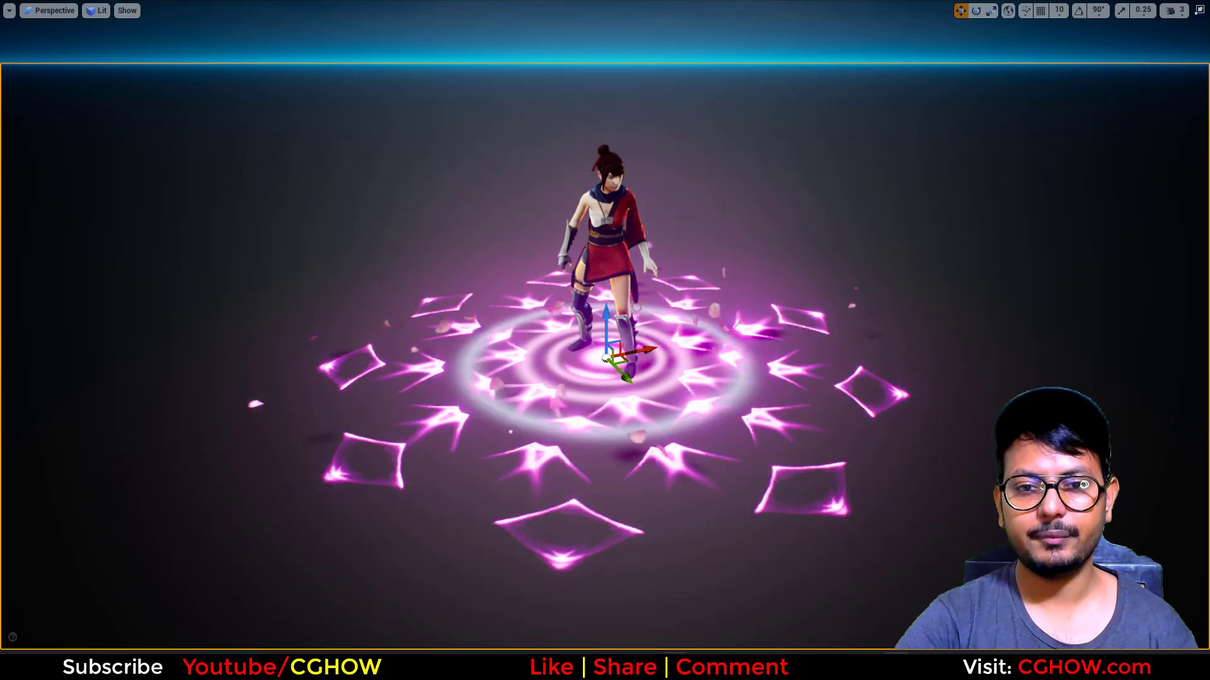
Switch to the browser, open the Pinterest pin's source on realtimevfx.com and examine the pink magic circle reference animations
click(668, 666)
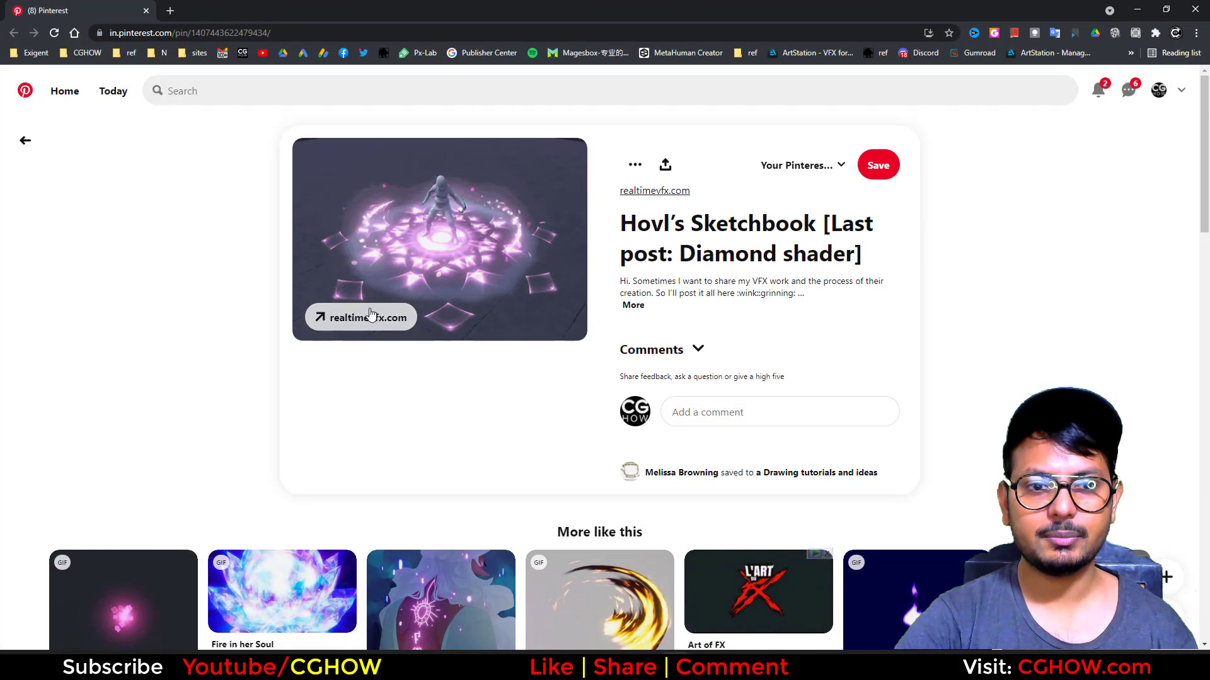
click(391, 318)
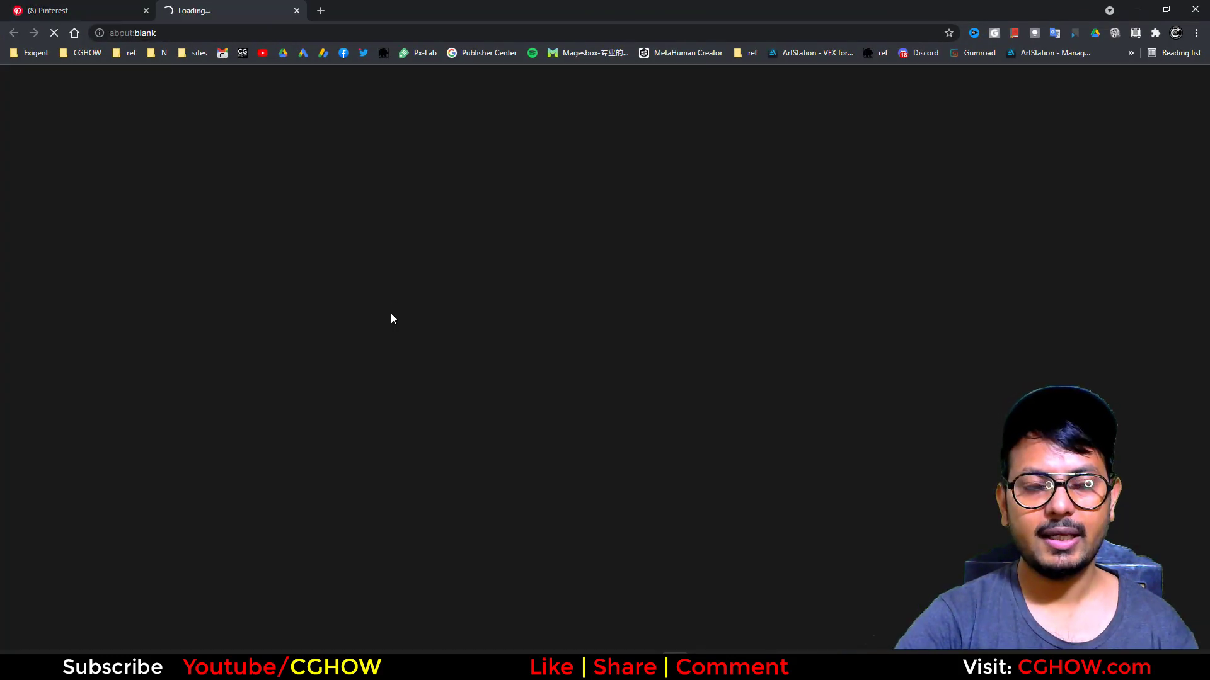
scroll(530, 465, down, 3)
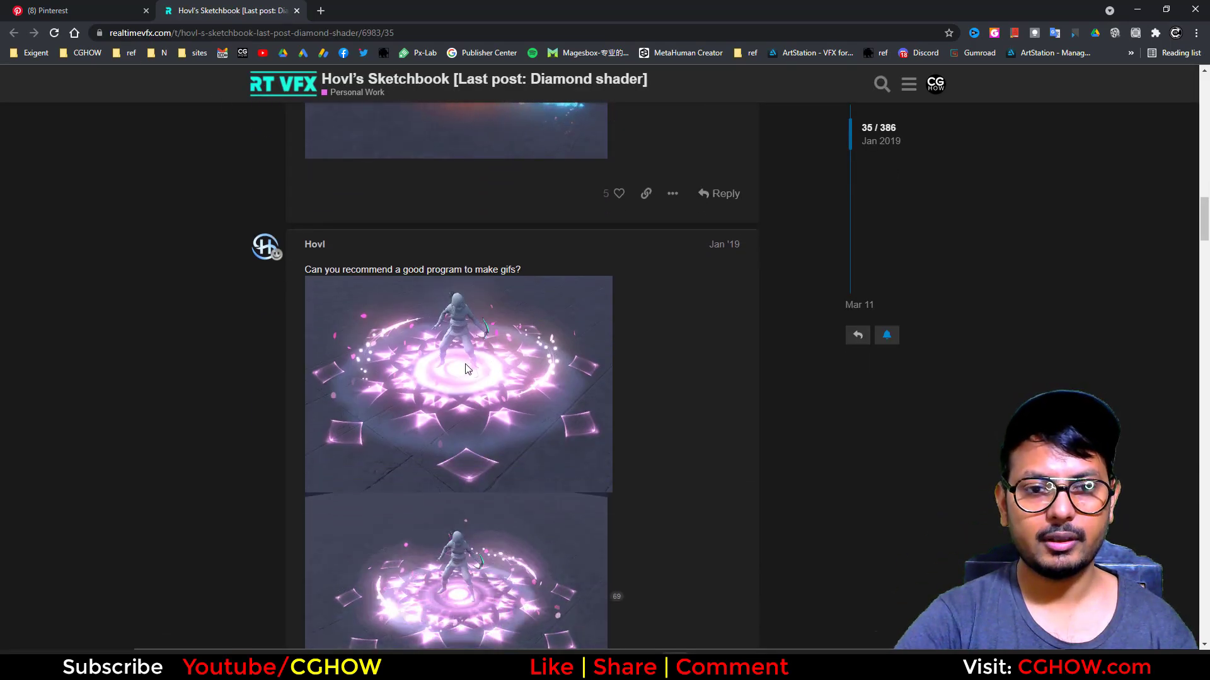
scroll(434, 334, down, 2)
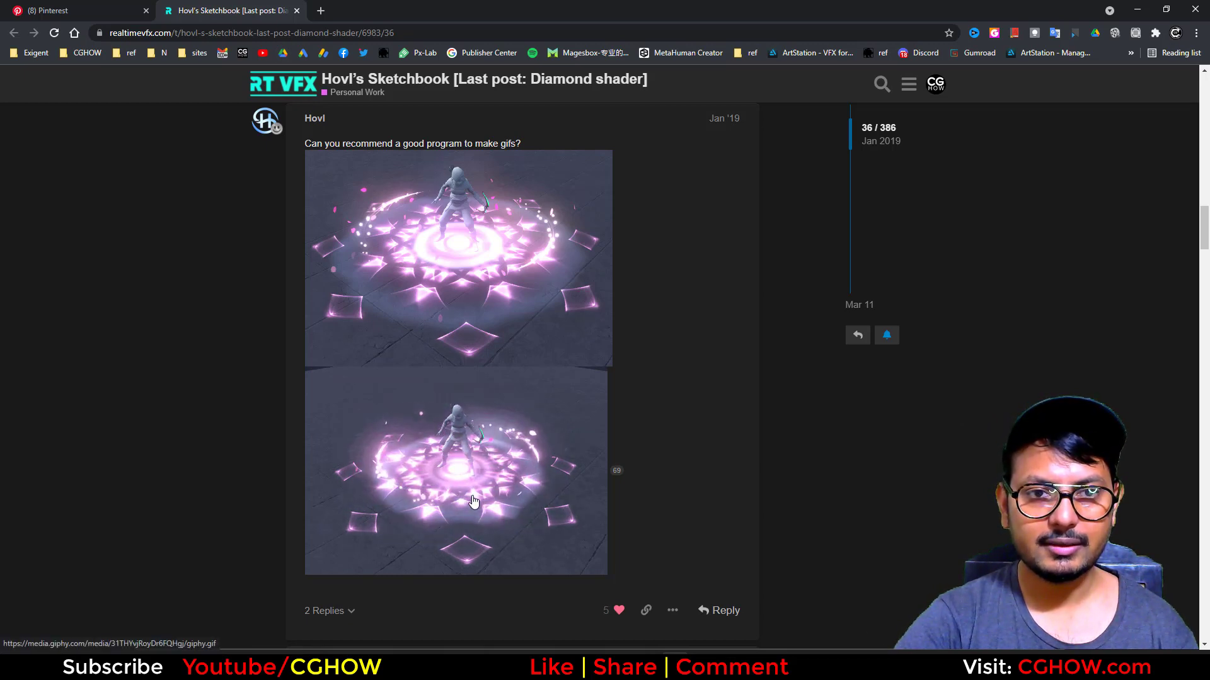
scroll(474, 503, down, 1)
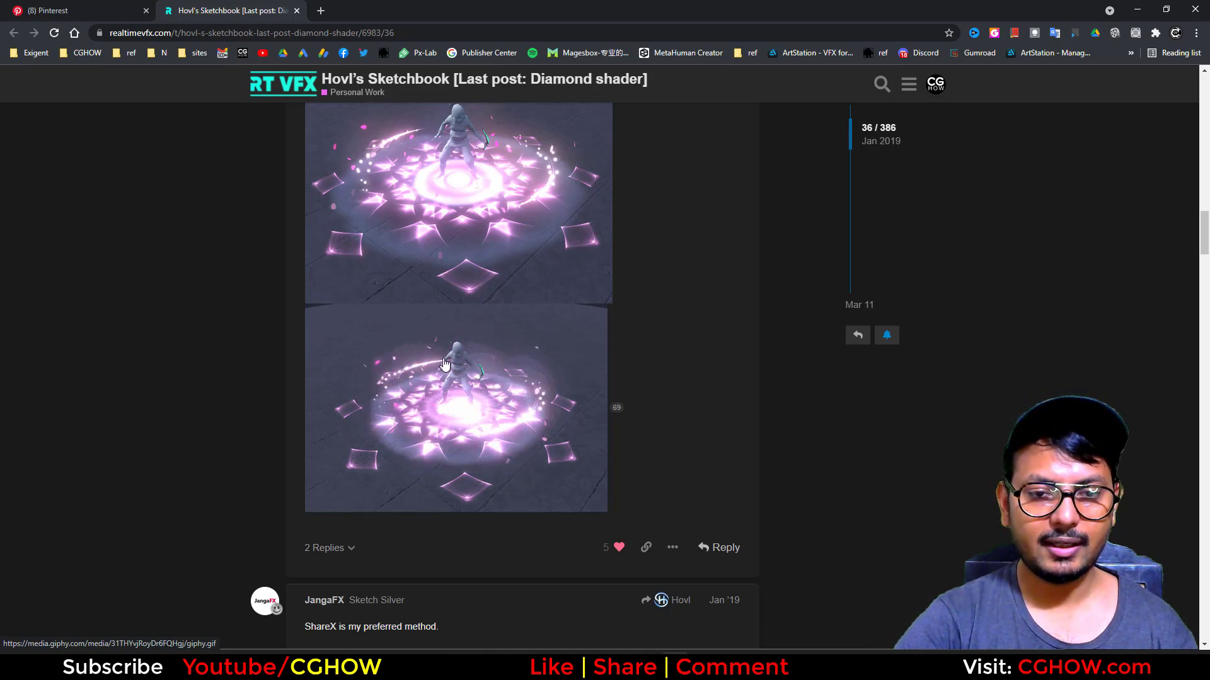
Return to Unreal Engine, turn off game view in the level viewport and leave its fullscreen mode
click(1134, 11)
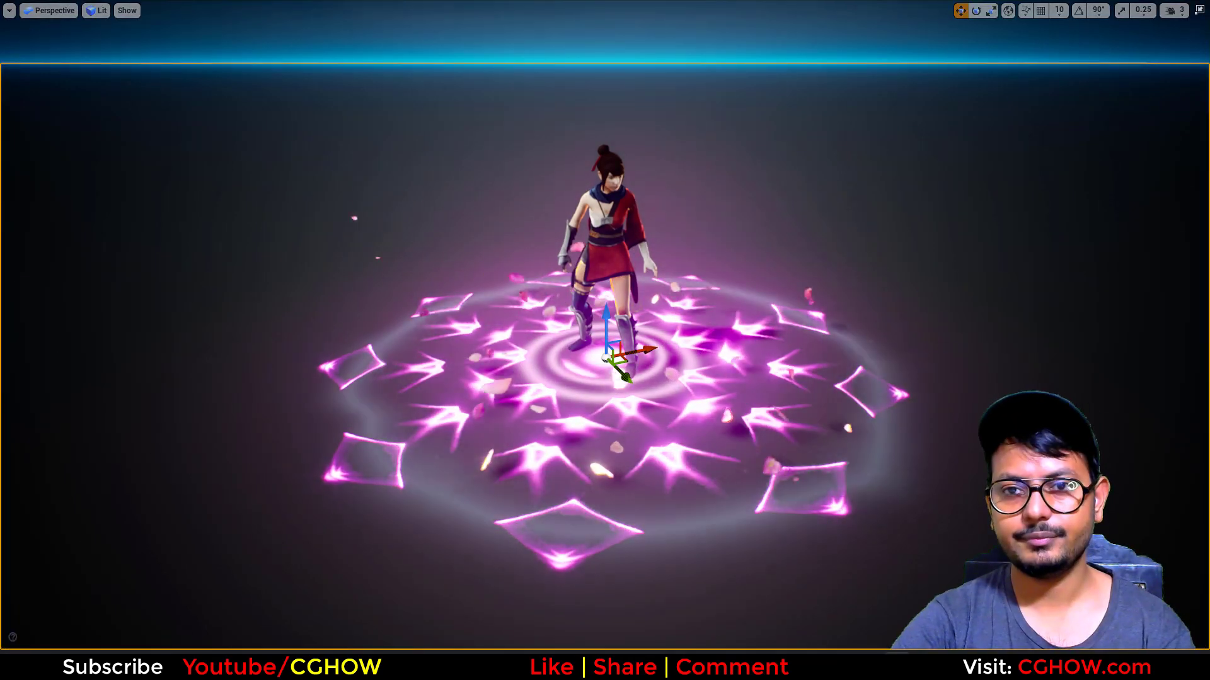
key(g)
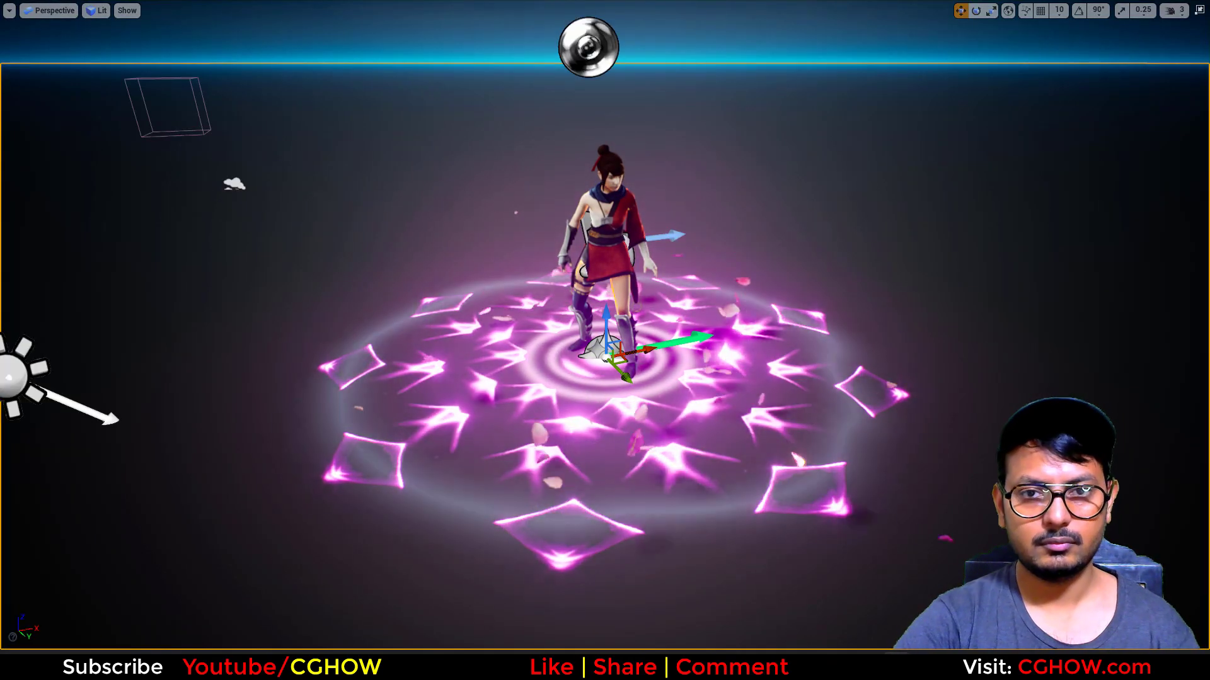
key(F11)
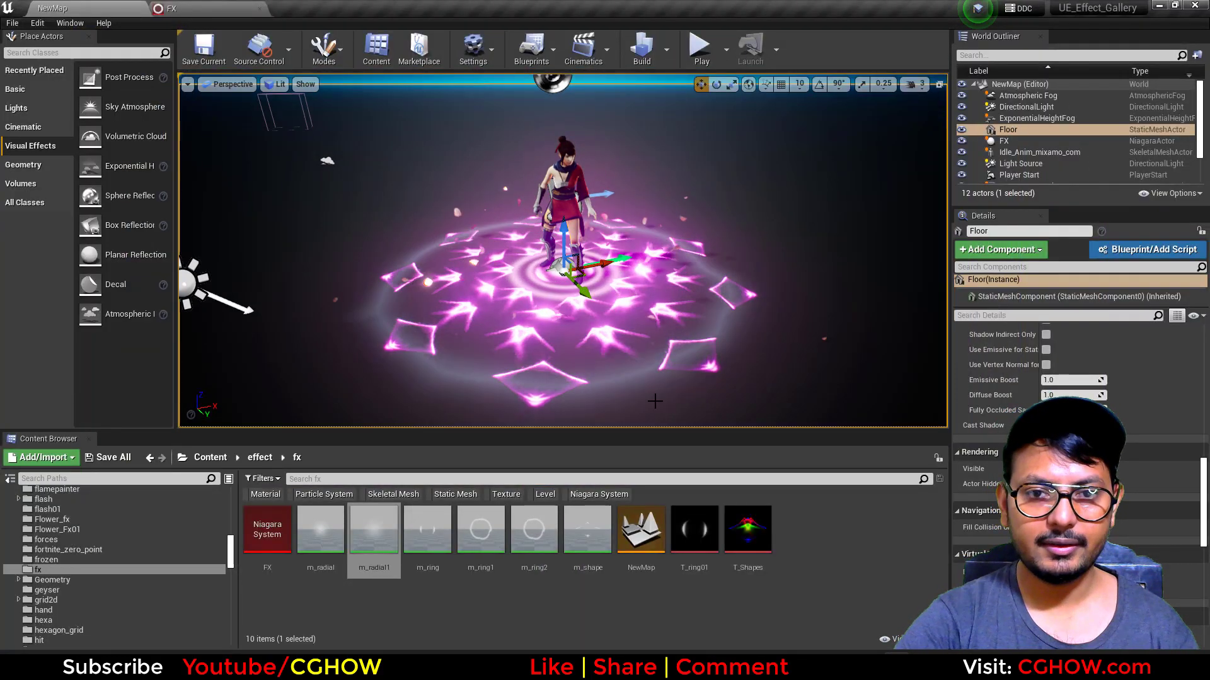
Open the second reference GIF from the browser in GIF Scrubber, maximize it and examine the effect frame by frame
click(675, 667)
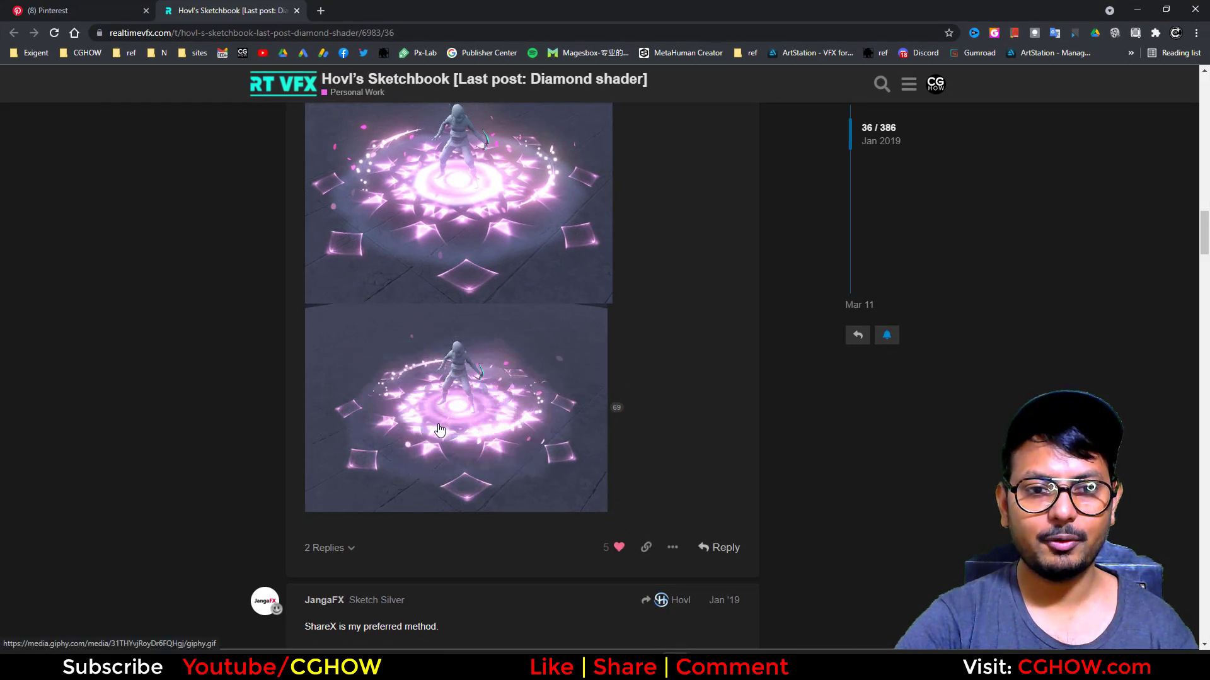
right_click(501, 369)
click(546, 324)
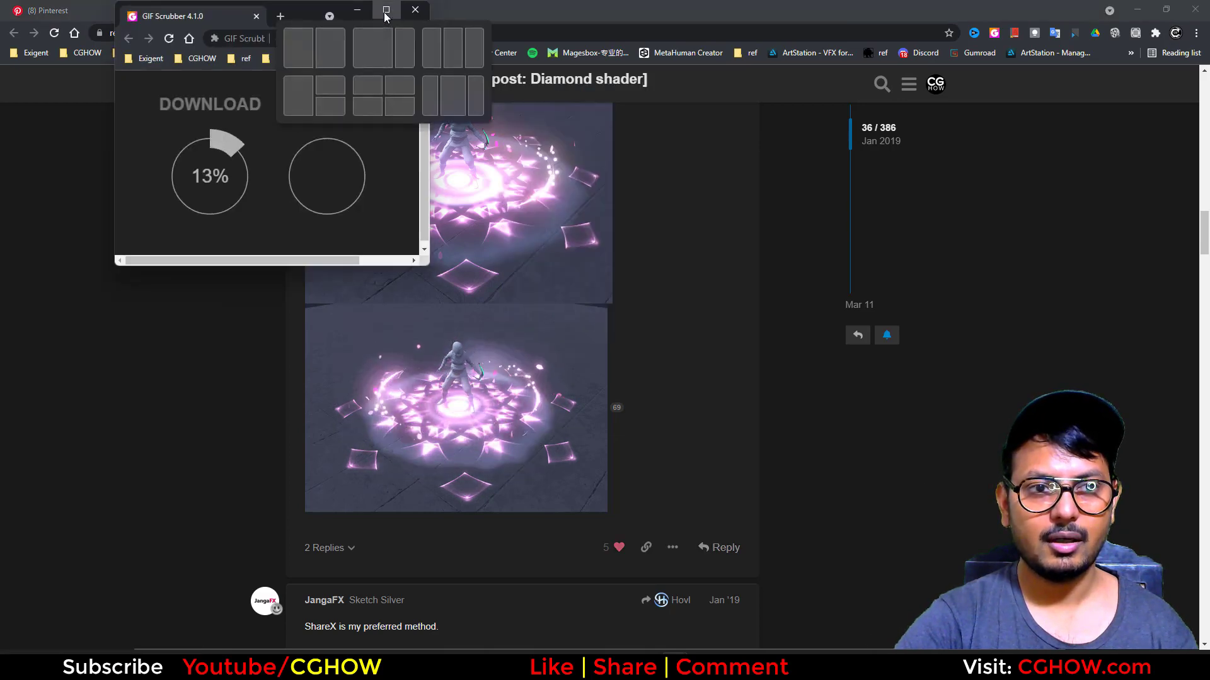
click(386, 11)
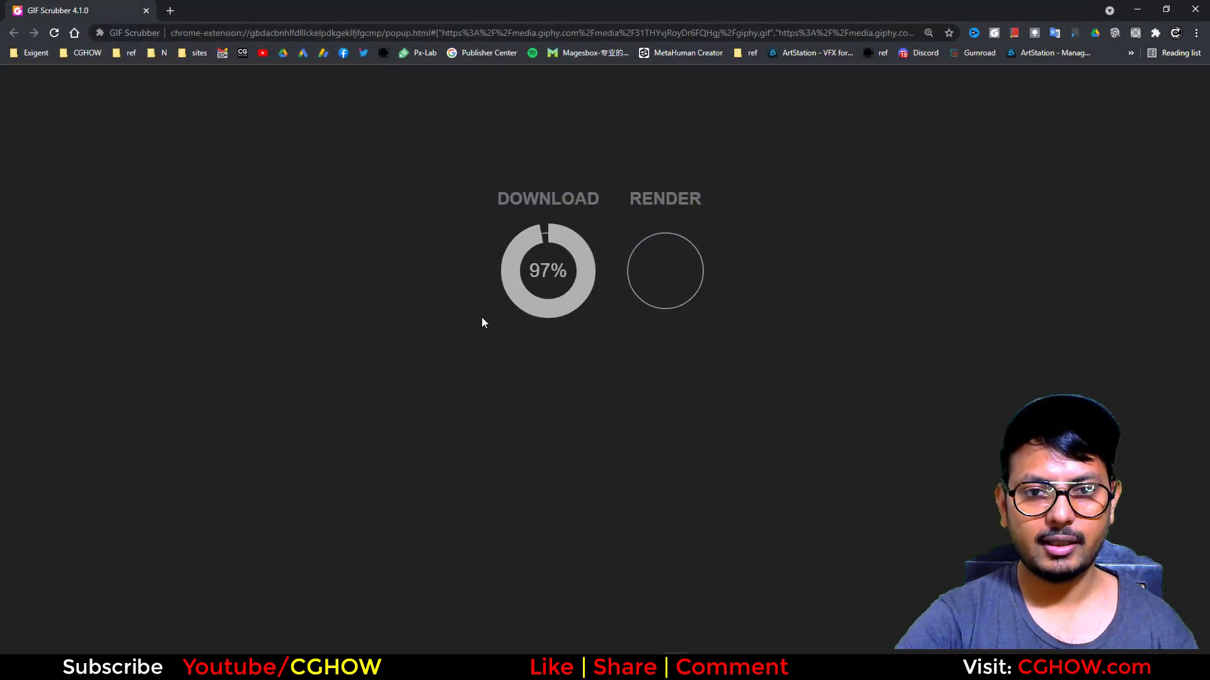
drag(459, 487, 732, 524)
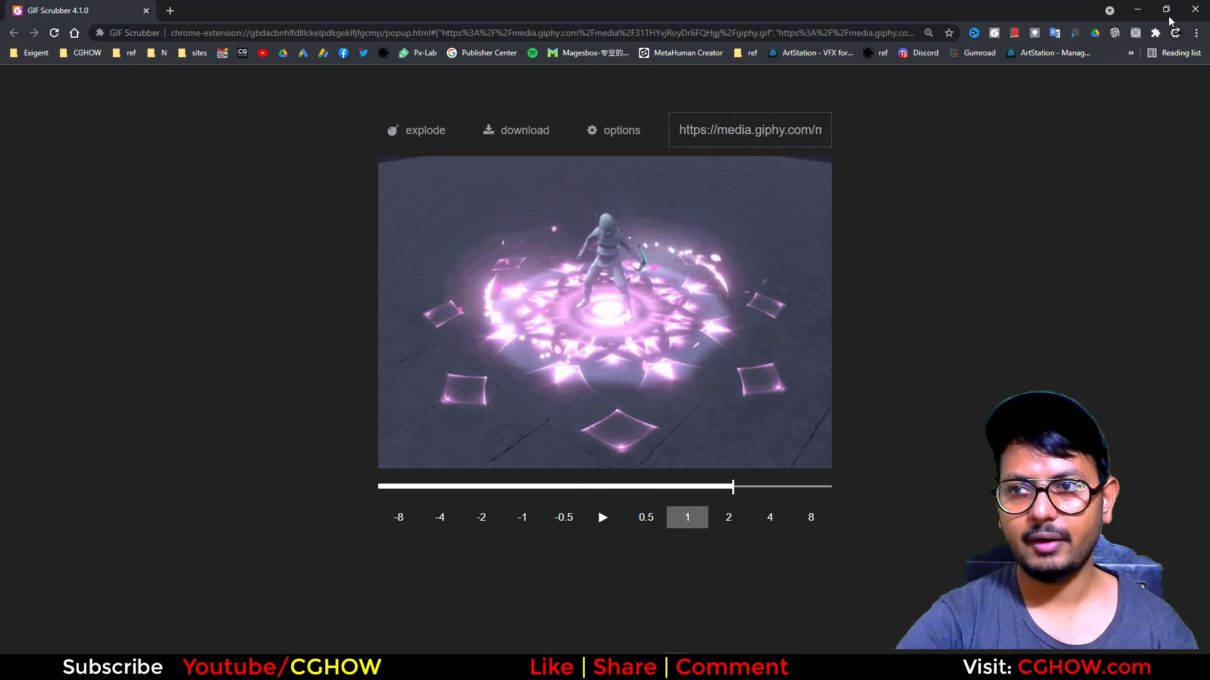
click(1137, 9)
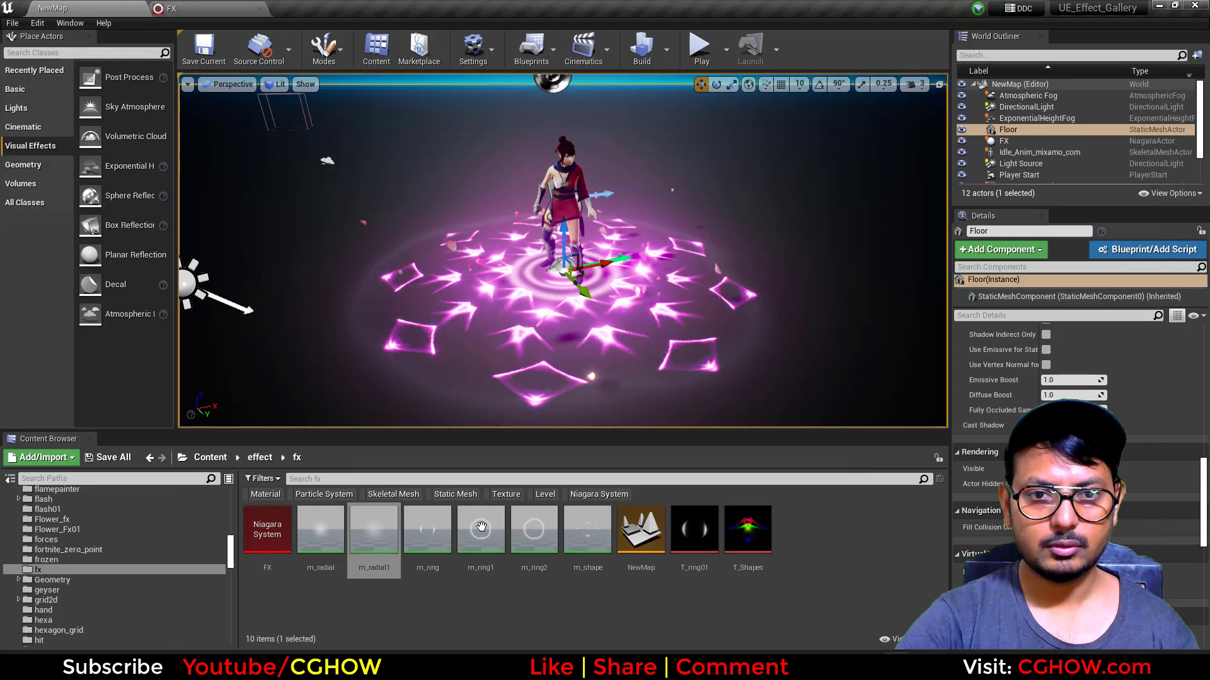
Open the FX Niagara system from the effect/fx content folder in Unreal Engine and locate its glow emitters
double_click(274, 538)
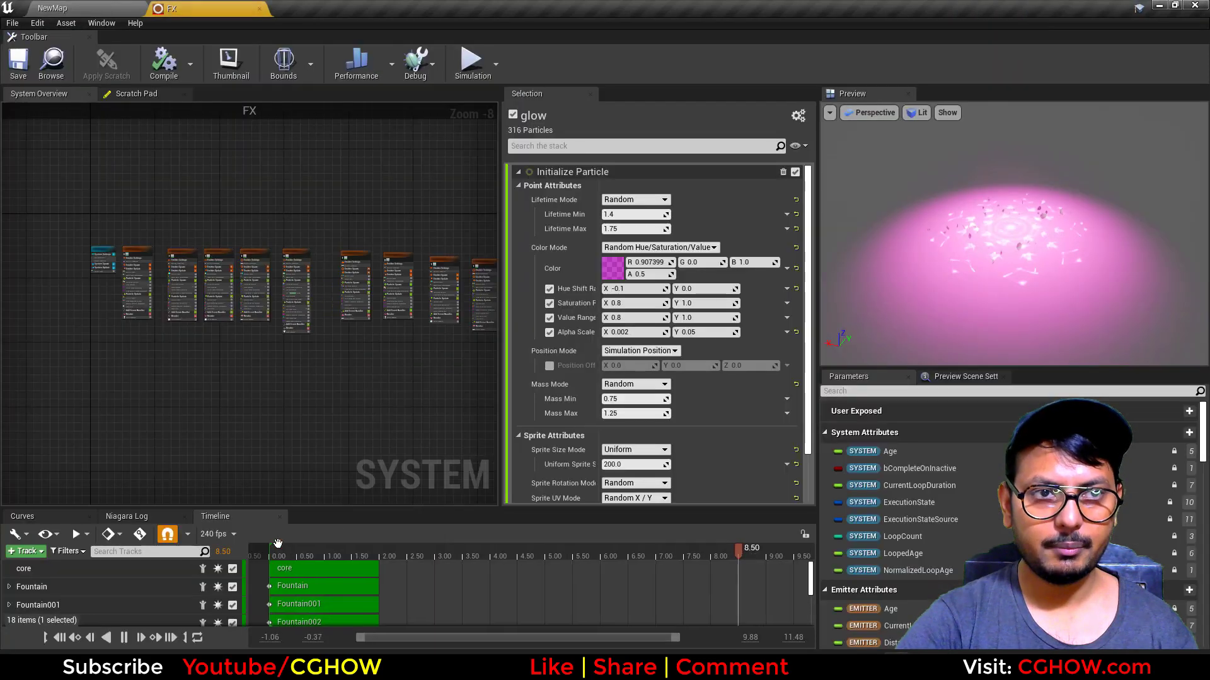
scroll(346, 291, down, 1)
right_drag(428, 421, 259, 416)
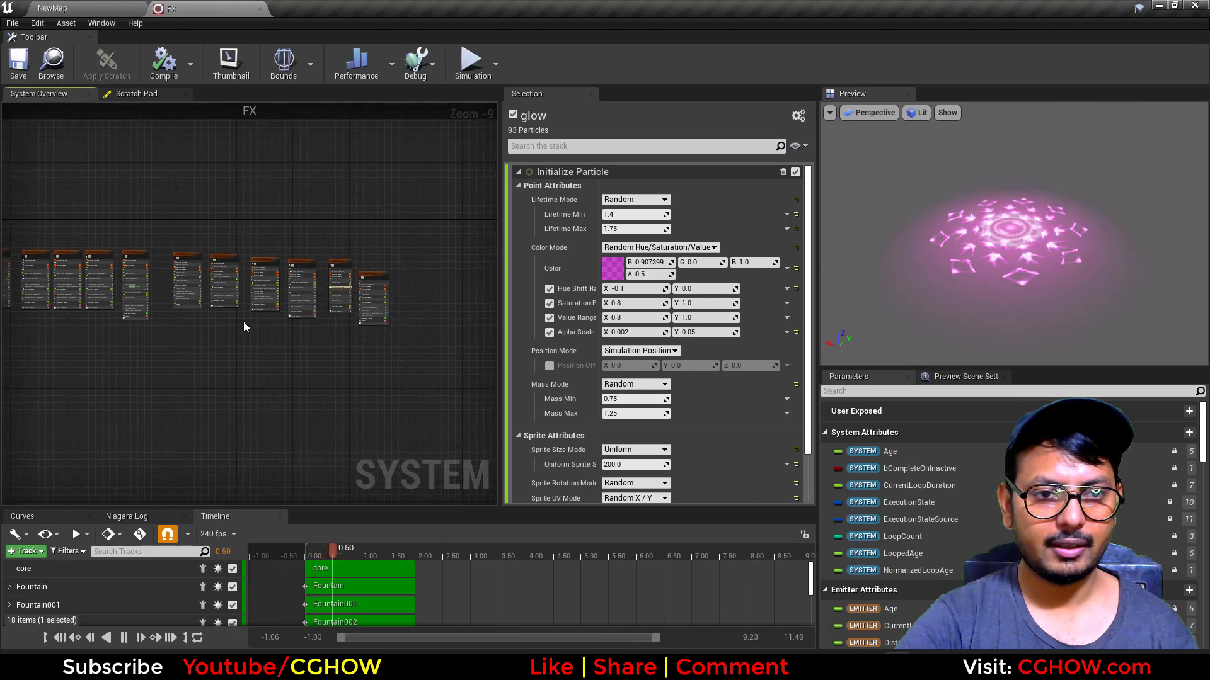
scroll(244, 320, up, 1)
scroll(221, 354, up, 5)
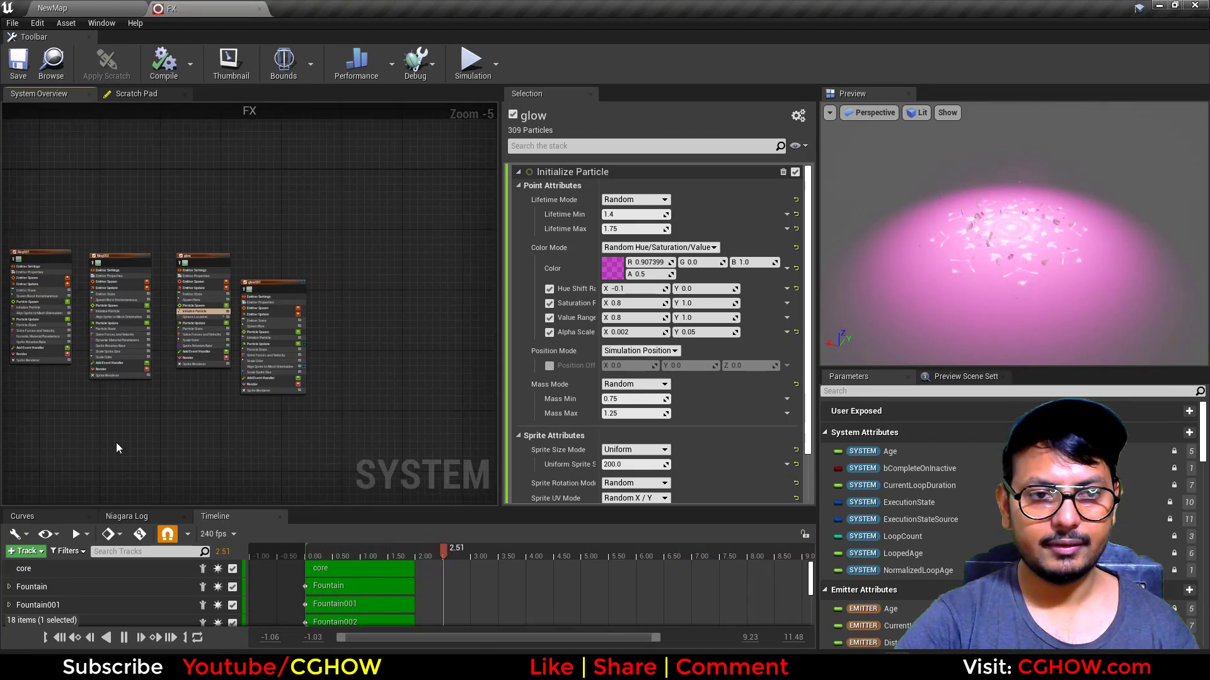
right_drag(180, 234, 196, 162)
scroll(217, 165, down, 1)
Duplicate the glow001 emitter next to the original and rename the copy as source
click(267, 206)
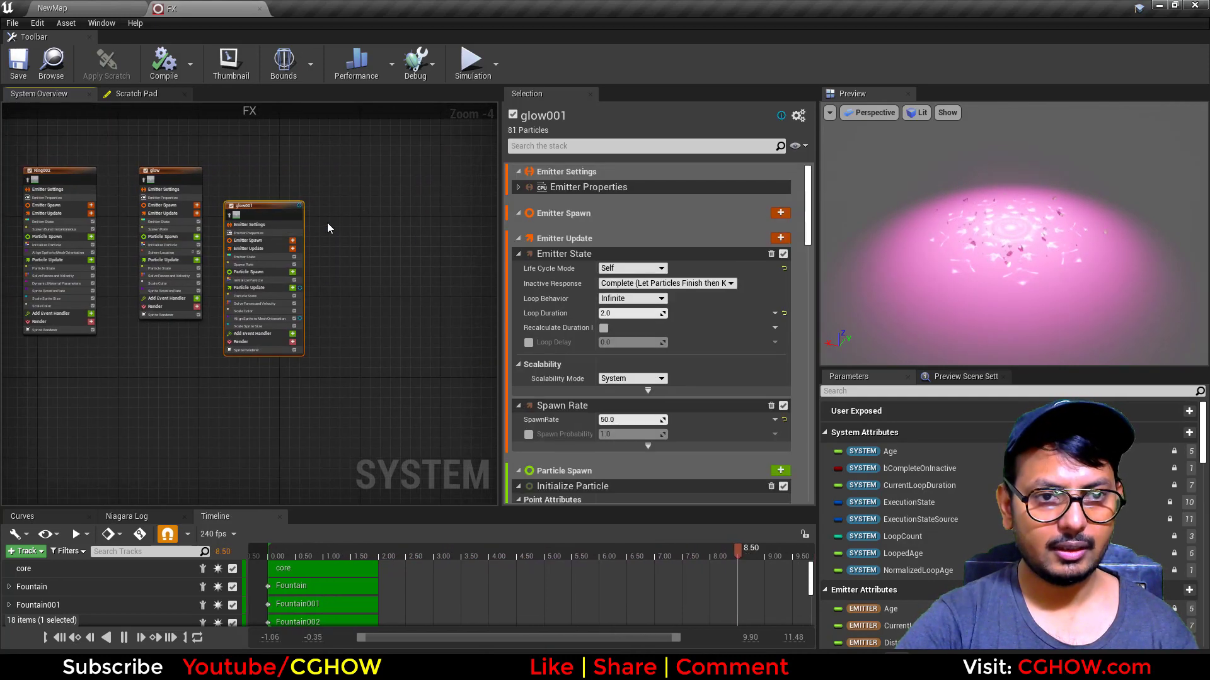
click(360, 192)
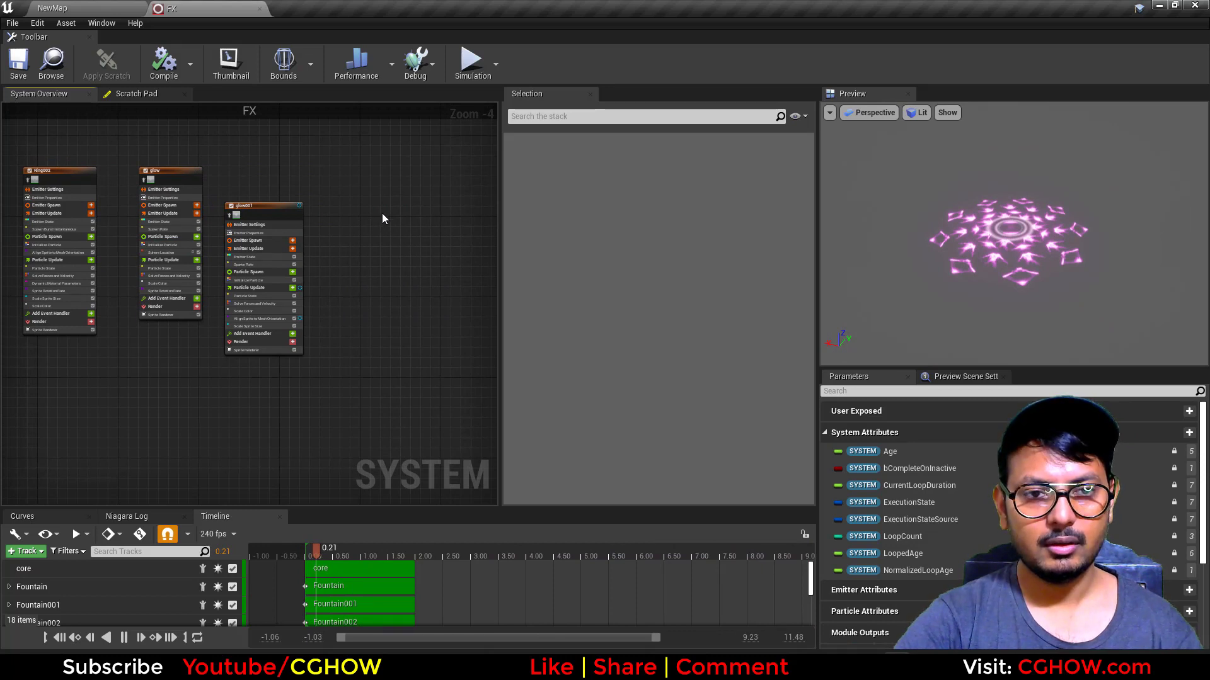
key(ctrl+v)
scroll(368, 234, up, 1)
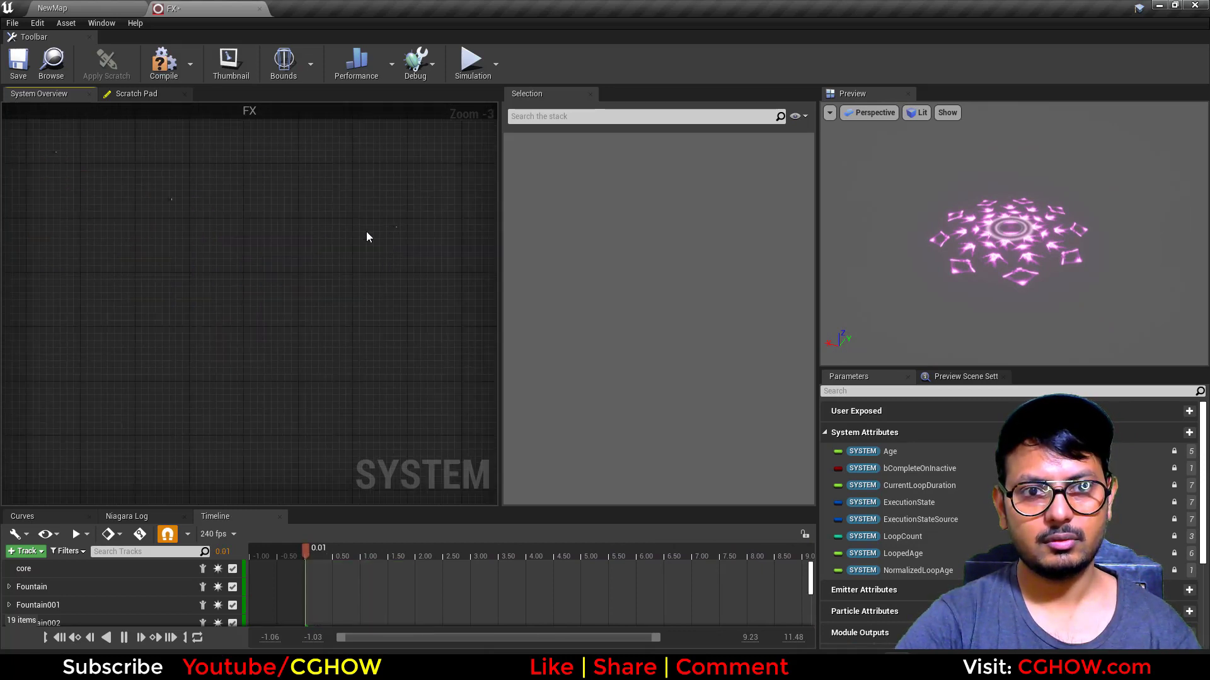
scroll(300, 240, up, 2)
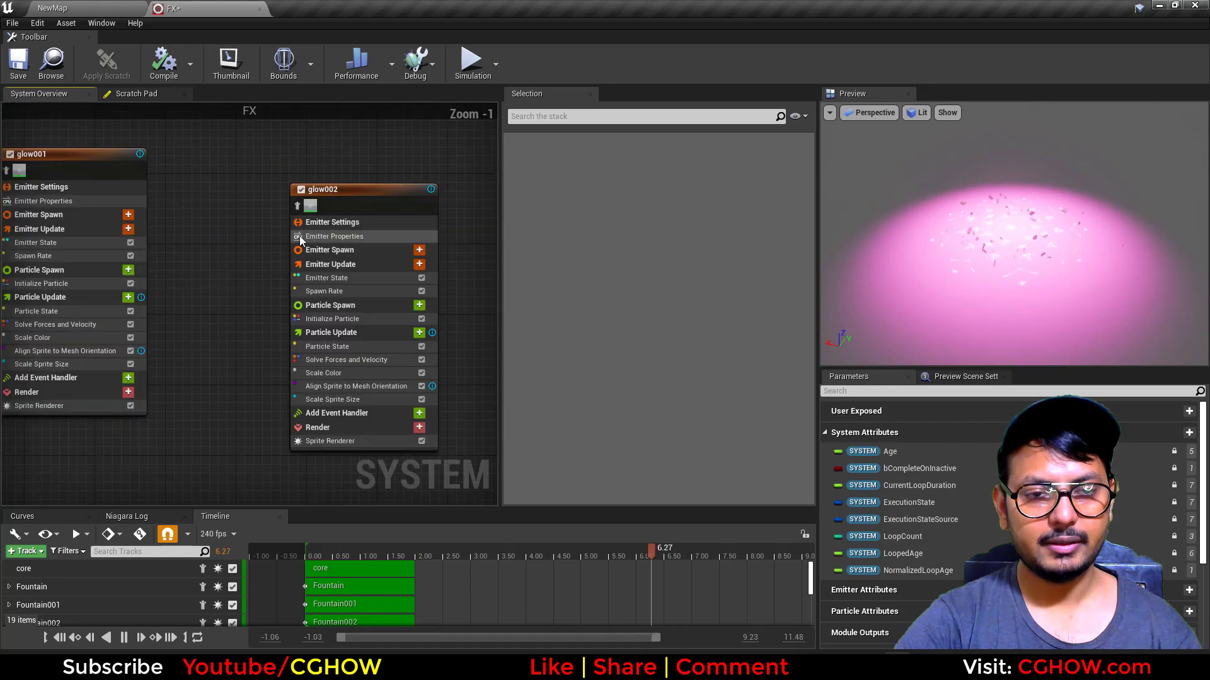
scroll(300, 241, up, 2)
mouse_move(256, 210)
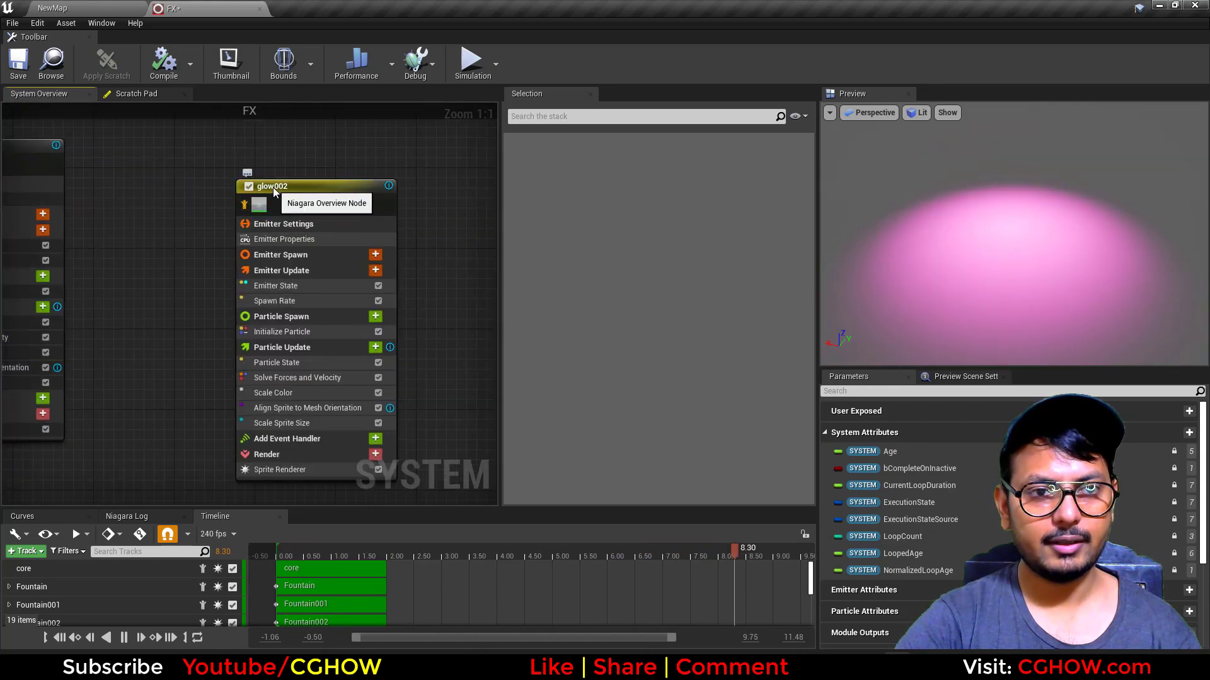
double_click(274, 189)
text(source)
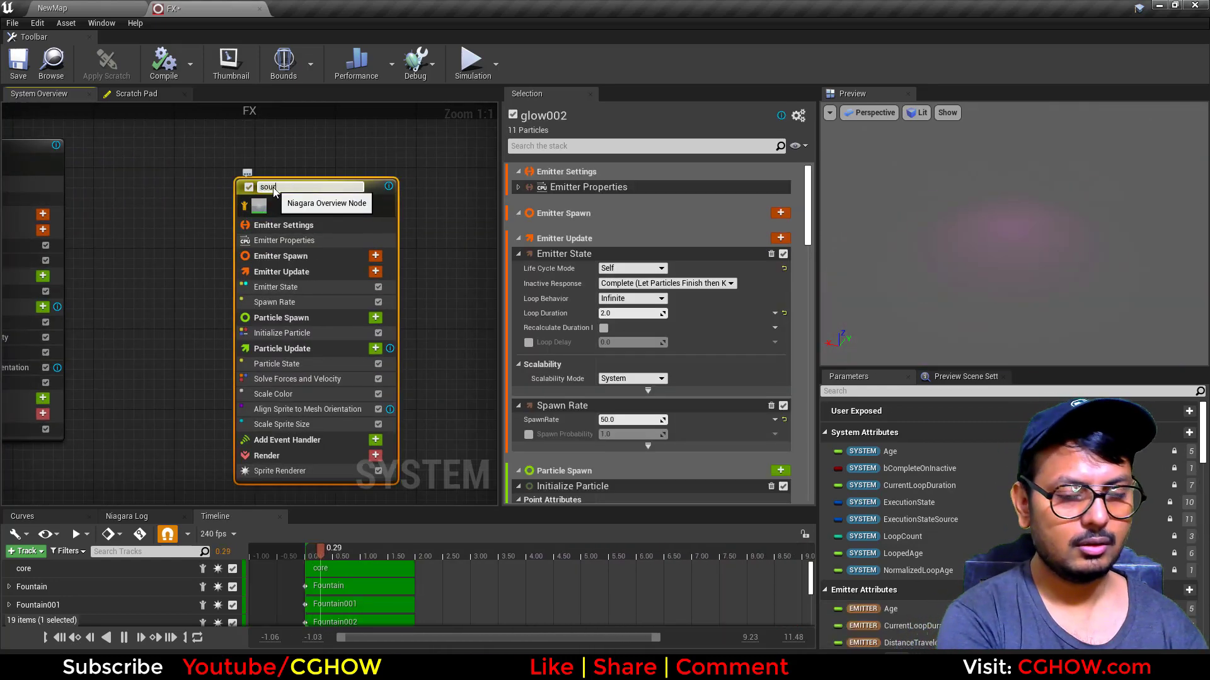
click(157, 289)
Delete the Align Sprite to Mesh Orientation module from the source emitter
right_drag(176, 358, 168, 328)
click(296, 376)
key(Delete)
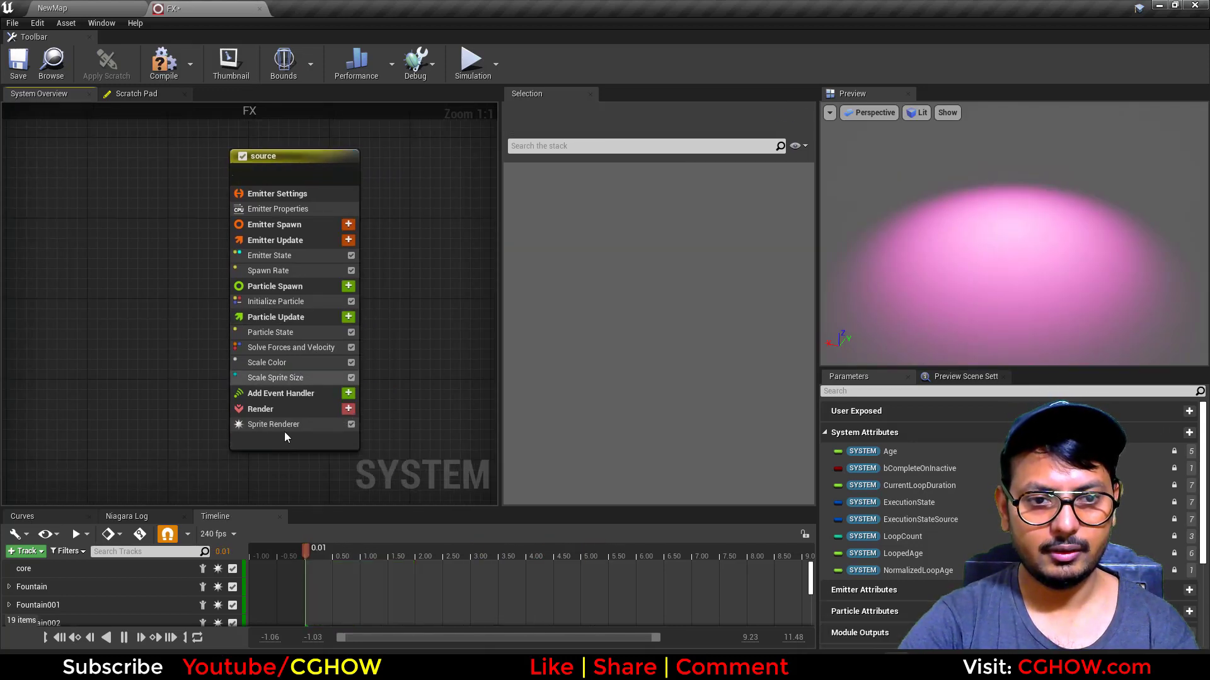
Reset the source emitter's Sprite Renderer alignment to Unaligned and its facing mode to the default
click(298, 425)
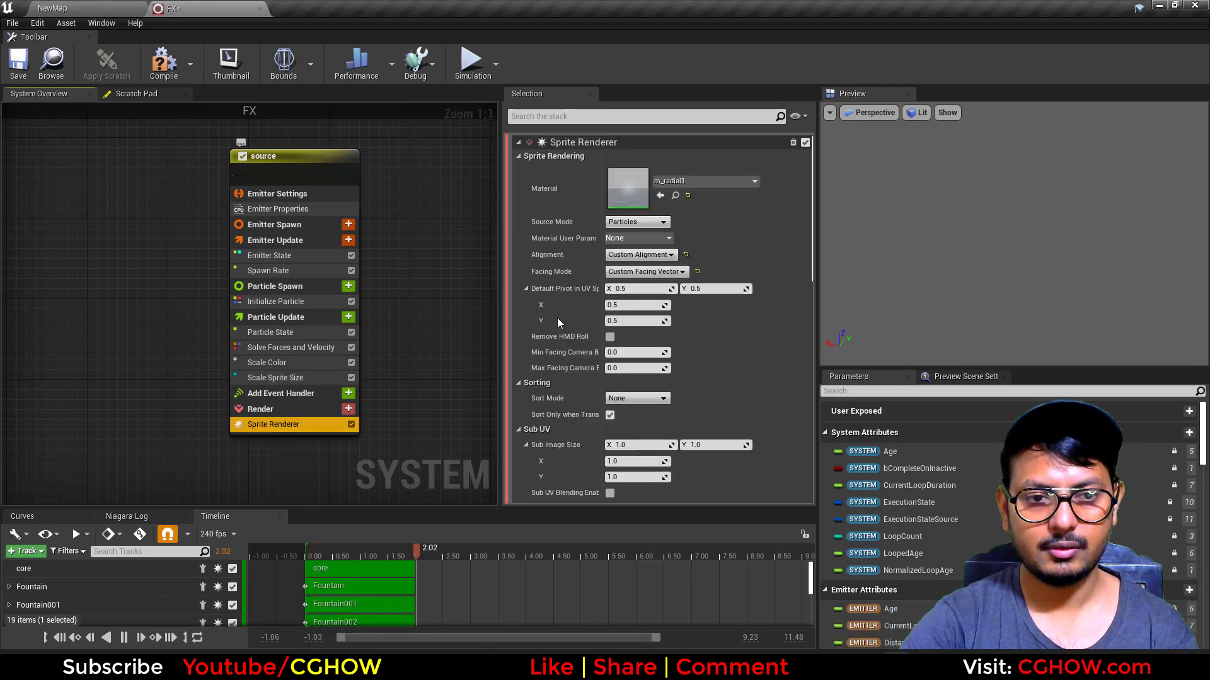
click(683, 283)
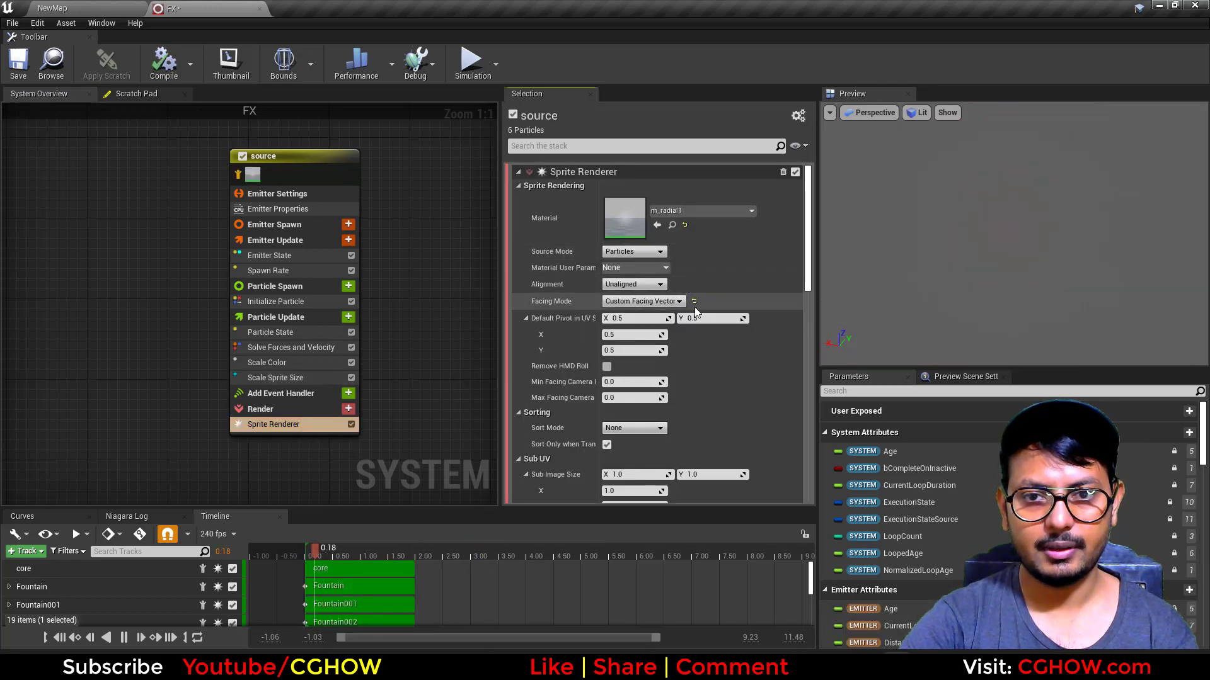
click(696, 306)
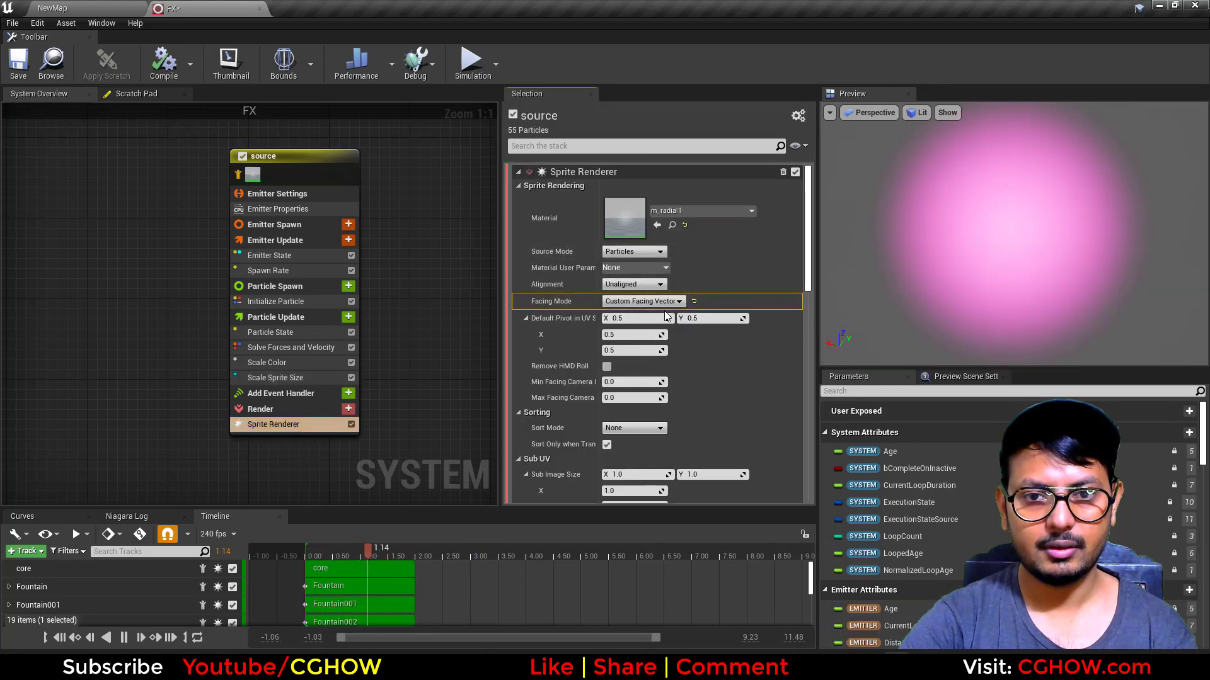
click(695, 302)
Delete the Scale Color and Scale Sprite Size modules from the source emitter's particle update stage
click(301, 364)
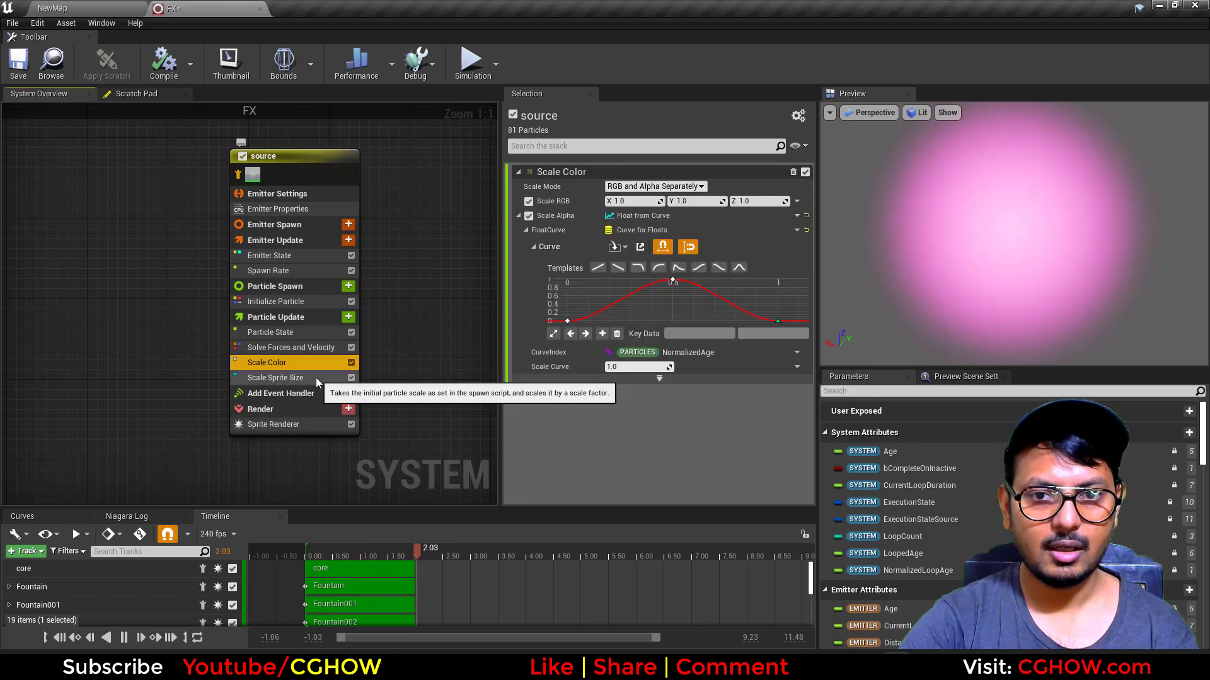
key(Delete)
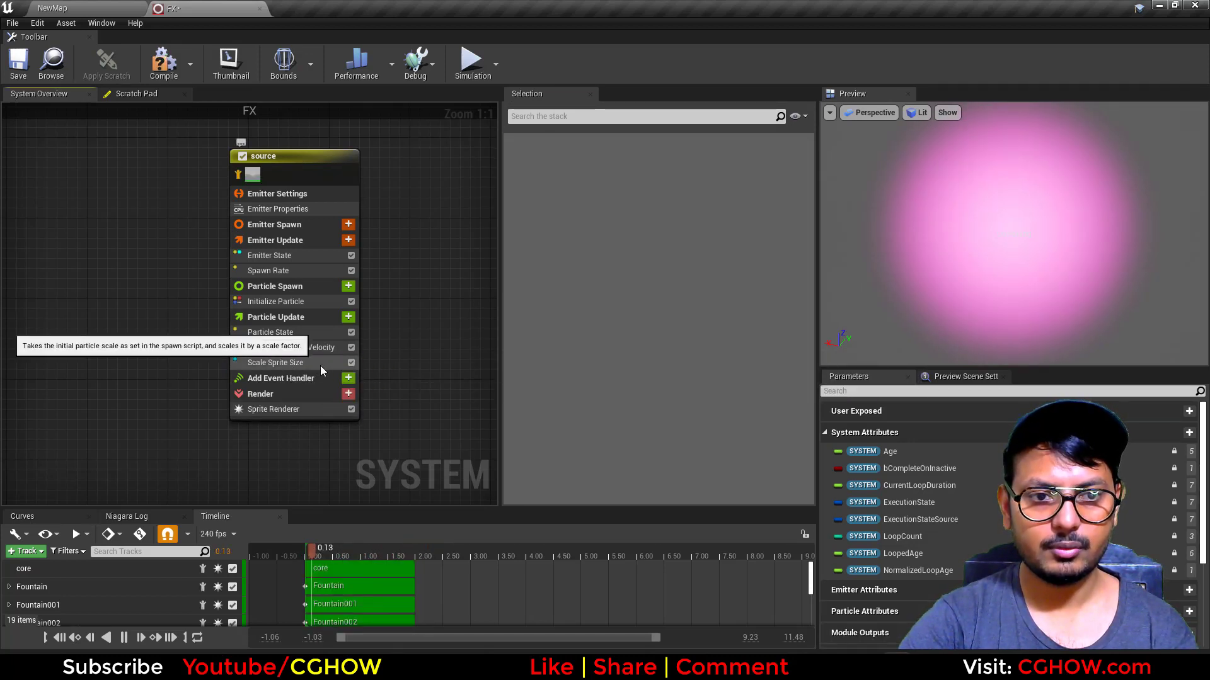
click(318, 364)
key(Delete)
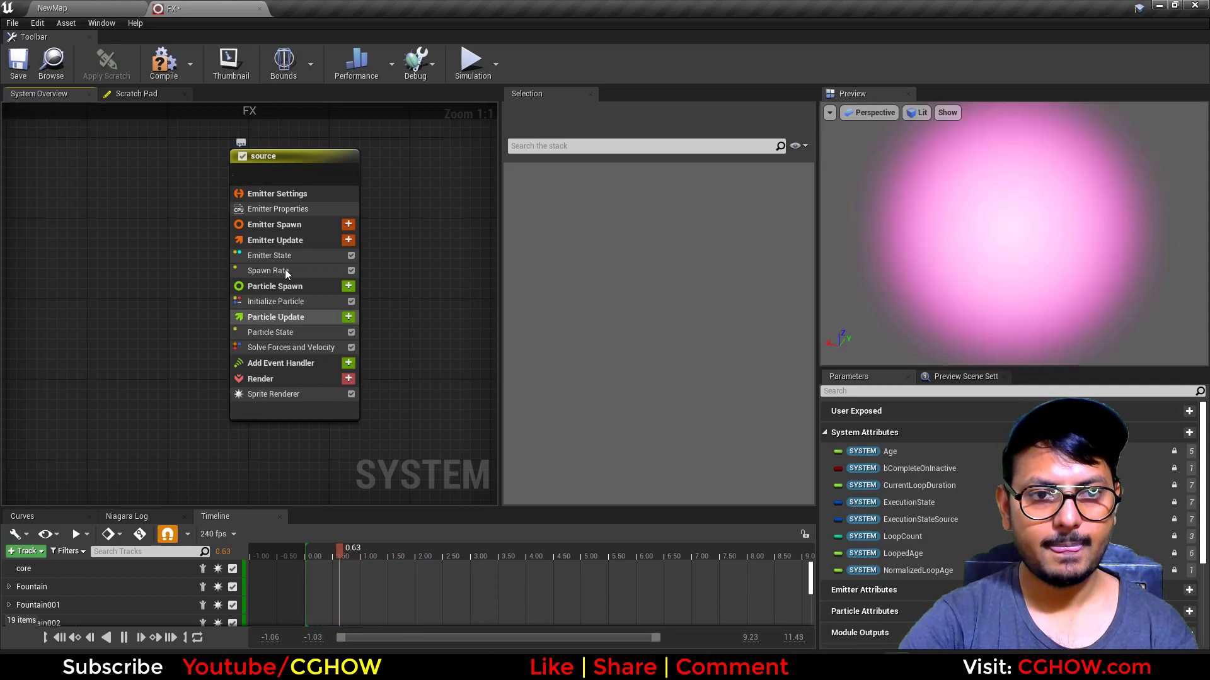
Replace the source emitter's Spawn Rate module with Spawn Burst Instantaneous and set its spawn count to 2
click(297, 267)
click(348, 240)
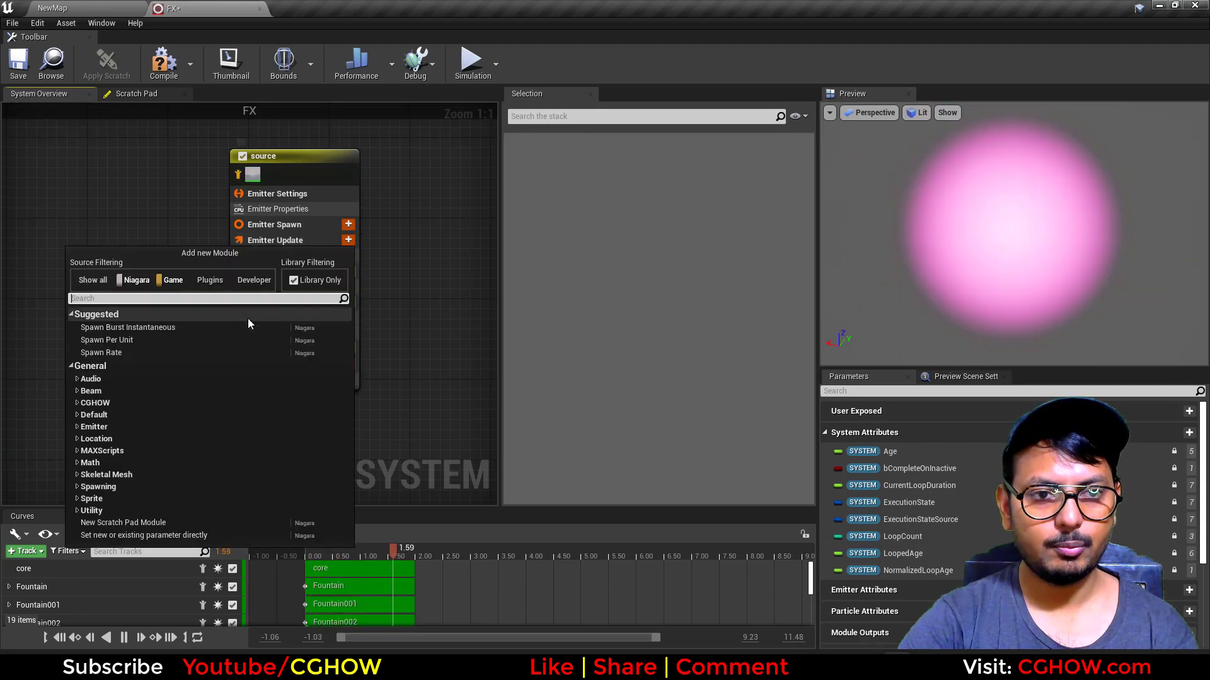
click(106, 329)
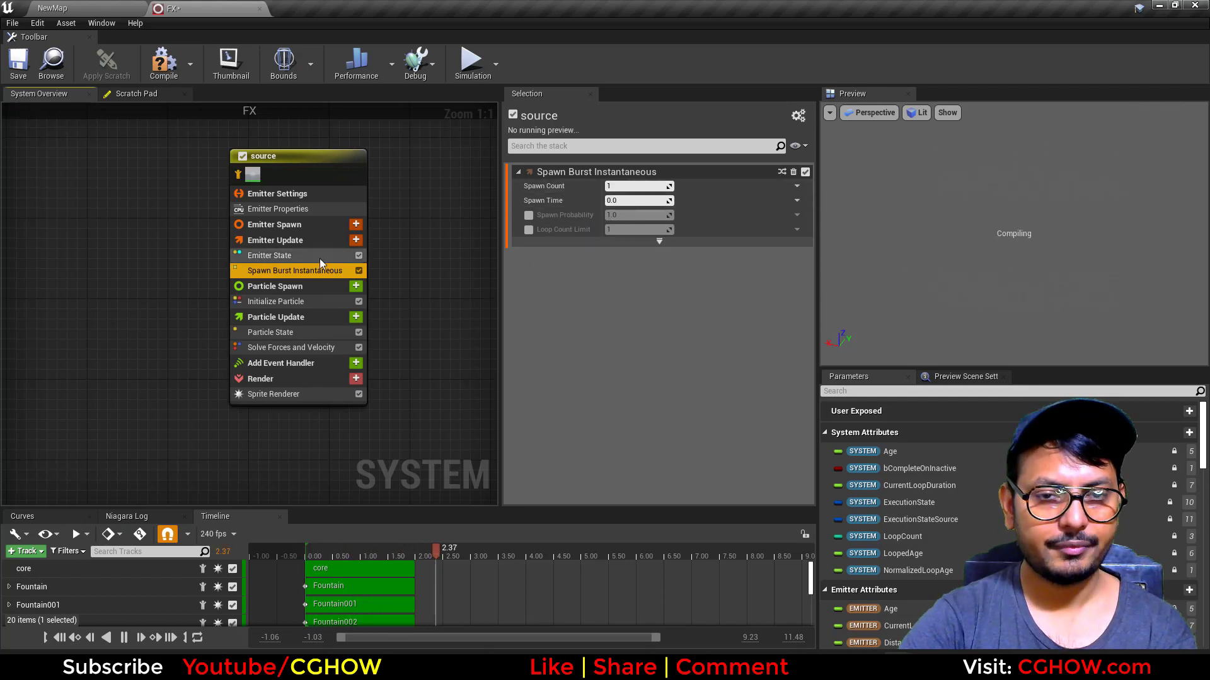
click(630, 188)
text(2)
key(Return)
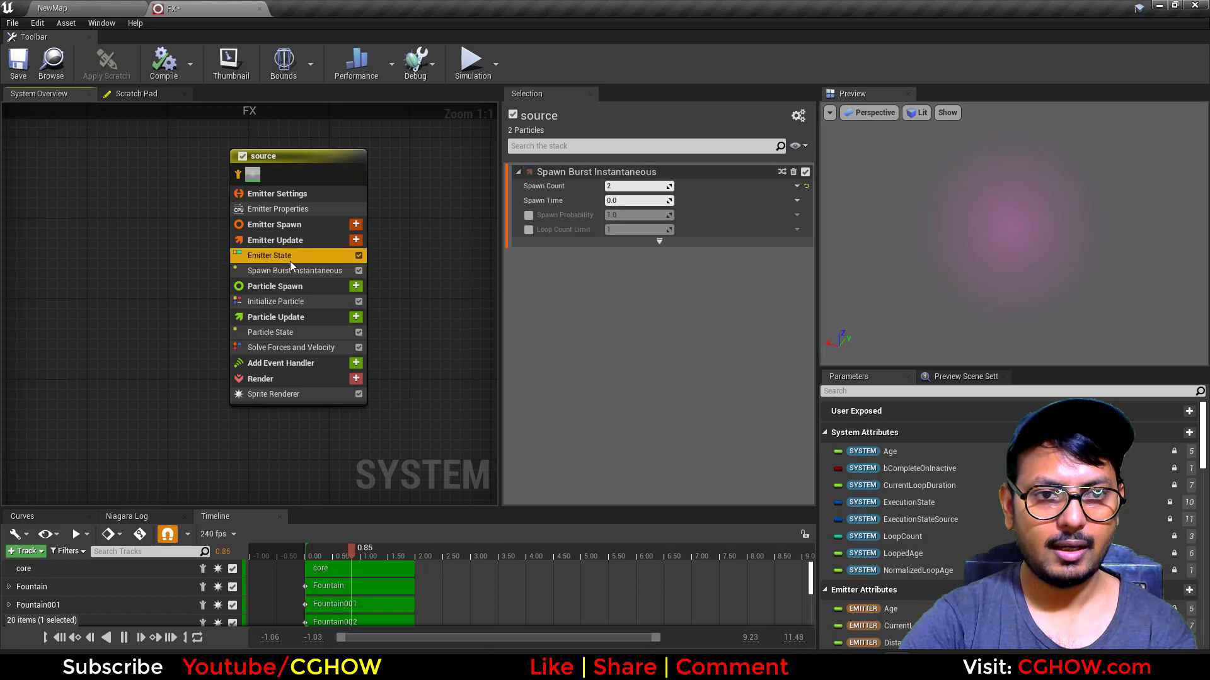
Change the loop behavior in the source emitter's Emitter State module
click(290, 259)
click(639, 216)
click(630, 237)
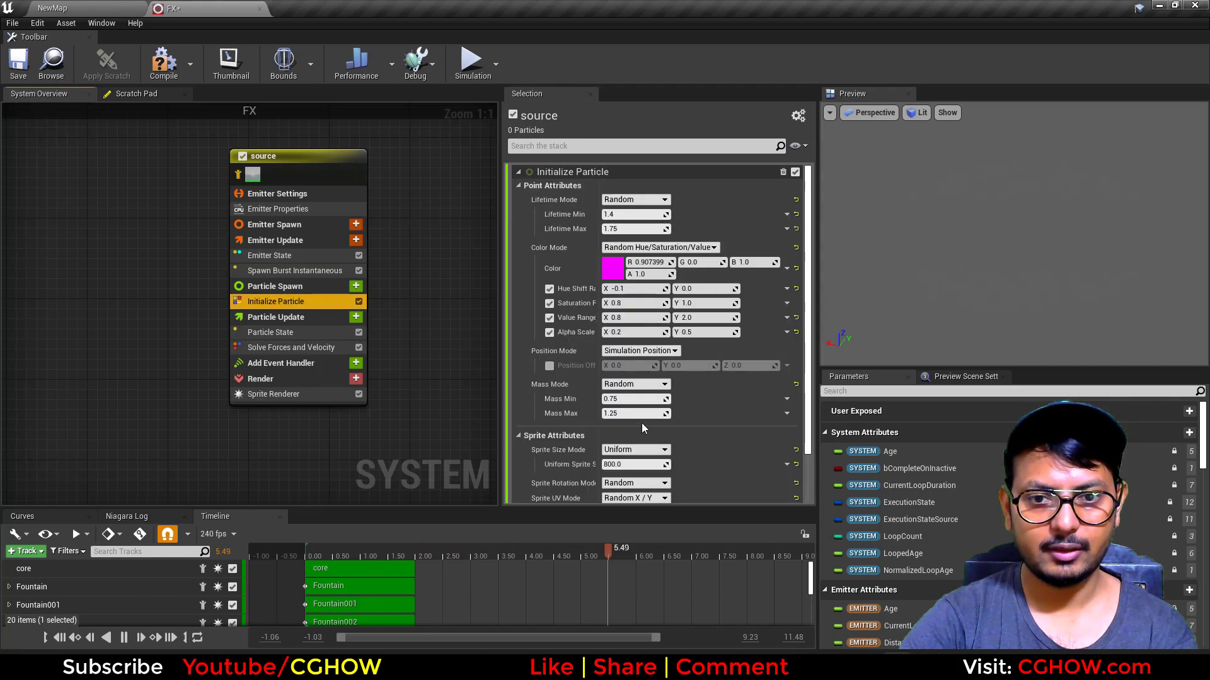
Set the uniform sprite size to 10 in the source emitter's Initialize Particle module
text(10)
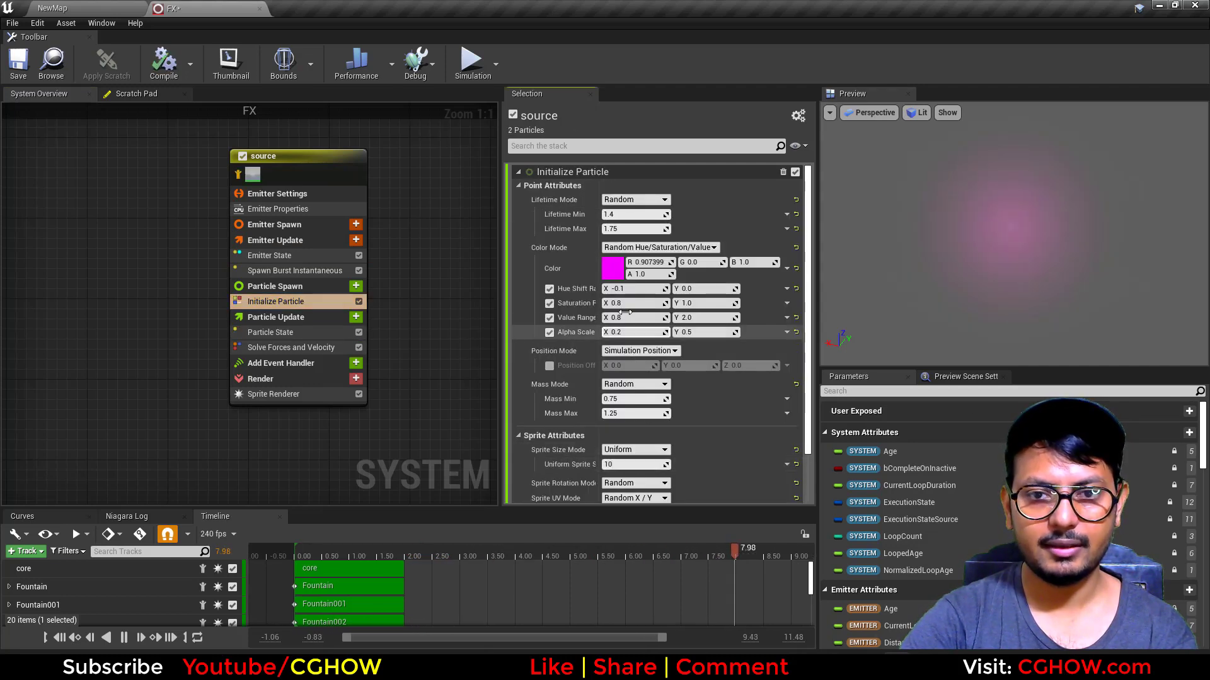
key(Return)
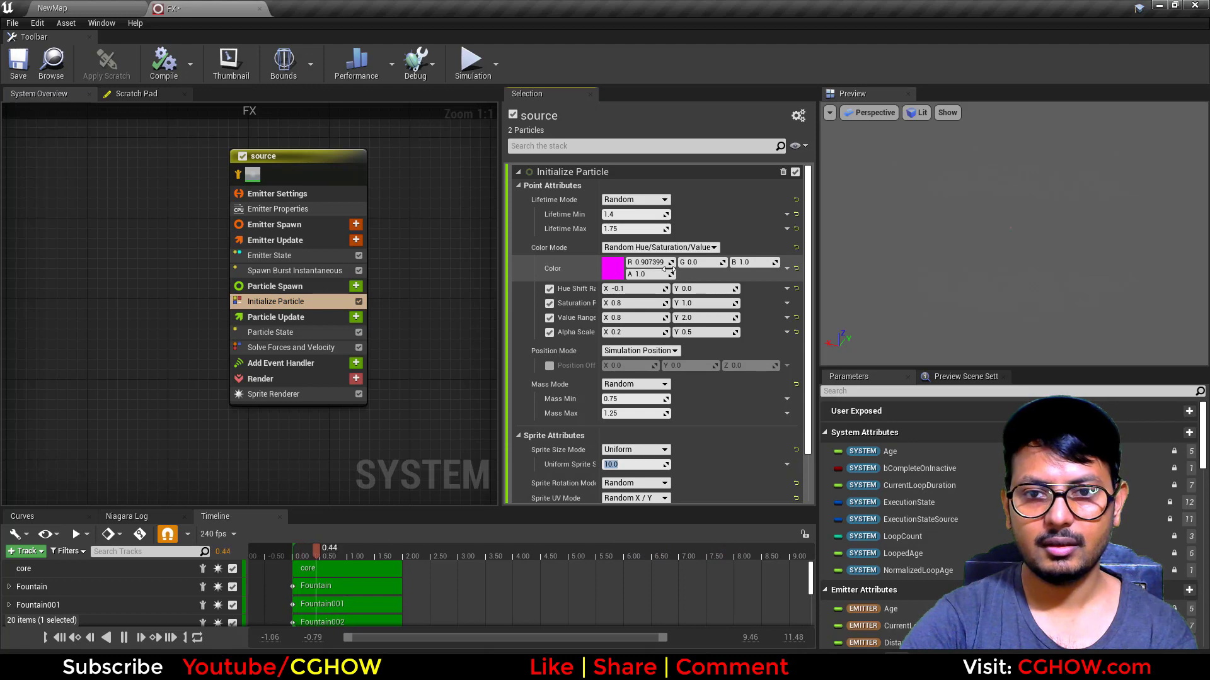
Set the source emitter's particle color value to 100 and its uniform sprite size to 30
click(617, 266)
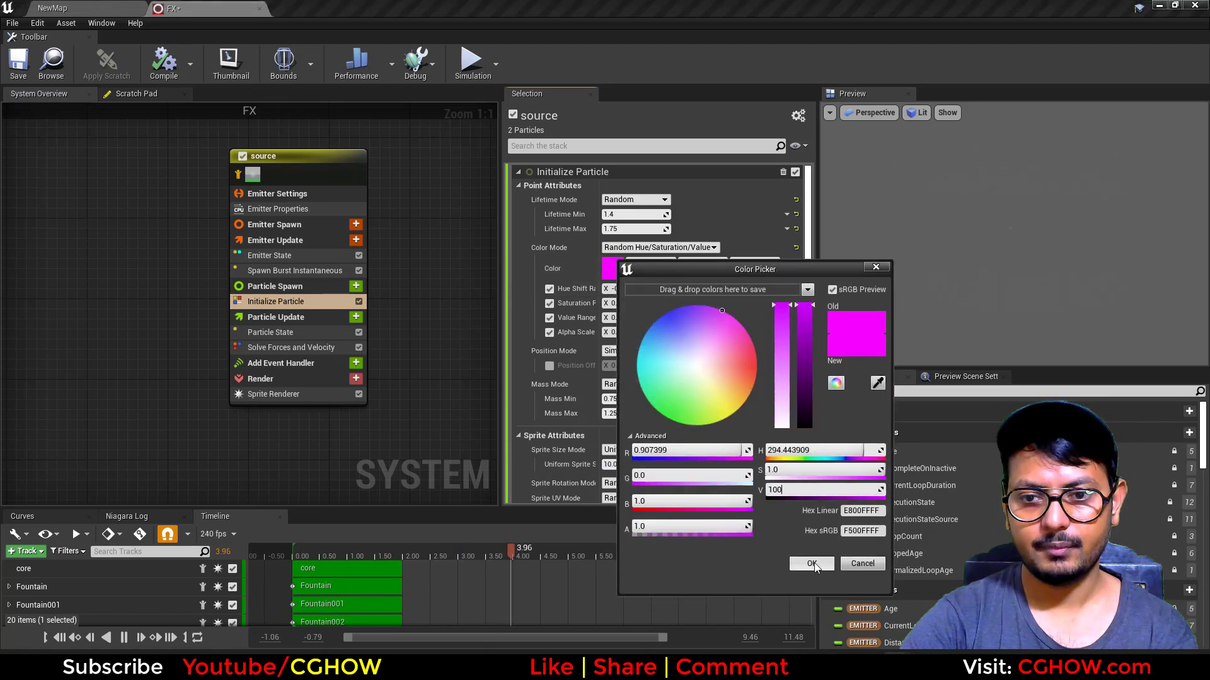
click(812, 564)
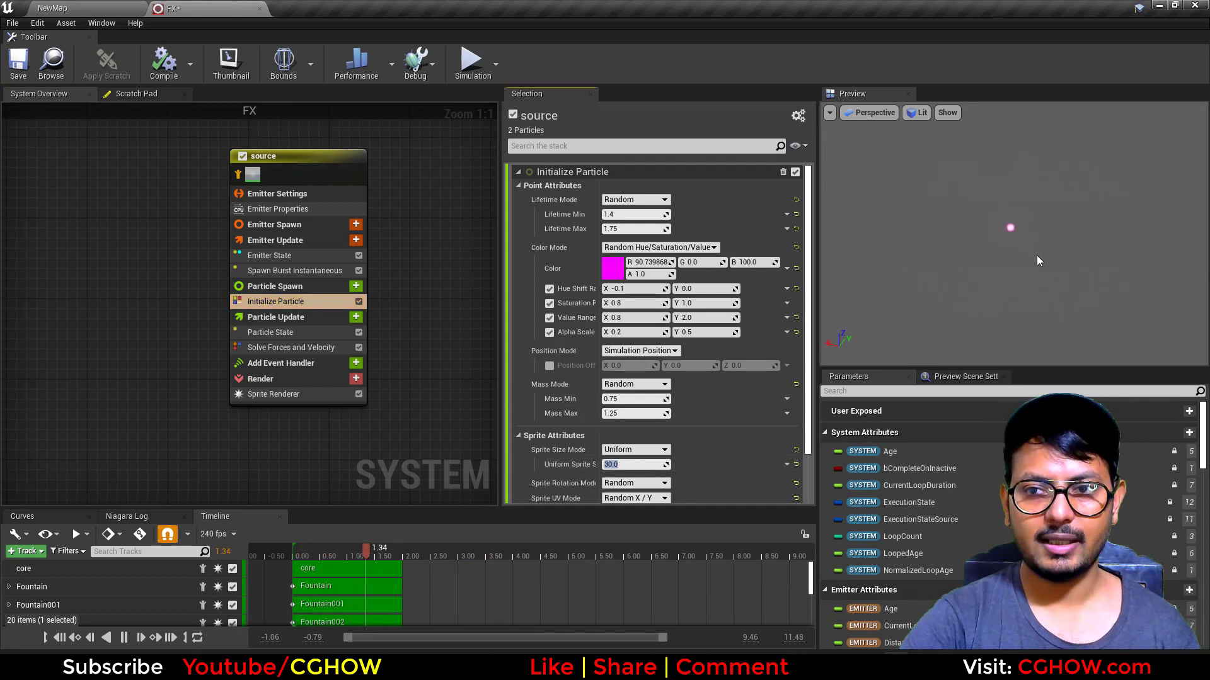
right_drag(310, 435, 343, 387)
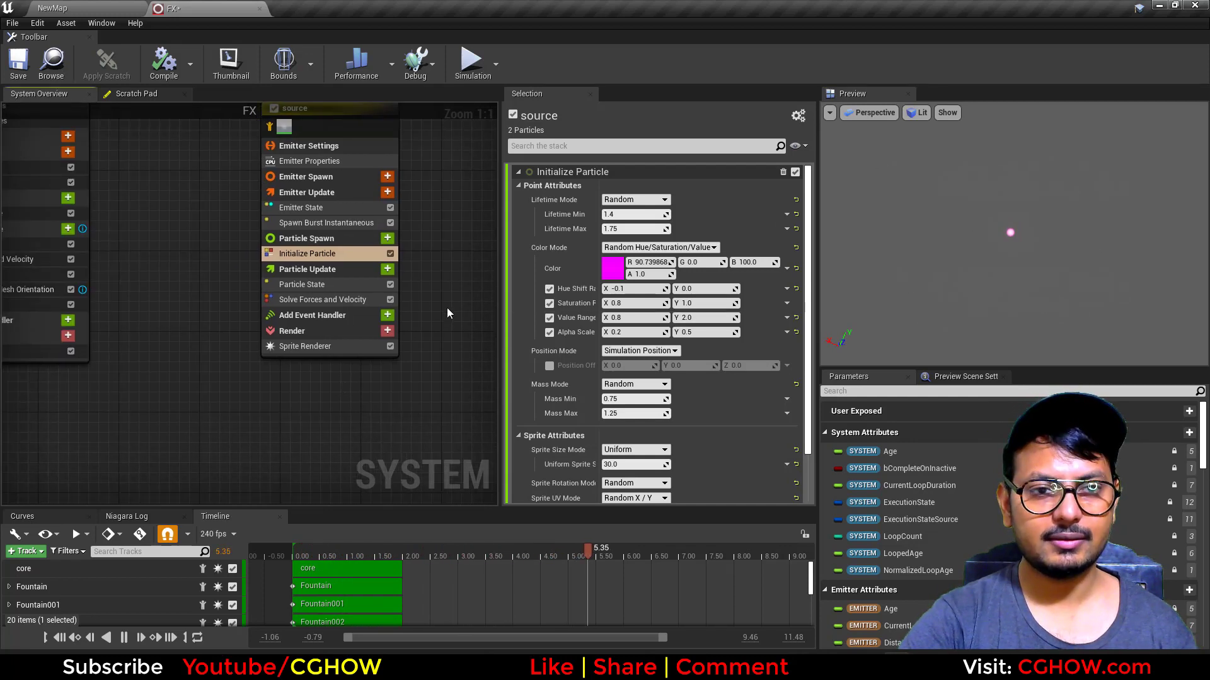
click(387, 270)
text(tou)
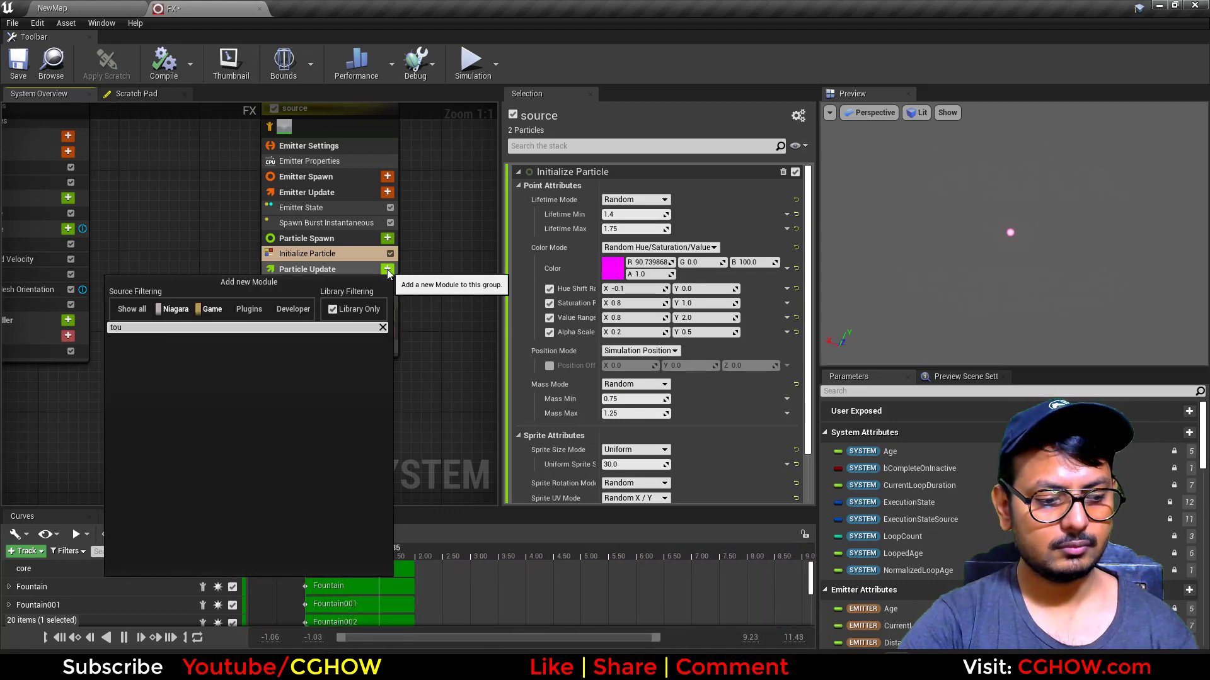
key(Escape)
Add a Torus Location module to the source emitter's particle spawn stage and set its handle radius to 0
click(387, 238)
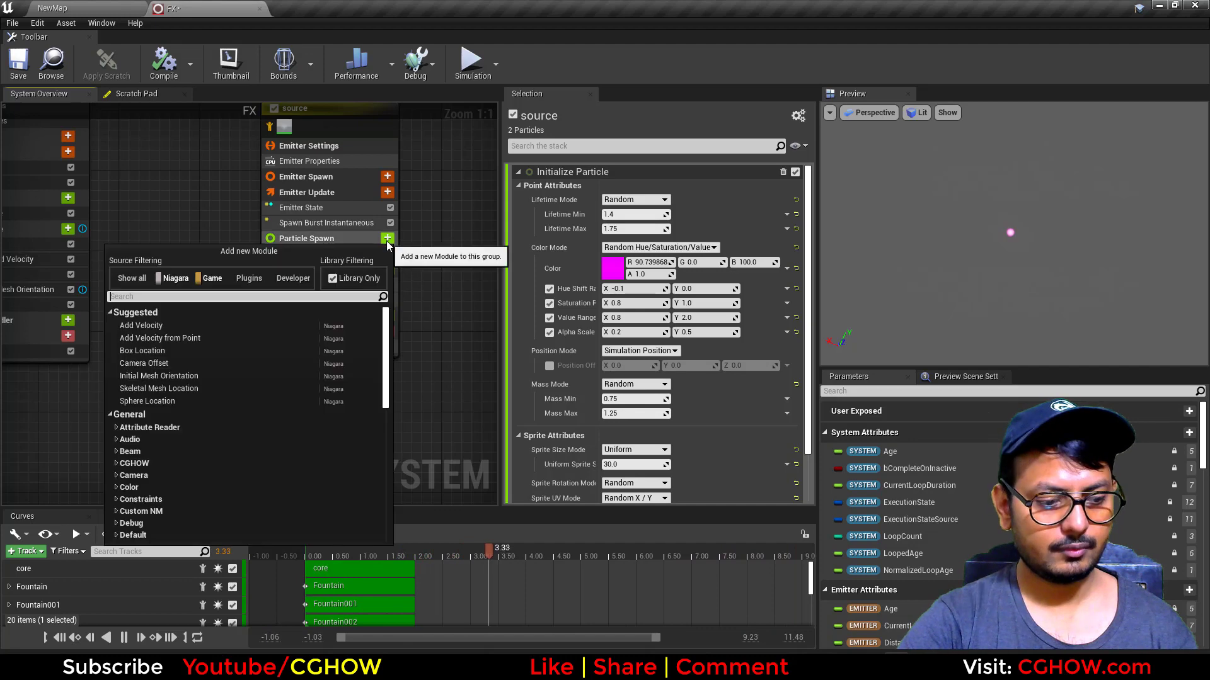
text(tor)
click(165, 361)
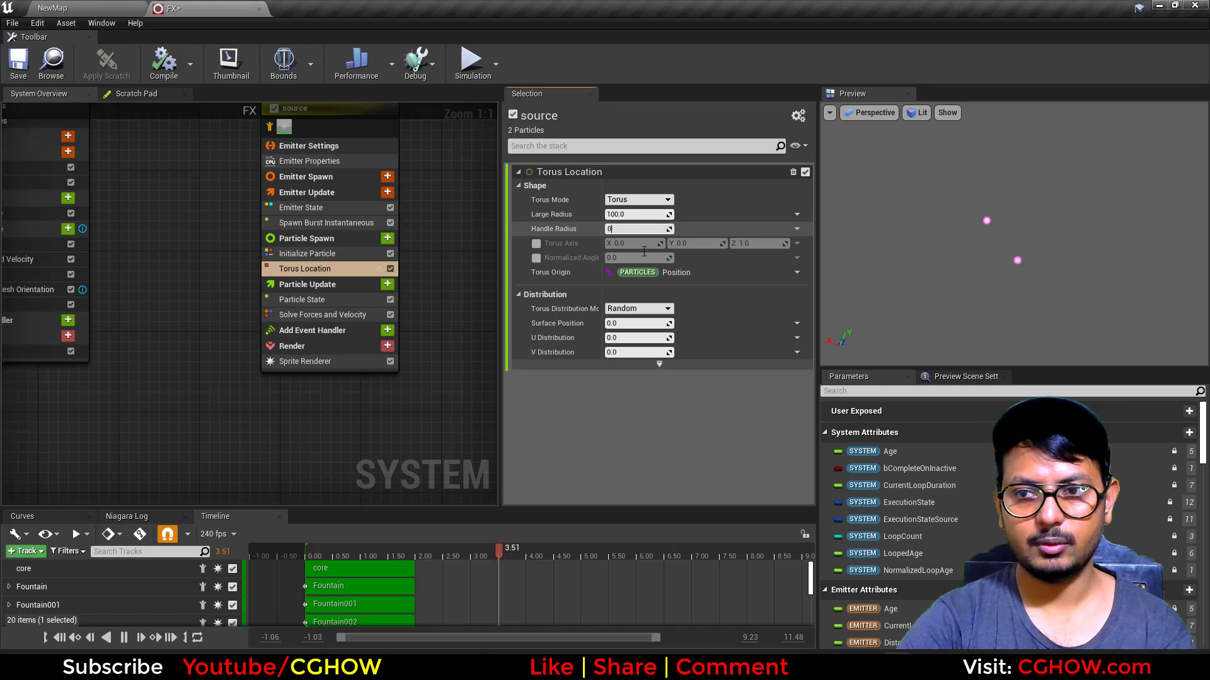
text(0)
key(Return)
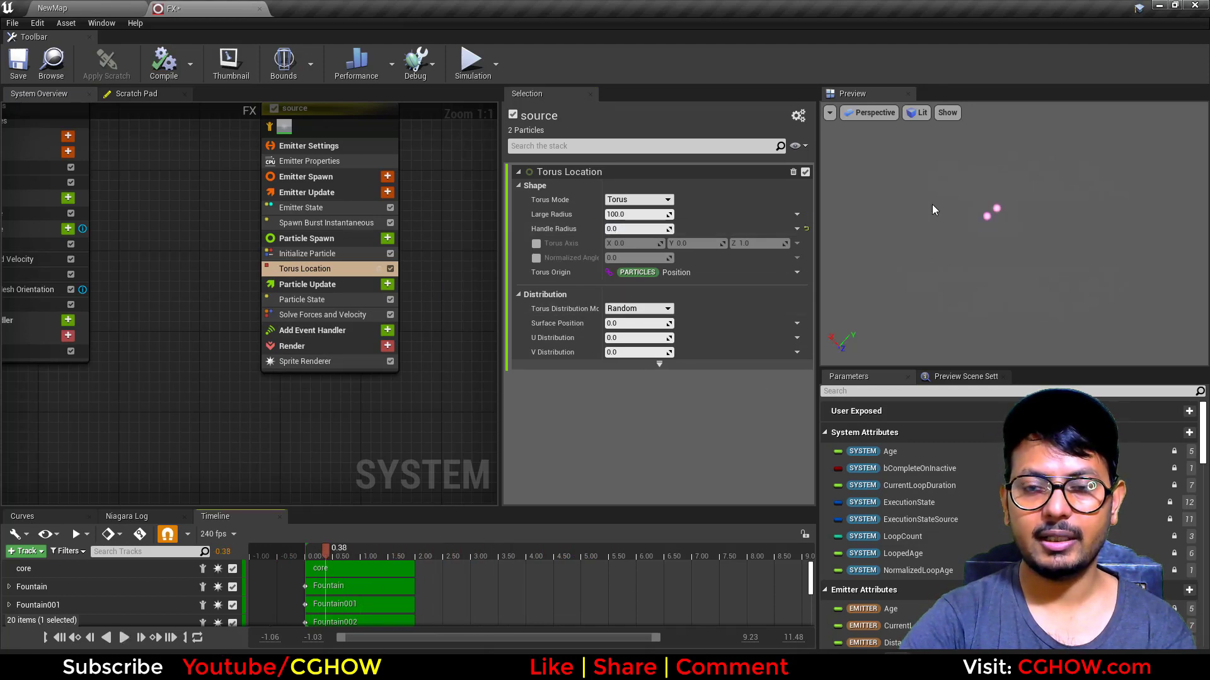
Set the torus distribution mode to Direct and drive the U position with Multiply Float
click(639, 308)
click(637, 332)
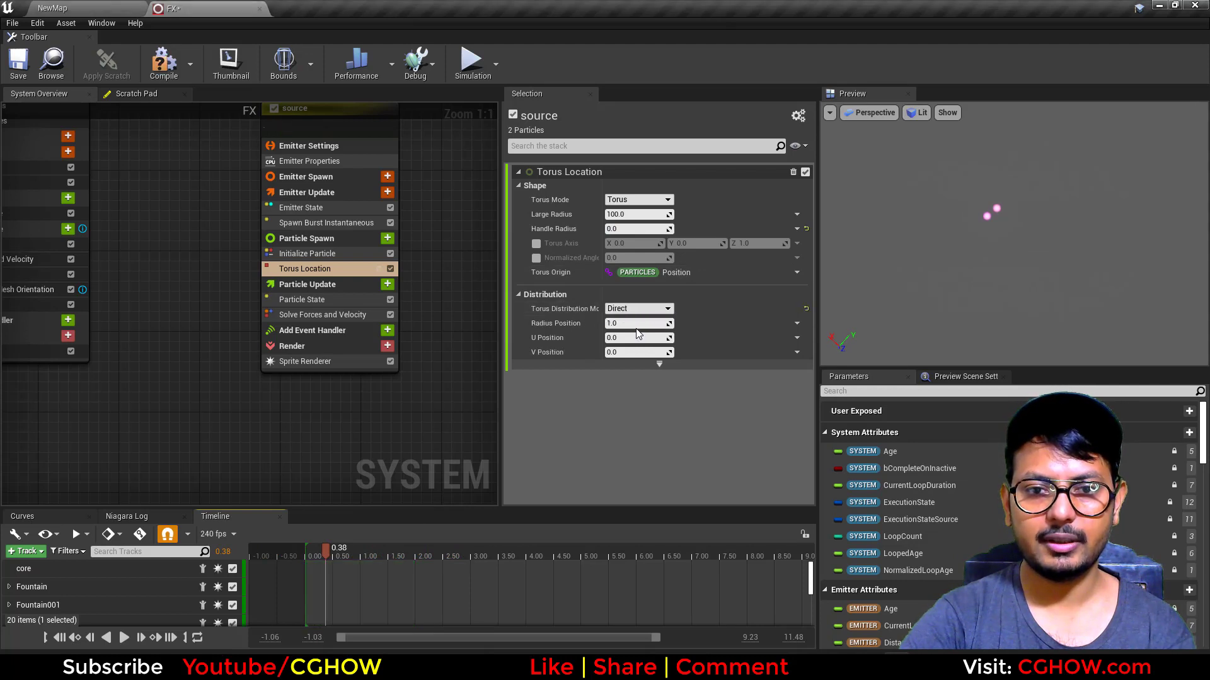
click(797, 338)
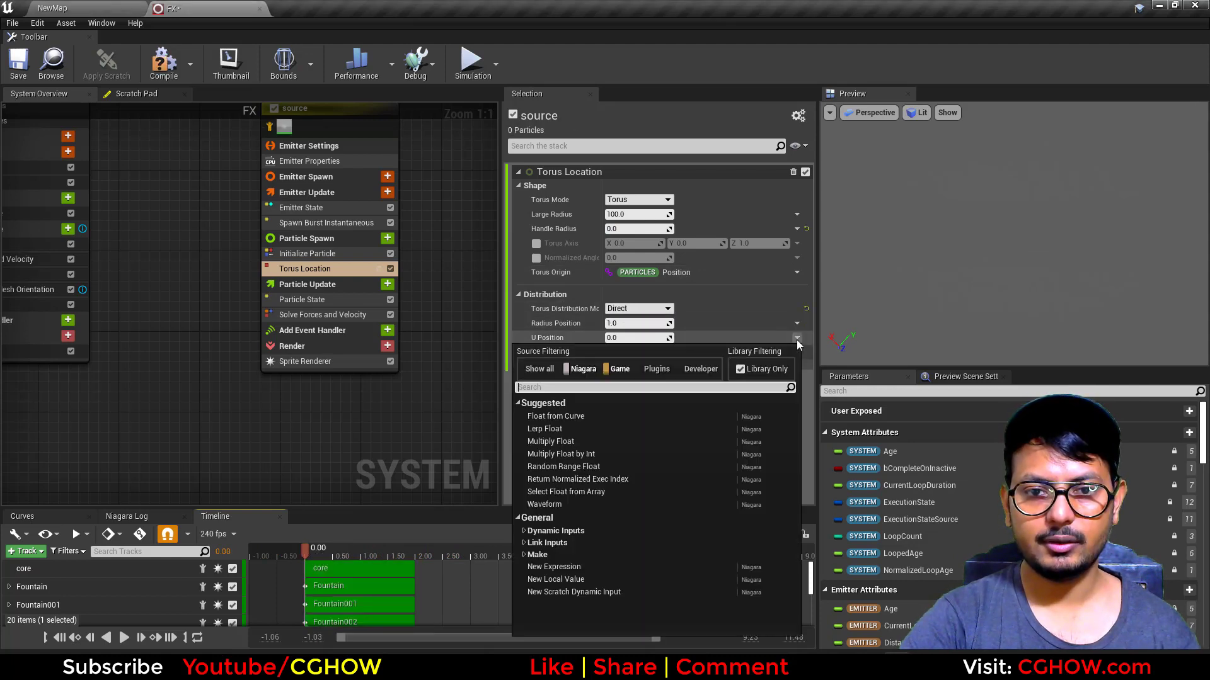
text(mul)
click(568, 417)
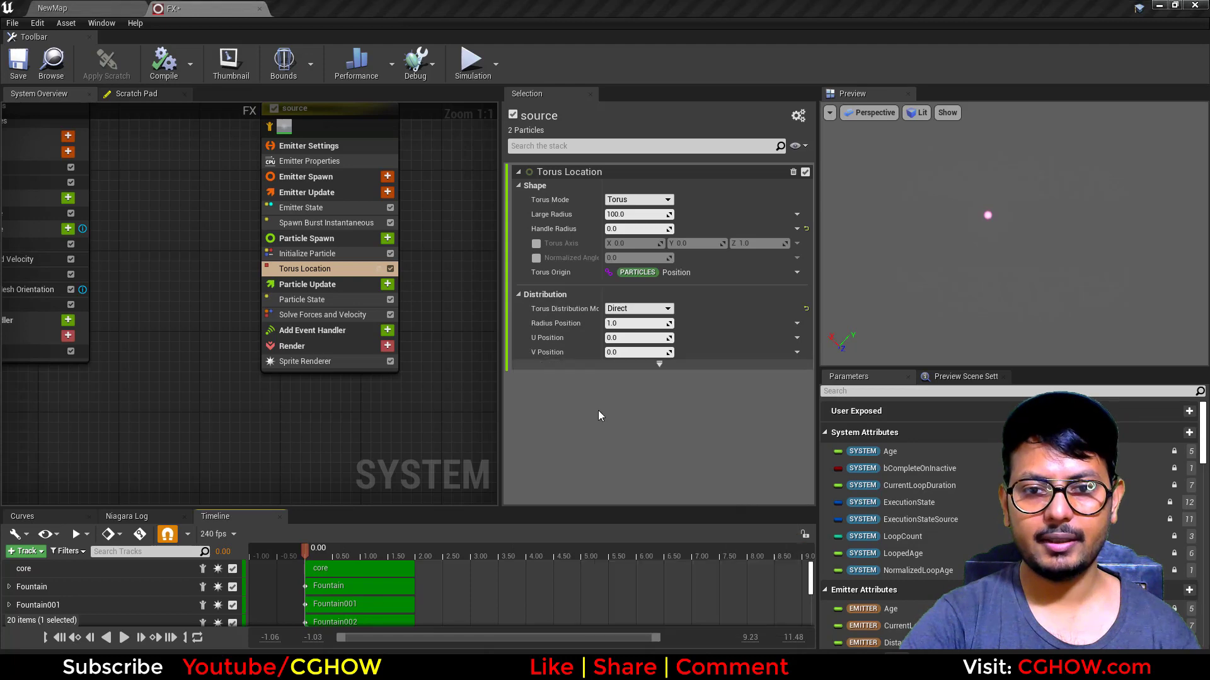
Drive input A of the U position's Multiply Float with Return Normalized Exec Index
click(797, 353)
text(exe)
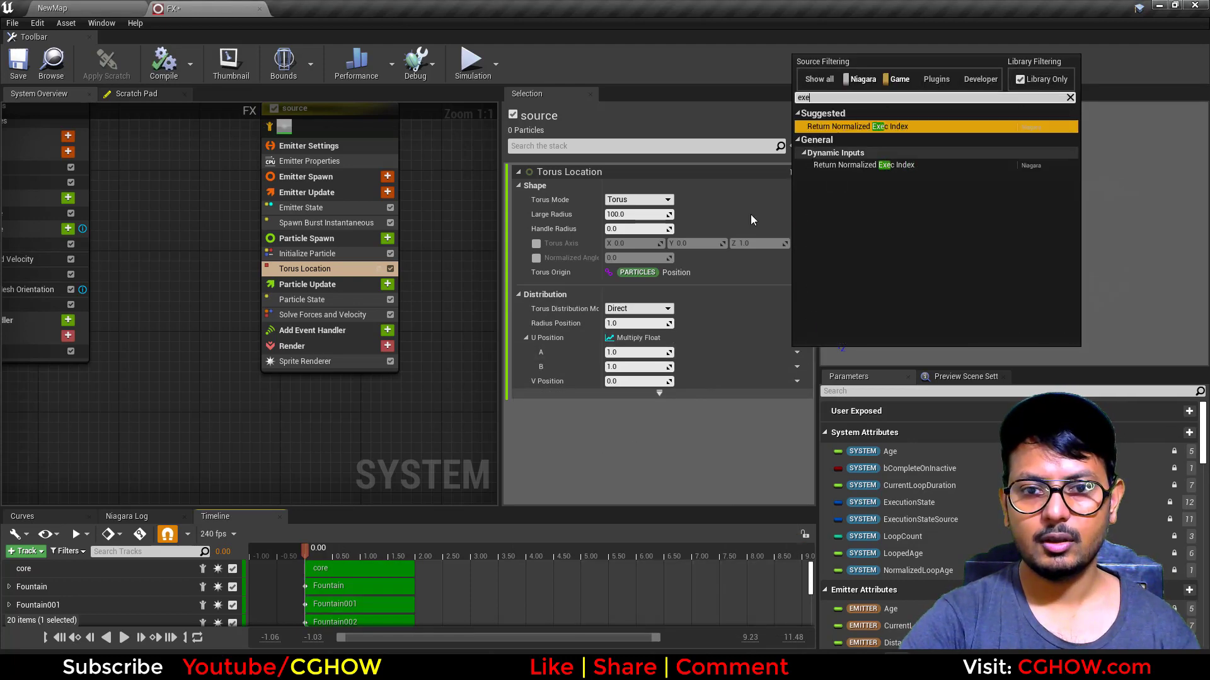
key(Return)
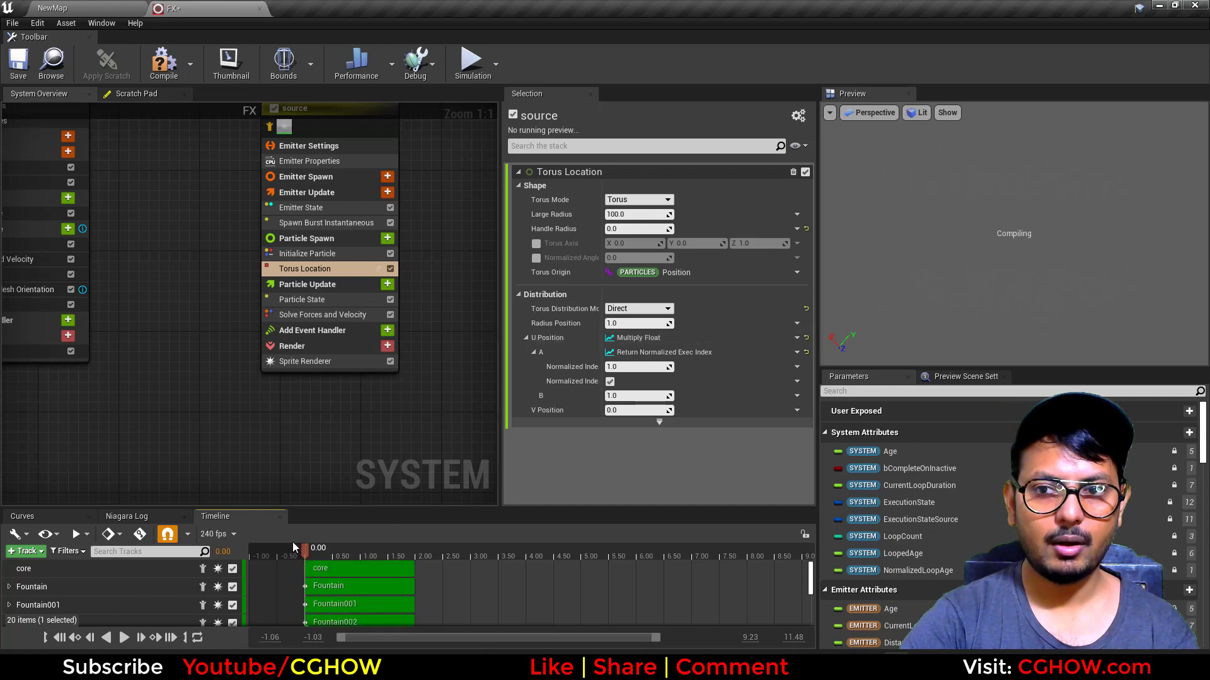
Adjust the U position multiplier B to about 1.75 and scrub the timeline to check the particle spacing
drag(323, 546, 336, 547)
click(627, 394)
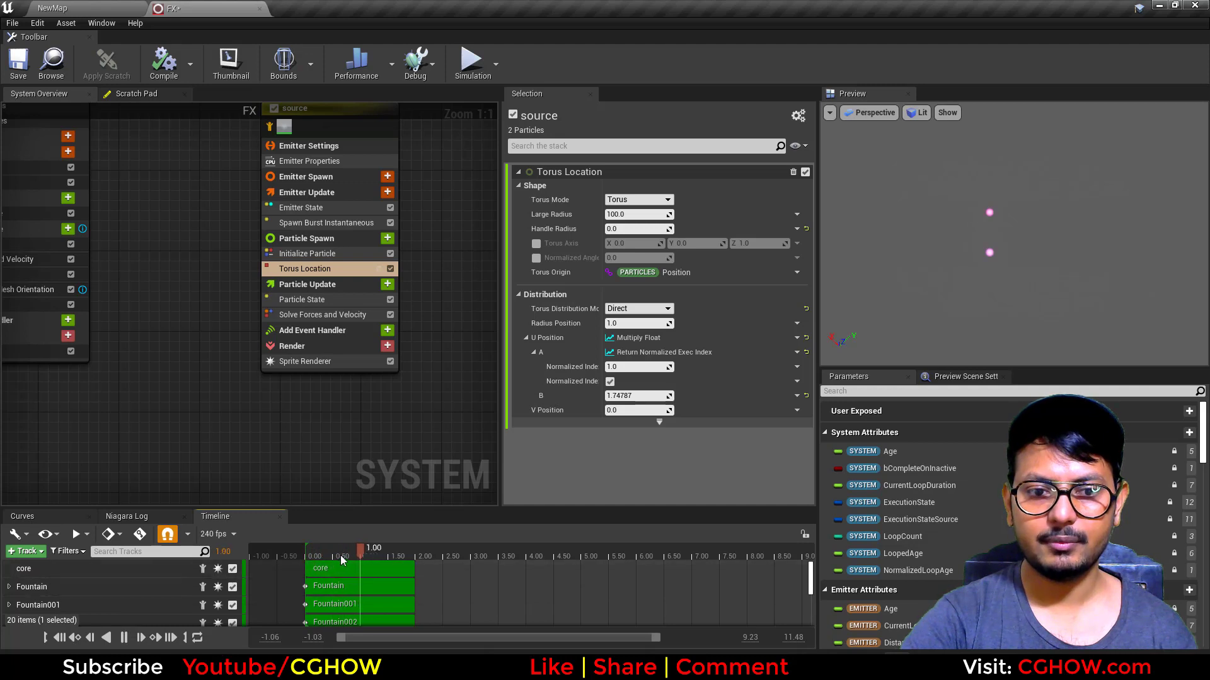
drag(249, 555, 370, 553)
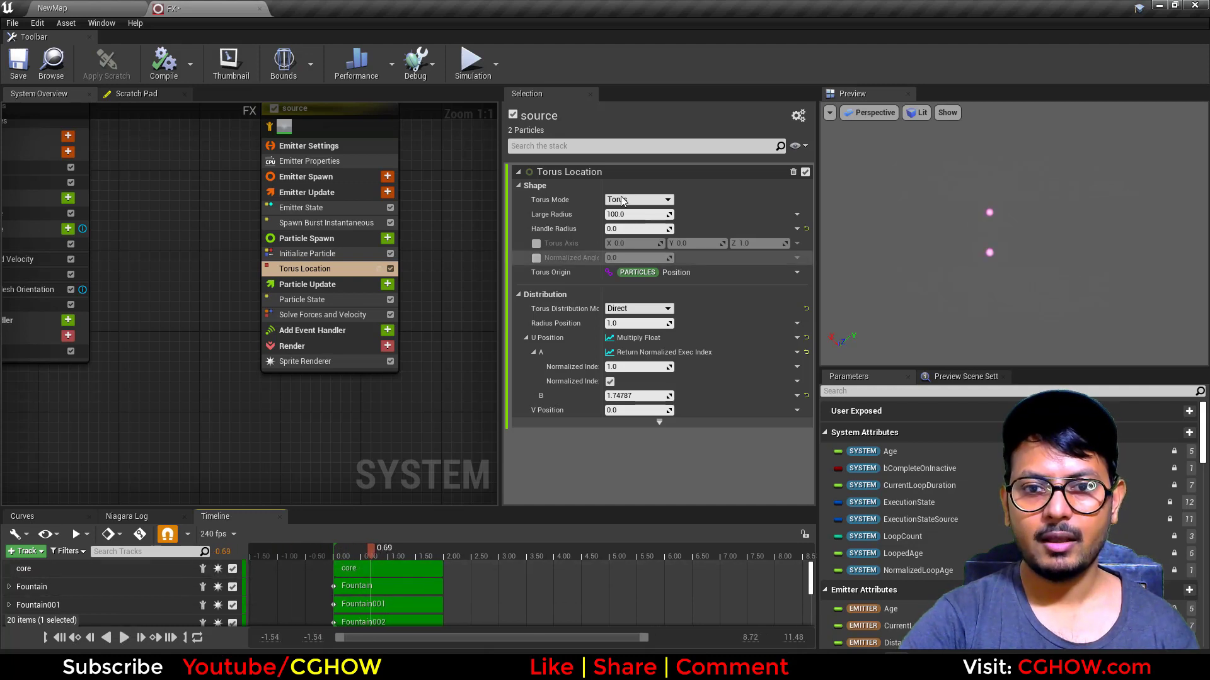
Try the Torus Axis and Normalized Angle overrides with an angle of 0.2, and disable both again
click(537, 259)
click(536, 244)
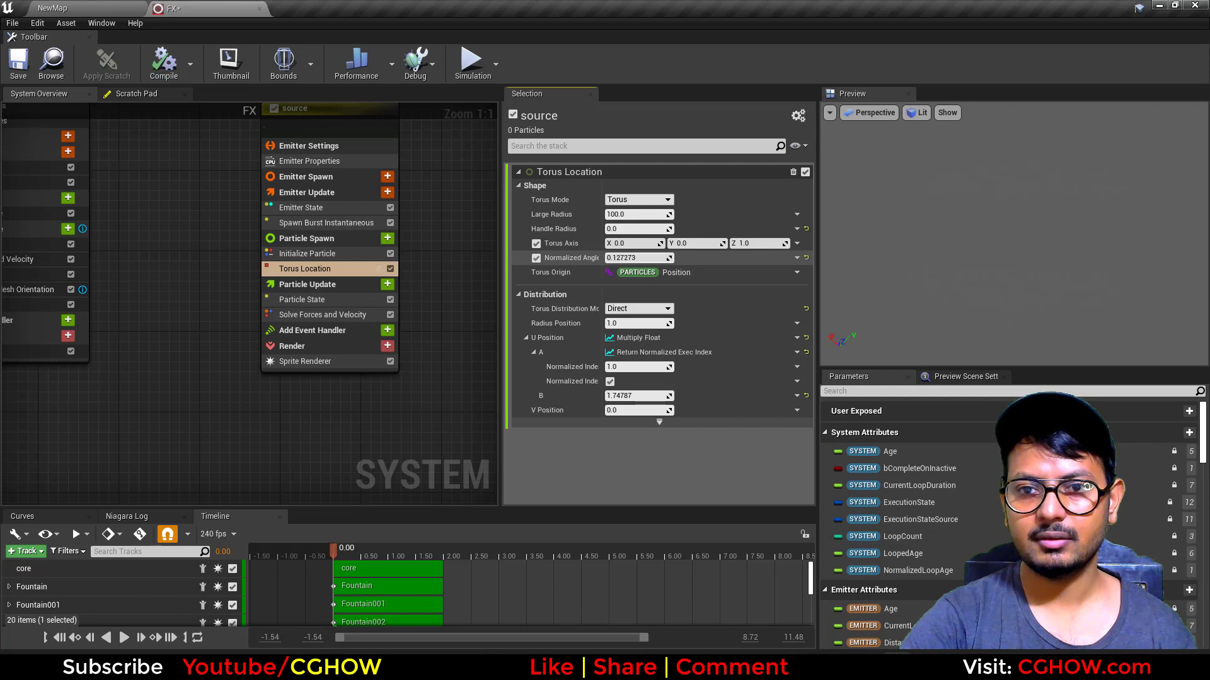
drag(630, 257, 635, 258)
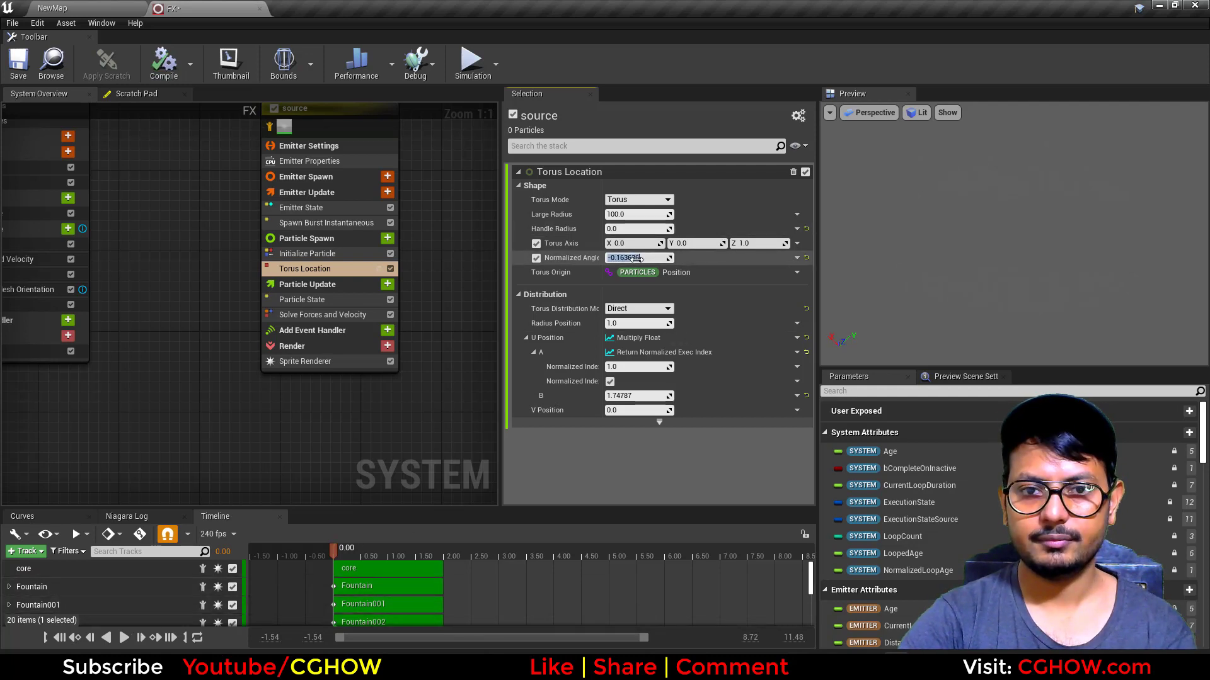
drag(349, 553, 322, 553)
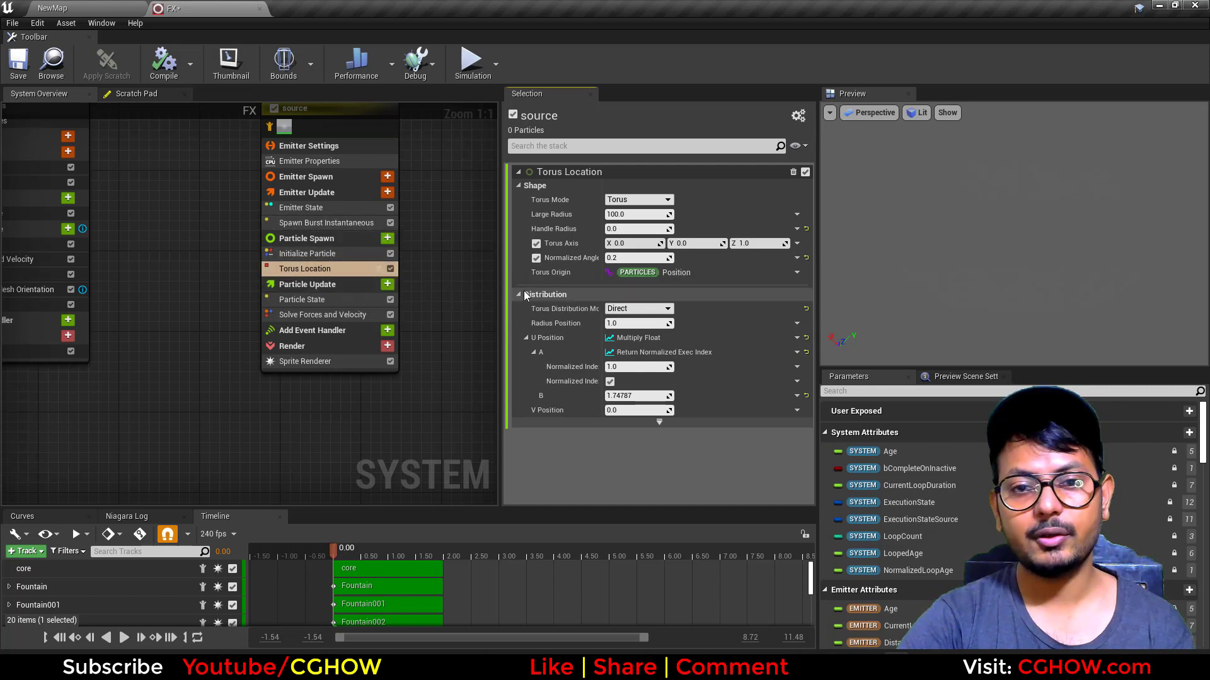
click(329, 267)
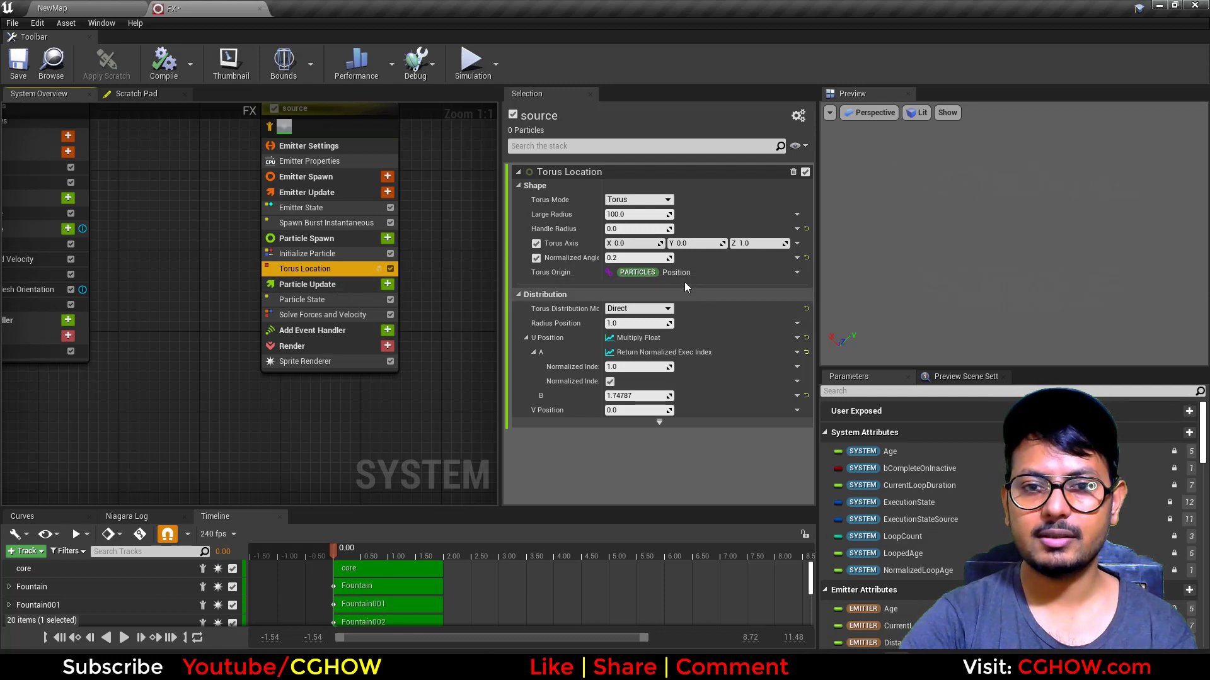
click(537, 258)
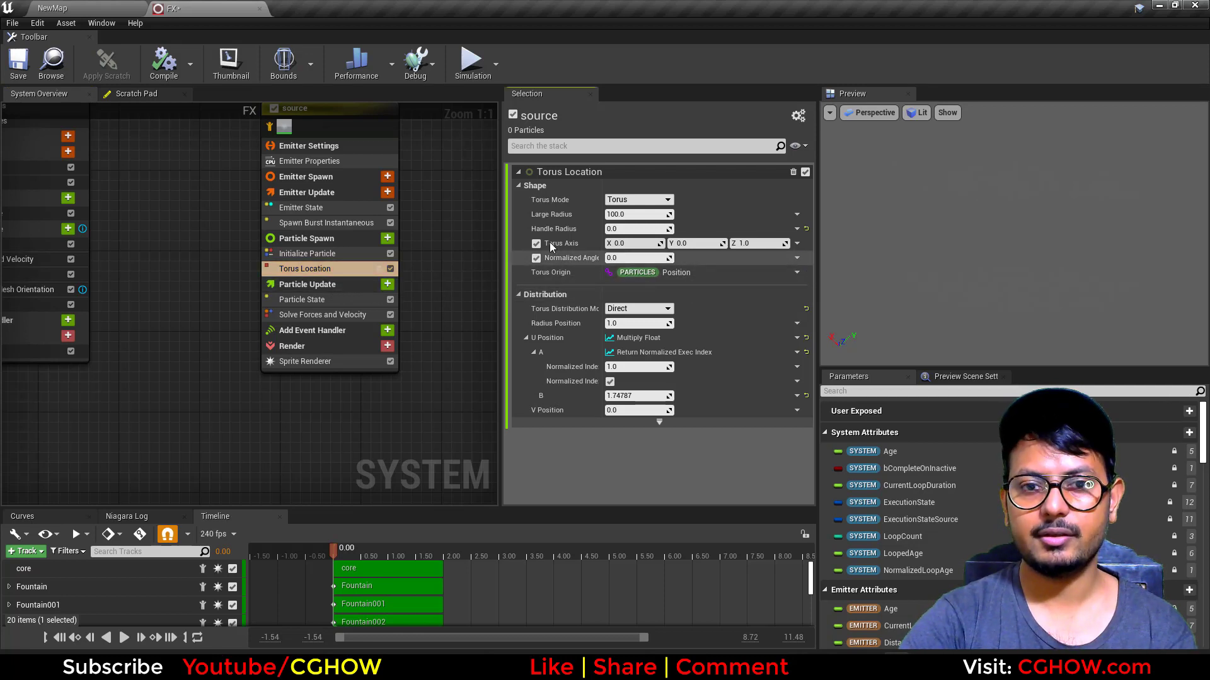
click(536, 243)
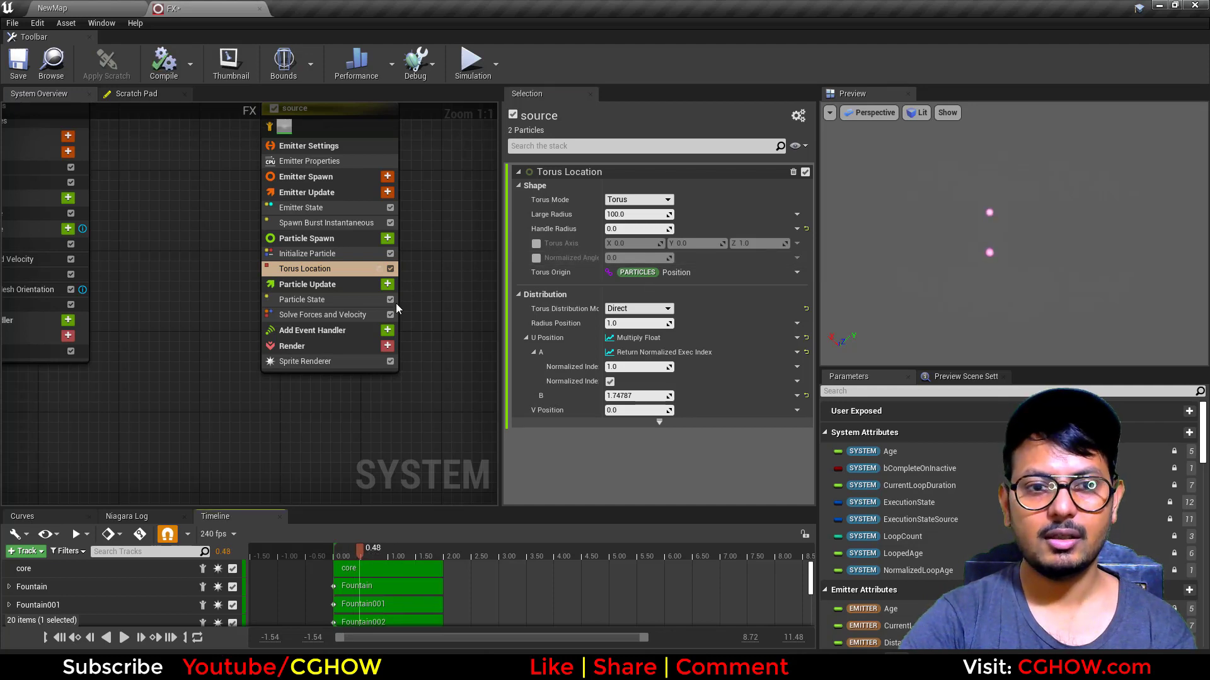
Add a Vortex Velocity module to the source emitter's particle update stage and fix its unmet dependency
click(387, 284)
text(v)
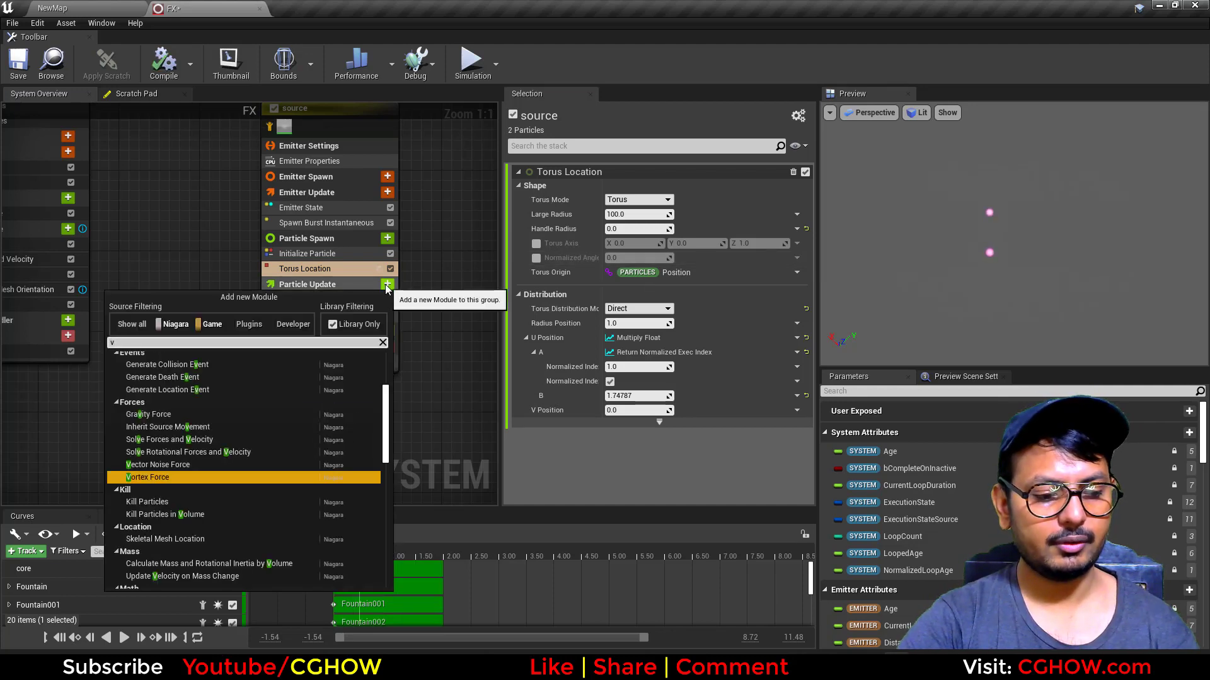
text(ortex)
click(150, 394)
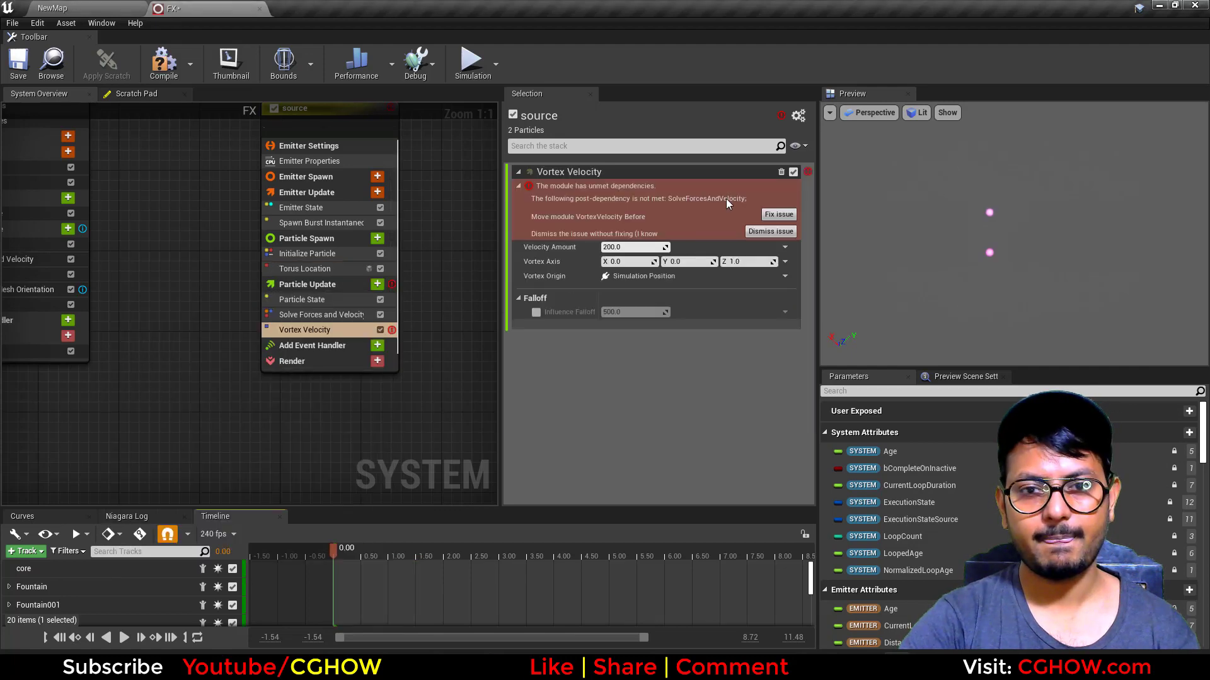
click(775, 214)
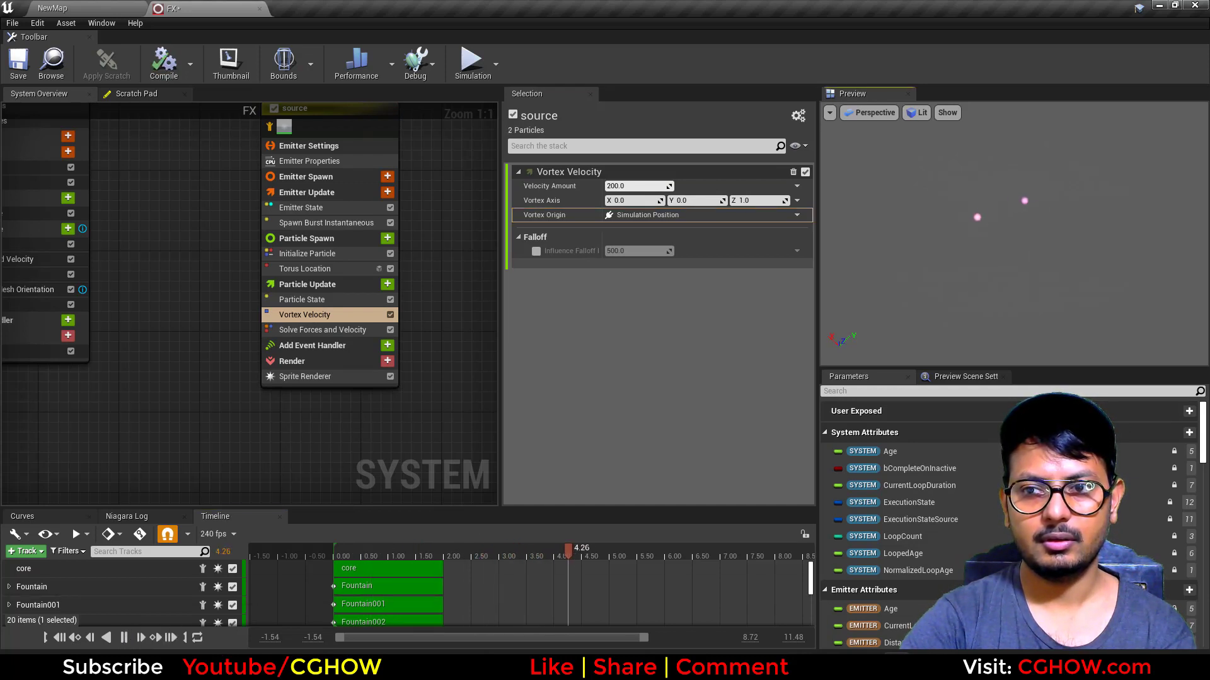
Turn off isolation for the source emitter so the whole effect plays in the preview
click(270, 127)
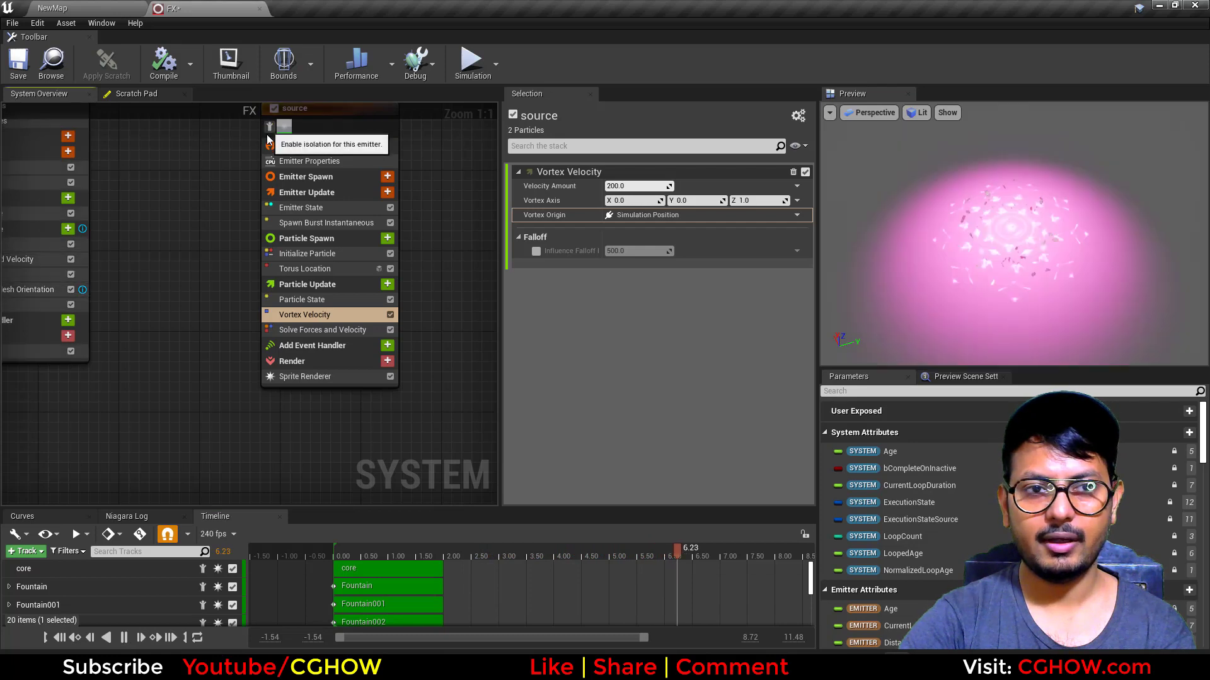
right_drag(211, 226, 216, 242)
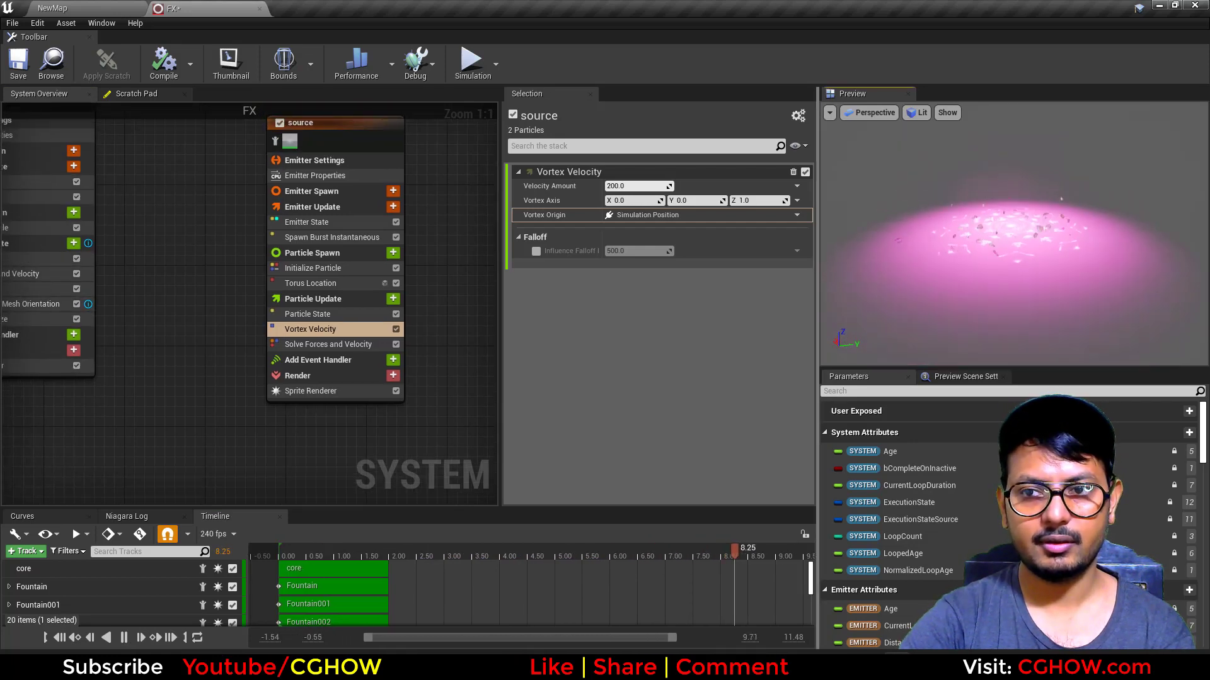
Change the source emitter's particle color to pure green with R 0, G 1000 and B 0
click(297, 263)
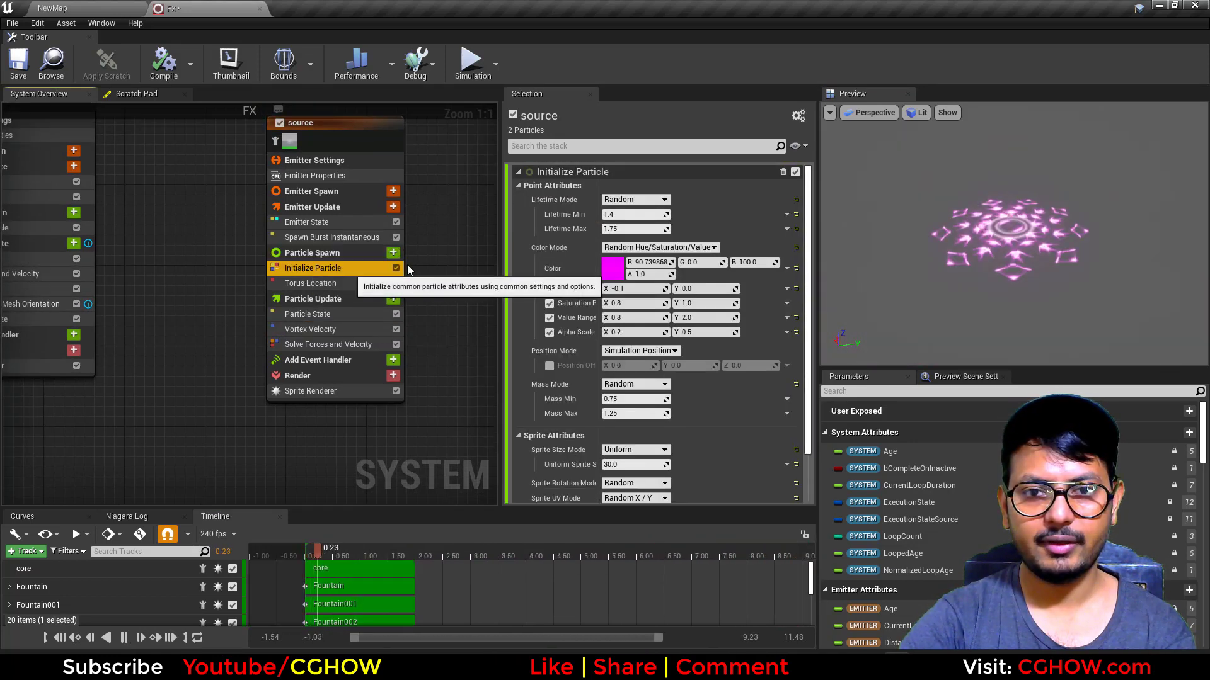
click(616, 269)
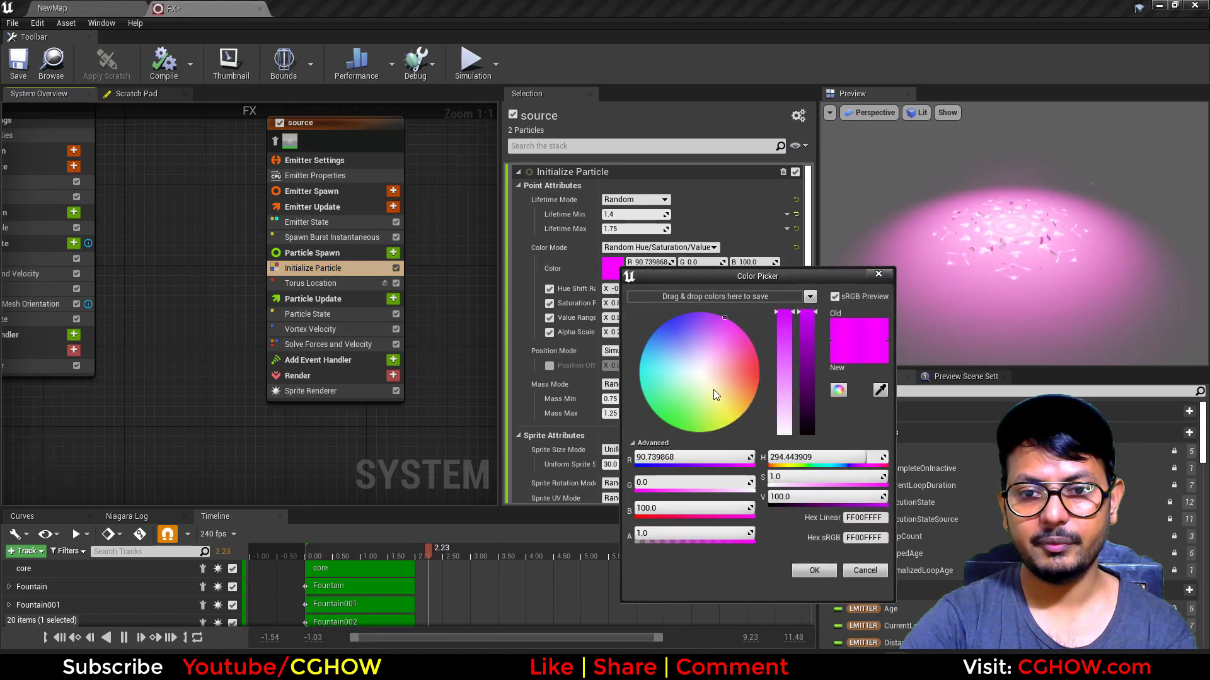
click(678, 429)
click(667, 480)
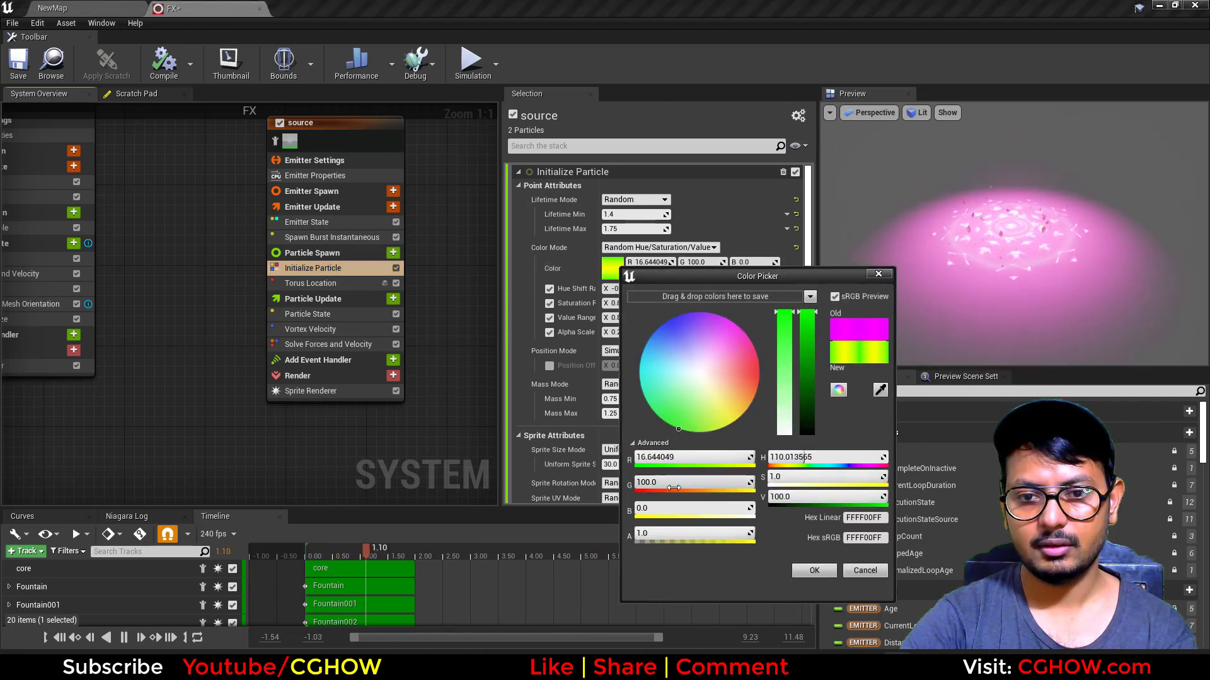
text(1000)
click(667, 458)
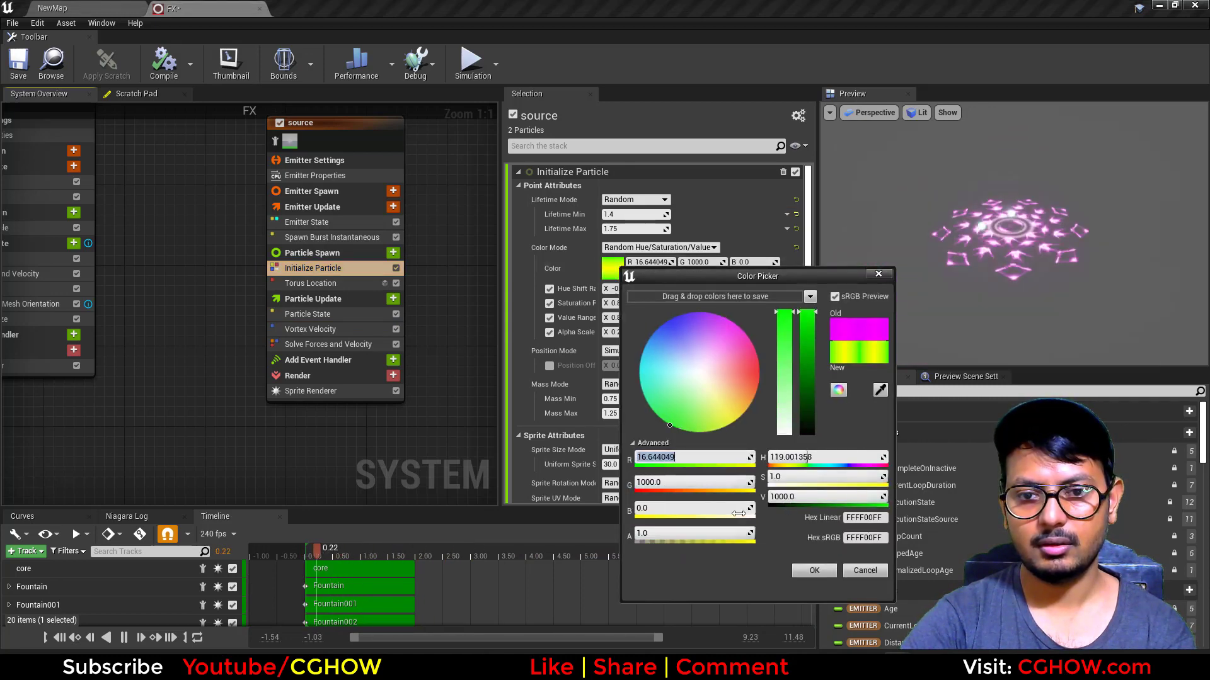
text(0)
key(Return)
click(813, 570)
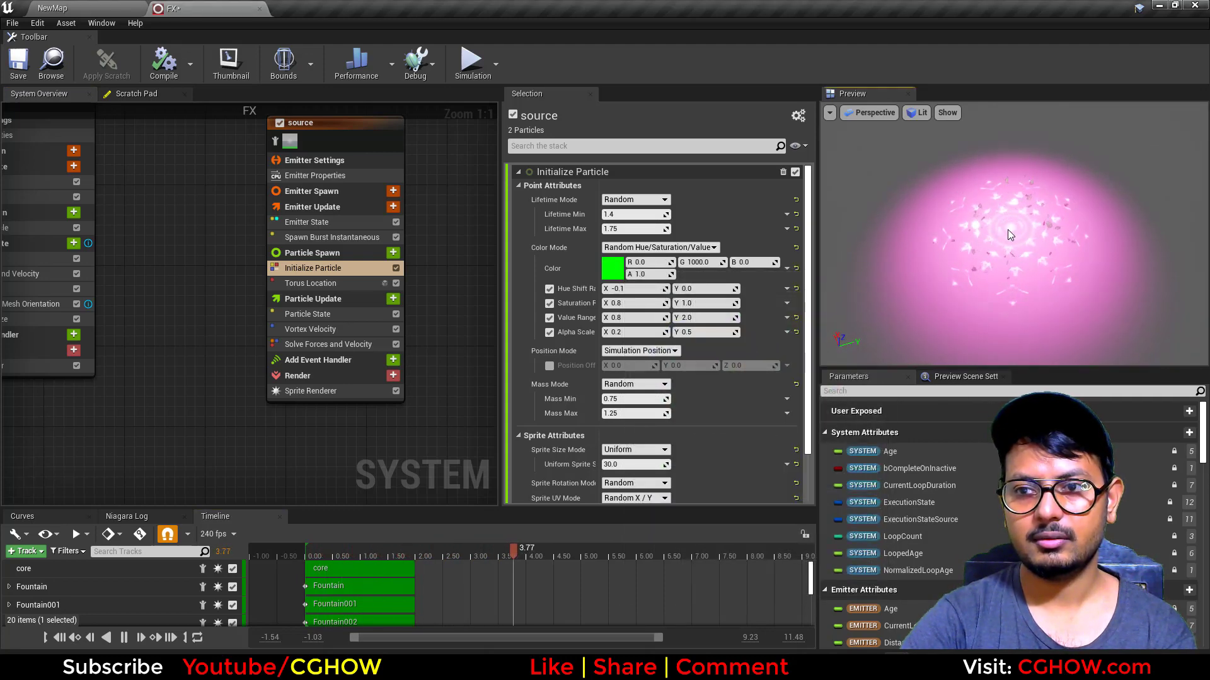
Set the large radius of the source emitter's Torus Location to 300
click(319, 284)
click(633, 213)
text(2)
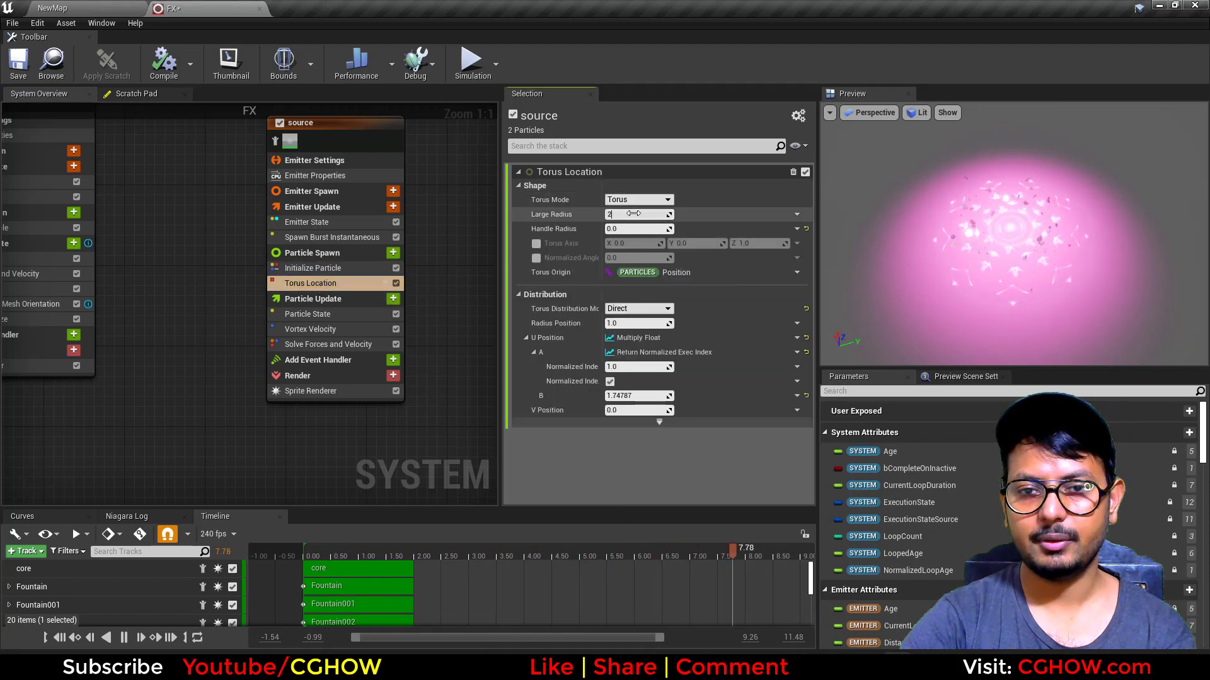
text(00)
key(Return)
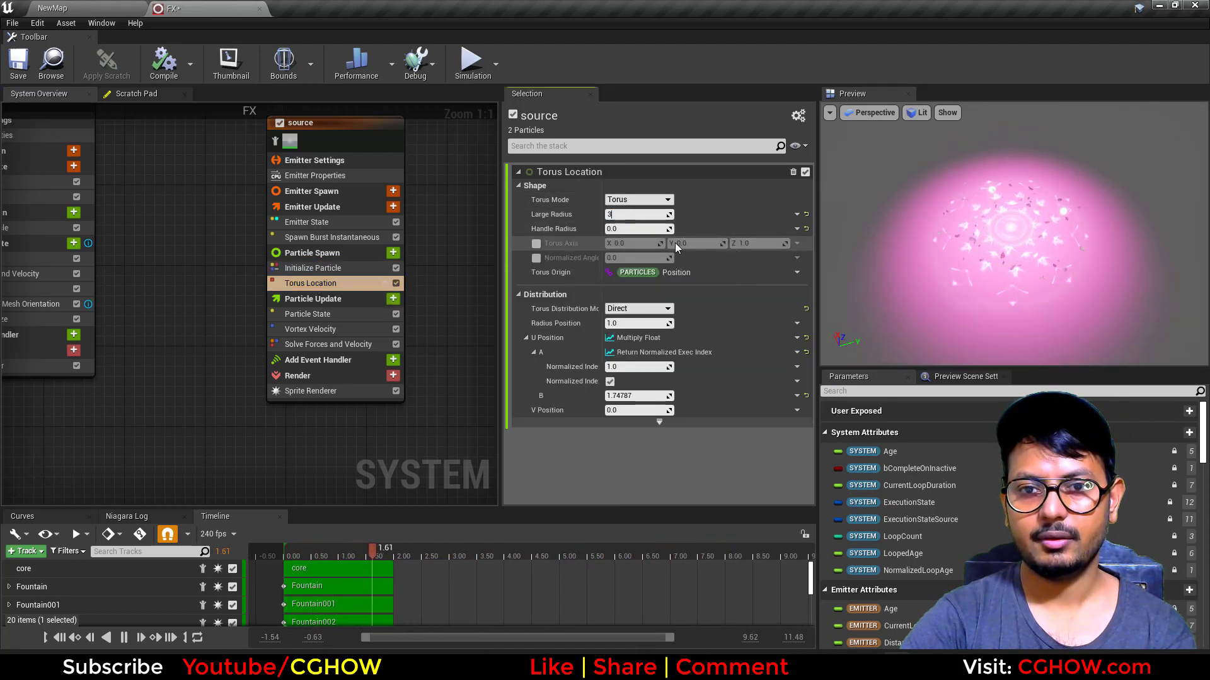
text(300)
key(Return)
Set the U position multiplier B to 0.5 and inspect the orbiting particles from a lower angle
click(636, 395)
text(0.5)
key(Return)
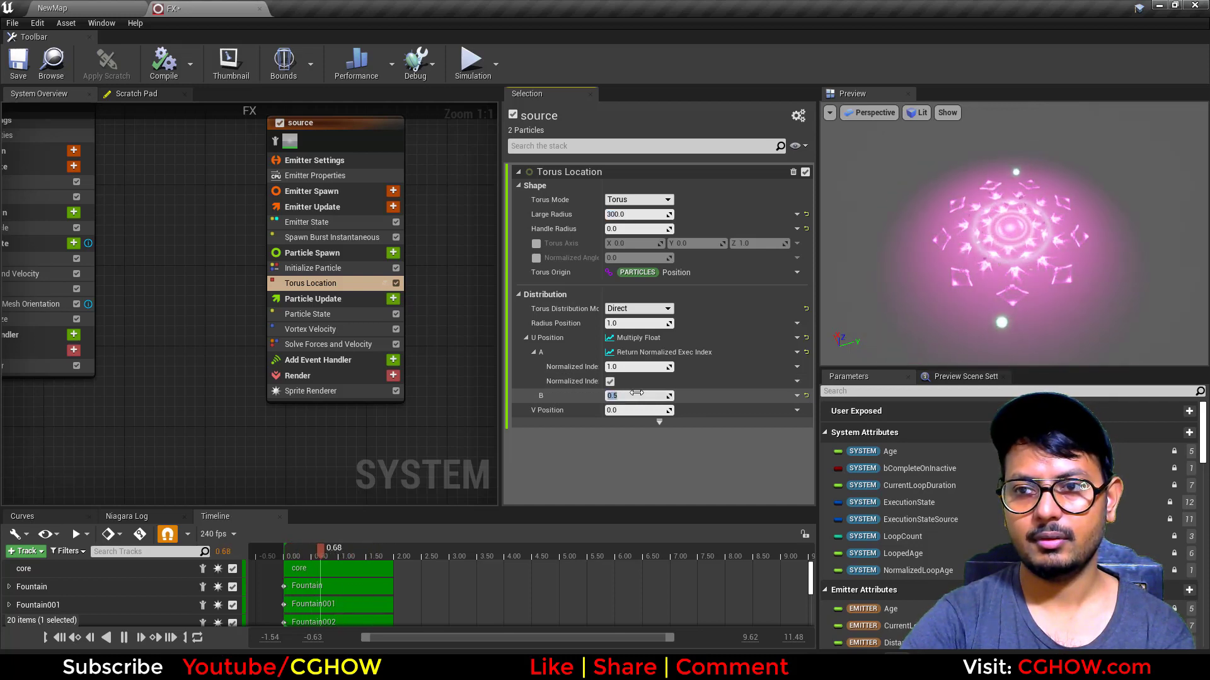
drag(1067, 302, 1067, 237)
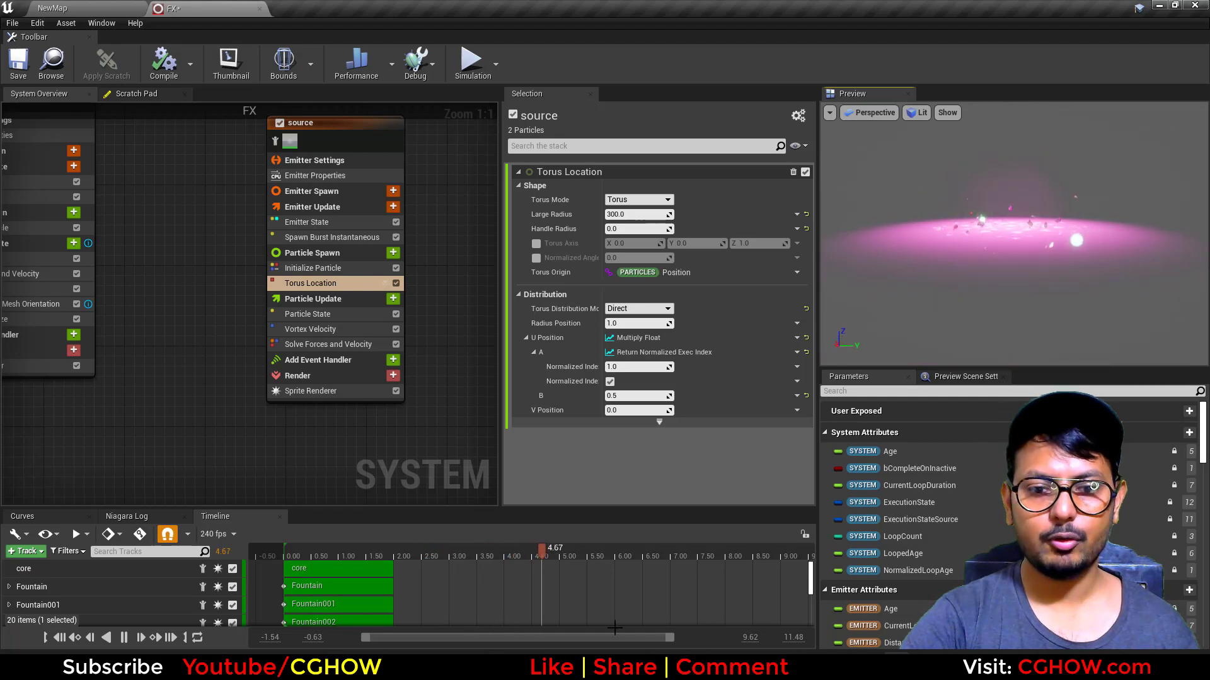
Switch to the GIF Scrubber browser window to compare the effect with the reference GIF
mouse_move(674, 666)
click(701, 614)
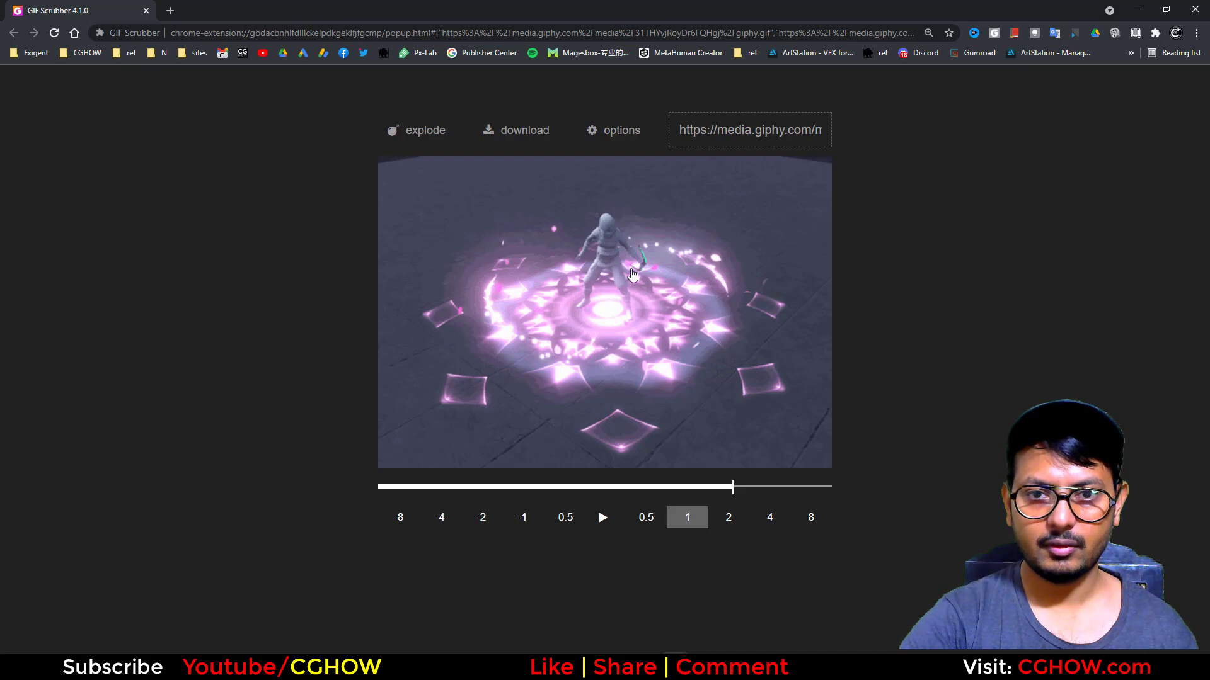
Switch from the browser back to Unreal Editor, check the effect in the level and return to the FX system
click(1137, 10)
click(88, 9)
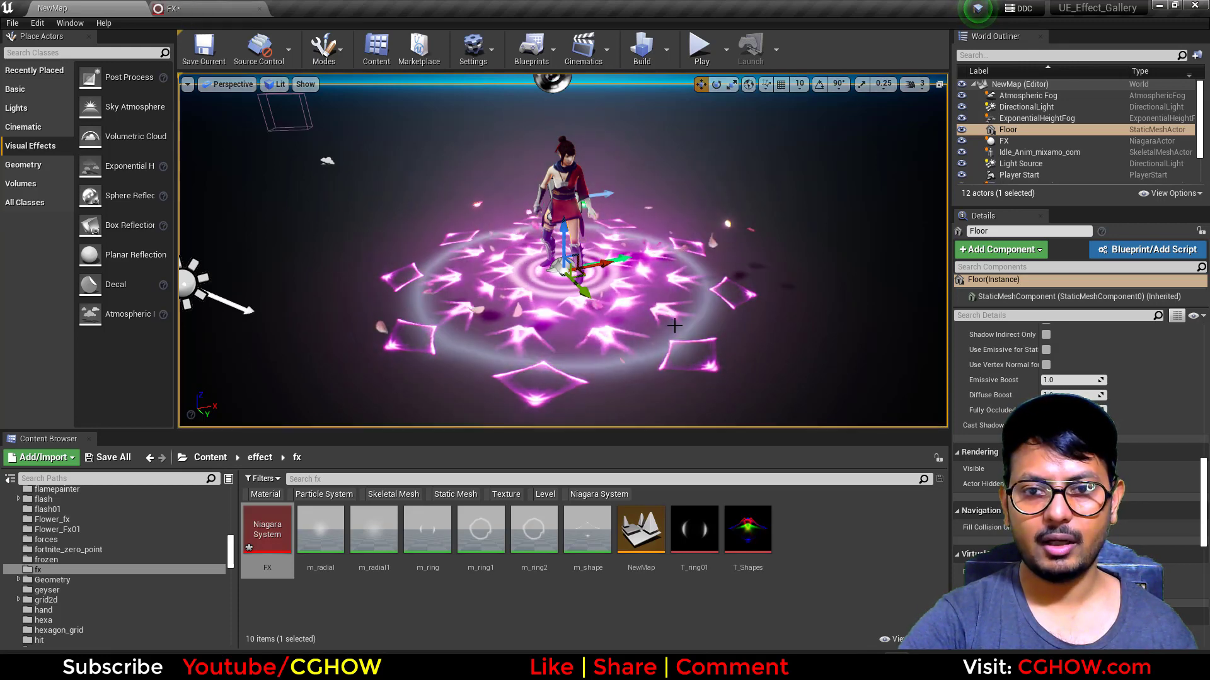
click(235, 7)
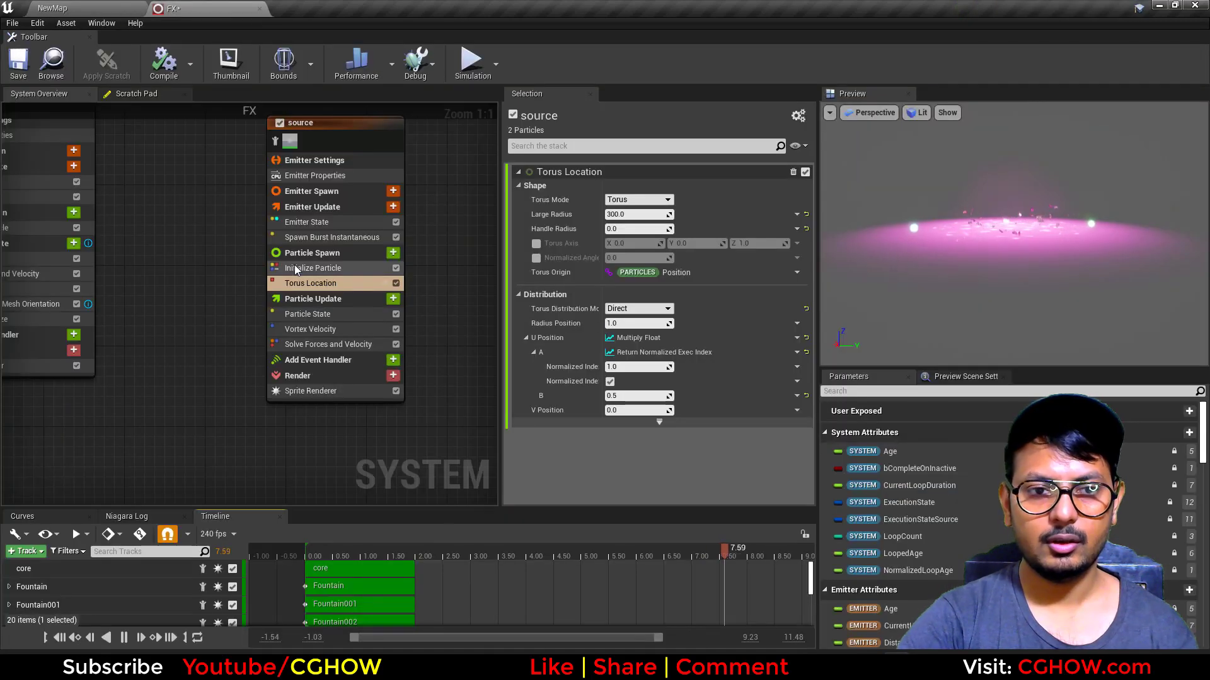
Set the source emitter's Torus Location large radius to 250 and its offset Z to 100, and check the orbs in the level
click(628, 213)
text(250)
key(Return)
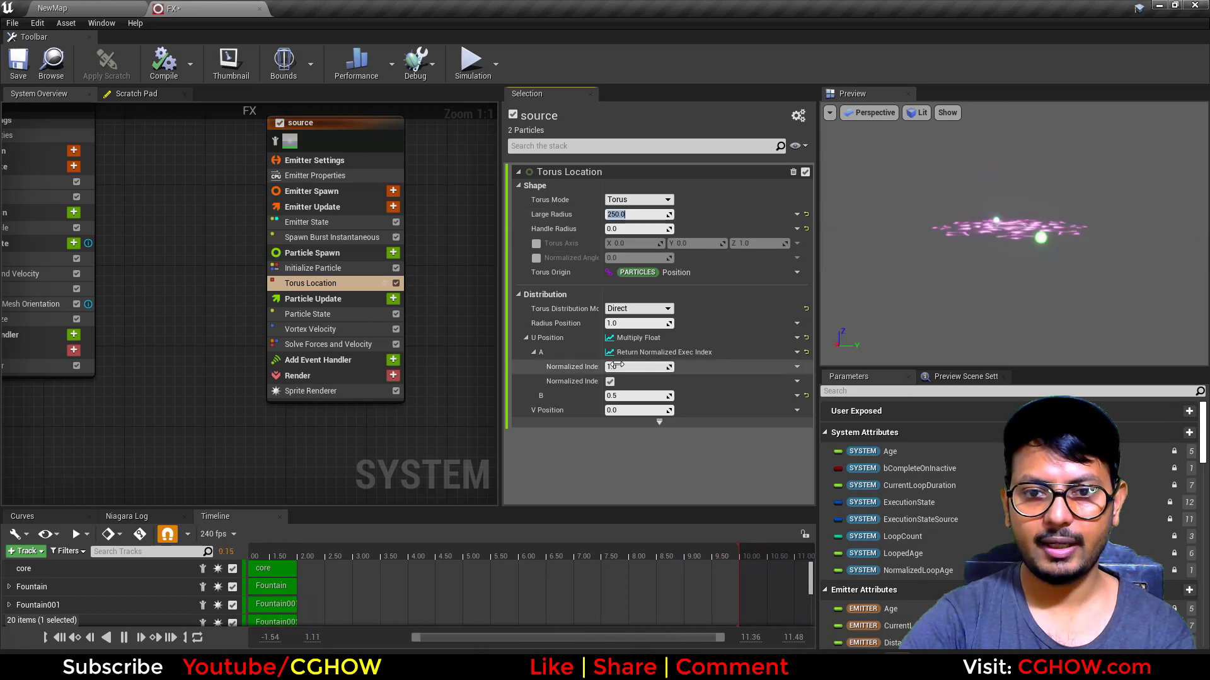
click(302, 268)
click(366, 283)
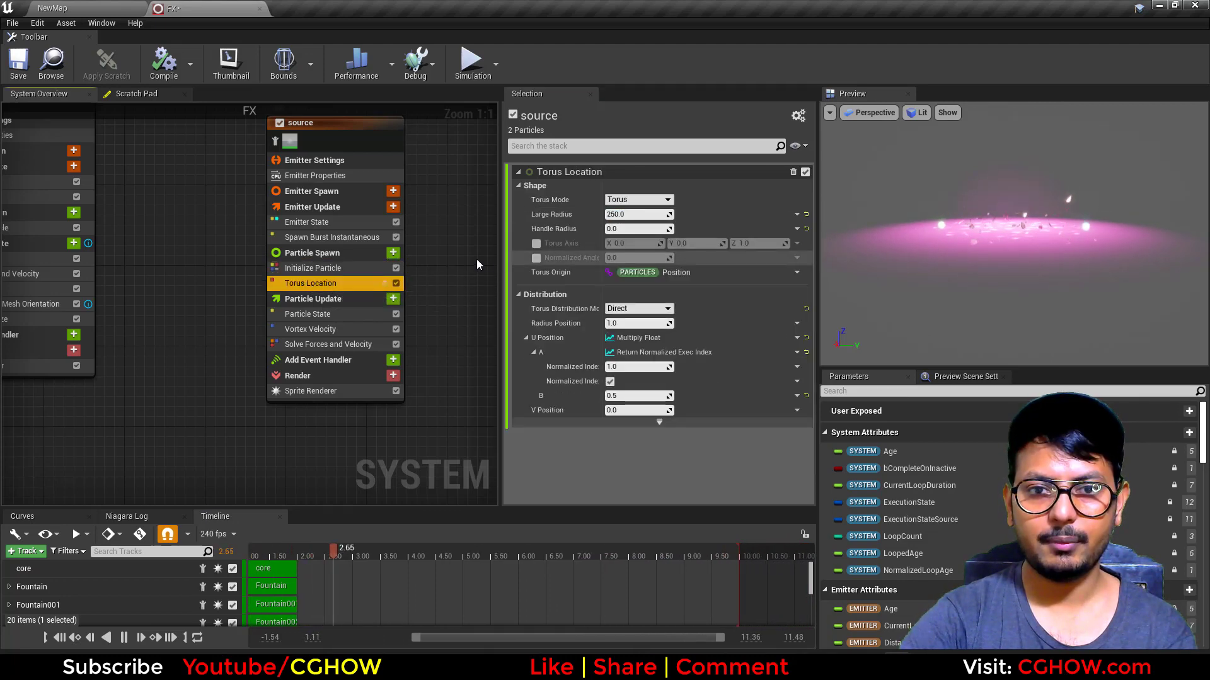
click(659, 422)
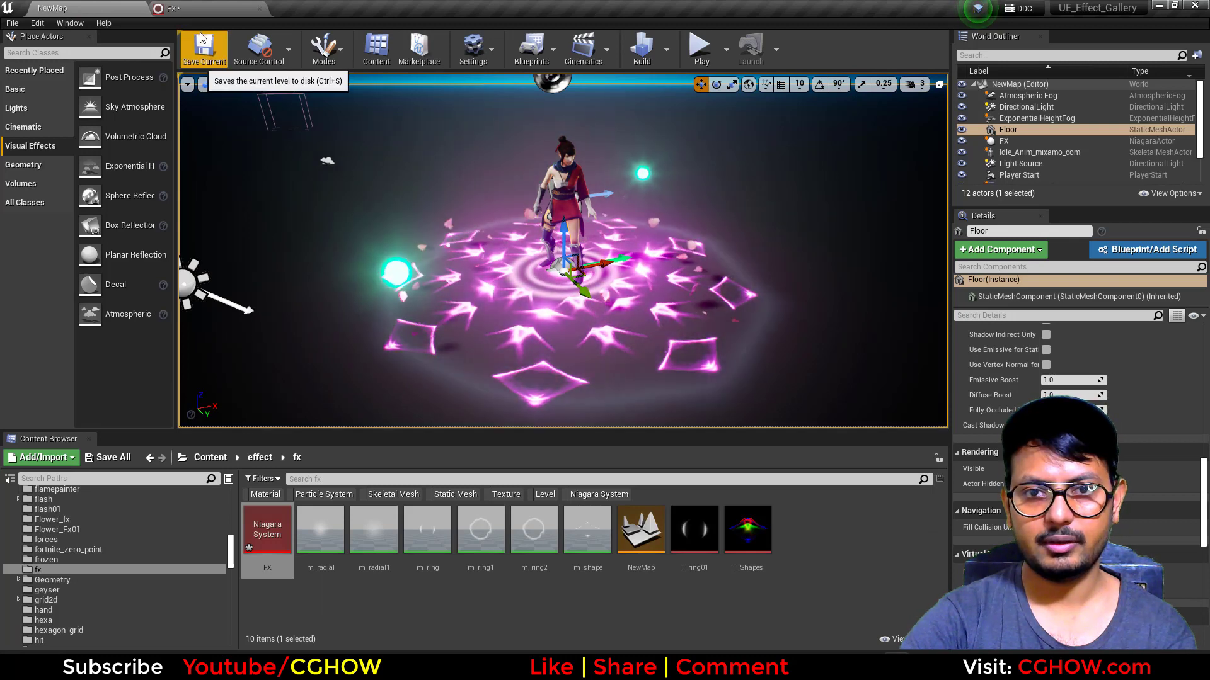
click(165, 7)
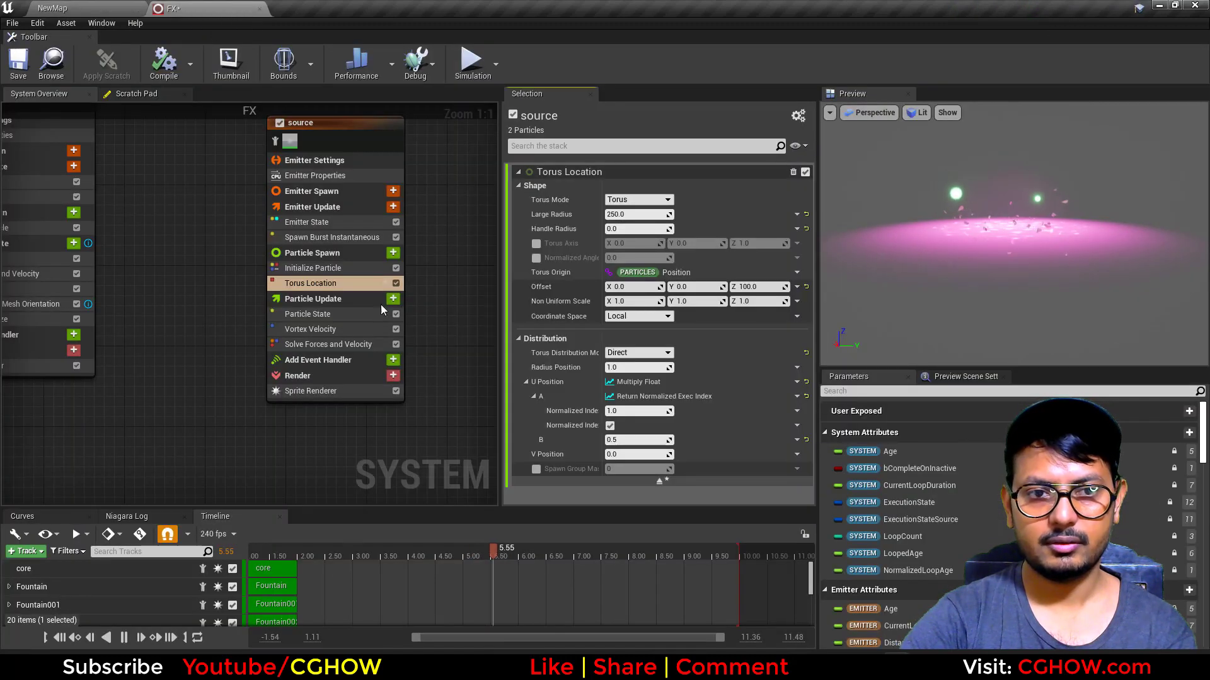
Set the Torus Location large radius to 200 and offset Z to 60, and check the orbs in the level
click(630, 215)
text(200)
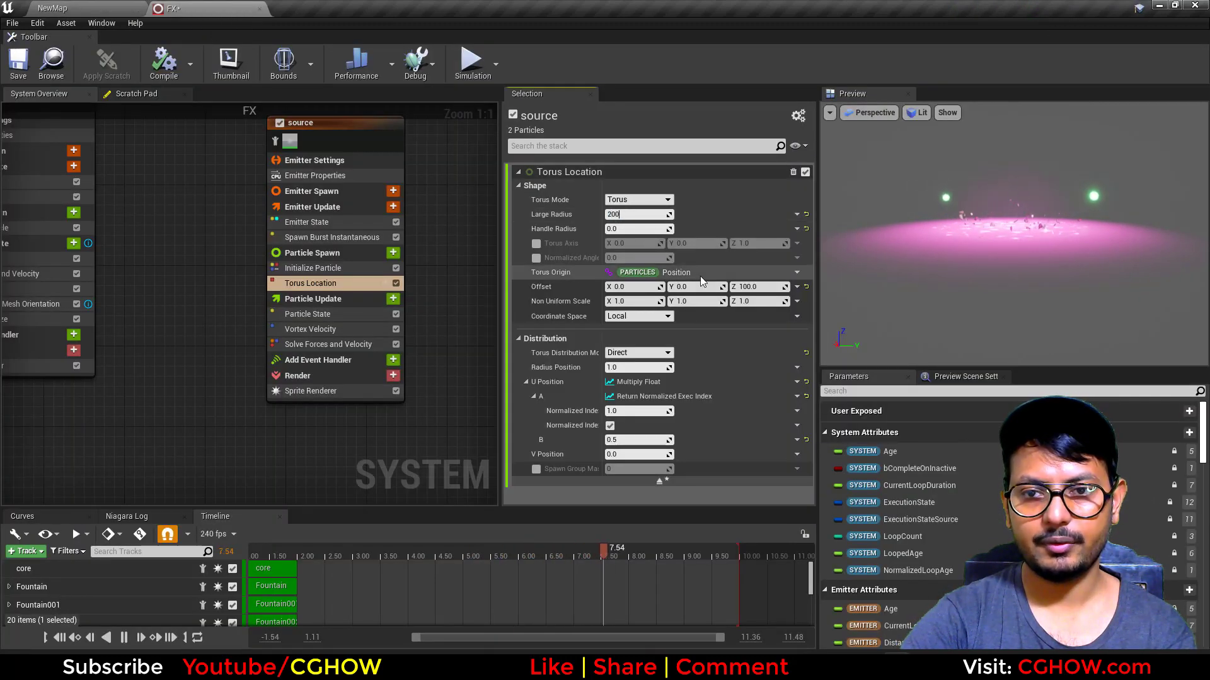
key(Return)
click(767, 288)
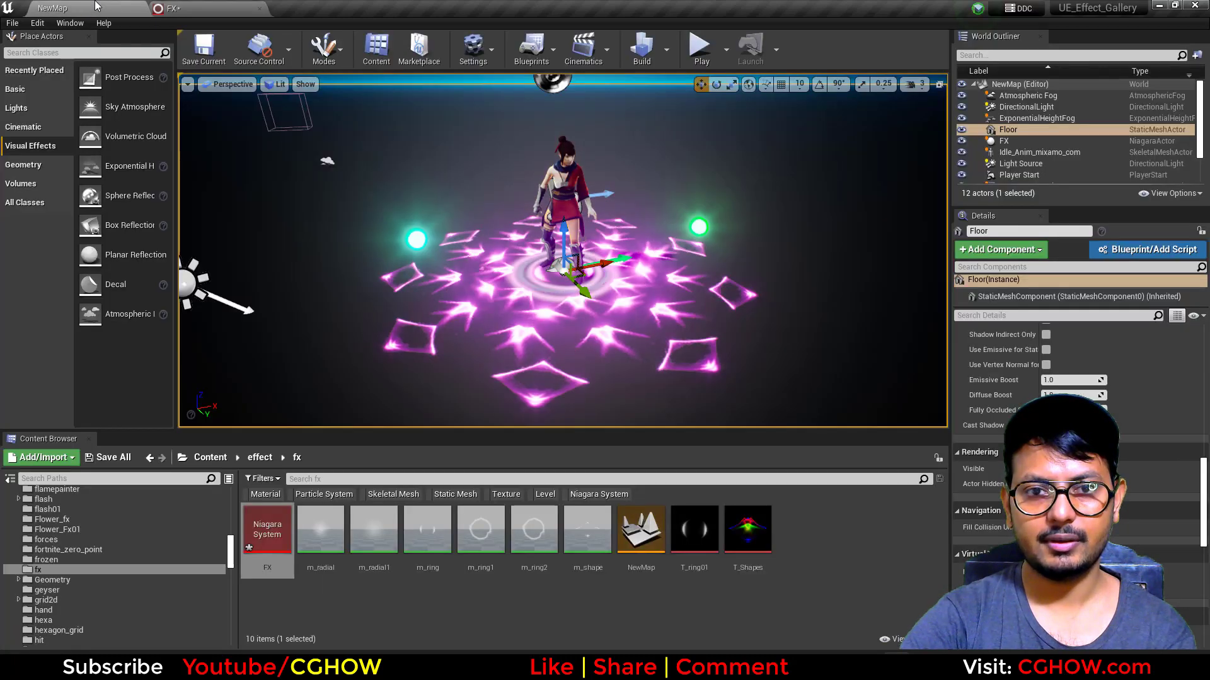
click(94, 8)
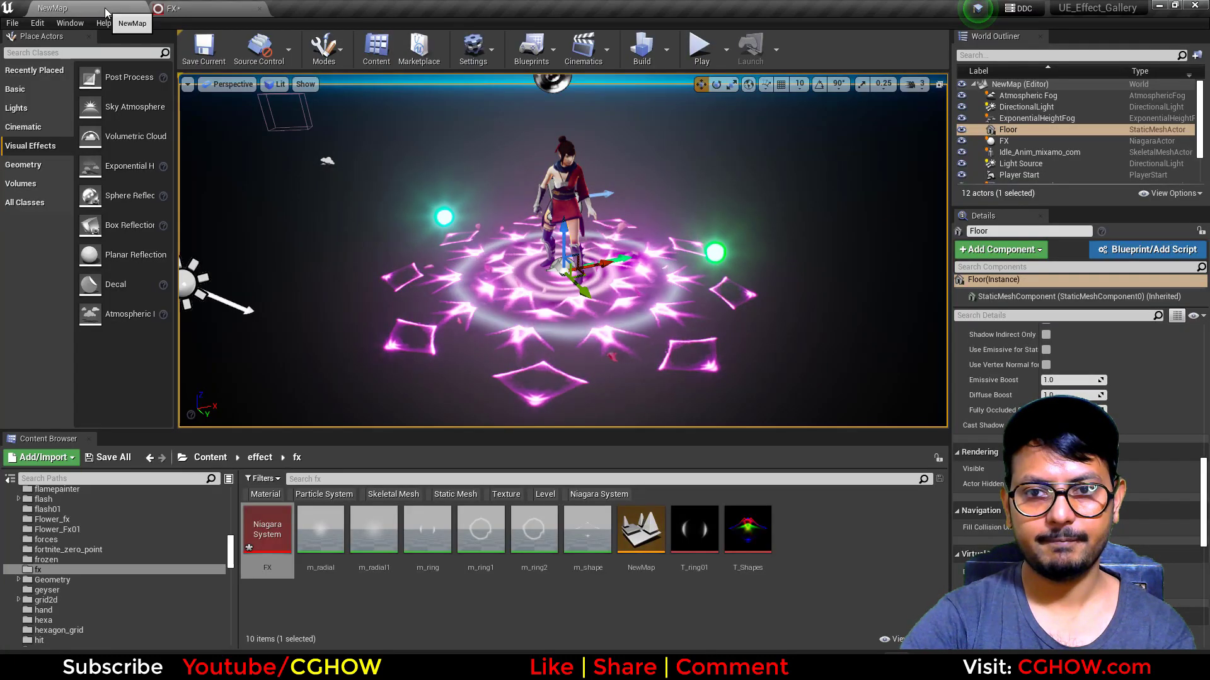
click(252, 9)
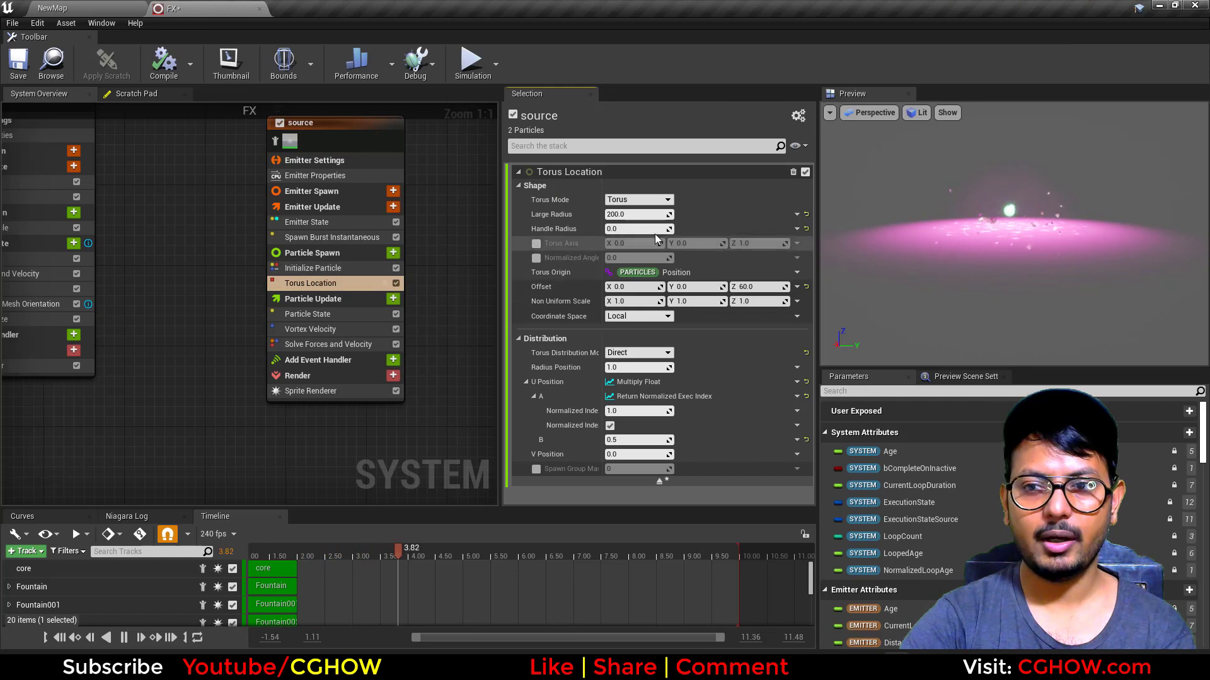
Duplicate the source emitter beside the original and rename the copy trail
right_drag(423, 191, 274, 226)
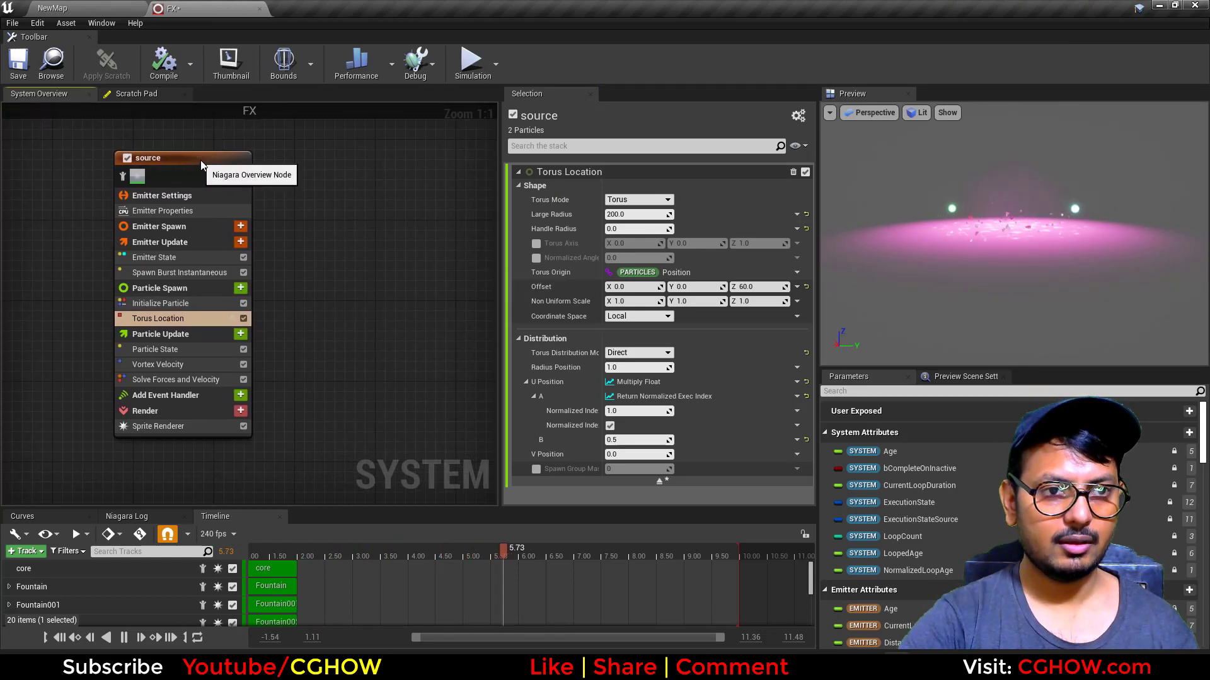
click(201, 161)
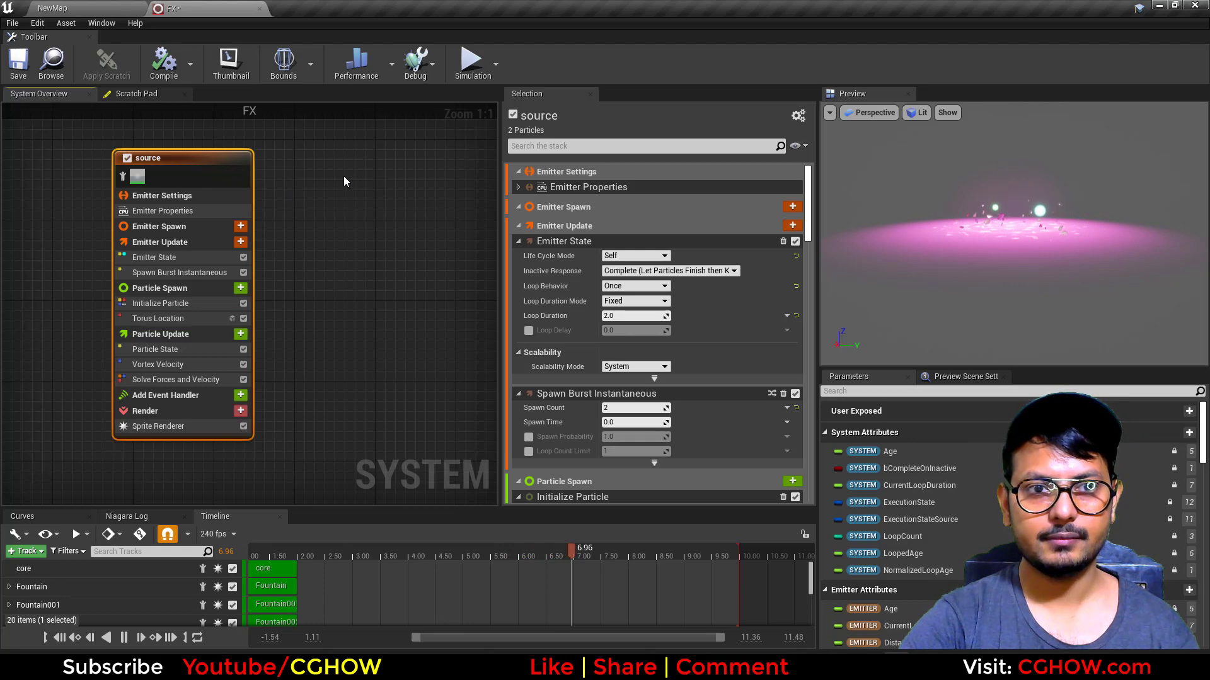
key(ctrl+v)
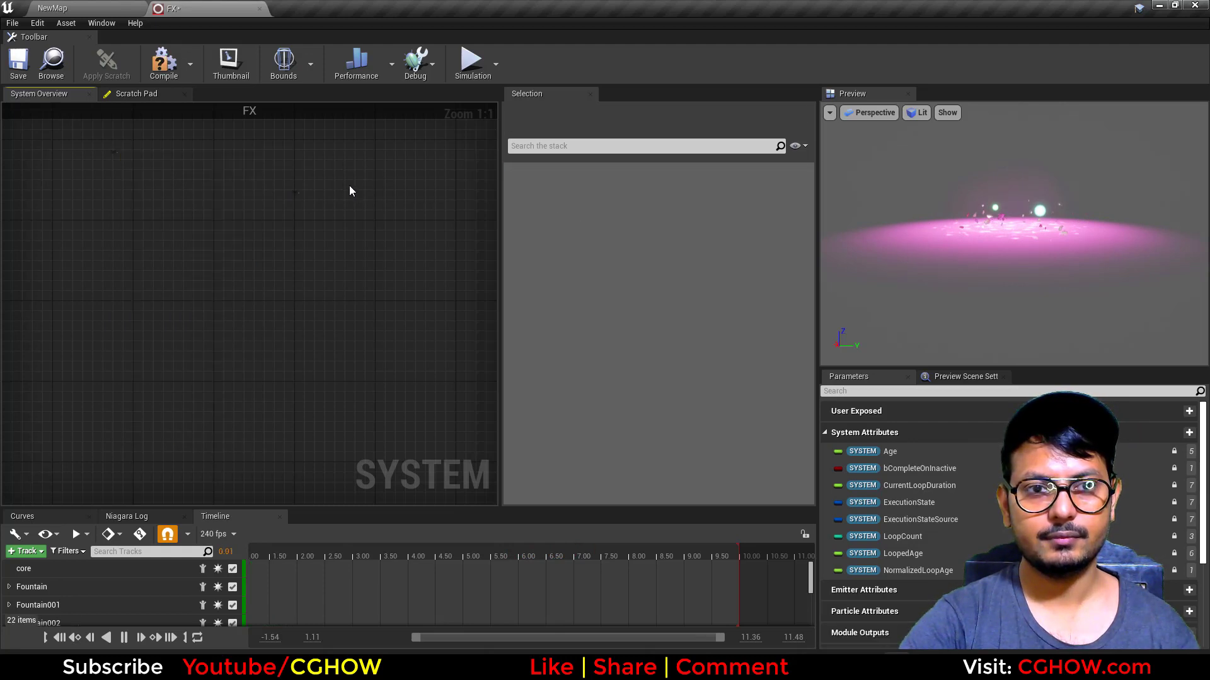
scroll(333, 186, down, 1)
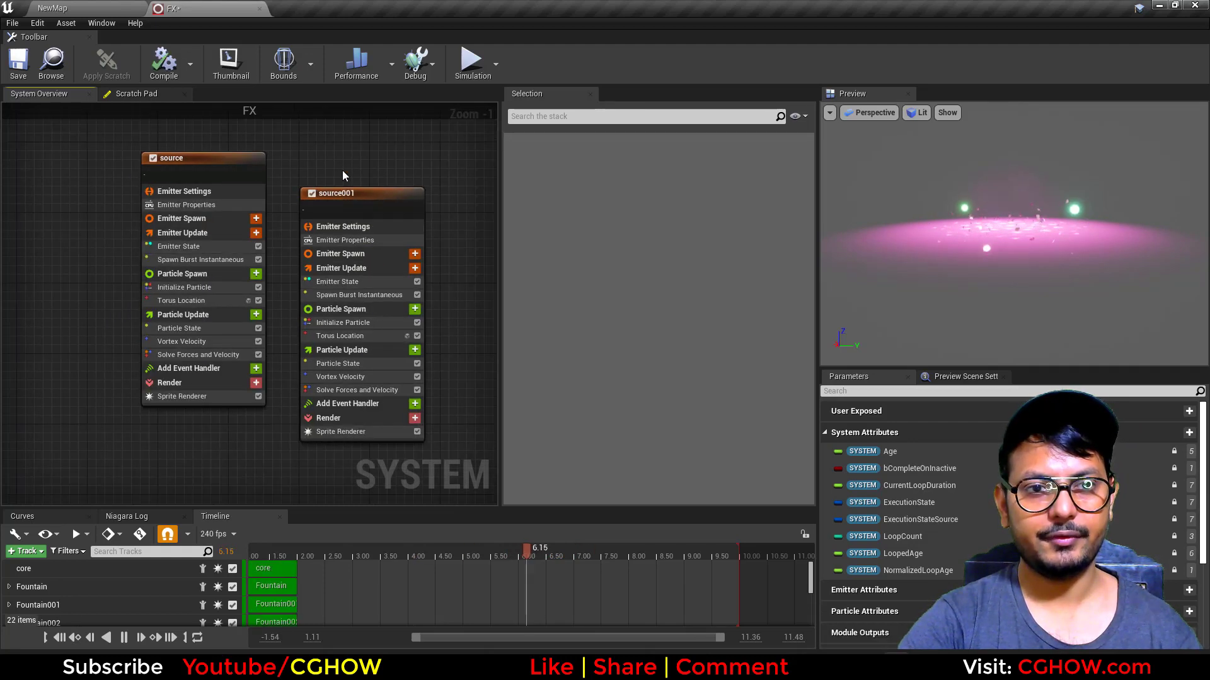
click(344, 169)
double_click(344, 168)
text(tr)
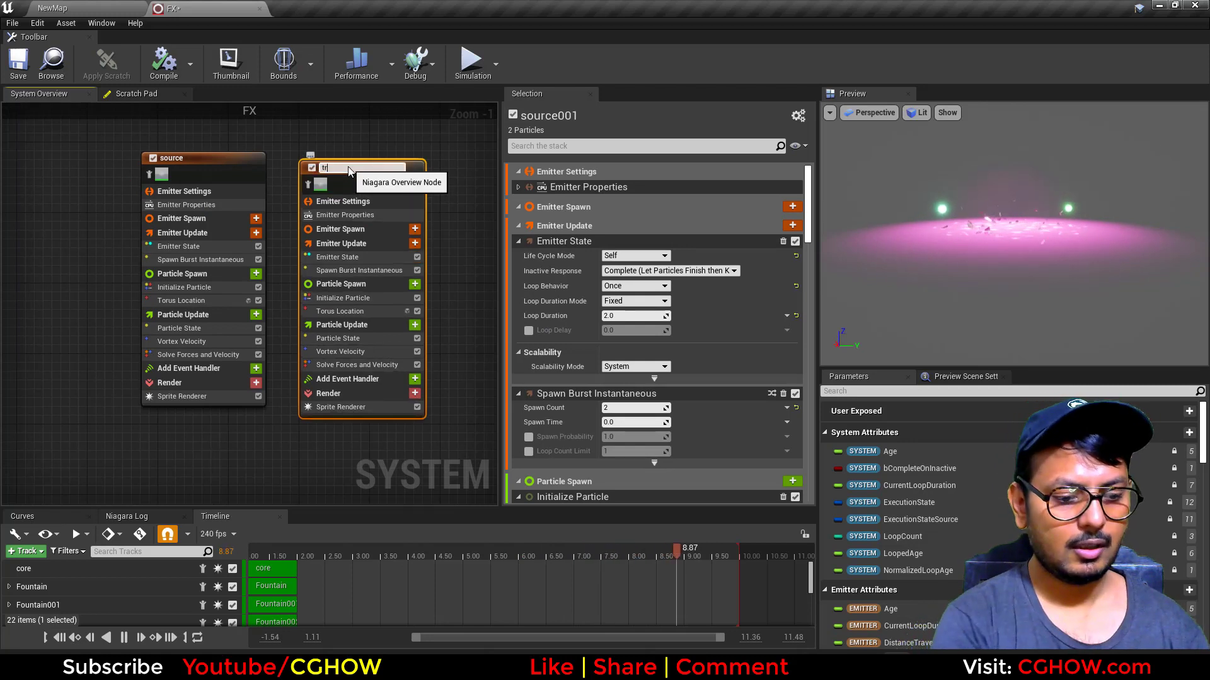
text(ail)
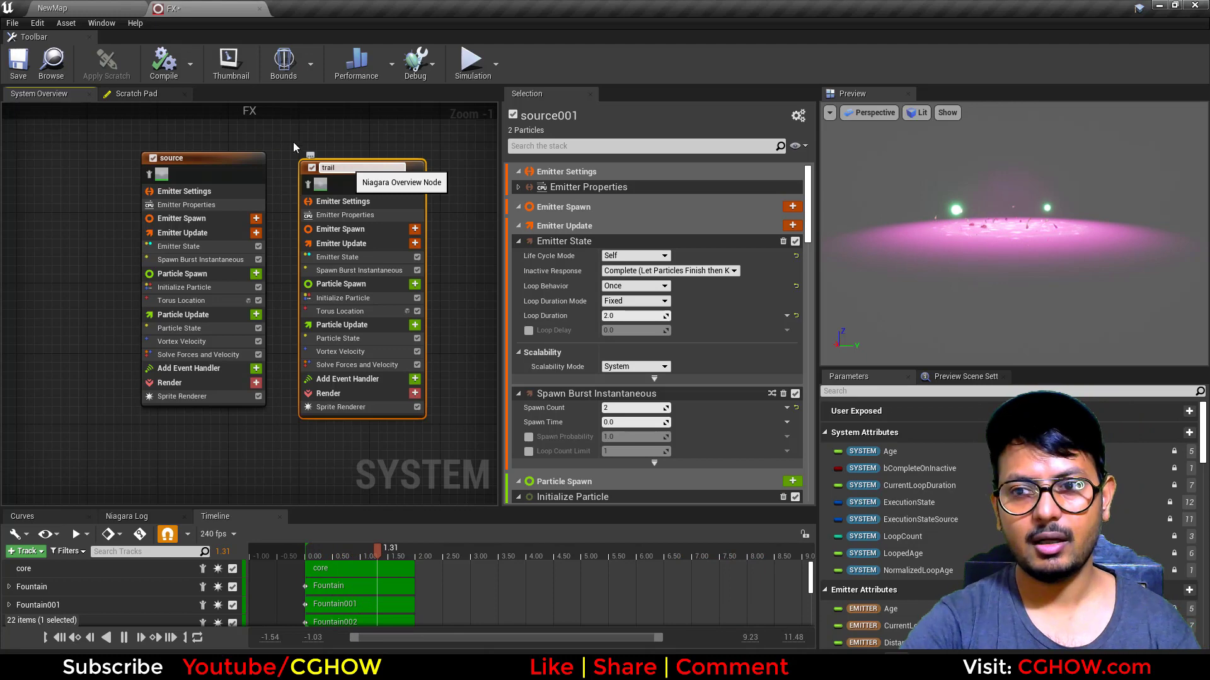
key(Return)
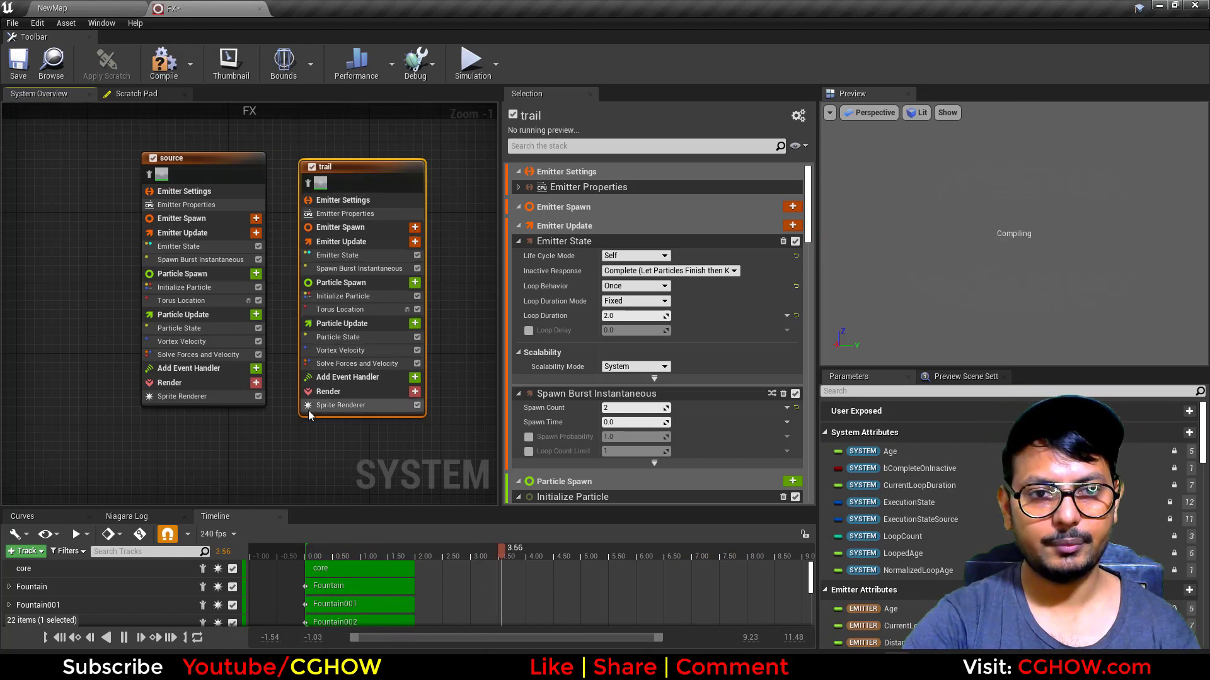
Reset the trail emitter's loop behavior to Infinite and remove its Spawn Burst Instantaneous module
click(348, 256)
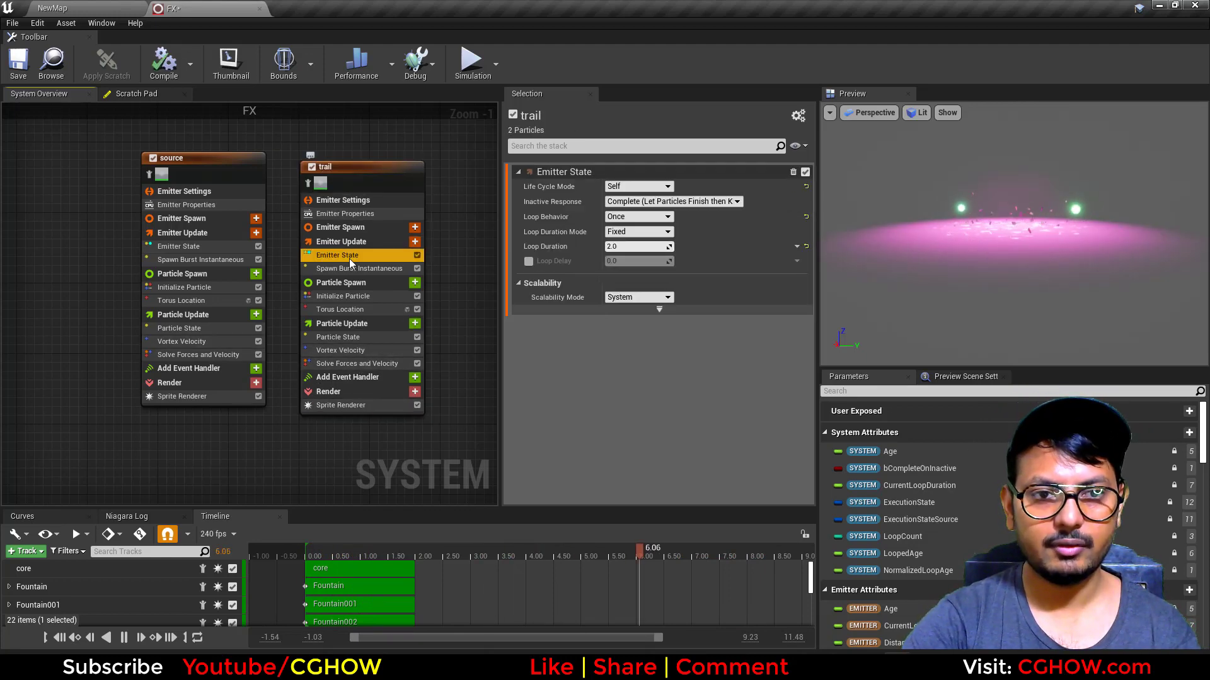
click(807, 218)
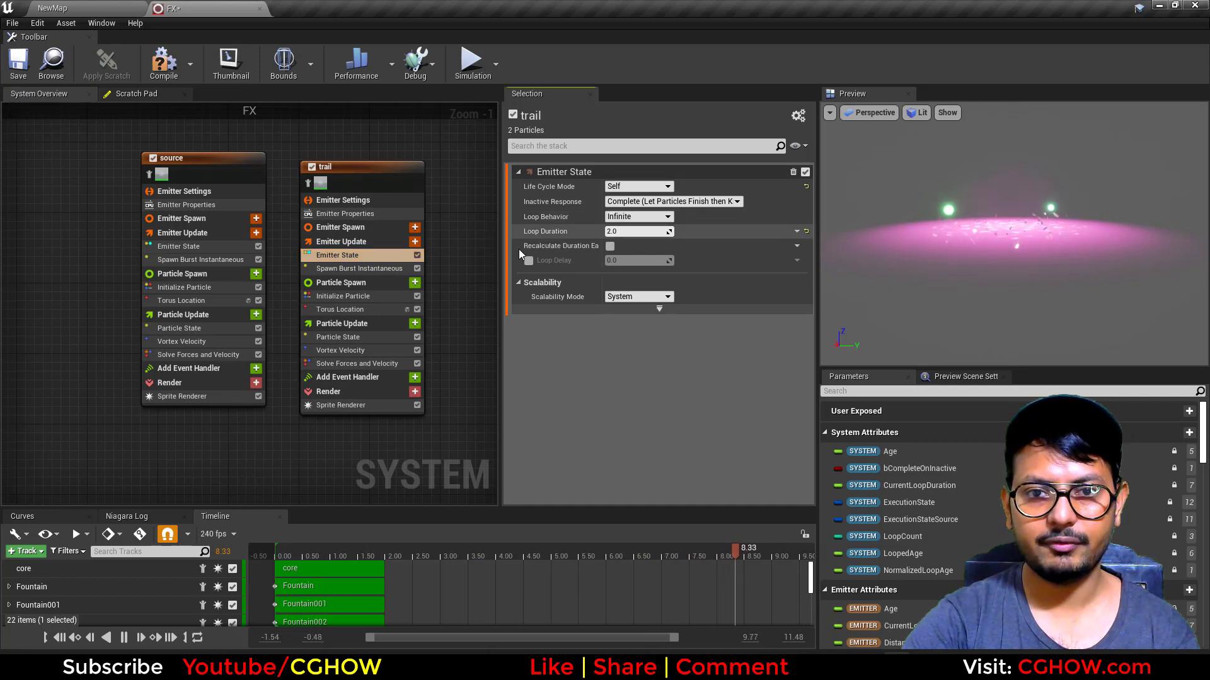
click(357, 269)
key(Delete)
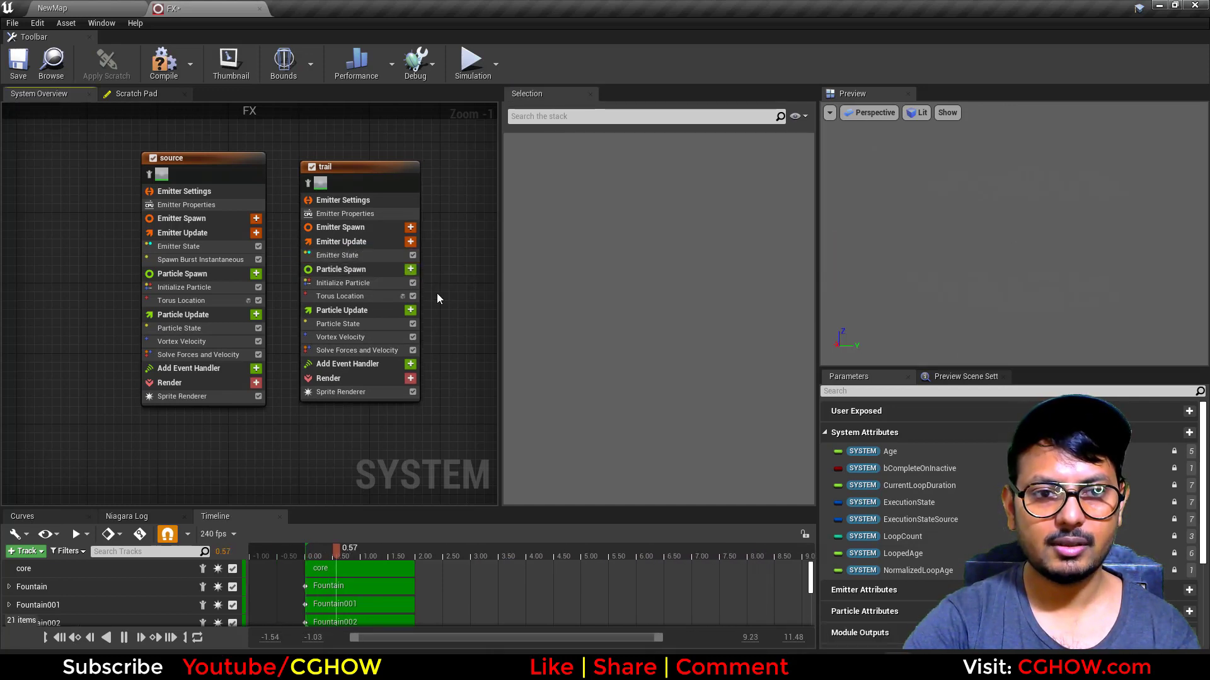
Delete the Vortex Velocity and Torus Location modules from the trail emitter
click(344, 297)
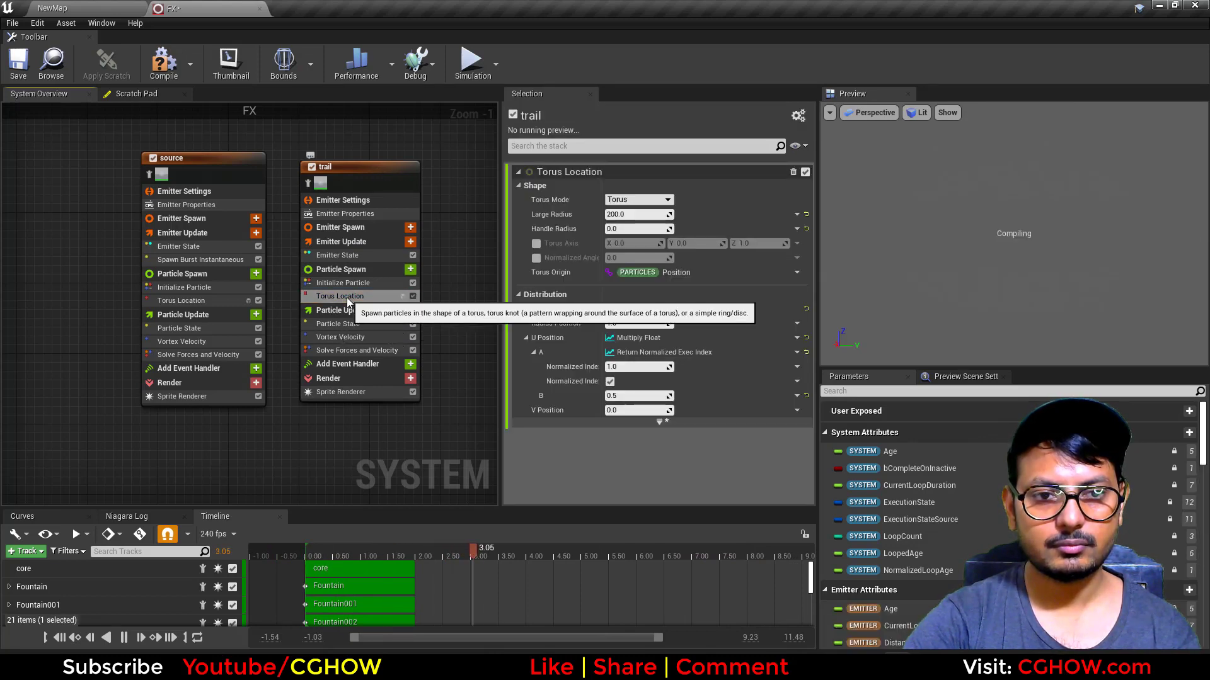
click(351, 337)
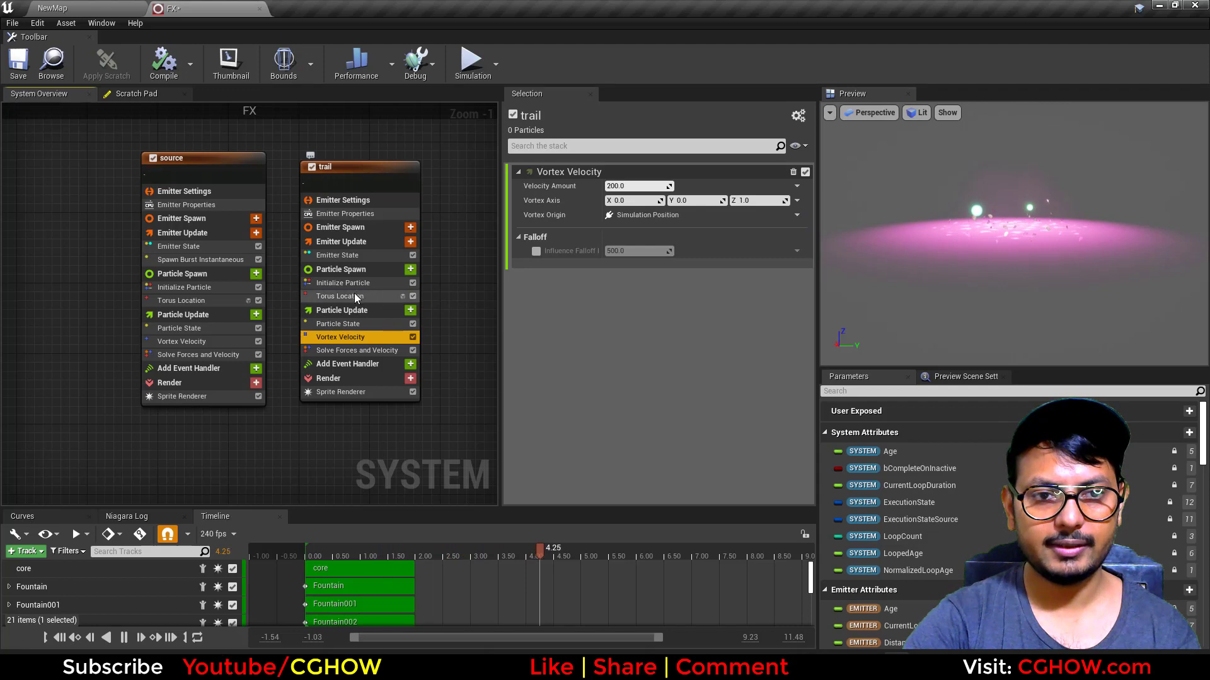
key(Delete)
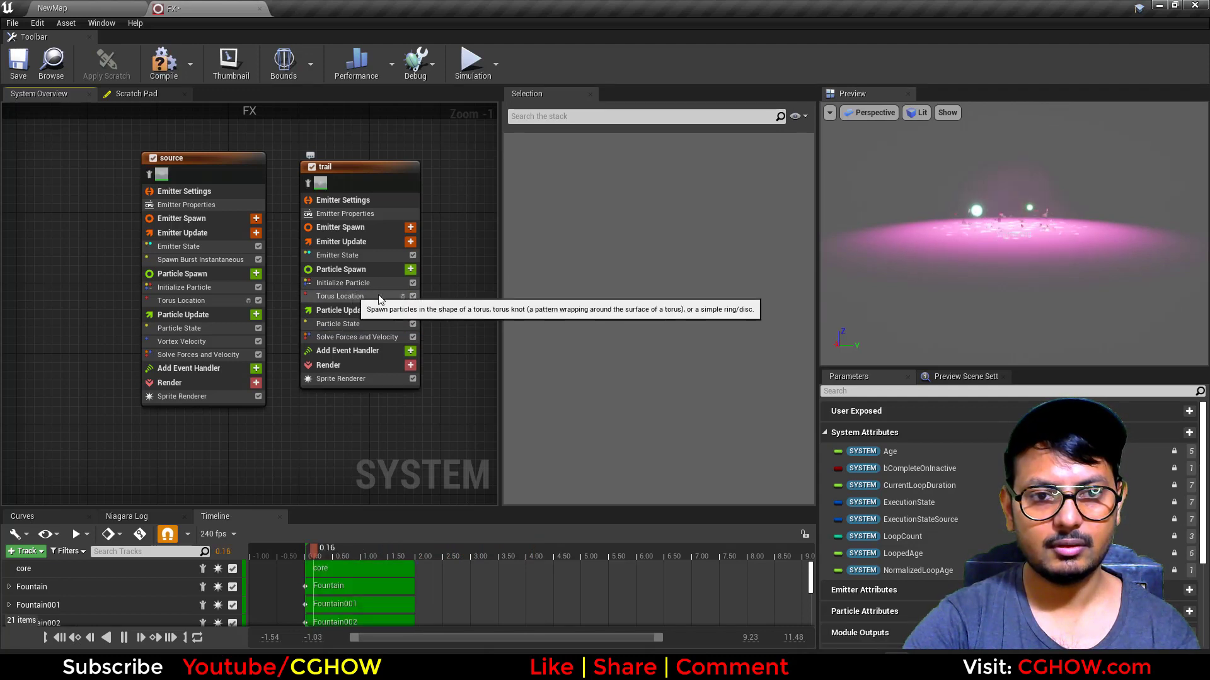
click(380, 299)
key(Delete)
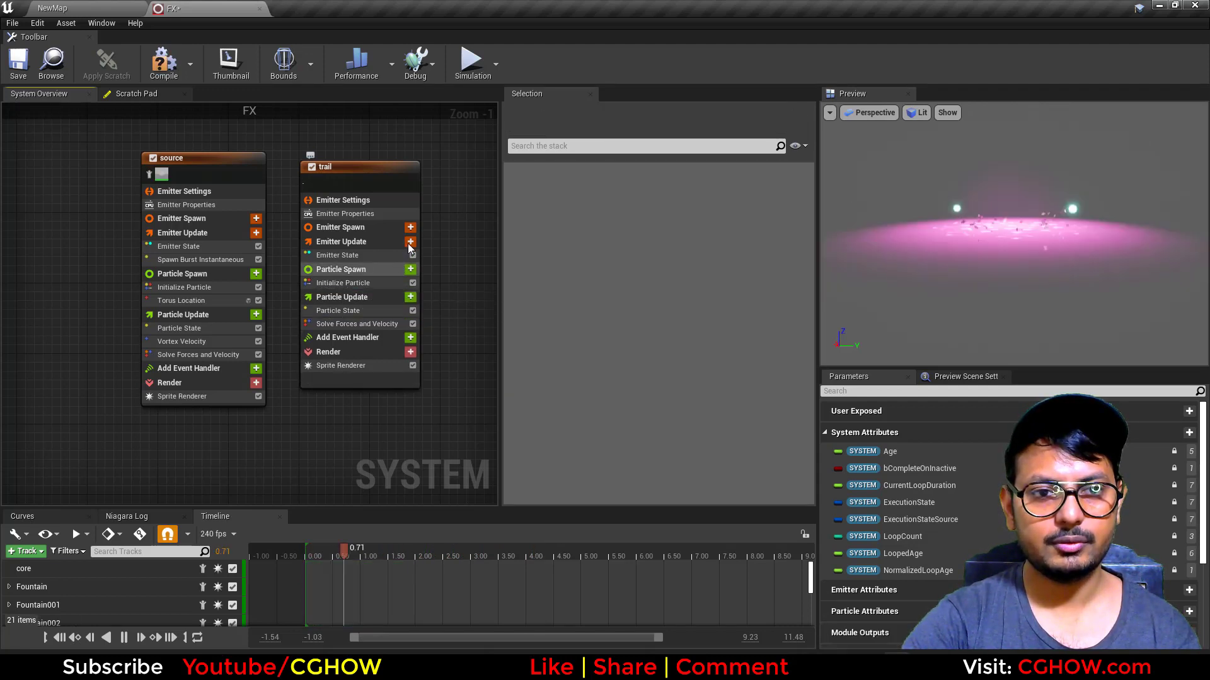
Add a Spawn Particles from Other Emitter module to the trail's Emitter Update, with source as the emitter name to read
click(410, 243)
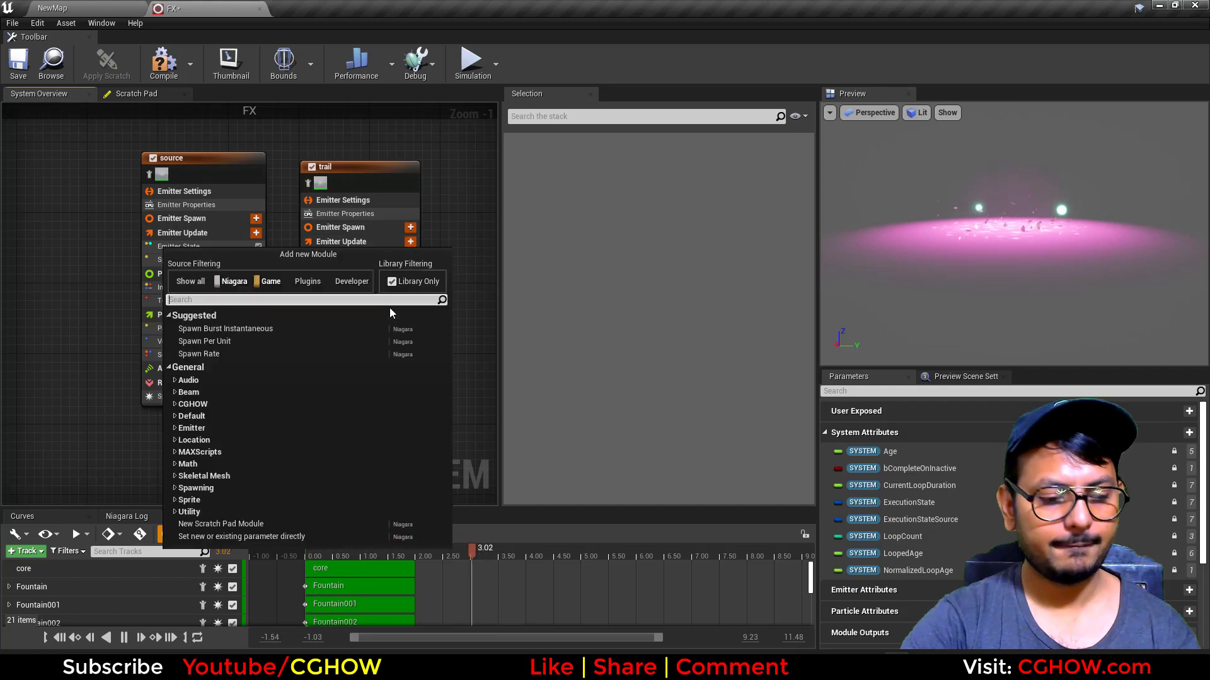
text(from)
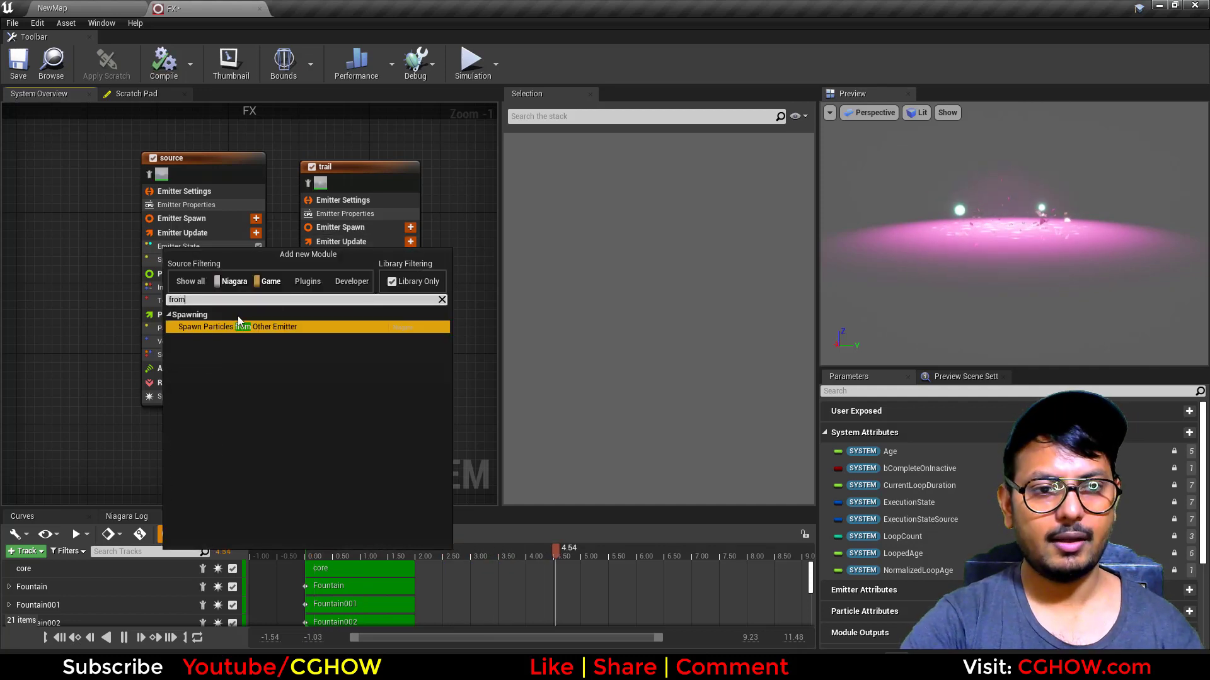
click(270, 327)
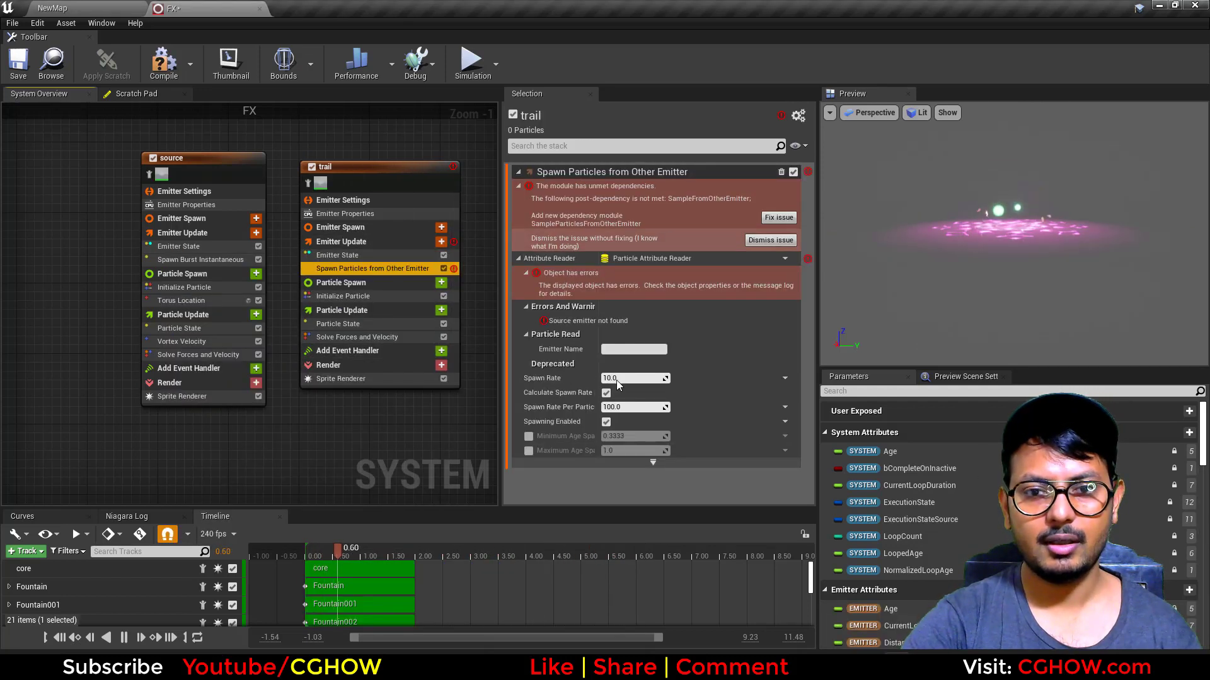
click(622, 349)
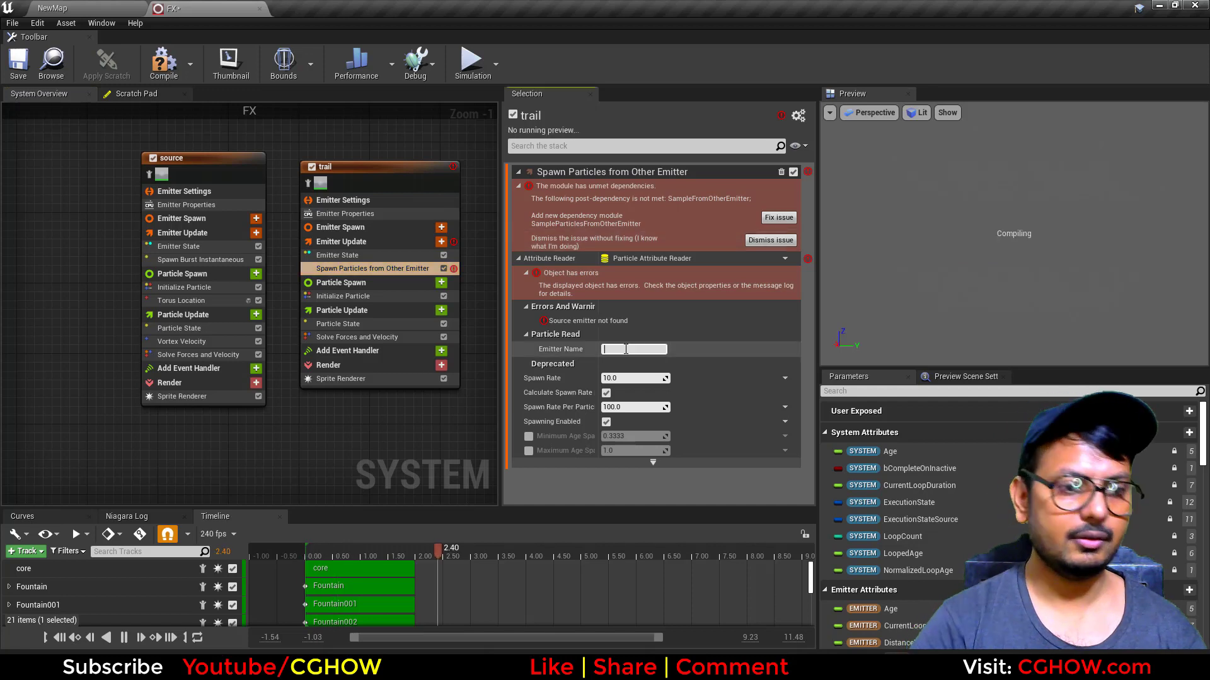
text(source)
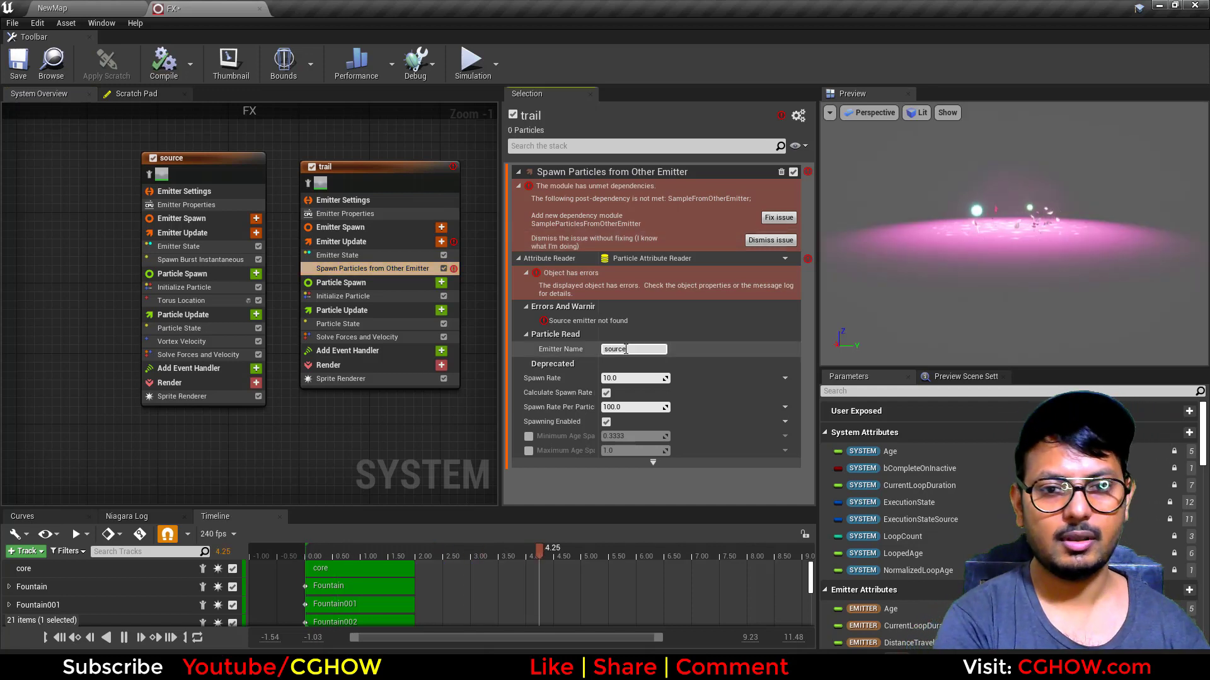
key(Return)
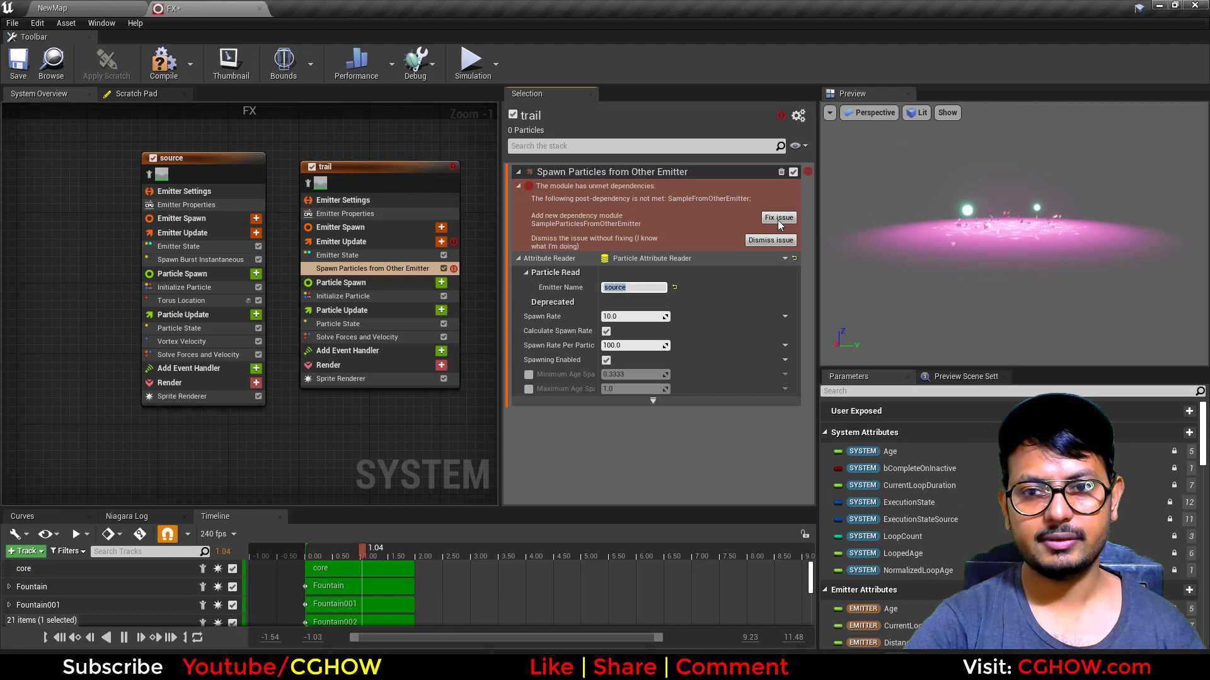
Fix the unmet dependency by adding Sample Particles from Other Emitter, and move that module below Initialize Particle in the trail emitter
click(779, 218)
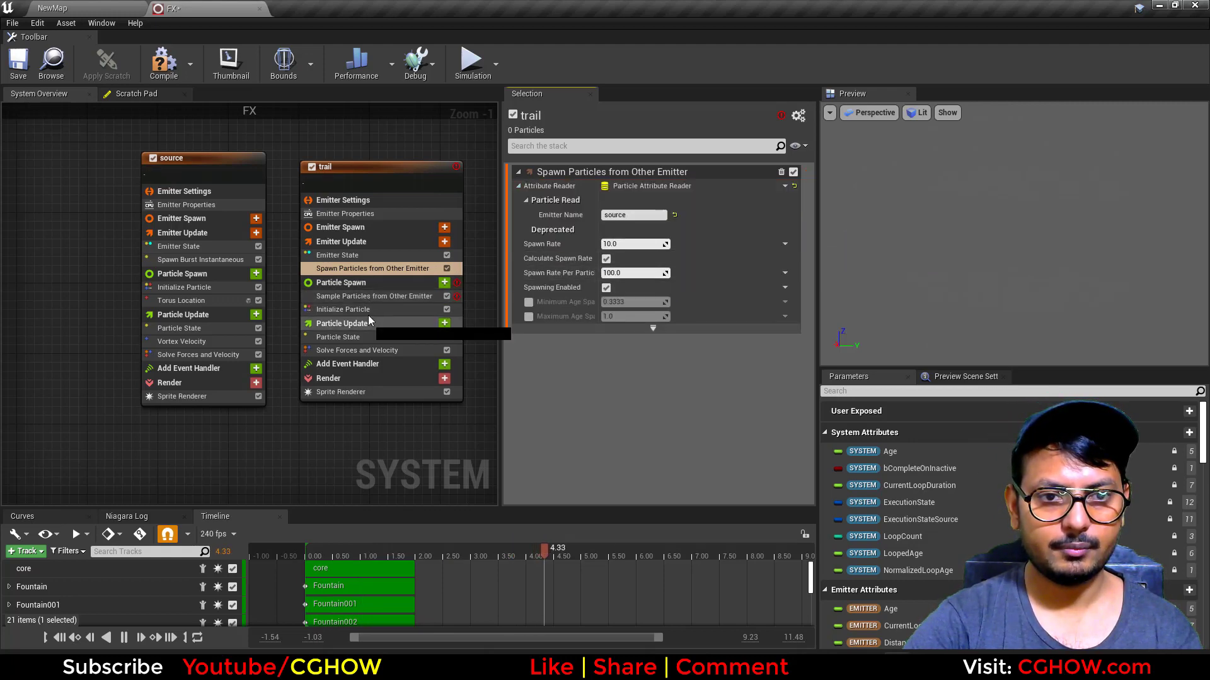
click(382, 296)
drag(387, 298, 372, 305)
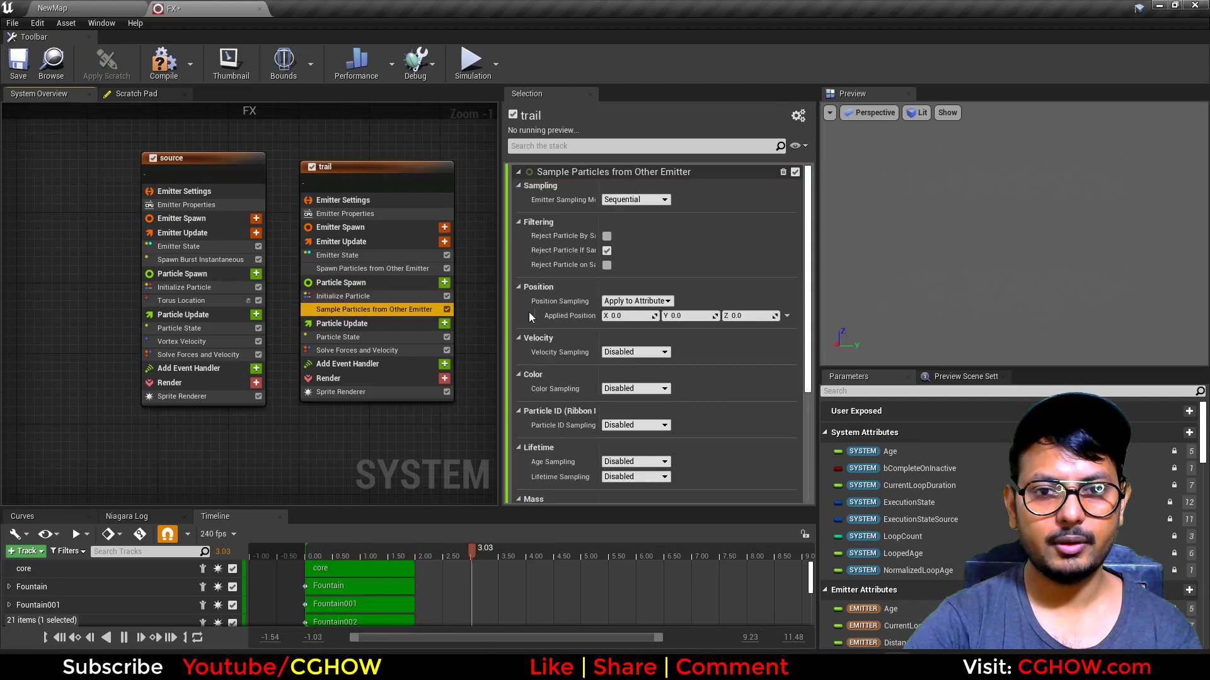
Examine the trail particles from a higher angle in the preview and open the trail emitter's Particle State module
right_click(311, 451)
click(317, 433)
click(1008, 264)
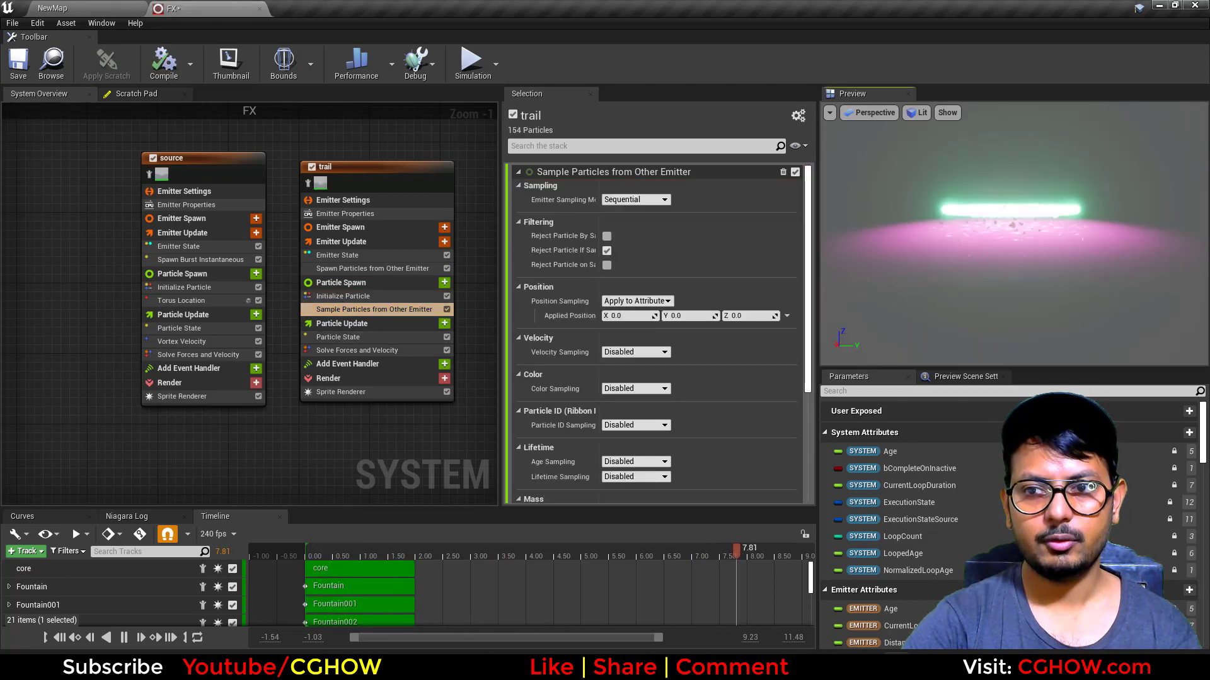
drag(1008, 264, 1008, 227)
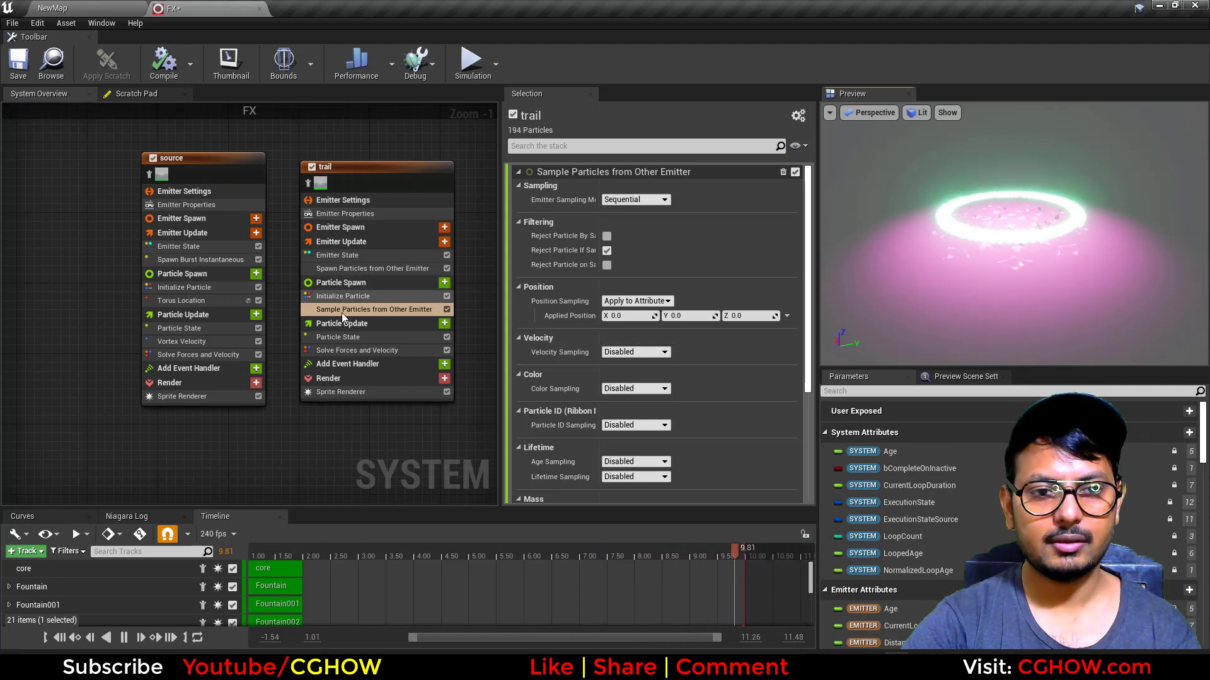
click(346, 338)
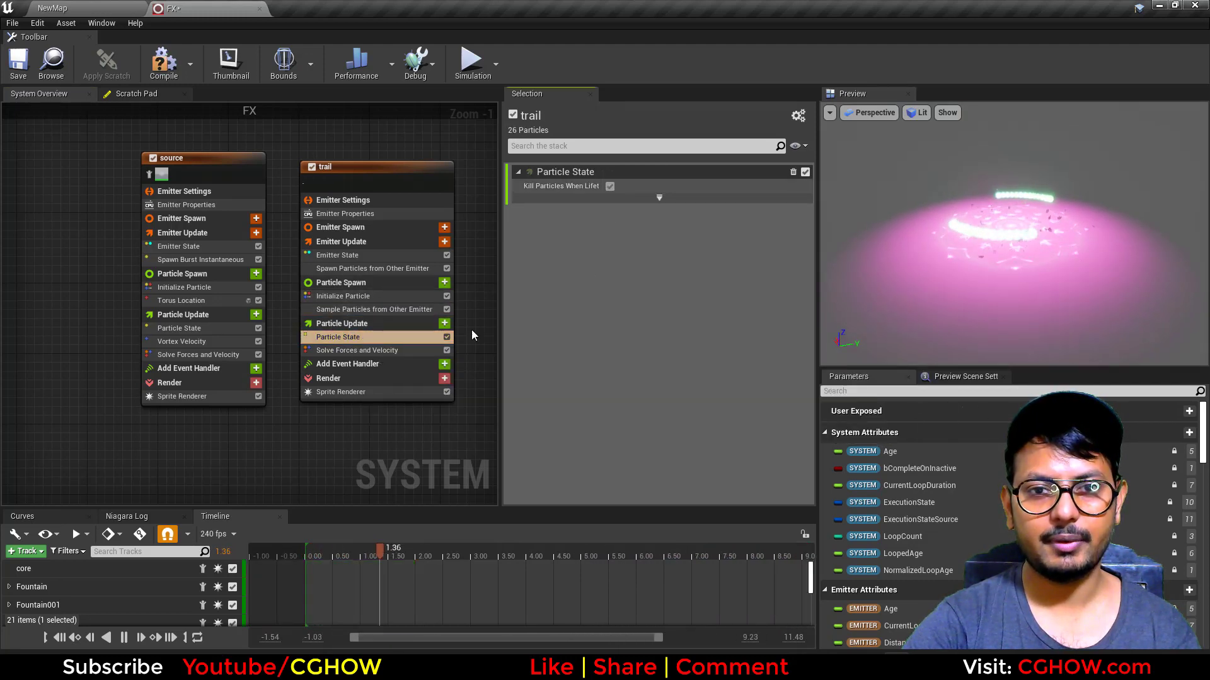
Add a Scale Sprite Size module to the trail emitter's Particle Update and apply the smooth falling curve template
click(360, 297)
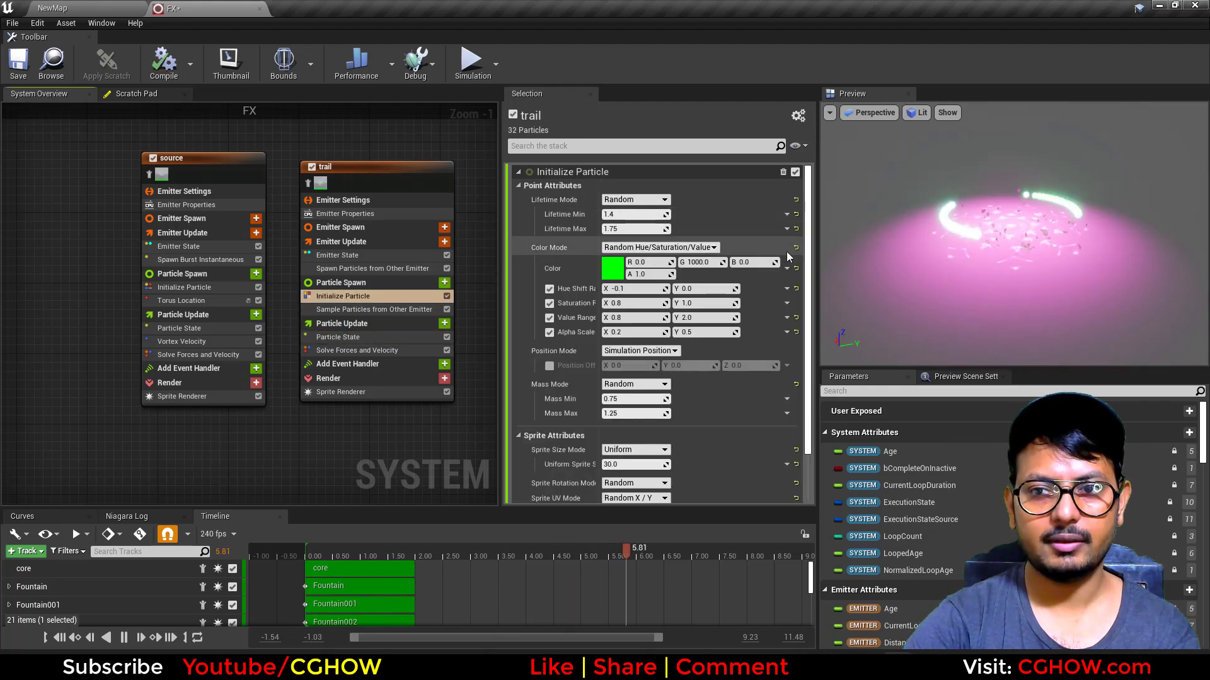
click(444, 323)
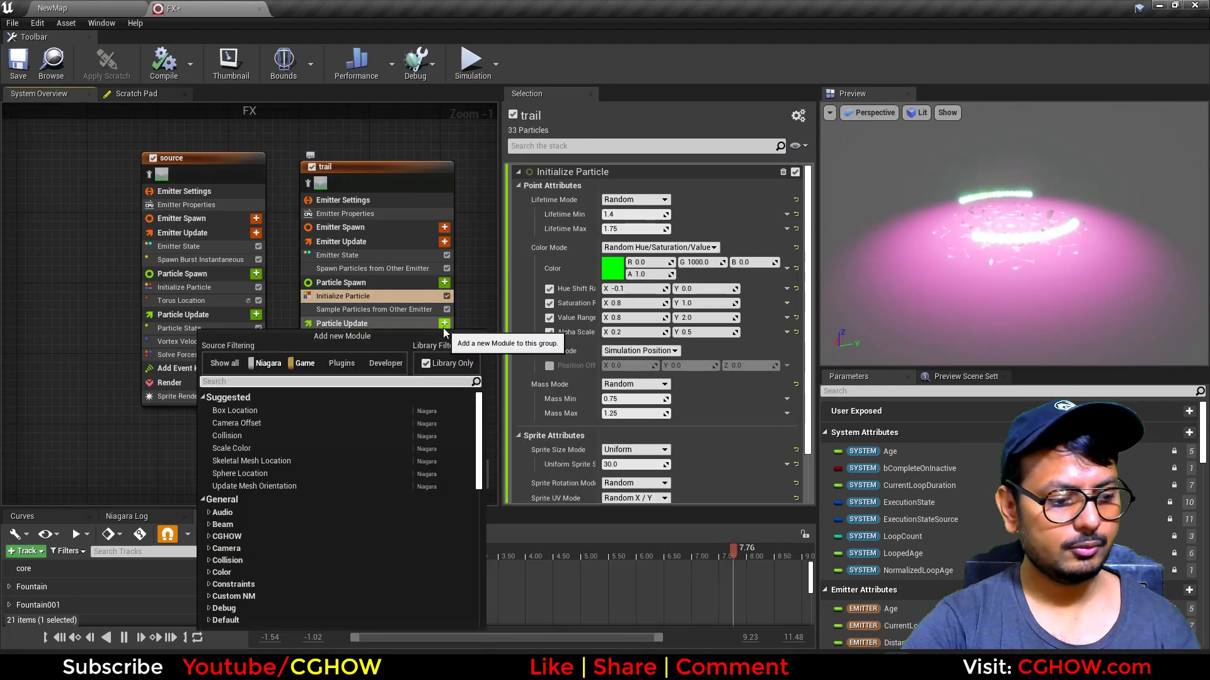
text(size)
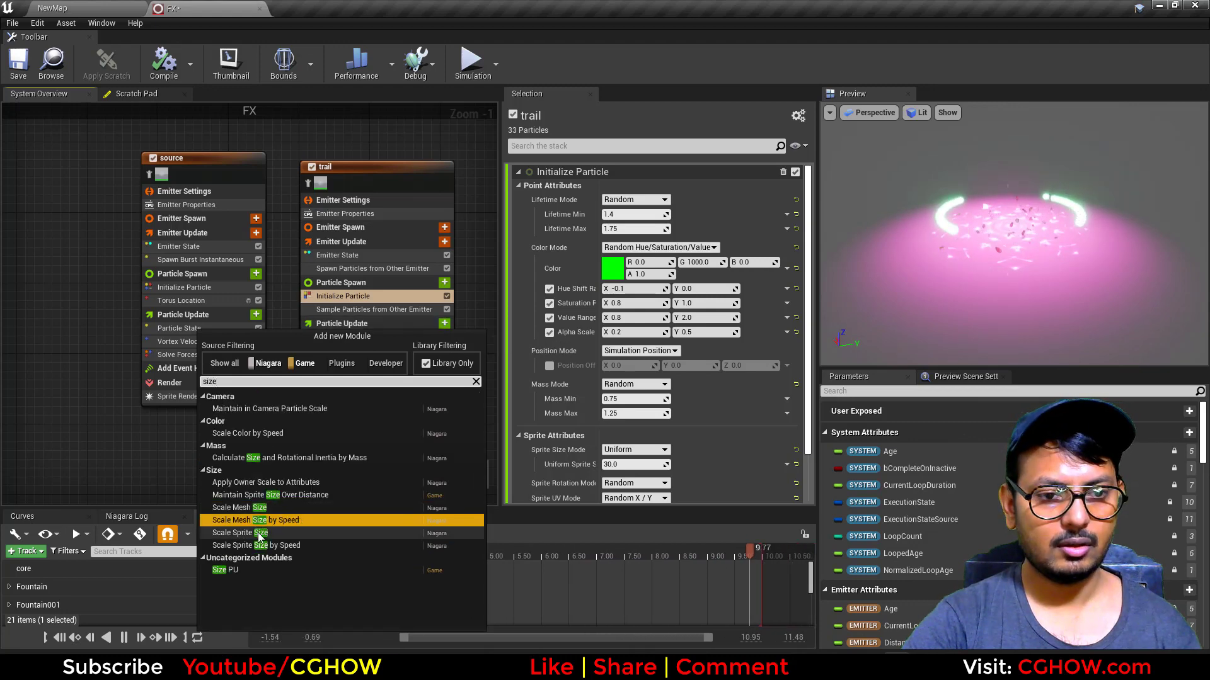
click(281, 535)
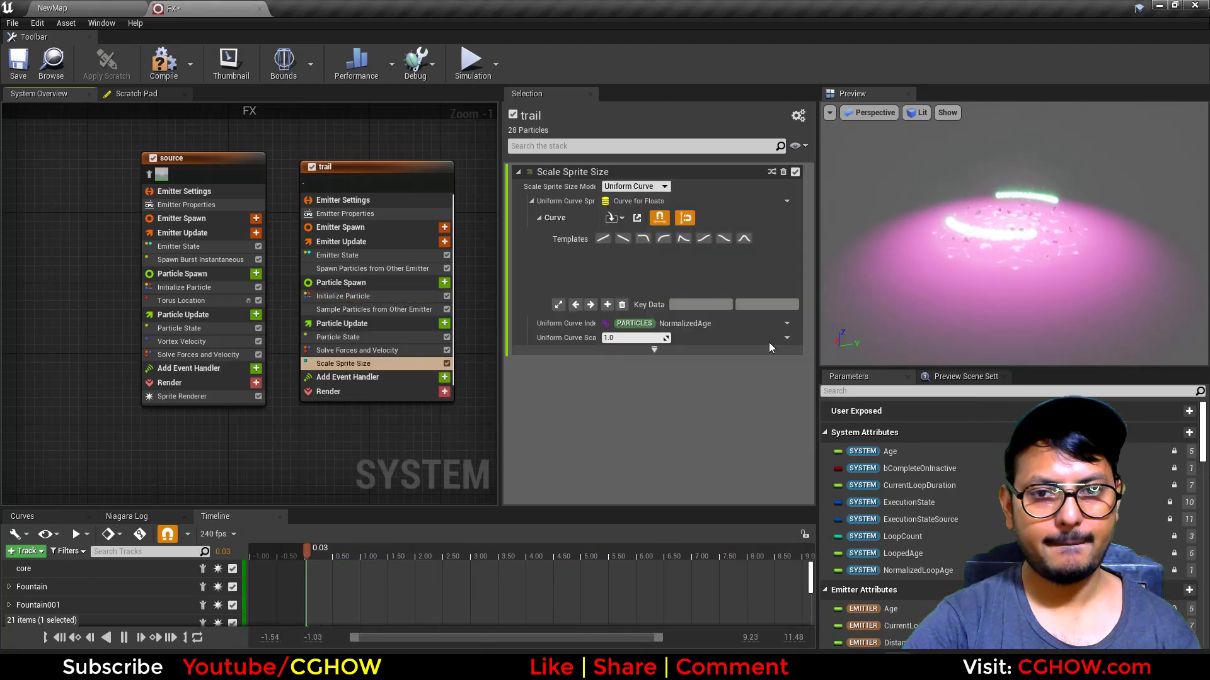
click(723, 239)
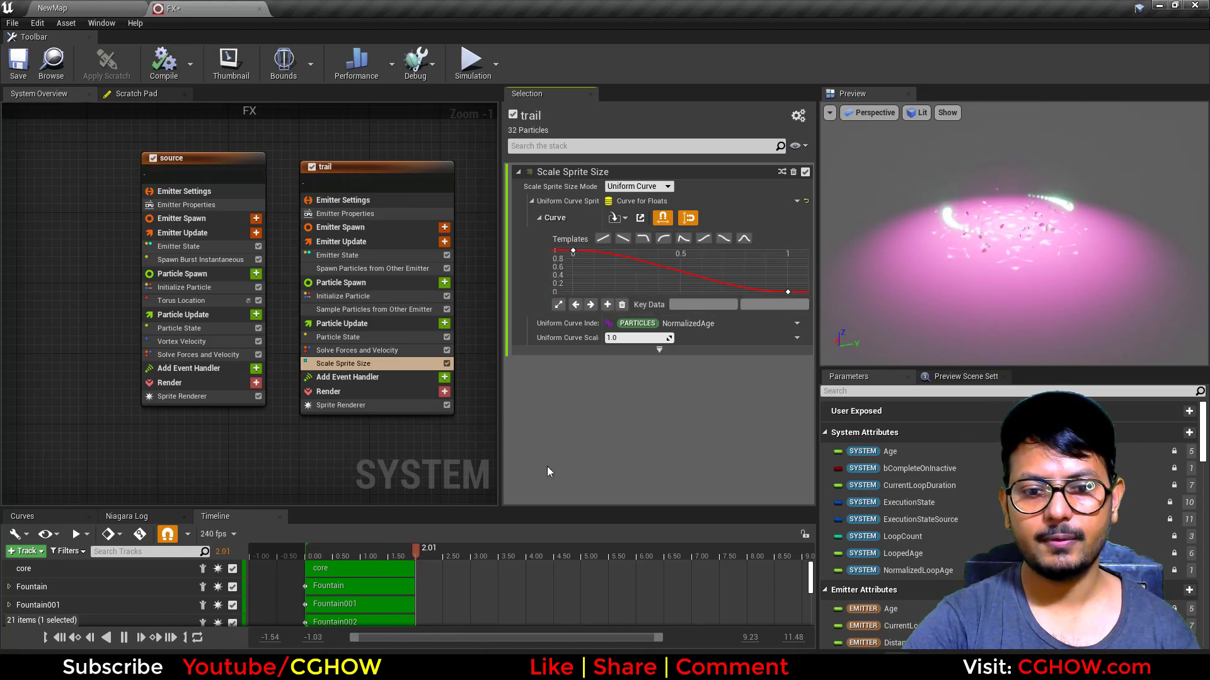
Check the reference GIF and set the trail's Sprite Size Mode to Random Uniform with minimum 2 and maximum 15
mouse_move(717, 640)
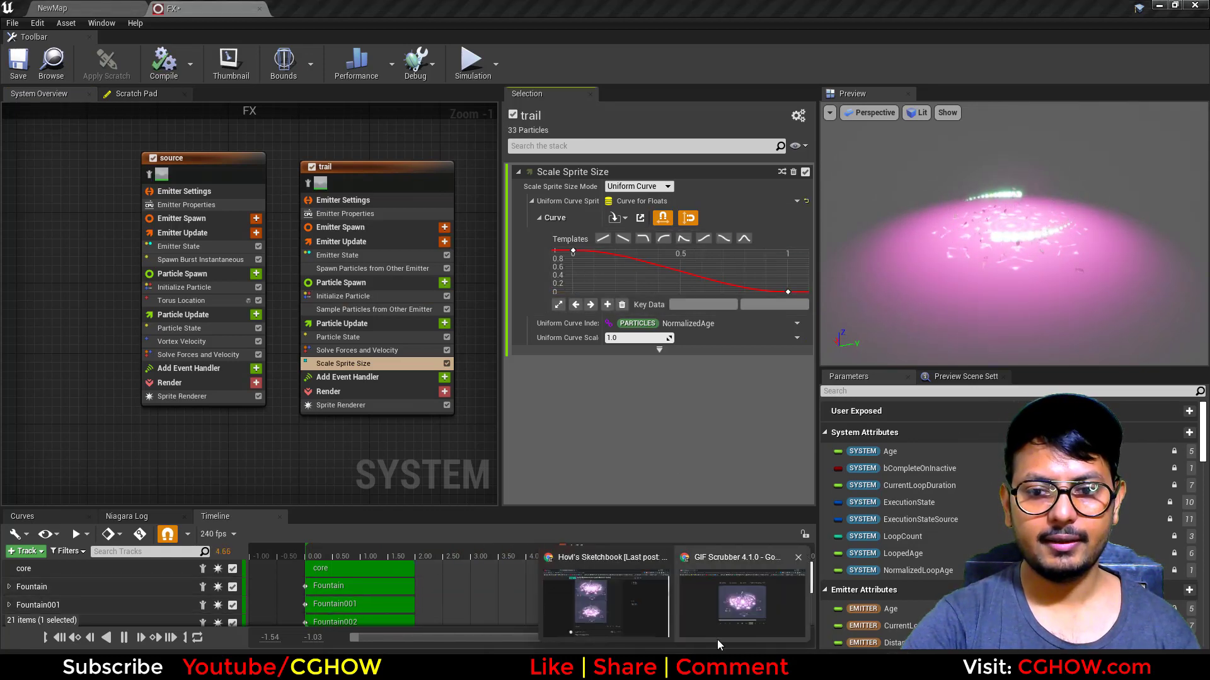
click(699, 558)
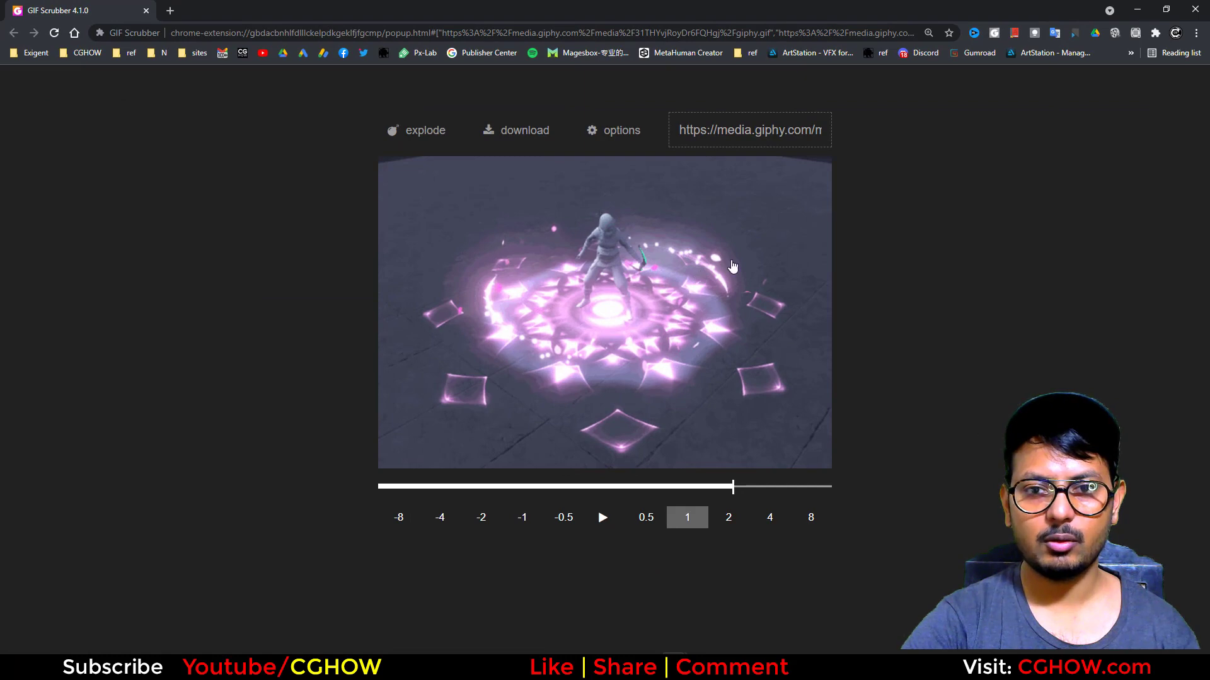
click(1137, 9)
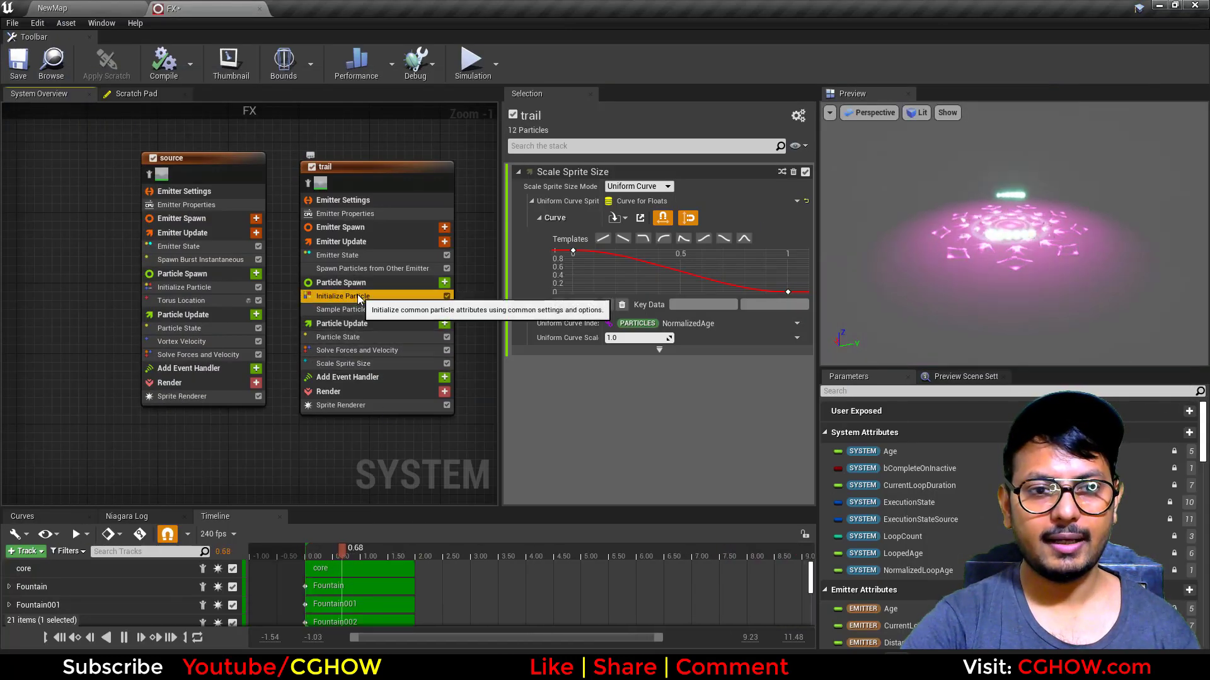
click(378, 296)
click(635, 450)
click(623, 479)
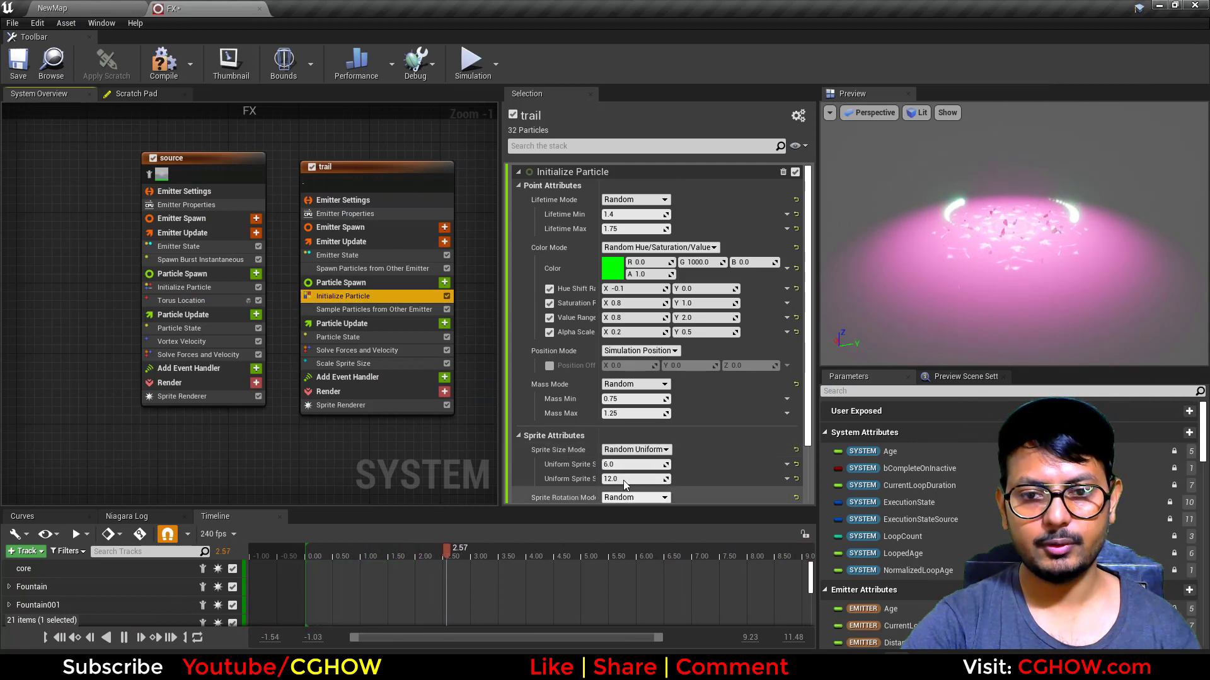
click(621, 465)
text(2)
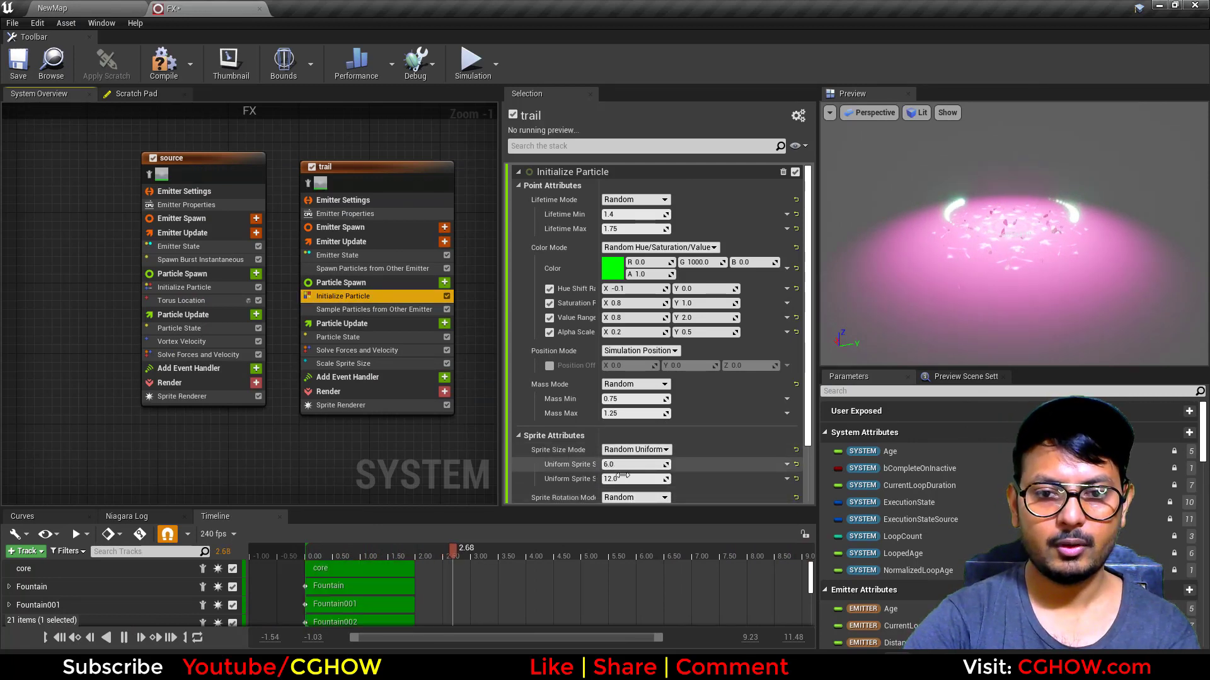
click(631, 479)
text(1)
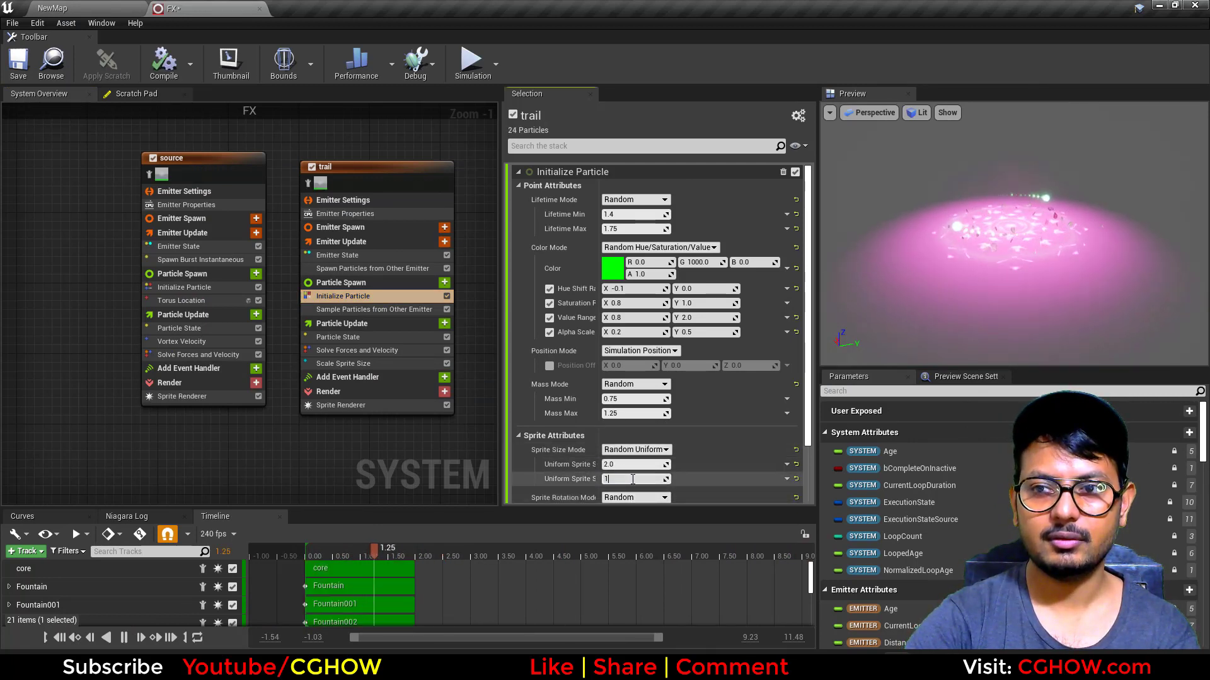
text(5)
key(Return)
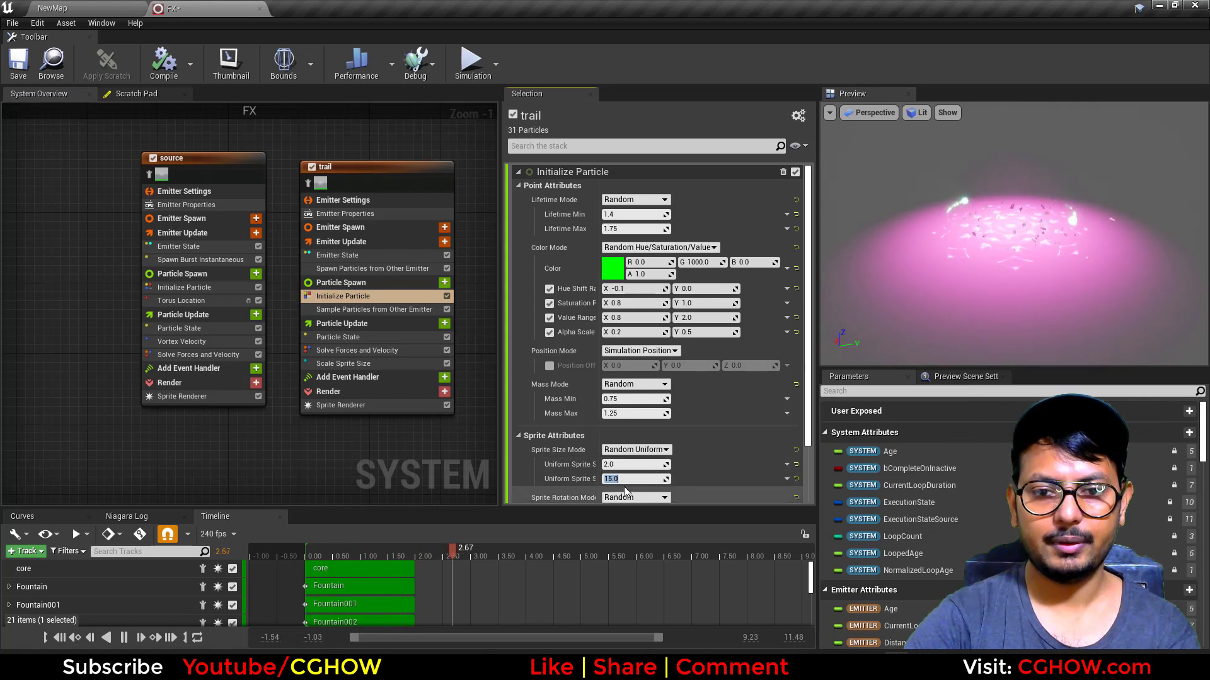
Change the trail's random uniform sprite size to a maximum of 25 and a minimum of 10
text(25)
key(Return)
click(618, 465)
text(10)
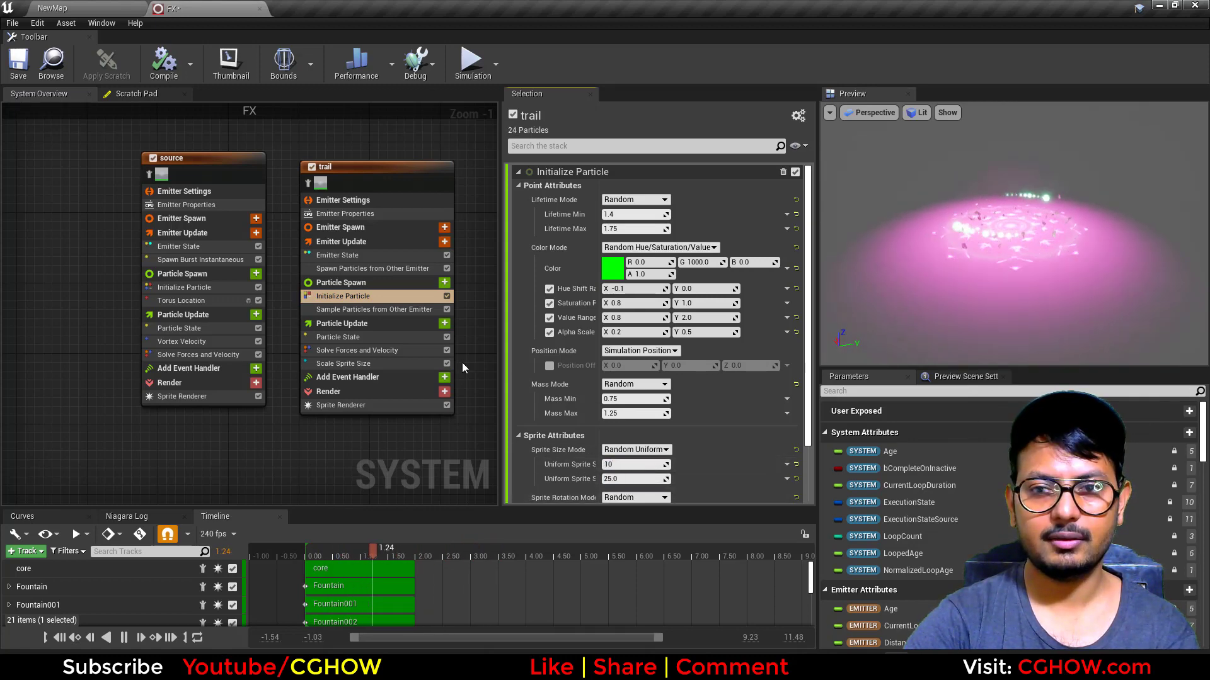
Add a Curl Noise Force module to the trail emitter's Particle Update
click(444, 323)
text(cu)
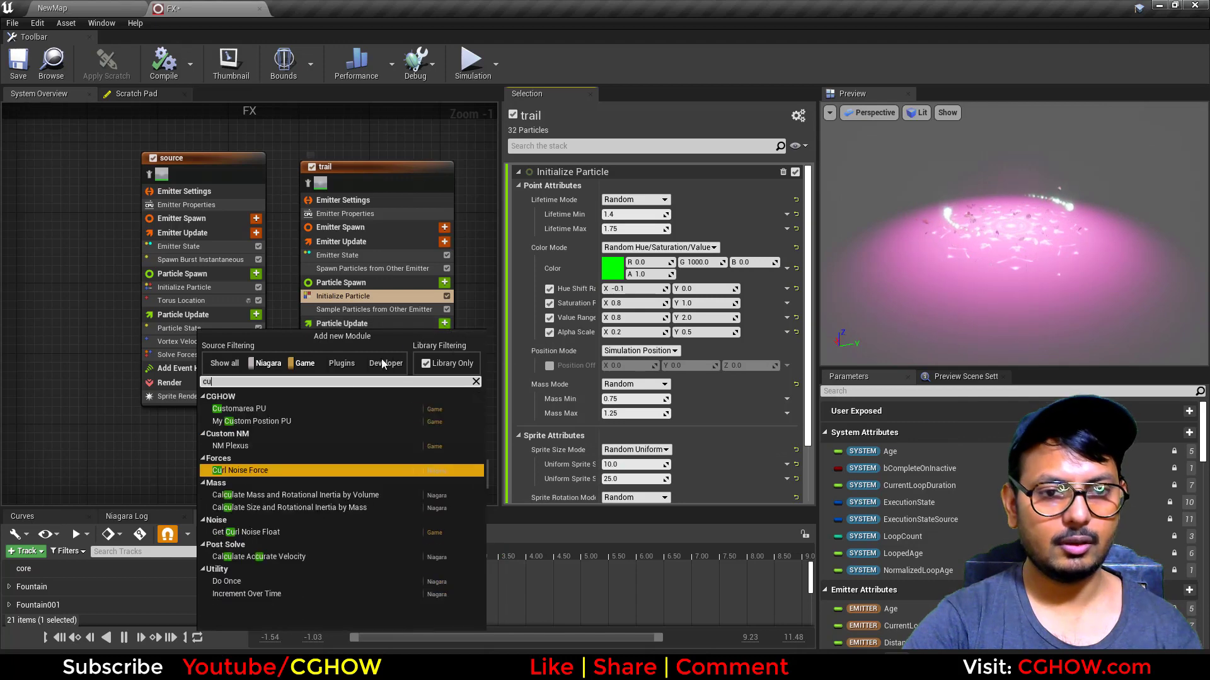
text(rl)
click(265, 408)
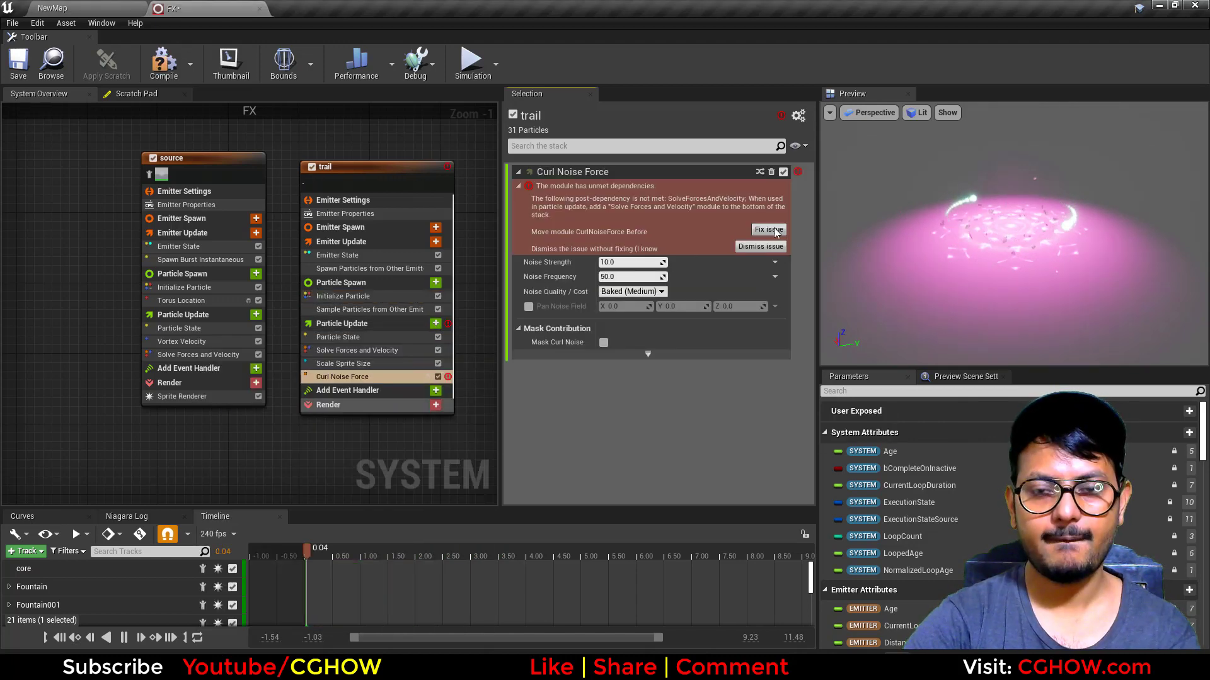
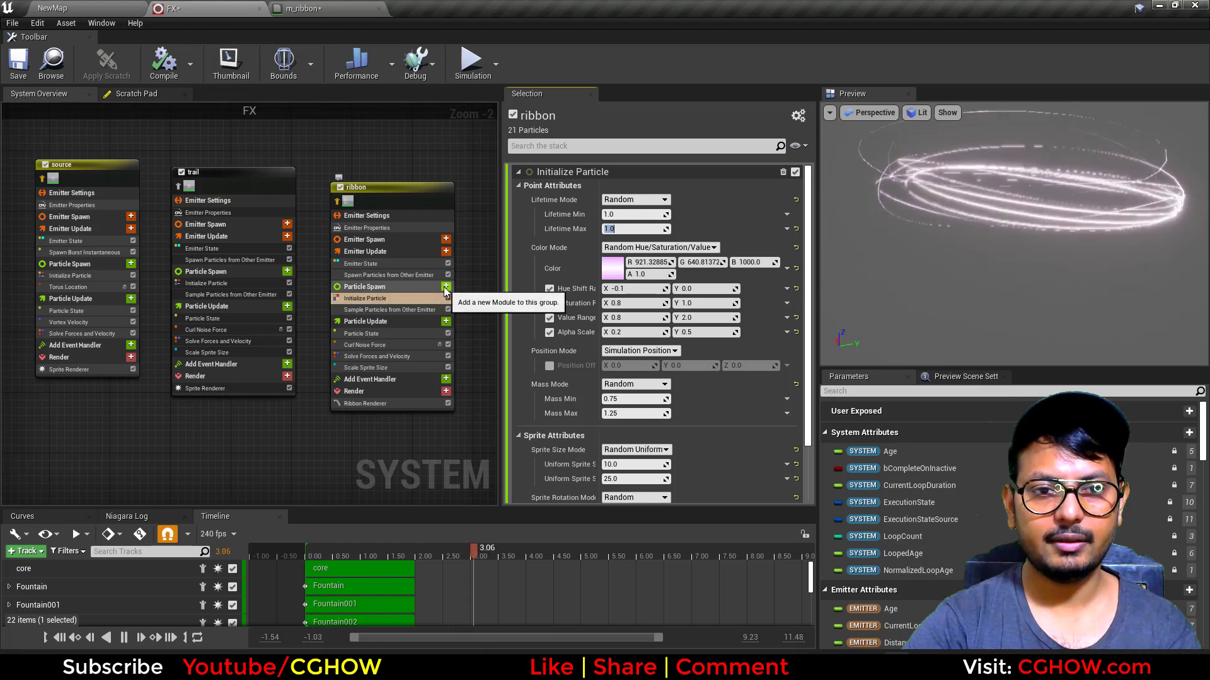
Set Particle ID Sampling to Apply Sampled ID as Ribbon ID in the ribbon emitter's Sample Particles from Other Emitter module
scroll(419, 227, up, 2)
click(378, 334)
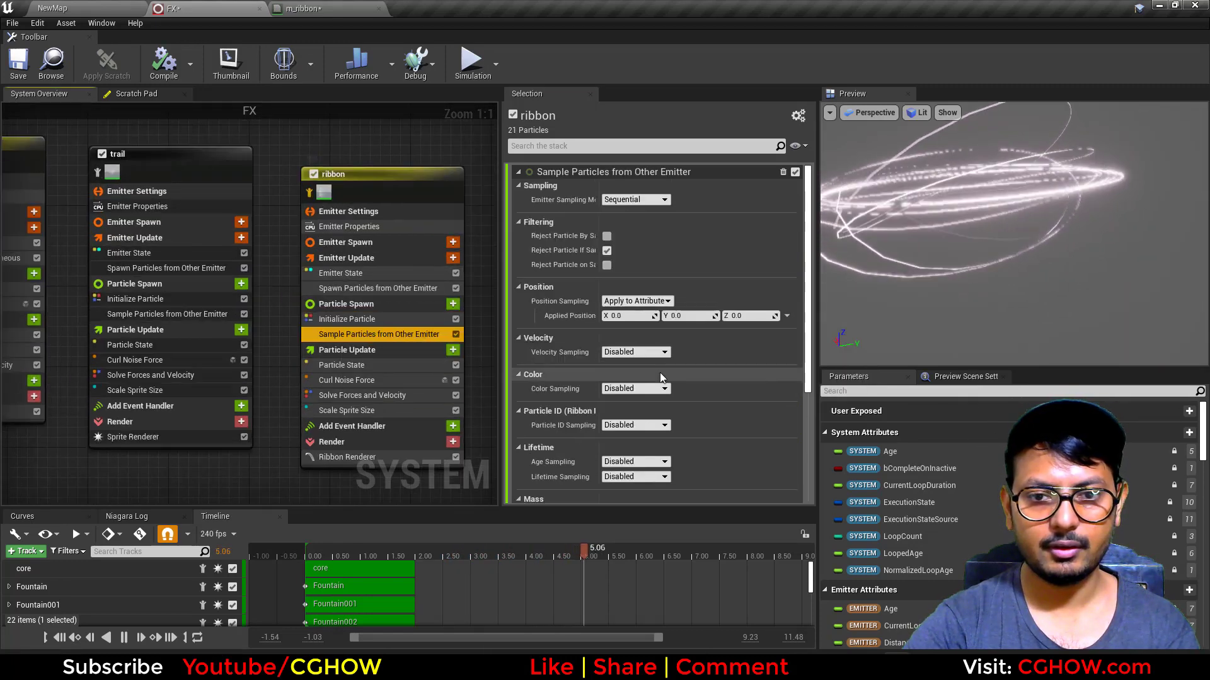
scroll(660, 377, down, 2)
click(633, 344)
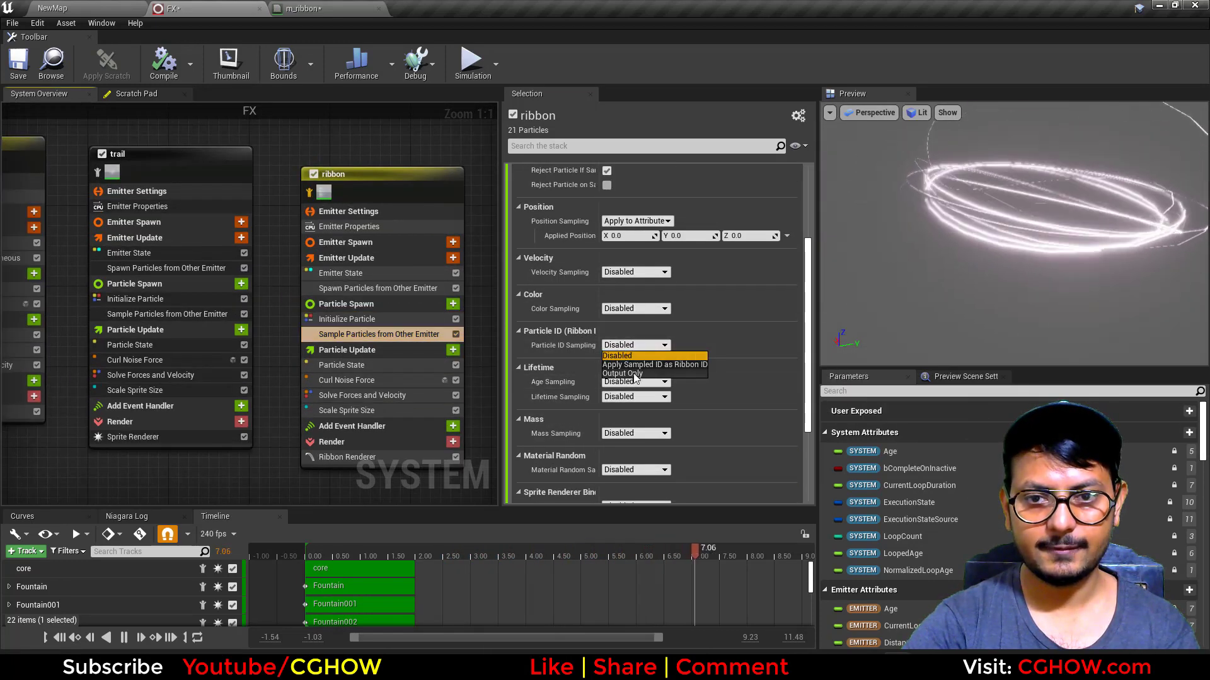
click(655, 364)
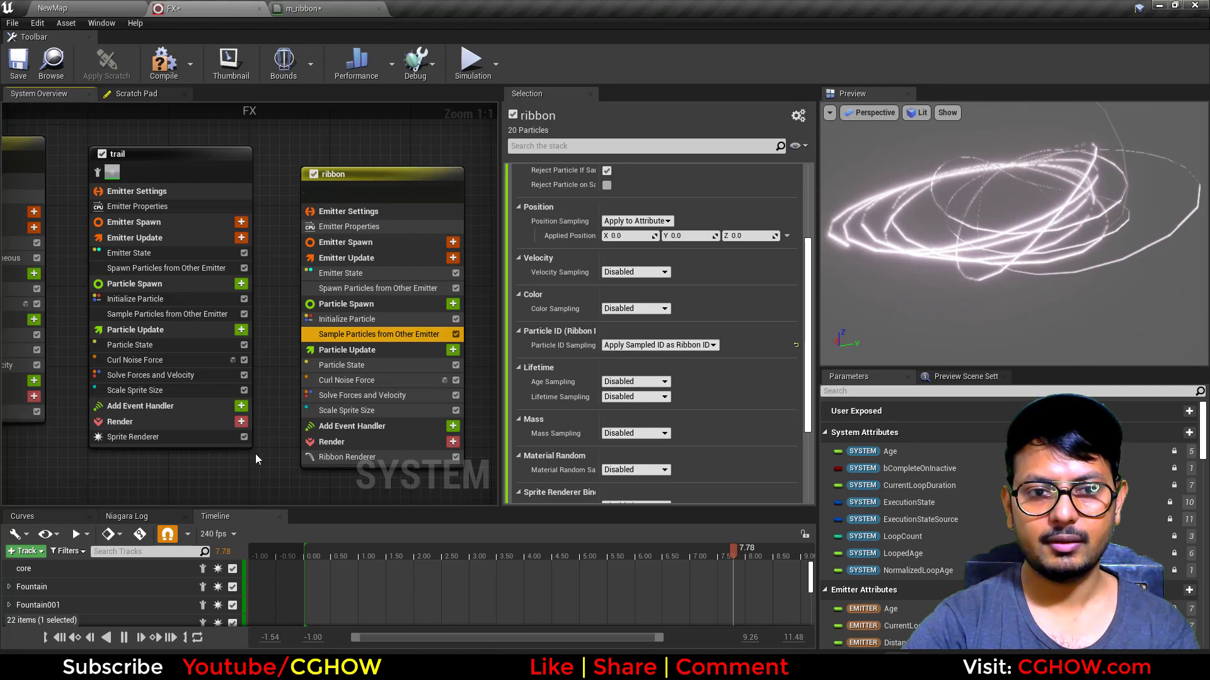
Enable the persistent IDs requirement in the source emitter's Emitter Properties
scroll(256, 455, down, 5)
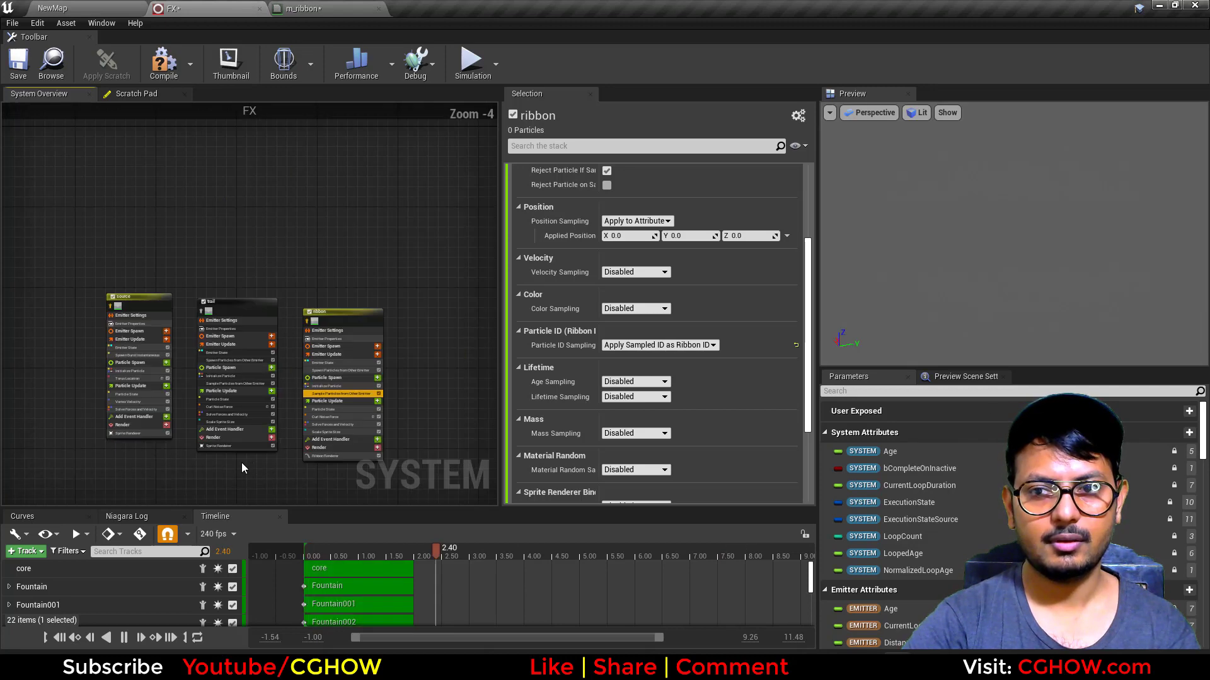
right_click(285, 450)
scroll(107, 441, up, 5)
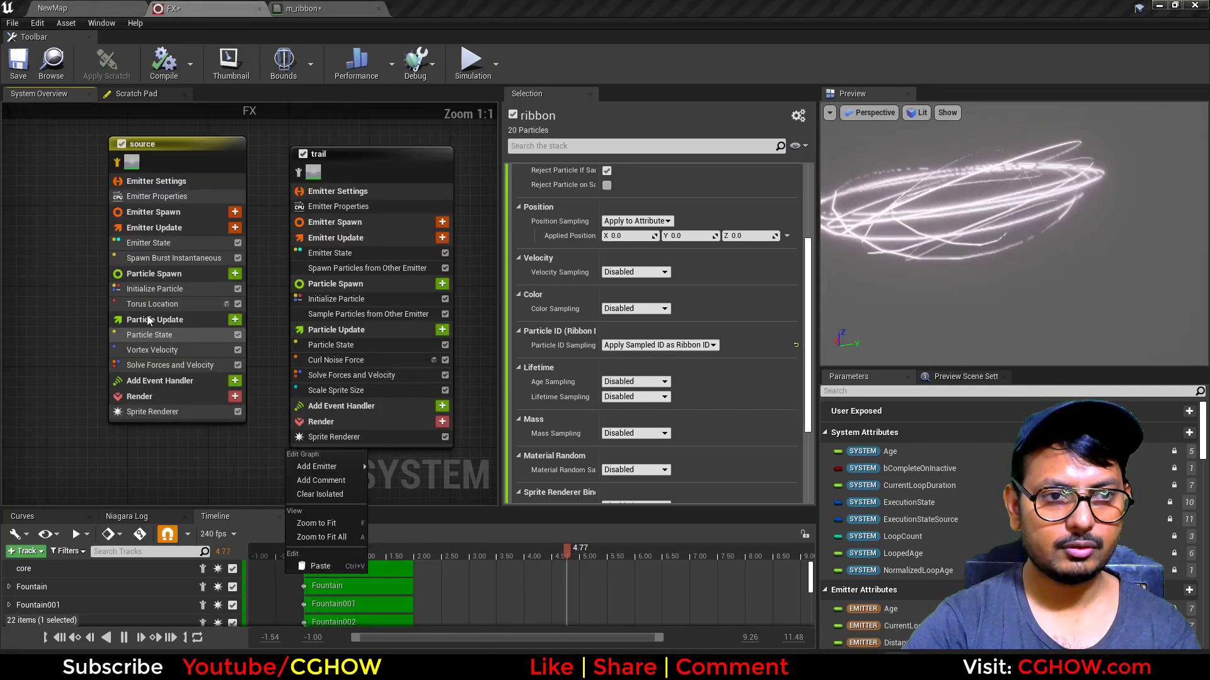
click(156, 198)
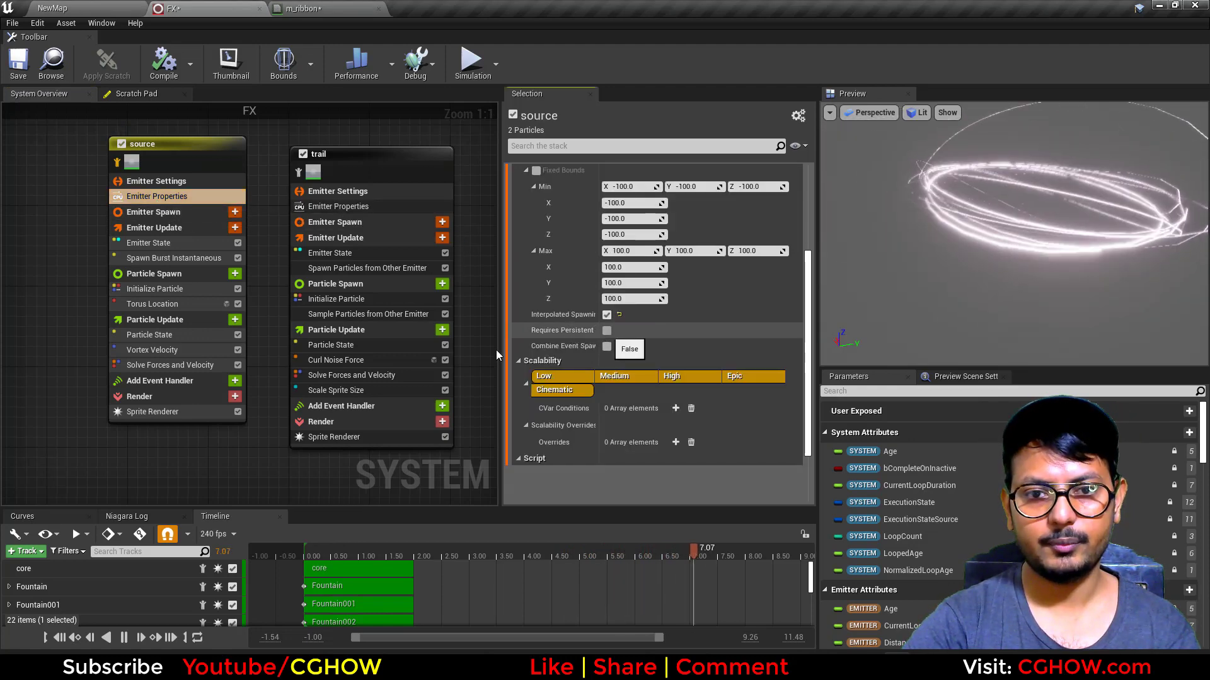
click(606, 330)
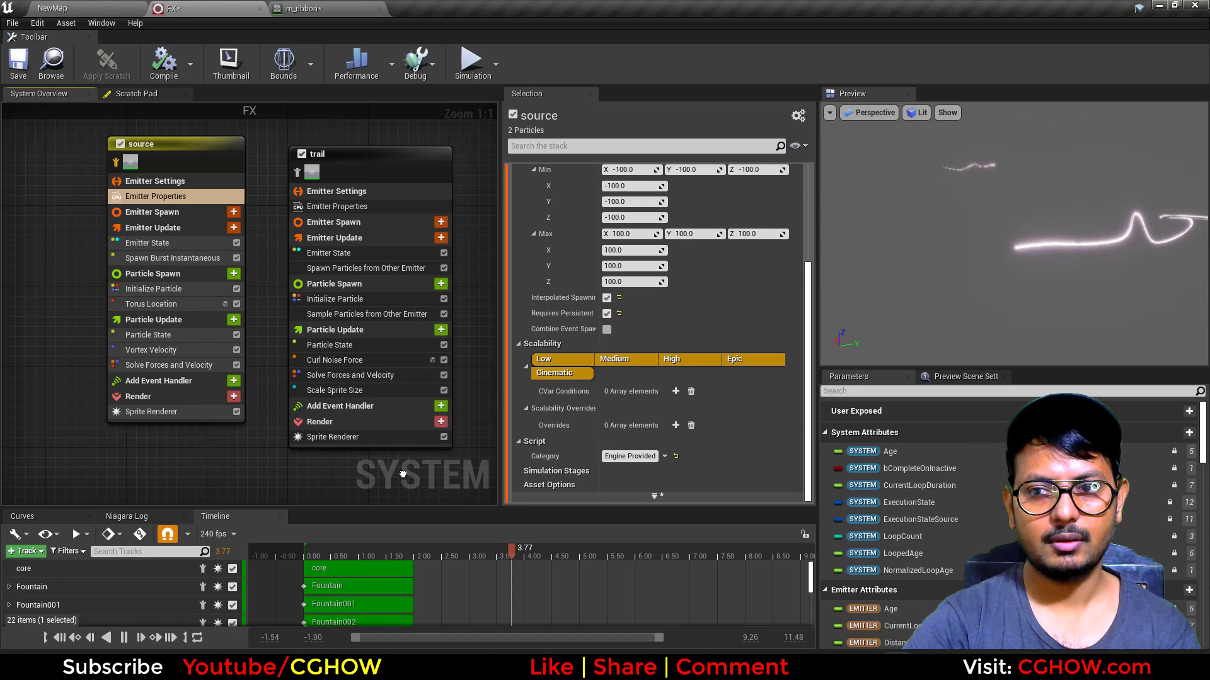
Set the Noise Strength of the ribbon emitter's Curl Noise Force to 50
right_drag(403, 474, 315, 457)
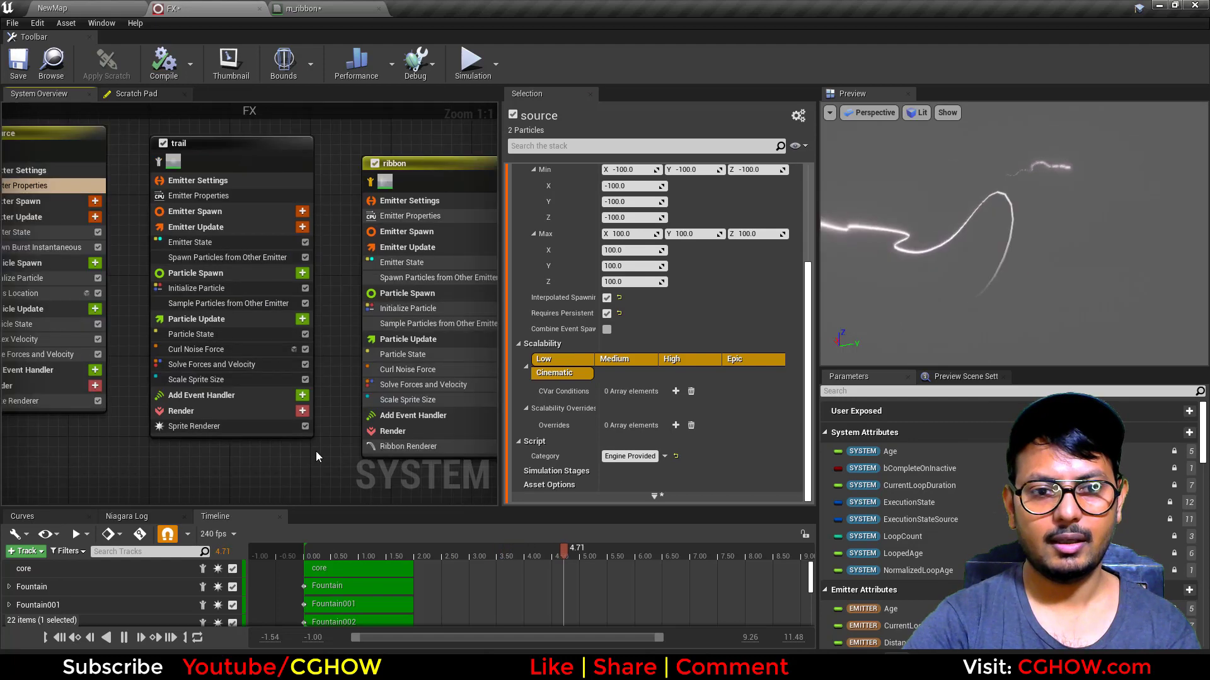
click(412, 371)
click(650, 186)
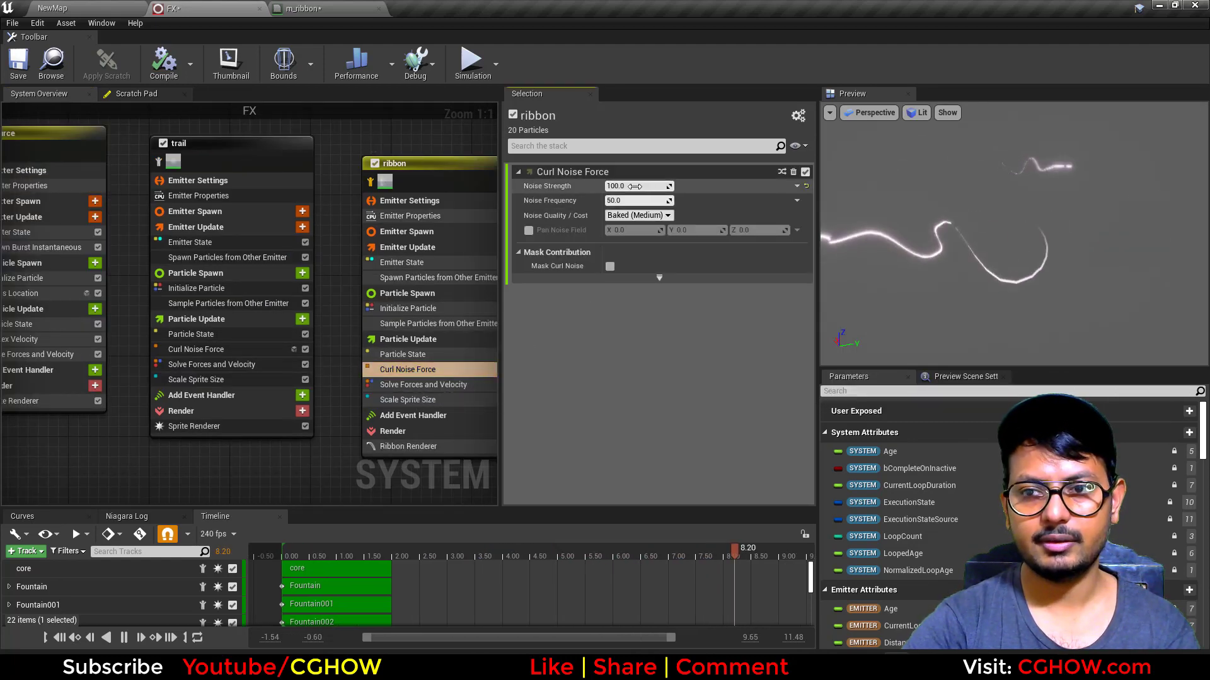
text(50)
key(Return)
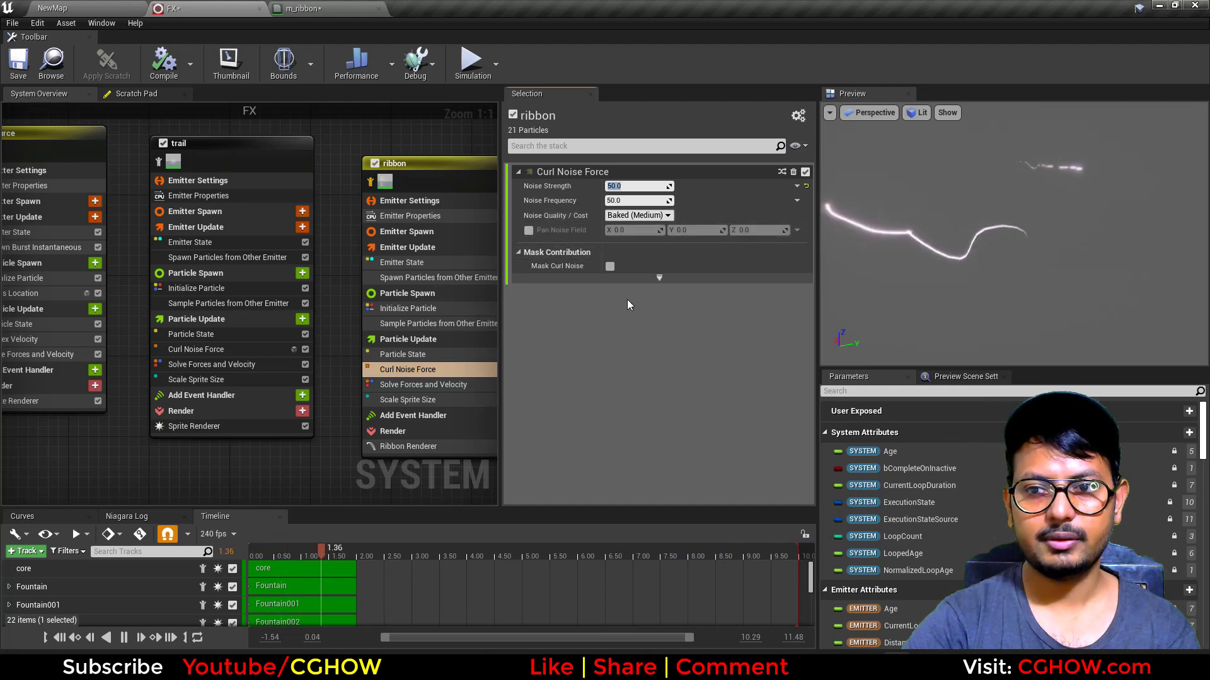
Add an Initialize Ribbon module with ribbon width 20 to the ribbon's Particle Spawn, placed above Sample Particles from Other Emitter
right_drag(325, 426, 243, 418)
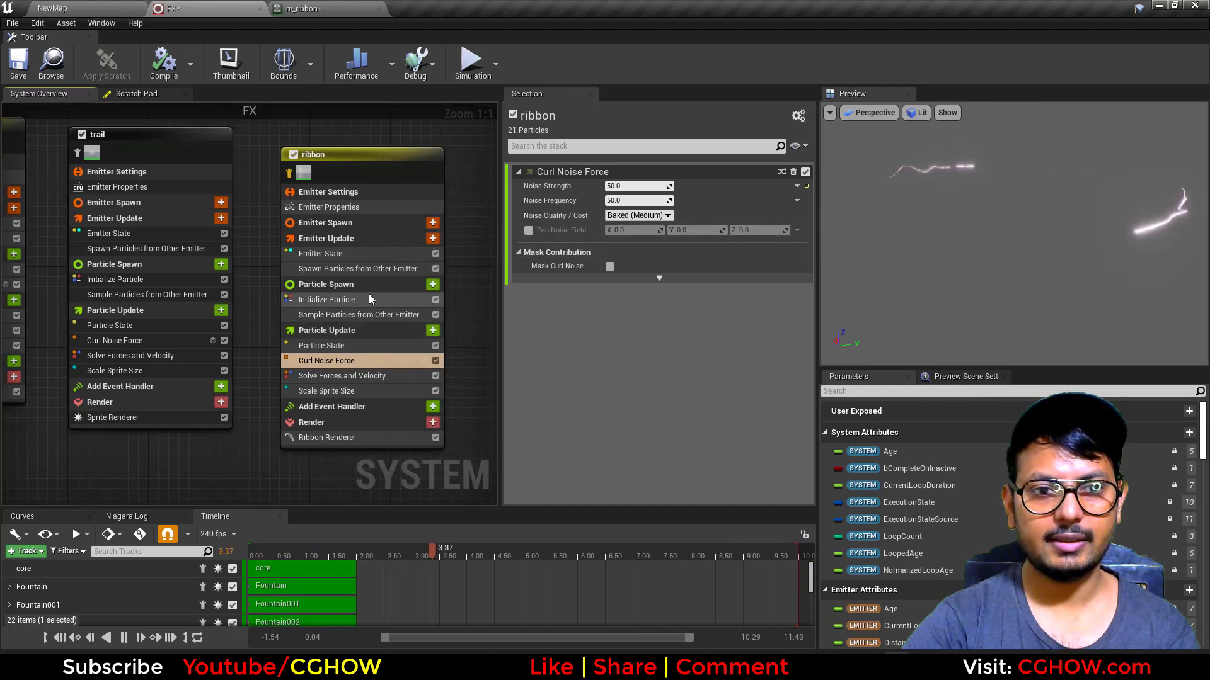
click(432, 285)
text(i)
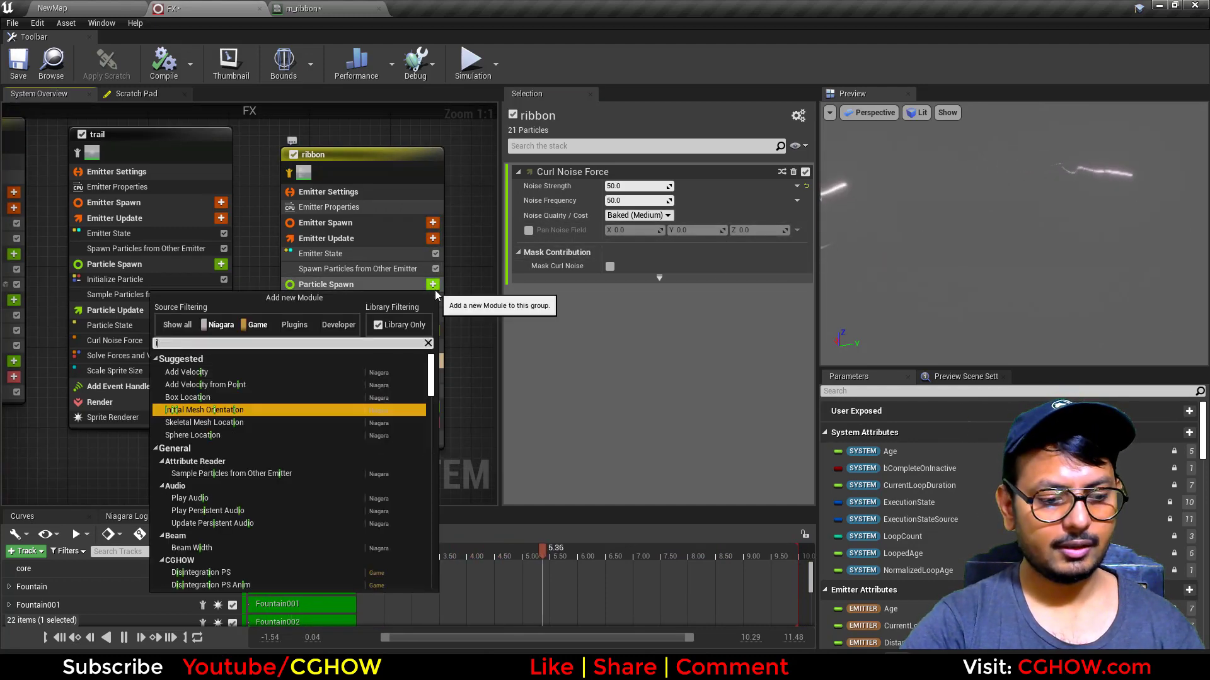
text(nit)
click(222, 471)
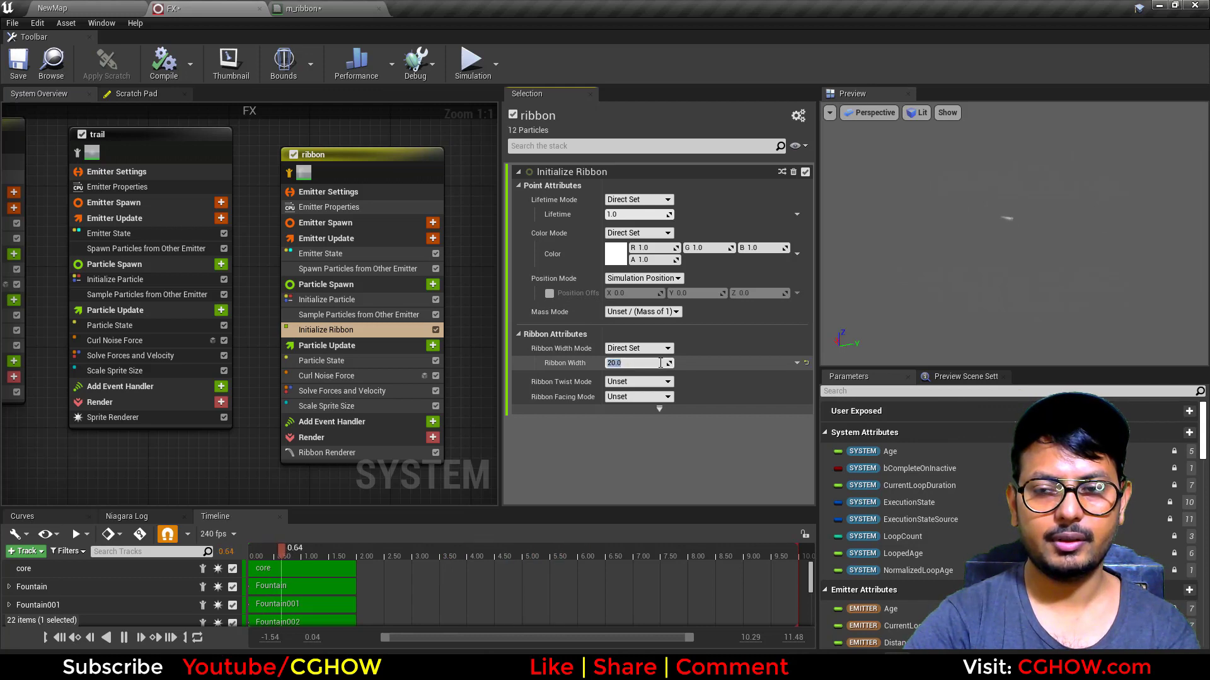
drag(352, 329, 378, 307)
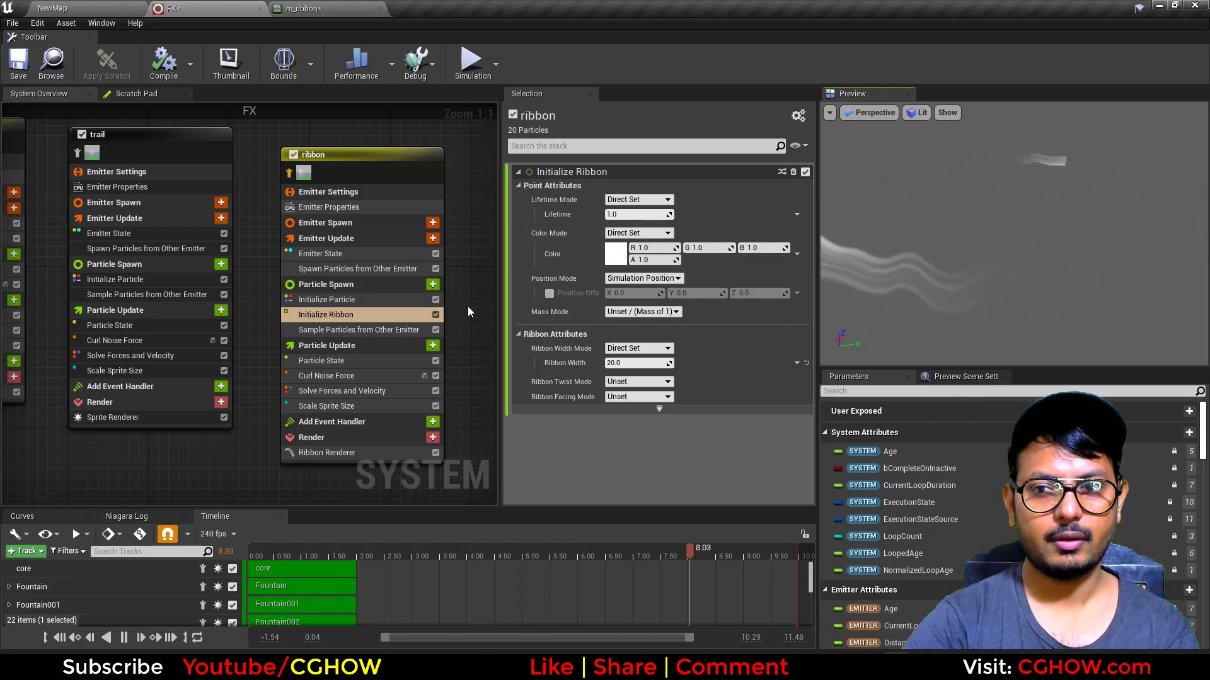
Set the ribbon emitter's curl Noise Strength to 10, and its Initialize Ribbon lifetime to 2 and ribbon width to 10
click(340, 376)
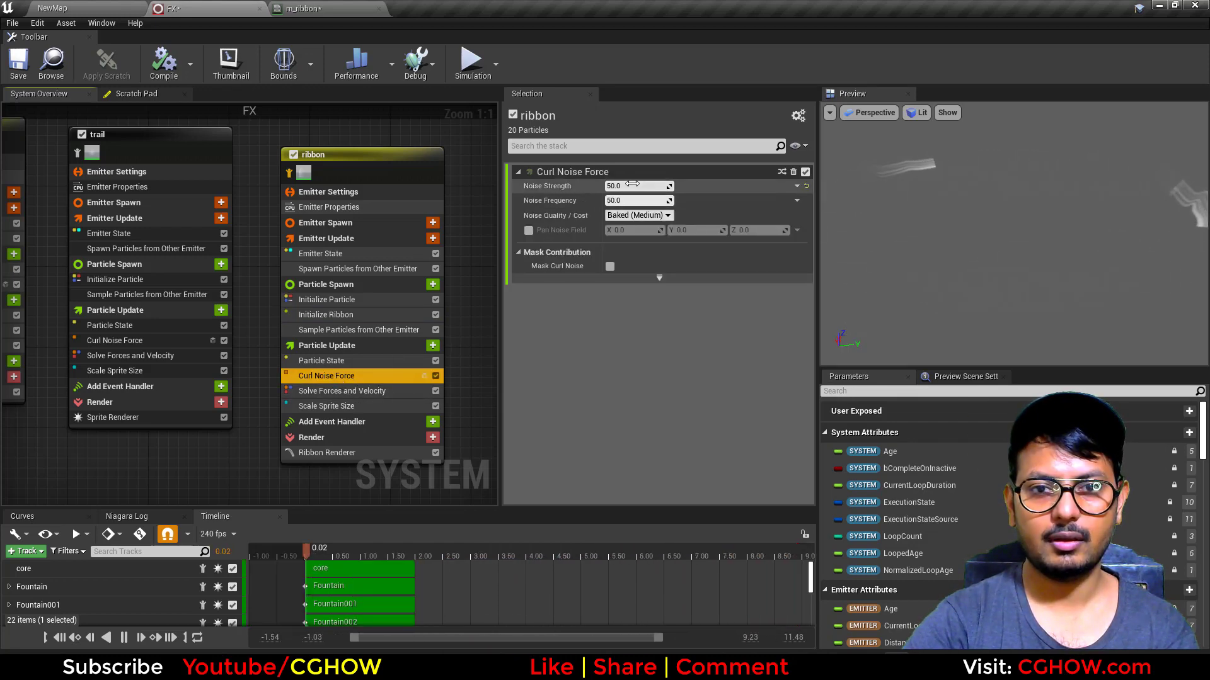
text(10)
key(Return)
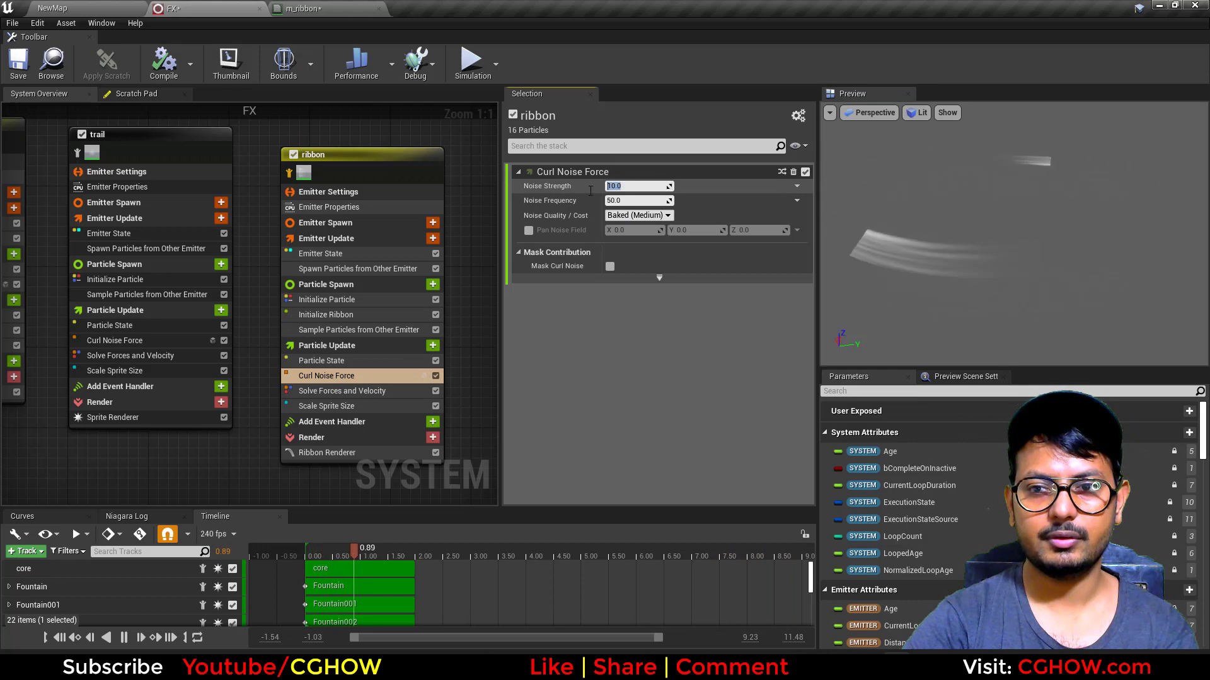
click(328, 314)
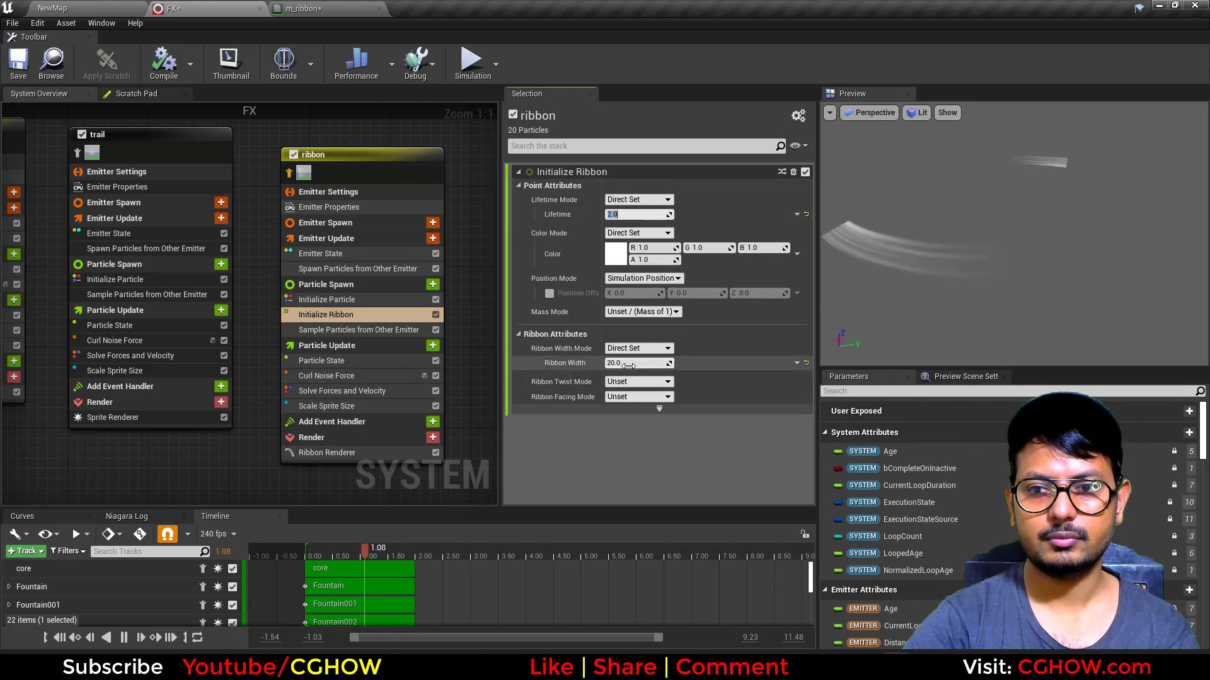
key(Return)
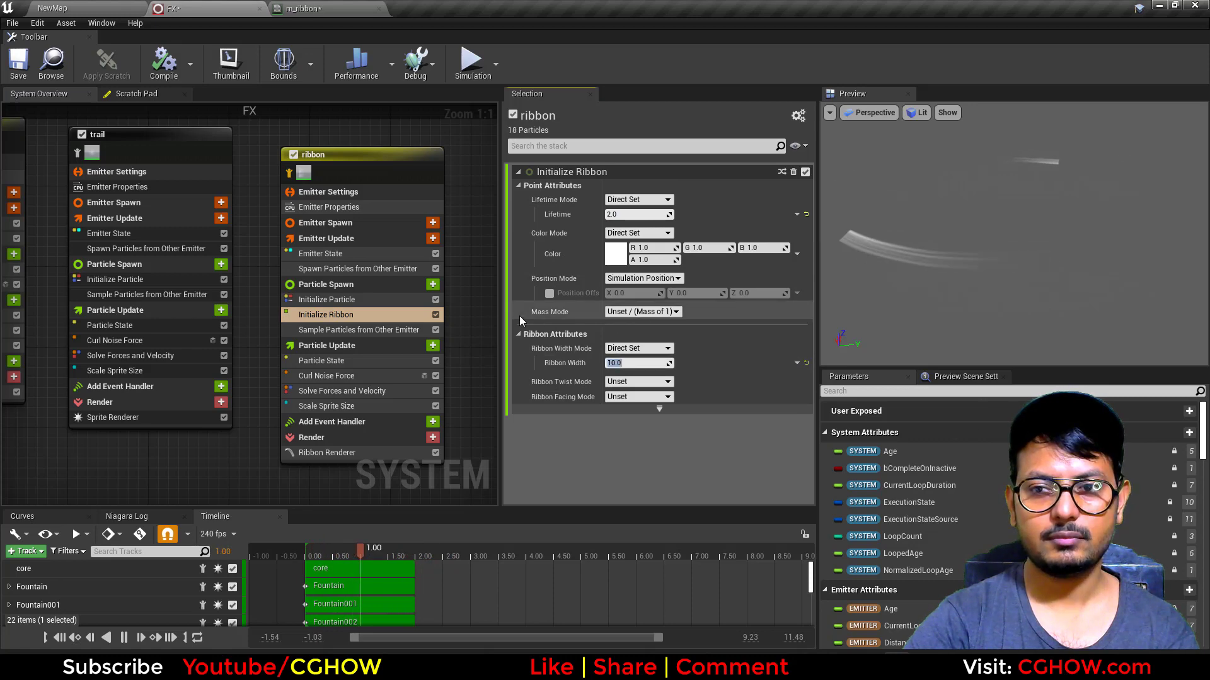
Add a Scale Ribbon Width module to the ribbon's Particle Update, driven by a Float from Curve with an extra key near time 0.2
click(433, 346)
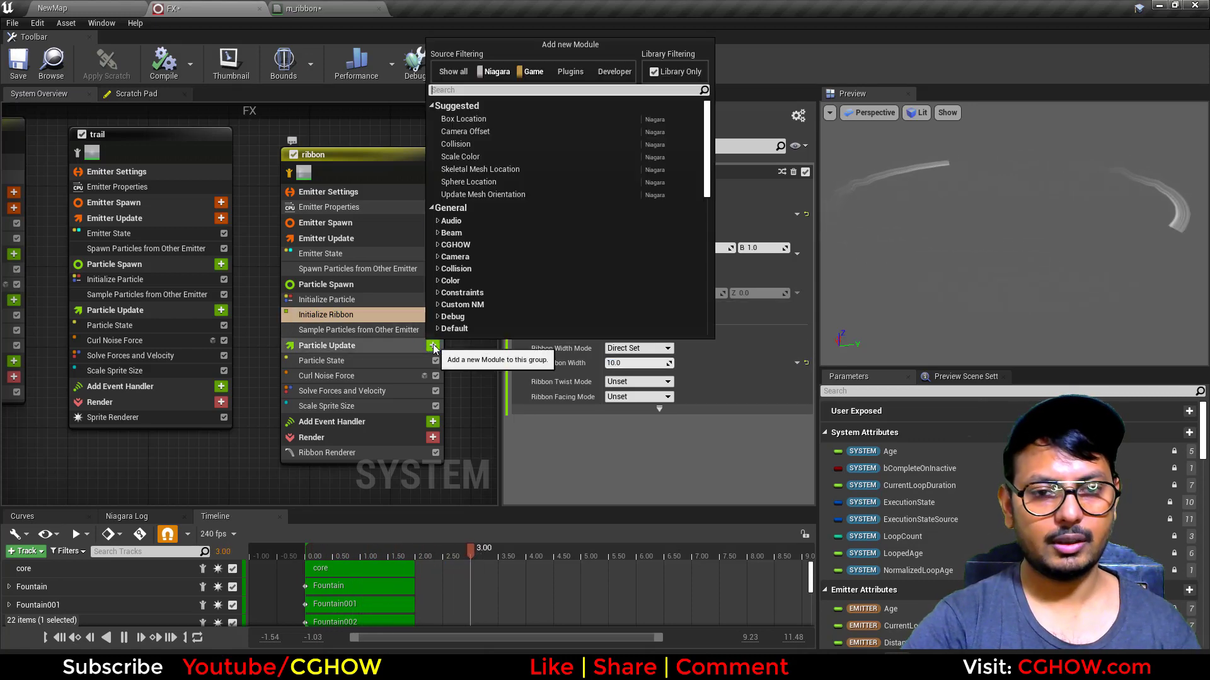
text(ribb)
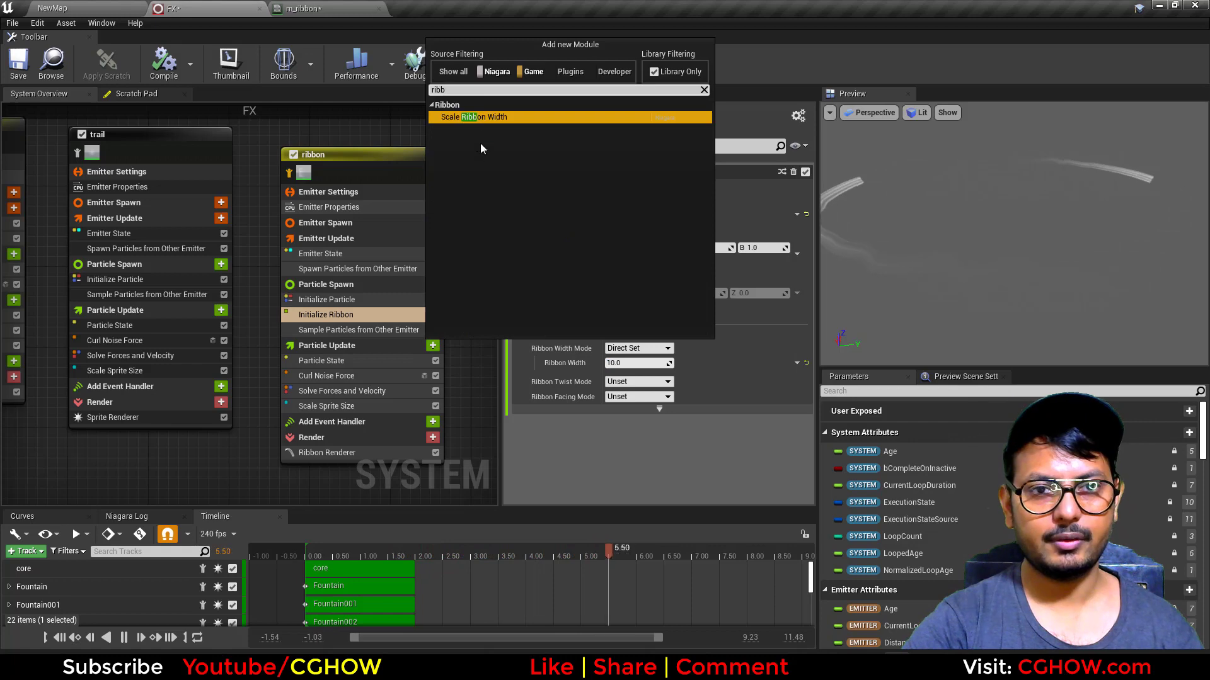
click(482, 118)
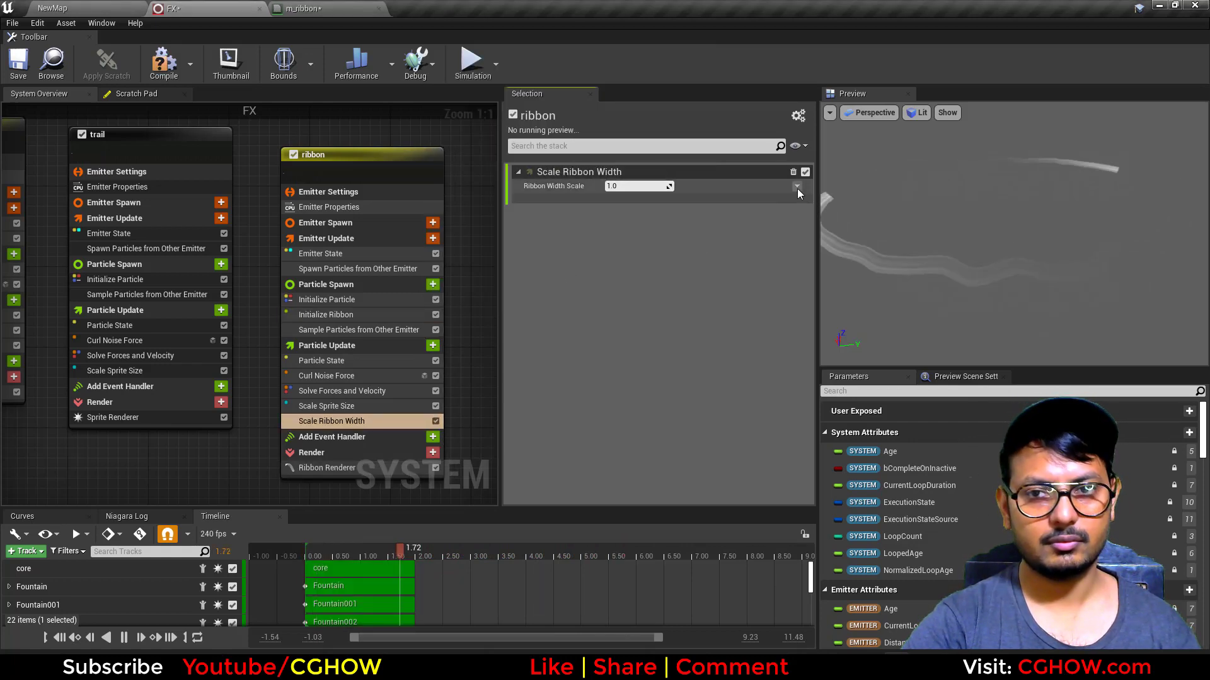
click(796, 187)
text(cur)
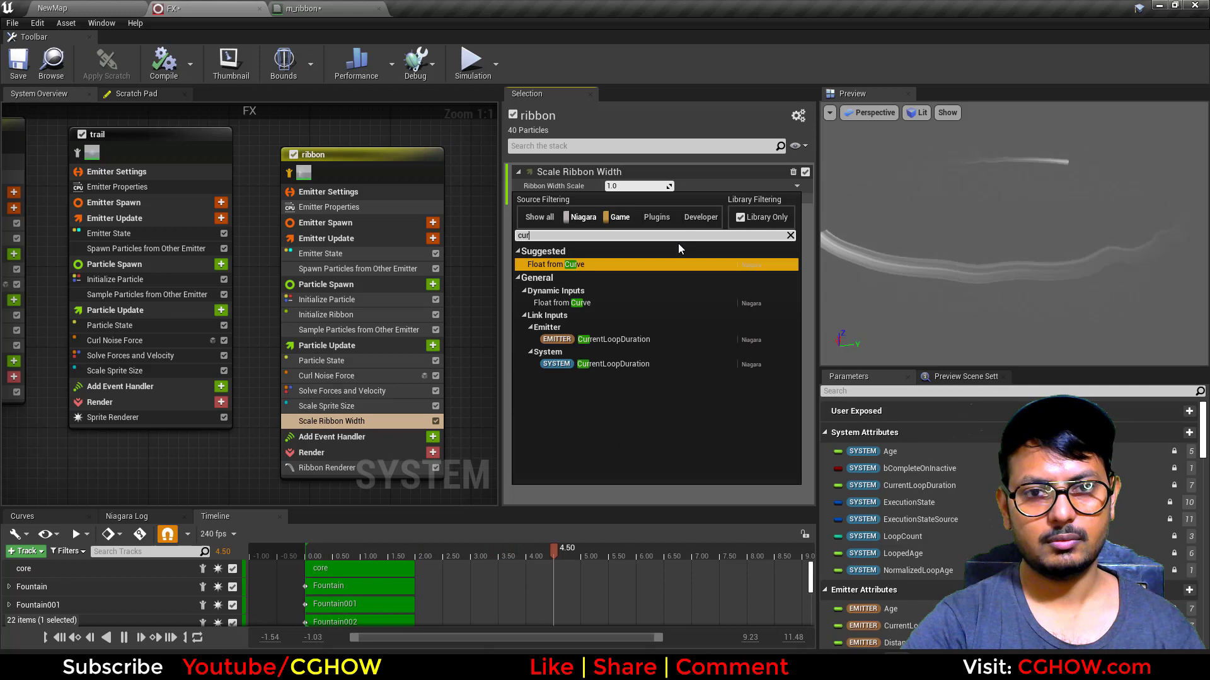
click(572, 266)
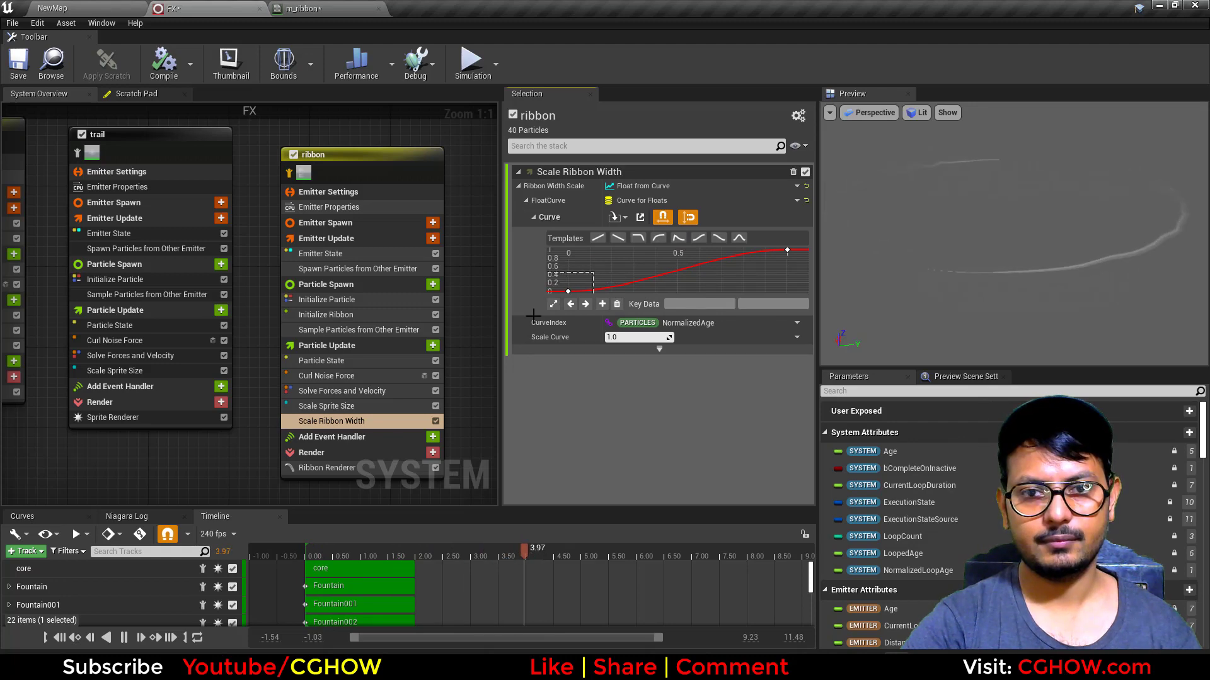
click(602, 303)
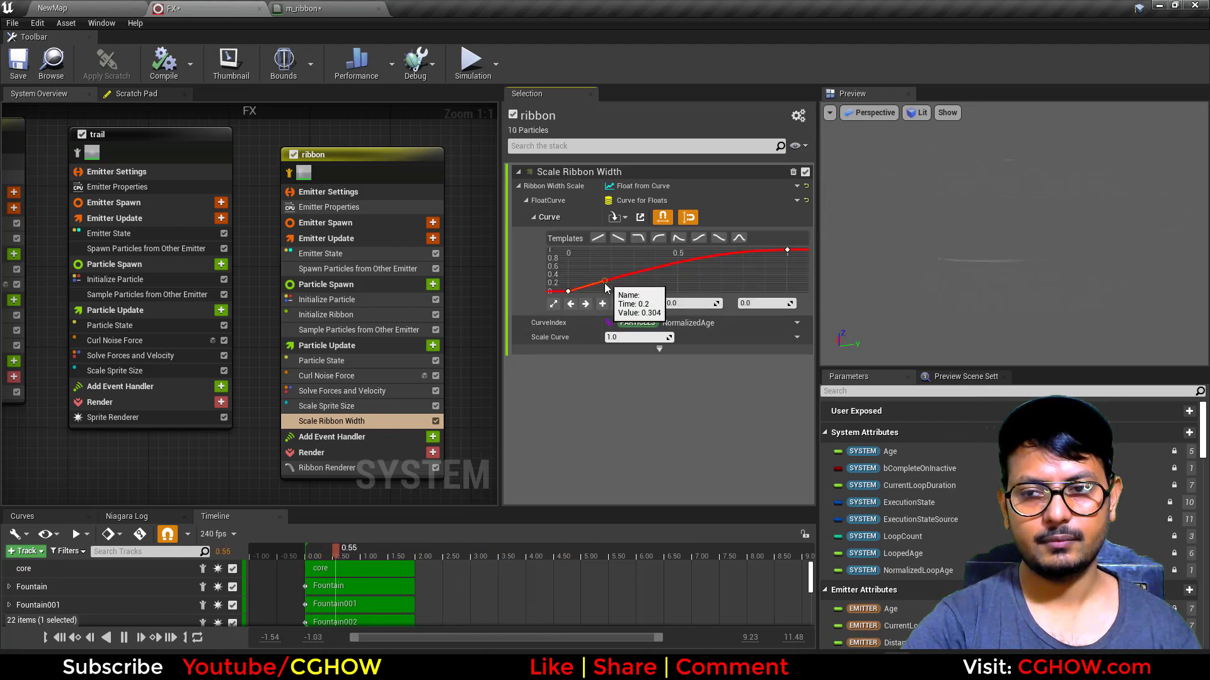
Show all emitters together and set both Alpha Scale range values to 1 in the ribbon's Initialize Particle
click(289, 176)
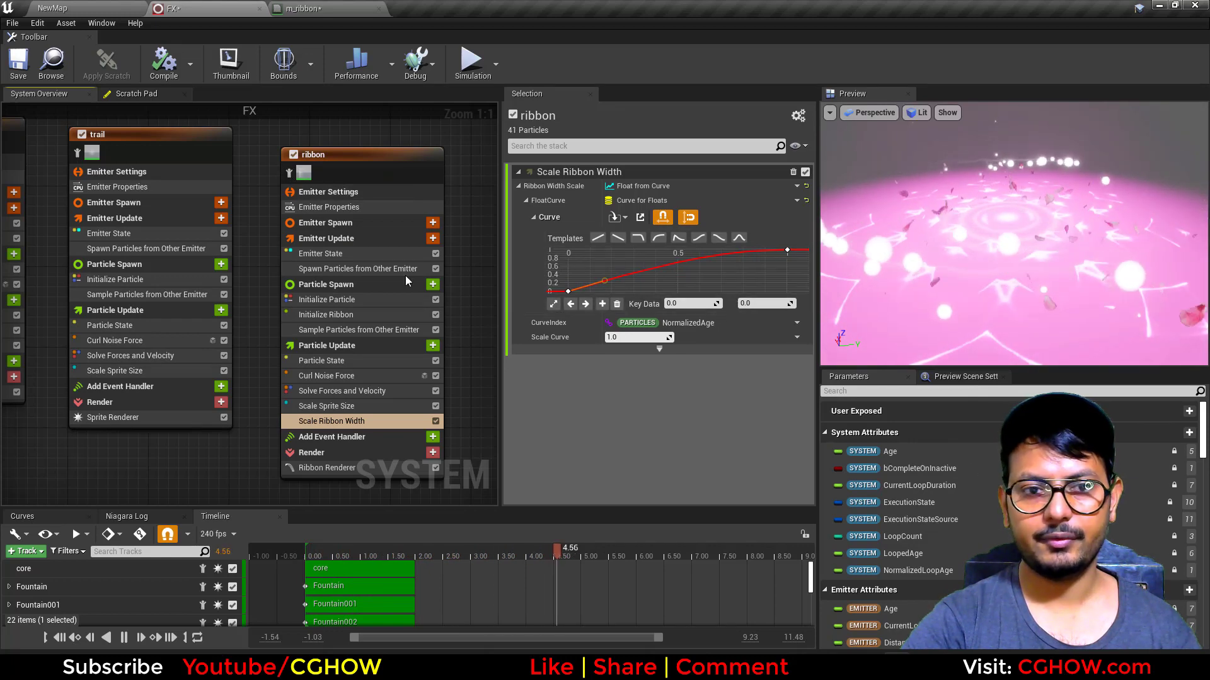
click(312, 299)
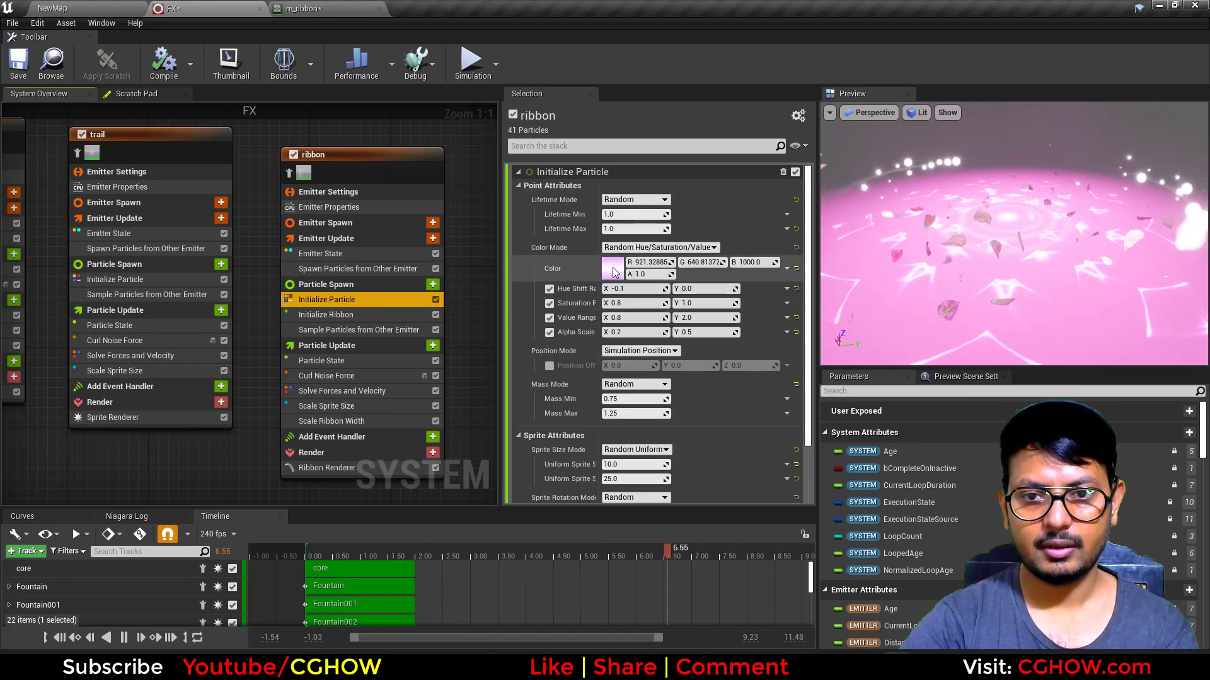
click(709, 333)
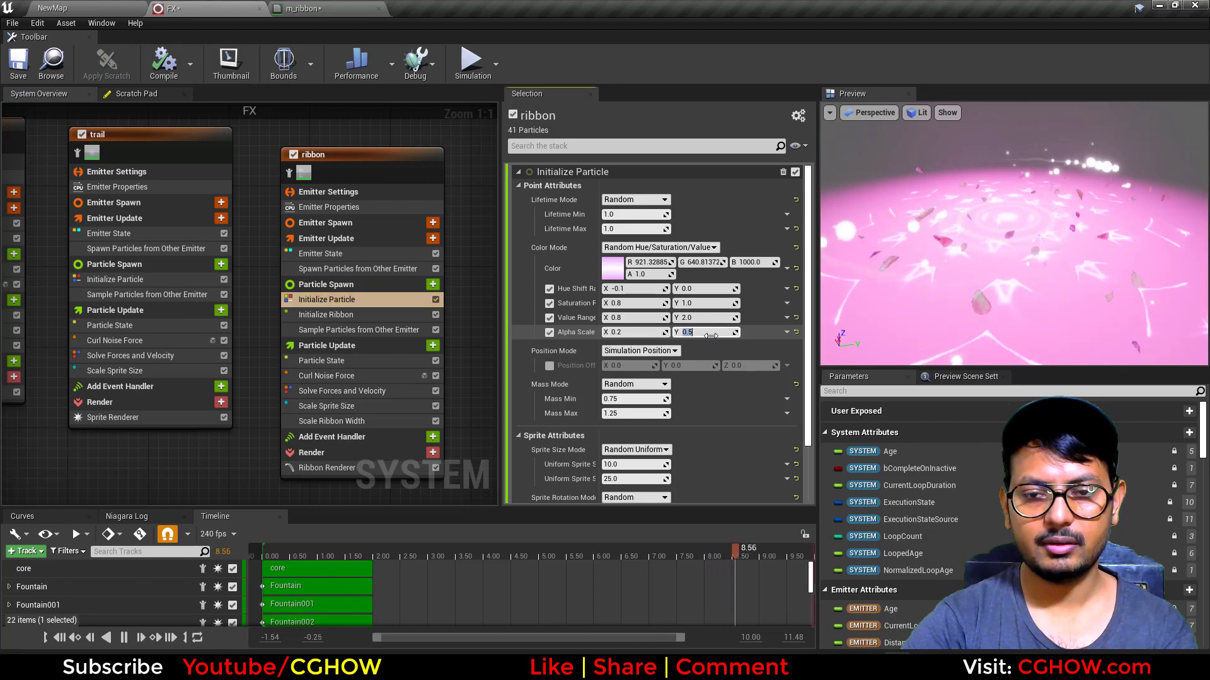
text(1)
key(Return)
click(638, 334)
text(1)
key(Return)
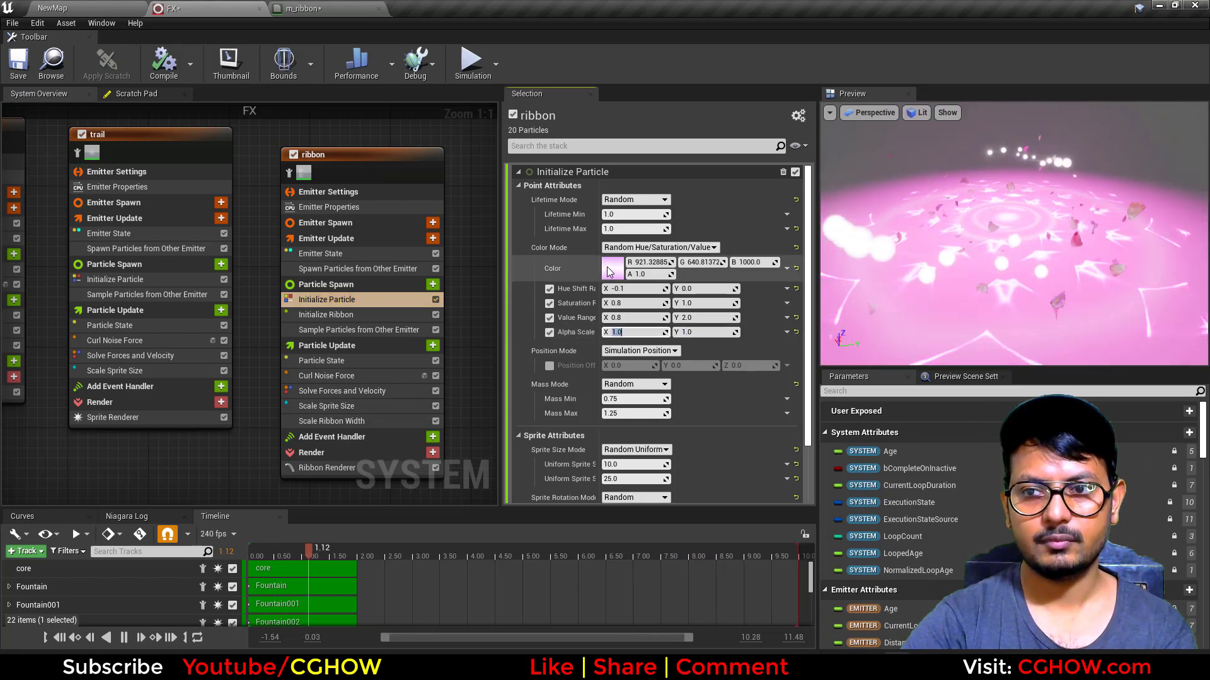
click(609, 270)
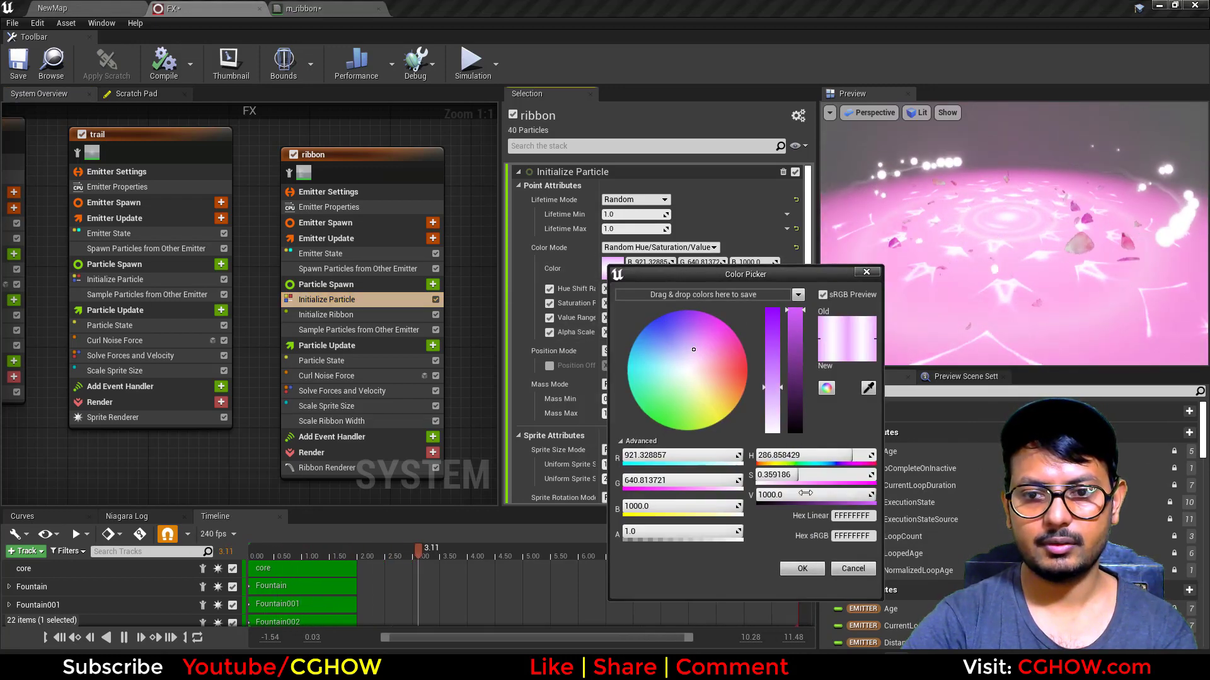
click(807, 571)
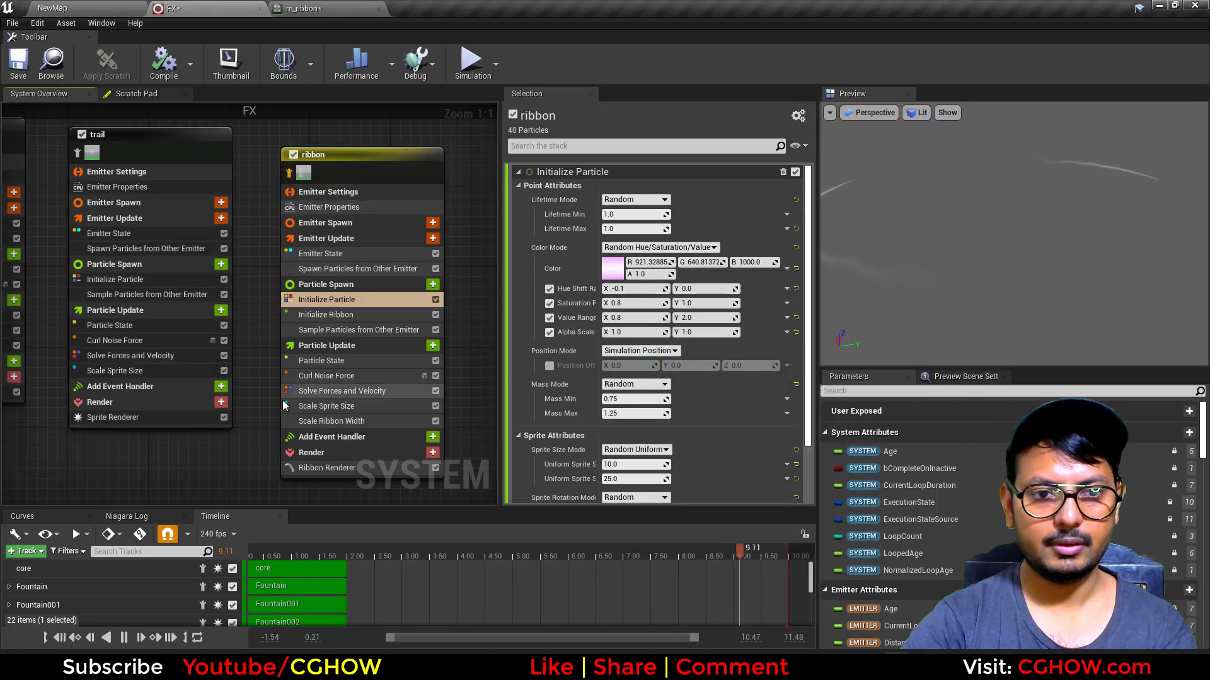
Save the m_ribbon material and set both Alpha Scale range values to 10 in the ribbon's Initialize Particle
right_drag(224, 475, 224, 443)
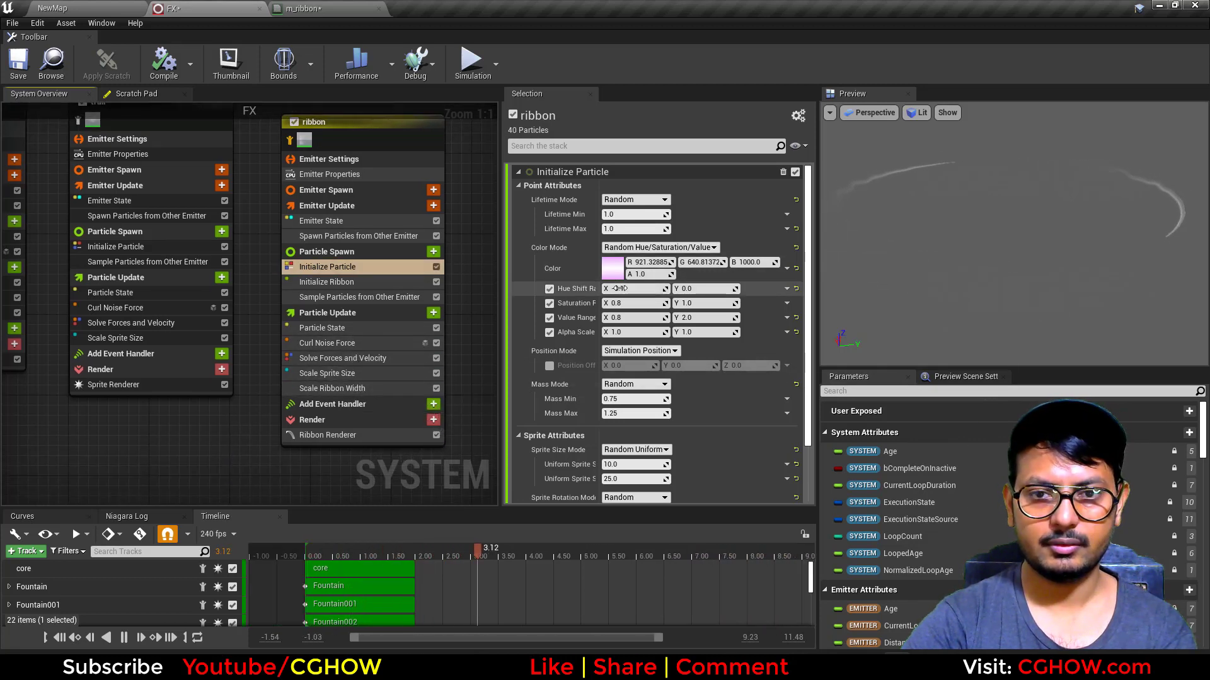
click(653, 319)
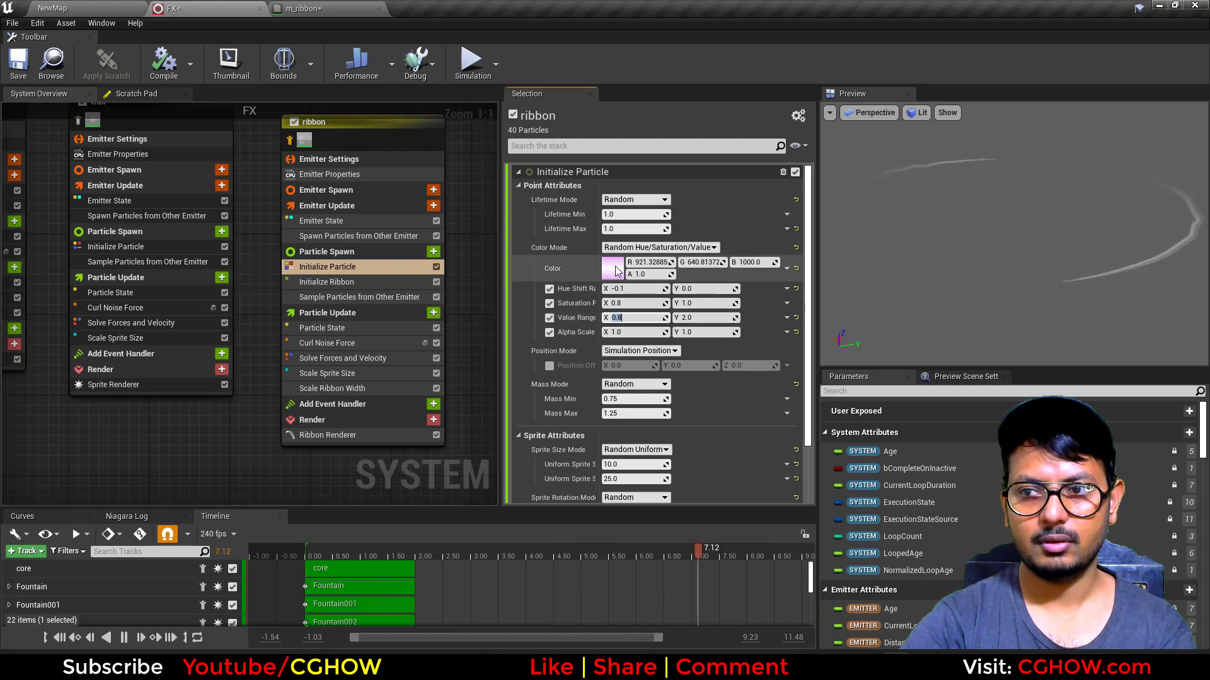
click(305, 9)
click(19, 50)
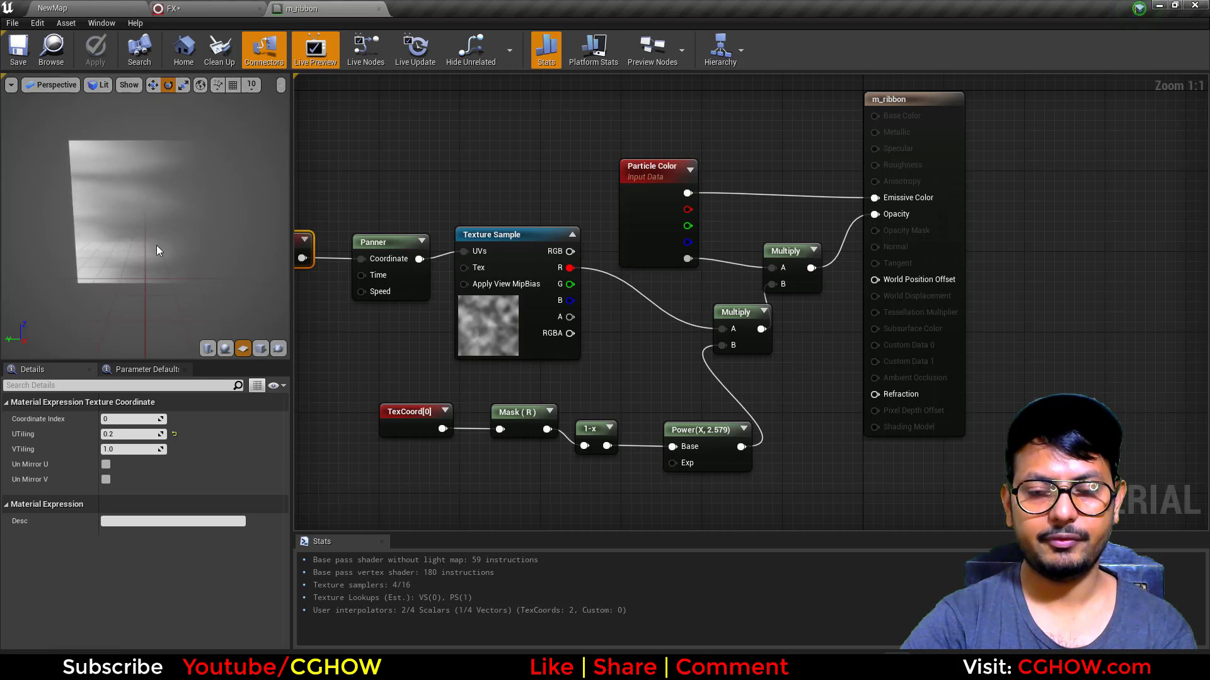
click(201, 7)
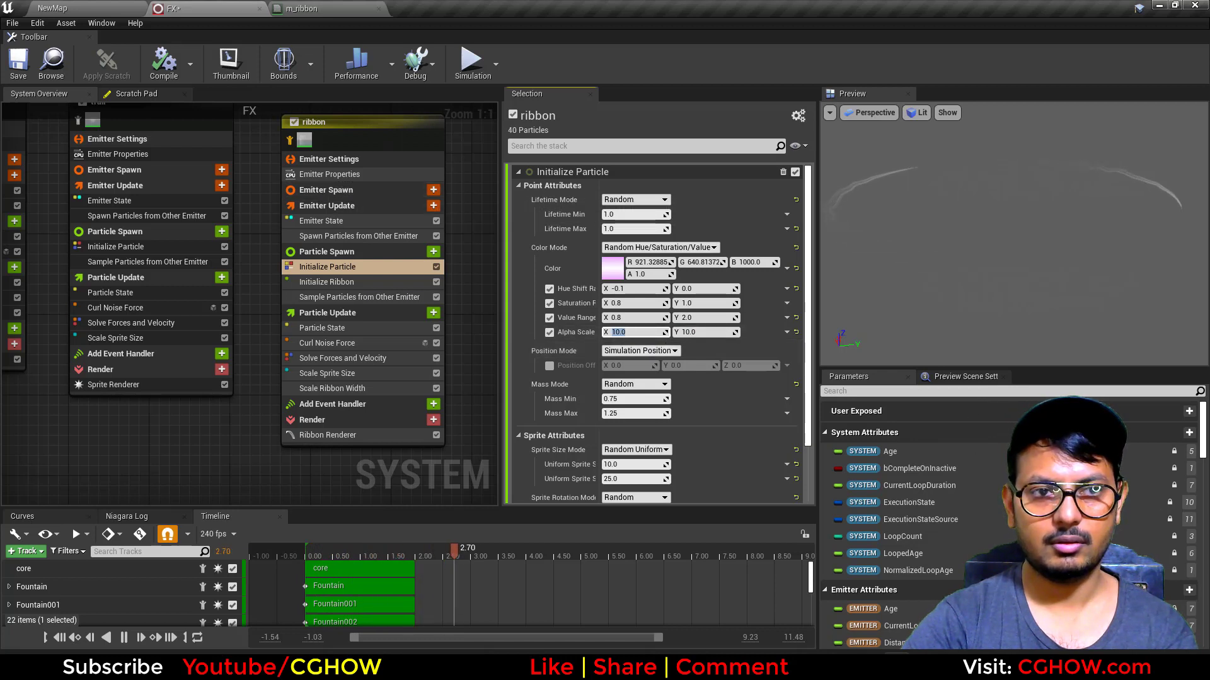
Set the Initialize Ribbon color to a bright pink with value 10, and preview it with all emitters in the NewMap level
right_drag(268, 194, 276, 216)
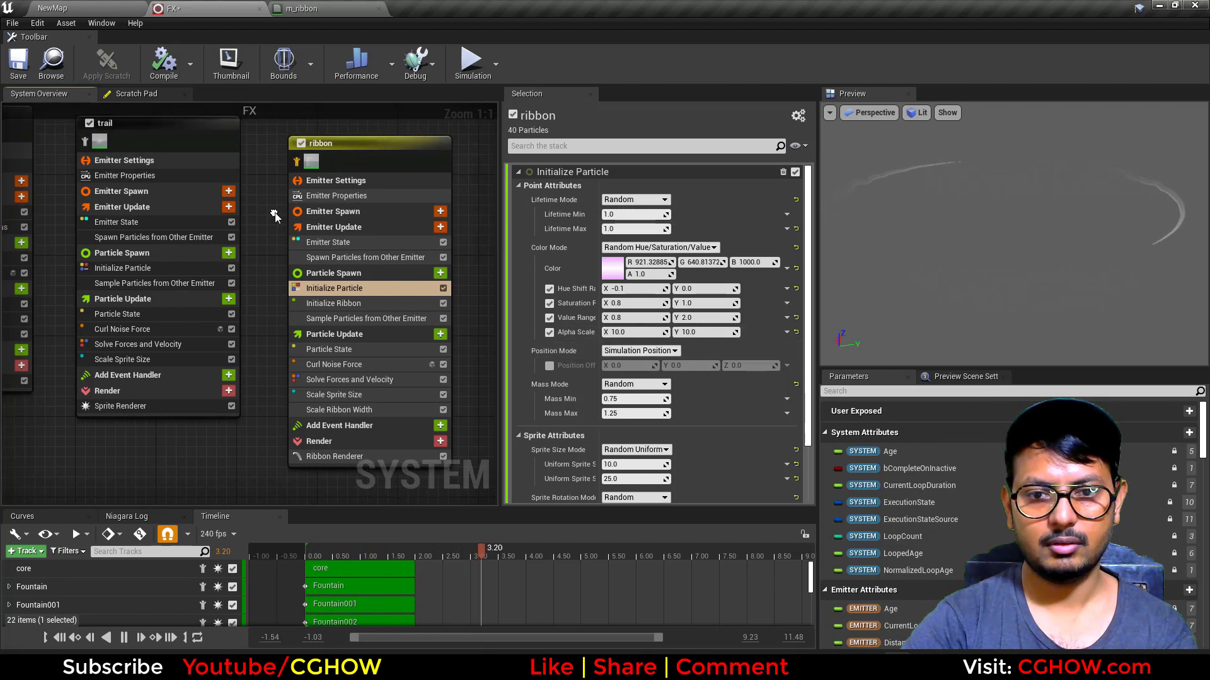
click(359, 301)
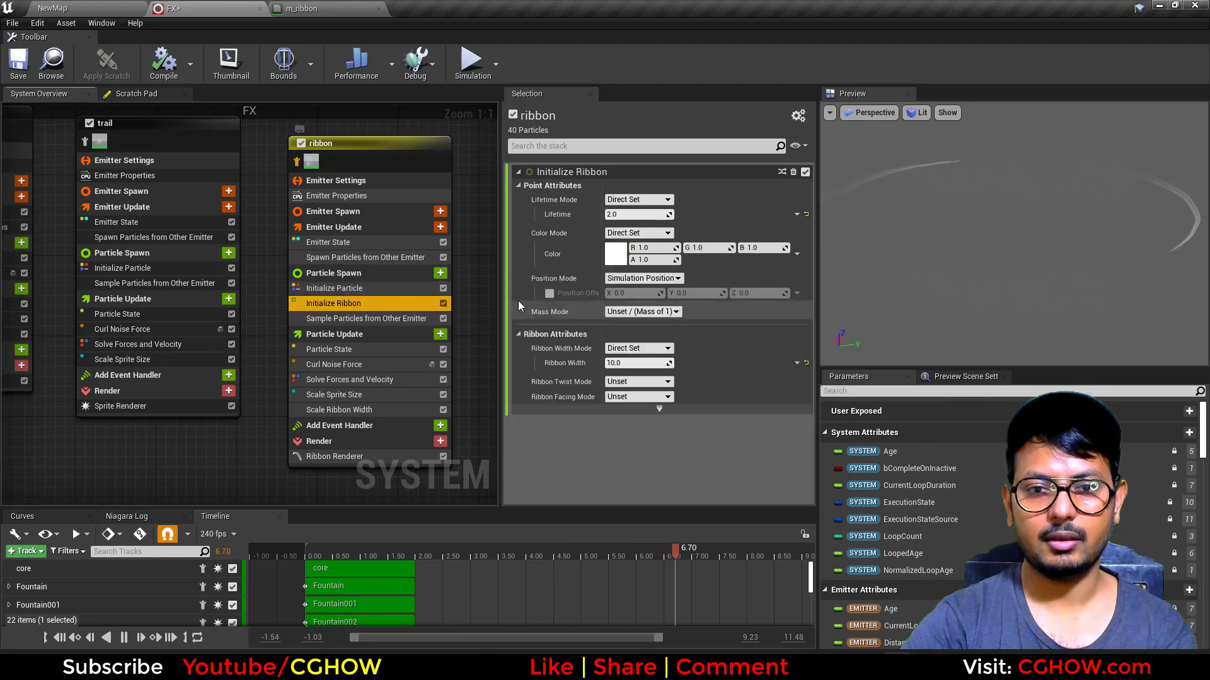
click(615, 253)
click(712, 324)
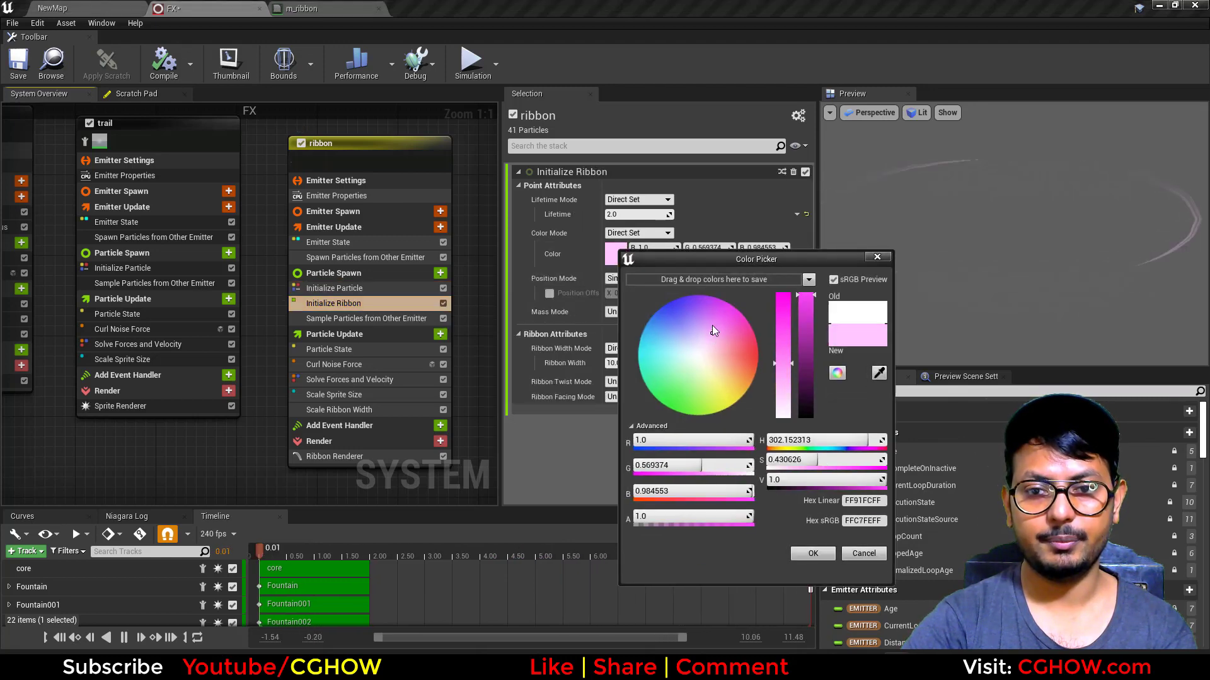
text(10)
key(Return)
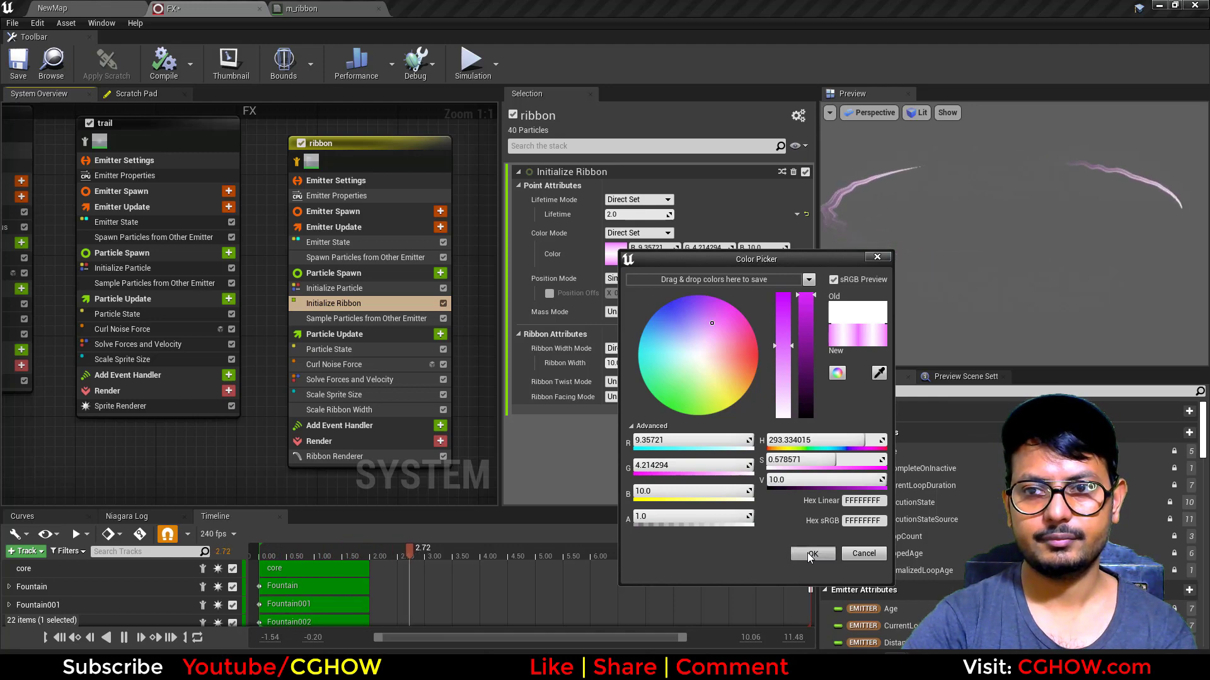
click(811, 554)
click(298, 162)
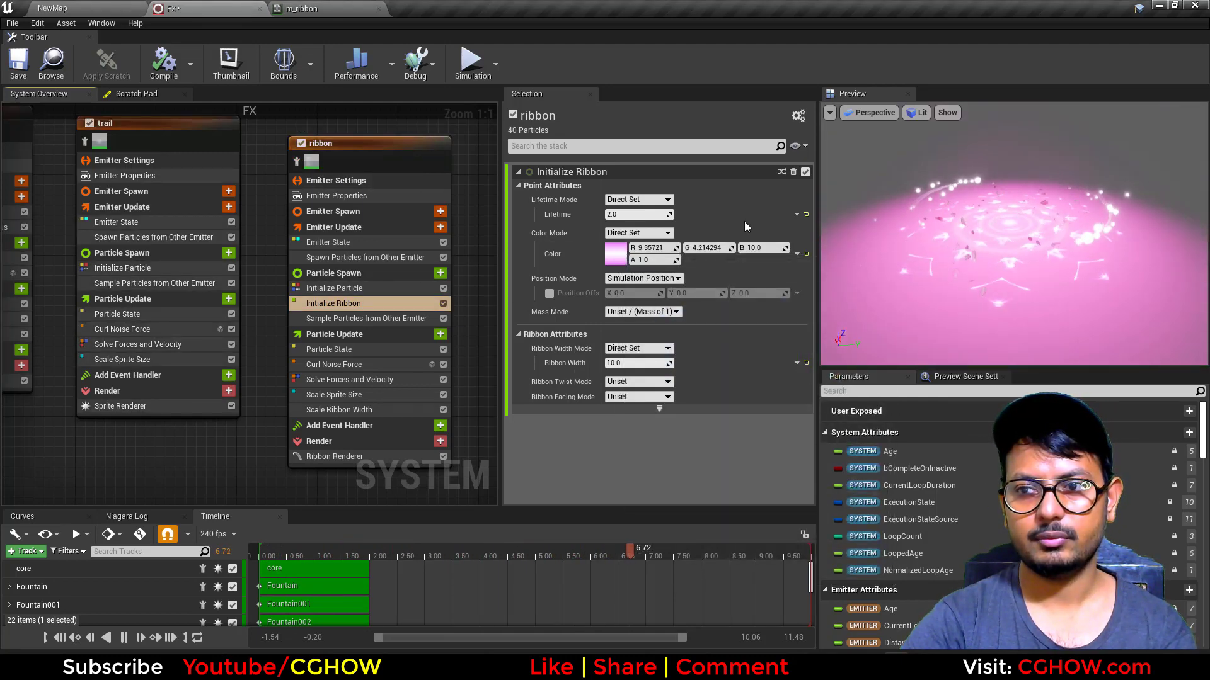
click(50, 8)
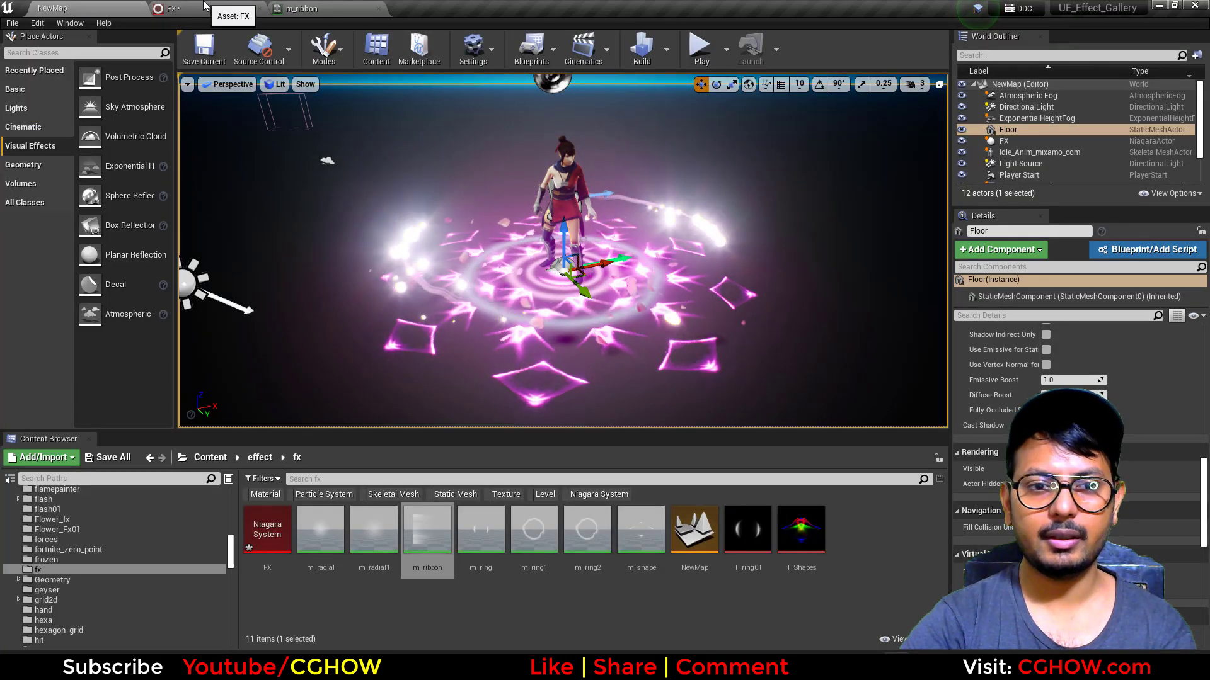
Set the trail's uniform sprite size range to 2 minimum and 10 maximum in its Initialize Particle
click(170, 8)
right_drag(193, 448, 302, 462)
click(278, 282)
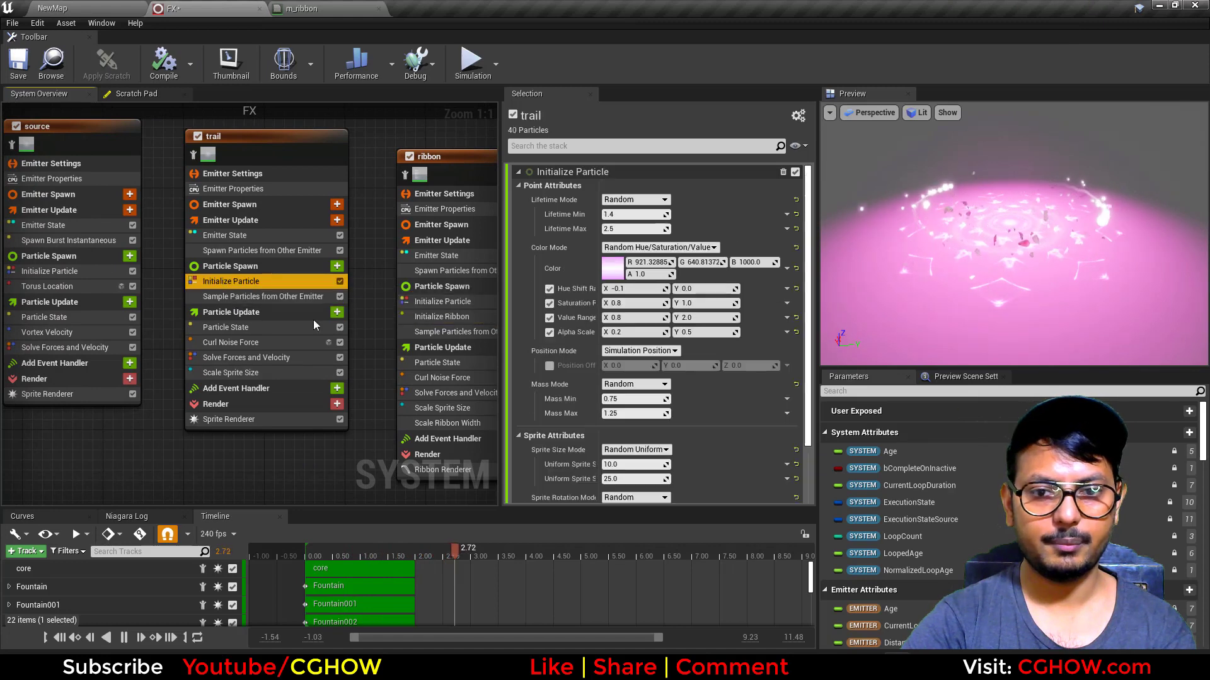
text(10)
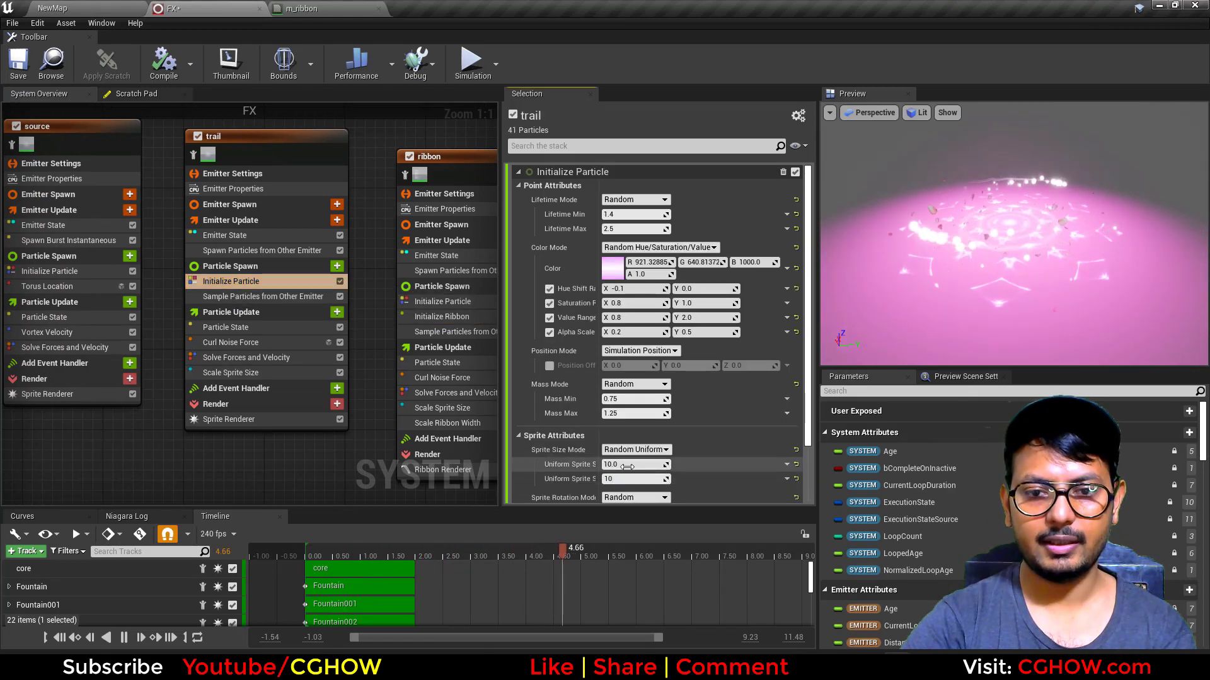
click(620, 465)
text(2)
key(Return)
Lower the value of the trail's Initialize Particle color to 100 and check the effect in the NewMap level
click(614, 267)
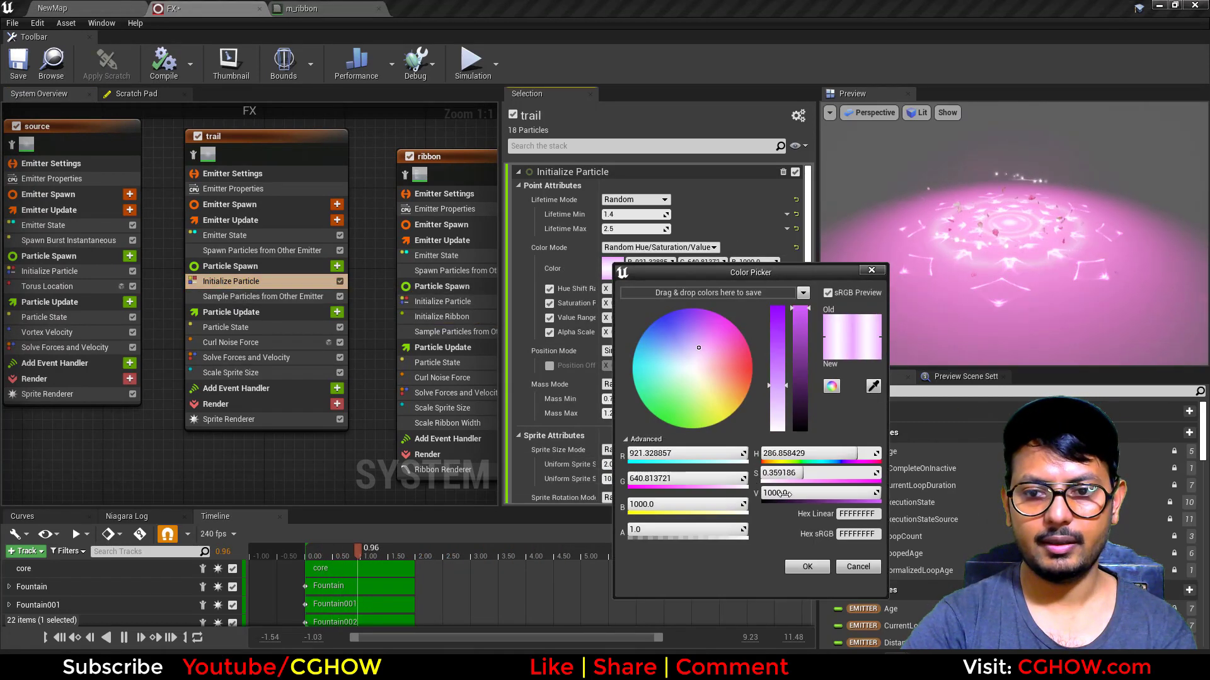
click(808, 567)
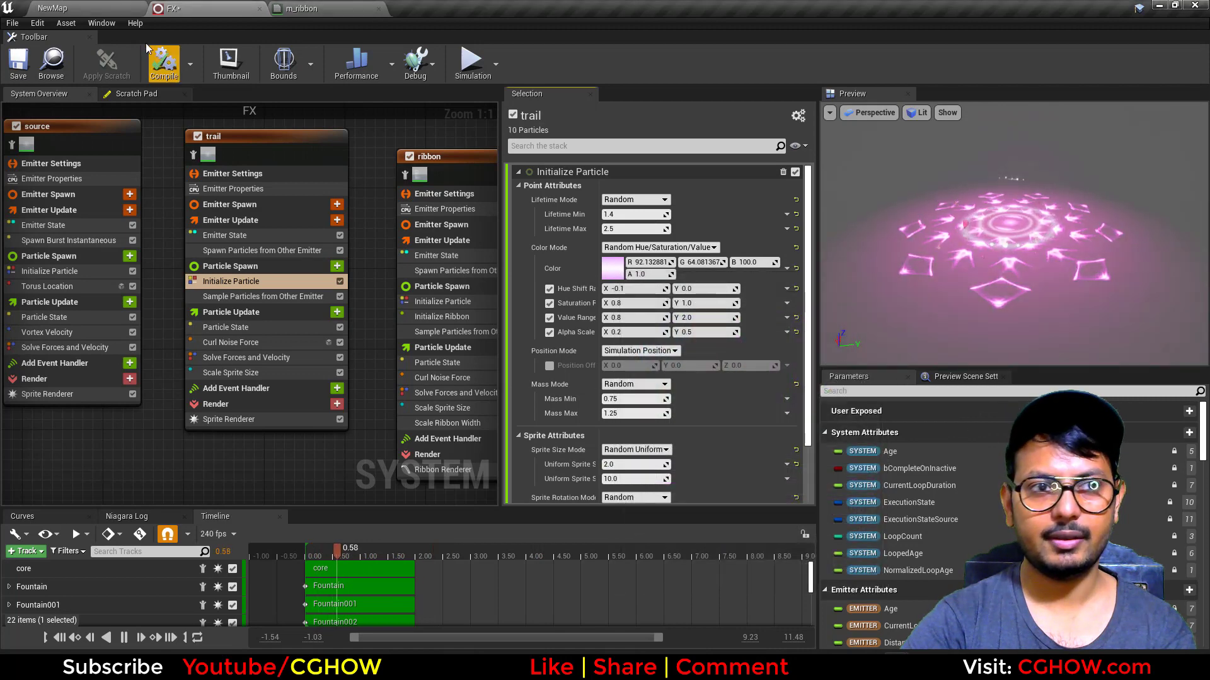
click(101, 7)
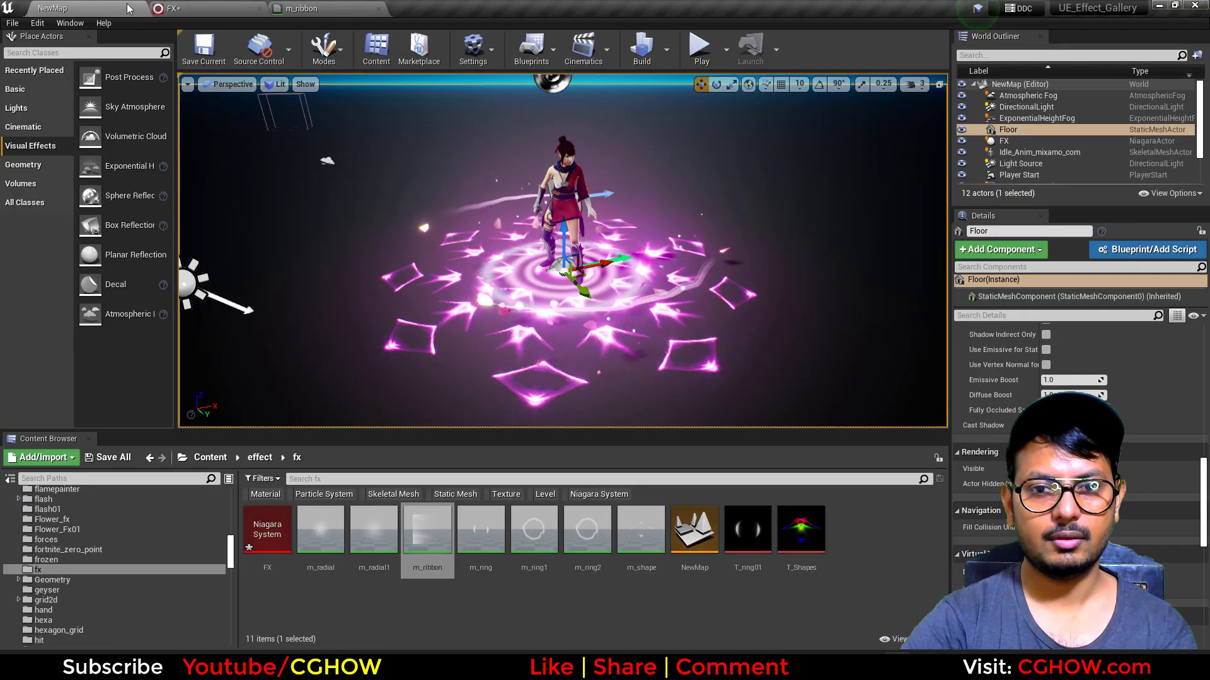
Set the trail's curl Noise Strength to 50 and the Spawn Rate of its Spawn Particles from Other Emitter to 50
click(202, 8)
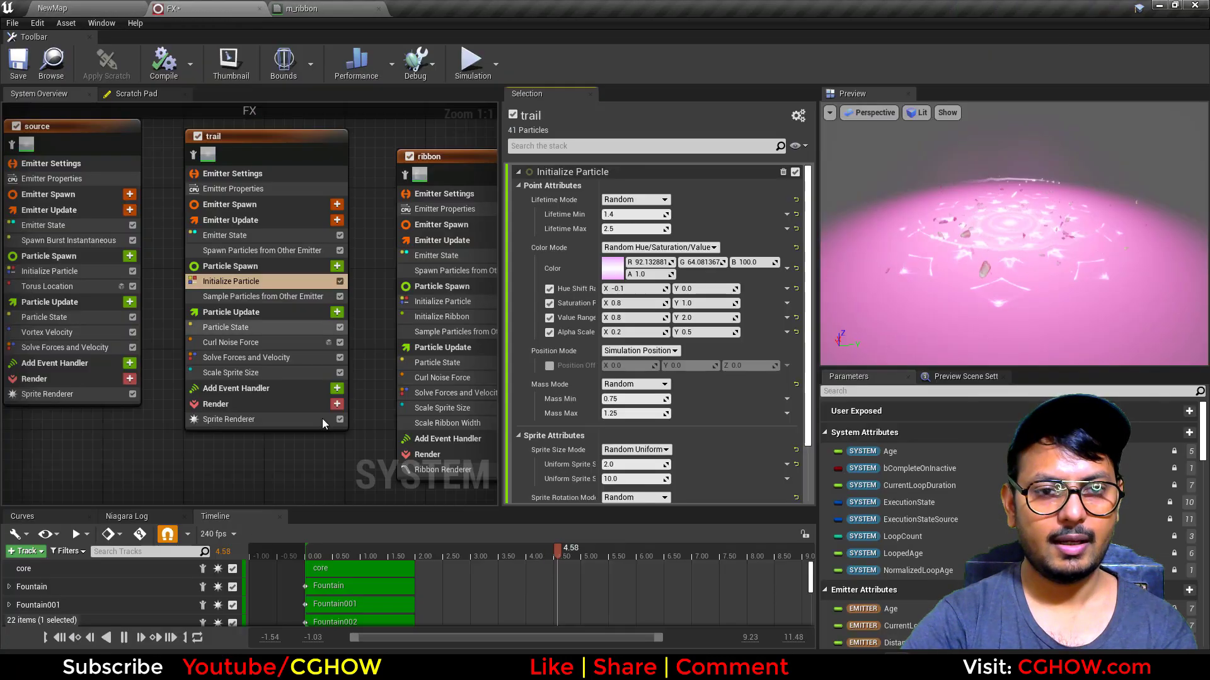
click(245, 342)
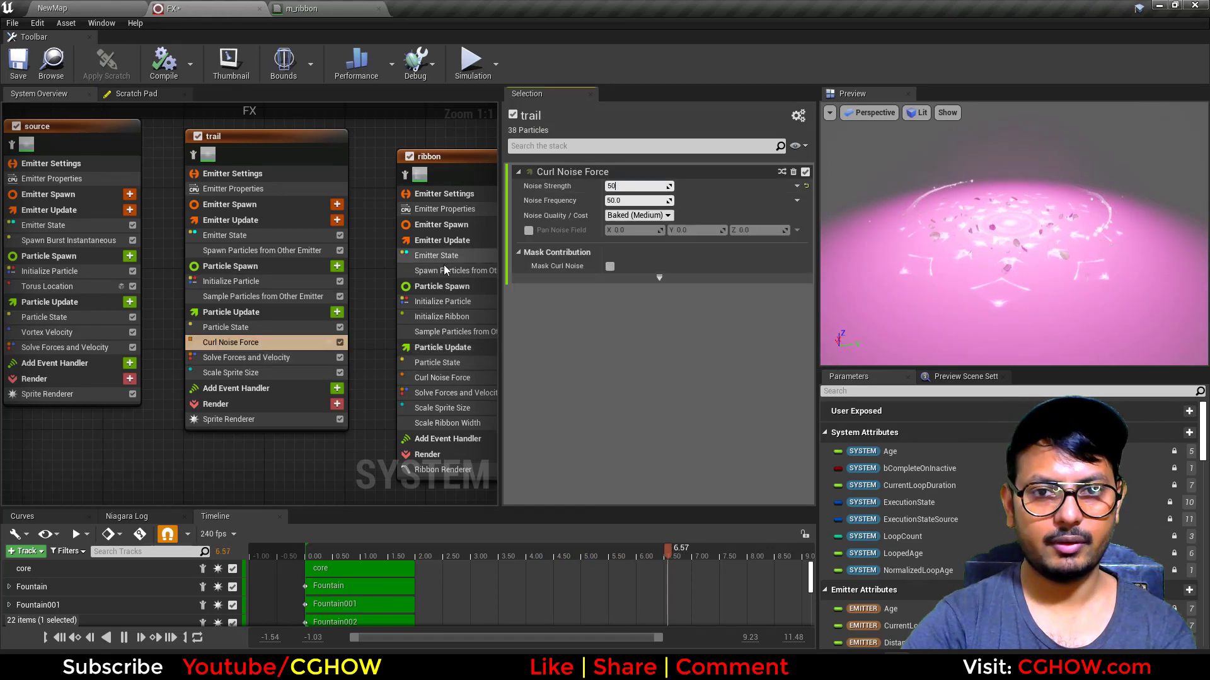
click(252, 251)
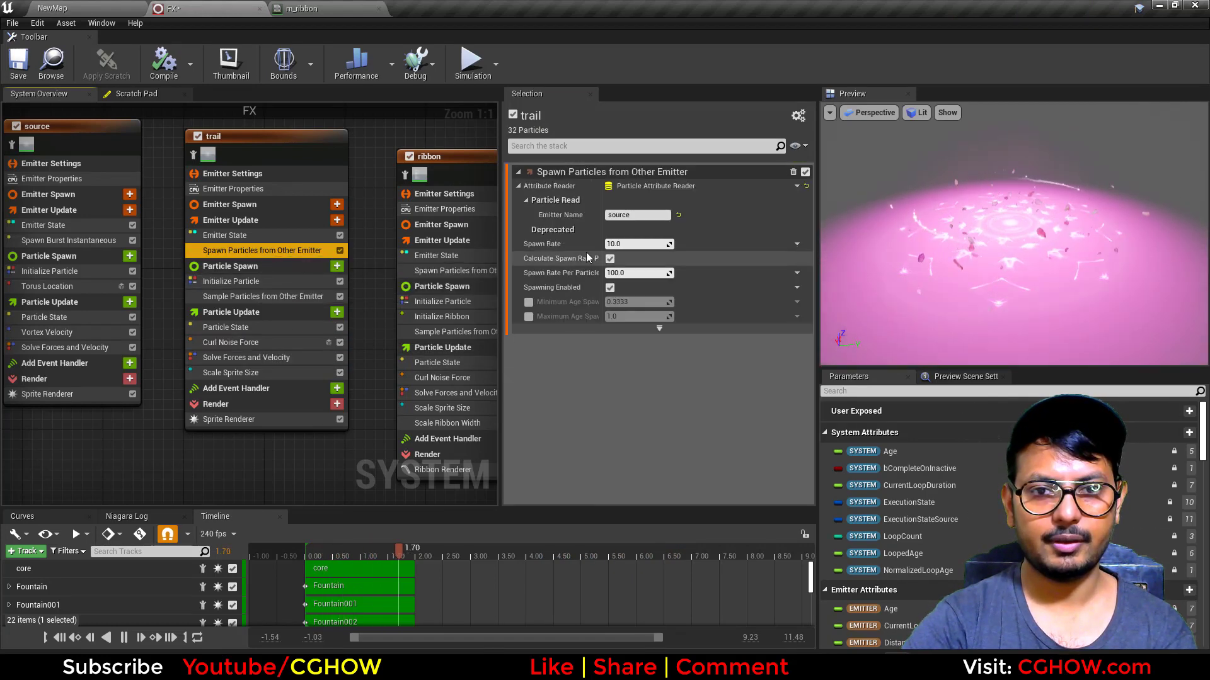
click(623, 242)
text(50)
key(Return)
Preview the effect in the NewMap level in game view, and save the modified FX asset
click(101, 9)
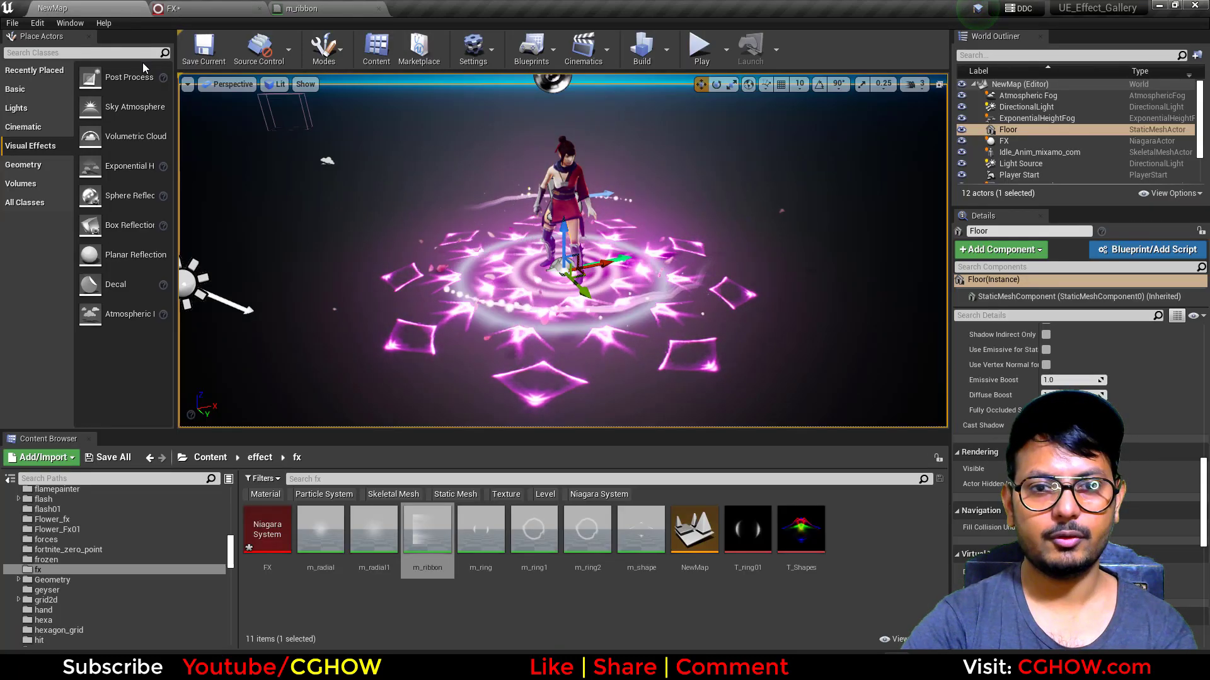
scroll(411, 272, down, 3)
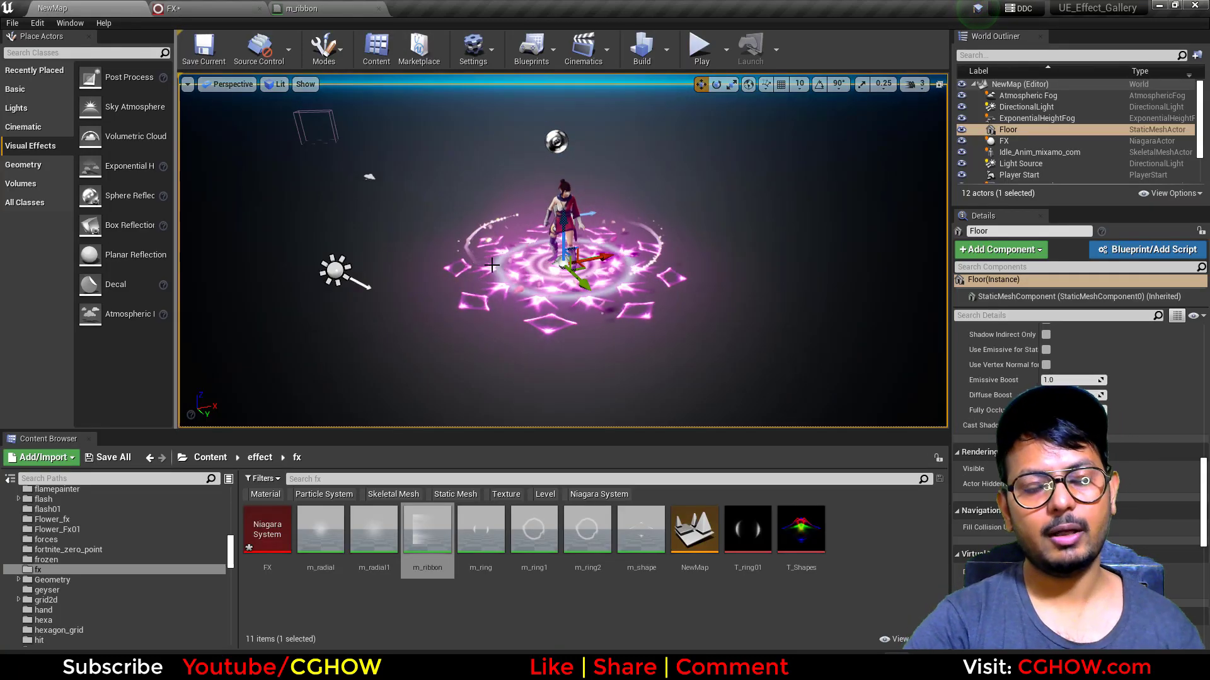
scroll(411, 272, up, 1)
key(g)
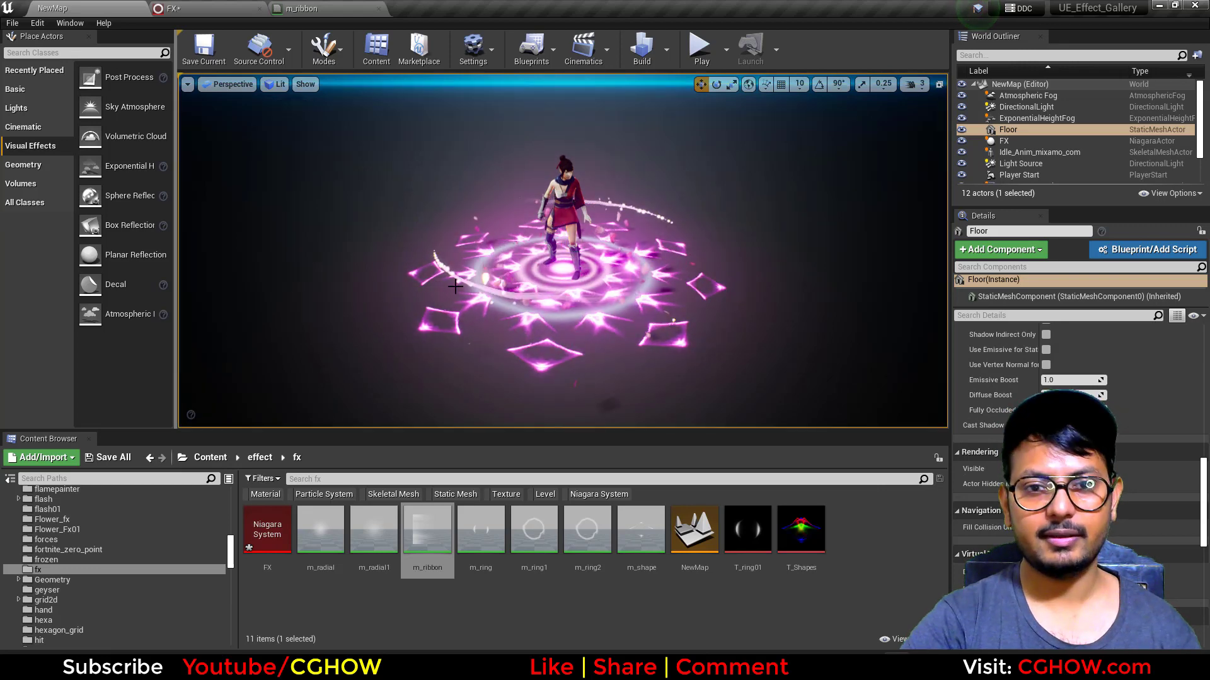
middle_drag(465, 339, 482, 344)
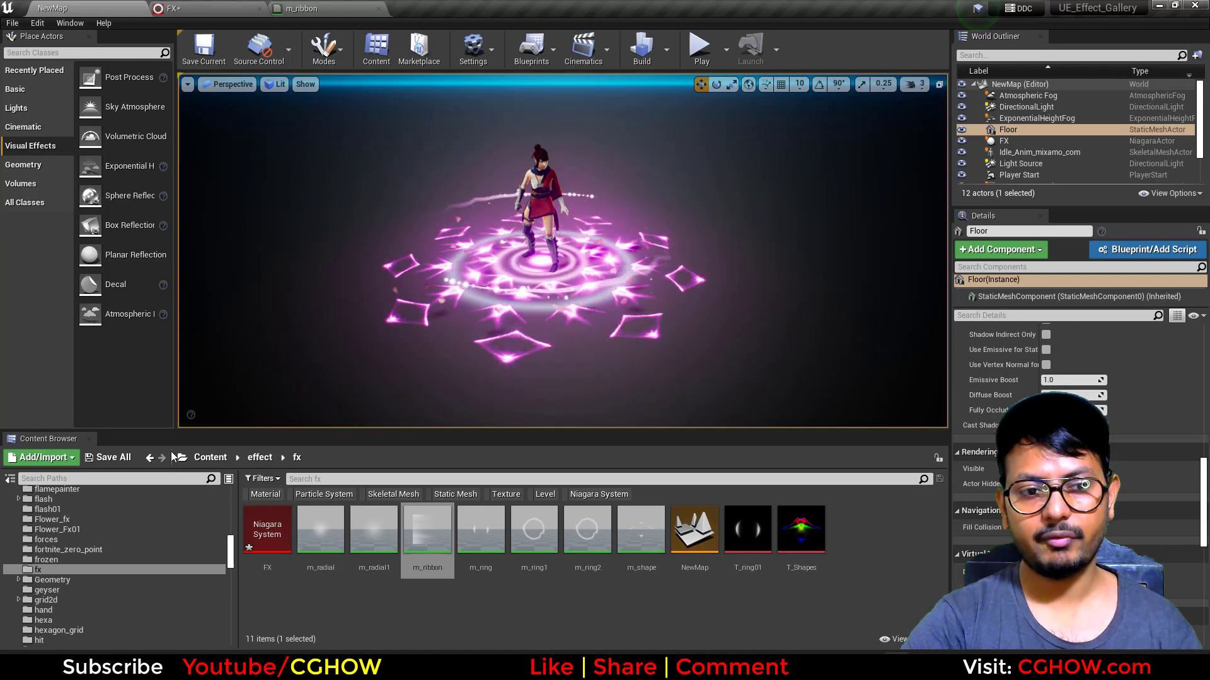
click(109, 457)
click(718, 447)
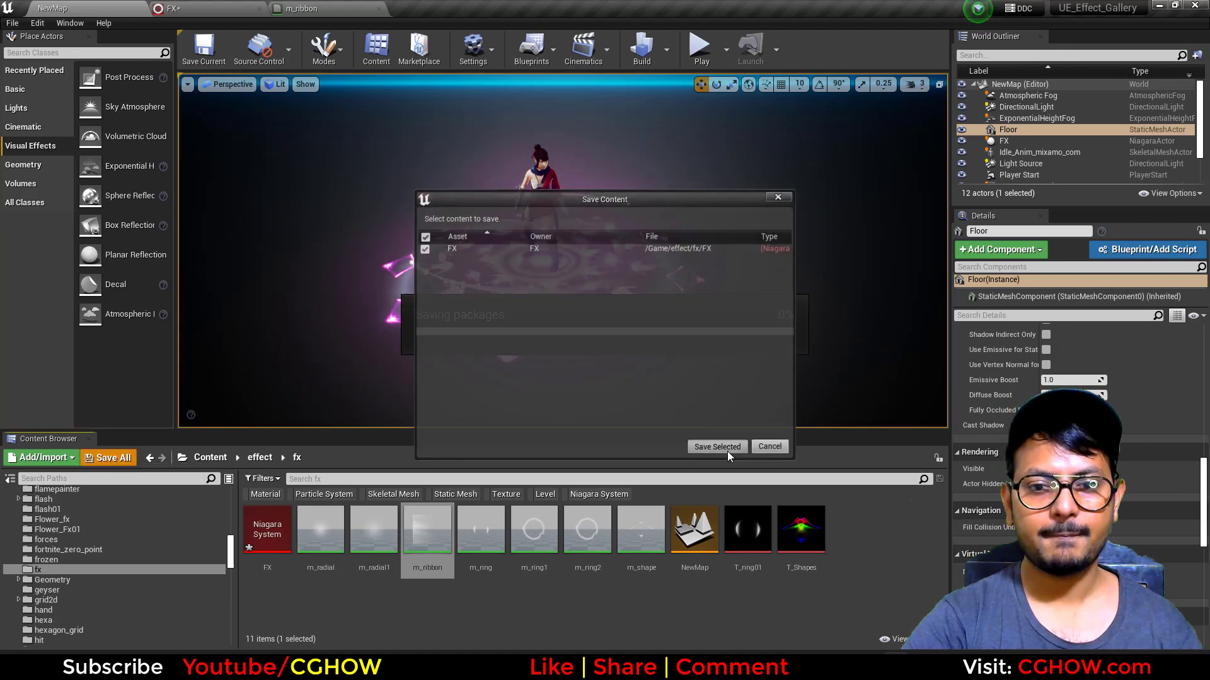
Open the T_Shapes texture and examine its red, green and blue channels separately, finishing with blue alone, and close it
double_click(801, 536)
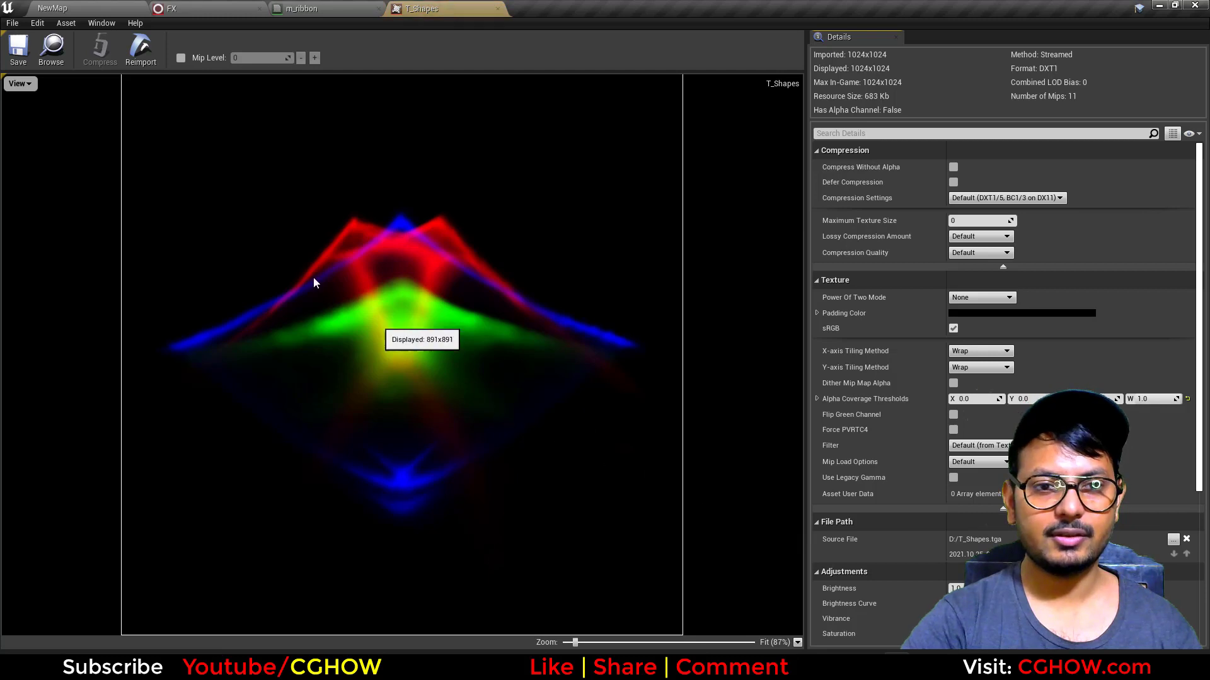
click(19, 84)
click(8, 137)
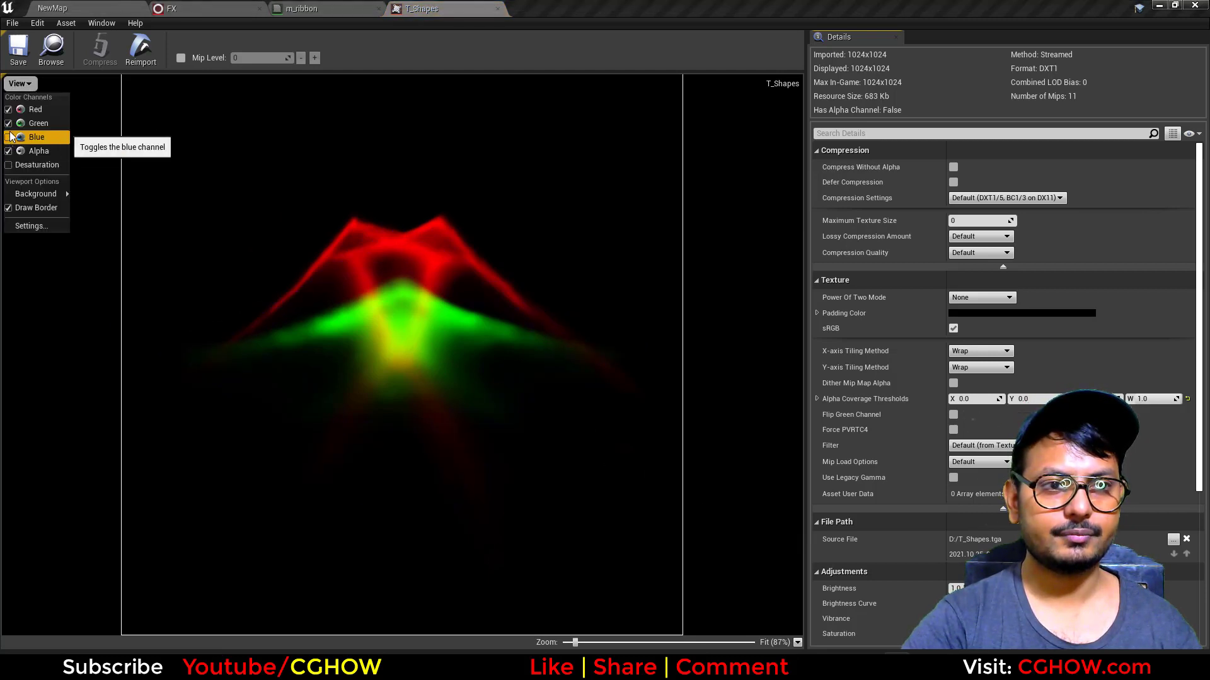
click(8, 123)
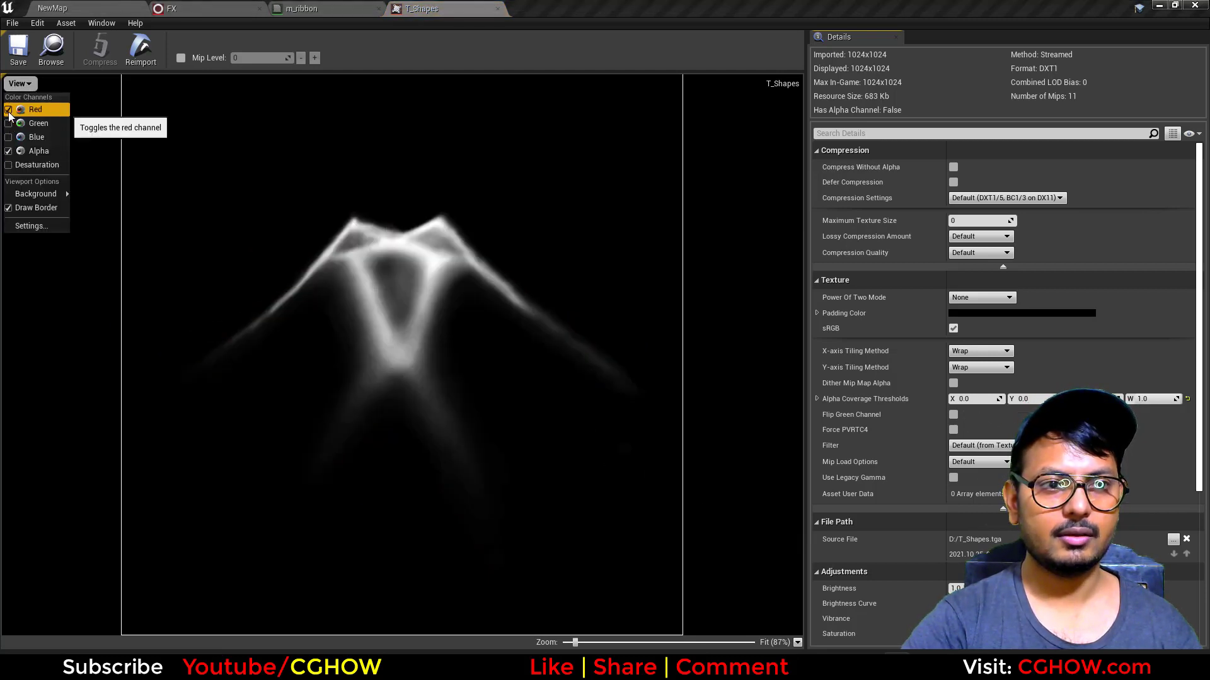
click(8, 110)
click(8, 123)
click(8, 123)
click(8, 136)
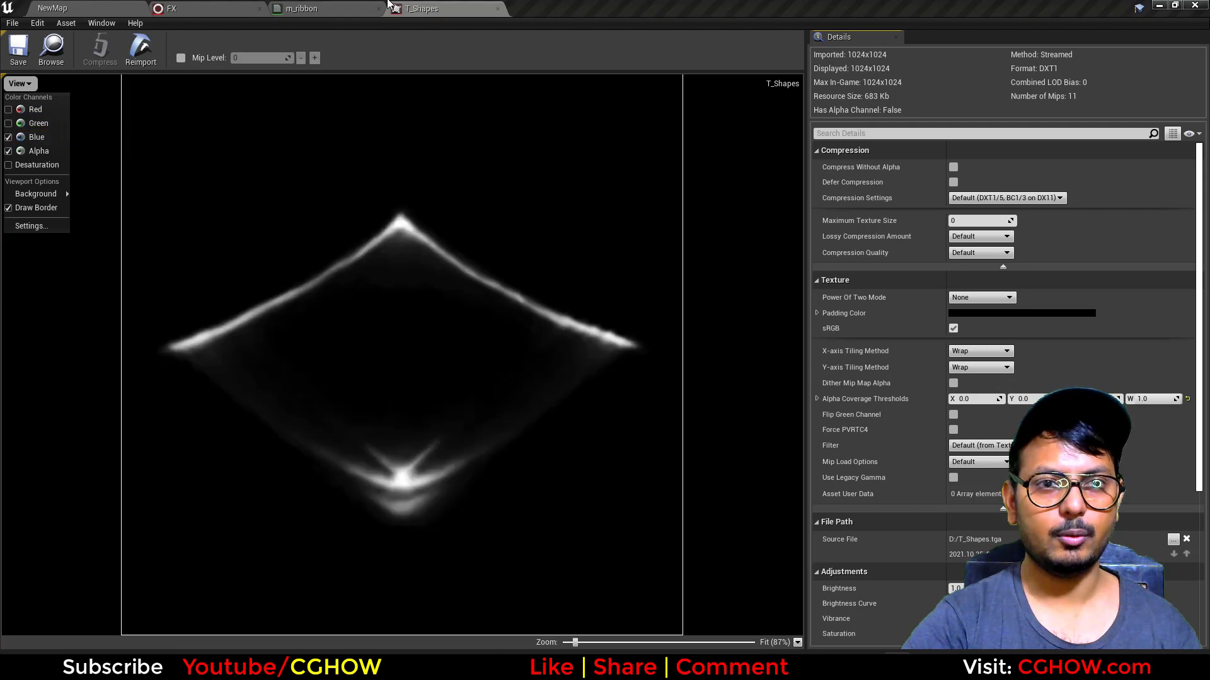
click(498, 8)
Create a folder named test inside the fx folder and open it
right_click(721, 632)
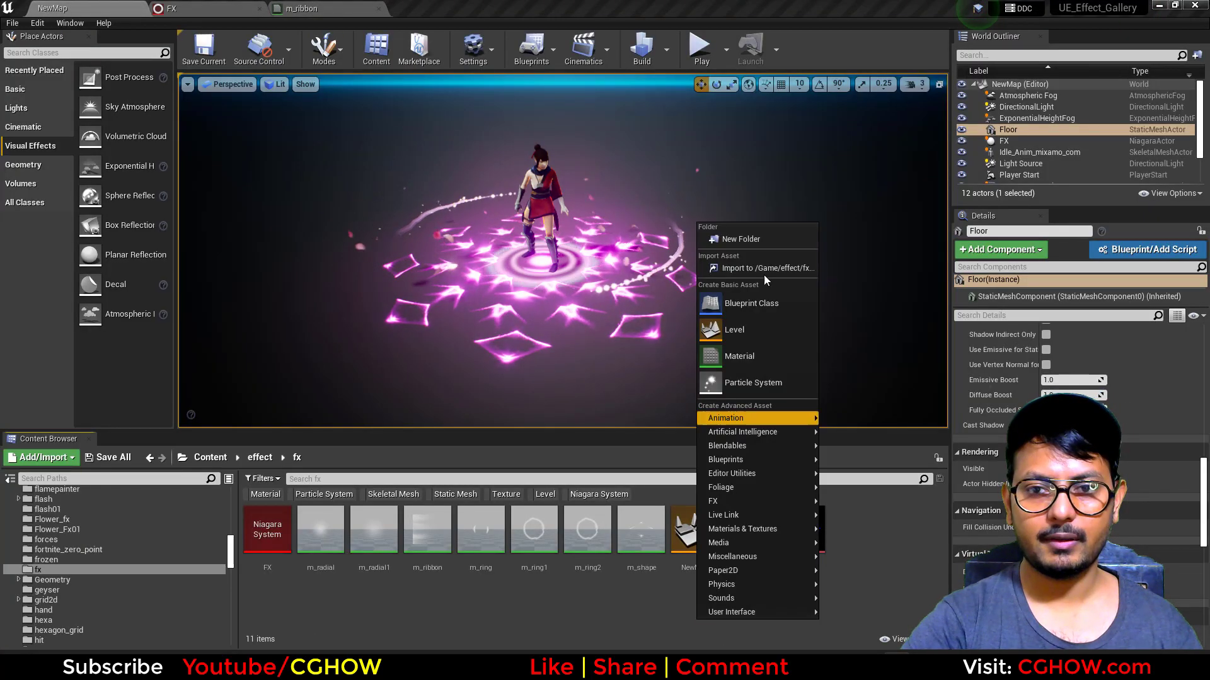
click(750, 240)
text(tes)
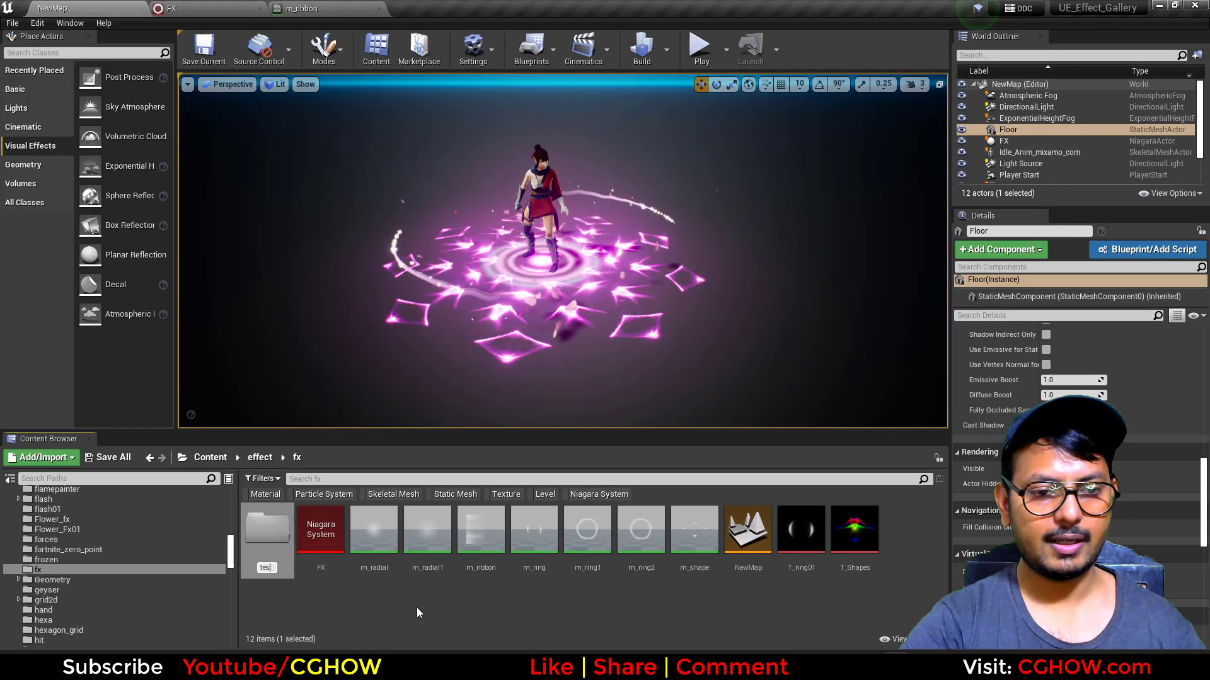
text(t)
key(Return)
key(Return)
Create a material named m_test_shape in the test folder and open it for editing
right_click(331, 555)
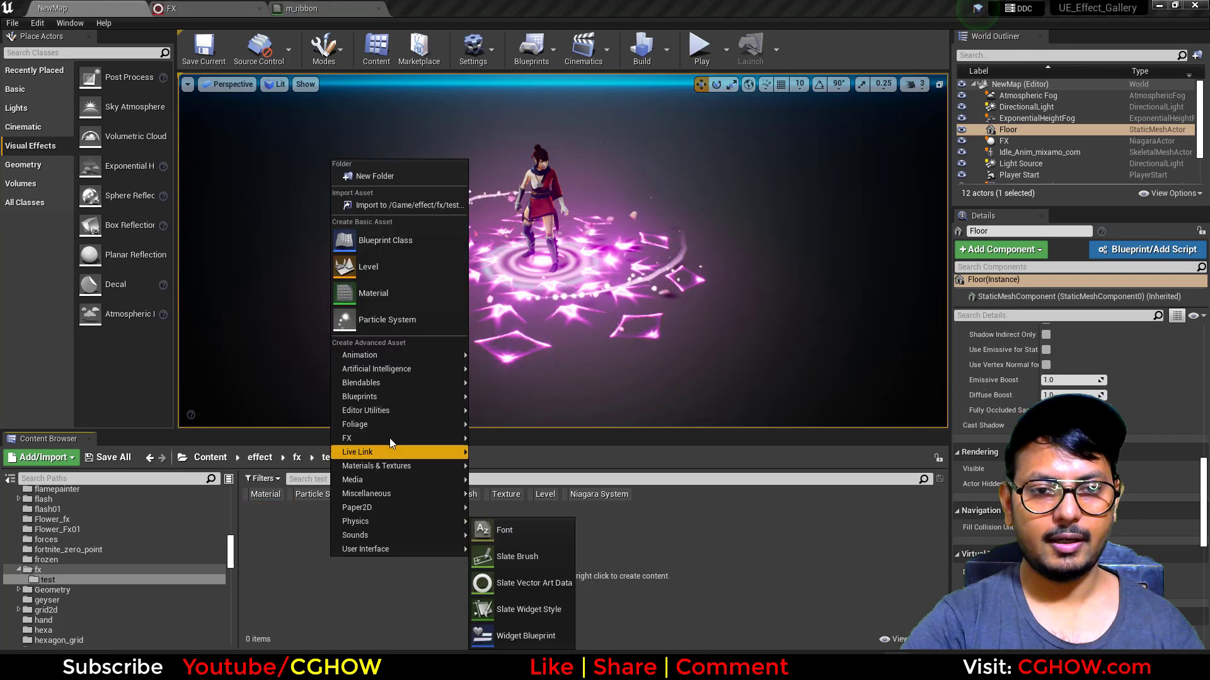
click(391, 294)
text(m)
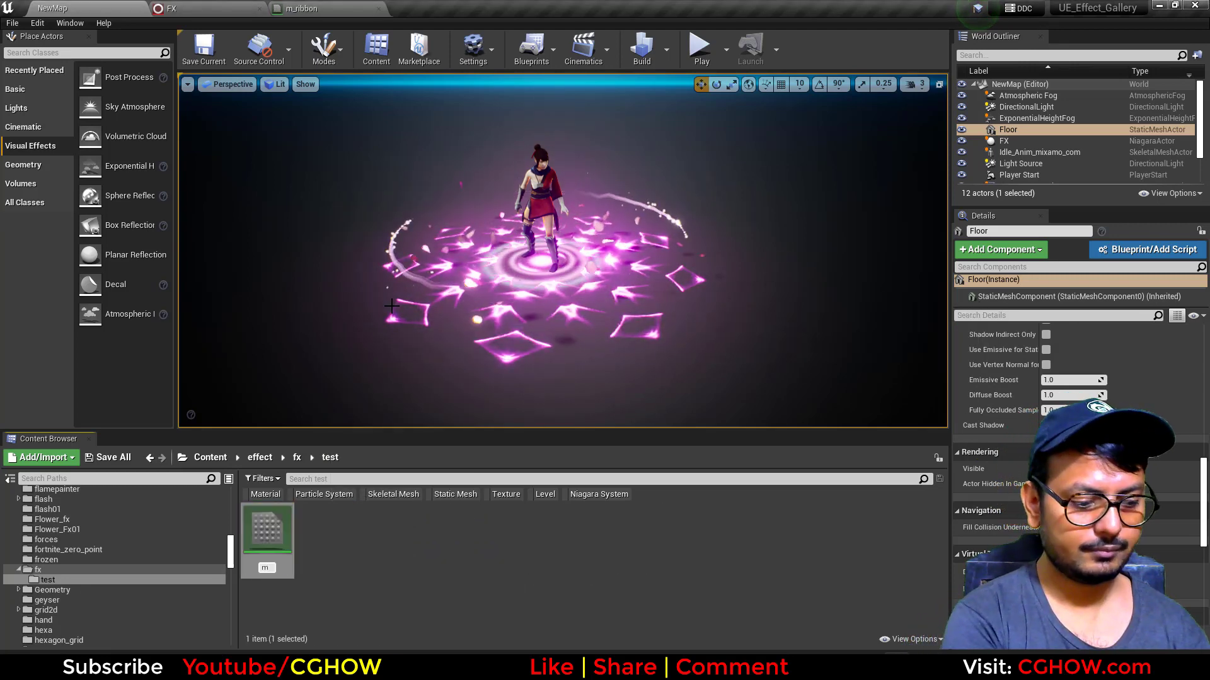
text(_test_shape)
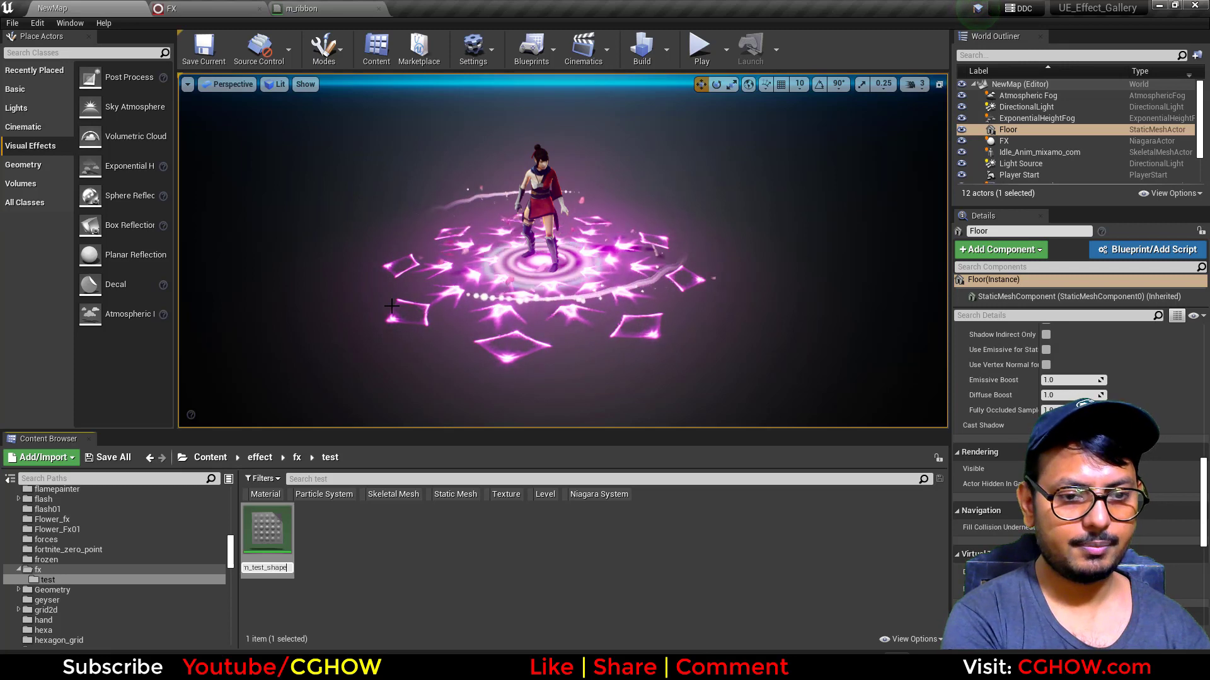
key(Return)
key(Return)
Add the T_Shapes texture from the fx folder to m_test_shape as a Texture Sample and preview the material on a plane
click(86, 9)
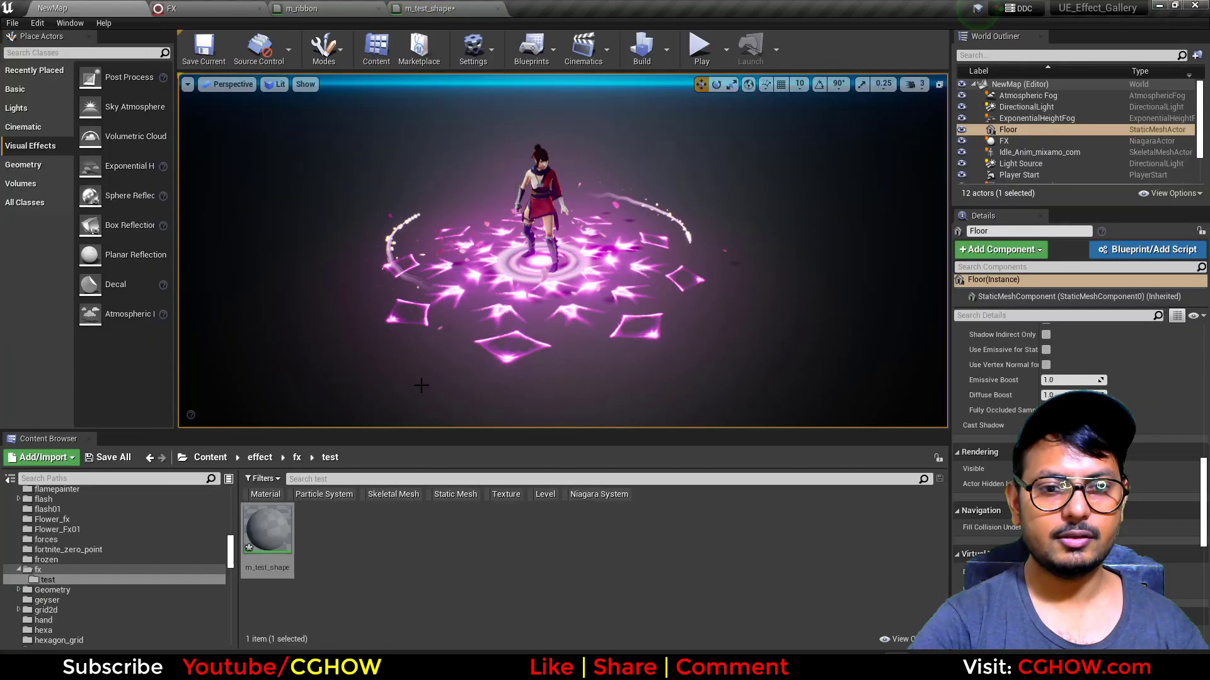
click(38, 570)
drag(855, 529, 564, 406)
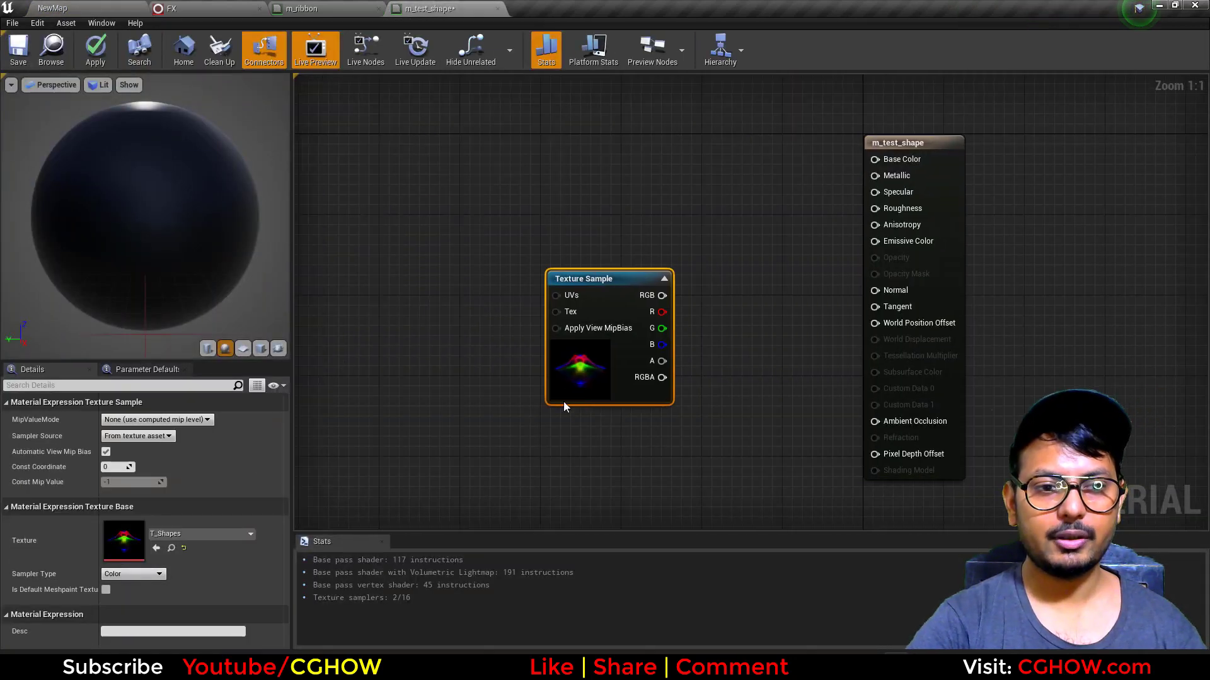
click(240, 349)
click(74, 8)
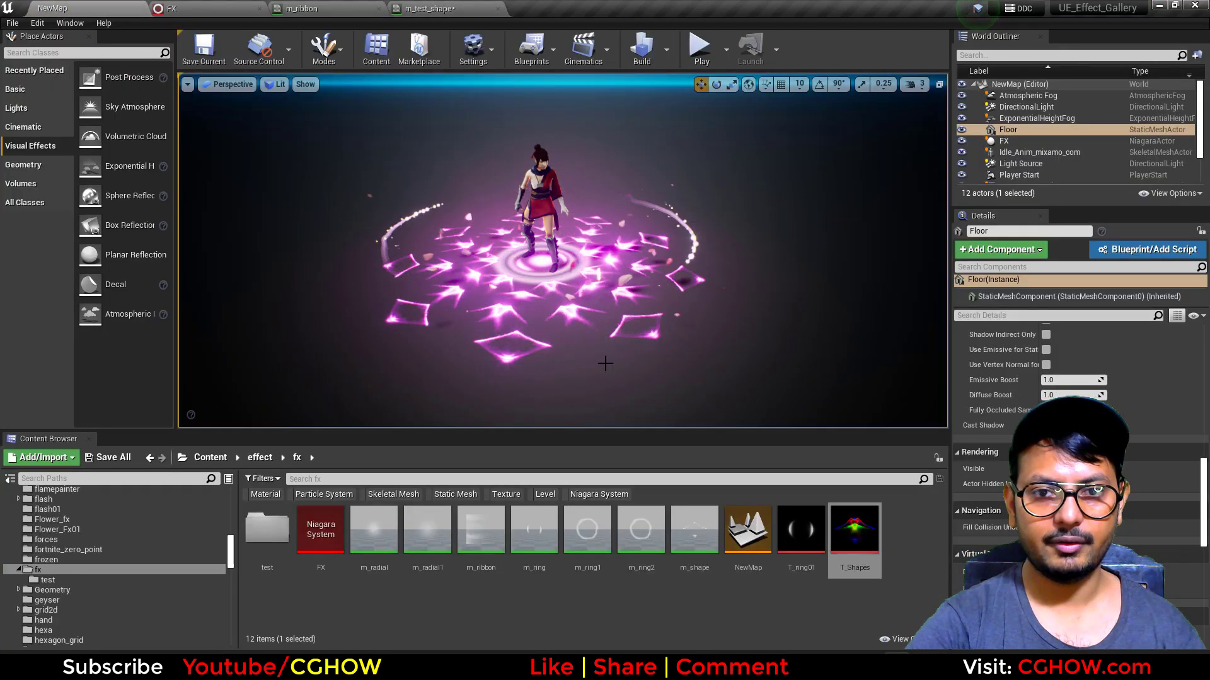
click(438, 9)
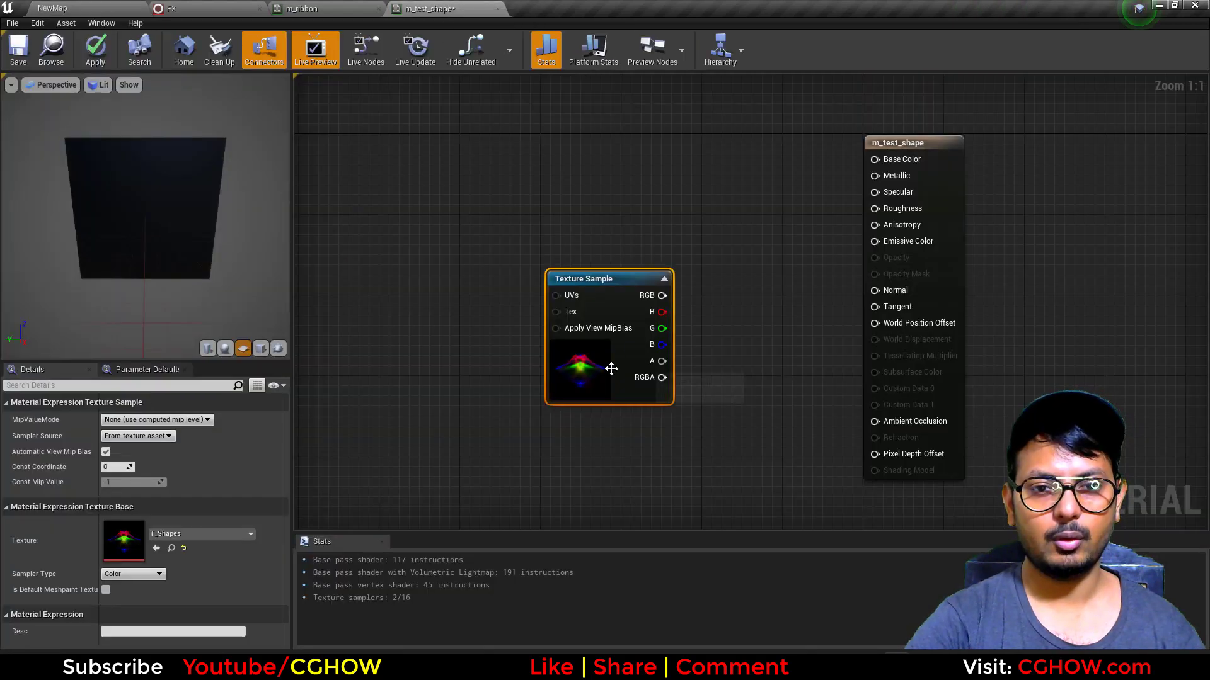
drag(611, 369, 436, 390)
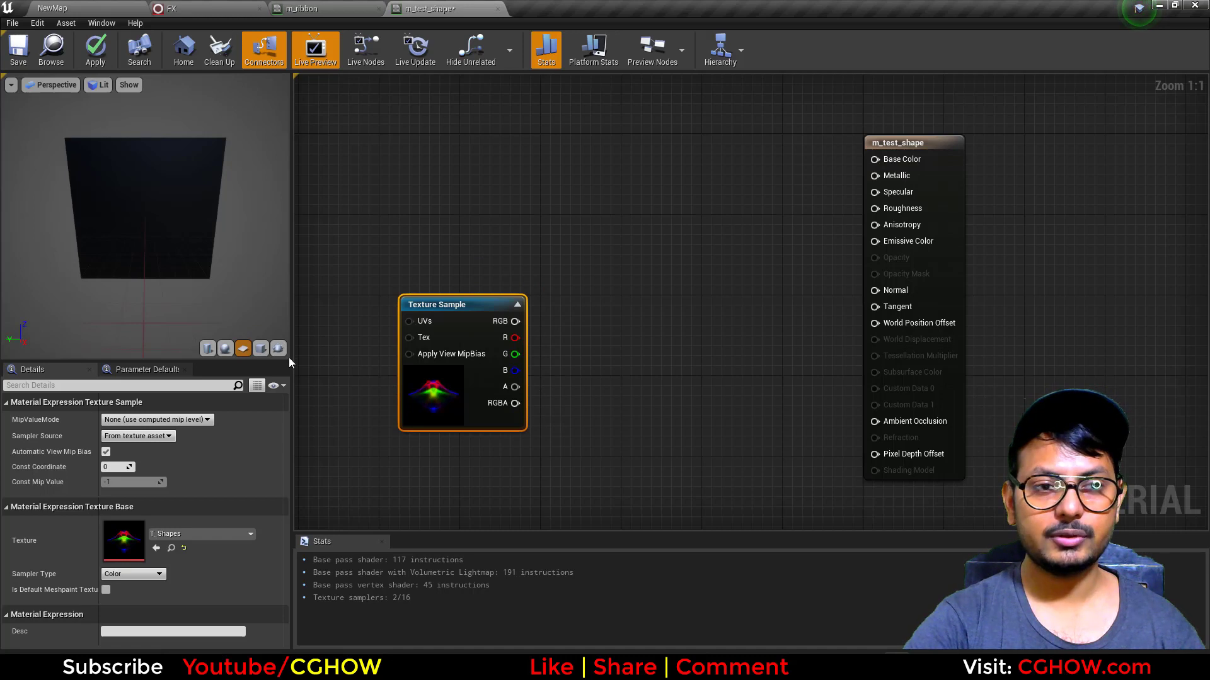
drag(191, 301, 184, 282)
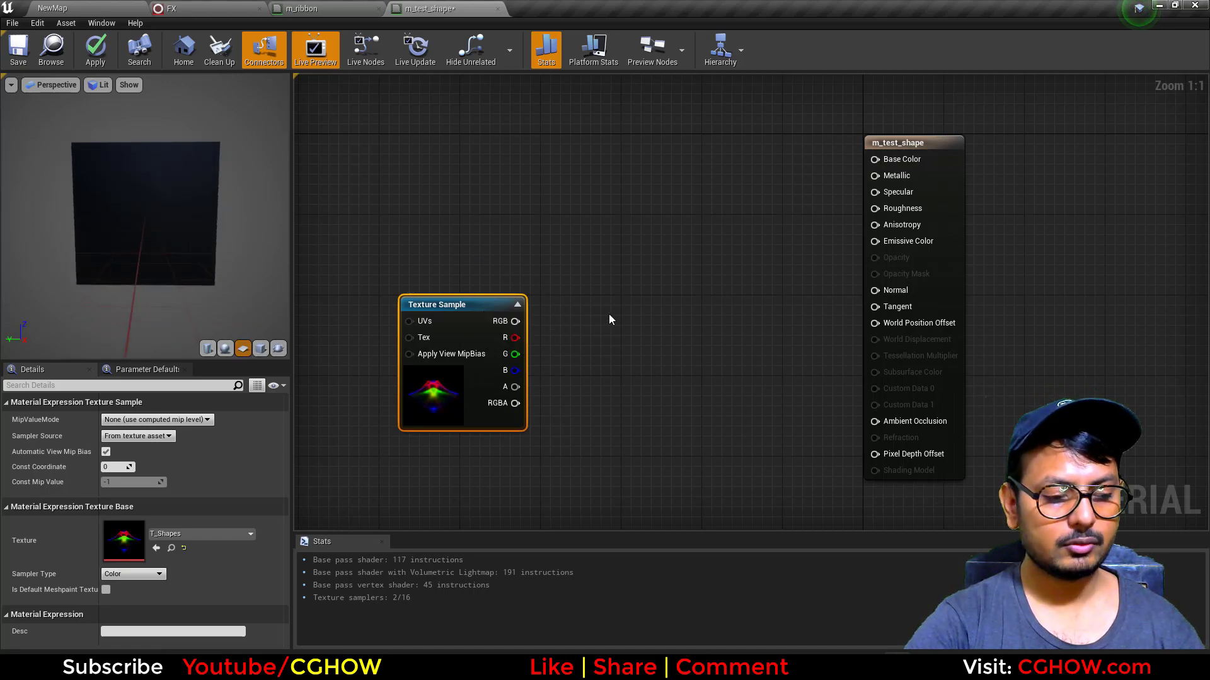
Add an If node and connect the texture's R, G and B outputs to A > B, A == B and A < B
click(624, 304)
click(600, 272)
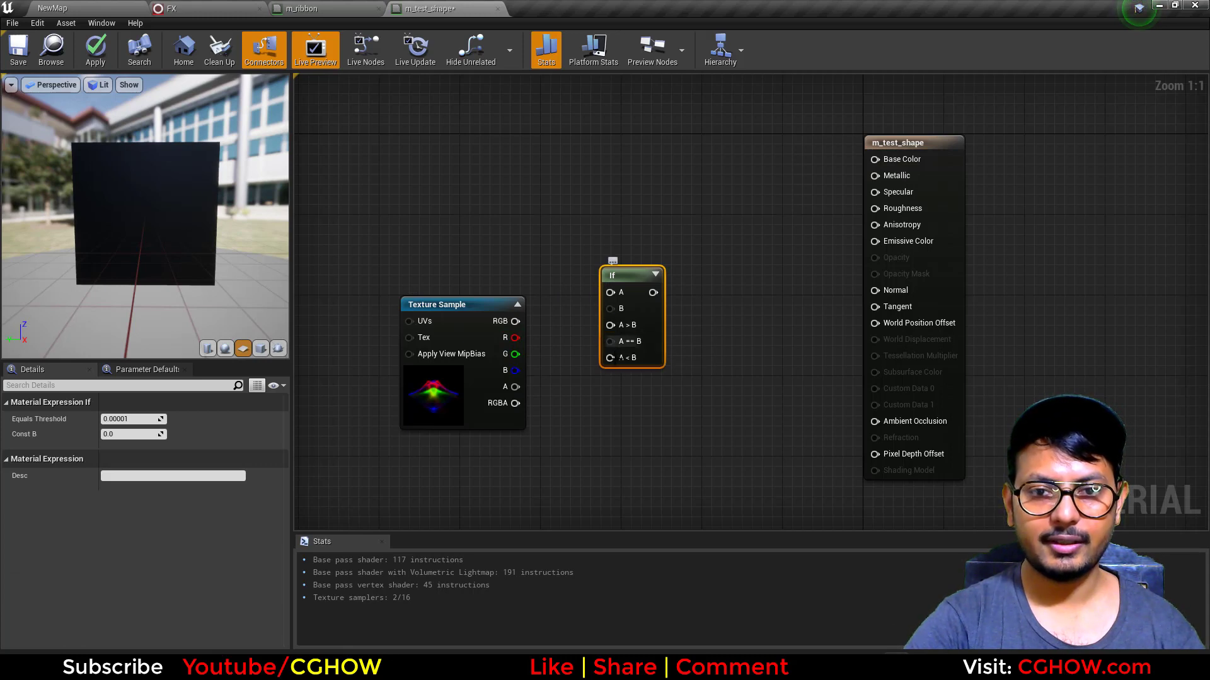
drag(620, 325, 617, 326)
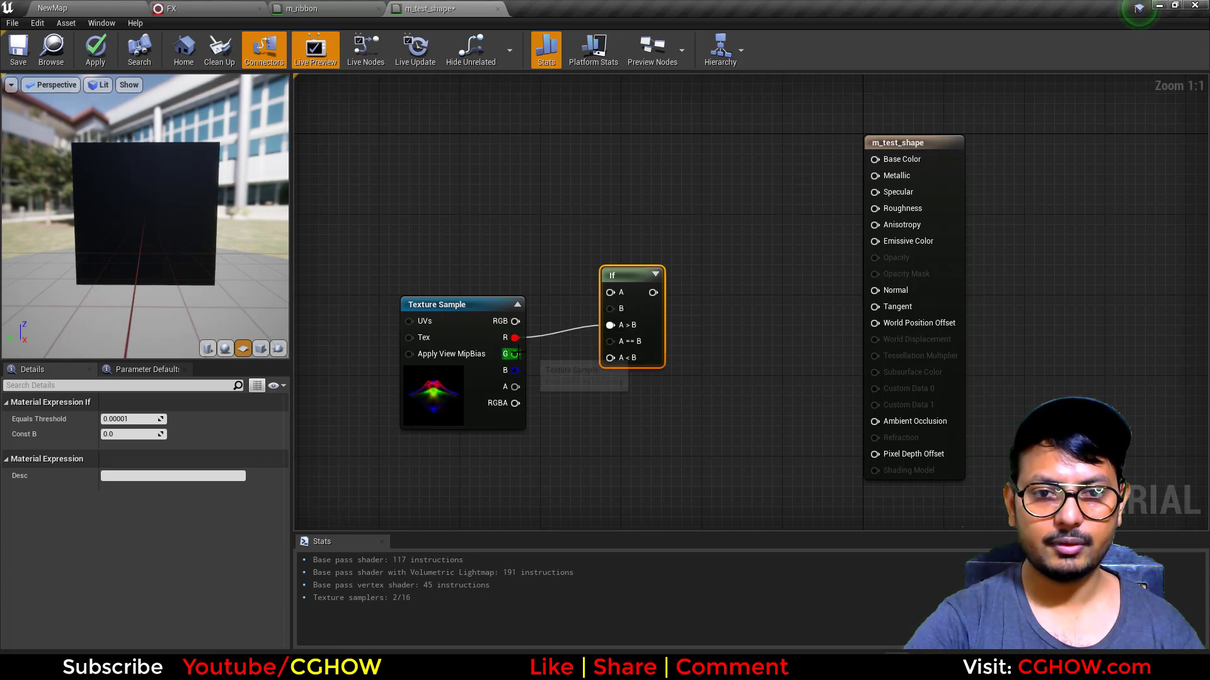
drag(514, 354, 465, 371)
right_drag(522, 380, 521, 428)
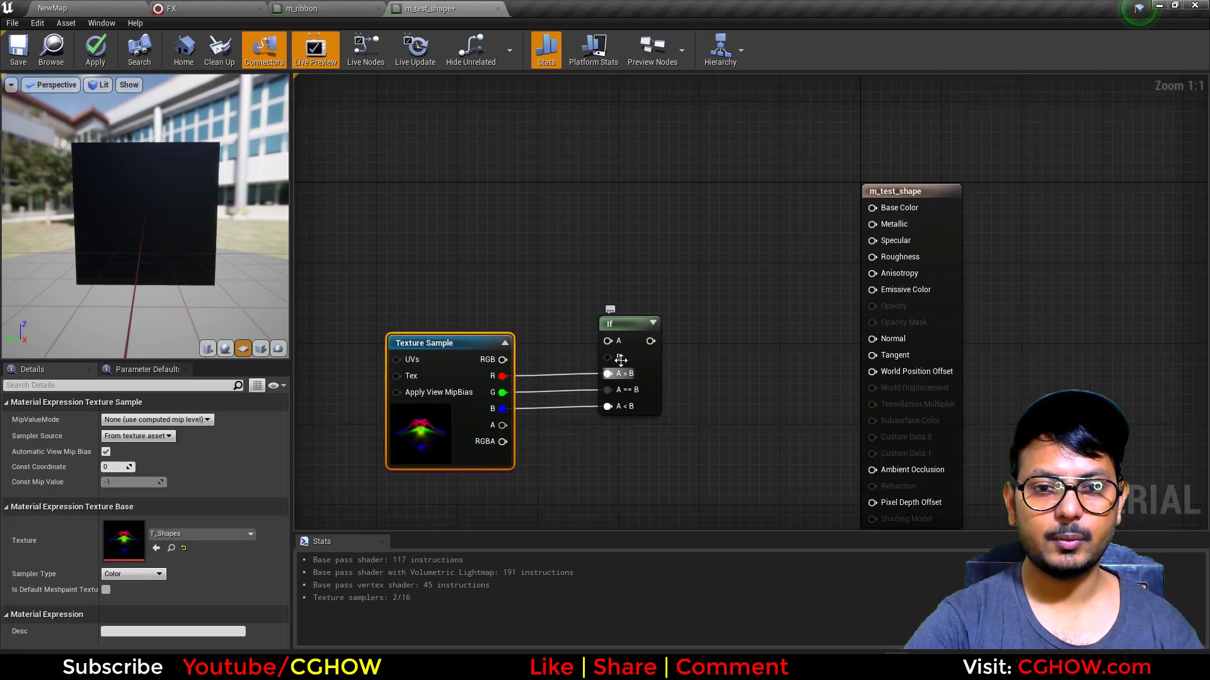
Add a Constant node with value 0.5 and connect it to the If node's A input
click(514, 255)
drag(530, 267, 607, 340)
click(124, 421)
text(.5)
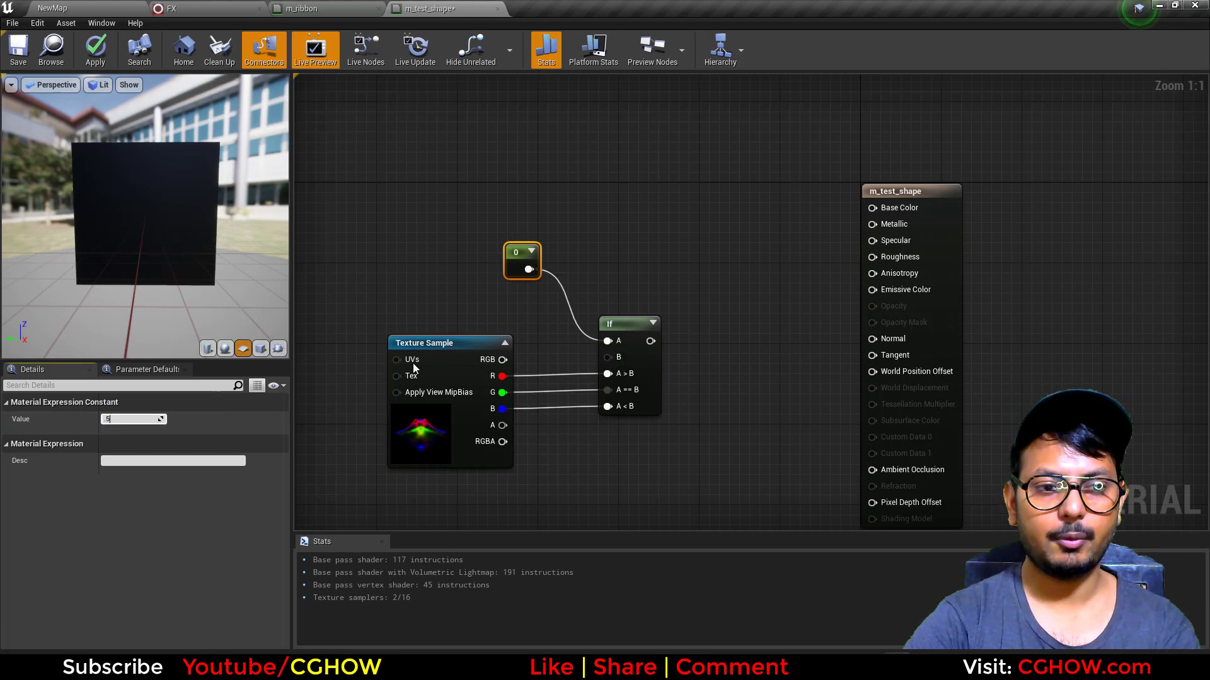
key(Return)
drag(514, 258, 537, 247)
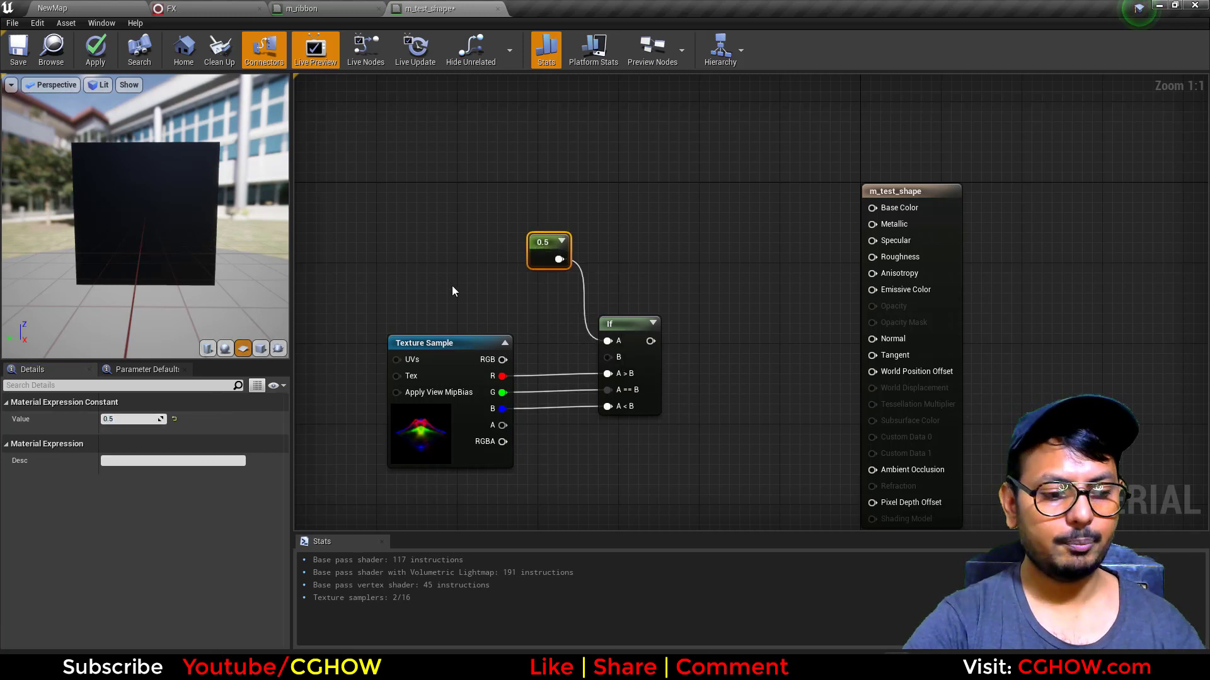
Add a Dynamic Parameter node, connect its first output to the If node's B input, and name that parameter texture
right_click(399, 227)
text(dyn)
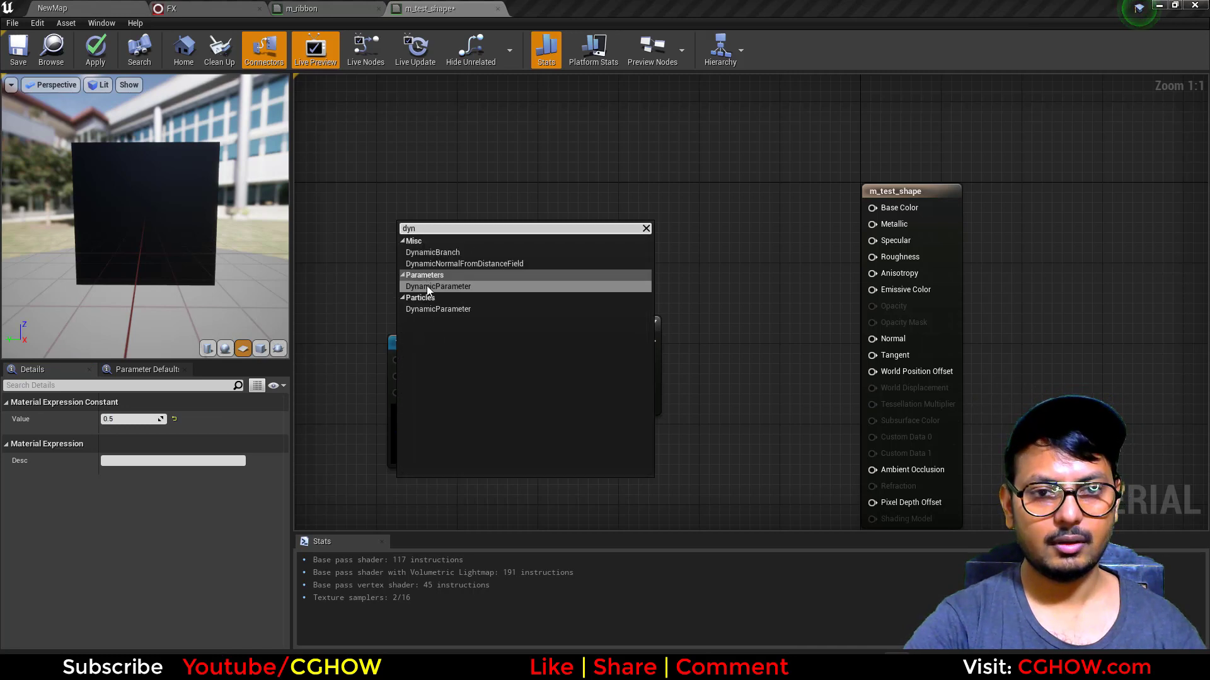
click(426, 286)
drag(489, 254, 607, 357)
drag(412, 290, 382, 303)
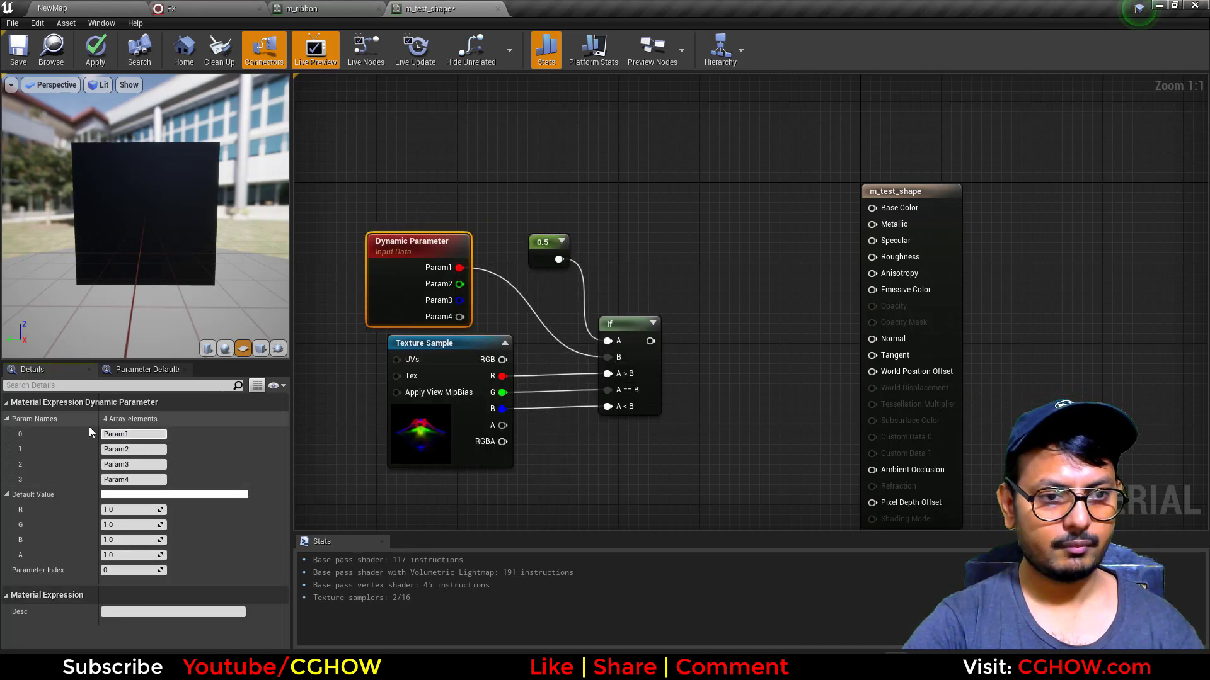
text(text)
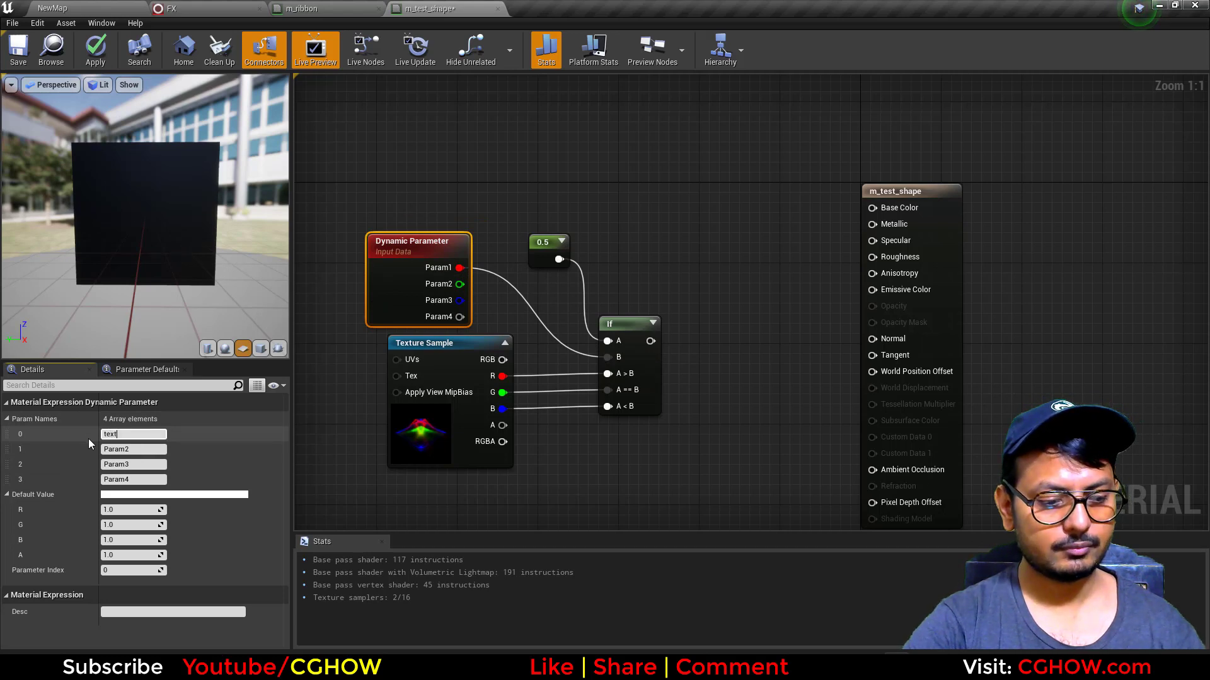
text(ure)
key(Return)
click(495, 325)
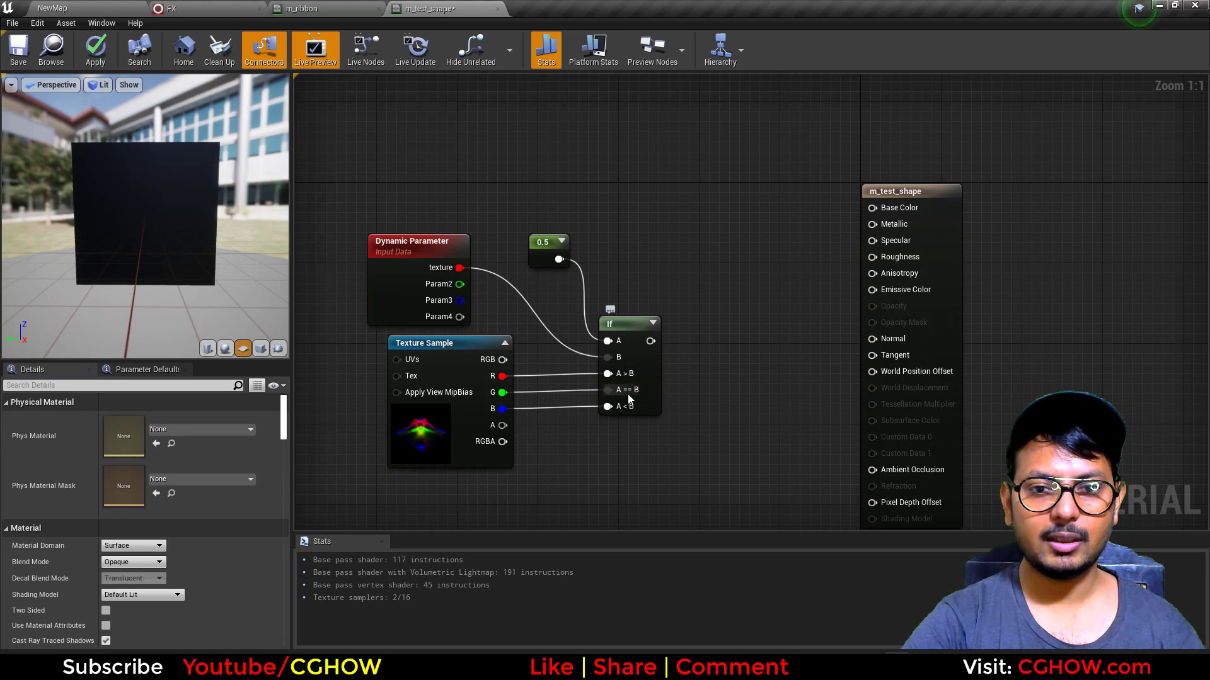
drag(545, 242, 545, 232)
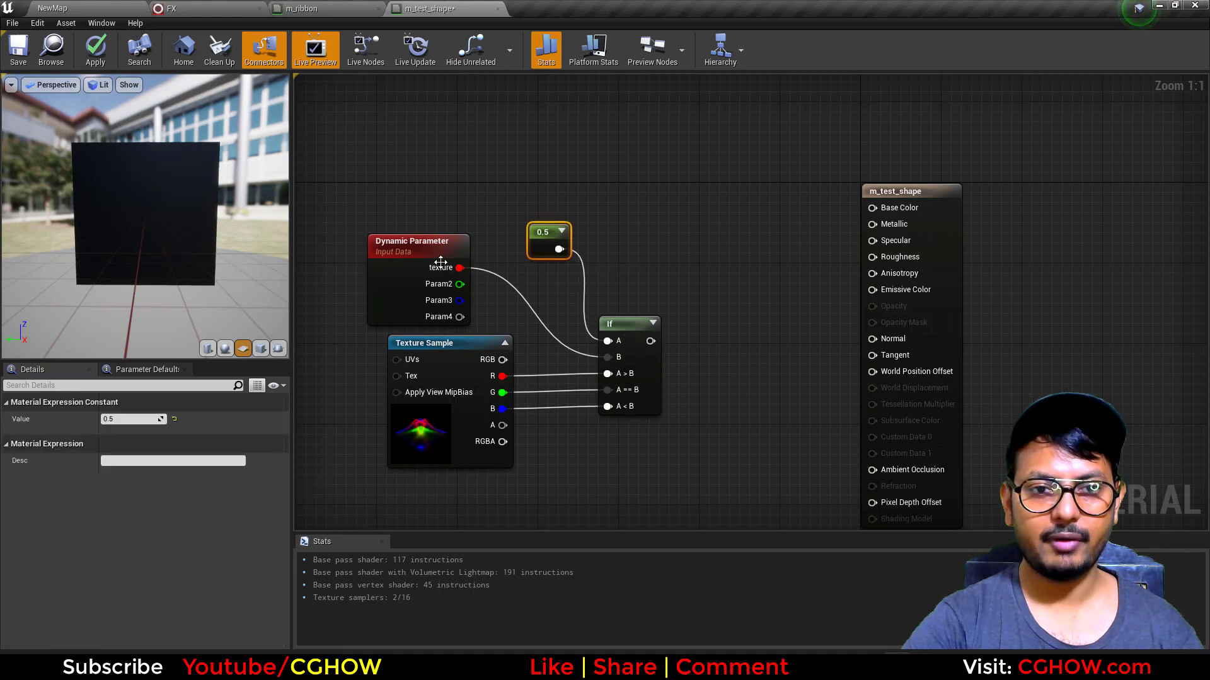
Set the Dynamic Parameter's default R value to 0.5 and connect the If node's output to Emissive Color
click(408, 287)
click(128, 509)
text(.5)
key(Return)
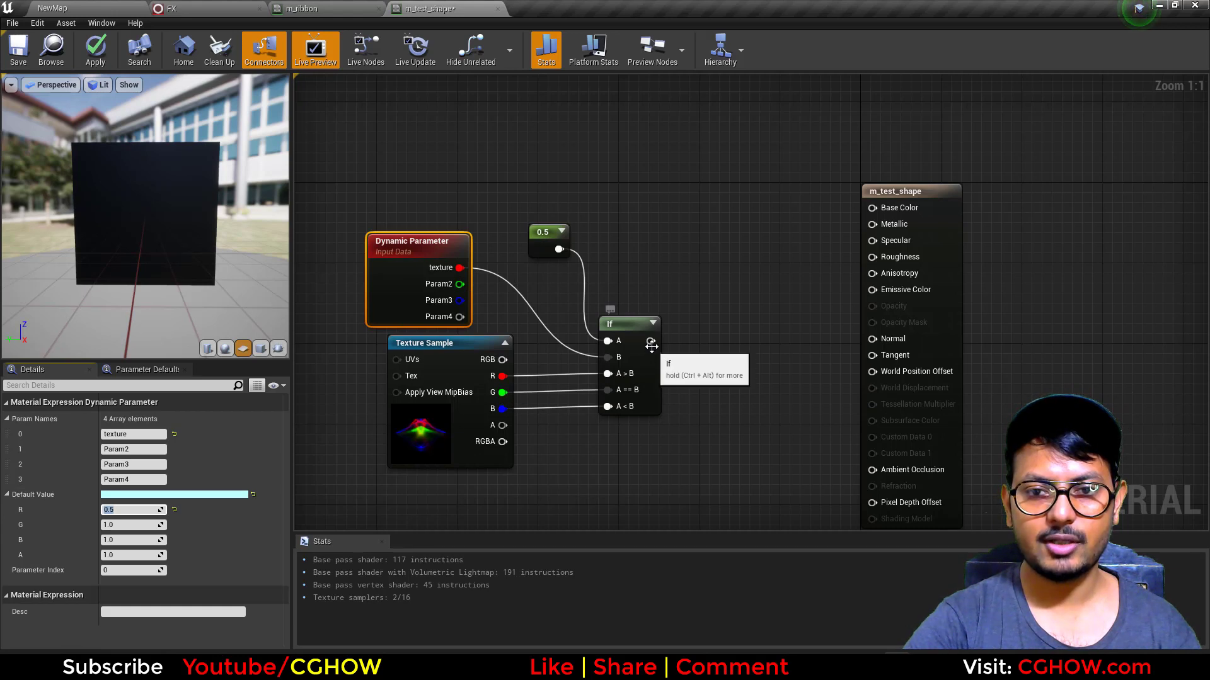
drag(650, 340, 872, 289)
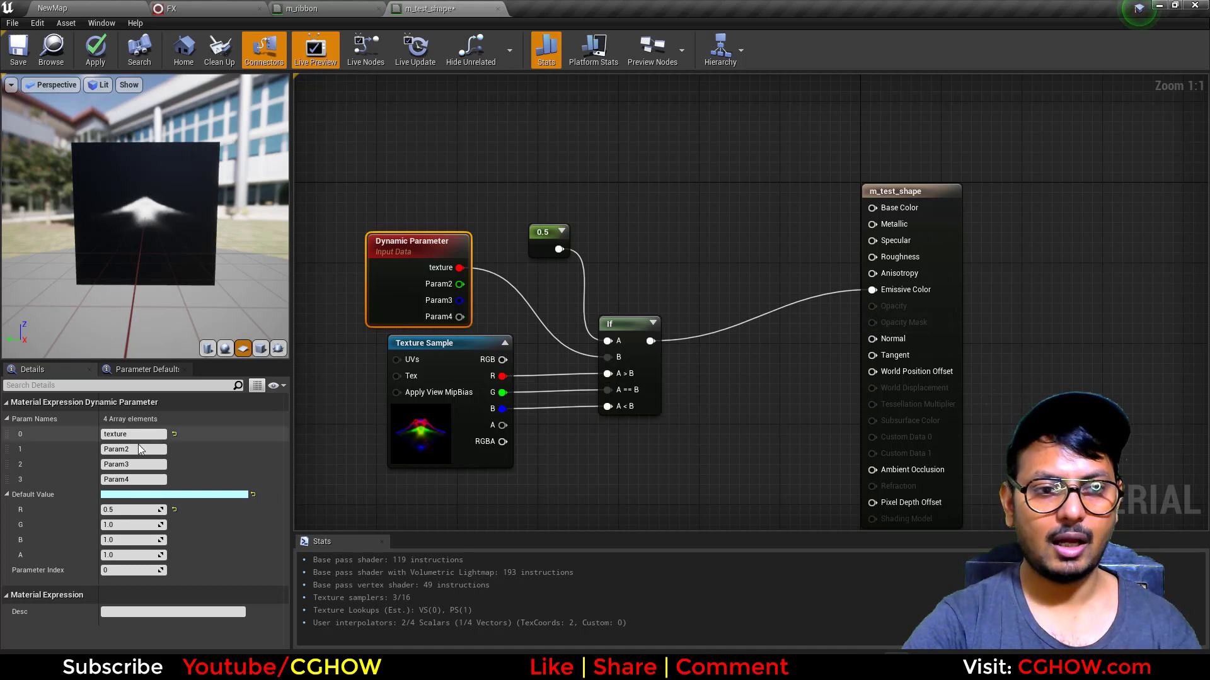
Set the Dynamic Parameter's default R value to 1 to switch the displayed texture channel
click(122, 509)
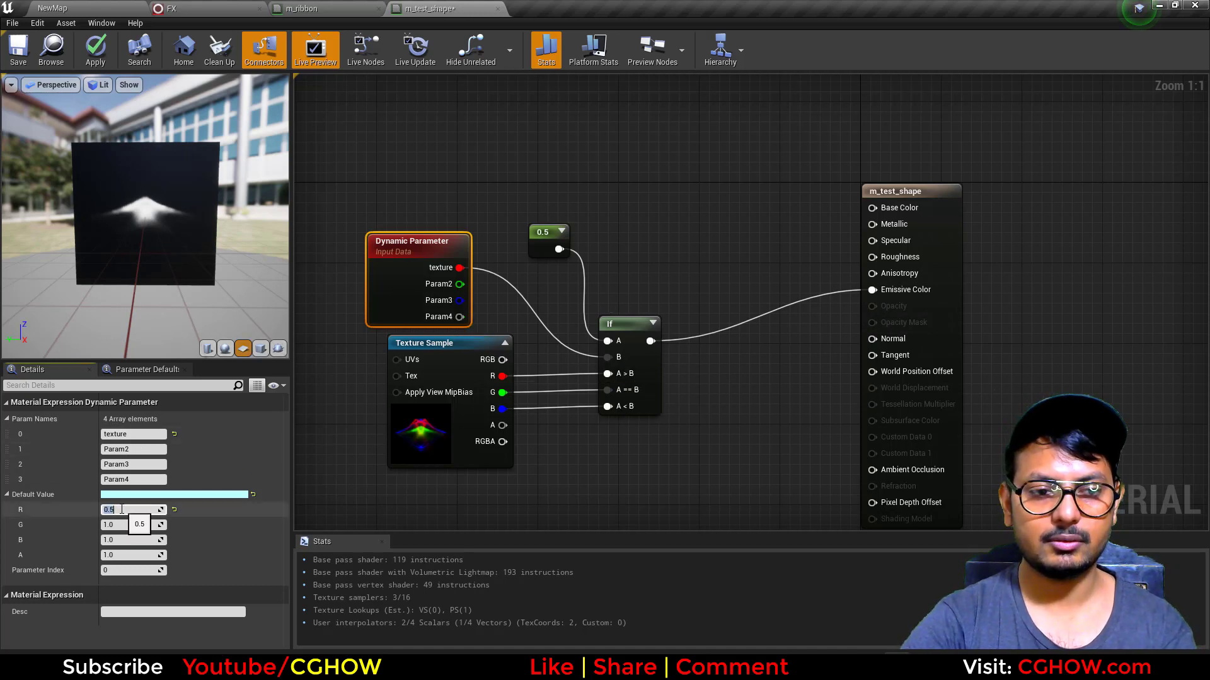
text(1)
key(Return)
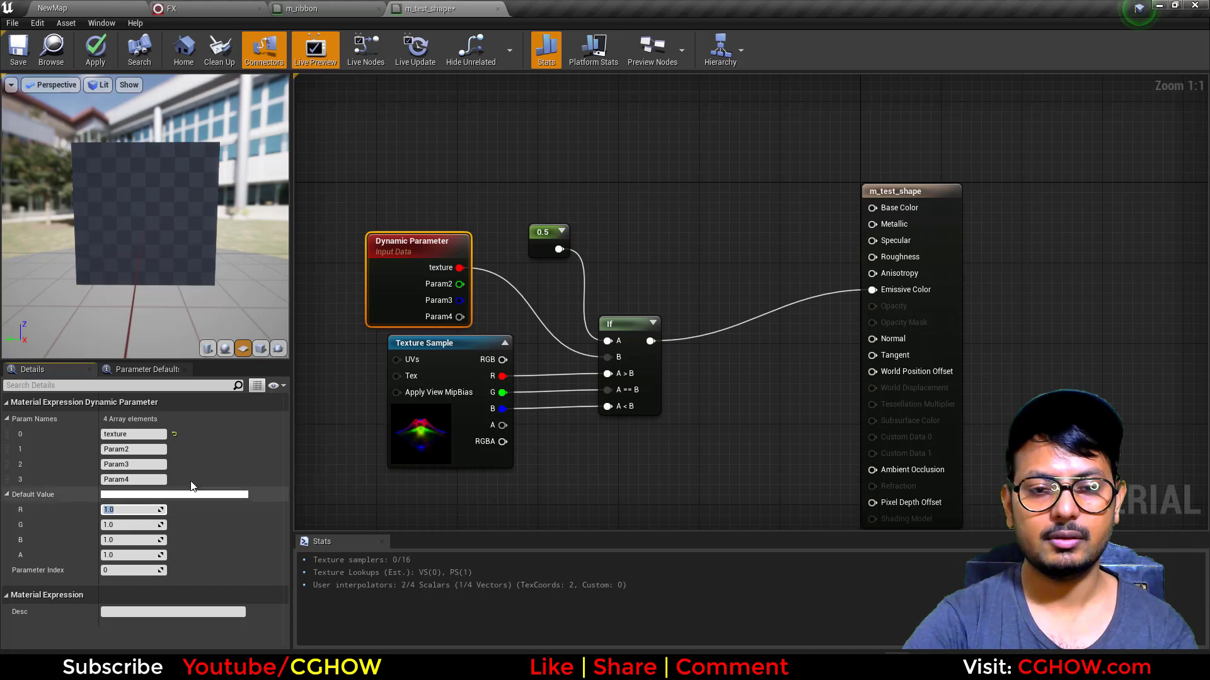
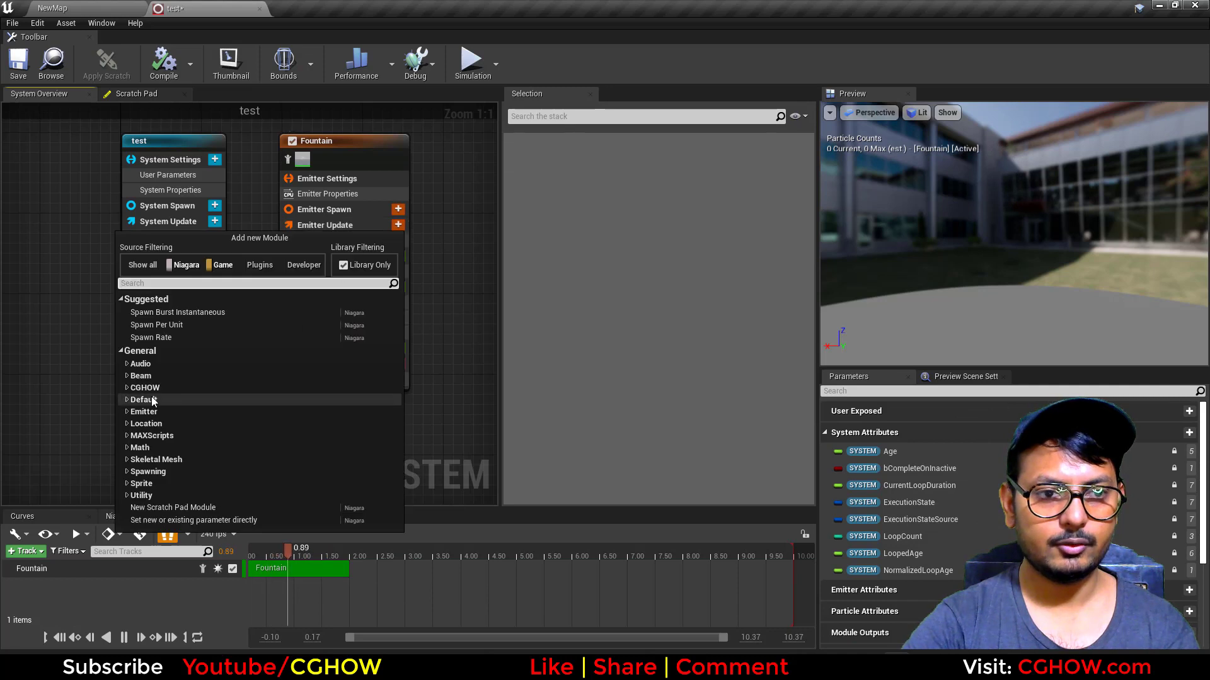
Add Spawn Burst Instantaneous to the Fountain emitter's Emitter Update with a Spawn Count of 10
click(157, 313)
click(621, 188)
text(10)
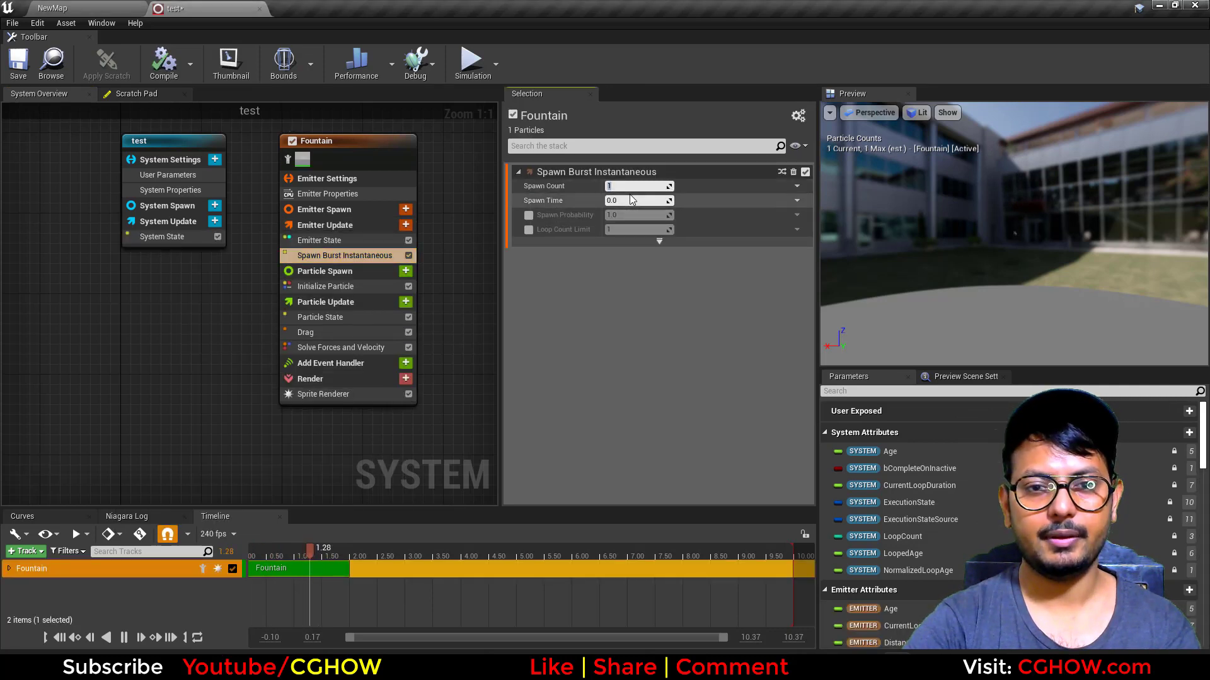
key(Return)
Set the Fountain's Initialize Particle sprite size mode to Uniform with a size of 100
click(339, 289)
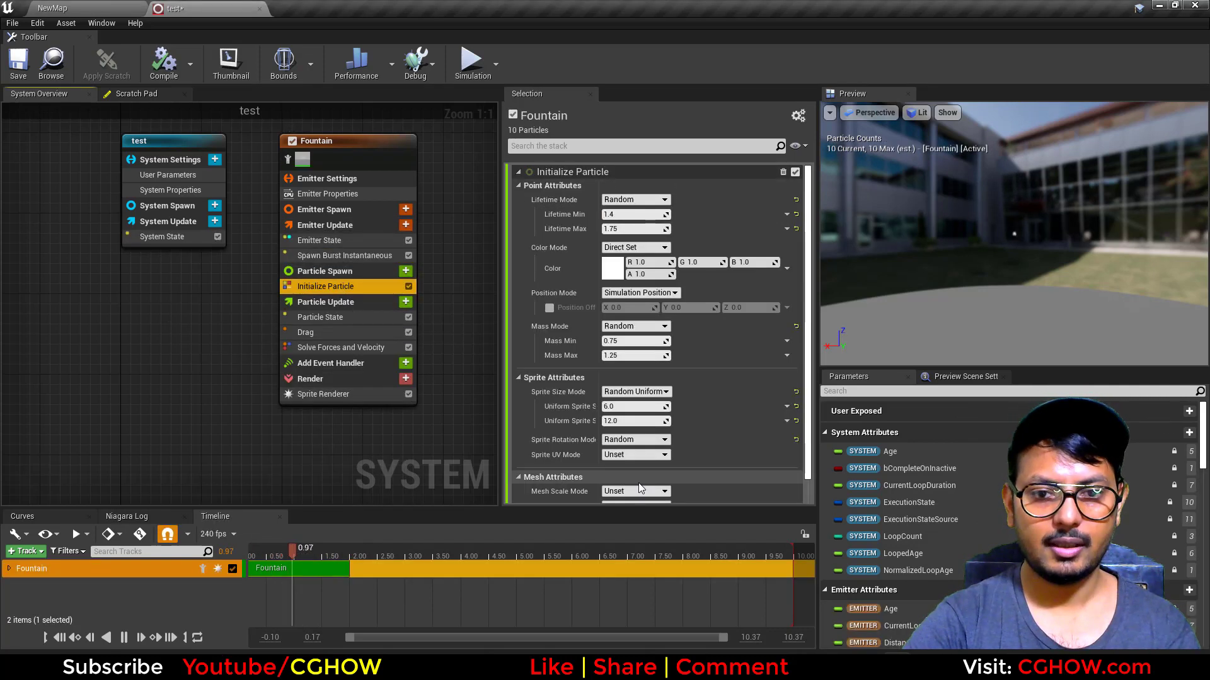
click(625, 393)
click(628, 412)
click(628, 406)
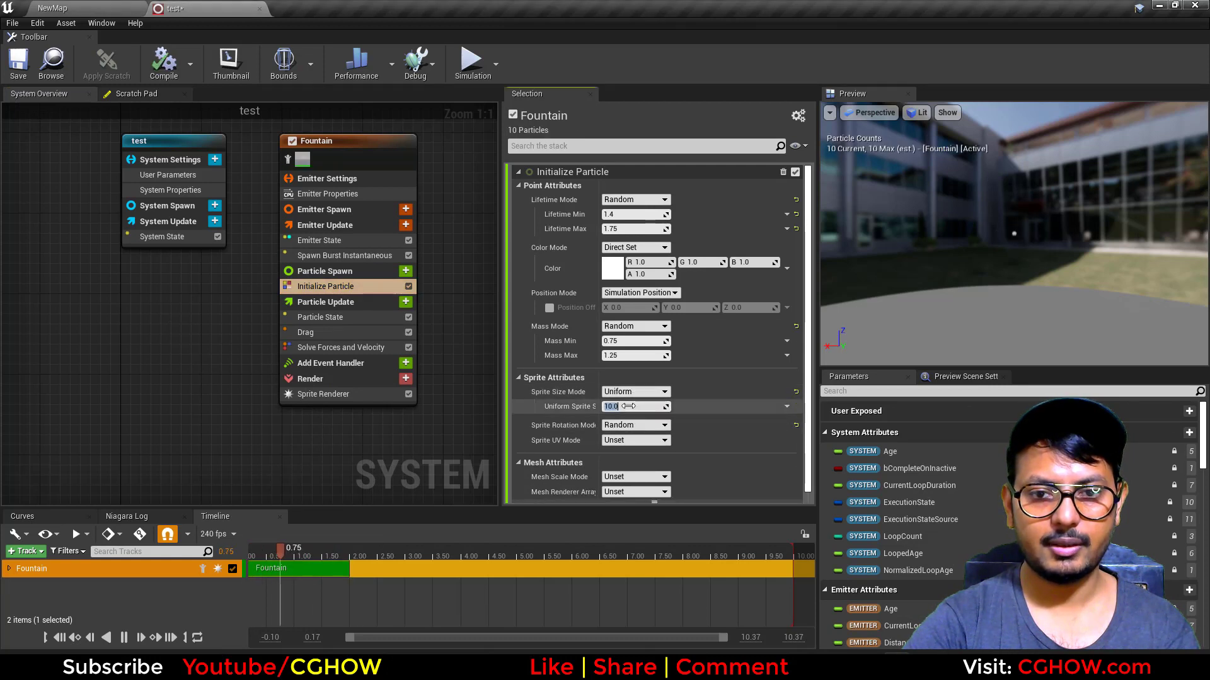
text(100)
key(Return)
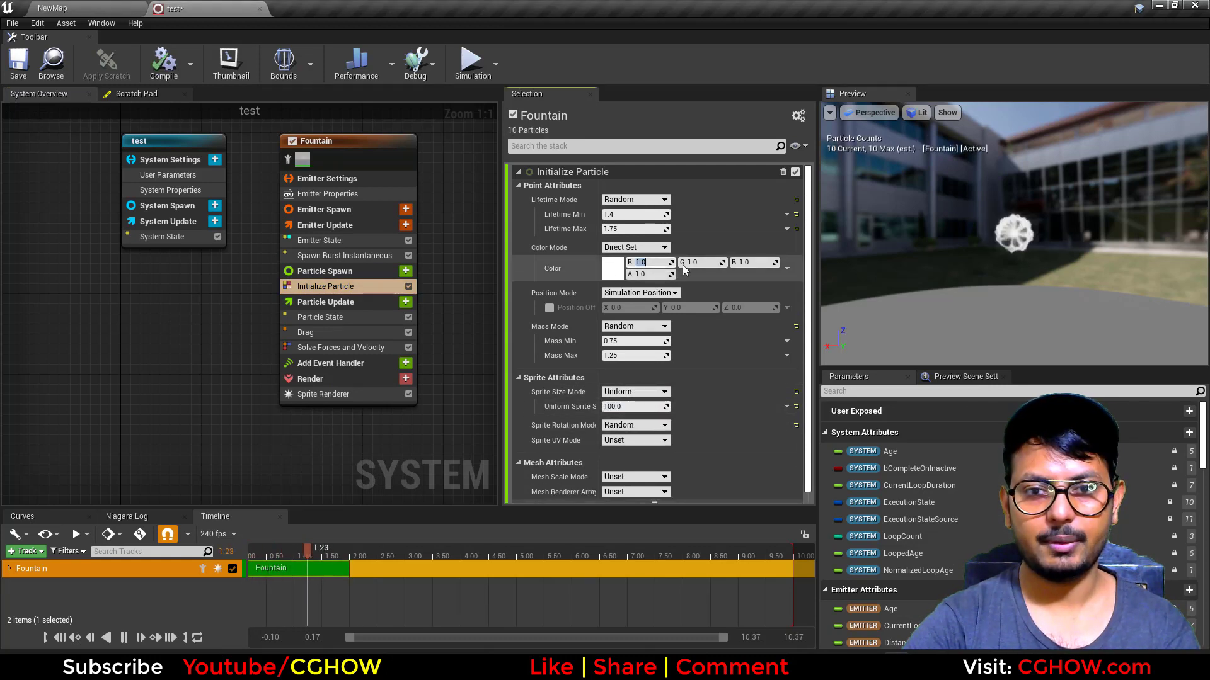
Set the Fountain's Initialize Particle color to R 10, G 0 and B 0
text(10)
click(718, 263)
key(Return)
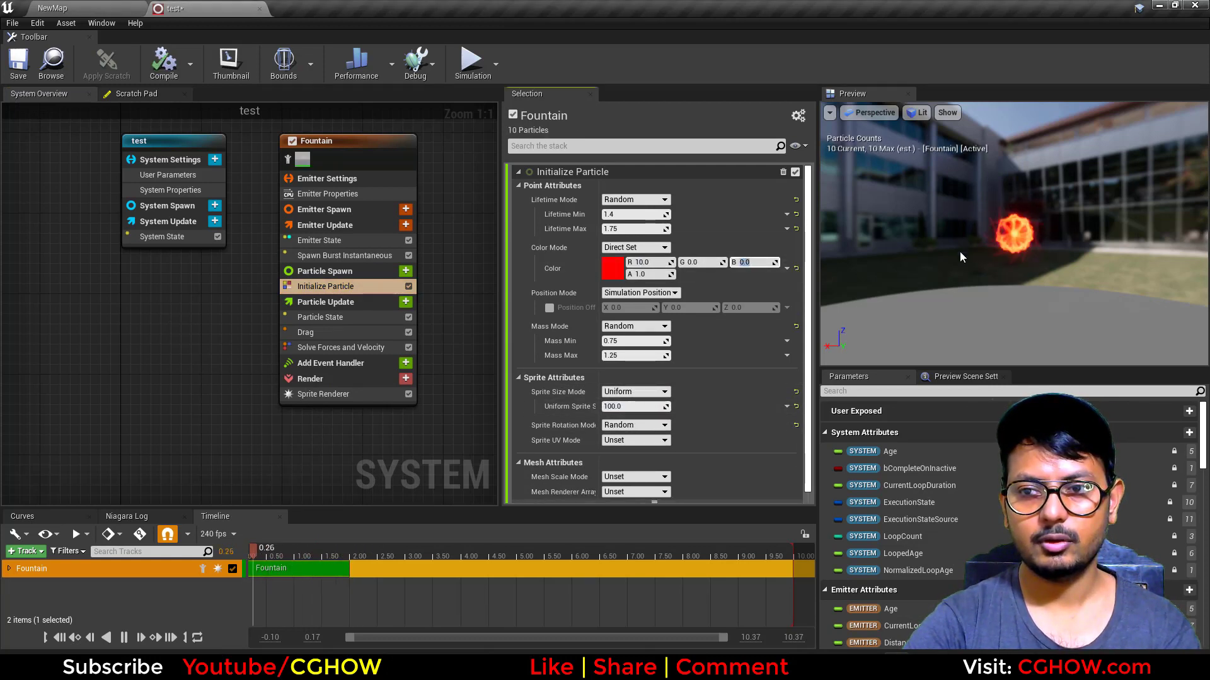
Set the Fountain's Sprite Renderer alignment to Custom Alignment and its facing mode to Custom Facing Vector
drag(959, 251, 961, 208)
click(313, 394)
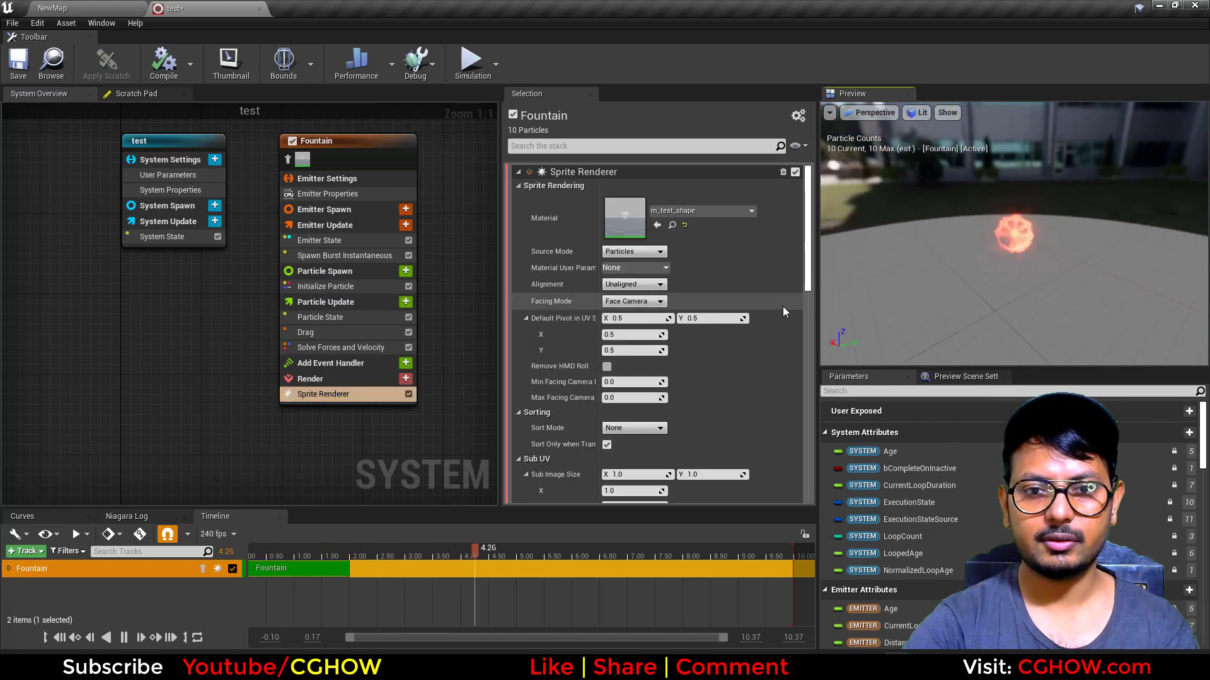
click(634, 284)
click(629, 315)
click(635, 301)
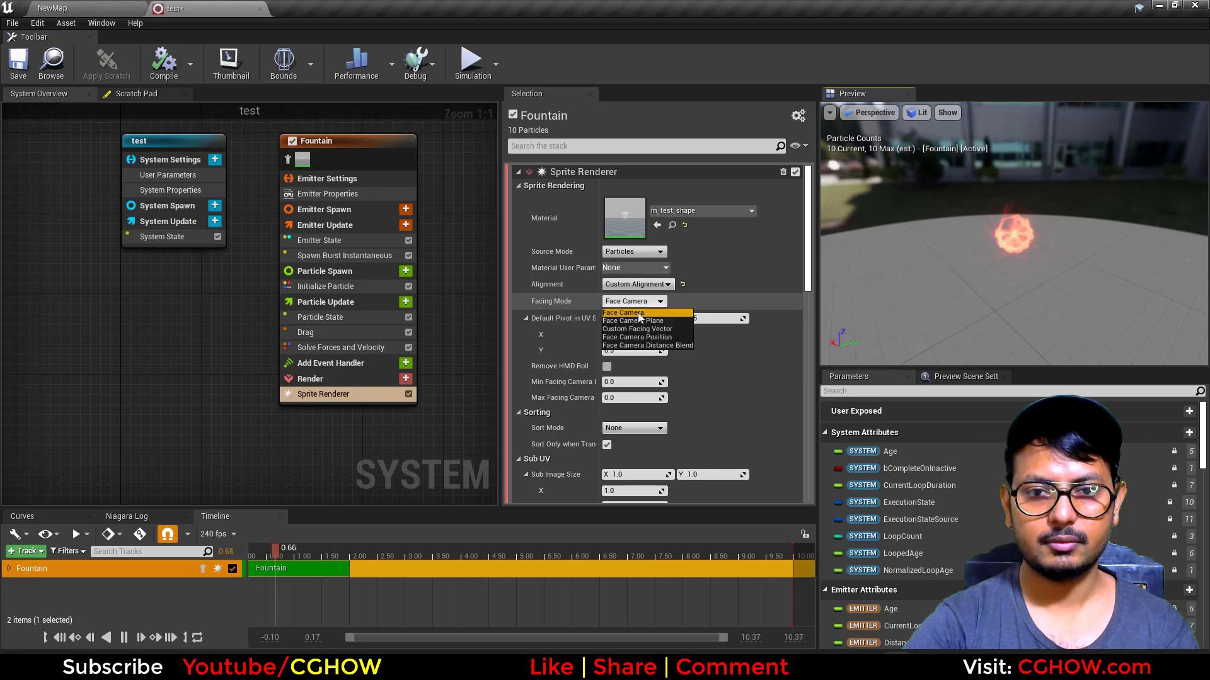
click(633, 329)
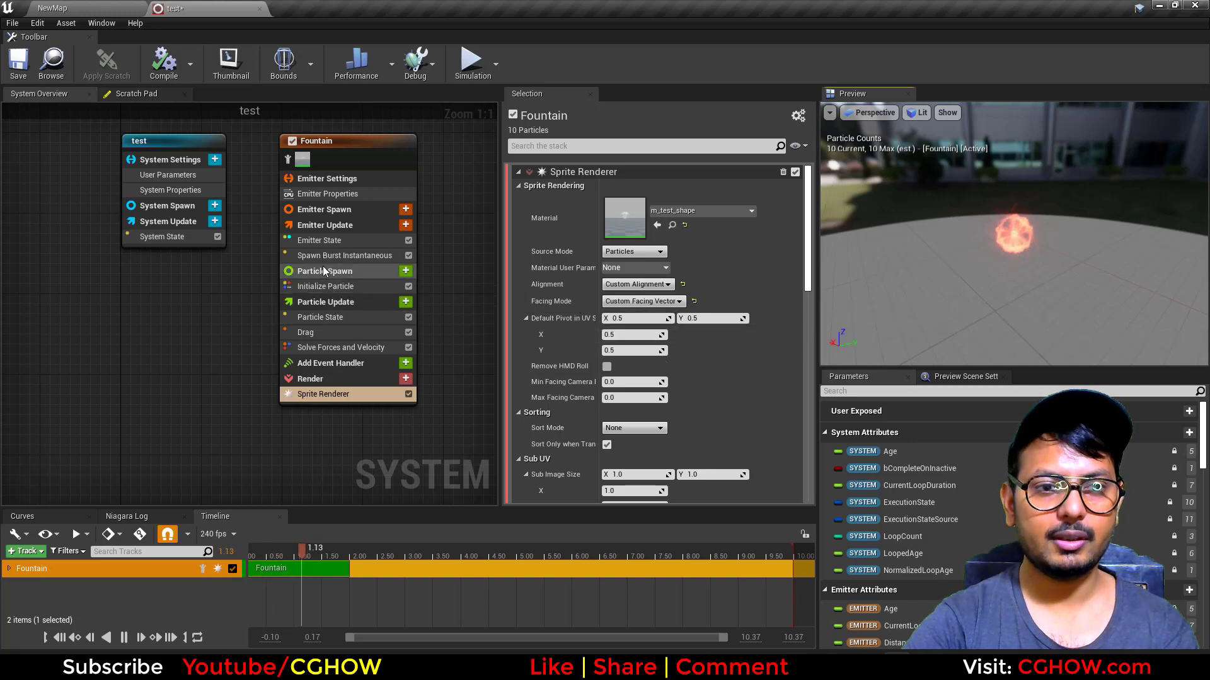
Set the Emitter State loop behavior to Once and disable killing particles at the end of their lifetime in Particle State
click(320, 240)
click(642, 217)
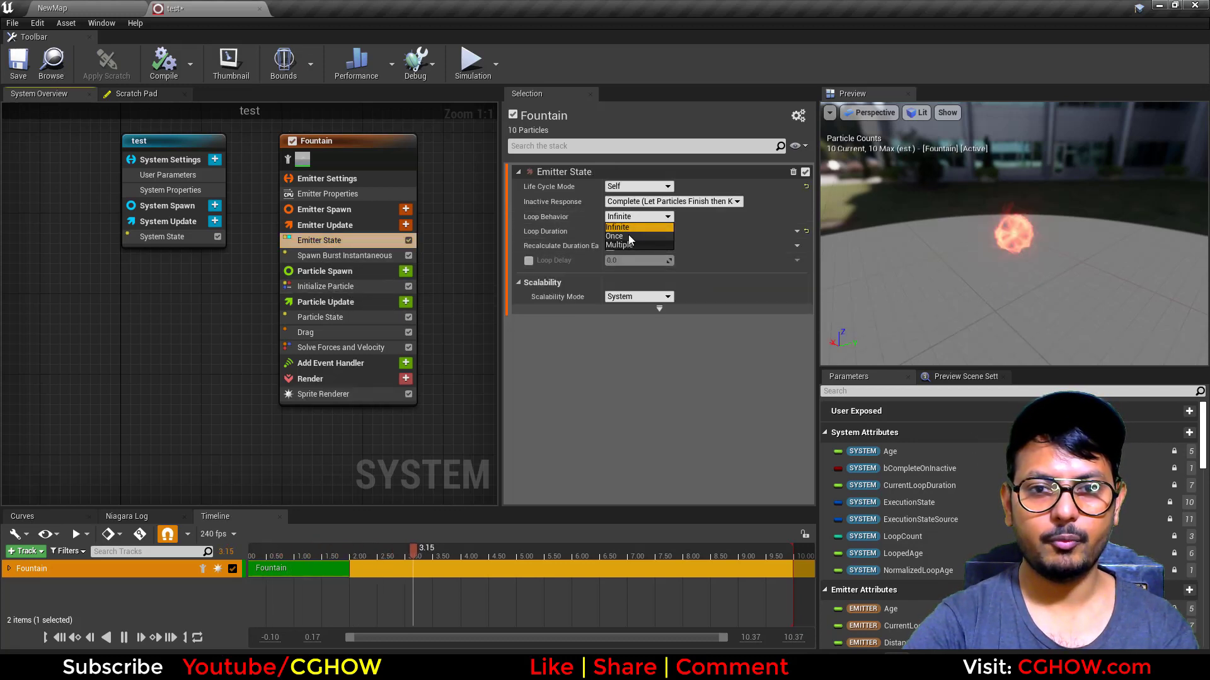
click(630, 231)
click(324, 317)
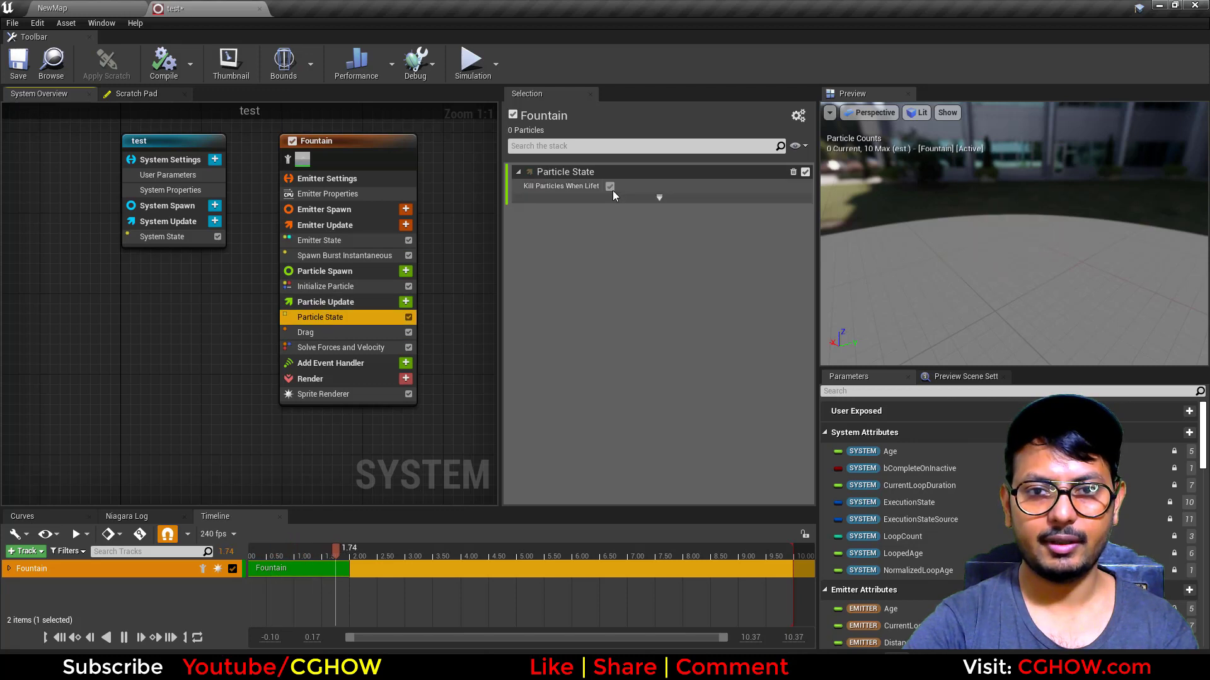
right_drag(244, 392, 203, 359)
drag(994, 289, 822, 276)
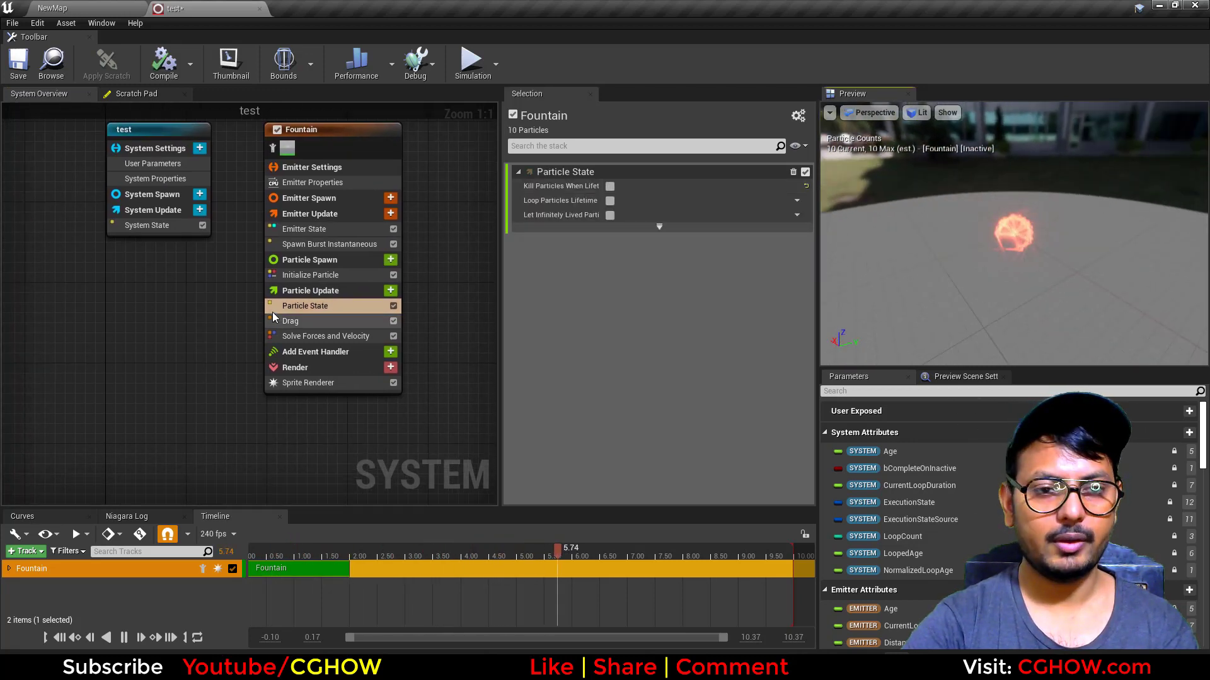
Add a Torus Location module to Particle Spawn with a handle radius of 0 and Direct distribution mode
click(391, 259)
scroll(372, 315, down, 10)
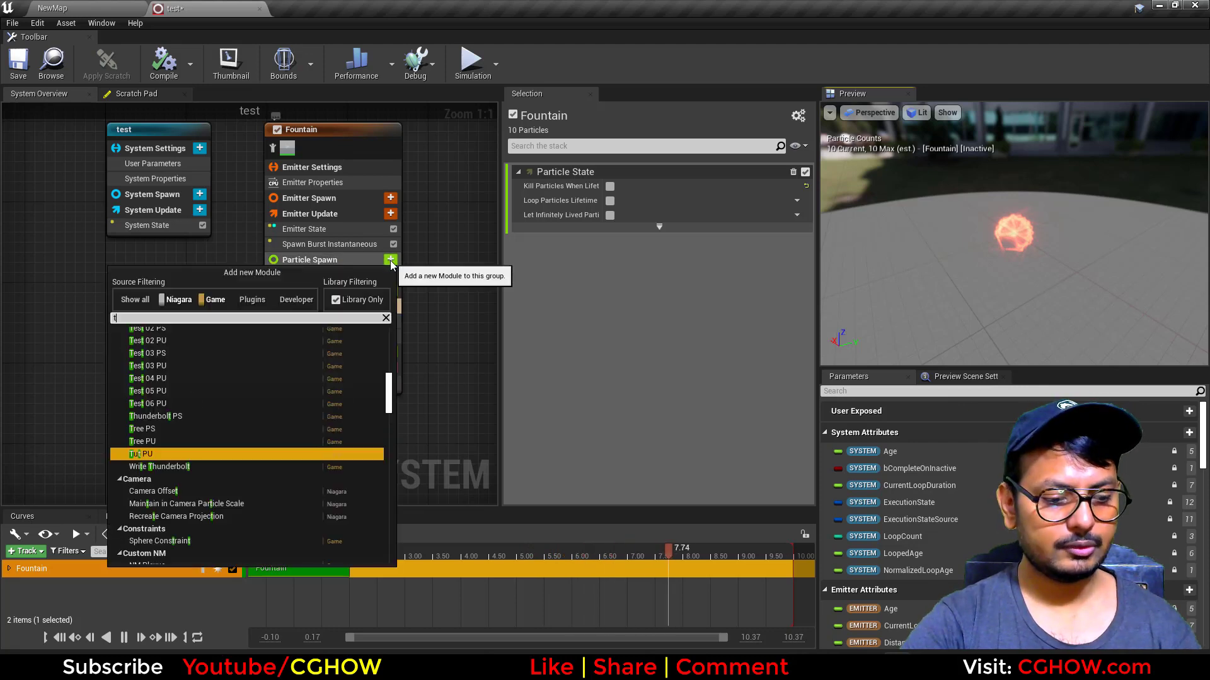
text(toru)
click(205, 345)
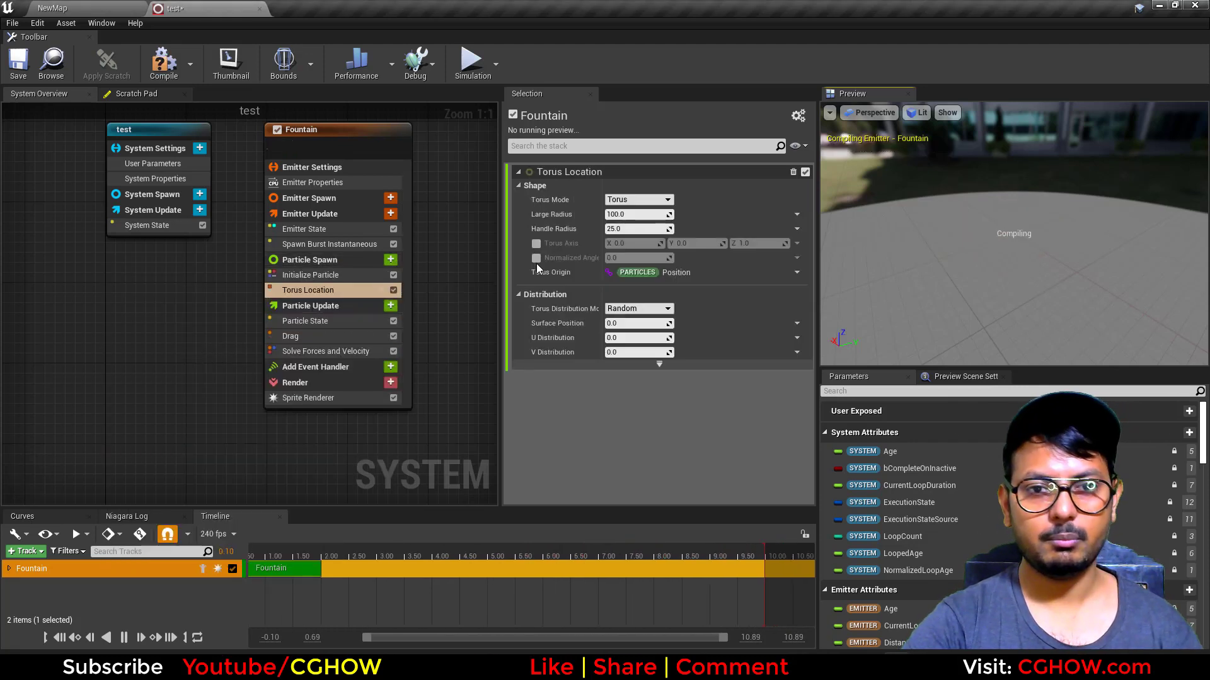
click(631, 229)
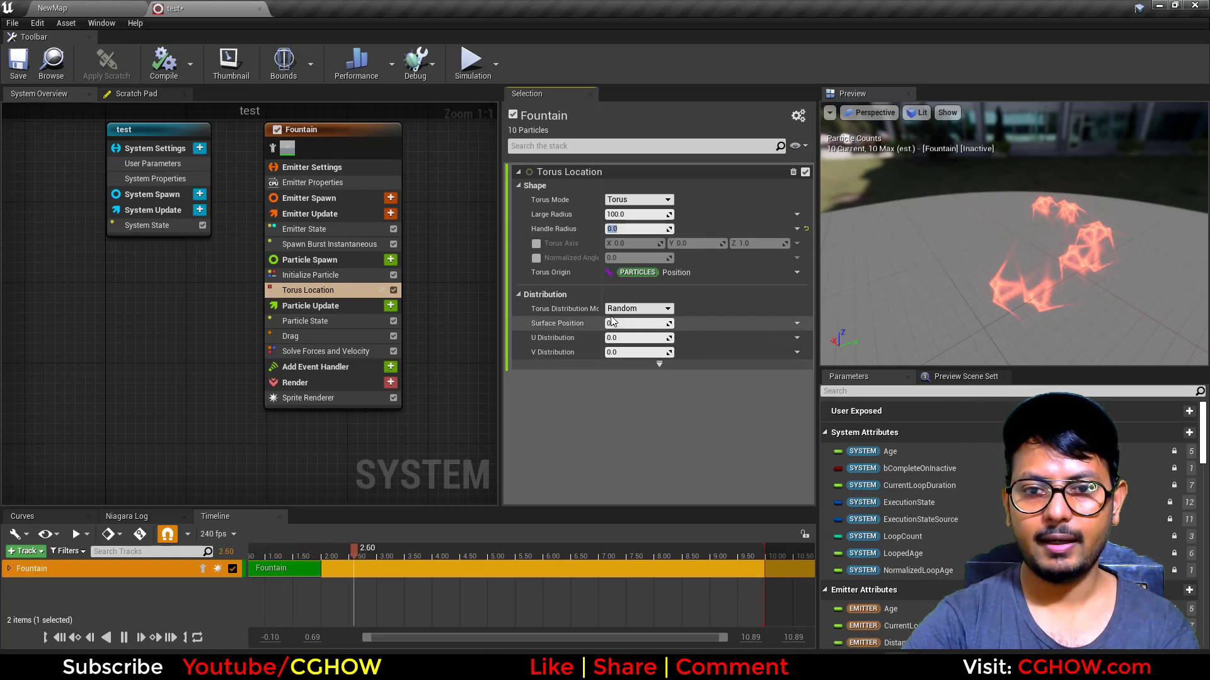
click(638, 308)
click(628, 331)
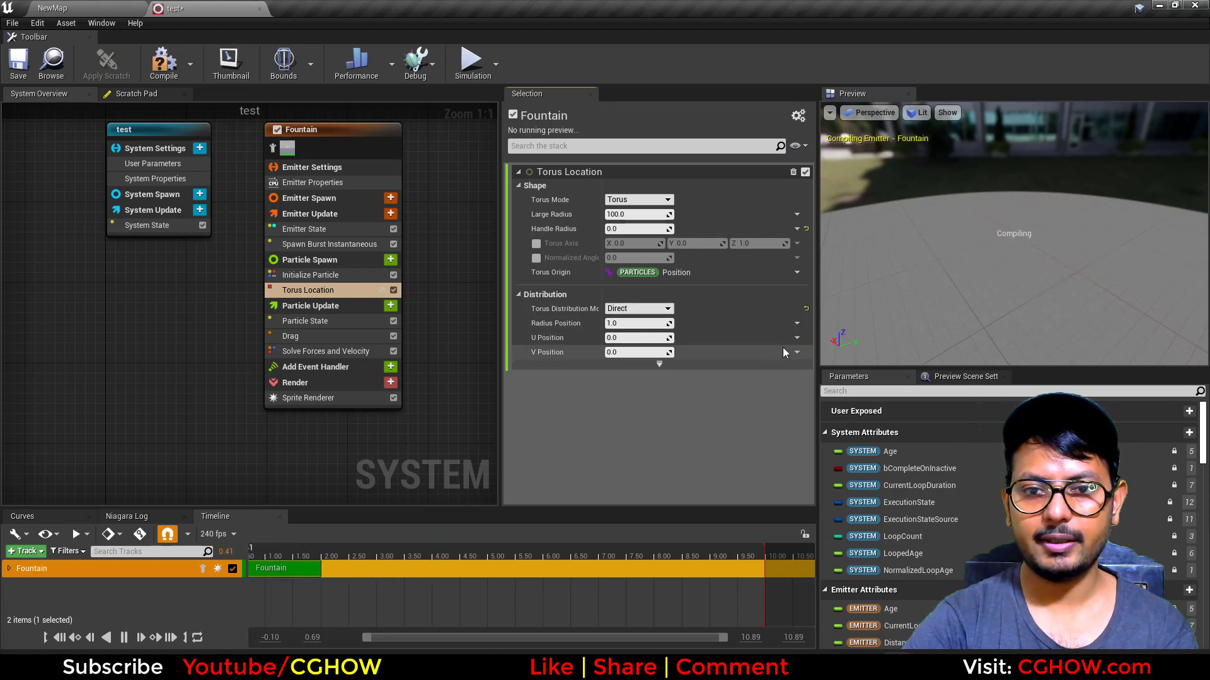
Drive the Torus Location's U Position with the Return Normalized Exec Index dynamic input
click(796, 338)
text(mul)
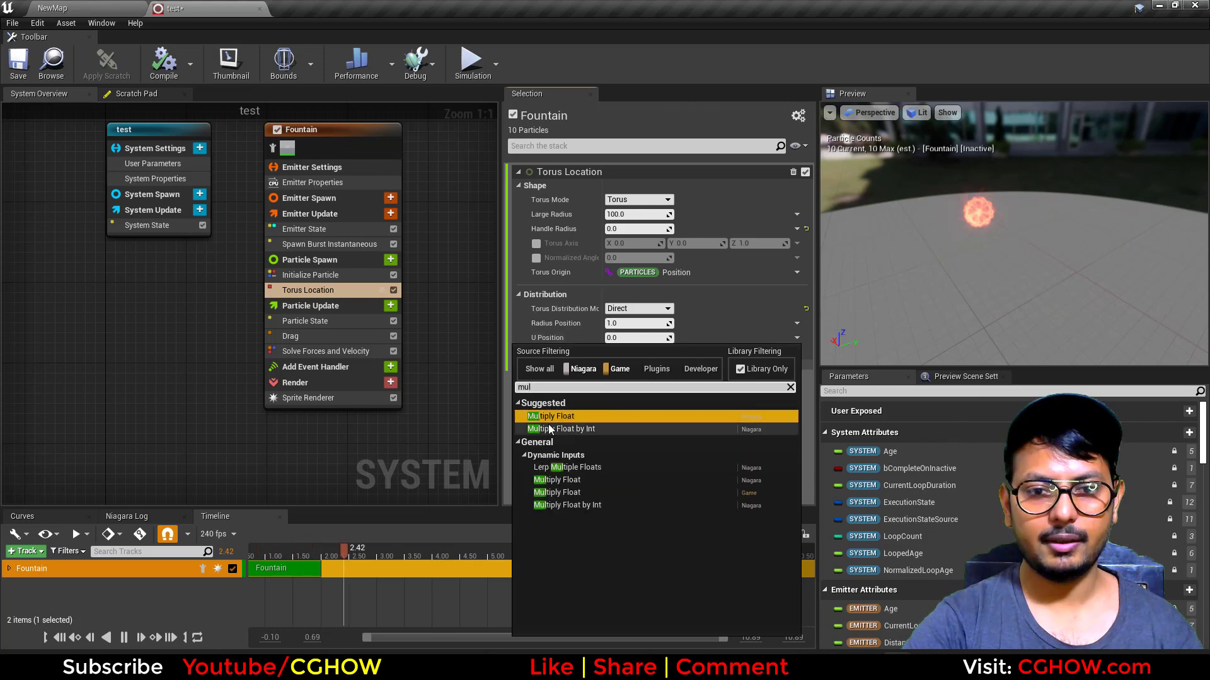
key(ctrl+a)
text(e)
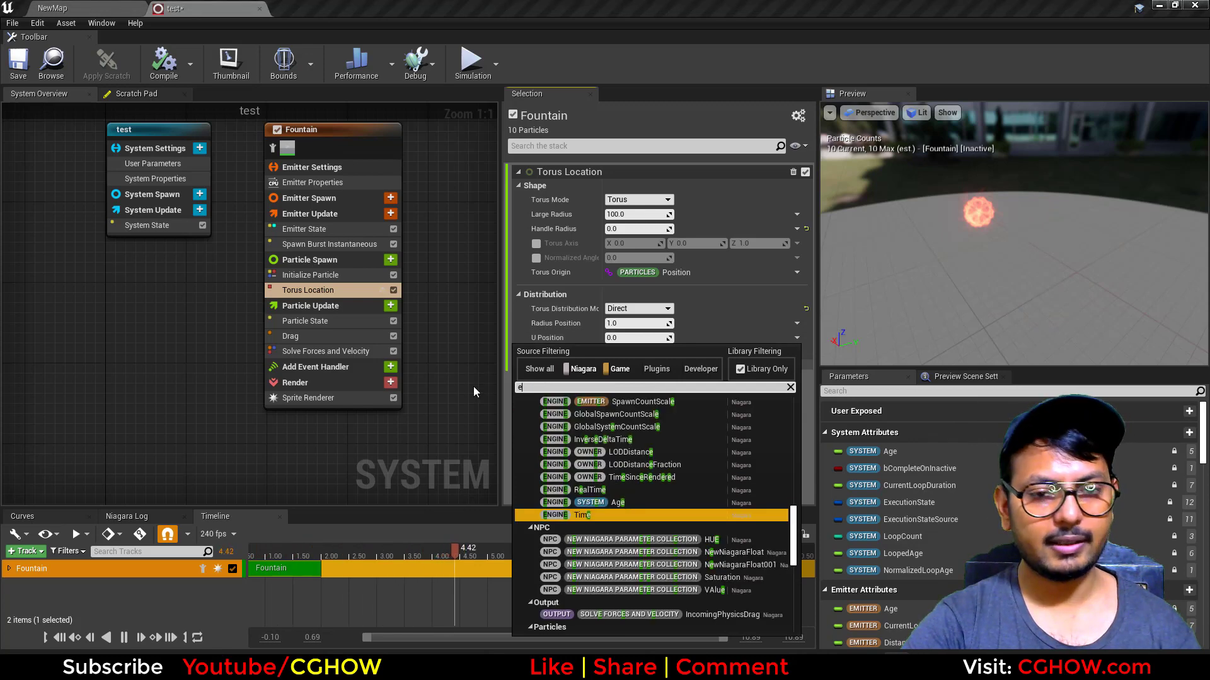
text(xe)
click(595, 414)
drag(1021, 286, 1038, 307)
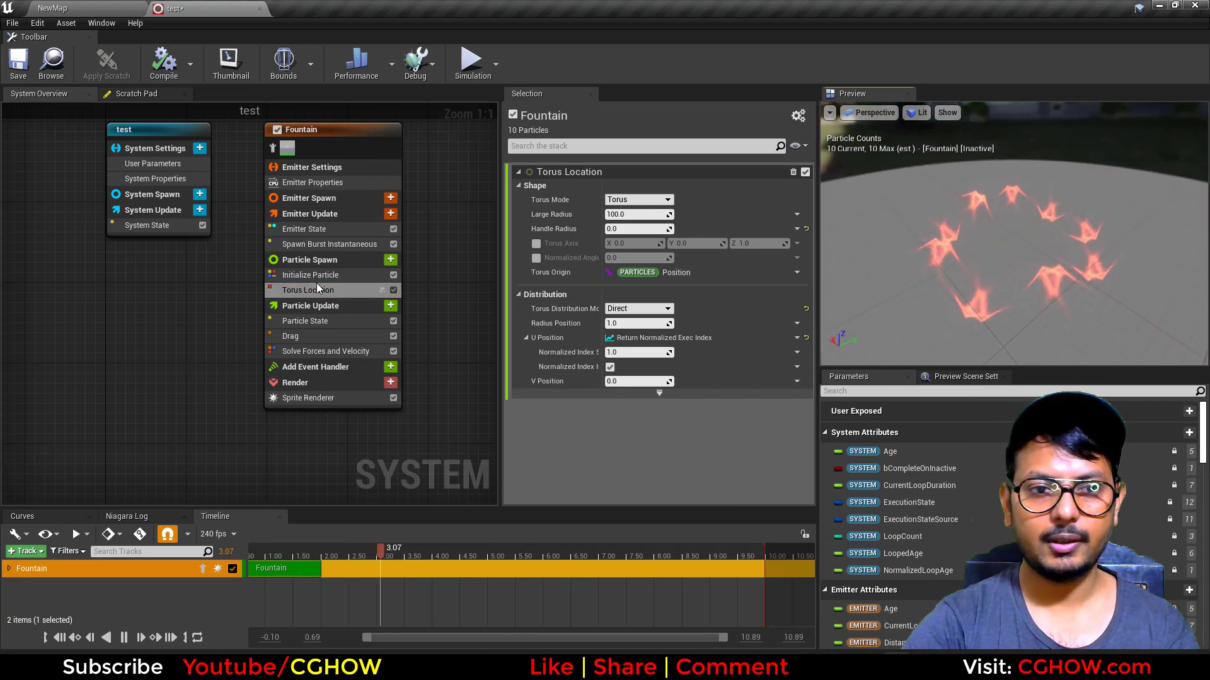
drag(1021, 265, 1065, 239)
Add Align Sprite to Mesh Orientation to Particle Spawn and set its first mesh orientation vector to X 0, Y 0, Z 1
click(308, 397)
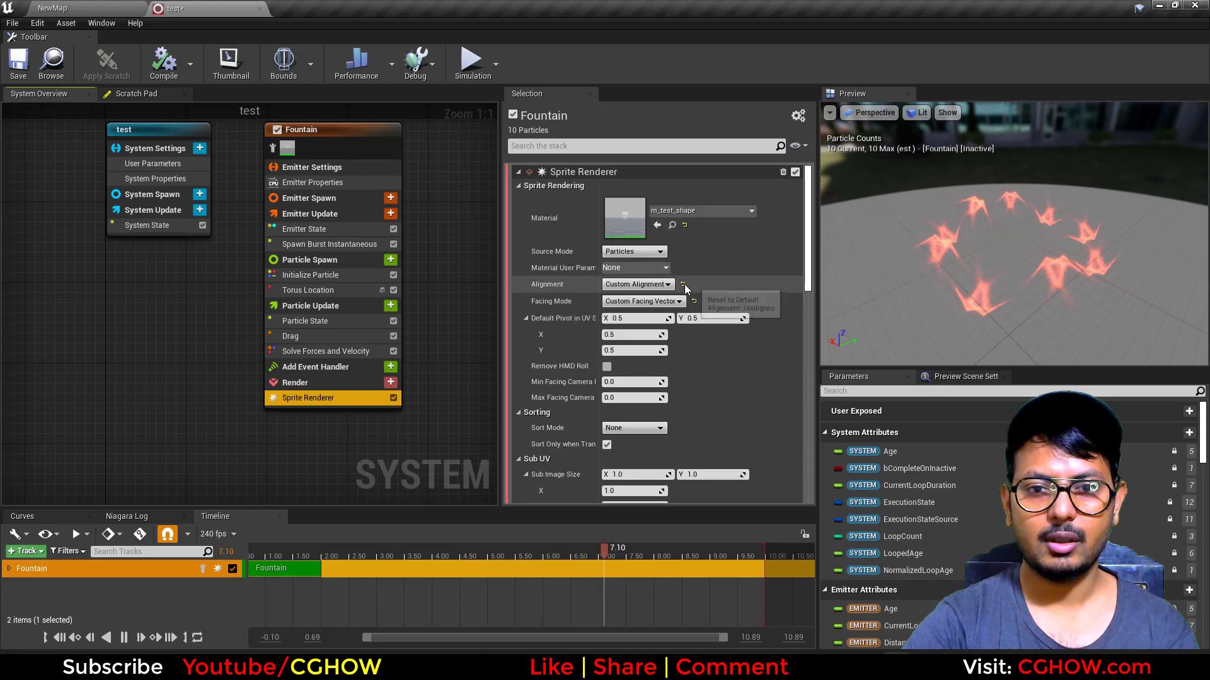
click(390, 261)
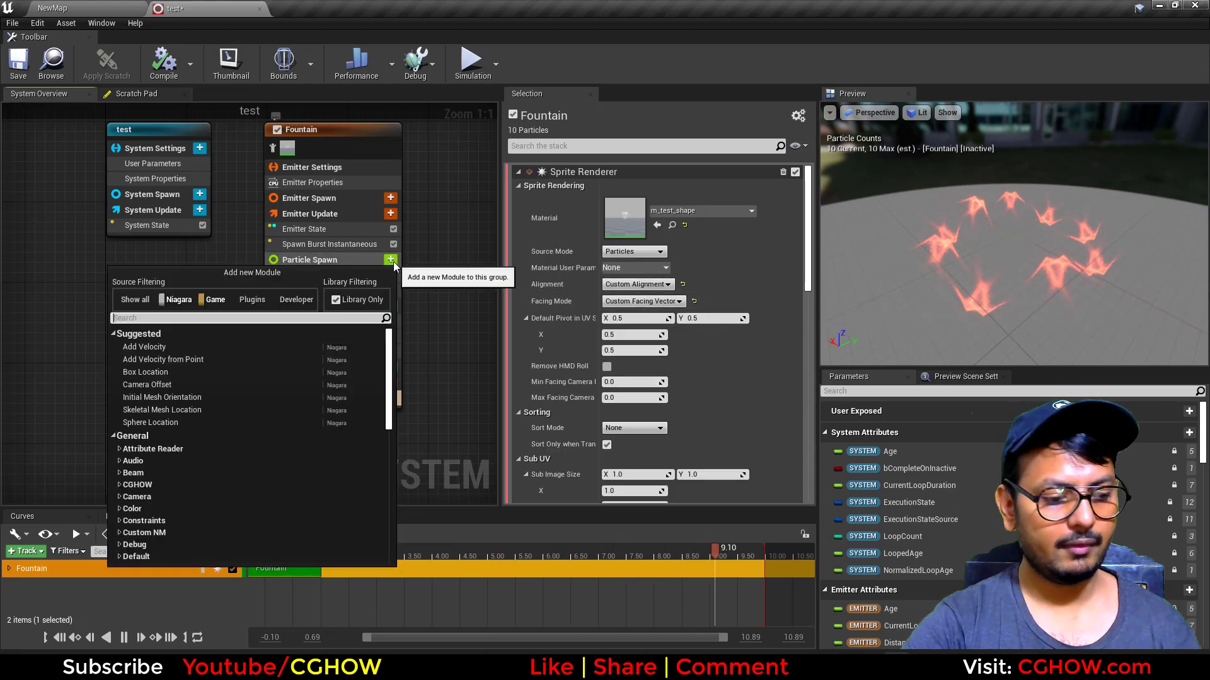
text(ali)
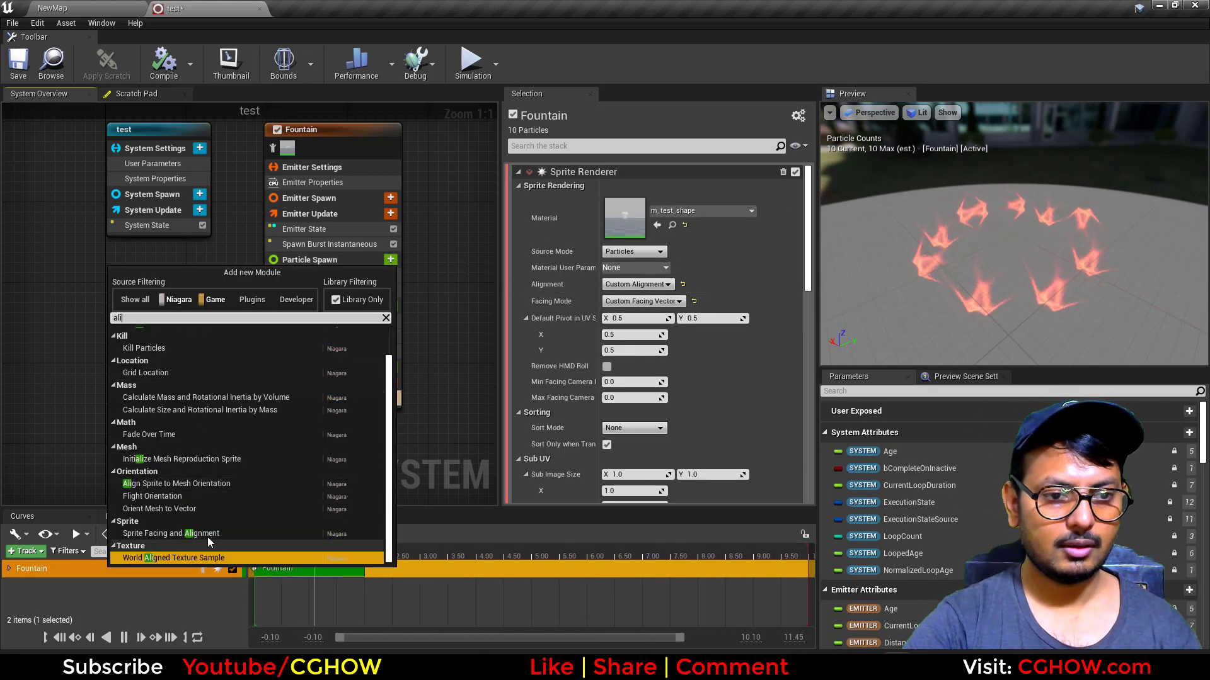
click(183, 484)
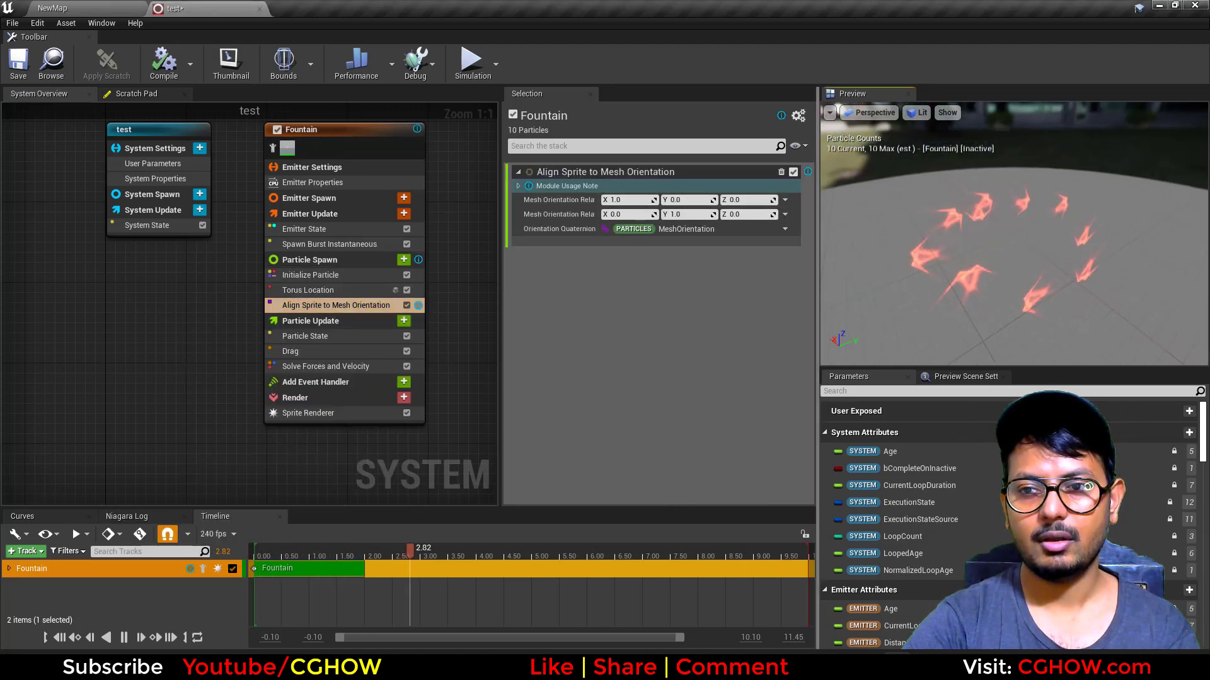
click(620, 199)
text(0)
key(Return)
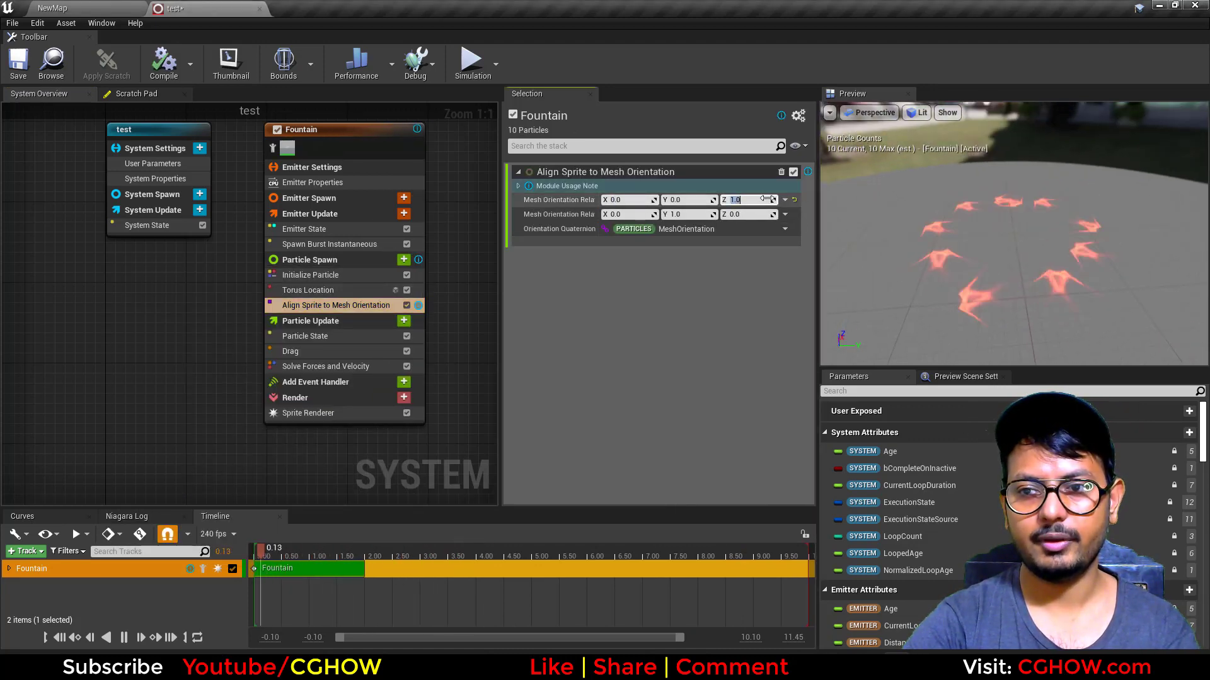
mouse_move(996, 278)
mouse_down()
mouse_move(986, 337)
mouse_move(939, 268)
mouse_move(882, 277)
mouse_move(989, 227)
mouse_move(1003, 266)
mouse_move(982, 284)
mouse_up()
Set the sprite rotation mode in Initialize Particle to Unset
click(340, 278)
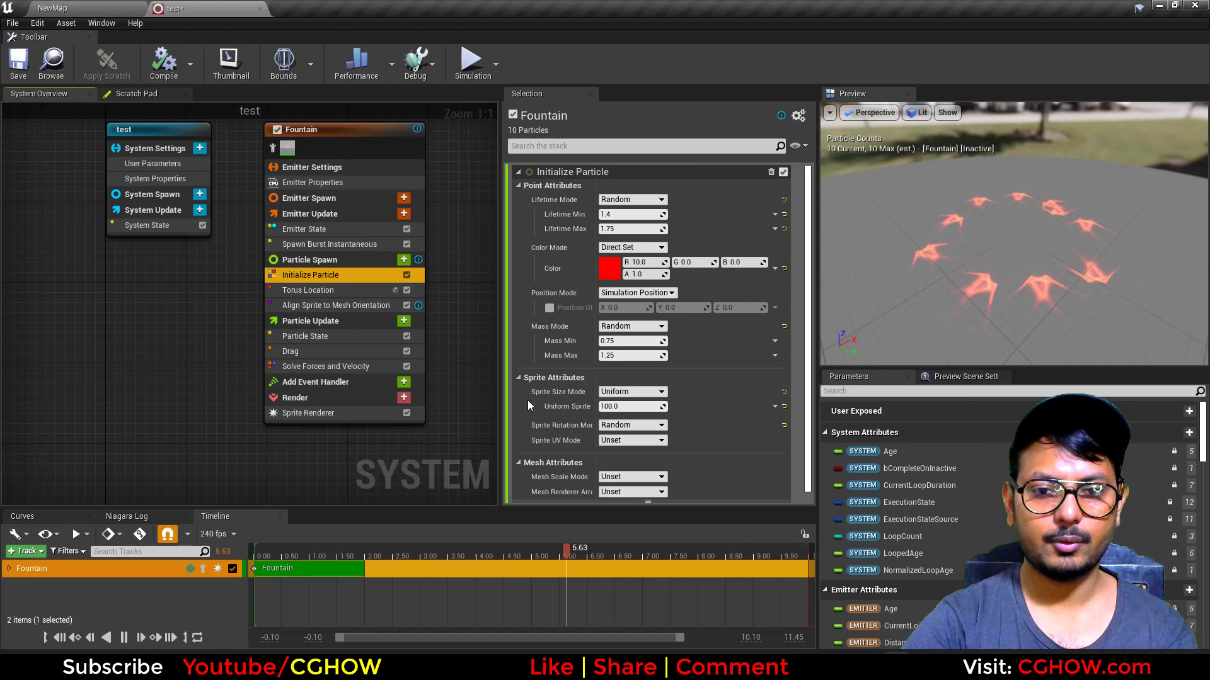
click(623, 426)
click(615, 436)
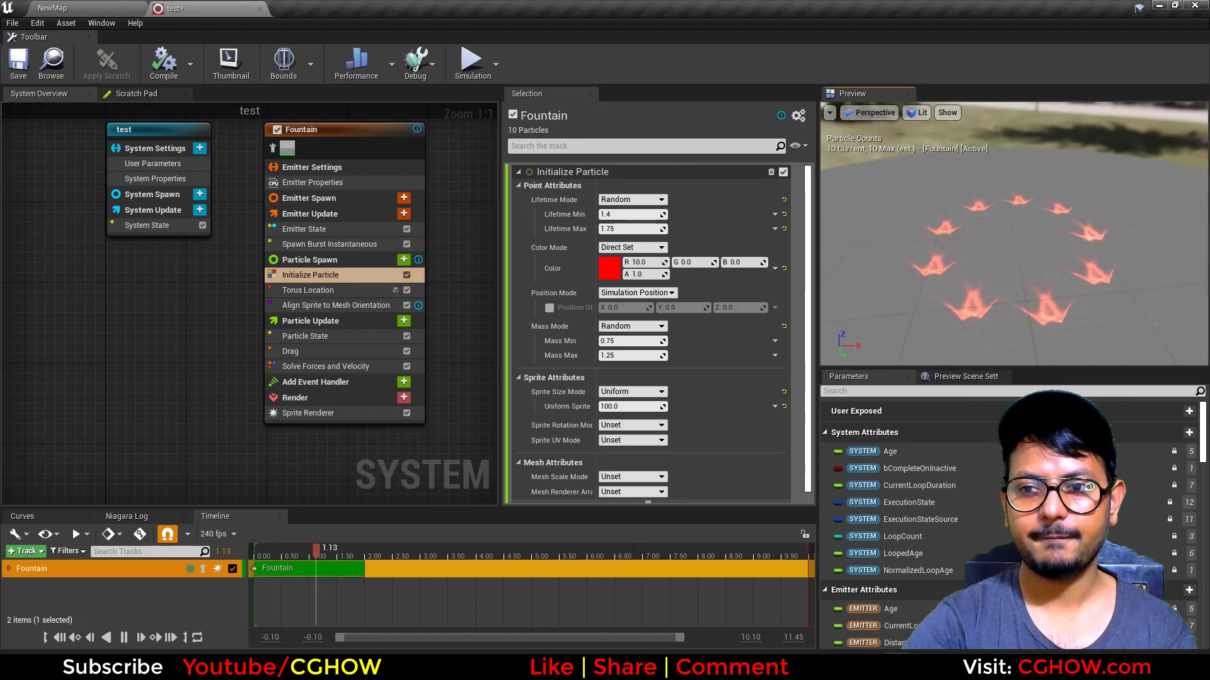
drag(1071, 328, 1138, 336)
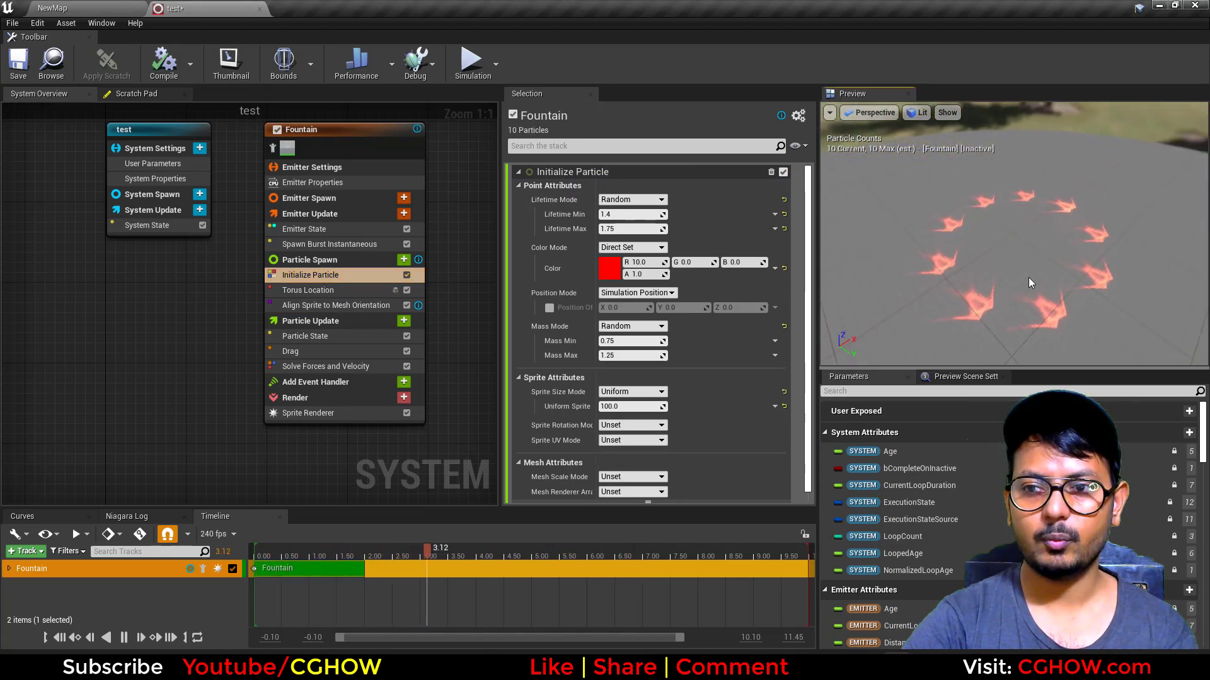
drag(1028, 297, 969, 296)
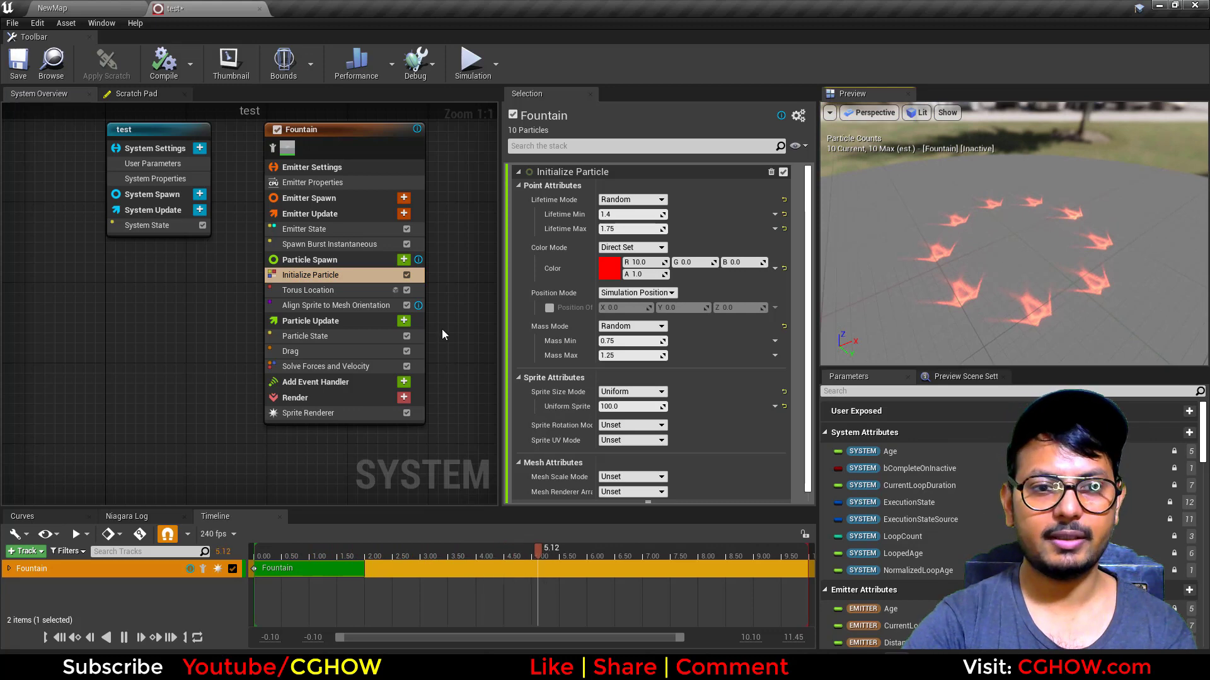
Add Initial Mesh Orientation to Particle Spawn, placed between Torus Location and Align Sprite to Mesh Orientation
click(404, 260)
text(ini)
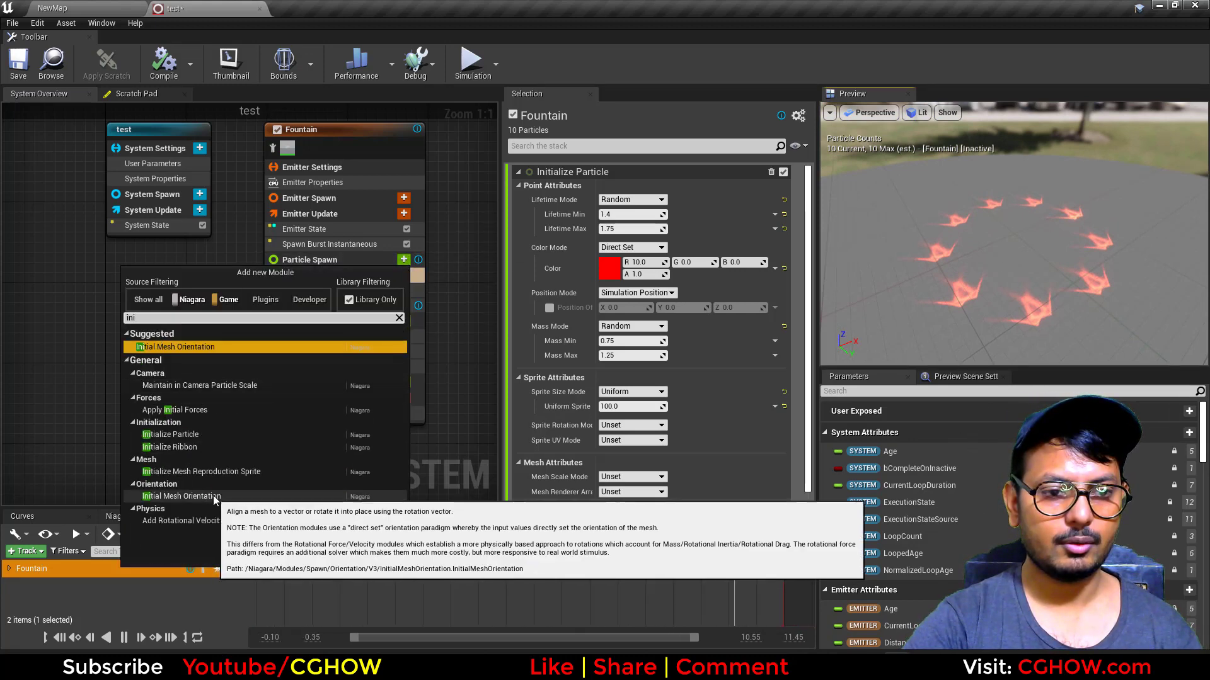
click(181, 496)
drag(325, 320, 340, 301)
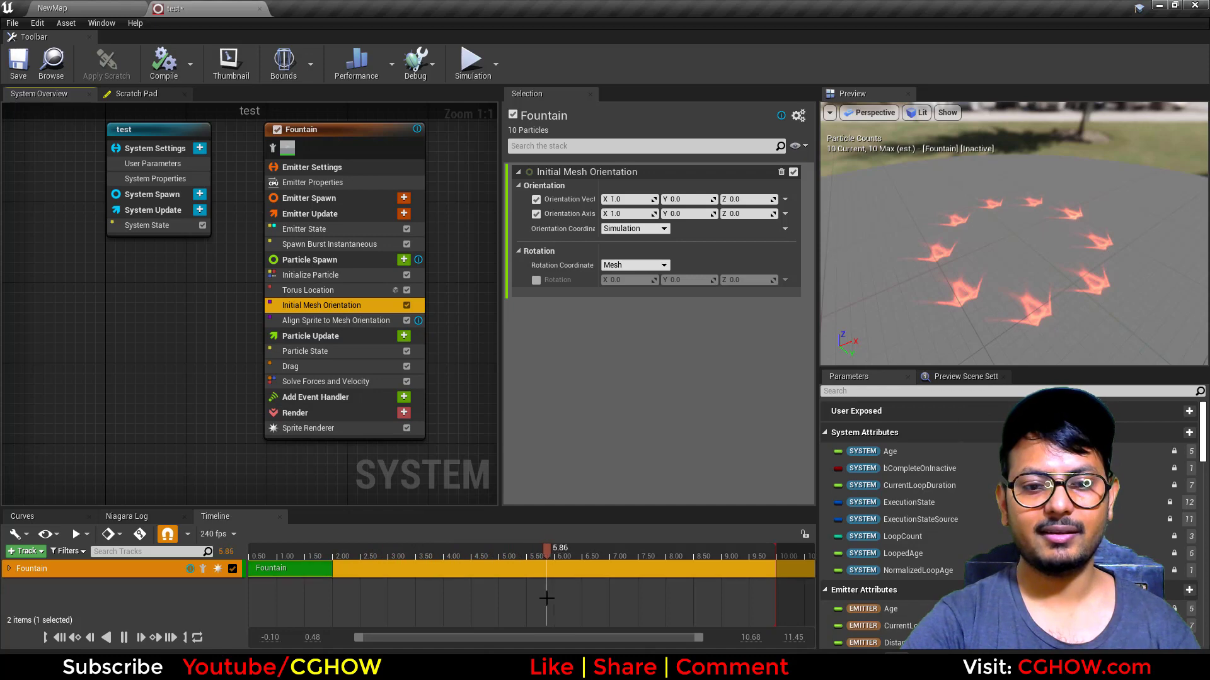
Switch to Chrome and search the CGHOW YouTube channel's videos for "facing", then return to Unreal Engine
click(381, 668)
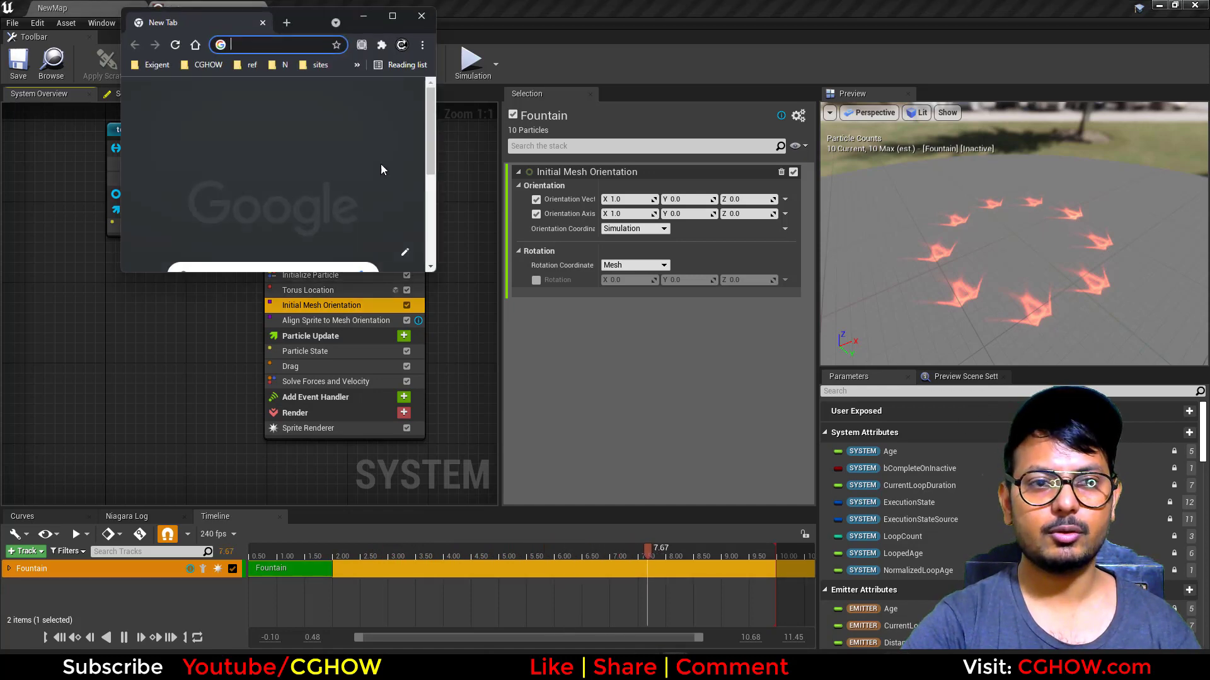
click(391, 18)
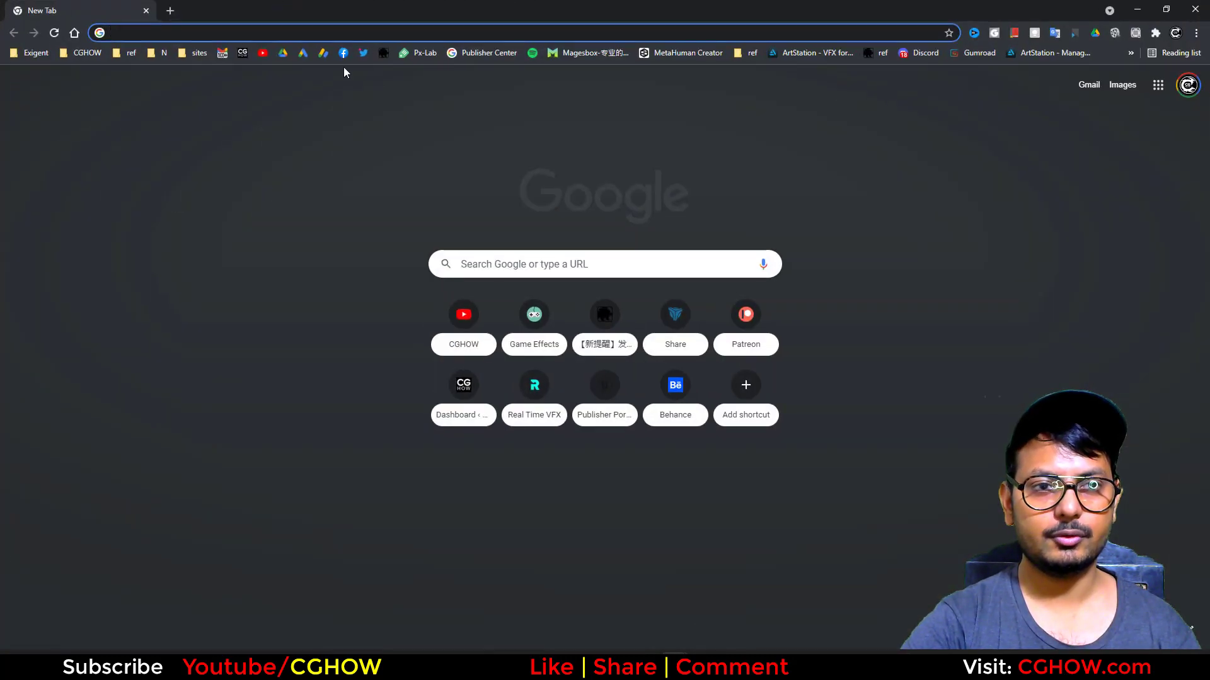
click(262, 54)
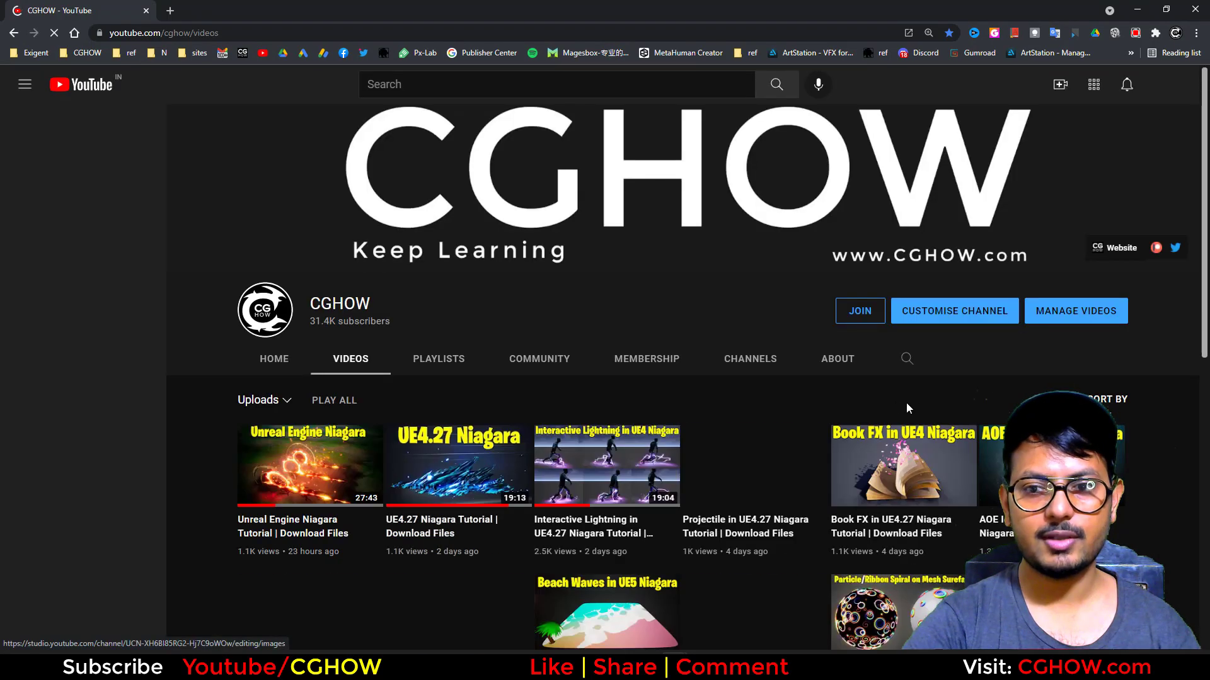
click(907, 362)
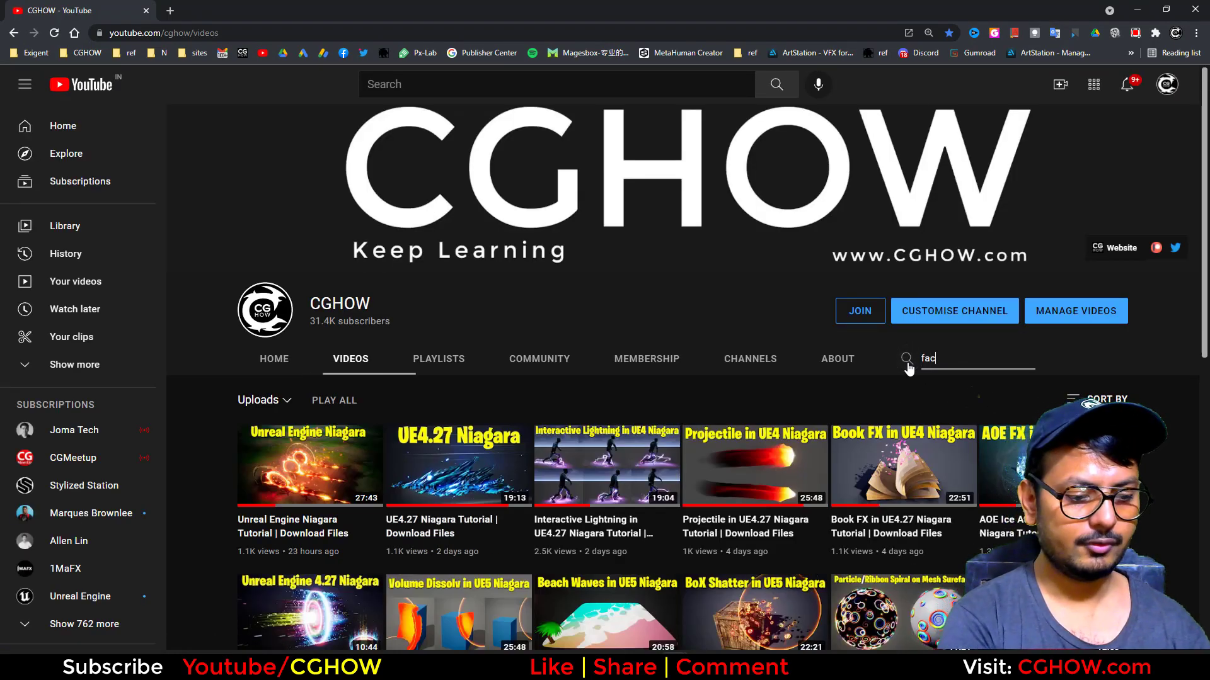
text(facing)
key(Return)
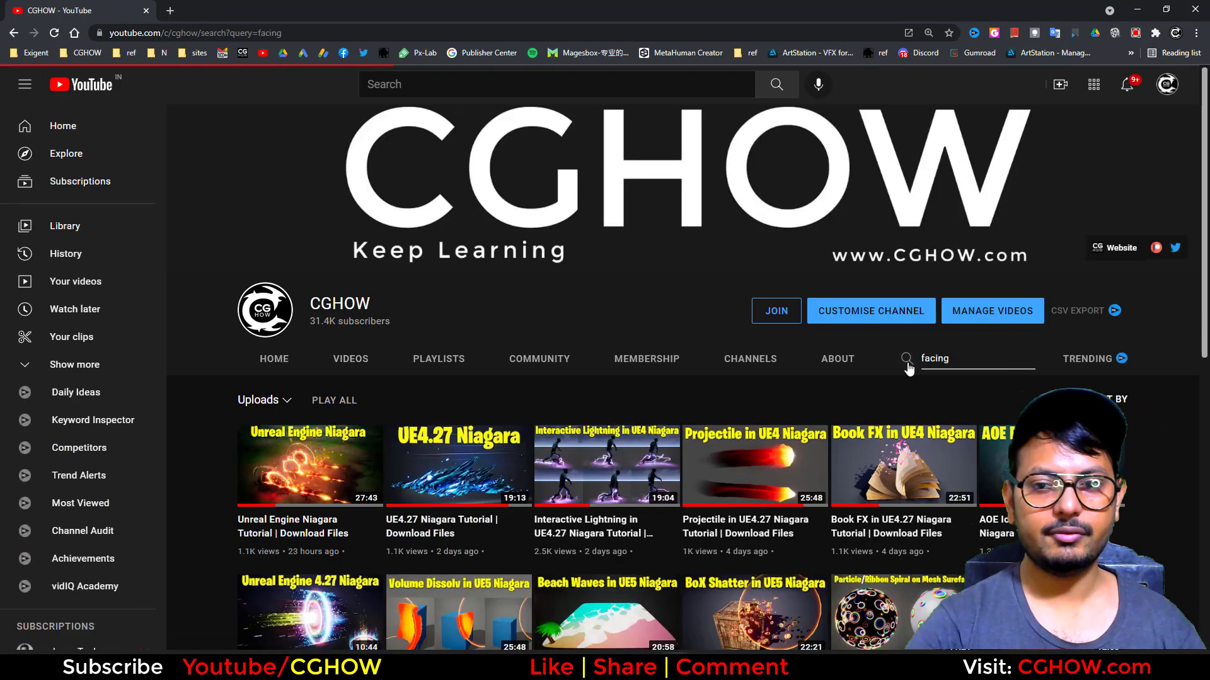
scroll(255, 255, down, 2)
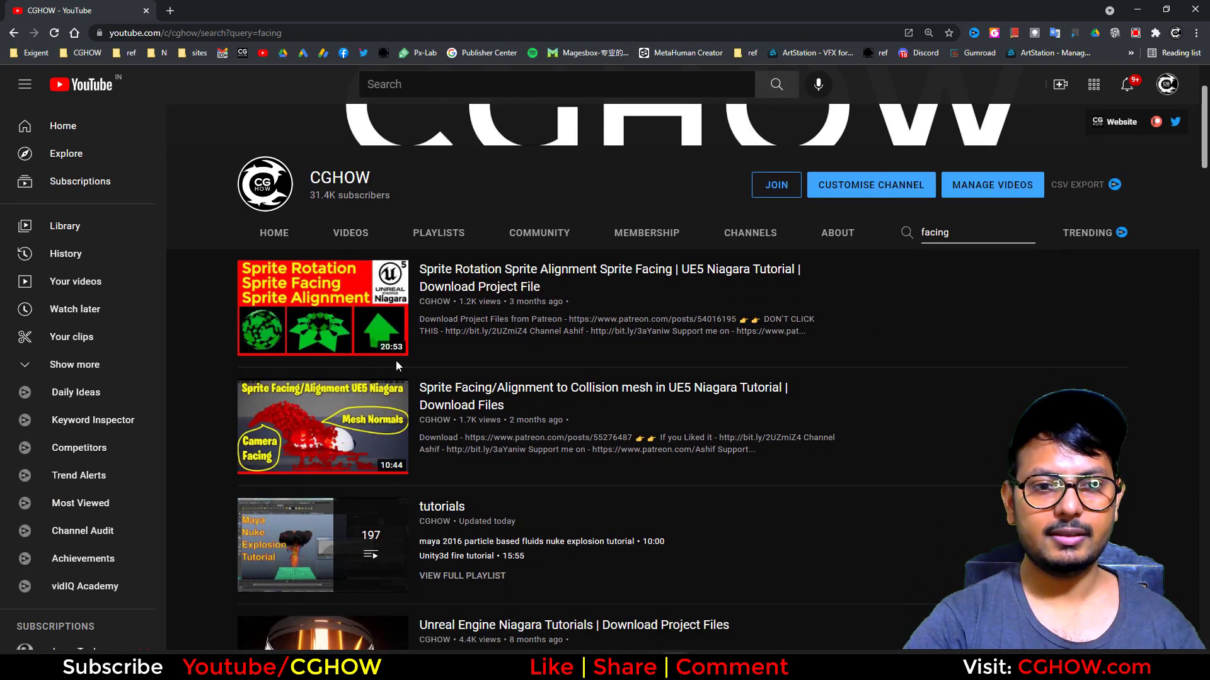
scroll(397, 365, up, 1)
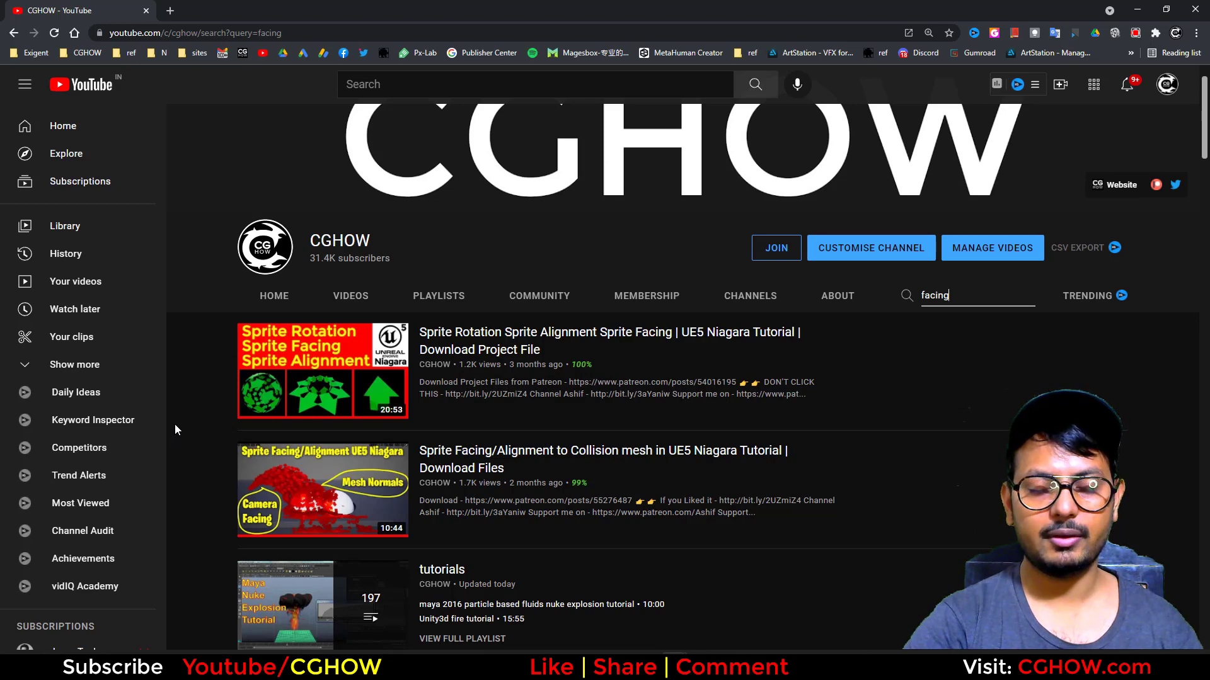
click(1136, 10)
Link the Initial Mesh Orientation's orientation vector to the Torus Location's TorusTangent output
right_drag(152, 363, 141, 380)
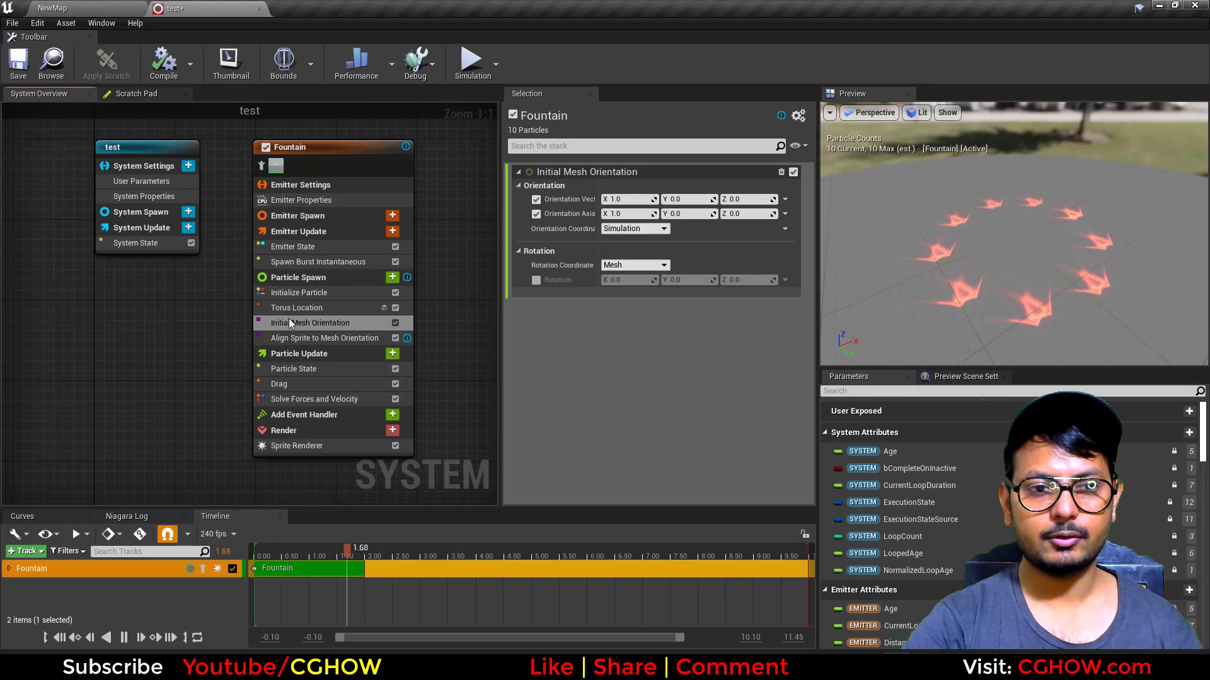
click(785, 199)
text(to)
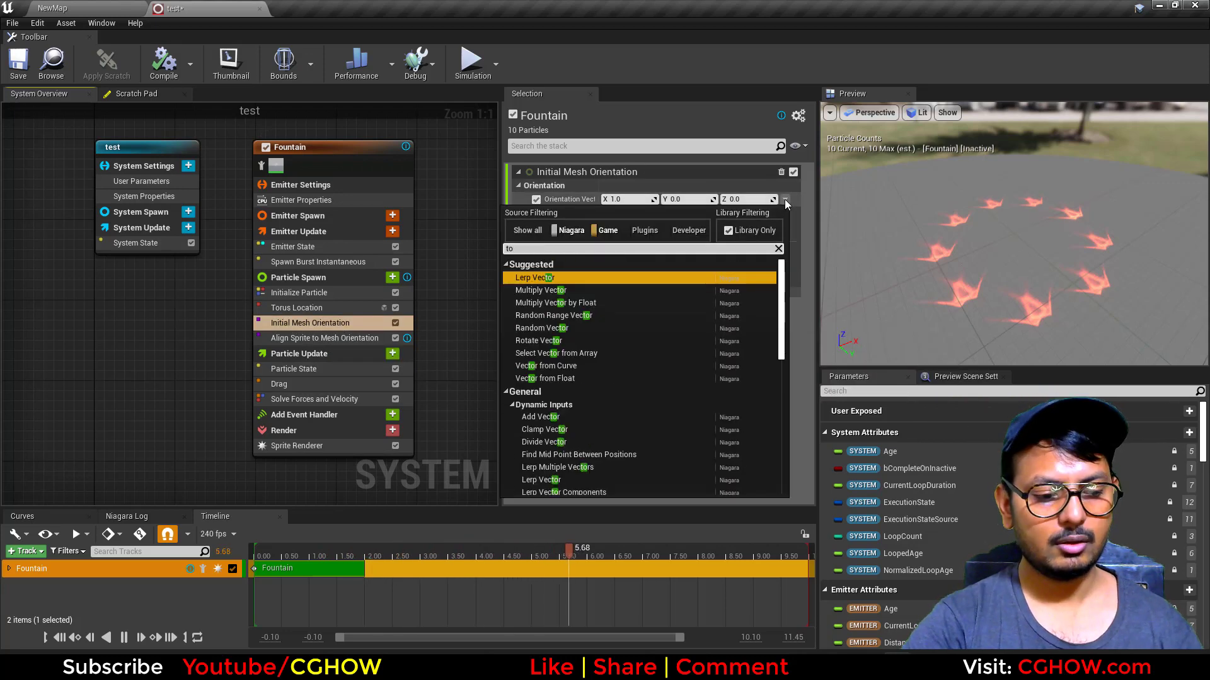
text(ru)
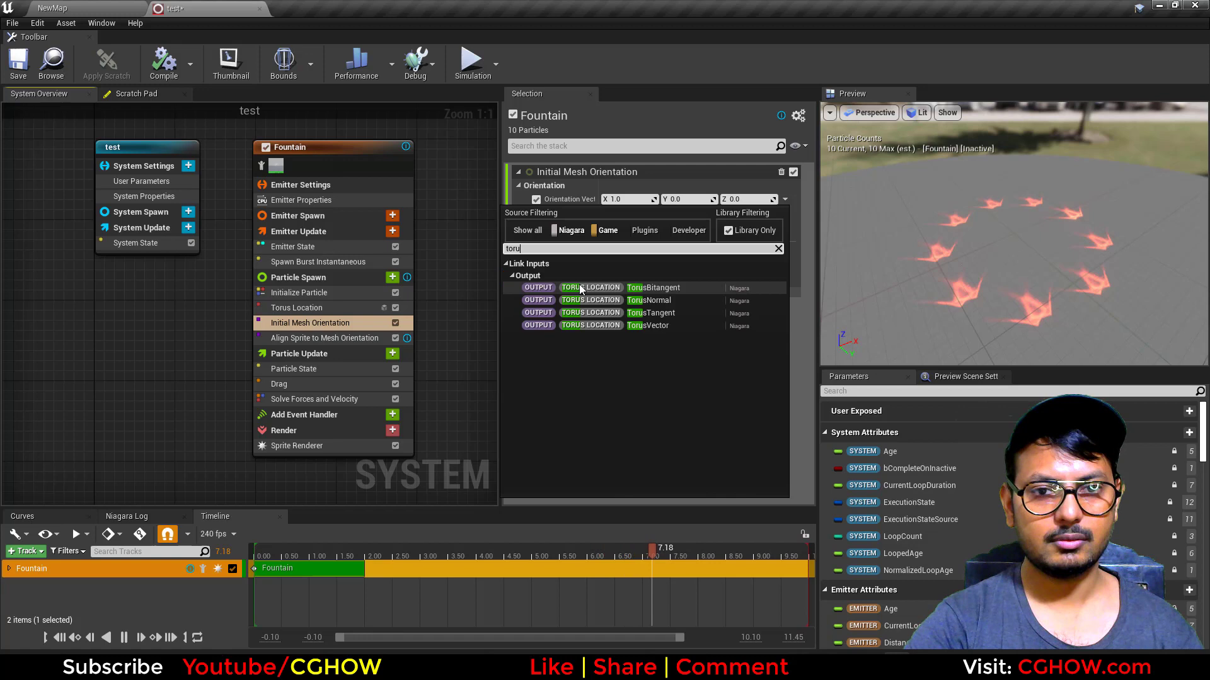
click(655, 313)
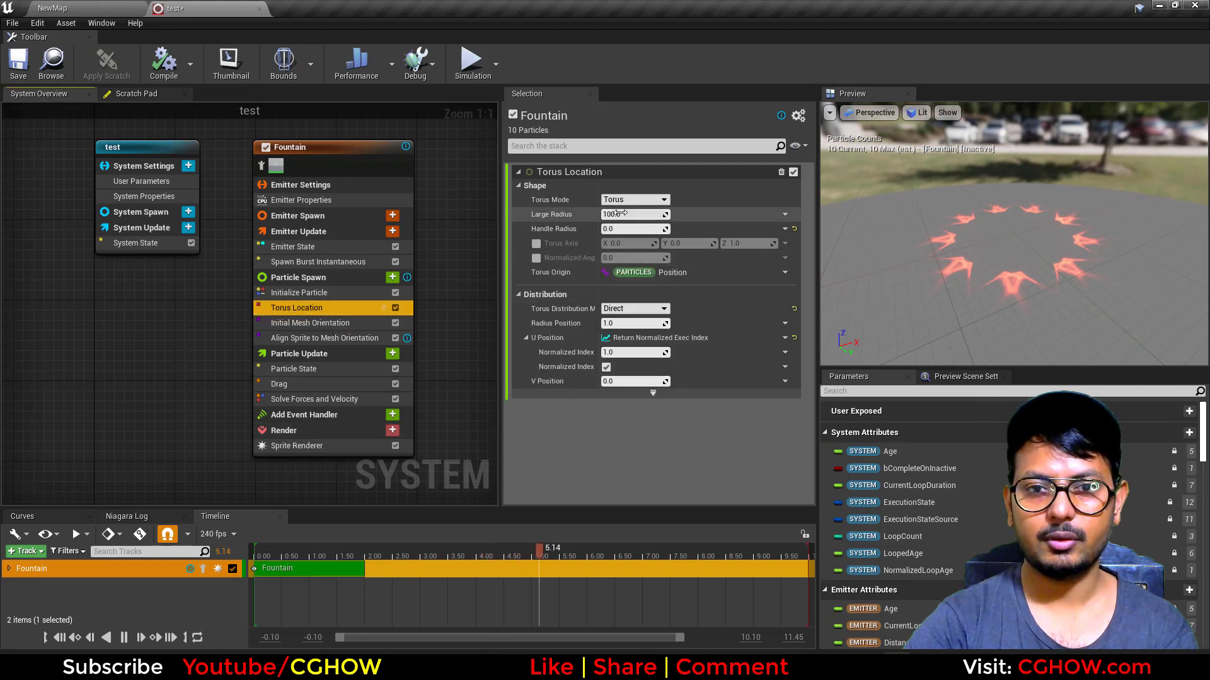
Increase the Torus Location's large radius to about 158
drag(620, 216, 665, 216)
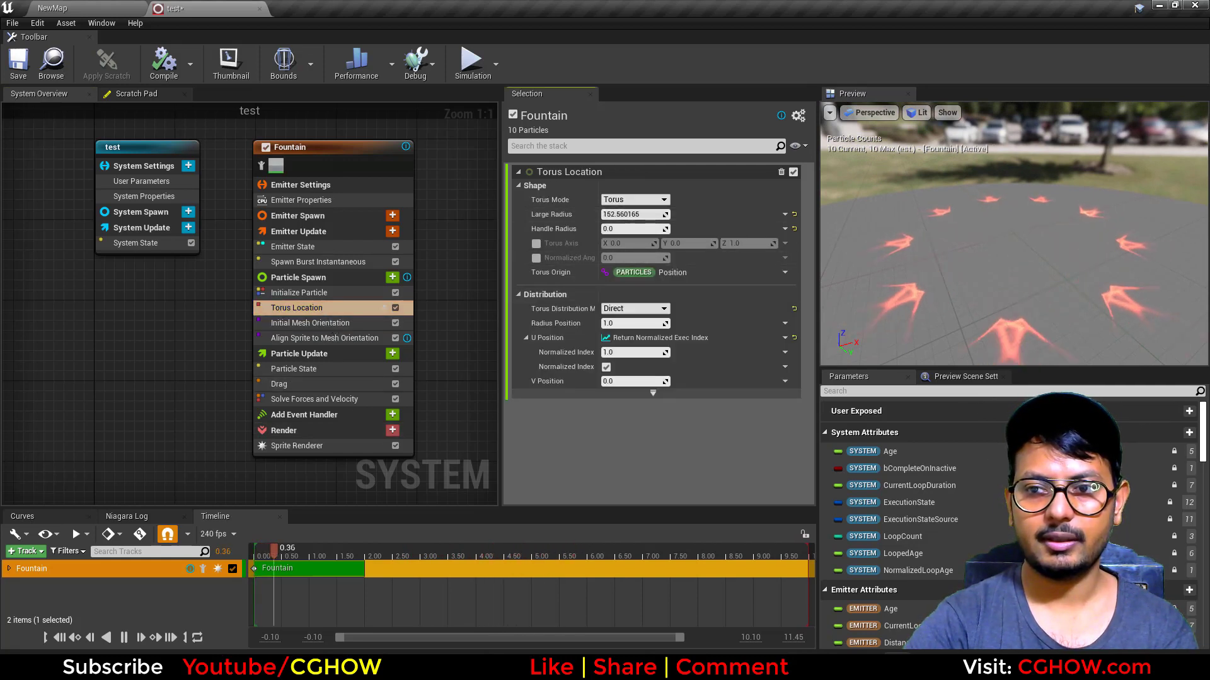
right_drag(161, 351, 62, 362)
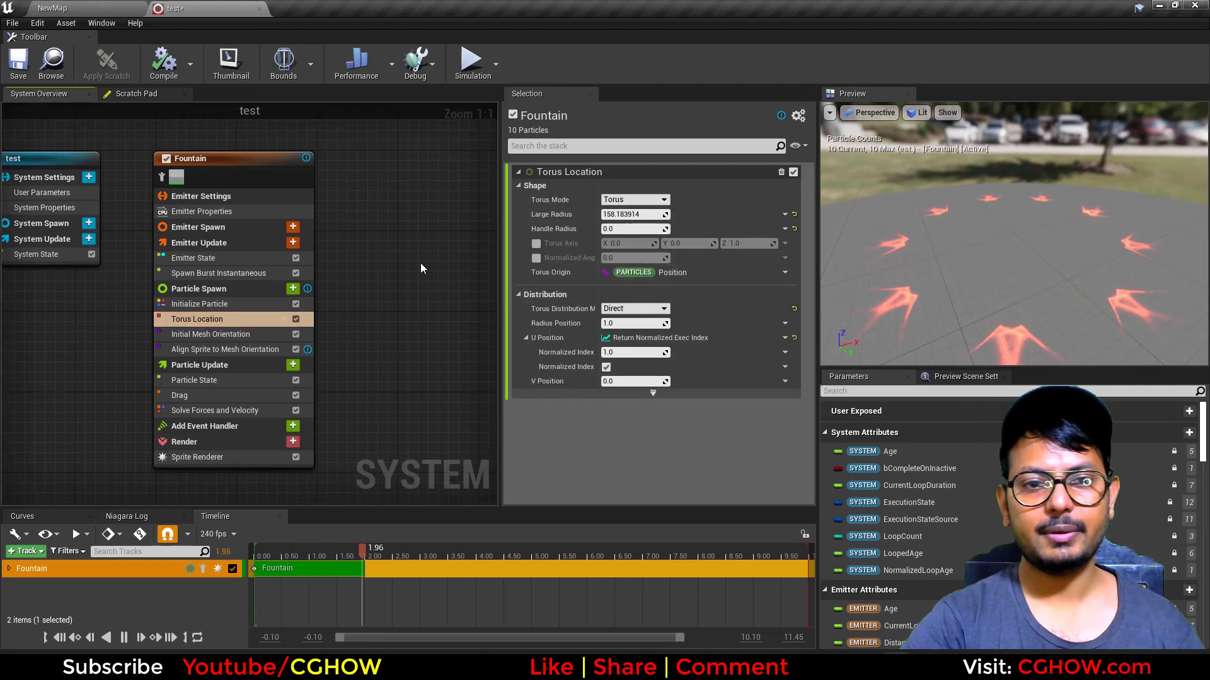
right_drag(421, 269, 245, 173)
Return to the NewMap level to view the magic circle, then switch to the reference GIF in the browser for comparison
click(109, 10)
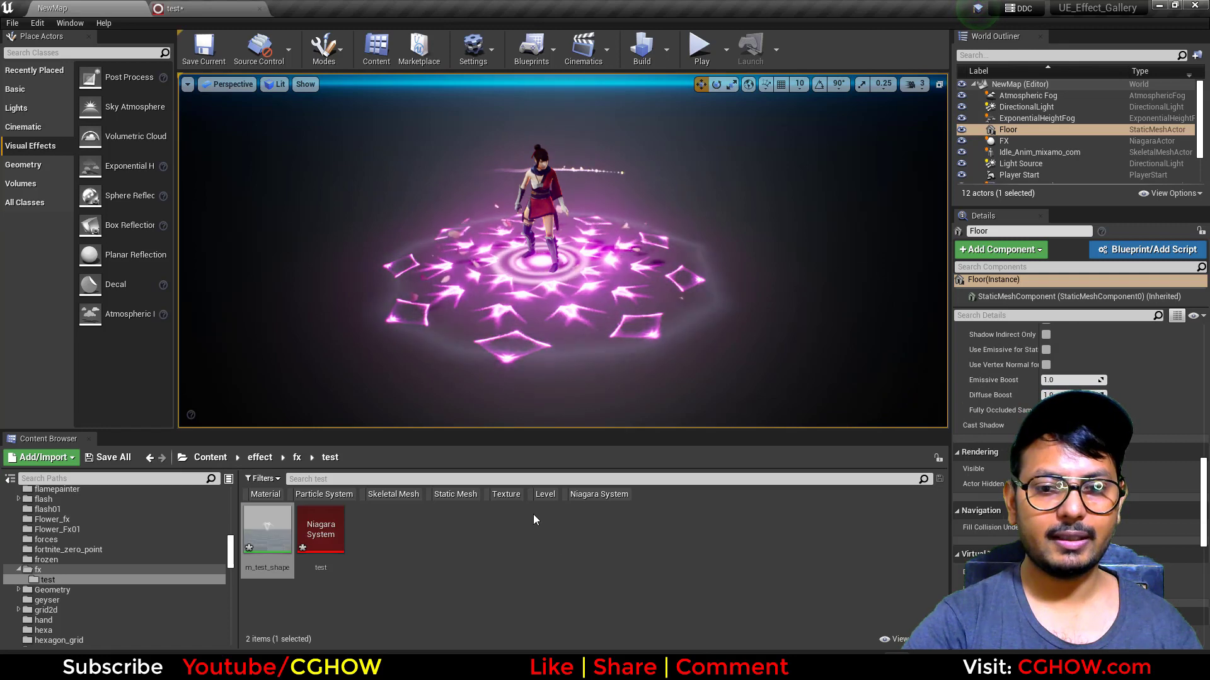
mouse_move(674, 668)
click(671, 596)
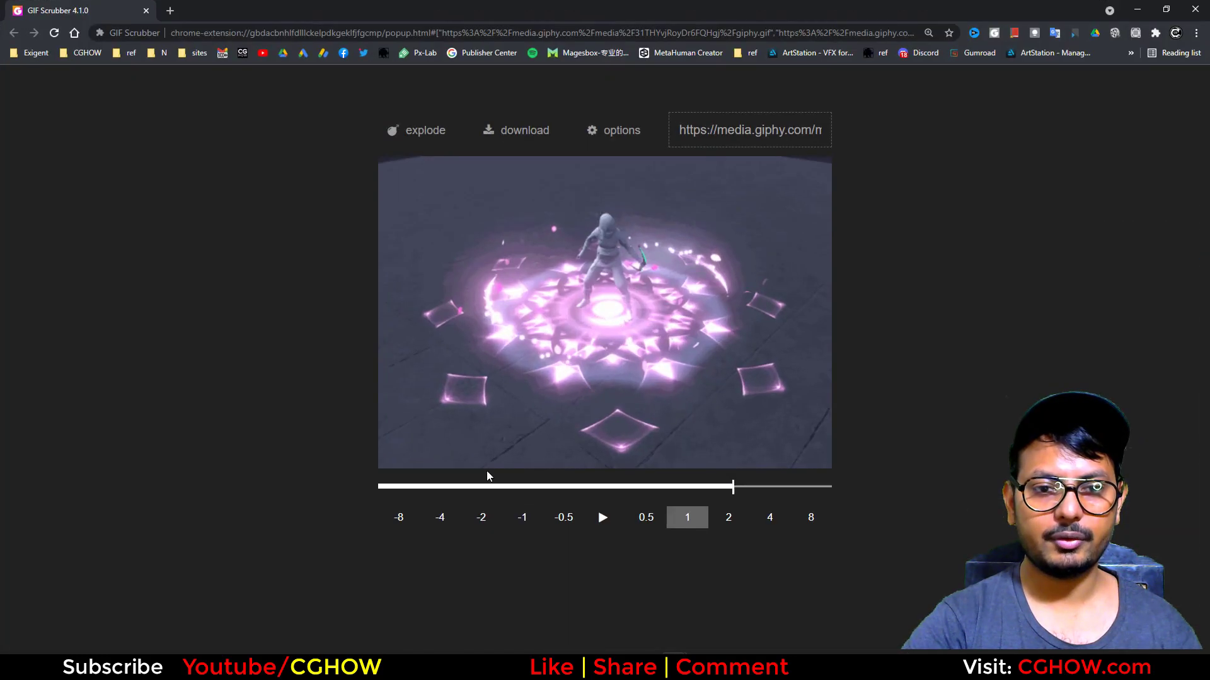
Play the reference GIF, switch to Unreal Editor and examine the magic circle effect around the character up close and from afar
click(602, 520)
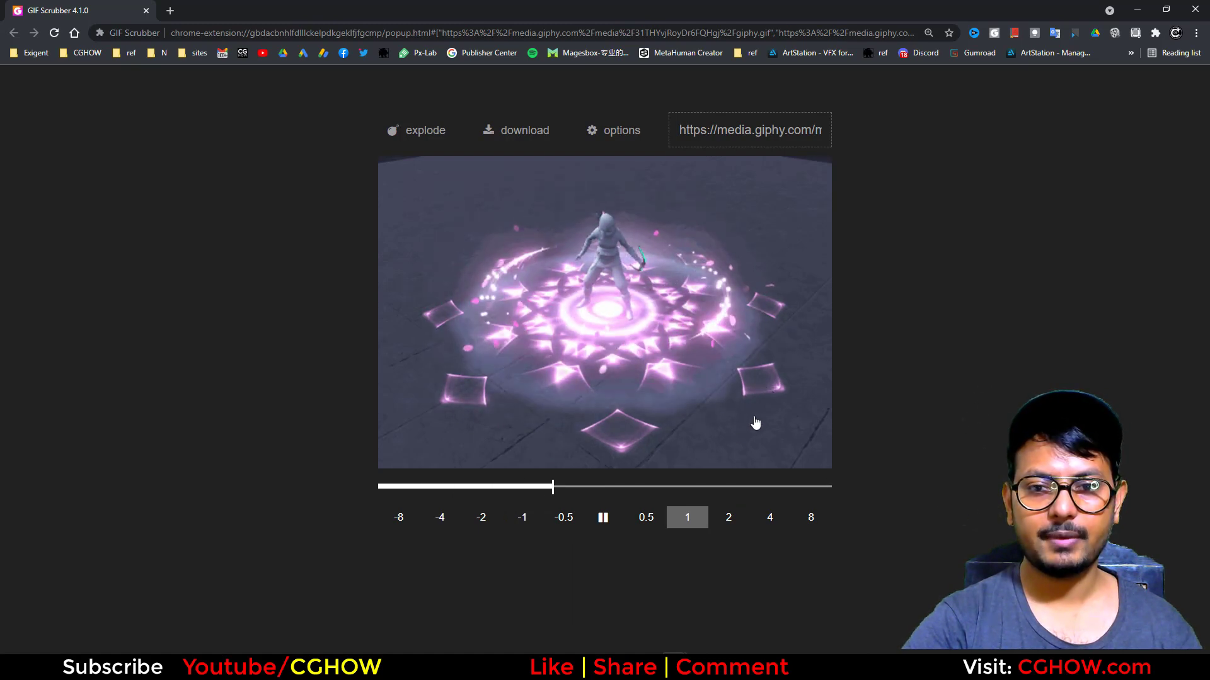
click(1138, 10)
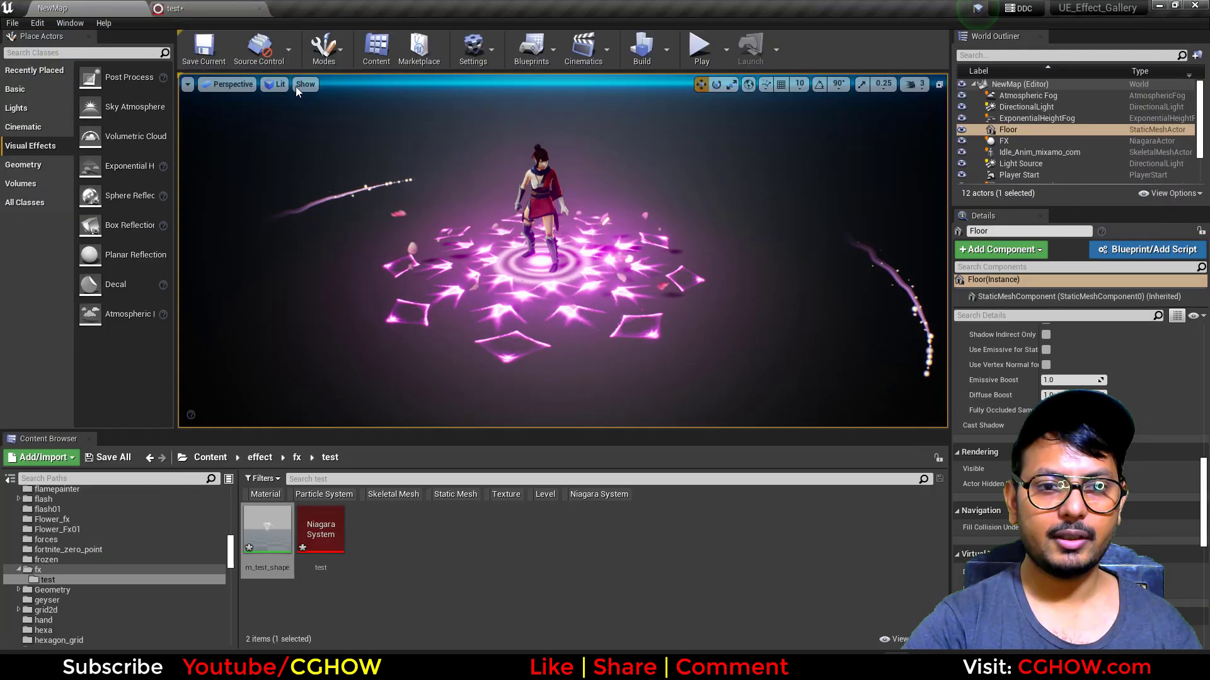
scroll(505, 393, up, 5)
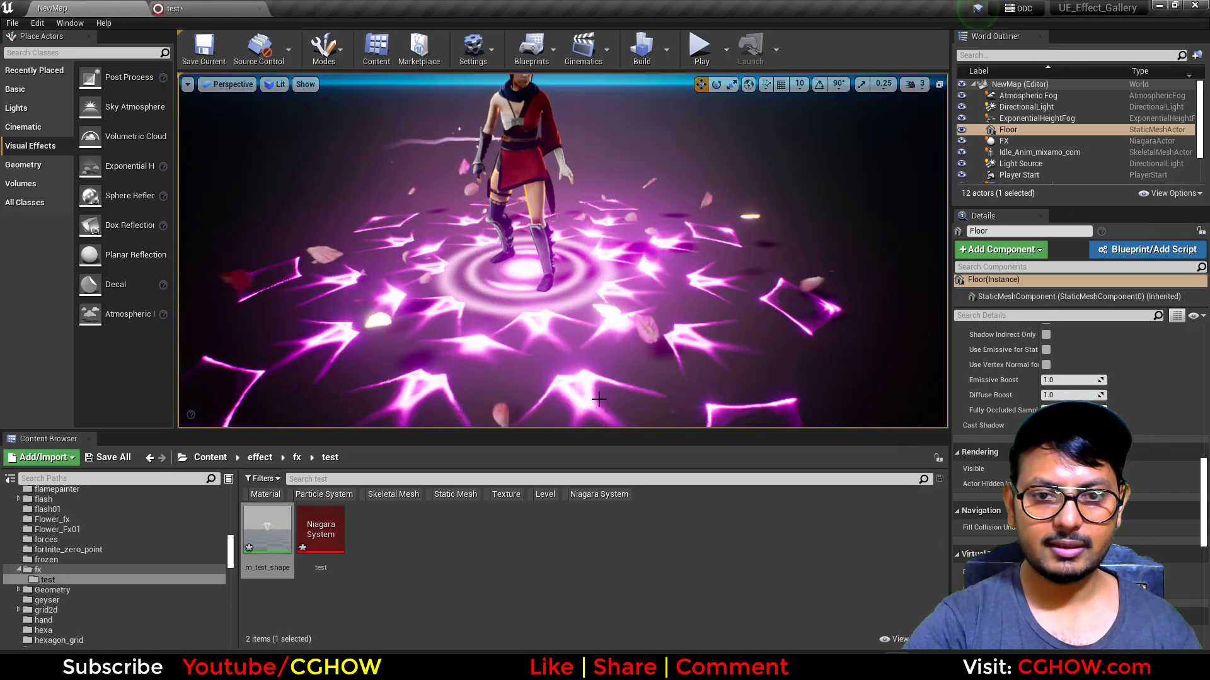
scroll(412, 389, down, 5)
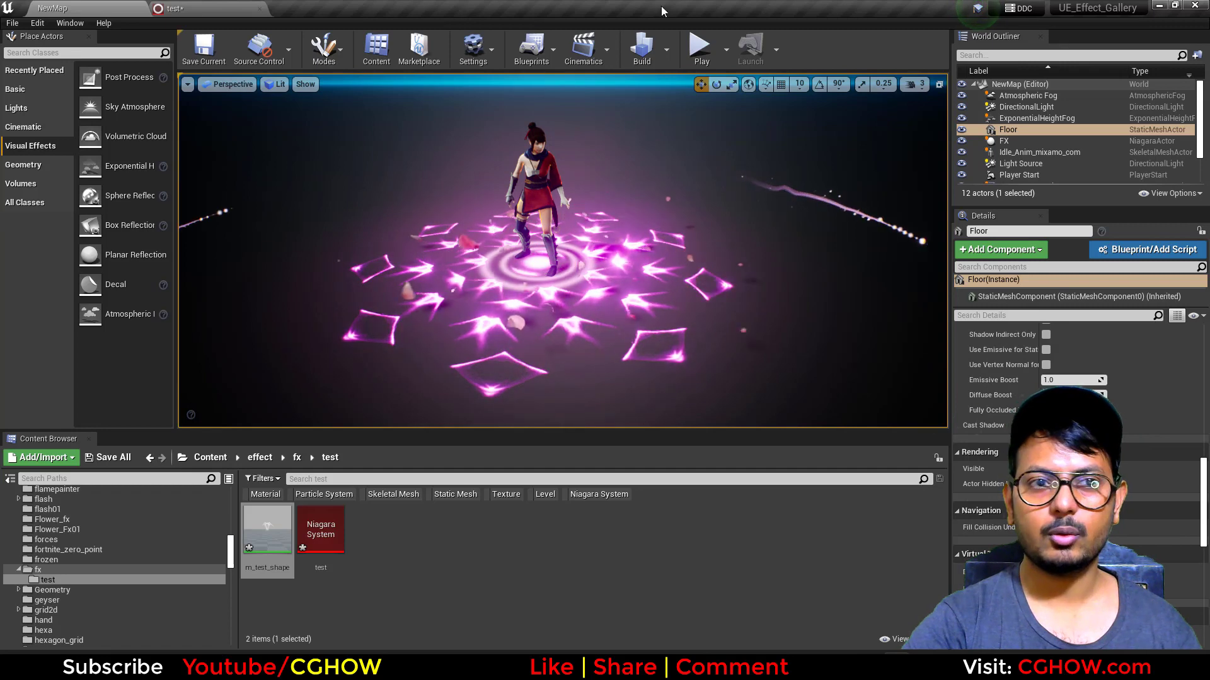
In the test Niagara system, add a Scale Color module to Fountain's Particle Update and make Scale RGB a Vector from Float
click(200, 6)
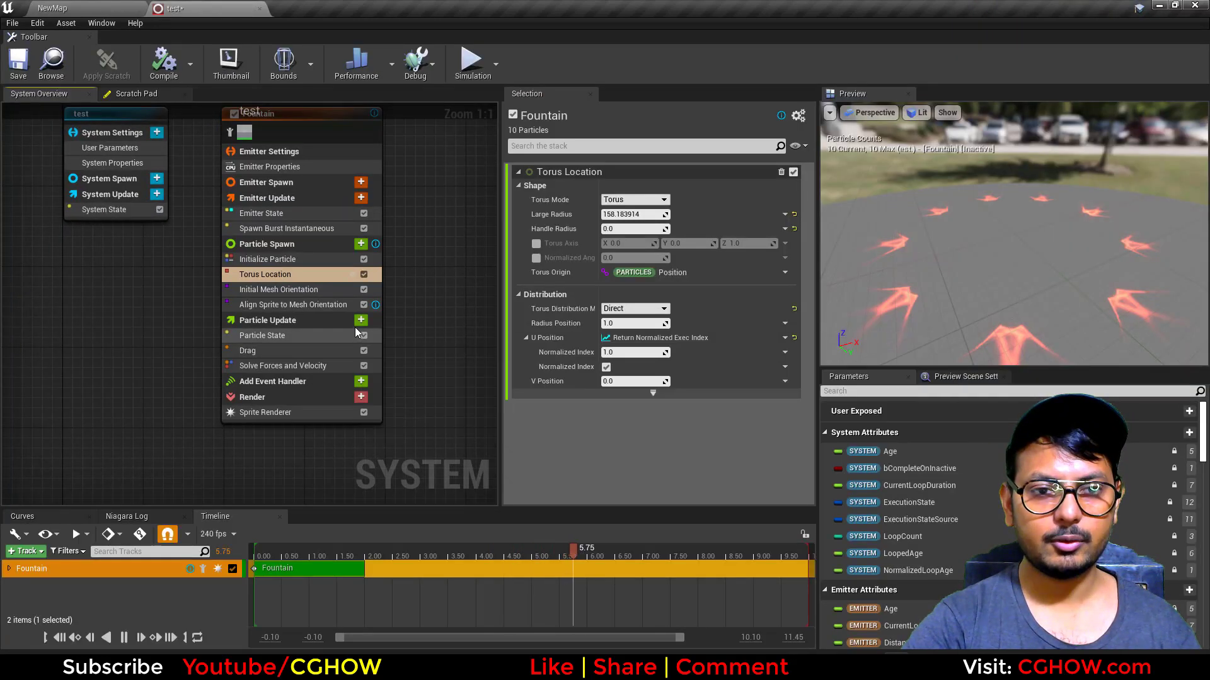
click(360, 321)
text(sca)
click(119, 408)
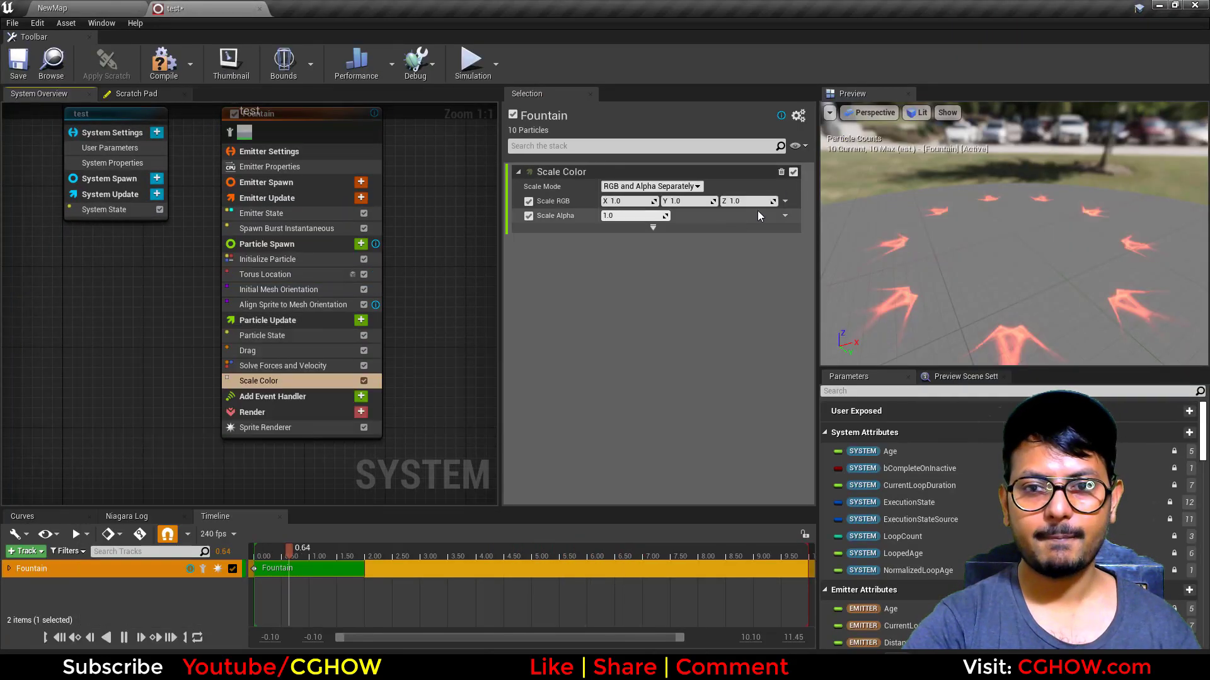
click(785, 201)
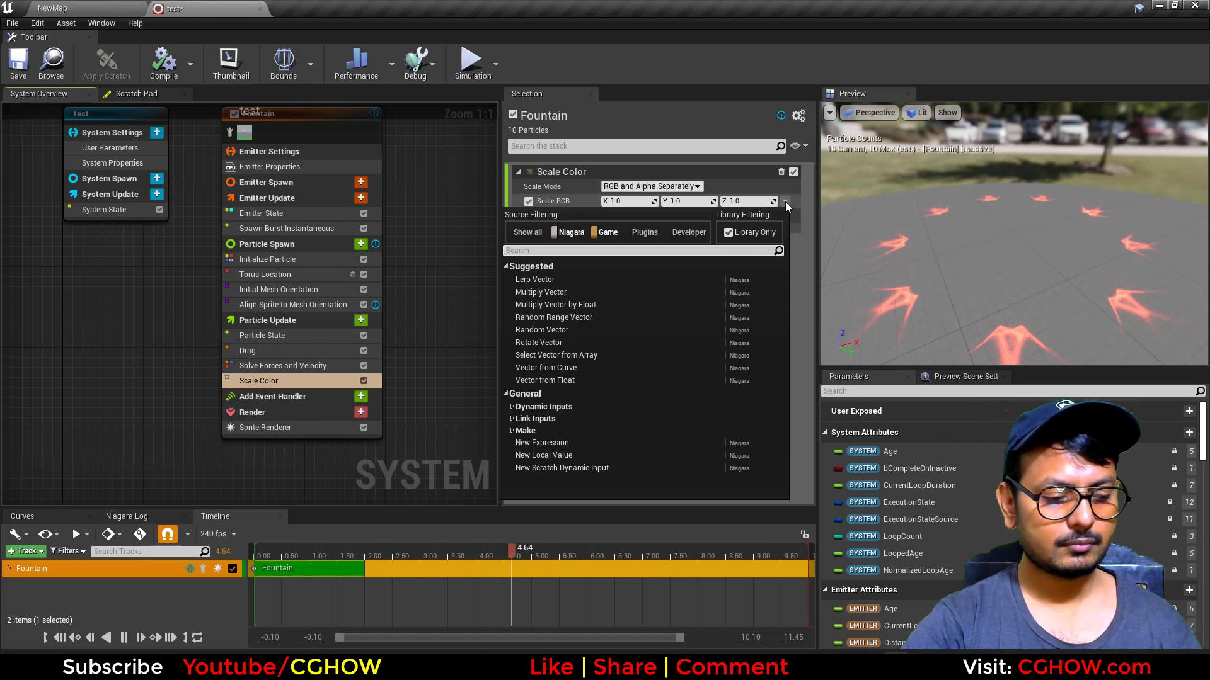
text(float)
click(614, 293)
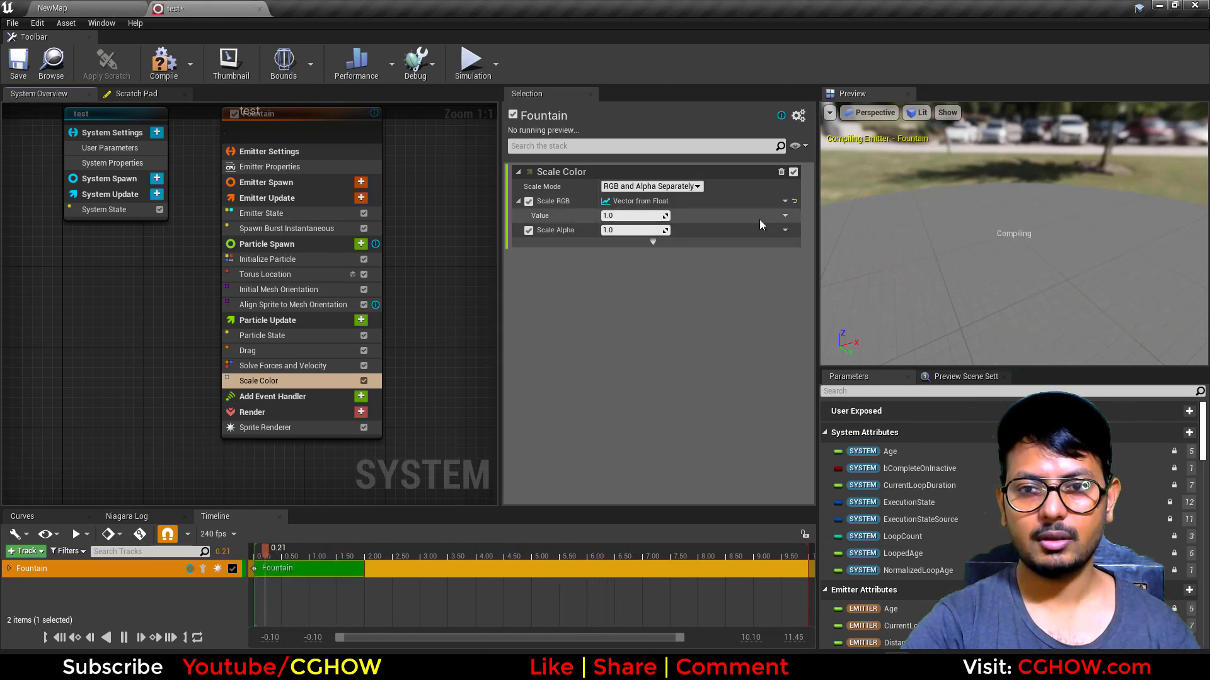
Drive the Scale RGB value with a Sine input and set its normalized angle to Particles NormalizedAge
click(785, 216)
text(sine)
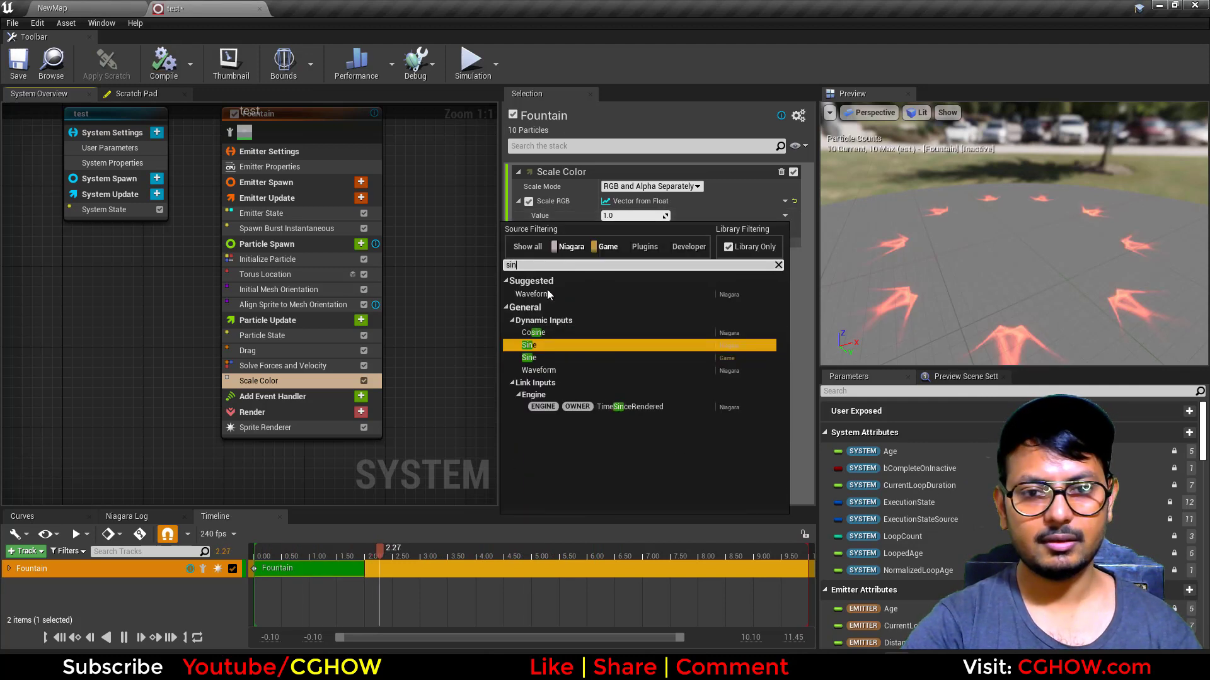
click(549, 343)
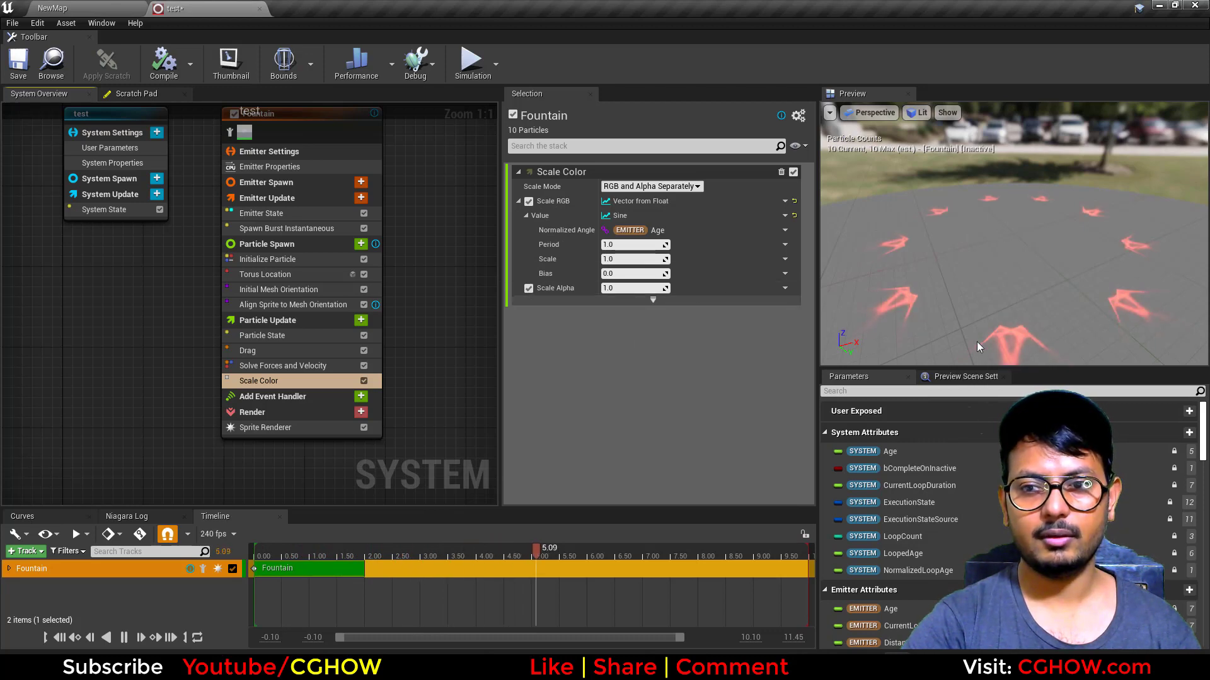
click(785, 231)
text(age)
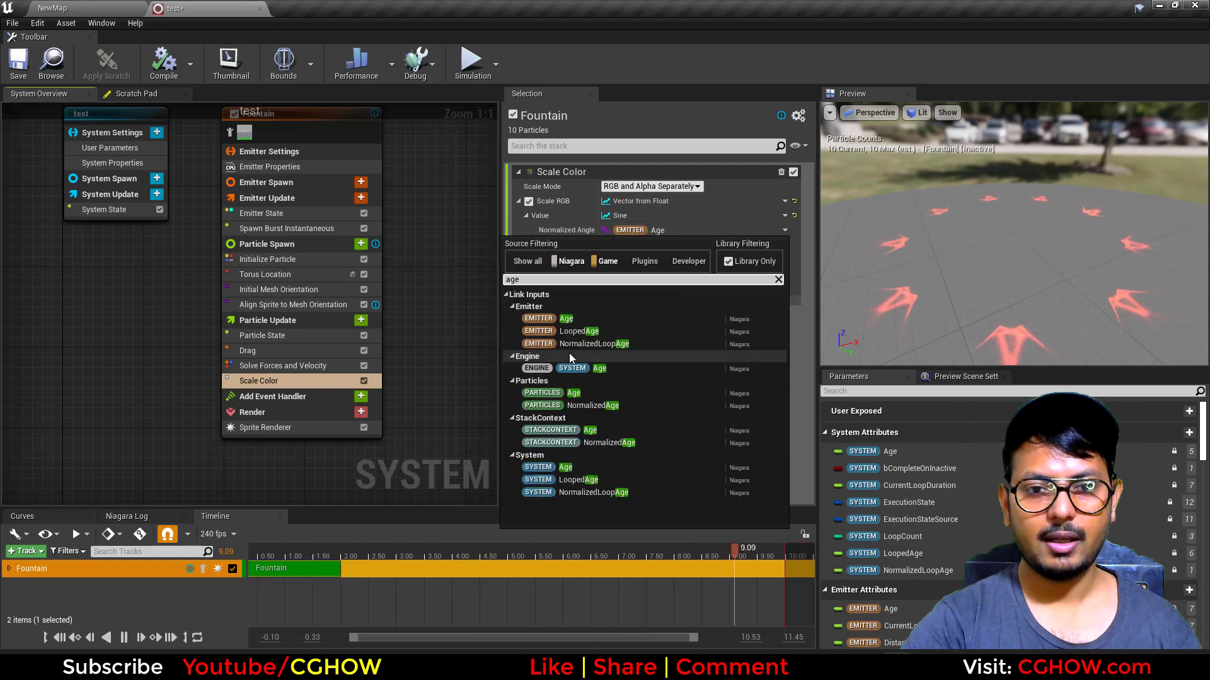
click(600, 406)
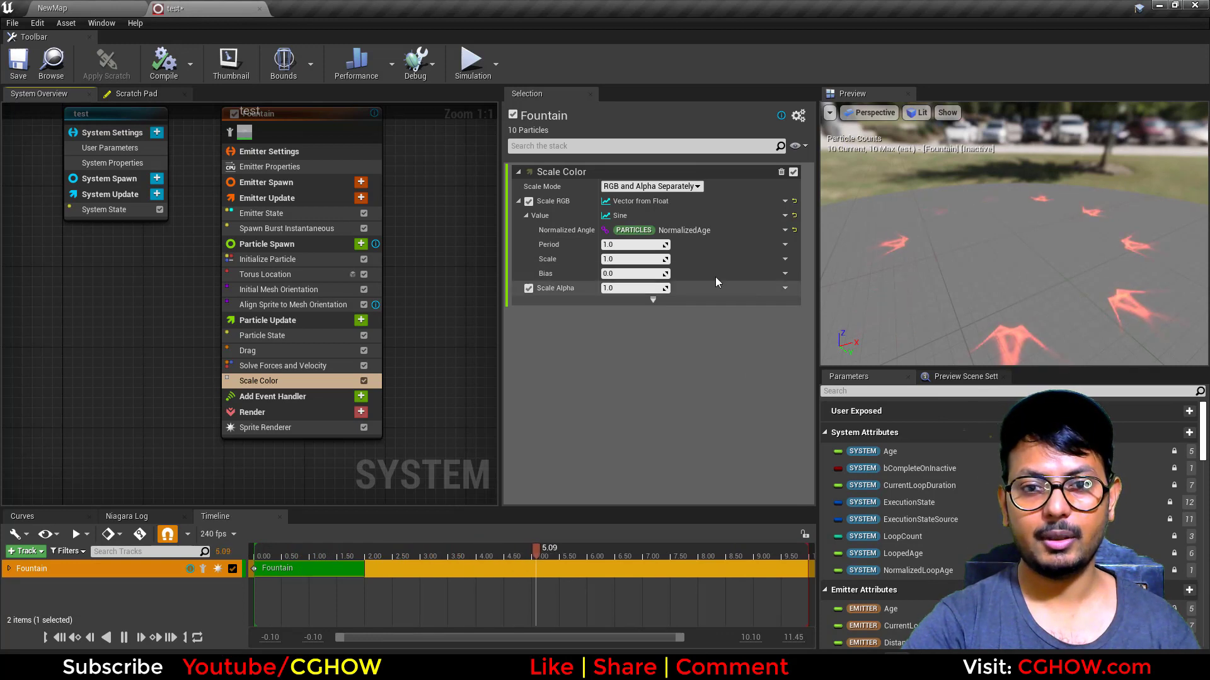
Set the Sine bias to 2 and make its period a Random Range Float with a minimum of 0.1
text(2)
key(Return)
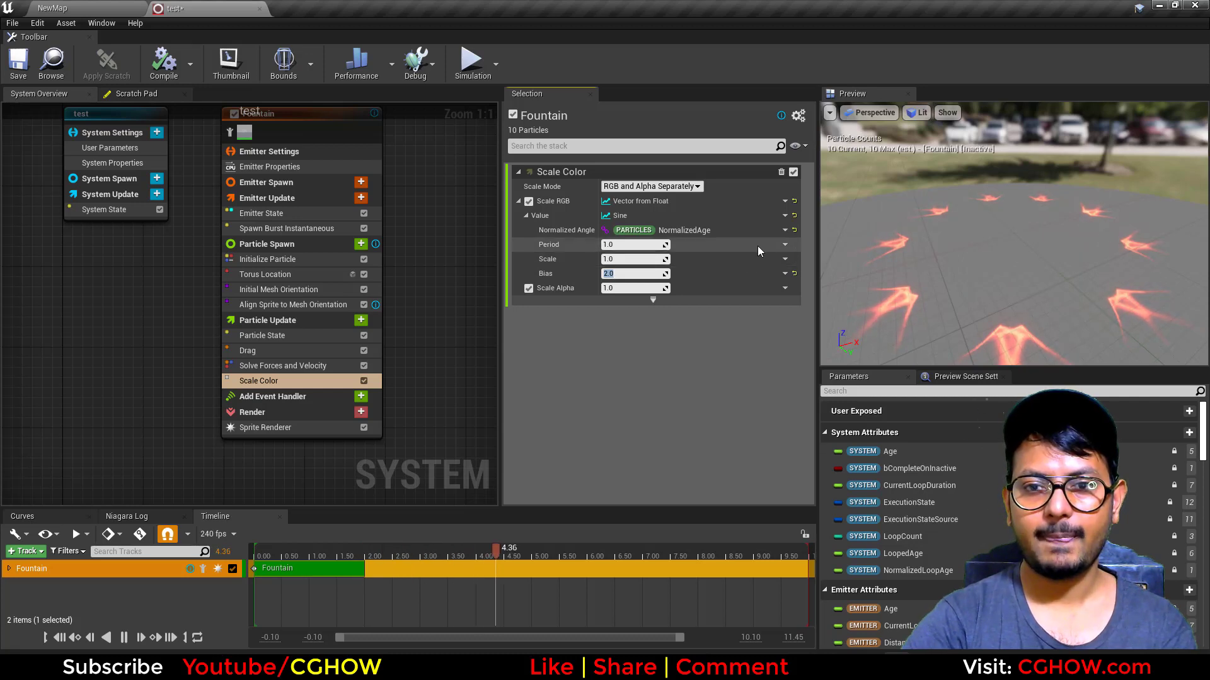
click(783, 244)
text(uni)
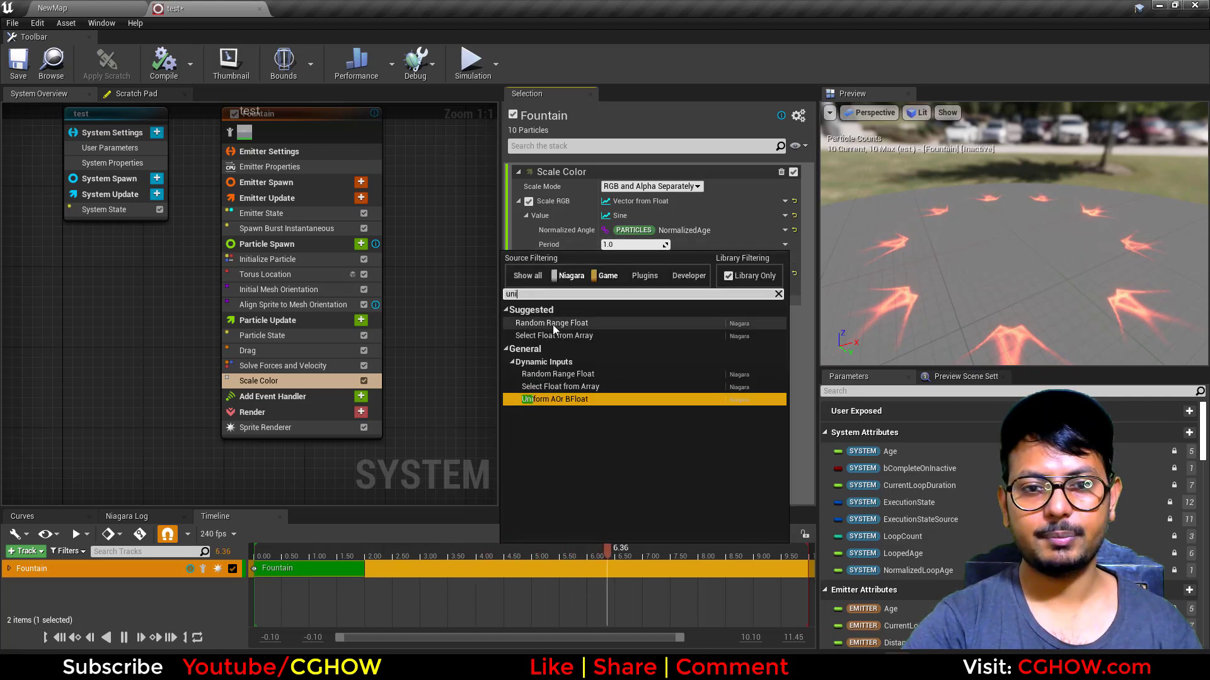
click(553, 324)
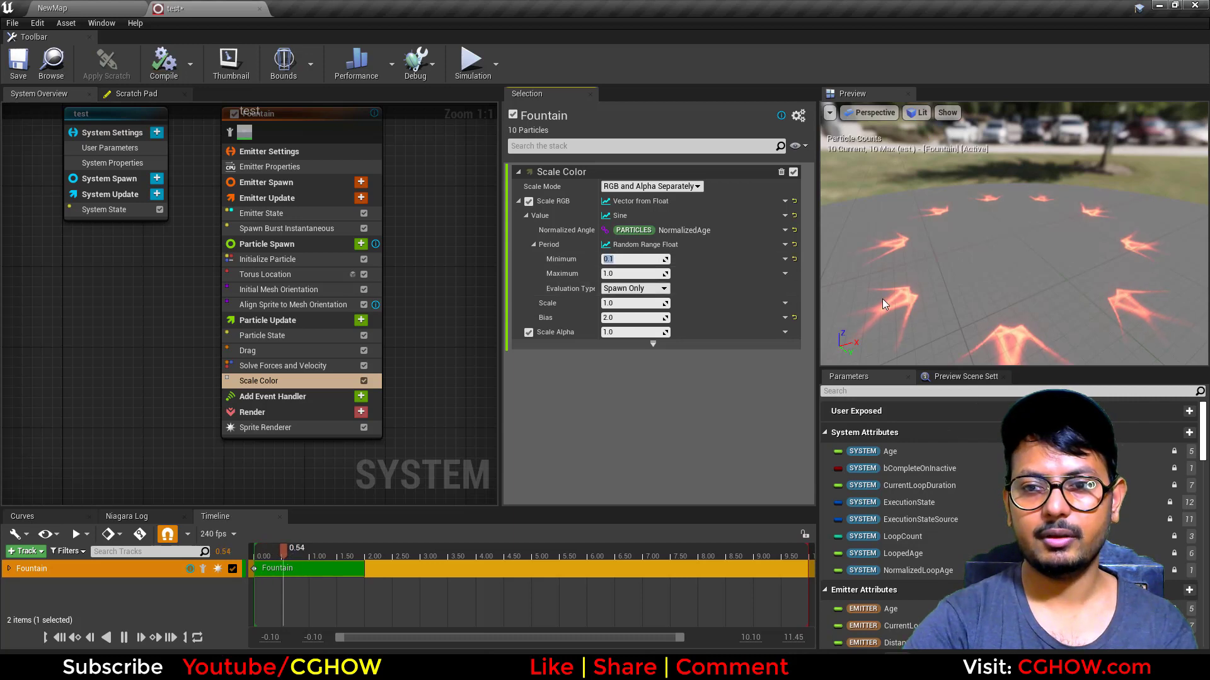
drag(995, 304, 955, 331)
Duplicate the Fountain emitter beside the original and reduce the copy's Torus Location large radius to about 136
right_drag(415, 215, 283, 275)
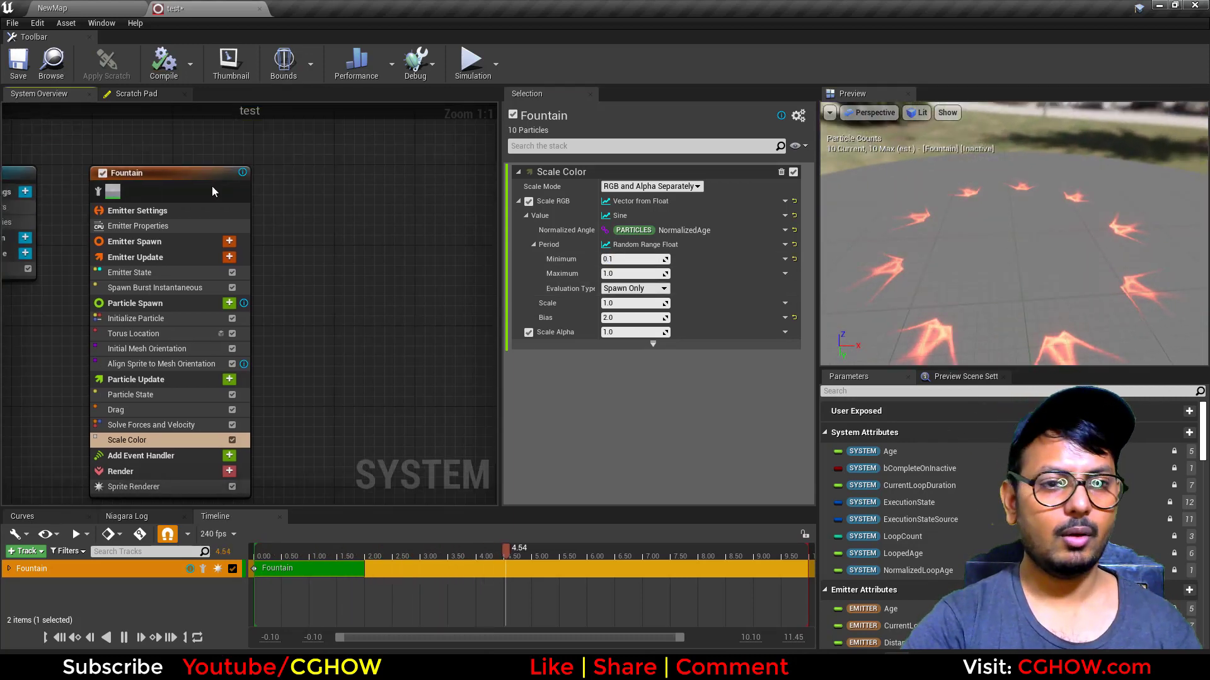
click(214, 182)
key(ctrl+d)
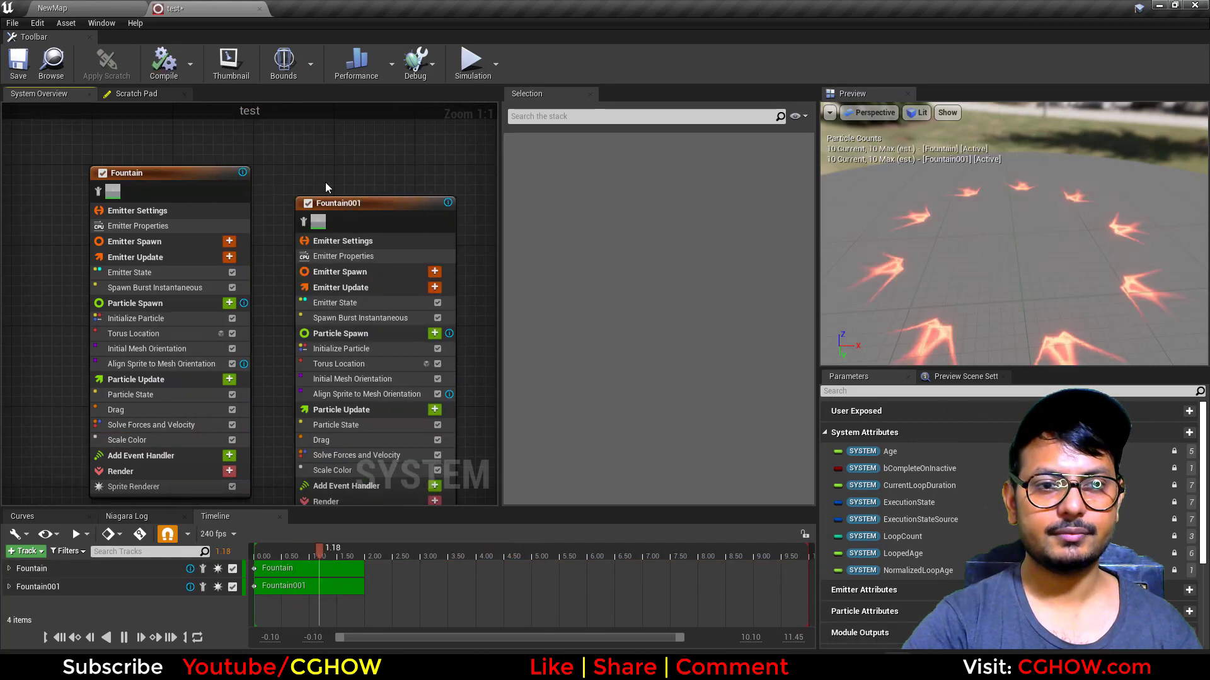
click(342, 195)
right_drag(263, 186, 235, 159)
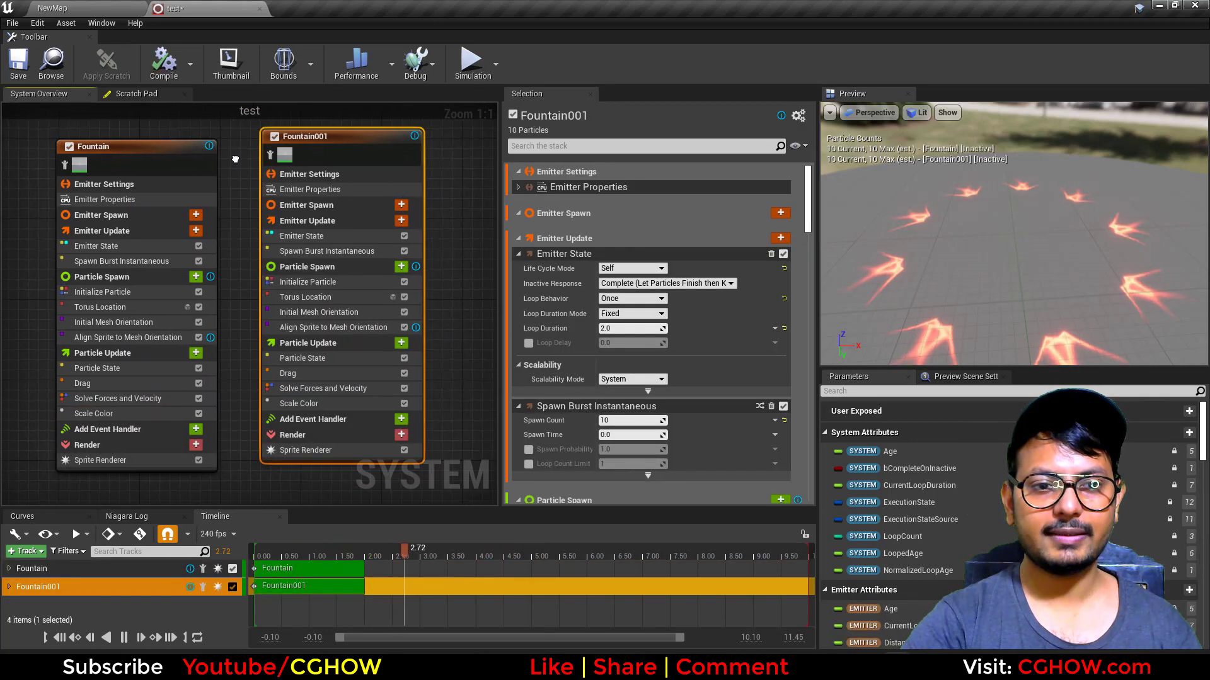
click(315, 295)
drag(631, 215, 615, 214)
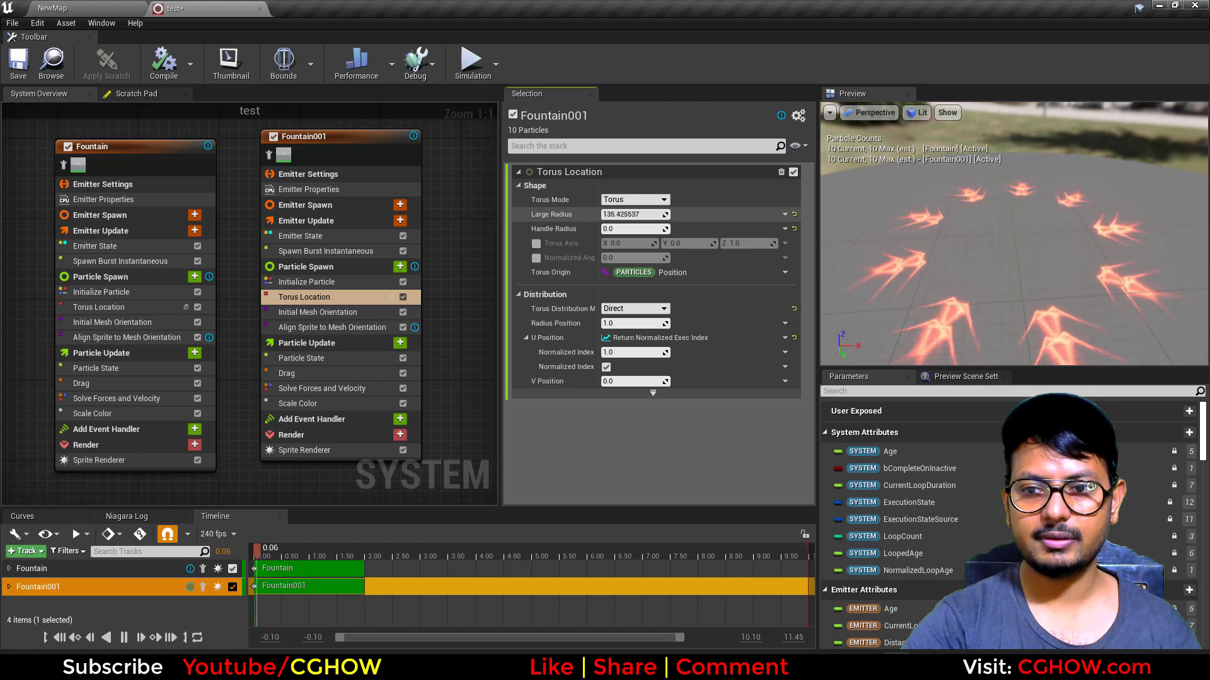
Add a Dynamic Material Parameters module with texture 1.0 to Fountain001's Particle Update and copy the module into Fountain above Scale Color
click(399, 344)
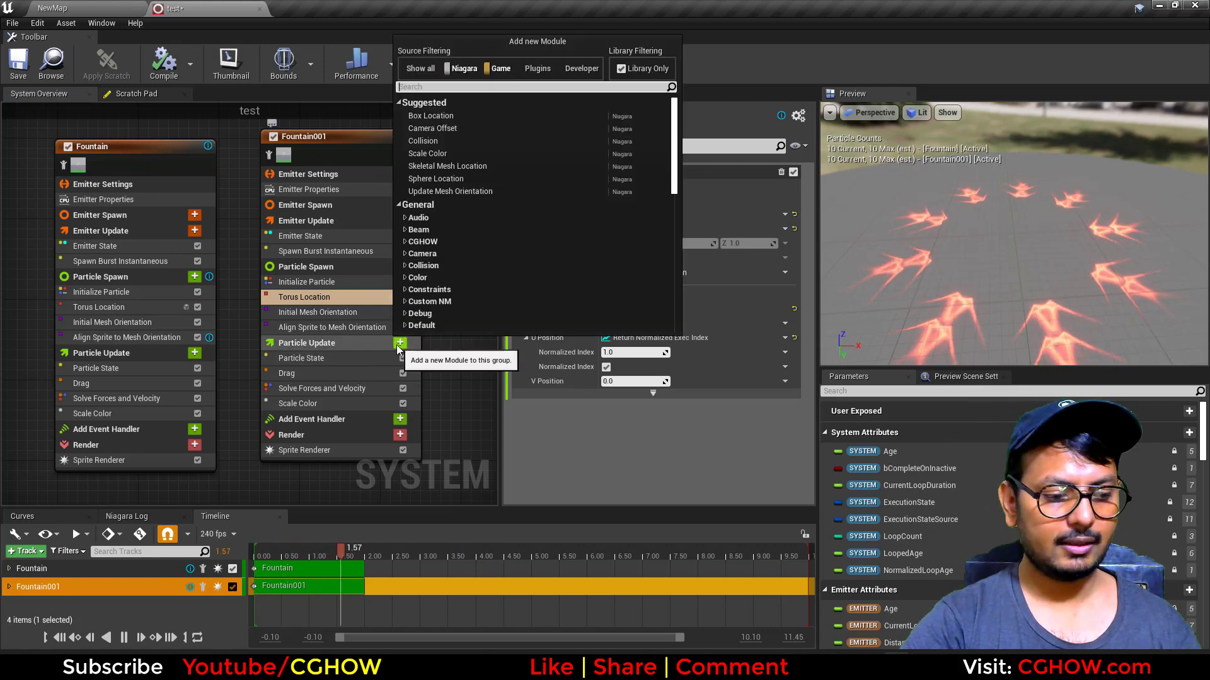
text(dyn)
click(438, 115)
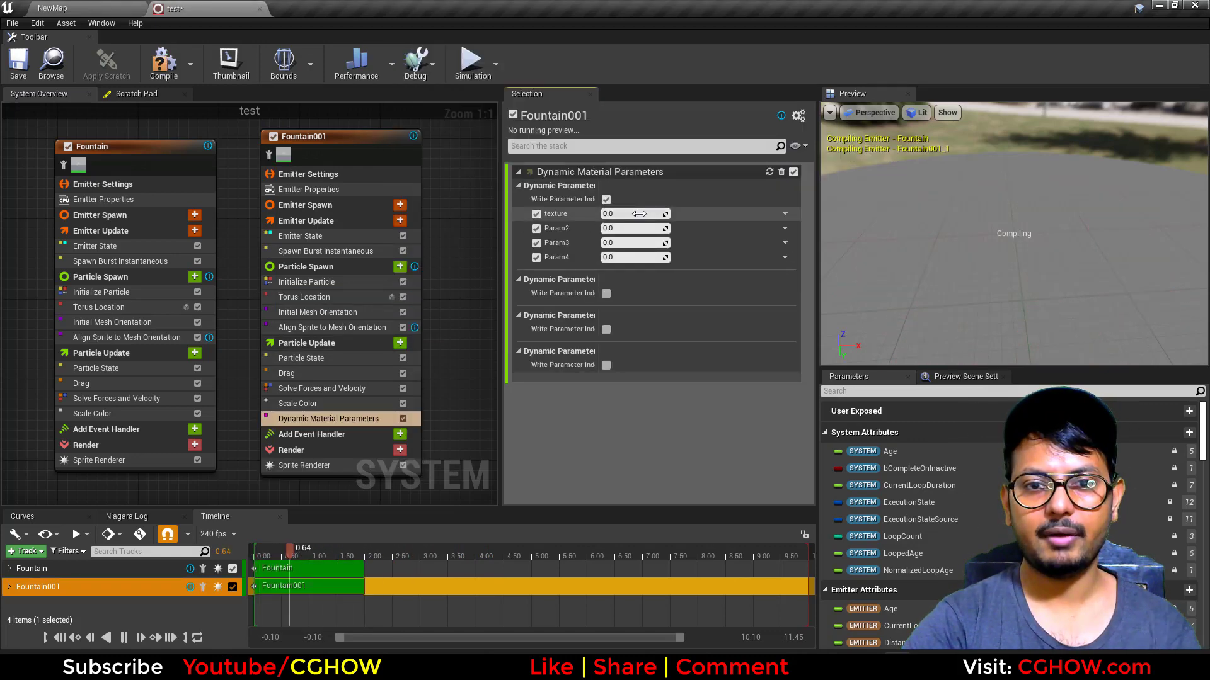
text(0.5)
key(Return)
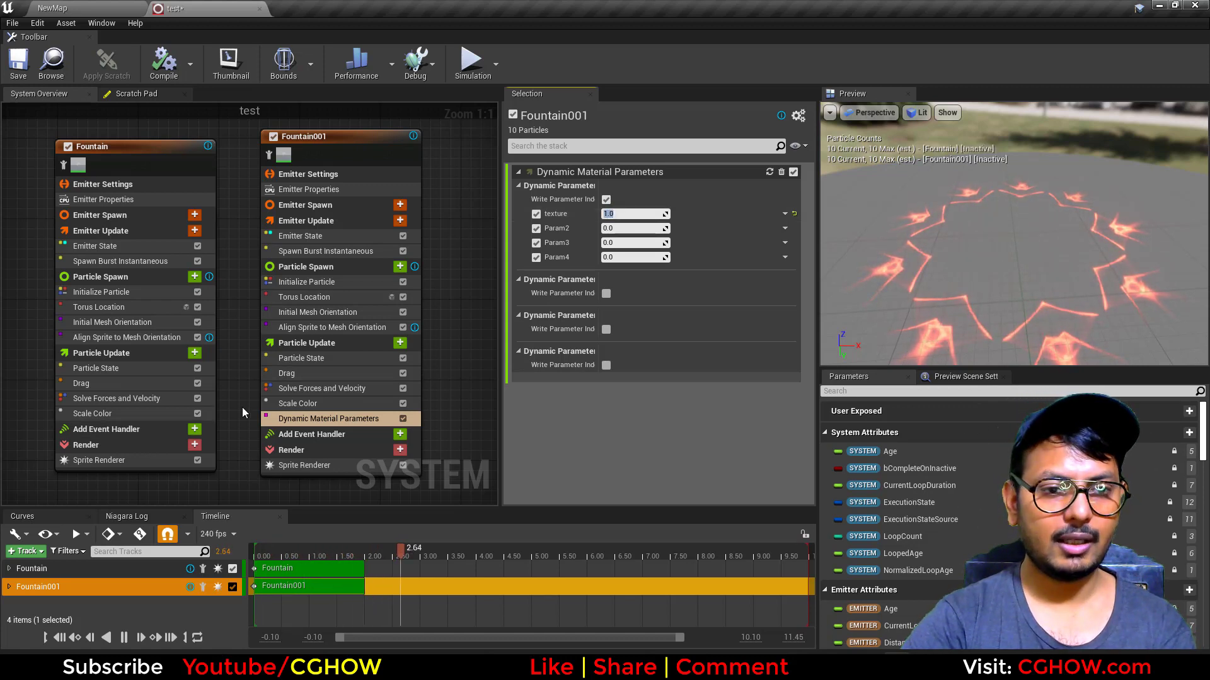
drag(321, 419, 118, 406)
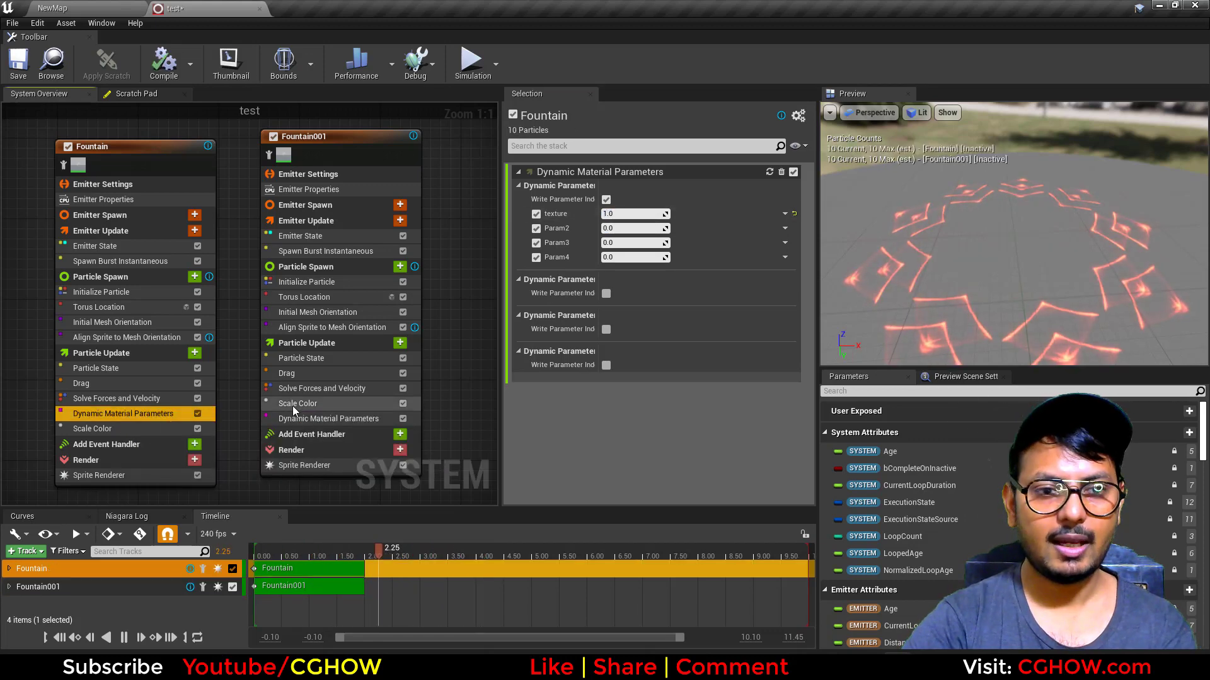
Set Fountain001's texture parameter to 0 and reduce its Torus Location large radius to about 108
click(340, 418)
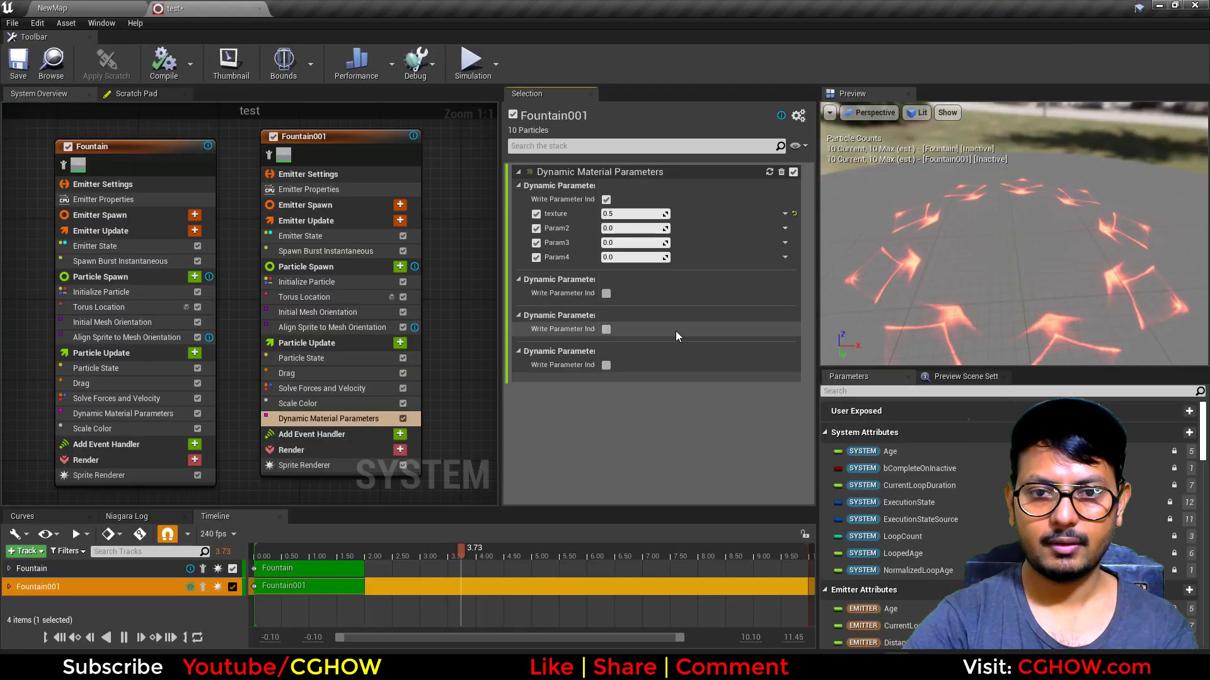
click(611, 214)
text(0)
key(Return)
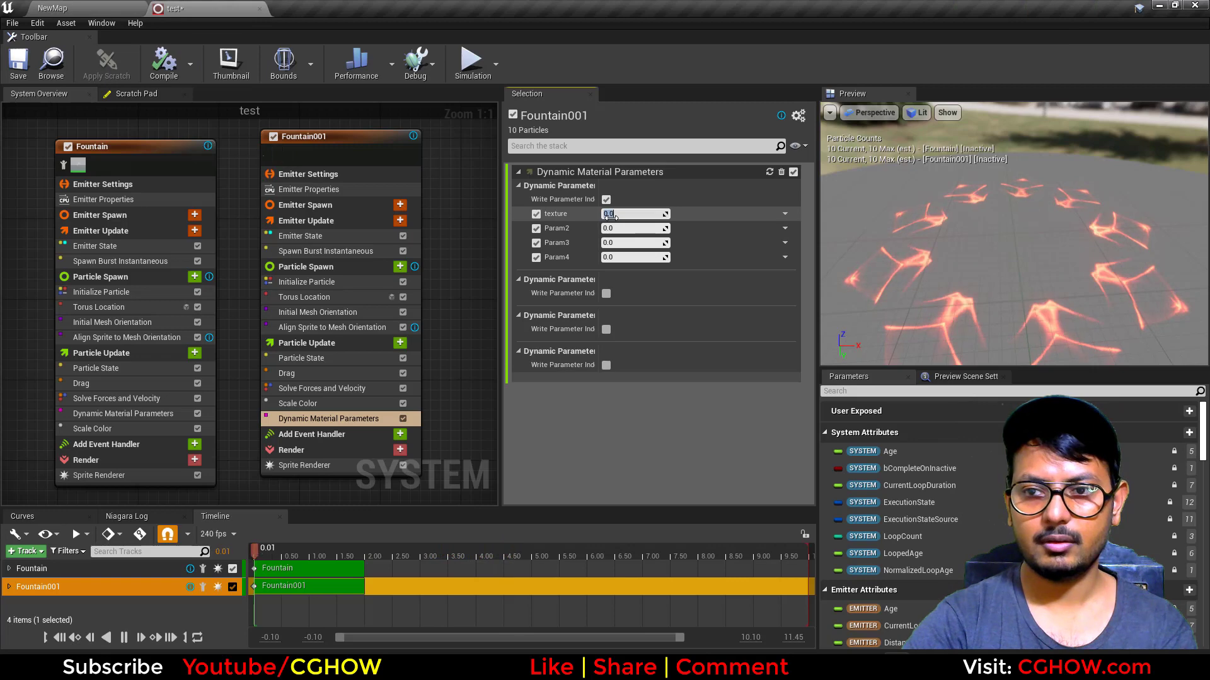
click(308, 297)
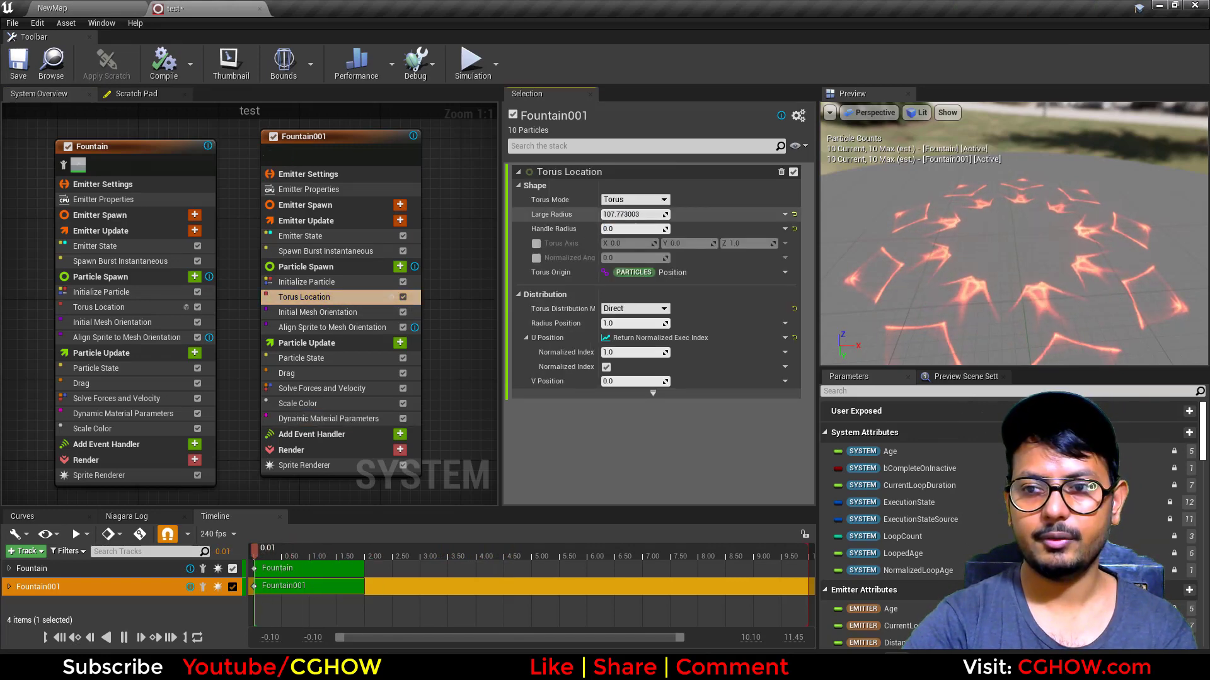
drag(630, 214, 635, 215)
Duplicate the Fountain001 emitter and reduce the copy's Torus Location large radius to about 83
scroll(392, 290, down, 1)
right_drag(416, 247, 280, 239)
click(210, 154)
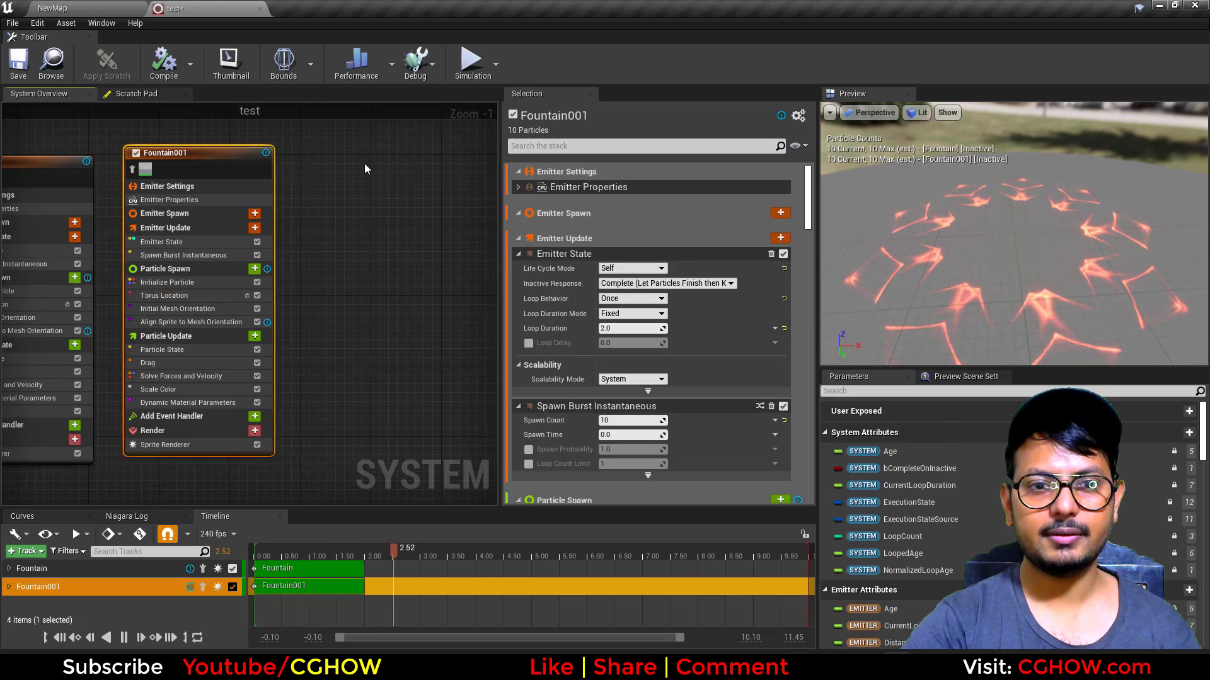
key(ctrl+d)
right_drag(349, 153, 242, 145)
click(281, 304)
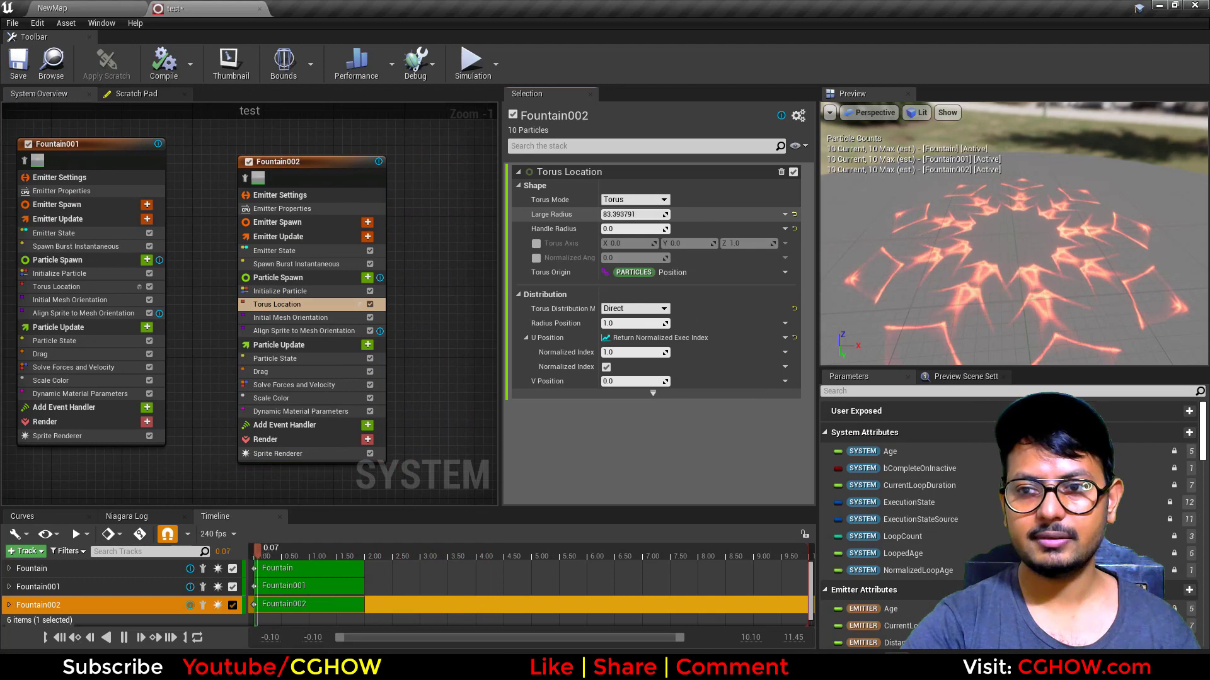
Set the texture parameter in Fountain002's Dynamic Material Parameters to 0.5
click(284, 412)
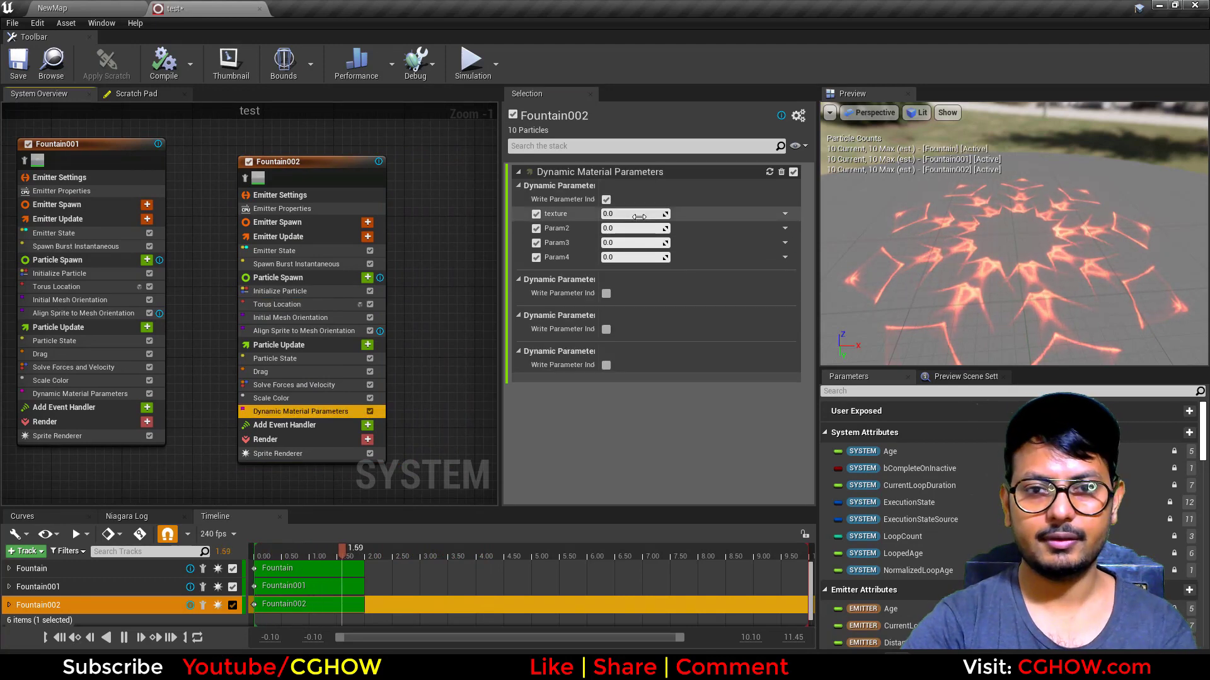
click(635, 215)
text(0.5)
key(Return)
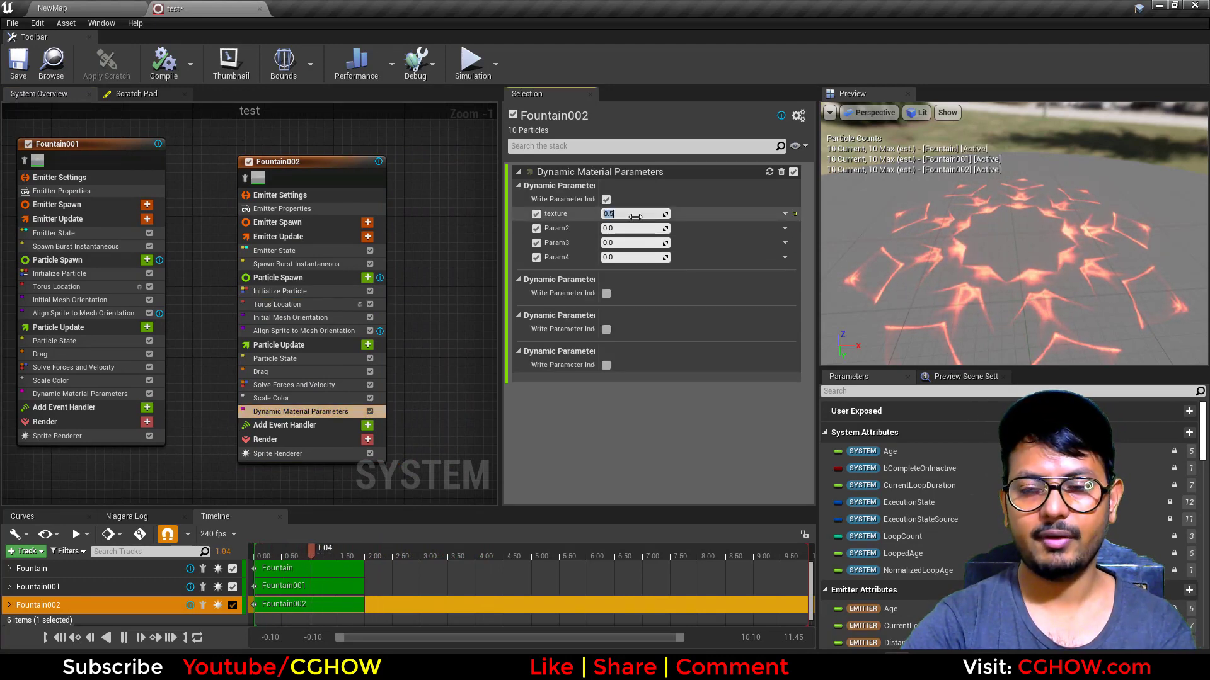
Duplicate the Fountain002 emitter, align the copy beside it and reduce the copy's Torus Location large radius
right_drag(438, 213, 337, 222)
click(224, 174)
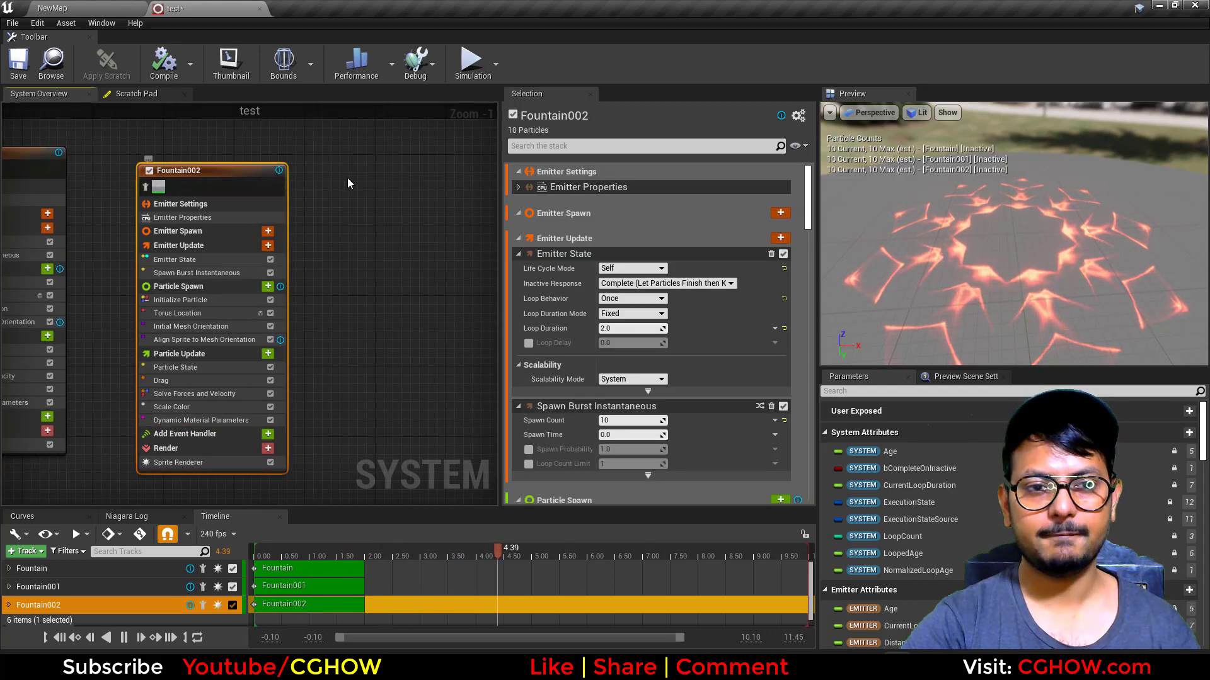
key(ctrl+v)
drag(371, 187, 370, 168)
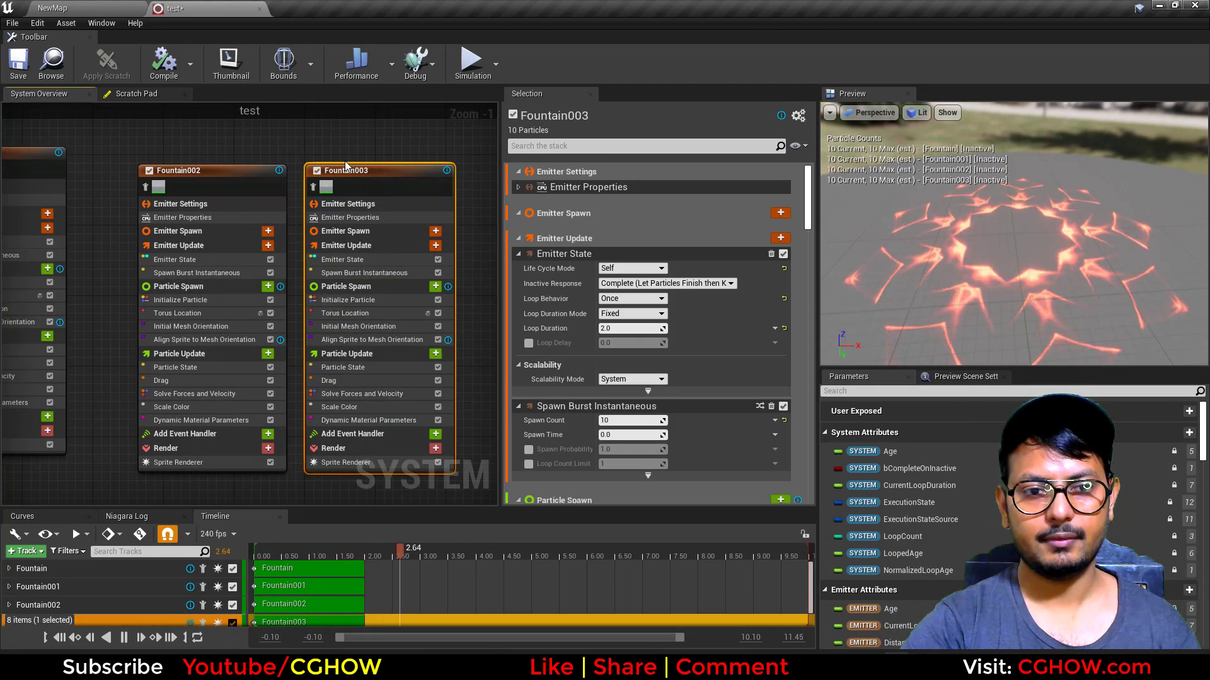
right_drag(366, 170, 278, 172)
click(258, 315)
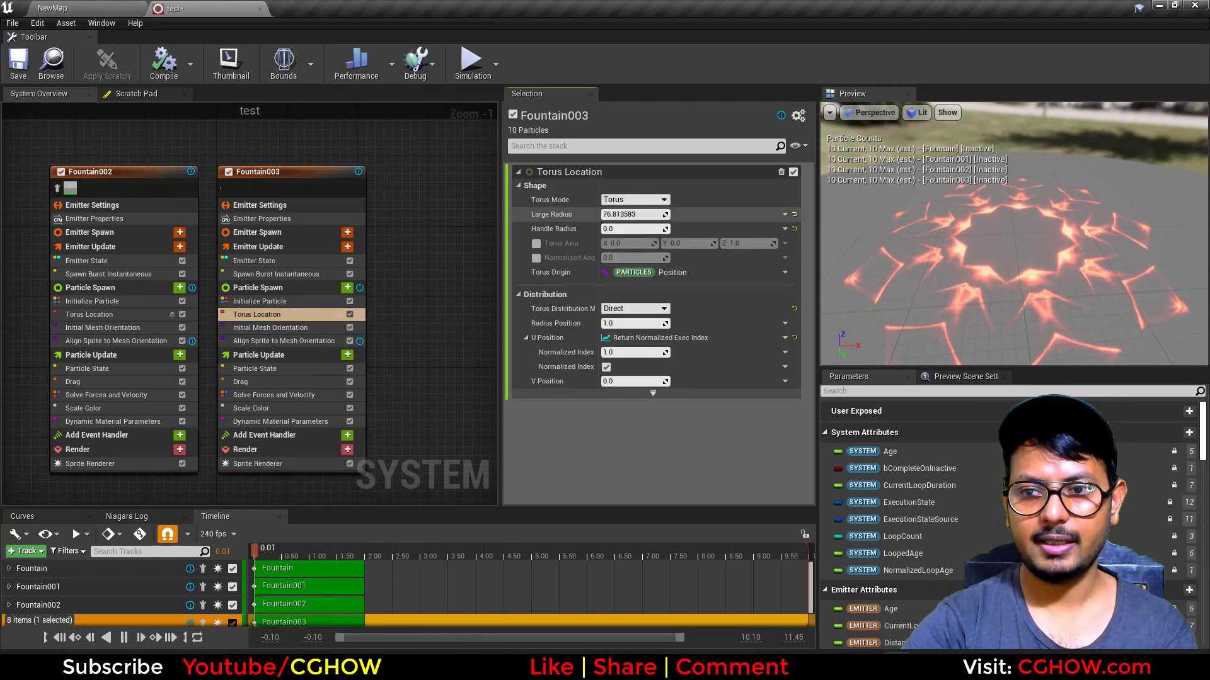
Set the texture parameter in Fountain003's Dynamic Material Parameters to 0
click(296, 422)
click(623, 215)
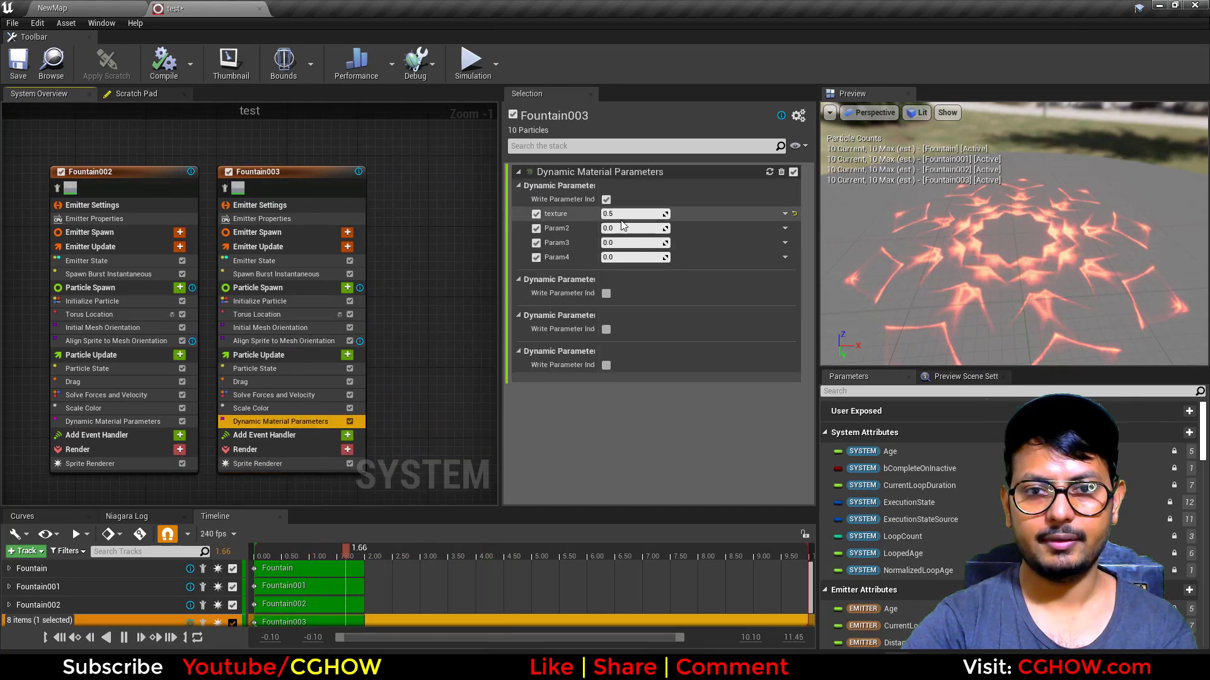
text(0)
key(Return)
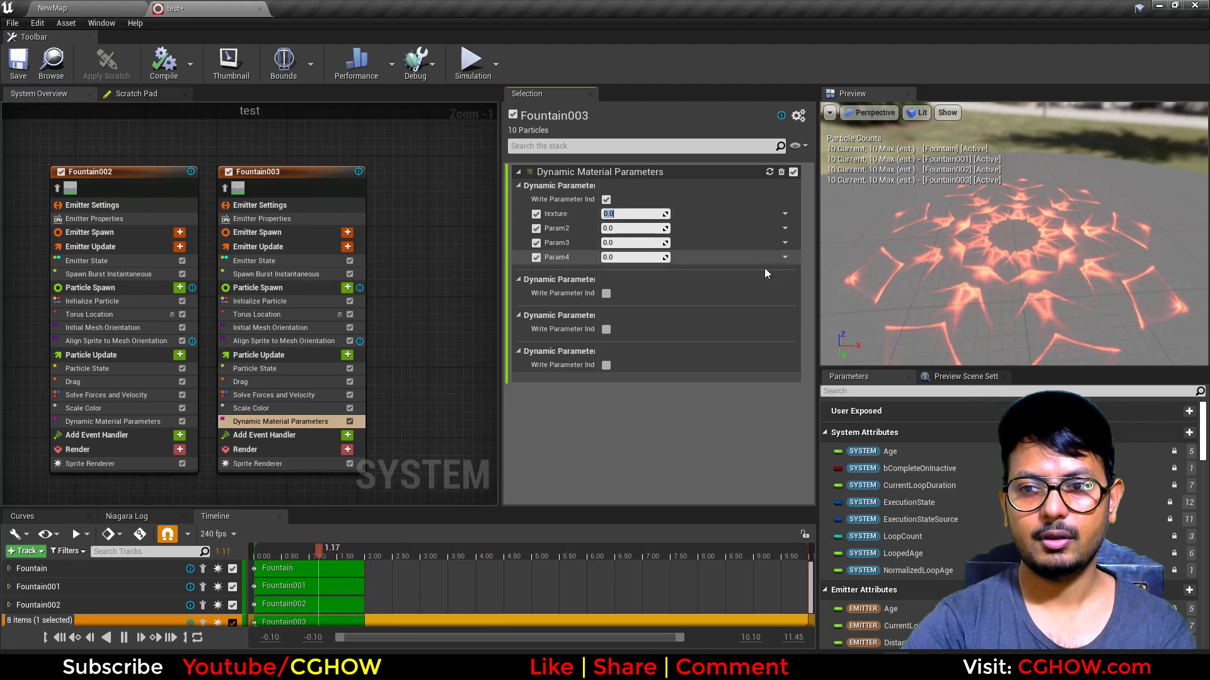
Enable the torus axis and normalized angle in Fountain003's Torus Location and set the normalized angle to about 0.0545
drag(889, 296, 851, 299)
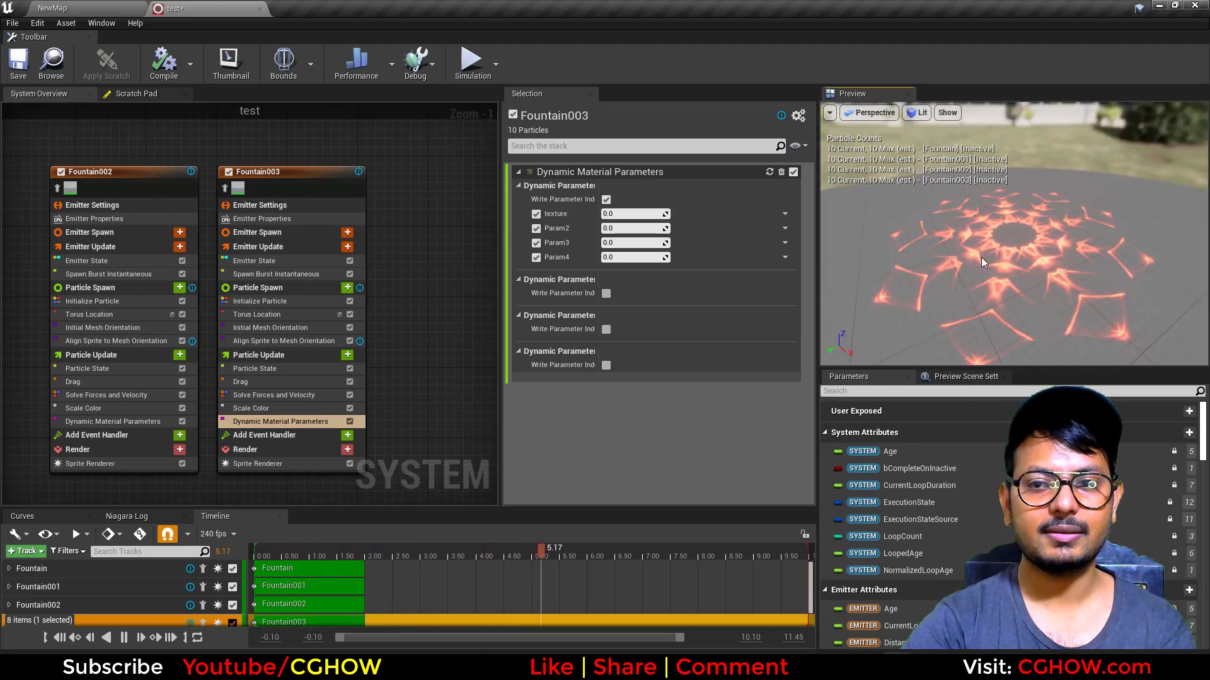
click(259, 314)
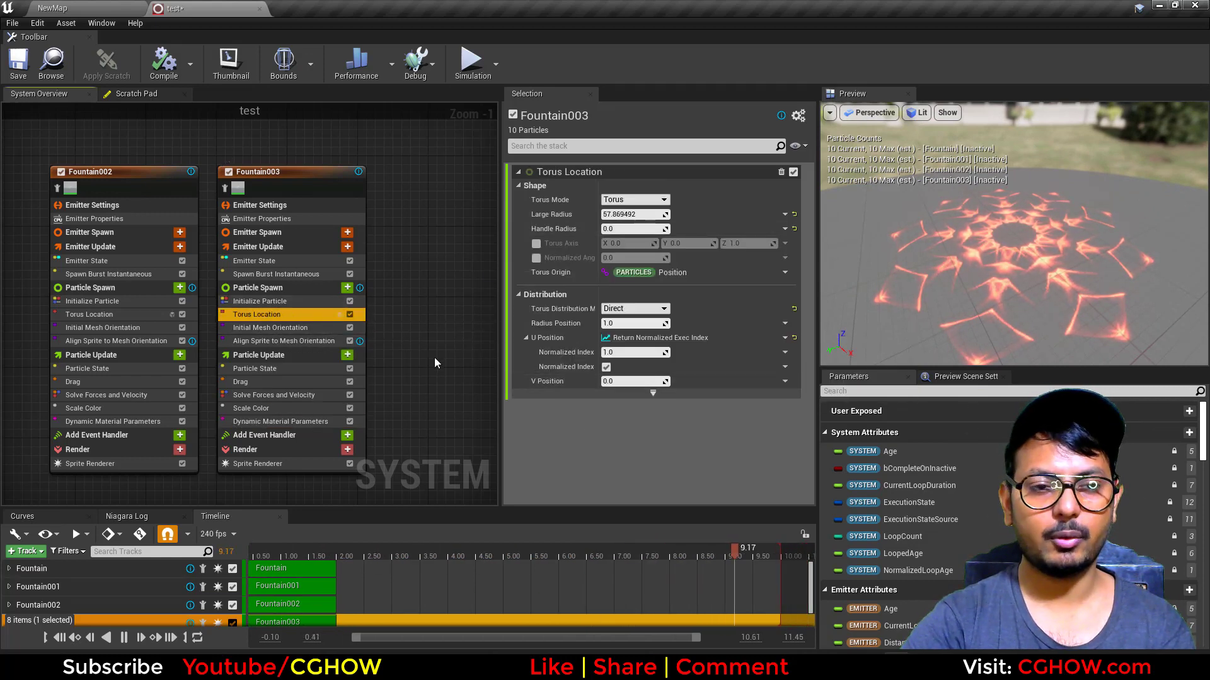
right_drag(433, 357, 497, 304)
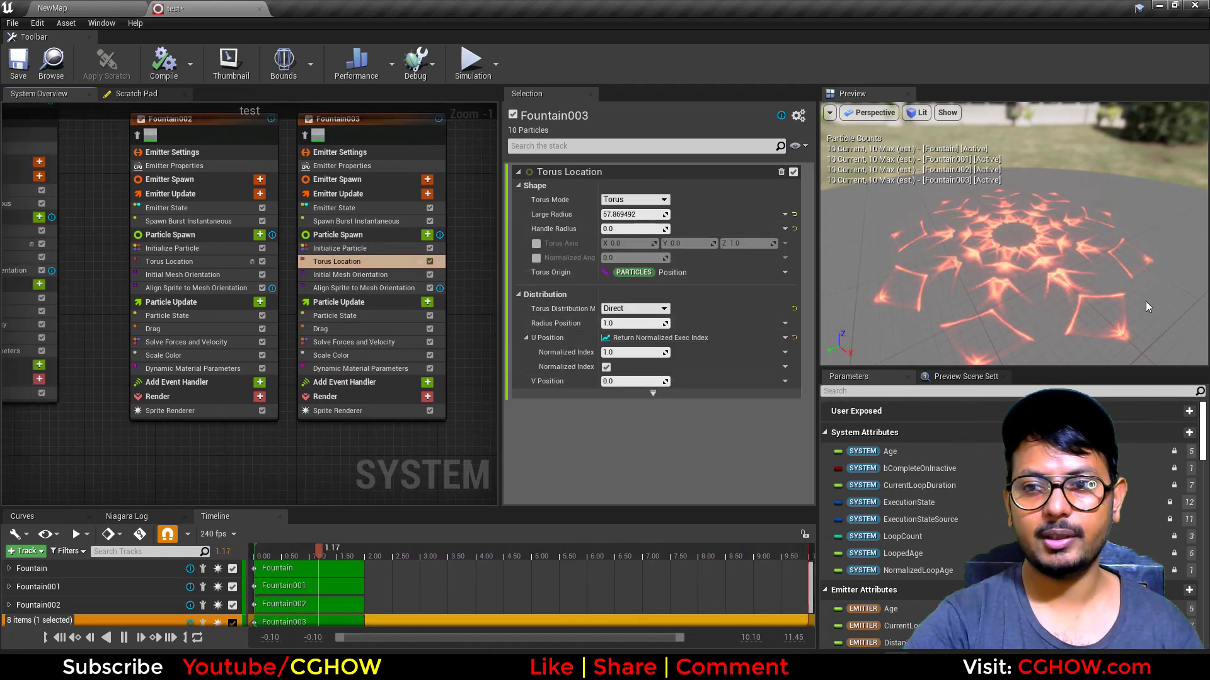
drag(989, 300, 1039, 303)
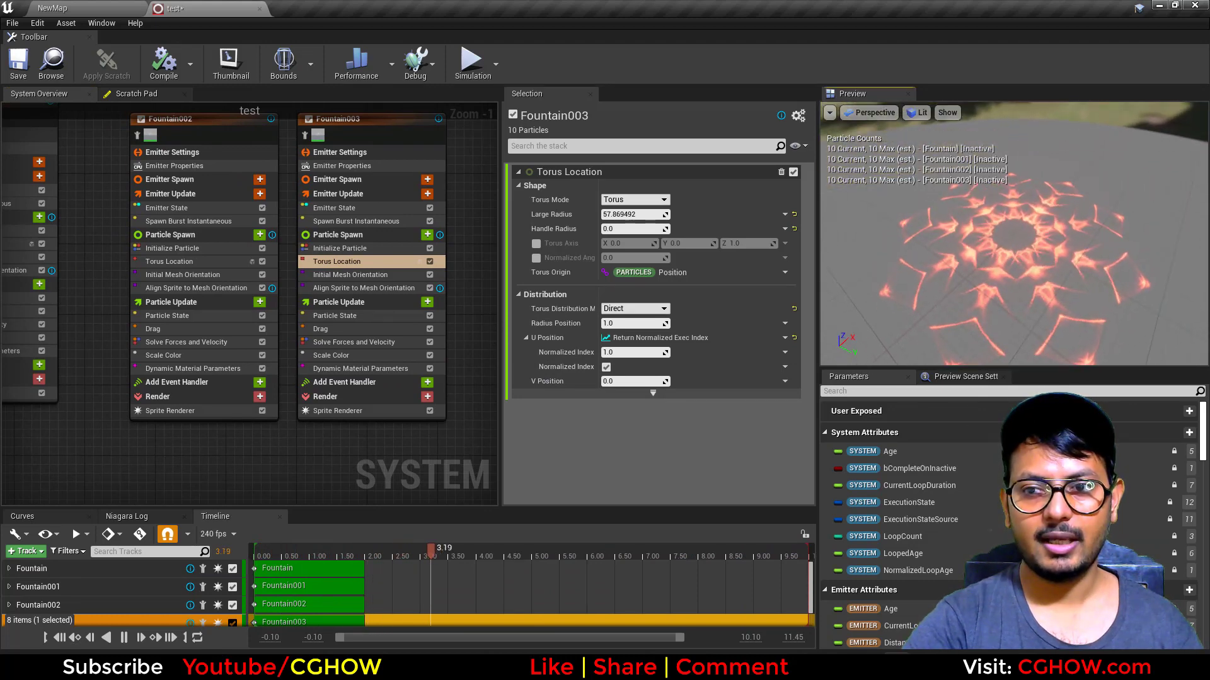
click(356, 288)
click(345, 262)
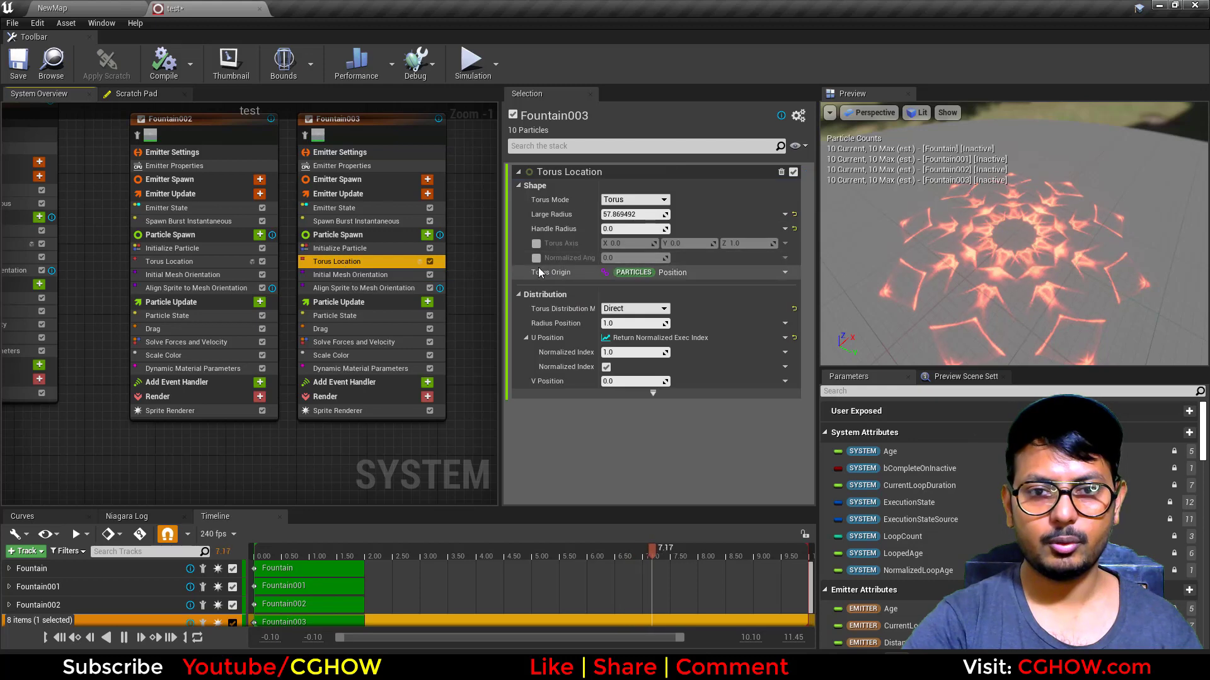
drag(604, 258, 627, 258)
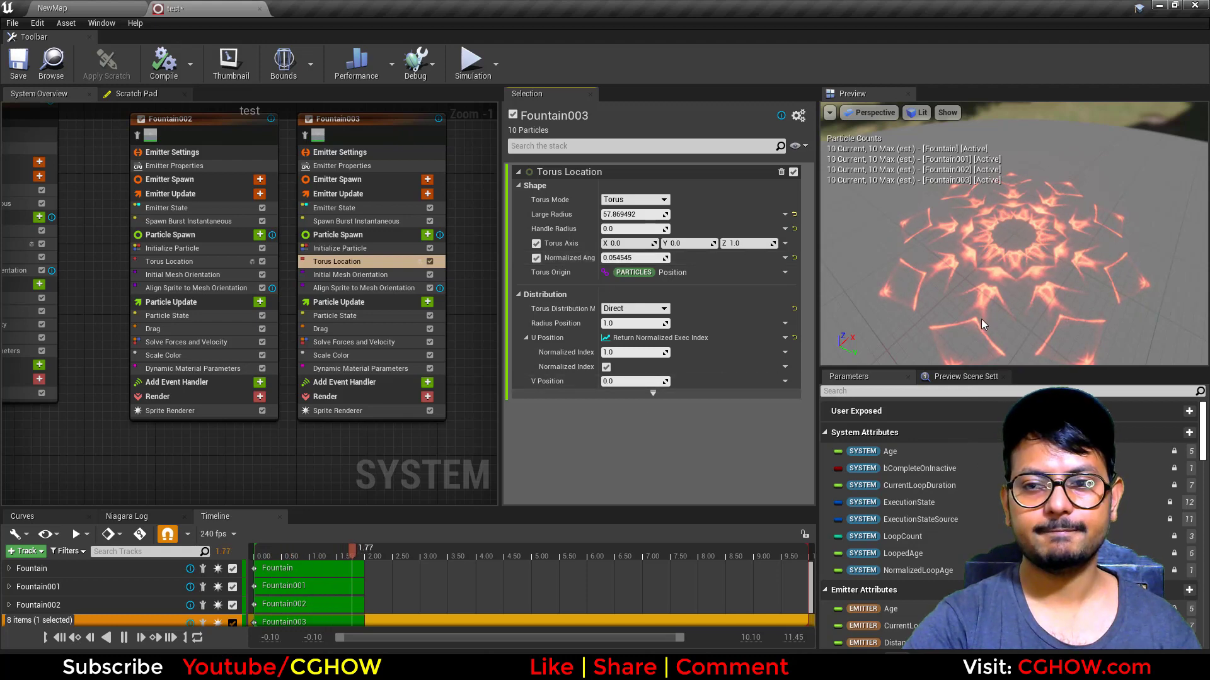
mouse_move(981, 319)
mouse_down()
mouse_move(983, 296)
mouse_move(974, 310)
mouse_up()
Open the reference FX Niagara system from the fx folder
right_drag(383, 448, 325, 445)
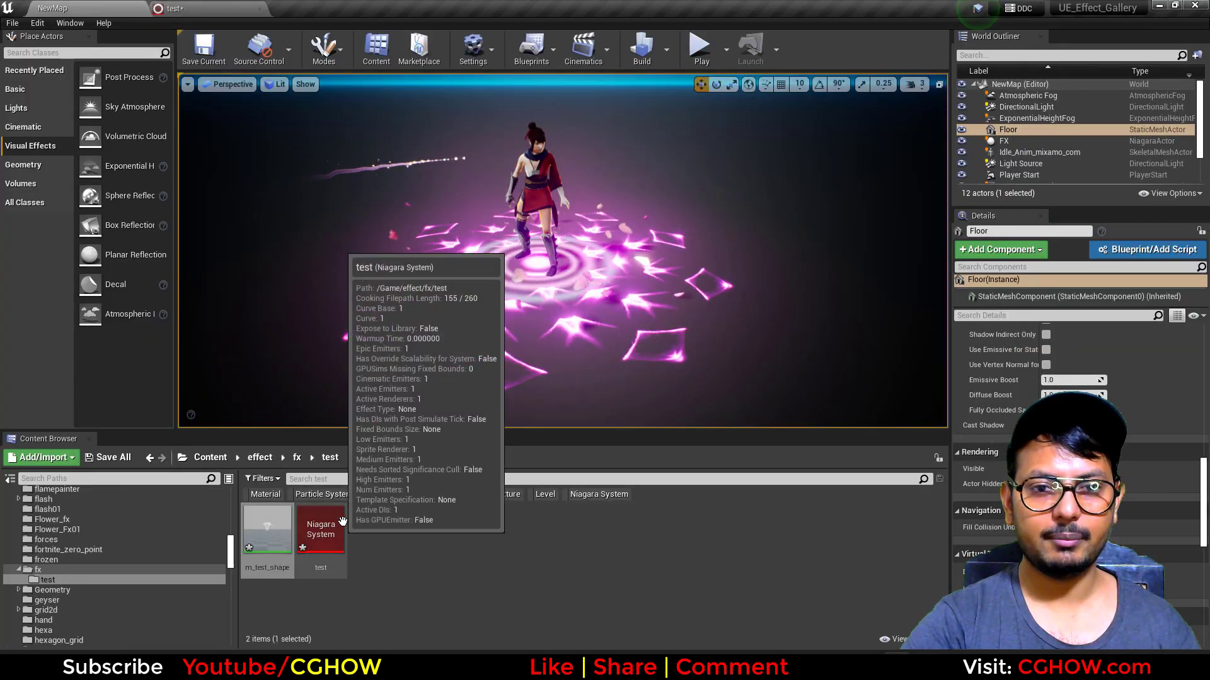
click(260, 458)
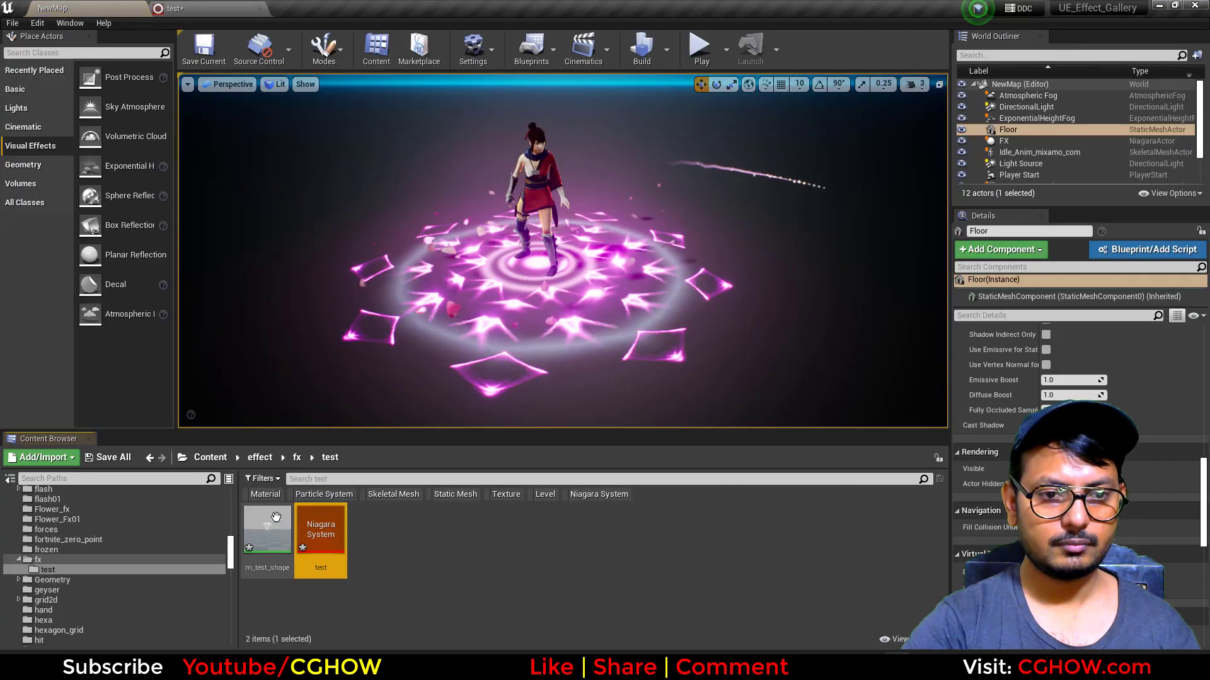
click(296, 457)
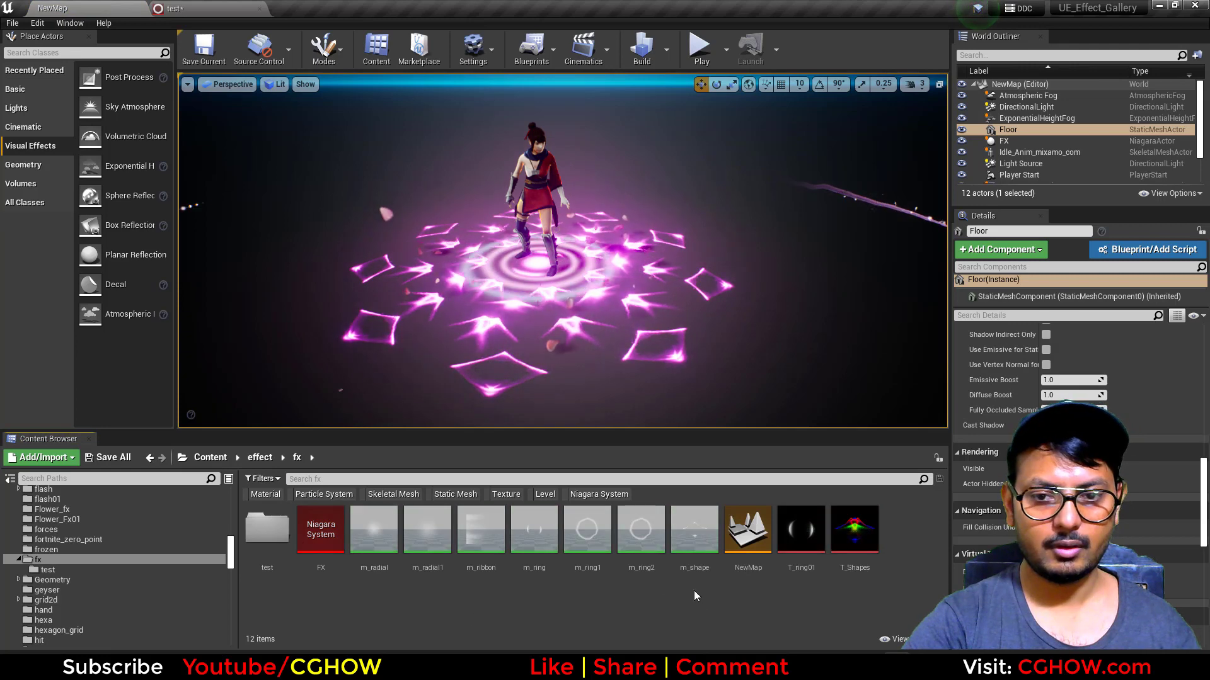
double_click(315, 548)
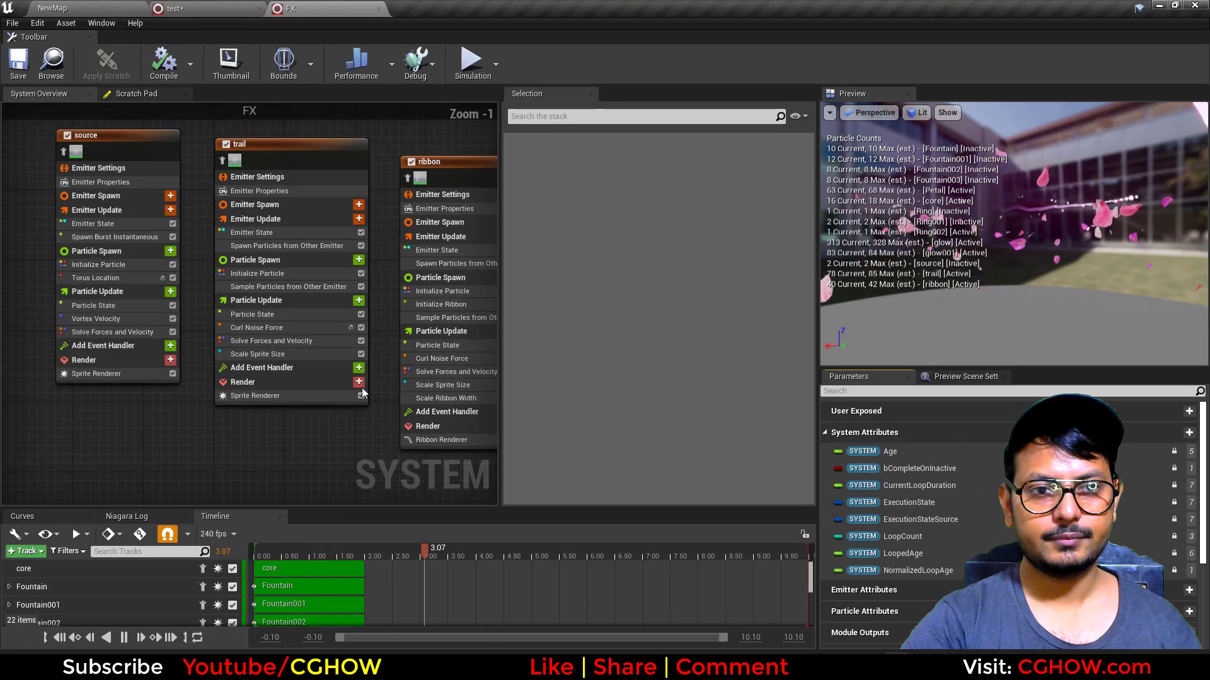
Isolate the Fountain emitter in the FX system and hide the particle counts and grid in its preview
scroll(262, 415, down, 4)
right_drag(90, 436, 441, 450)
right_drag(225, 448, 473, 454)
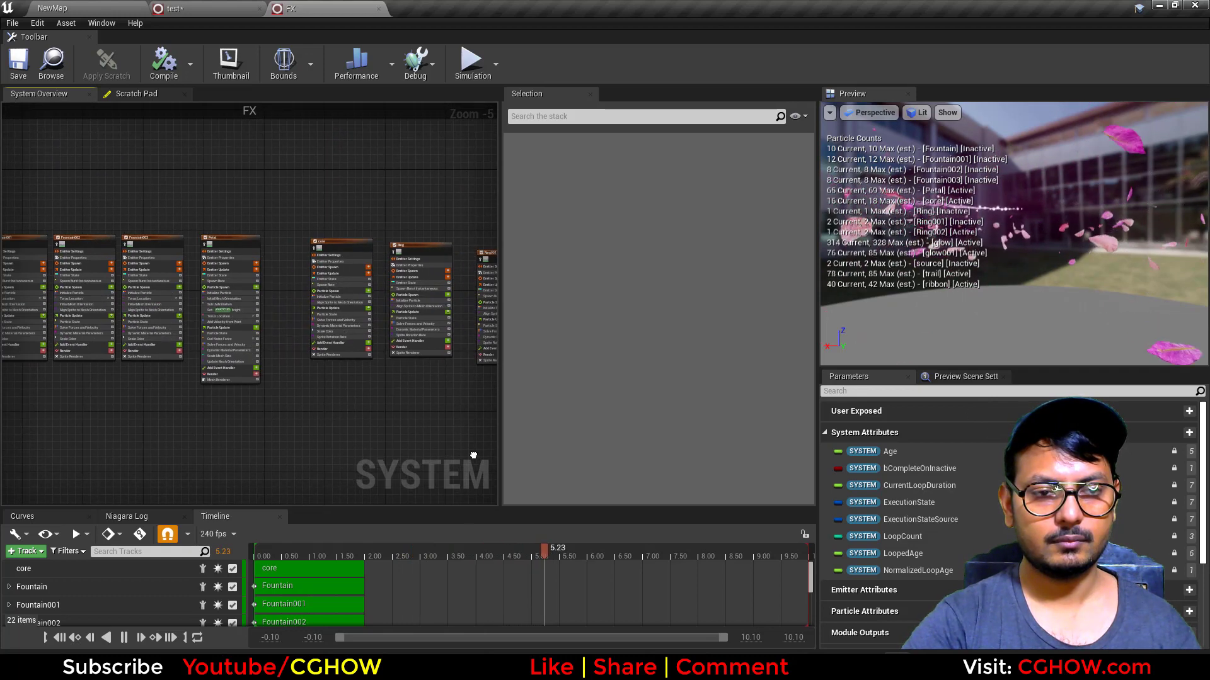
right_drag(158, 428, 438, 435)
scroll(203, 365, up, 4)
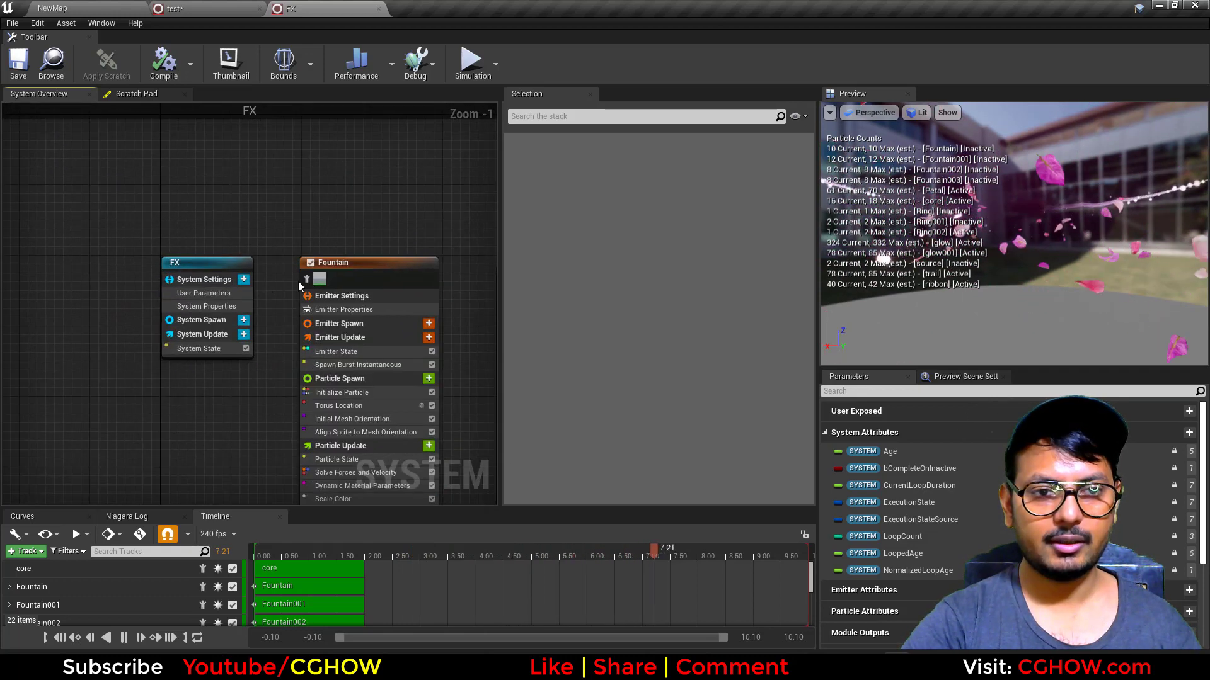
drag(1045, 287, 1045, 334)
click(947, 114)
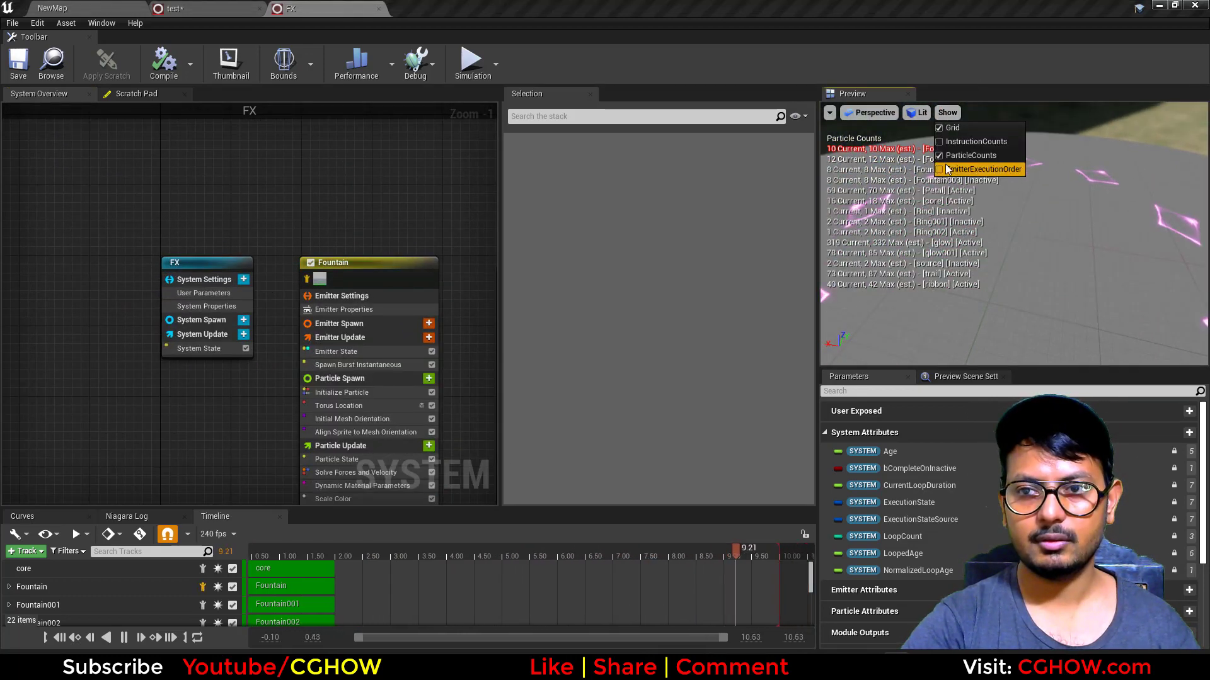
click(971, 155)
click(949, 116)
click(944, 133)
right_drag(377, 228, 289, 117)
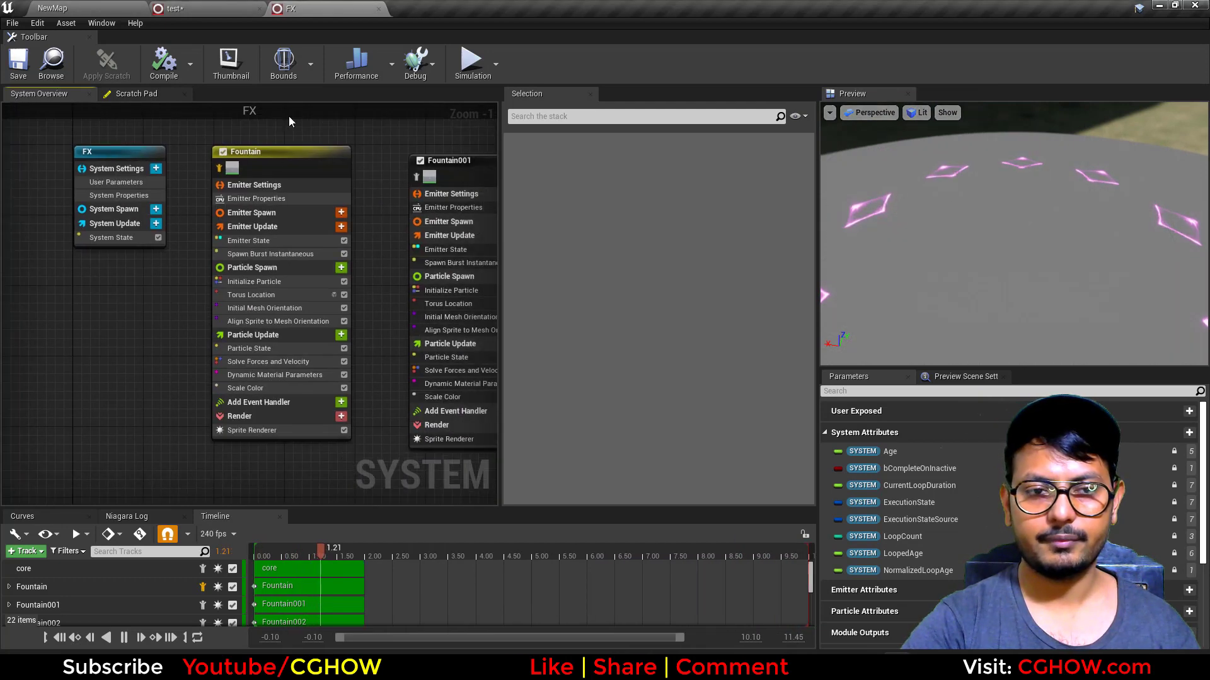
Examine the spawn, torus location, orientation and renderer modules of Fountain, and the isolated Fountain001's orientation, torus and dynamic material modules
click(293, 254)
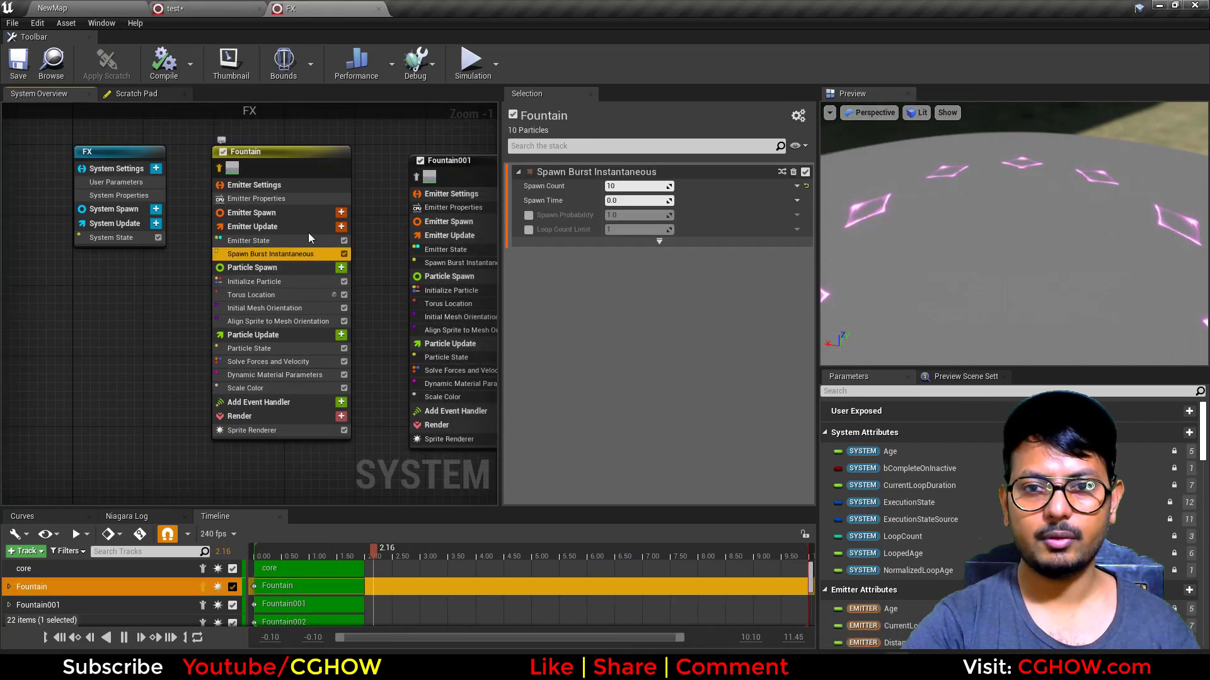
click(259, 299)
click(286, 307)
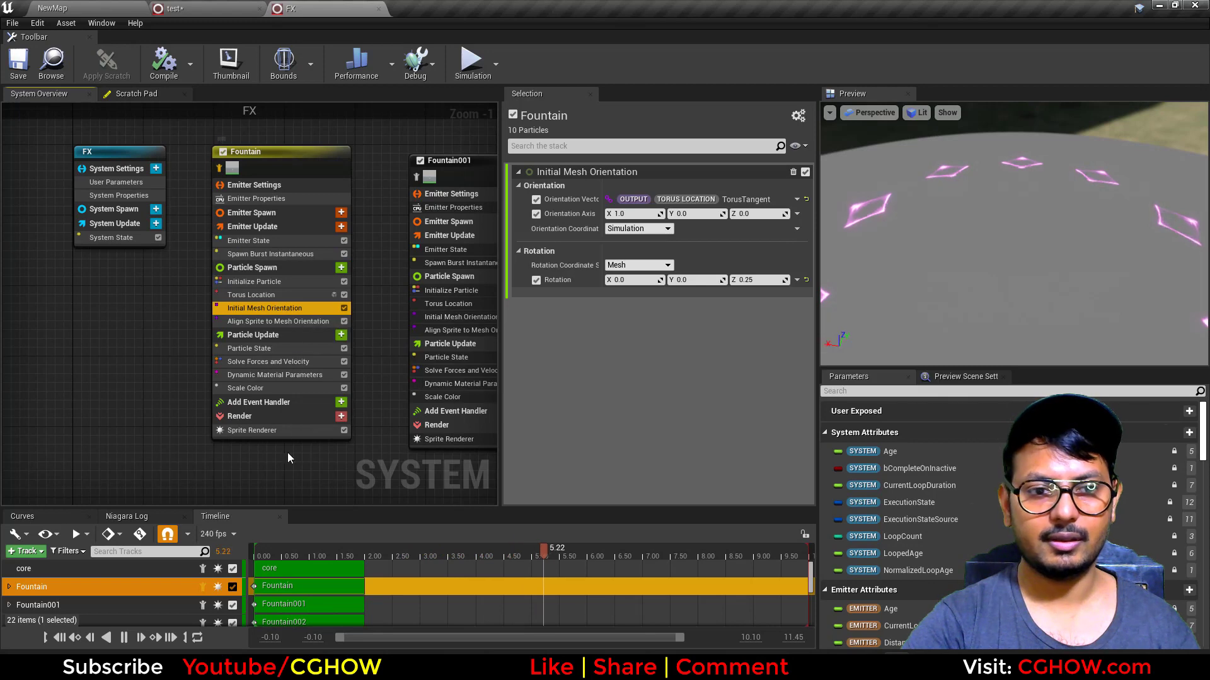
click(275, 430)
right_drag(383, 218, 264, 193)
click(336, 322)
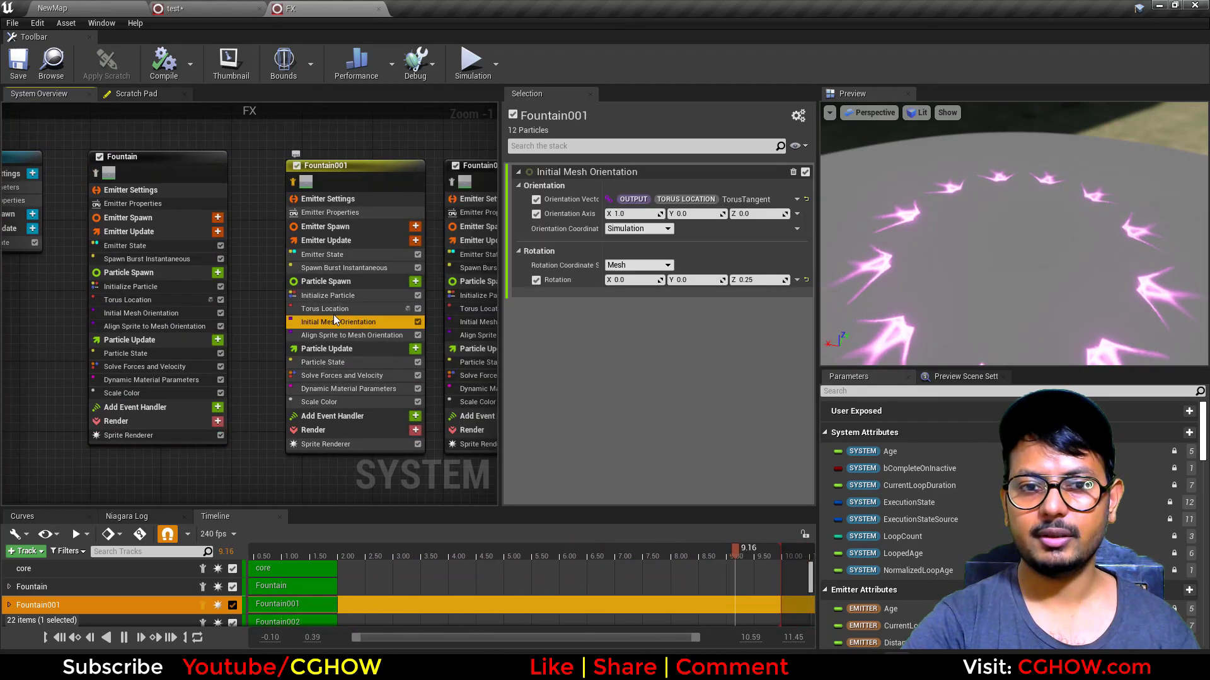
click(333, 308)
click(332, 391)
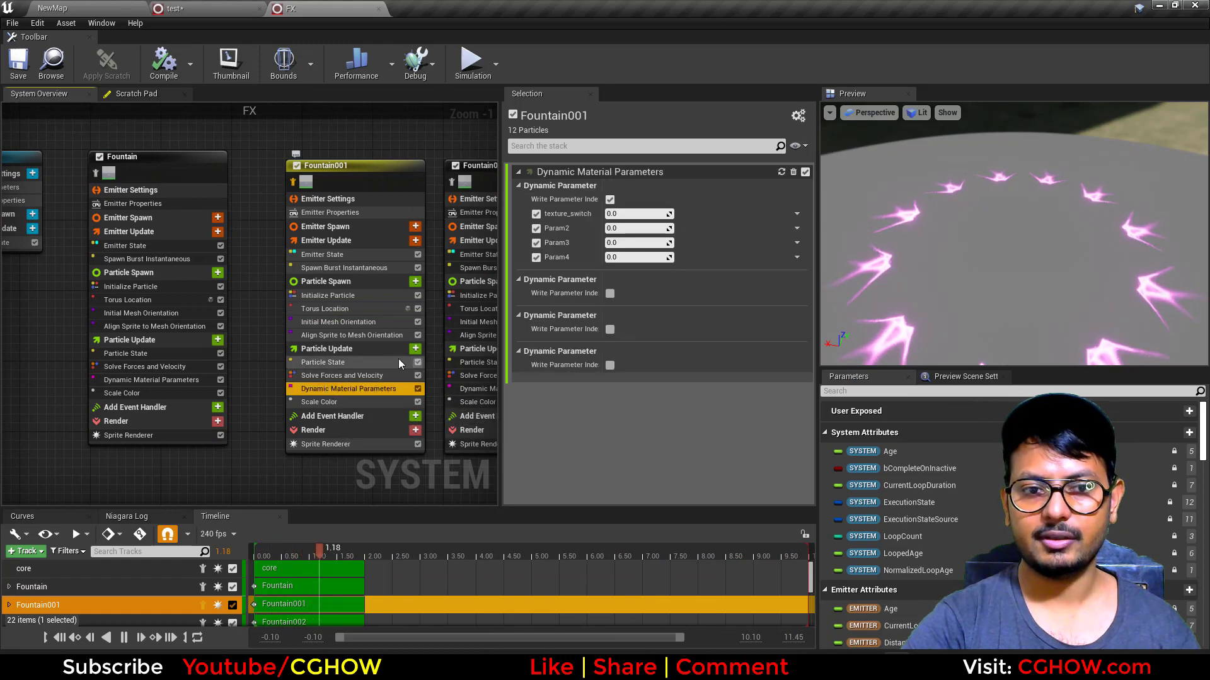
Isolate Fountain002 to check its Dynamic Material Parameters, and isolate the Petal emitter to view its particles
right_drag(337, 489, 154, 476)
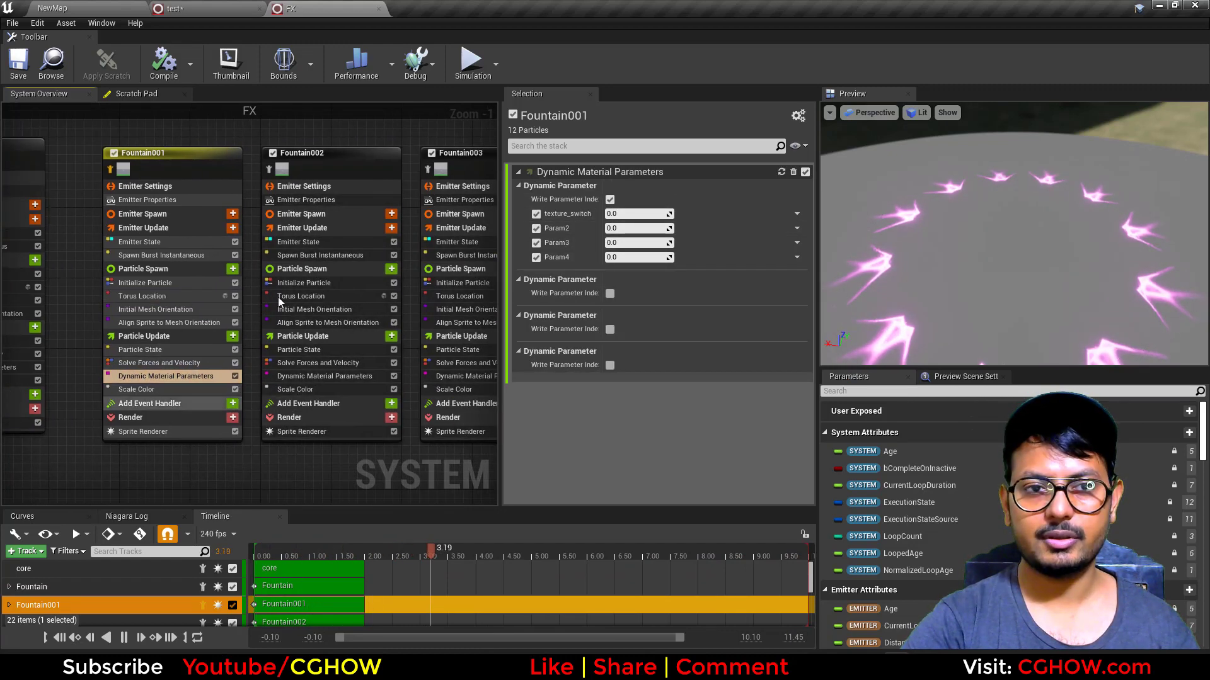
click(270, 169)
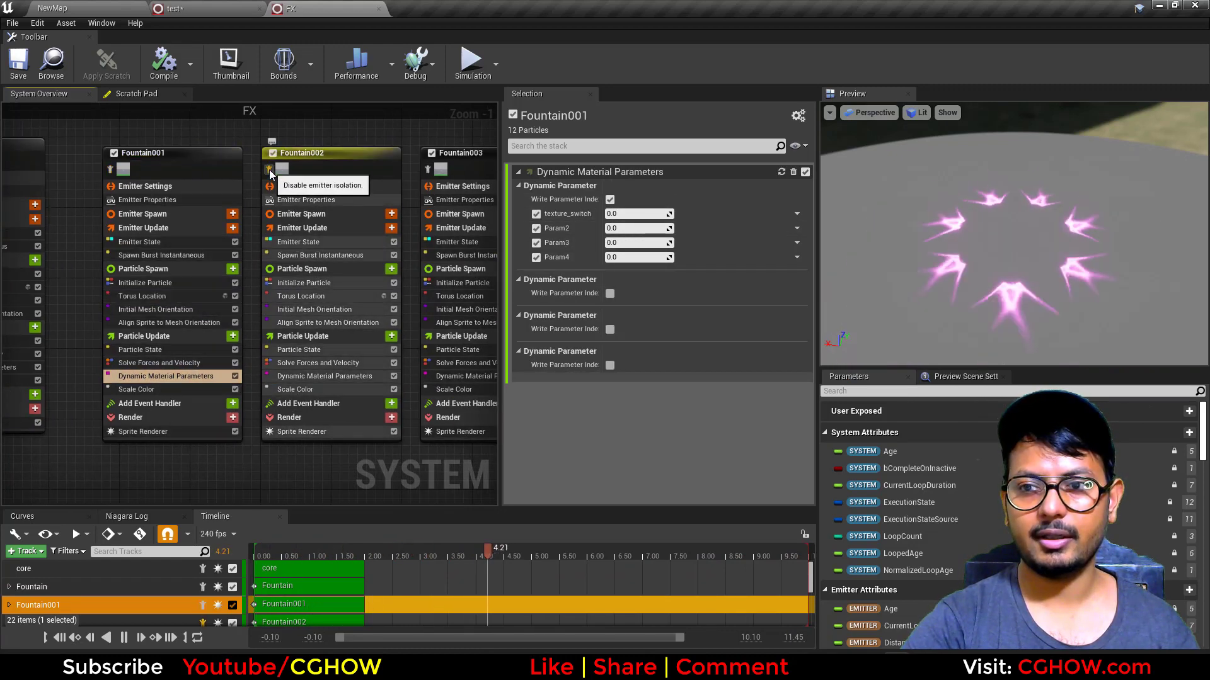
click(315, 376)
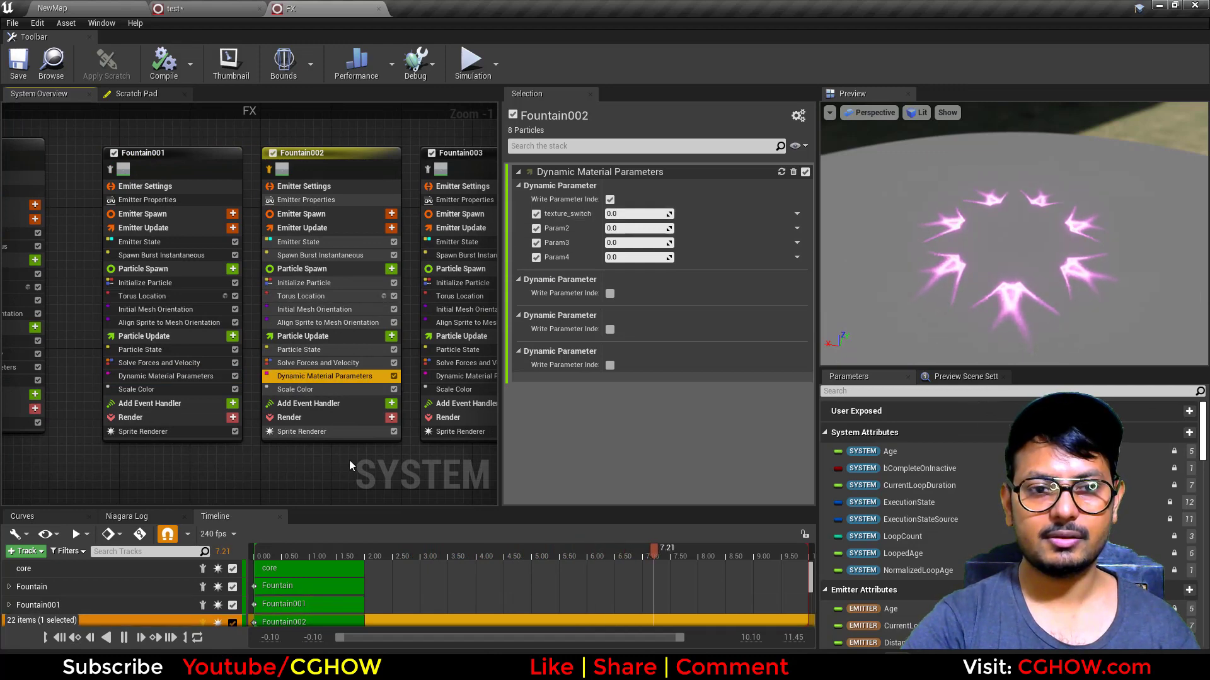
right_drag(349, 460, 200, 446)
click(277, 156)
right_drag(338, 399, 207, 427)
click(332, 184)
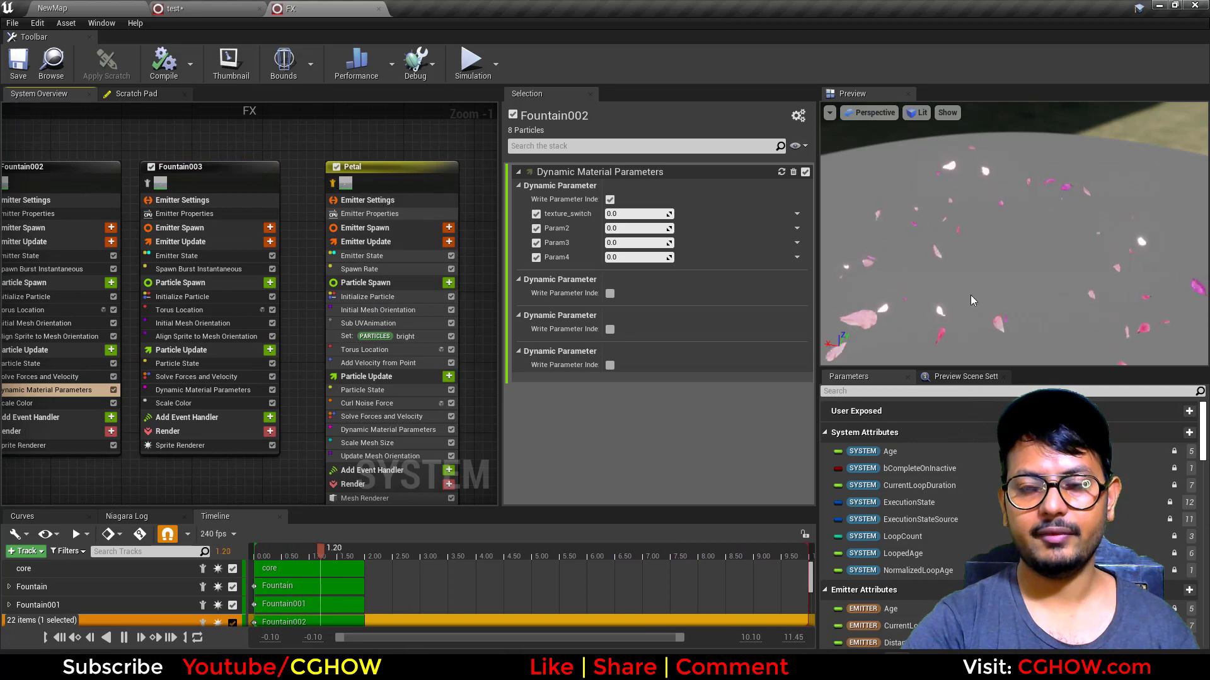
drag(970, 294, 979, 270)
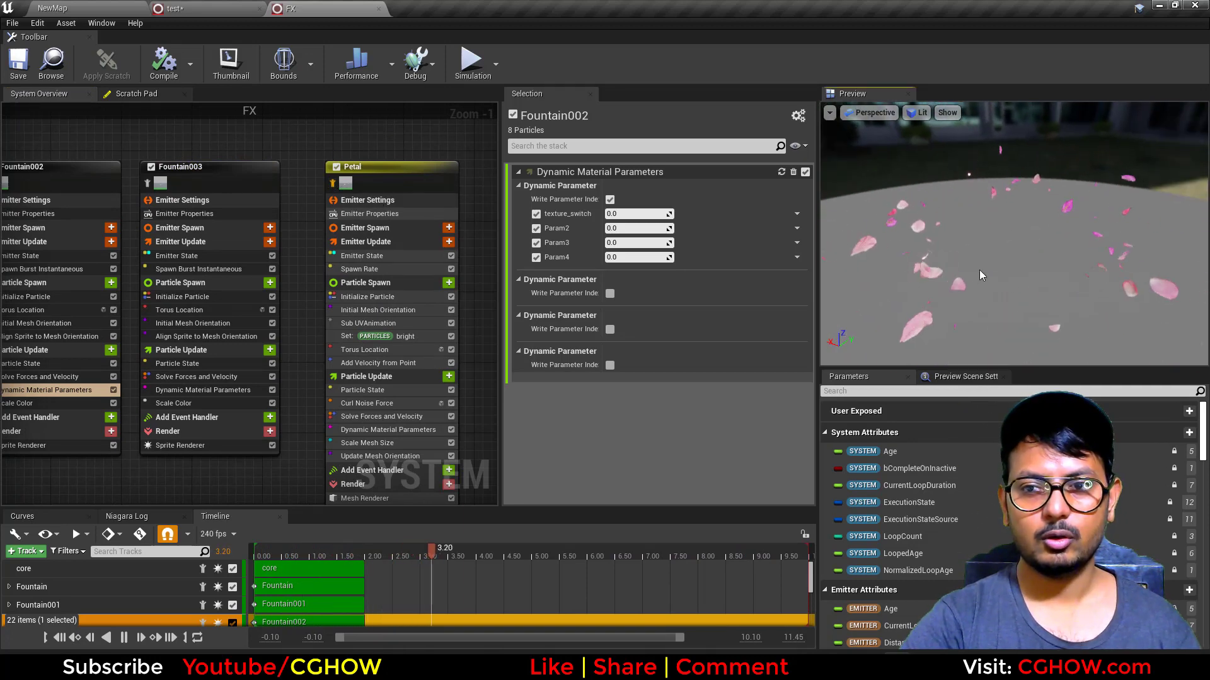
Duplicate the Fountain003 emitter in the test system, place the copy beside it and isolate the copy
click(236, 7)
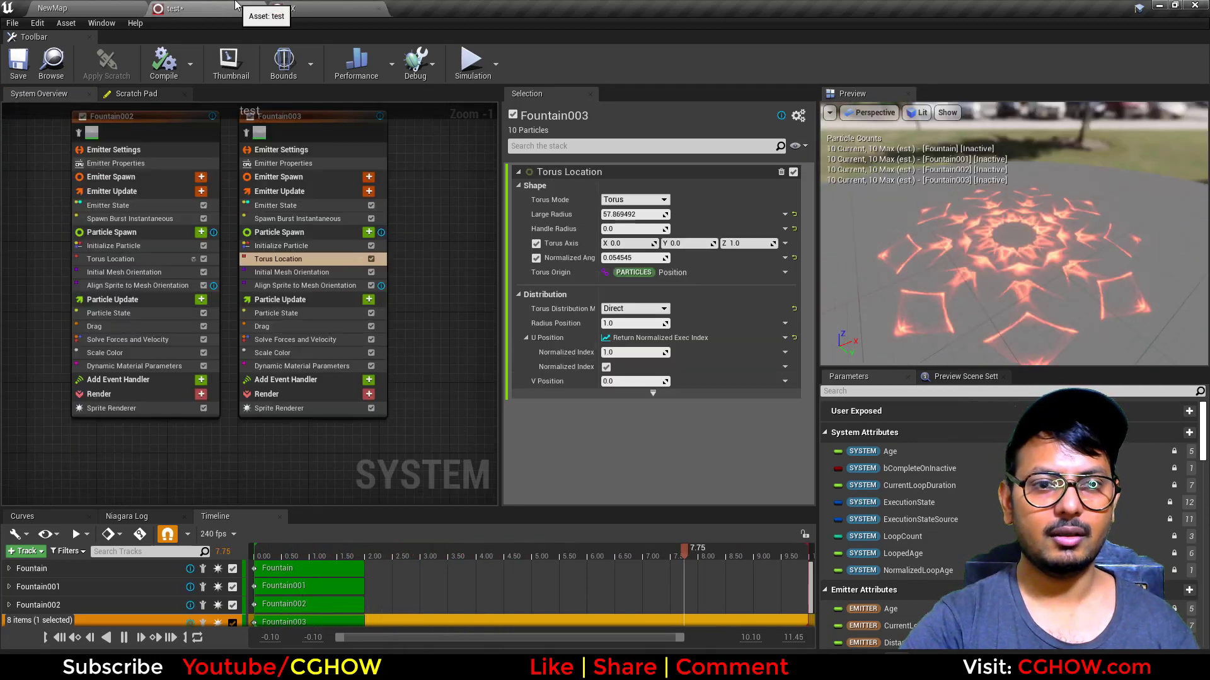
right_drag(316, 122, 184, 212)
click(181, 211)
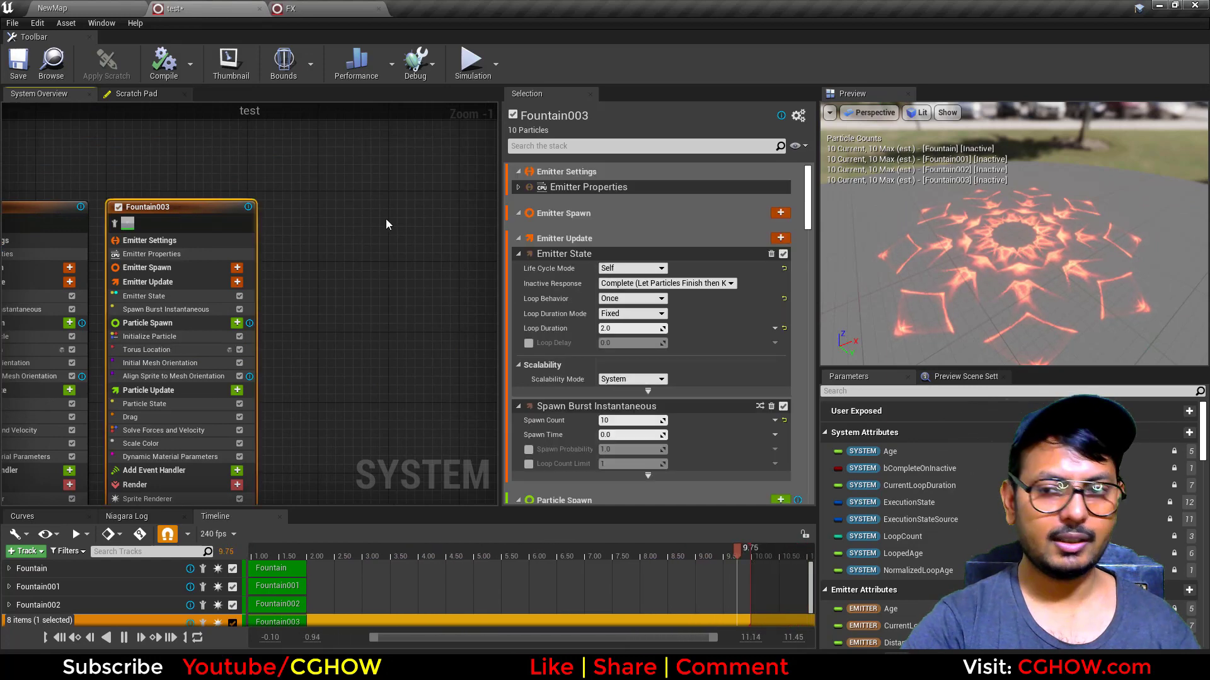
key(ctrl+d)
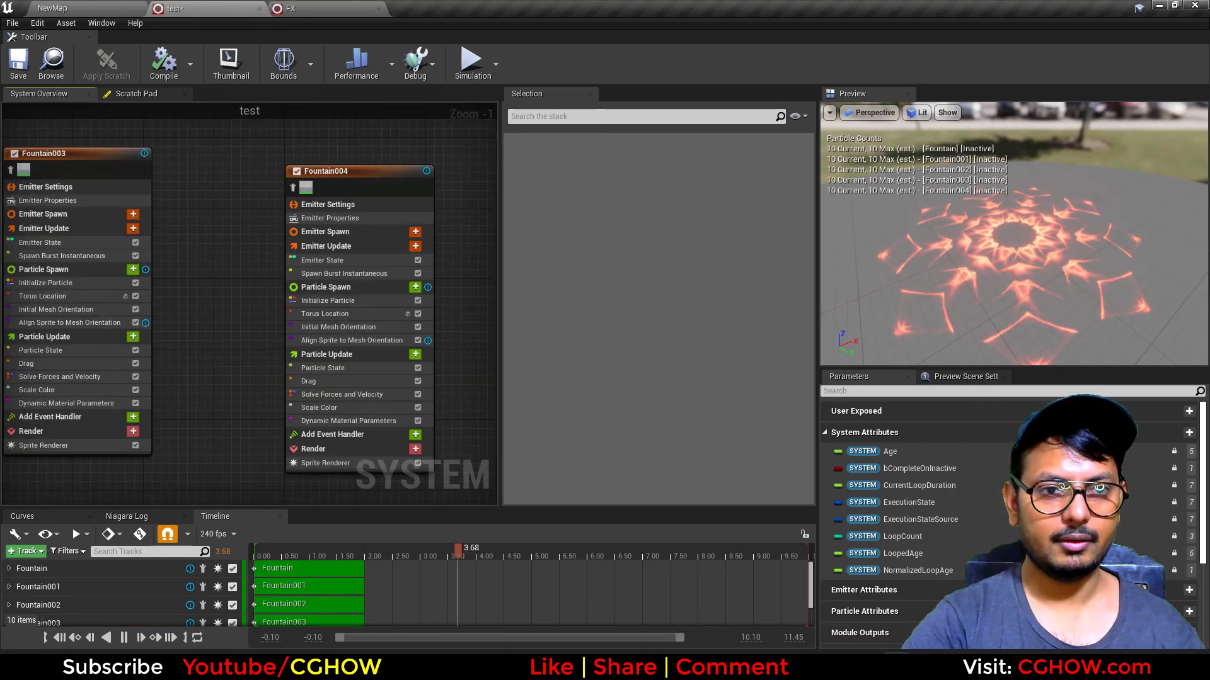
right_drag(277, 190, 173, 192)
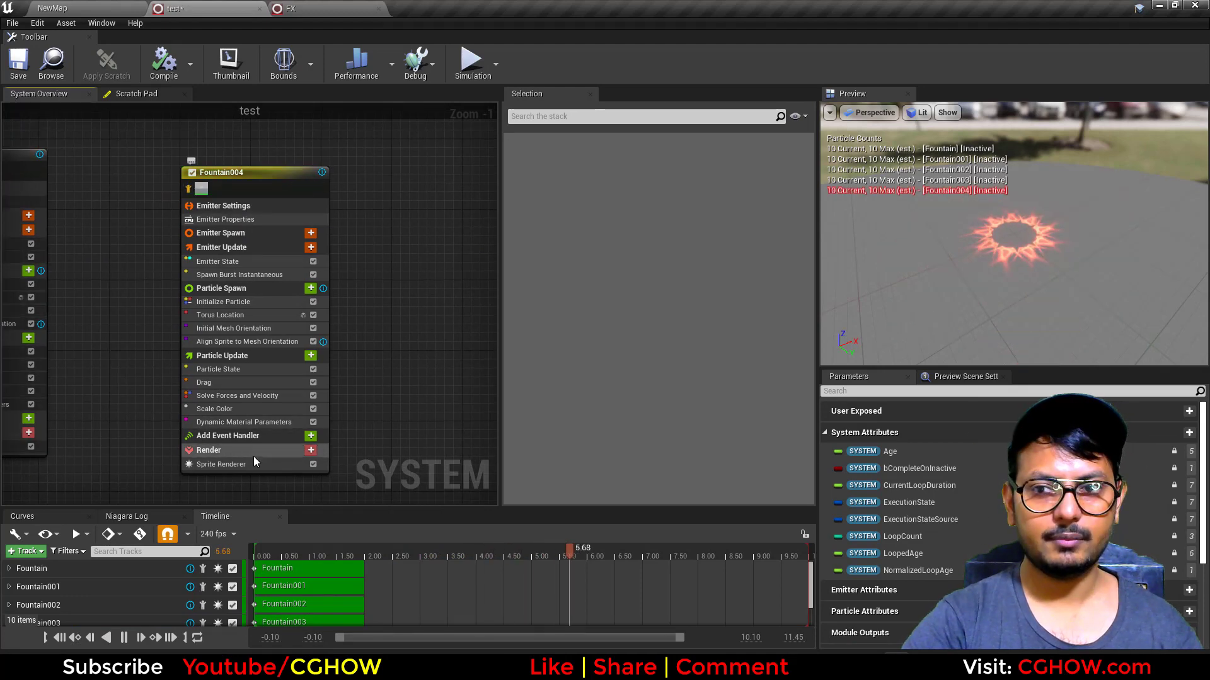
Open the sm_petals01 mesh used by the FX system's Petal Mesh Renderer, inspect its shape and close it
click(293, 12)
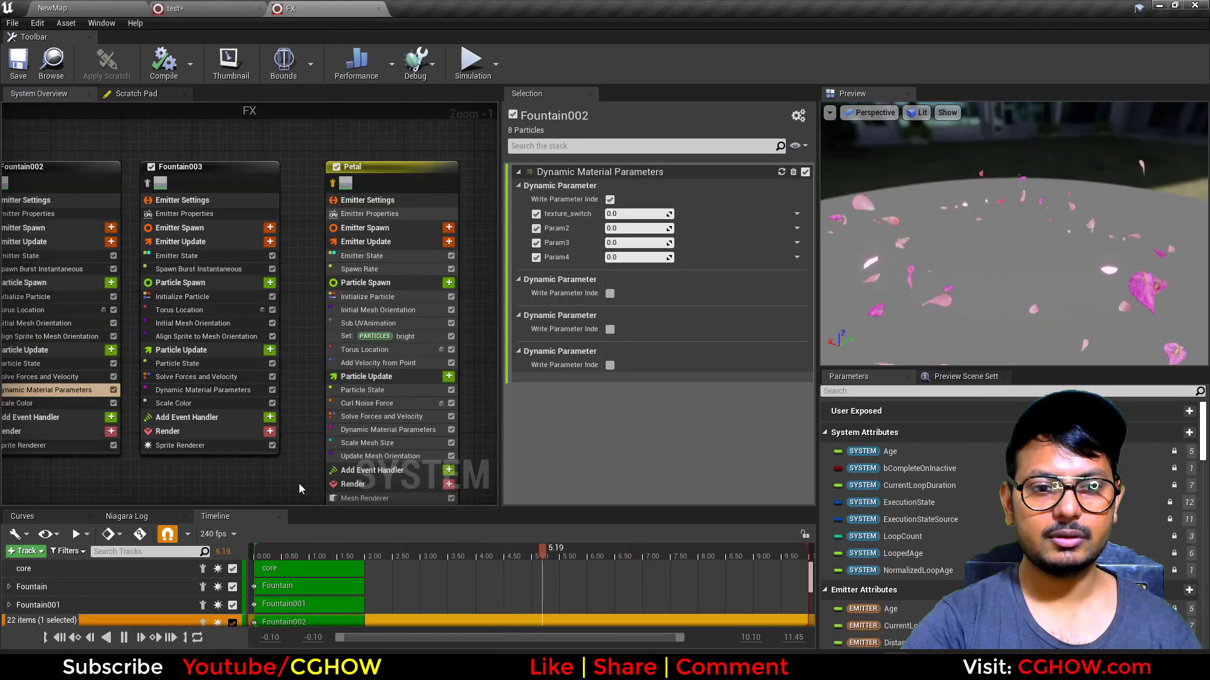
right_drag(299, 483, 340, 435)
click(385, 408)
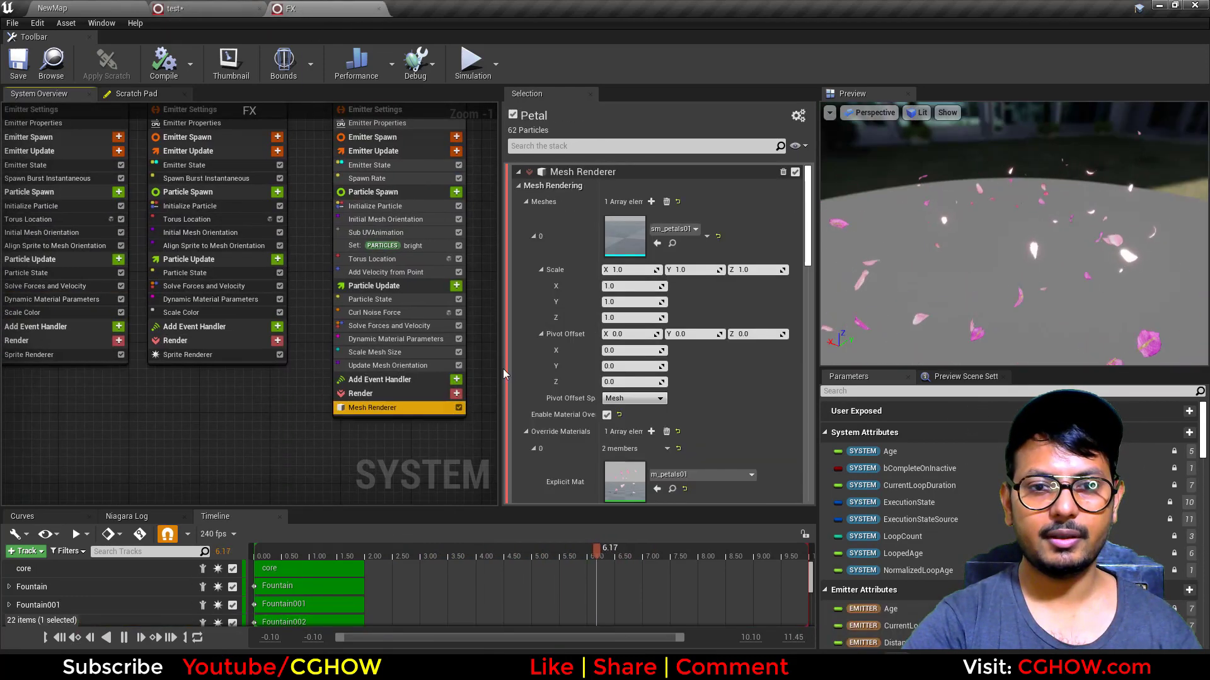
click(672, 243)
double_click(800, 604)
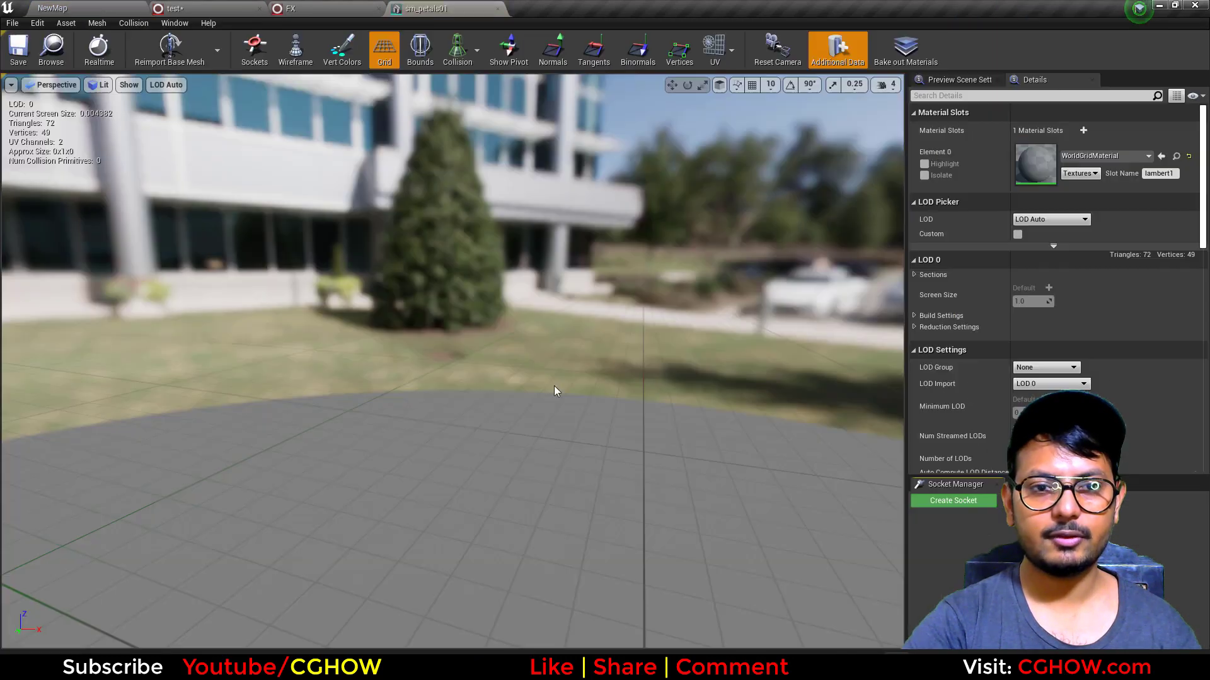
key(f)
scroll(443, 378, up, 3)
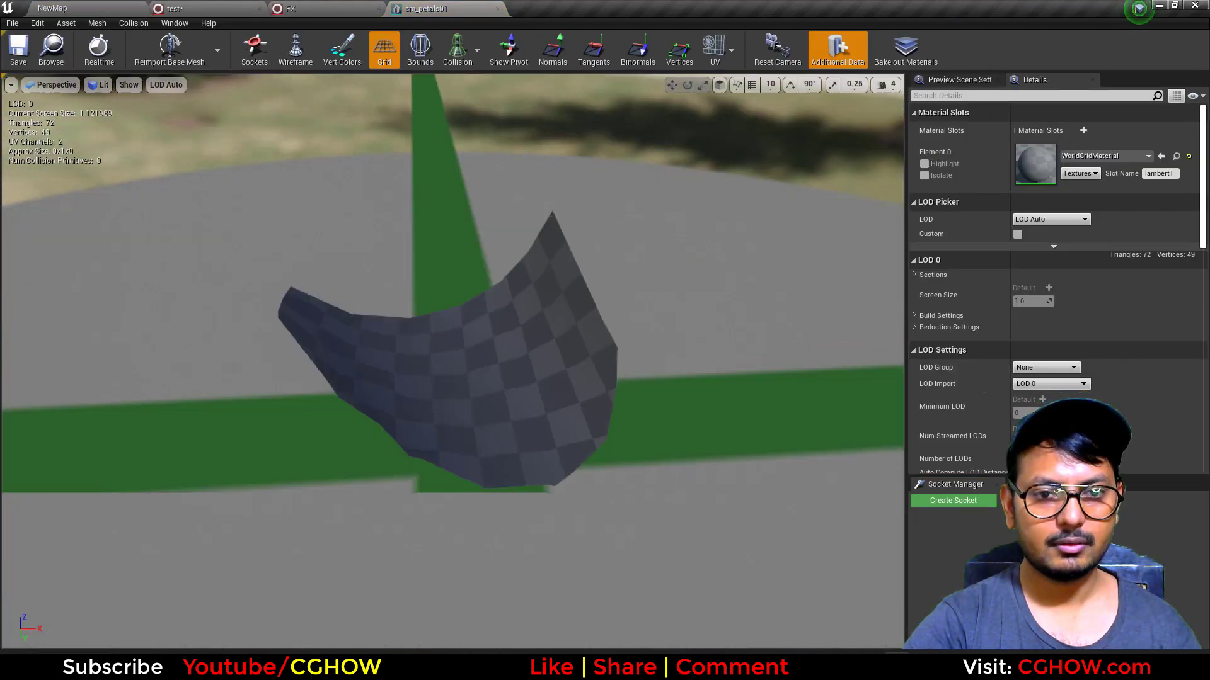
scroll(443, 378, down, 4)
alt+drag(443, 378, 271, 378)
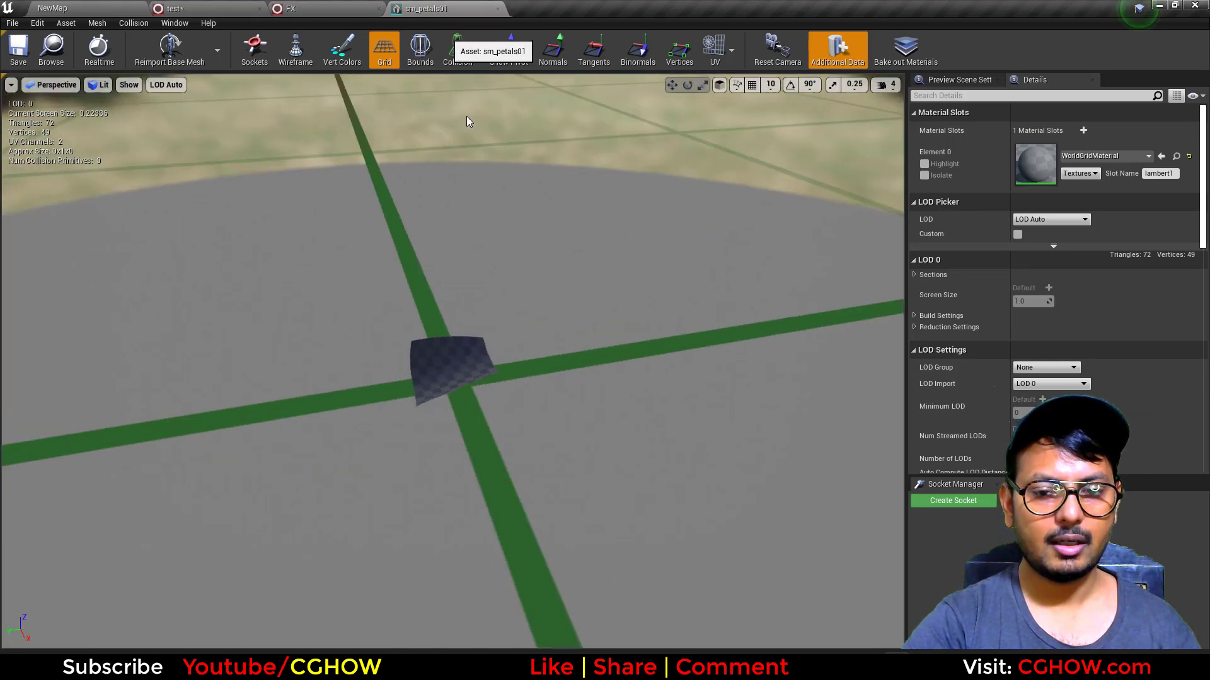
middle_click(444, 9)
Replace the Sprite Renderer of the test system's Fountain004 emitter with a Mesh Renderer
click(188, 7)
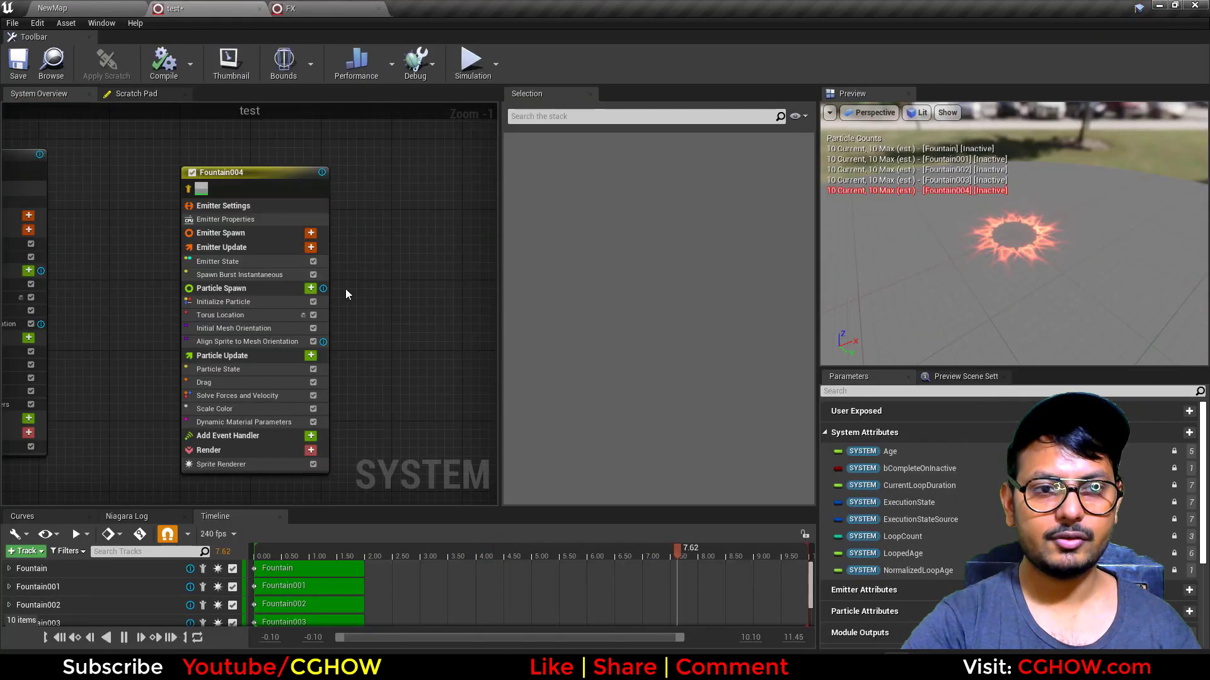
click(225, 464)
key(Delete)
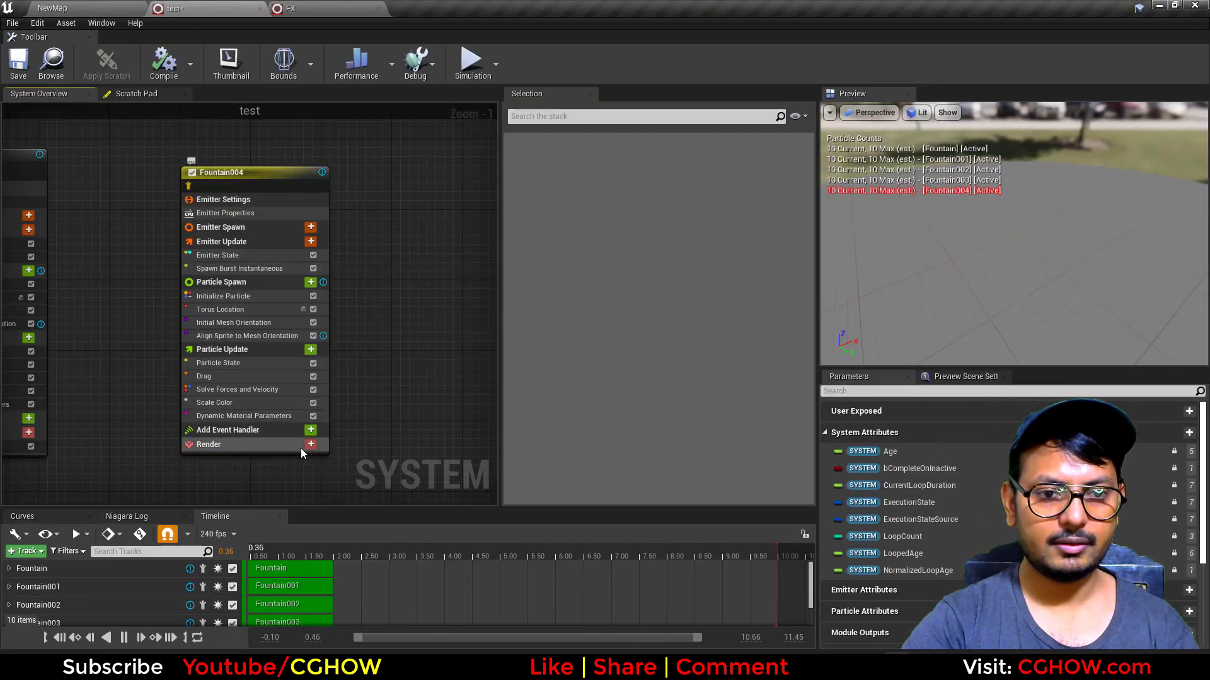
click(309, 445)
click(334, 260)
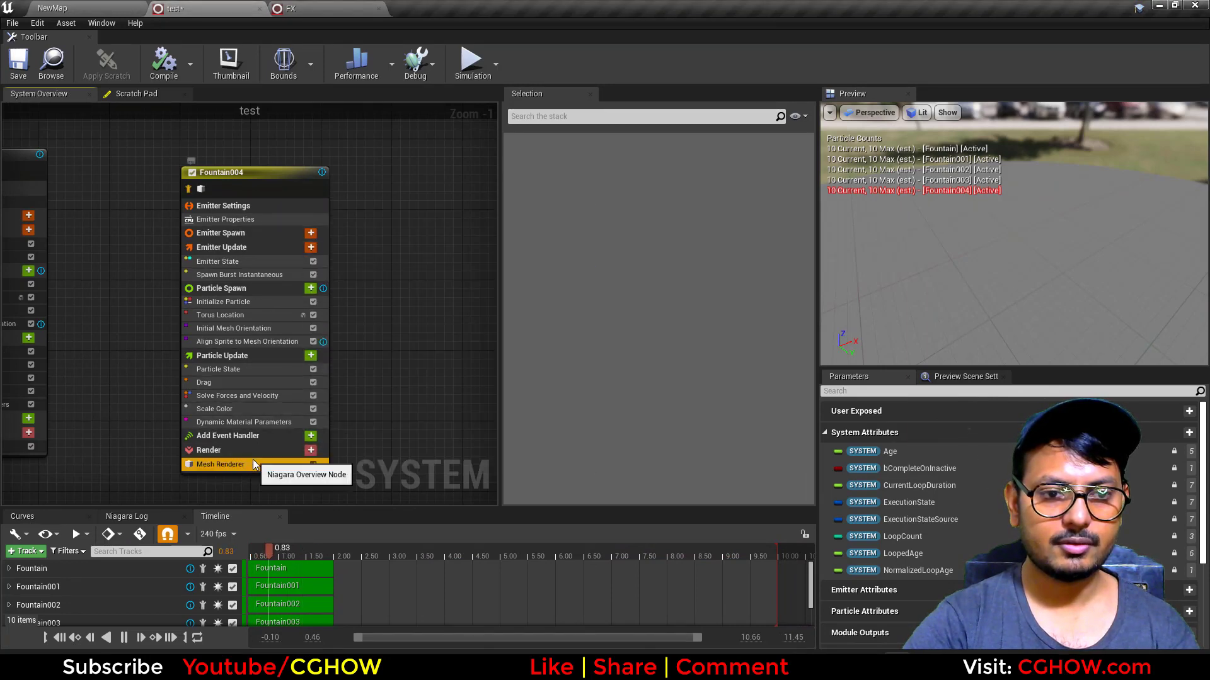
Assign the sm_petals01 mesh to the Mesh Renderer of the Fountain004 emitter
click(252, 463)
click(654, 243)
Open the m_petals01 override material from the FX system's Petal Mesh Renderer and preview it on a plane
click(341, 5)
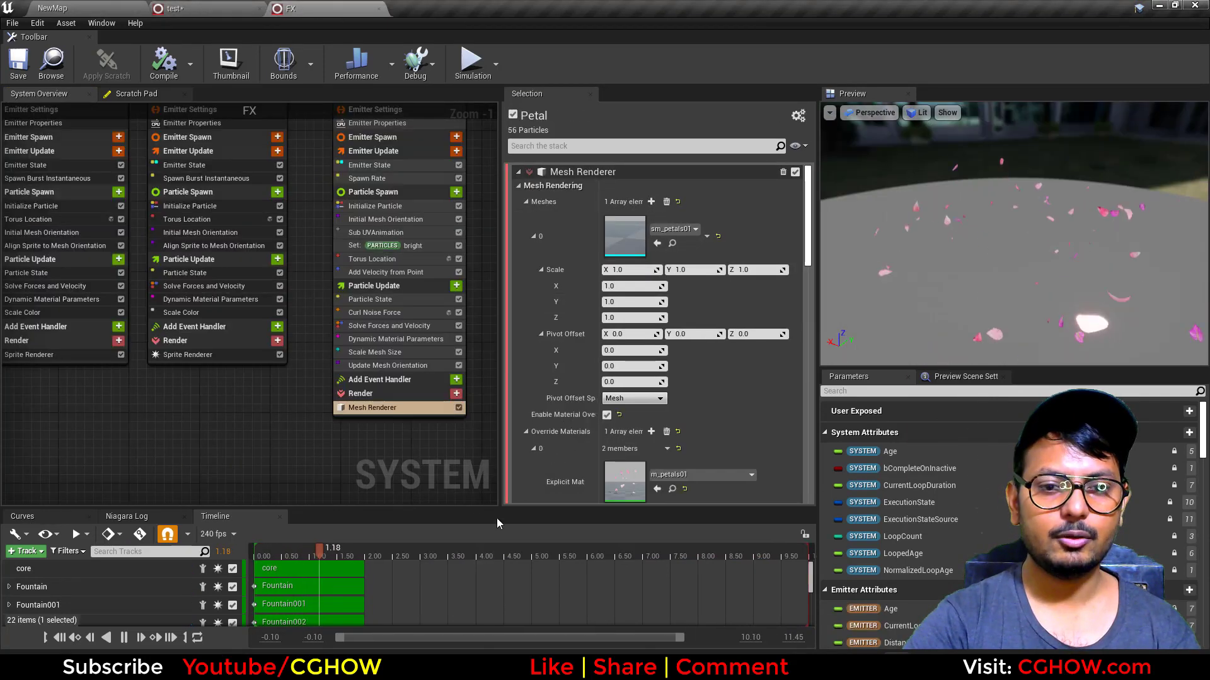
scroll(621, 480, down, 2)
double_click(624, 441)
scroll(656, 341, down, 3)
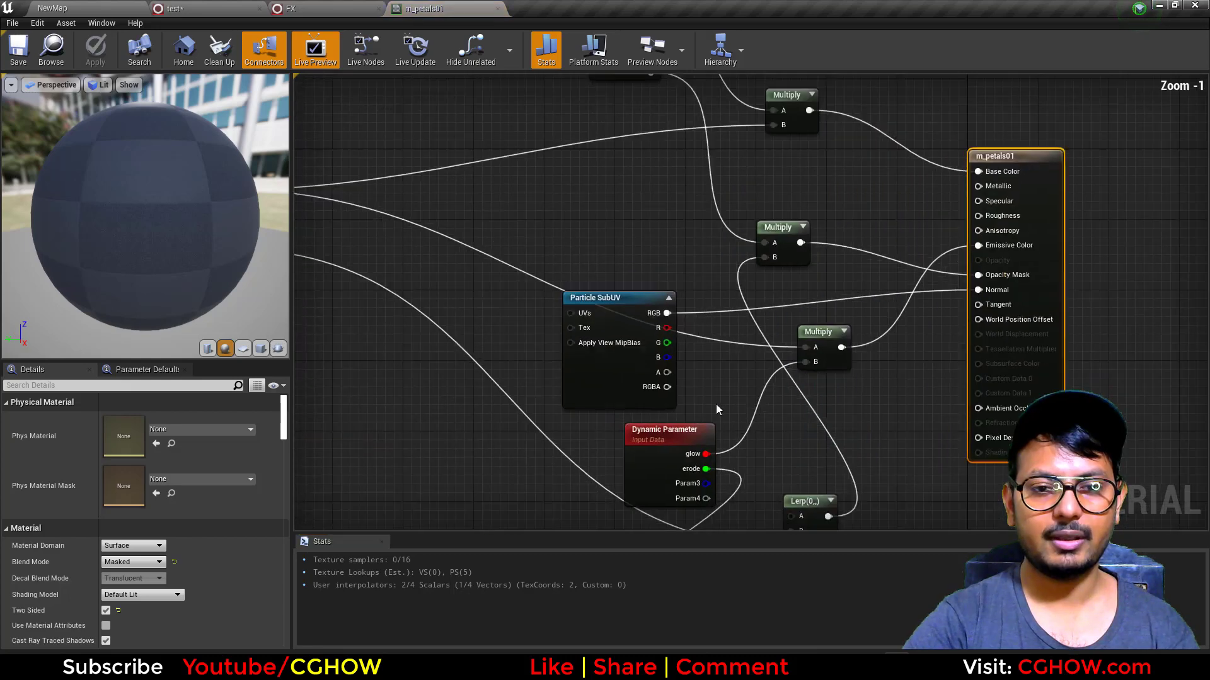
right_drag(656, 340, 669, 334)
scroll(669, 335, down, 1)
right_drag(581, 355, 526, 337)
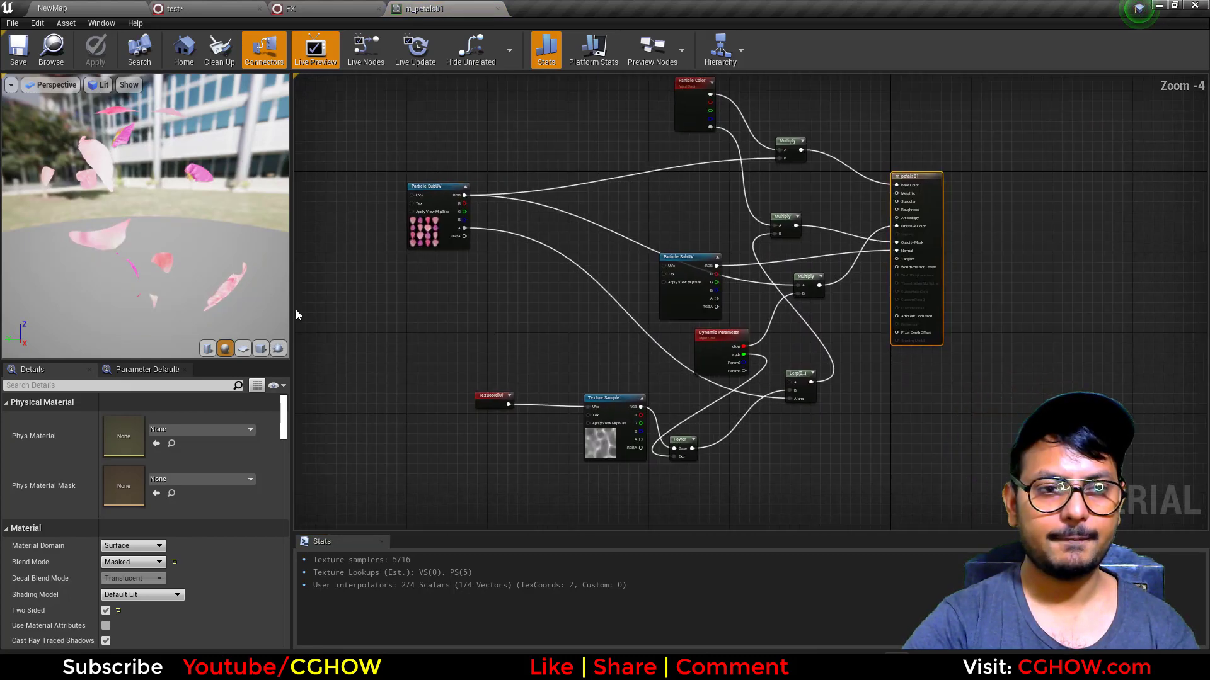
click(243, 349)
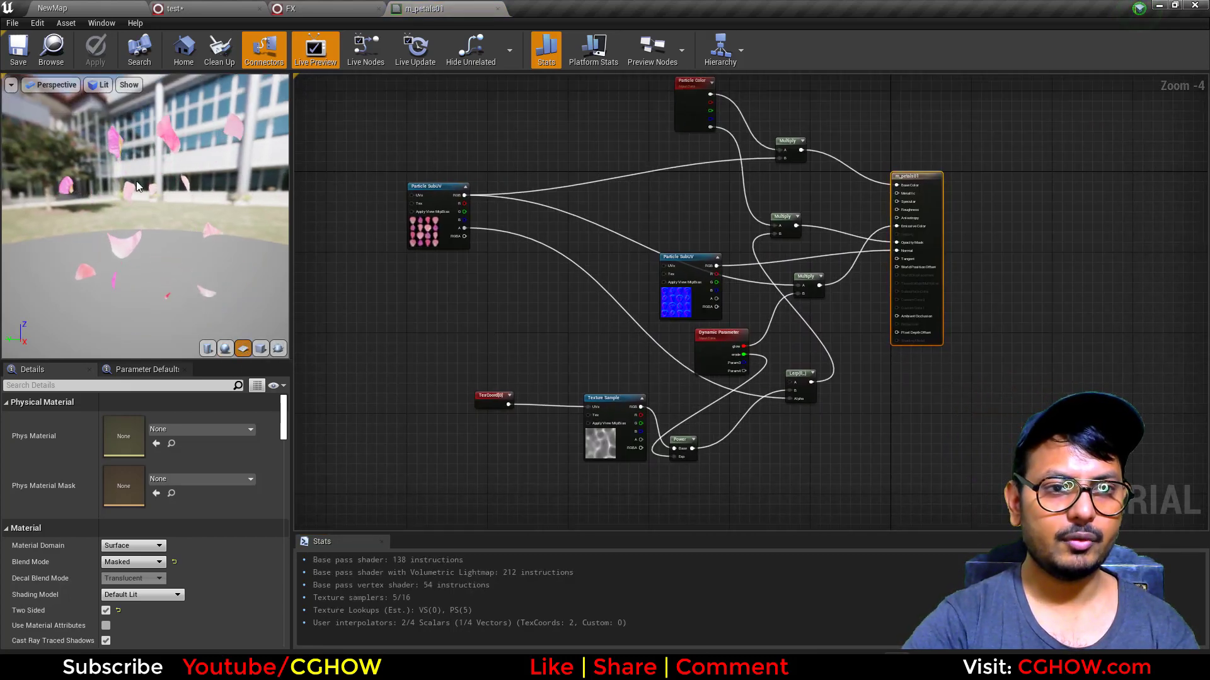
drag(149, 250, 155, 214)
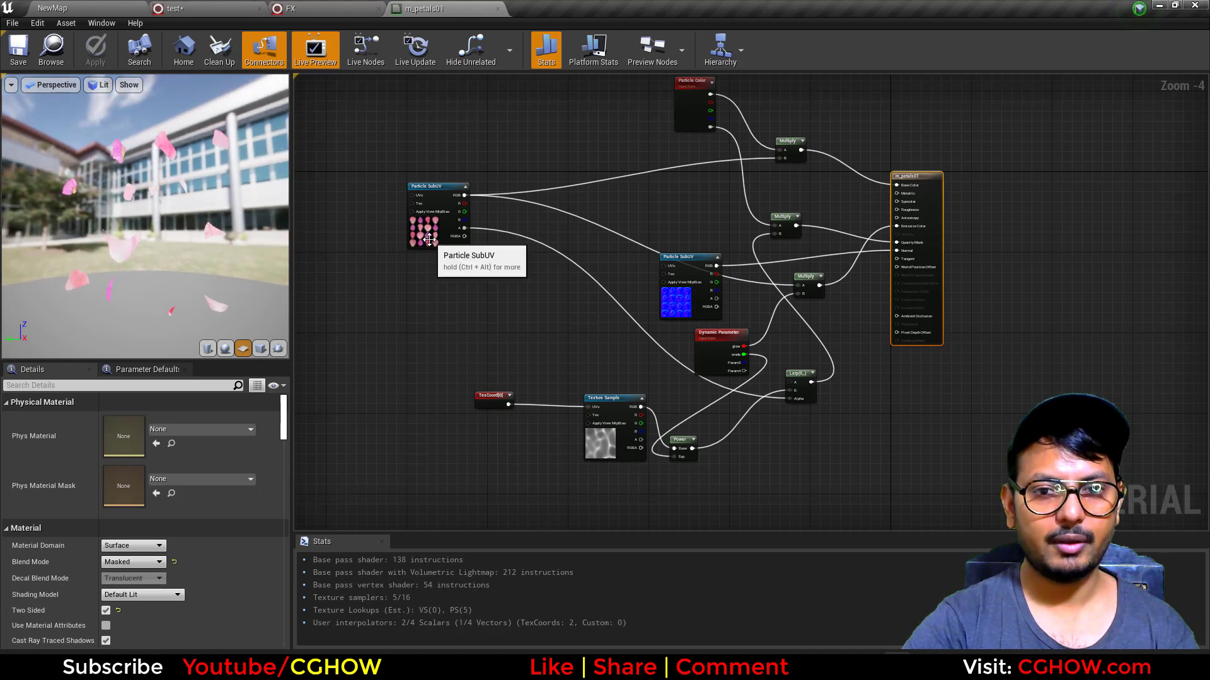
Examine the m_petals01 graph's Particle SubUV, Texture Sample and Dynamic Parameter wiring, moving the petal-texture SubUV node closer to the other nodes
mouse_move(507, 339)
right_down()
mouse_move(508, 375)
mouse_move(515, 347)
right_up()
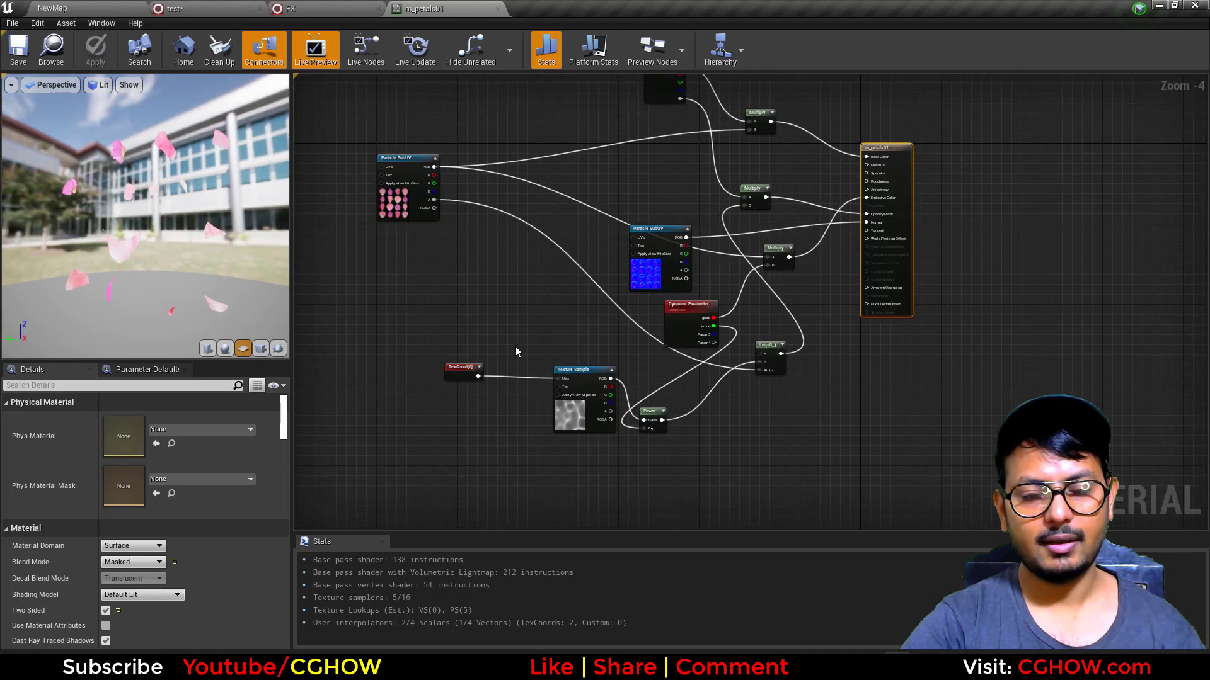
scroll(548, 366, up, 1)
drag(432, 335, 596, 447)
right_drag(423, 329, 519, 457)
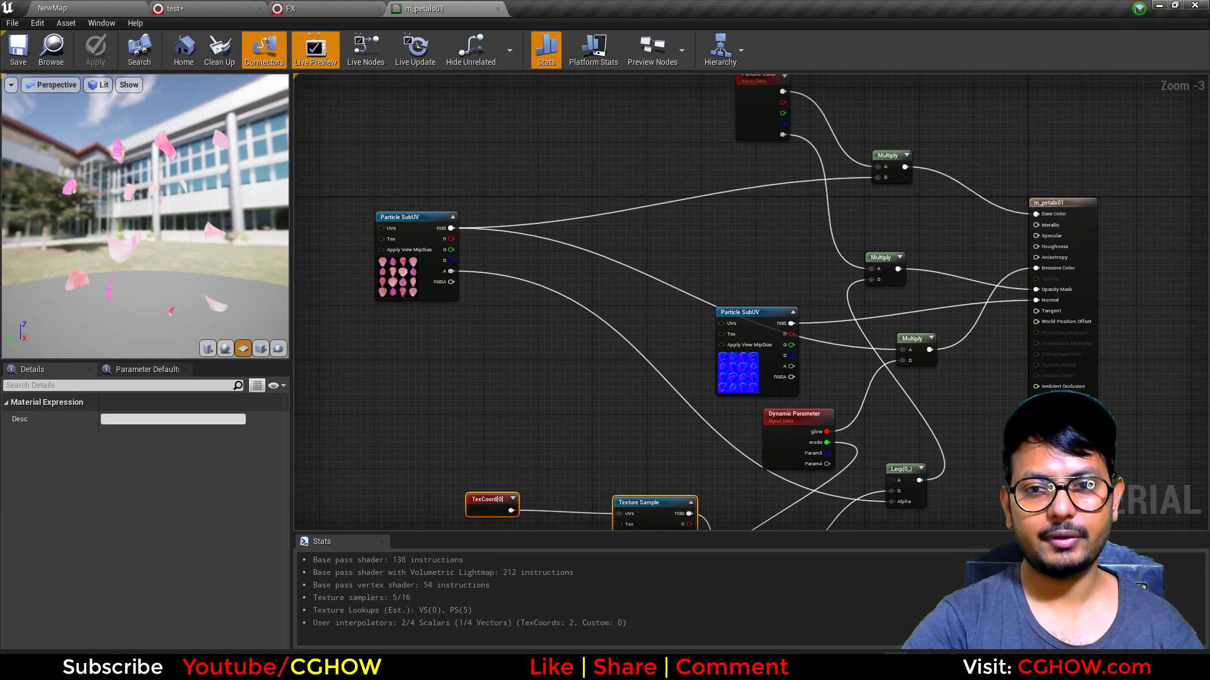
right_drag(576, 419, 444, 359)
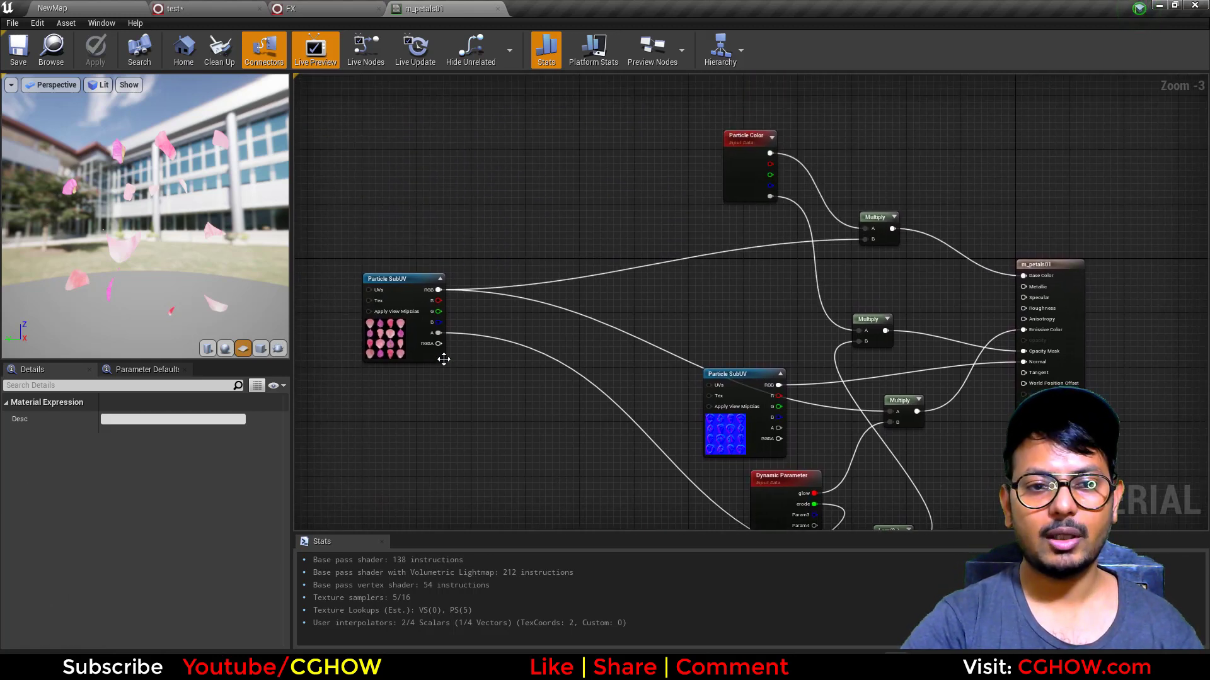
right_drag(656, 458, 792, 352)
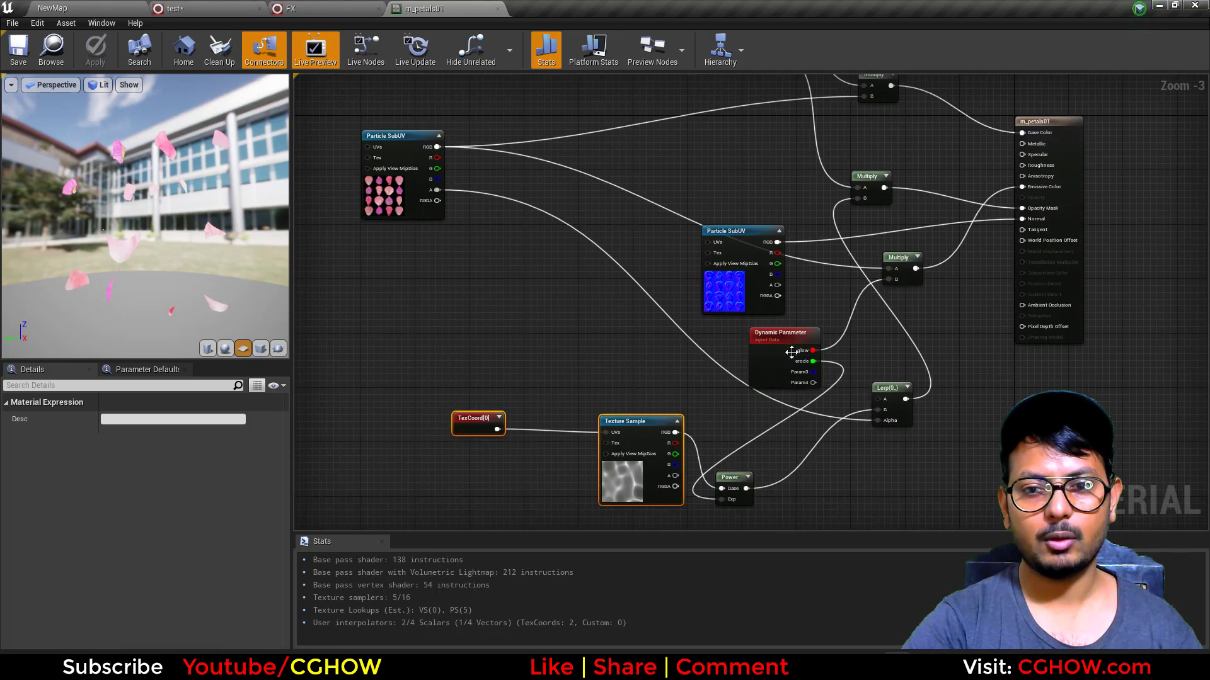
right_drag(492, 353, 524, 385)
drag(461, 383, 974, 547)
right_drag(701, 372, 681, 562)
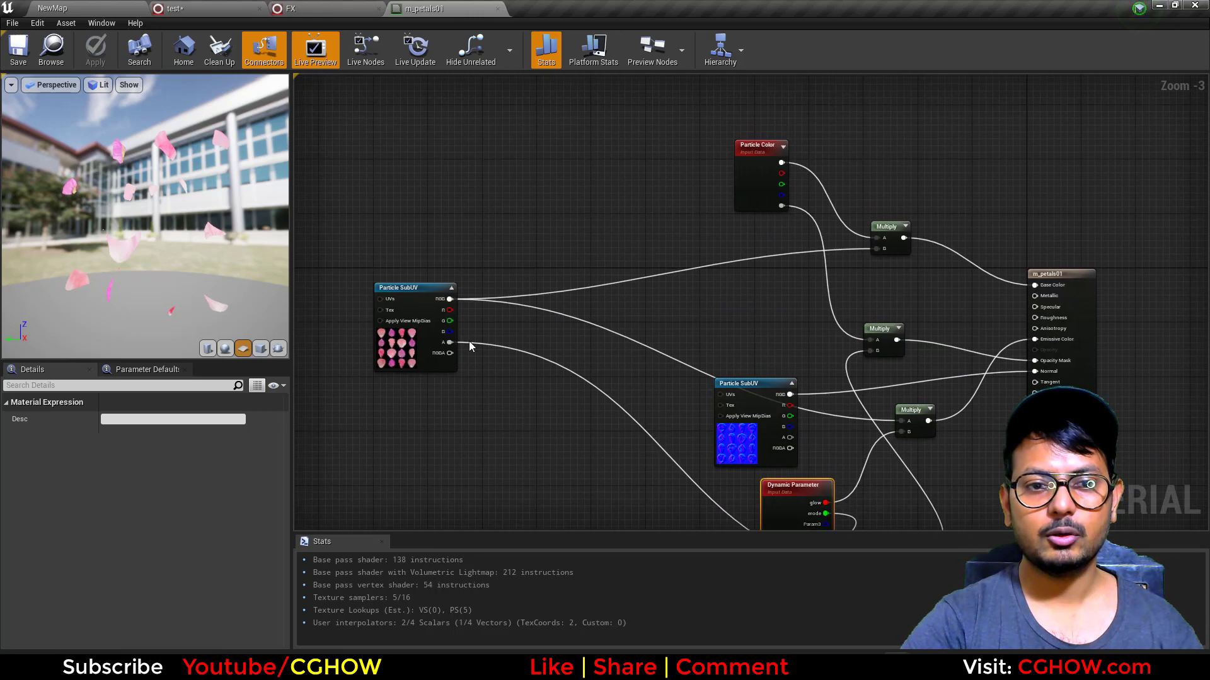
drag(386, 343, 528, 298)
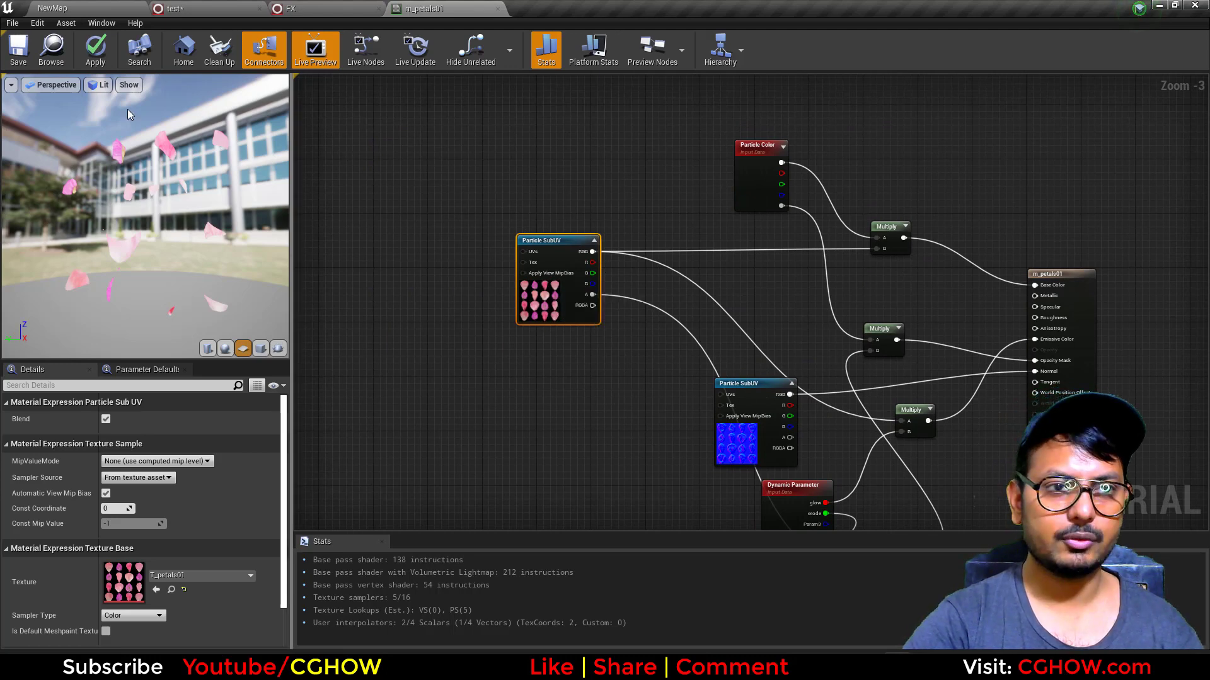
Enable the material override on the test system's Fountain004 Mesh Renderer and add m_petals01 as its explicit material
click(63, 9)
click(249, 8)
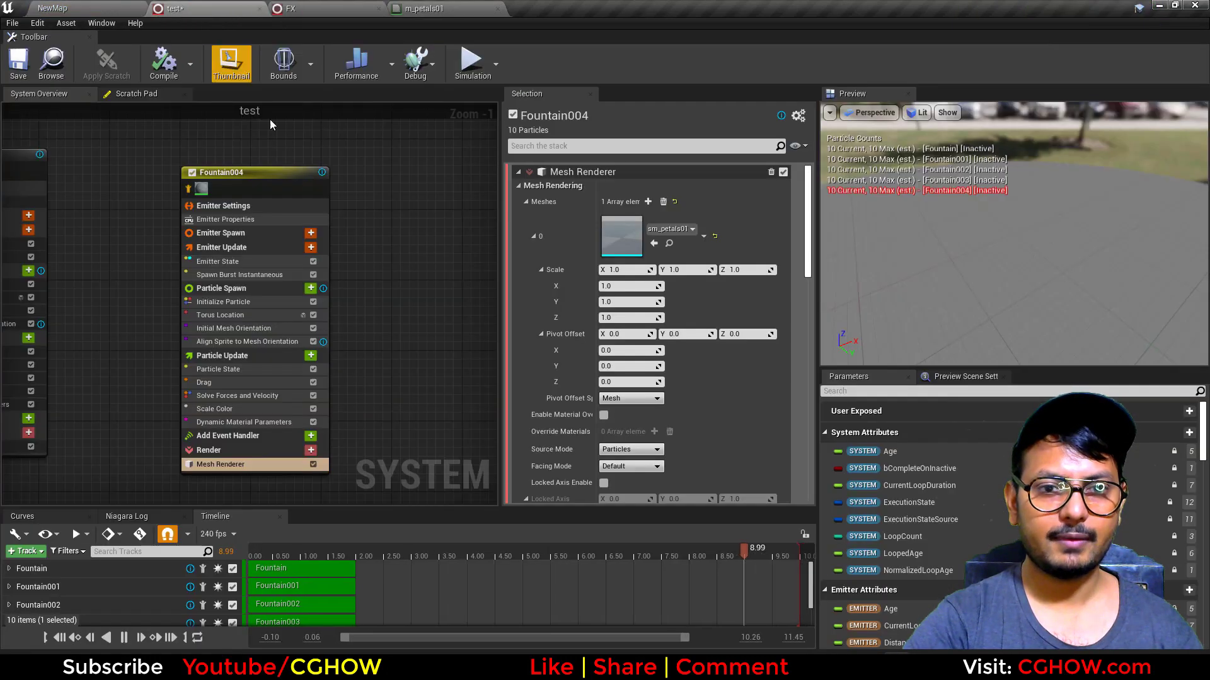
scroll(667, 461, down, 3)
click(603, 313)
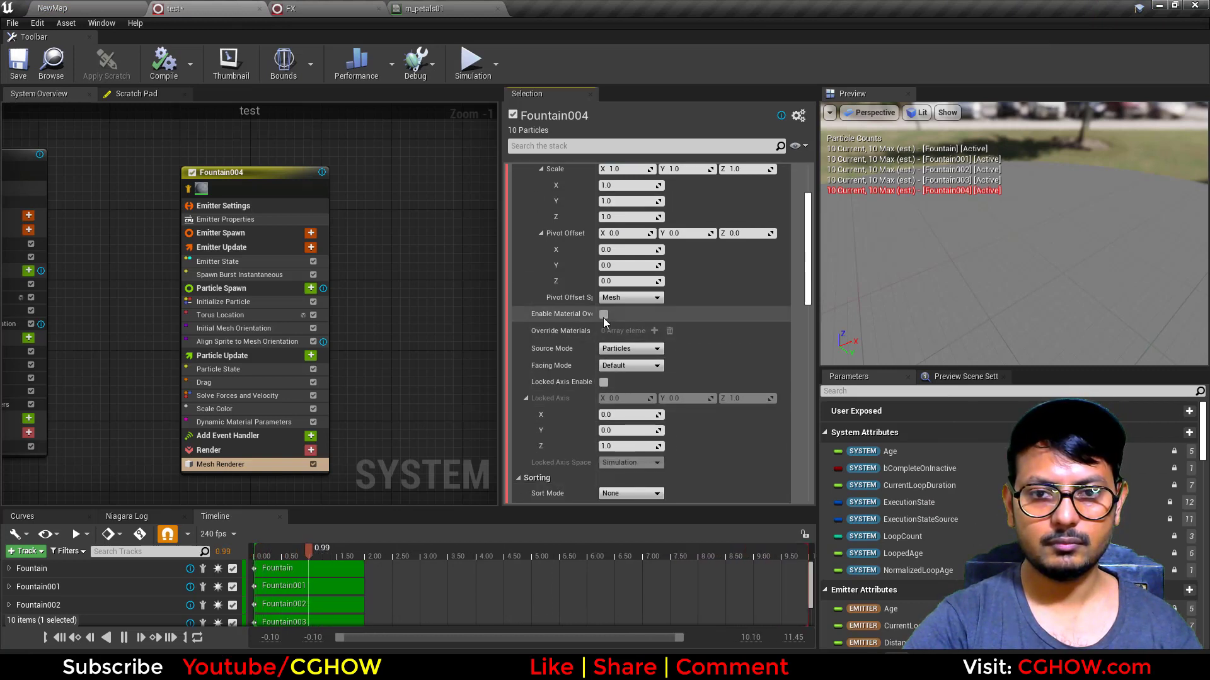
click(648, 330)
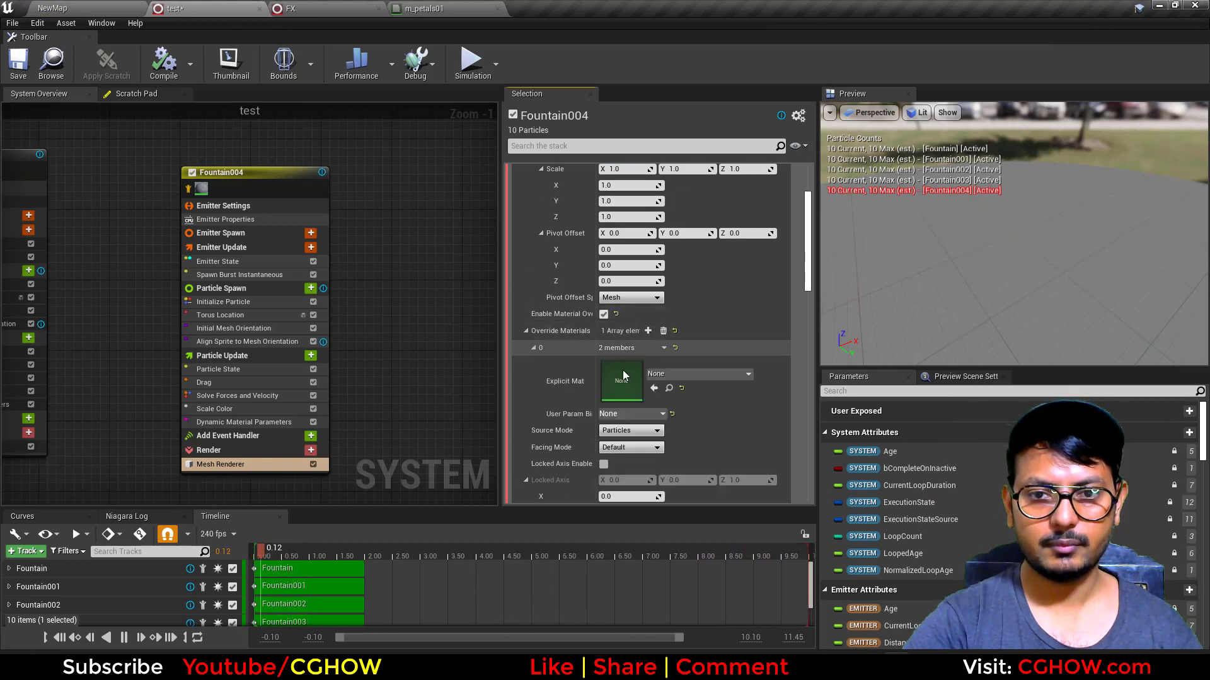
click(654, 388)
Set the Sub Image Size of Fountain004's Mesh Renderer to 4 by 4
scroll(656, 416, down, 2)
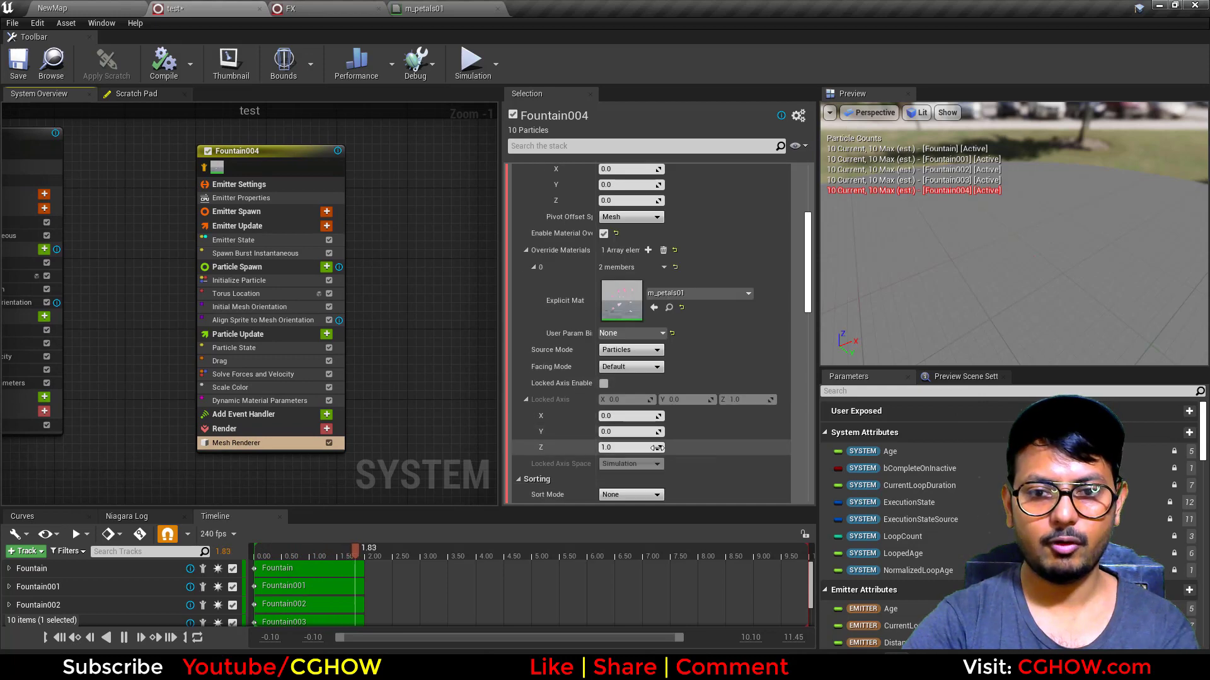
scroll(657, 447, down, 3)
click(657, 456)
click(696, 456)
text(4)
key(Return)
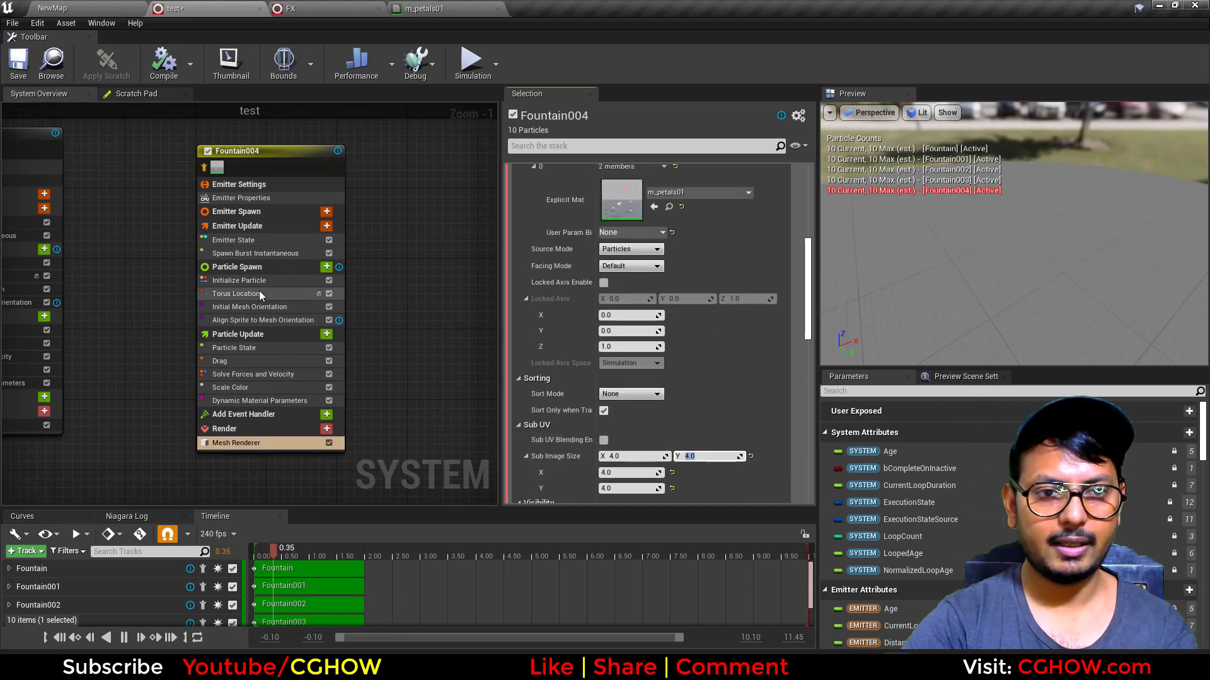
Add a Sub UVAnimation module to Fountain004's Particle Spawn, using Random mode with an End Frame of 15
click(327, 268)
text(am)
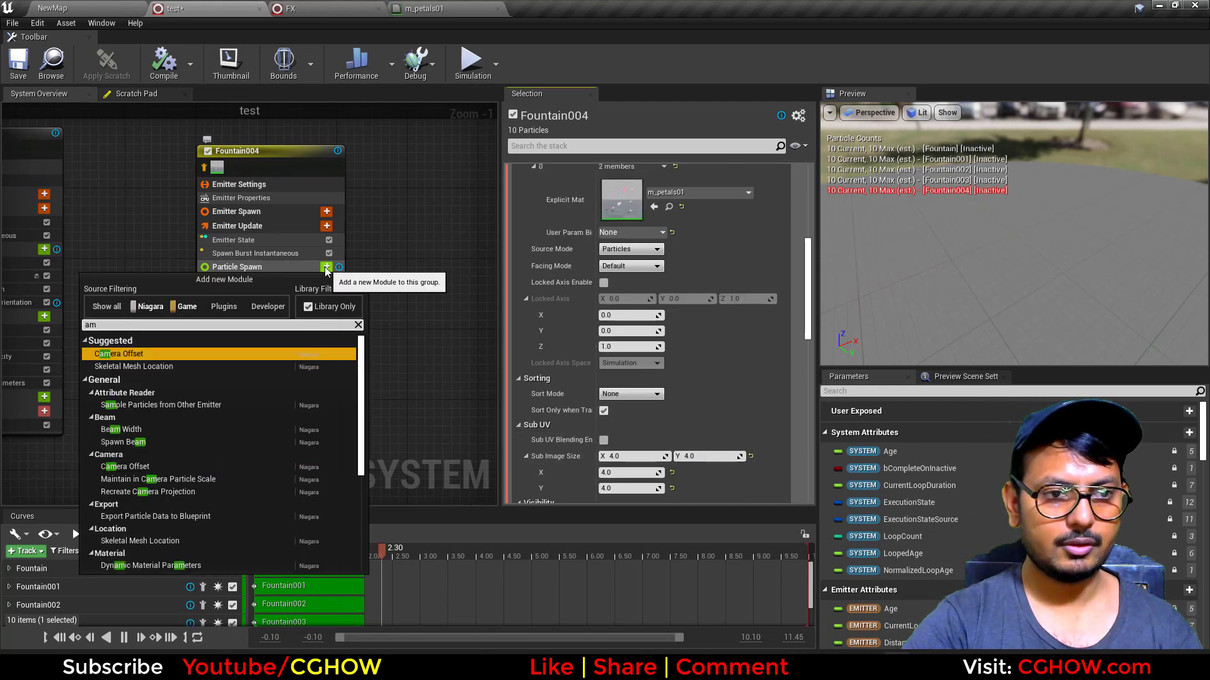
key(BackSpace)
text(ni)
click(163, 375)
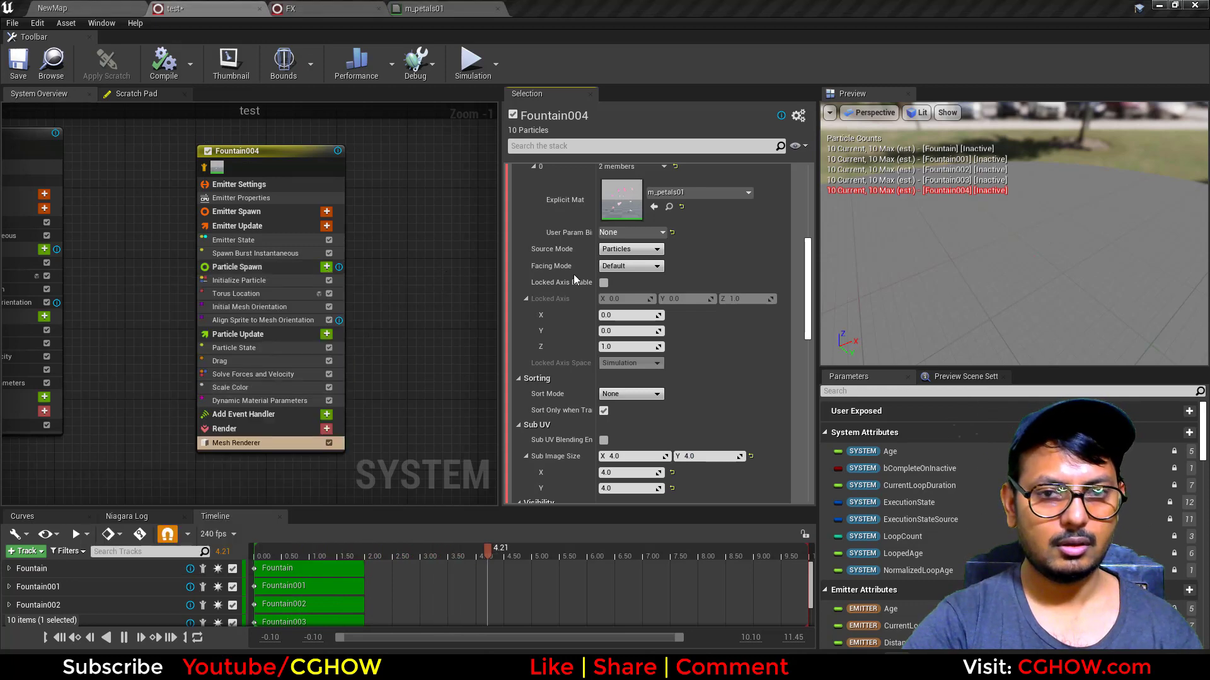
click(635, 186)
click(620, 211)
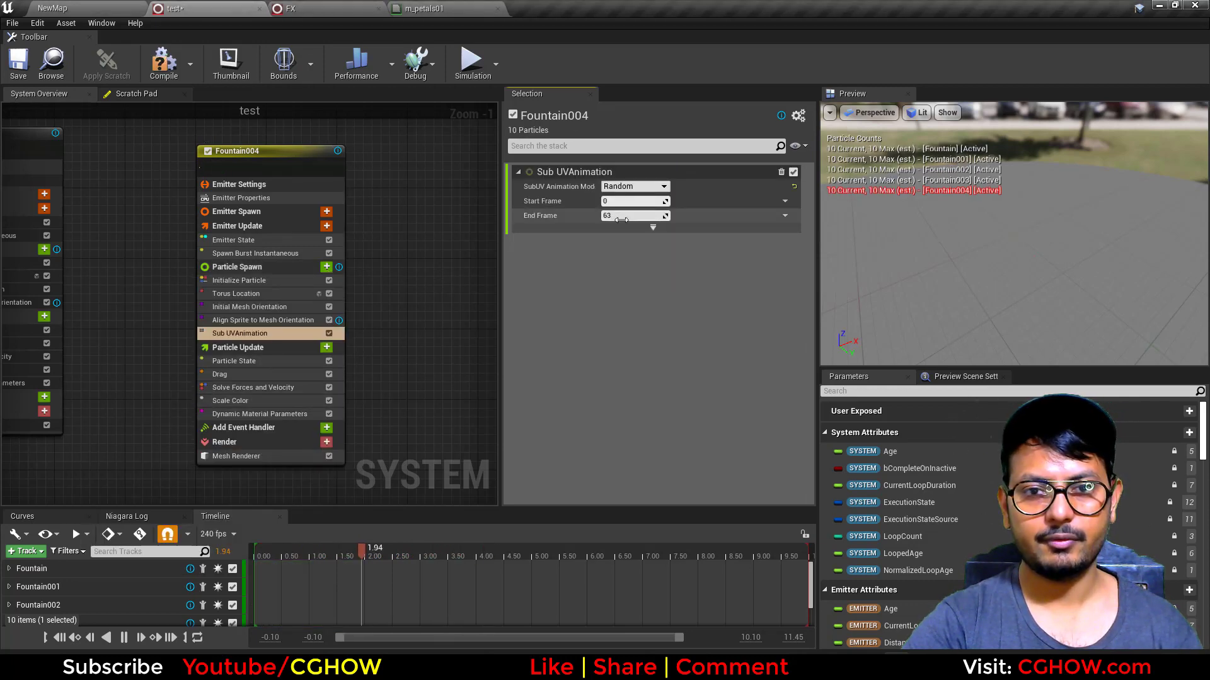
click(621, 217)
text(15)
key(Return)
Set Fountain004's Initialize Particle mesh scale mode to Uniform with a scale of 20, and view the petals in the preview
right_drag(444, 257, 465, 245)
click(281, 268)
scroll(645, 441, down, 1)
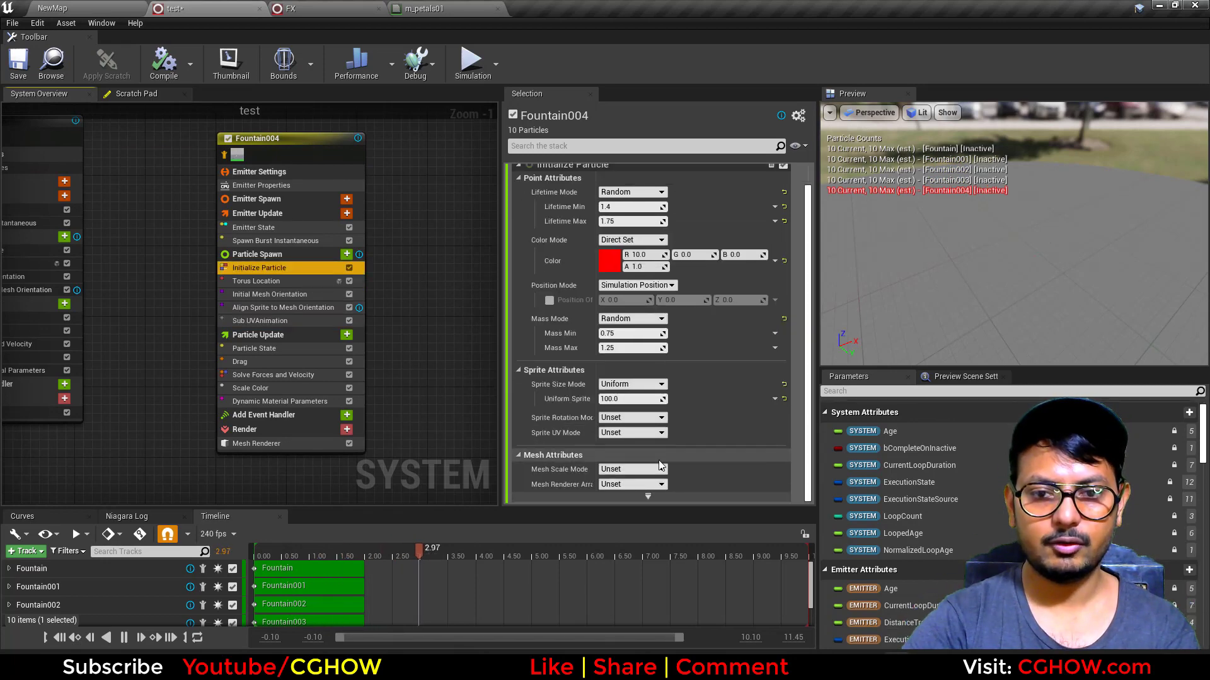
click(630, 484)
text(20)
key(Return)
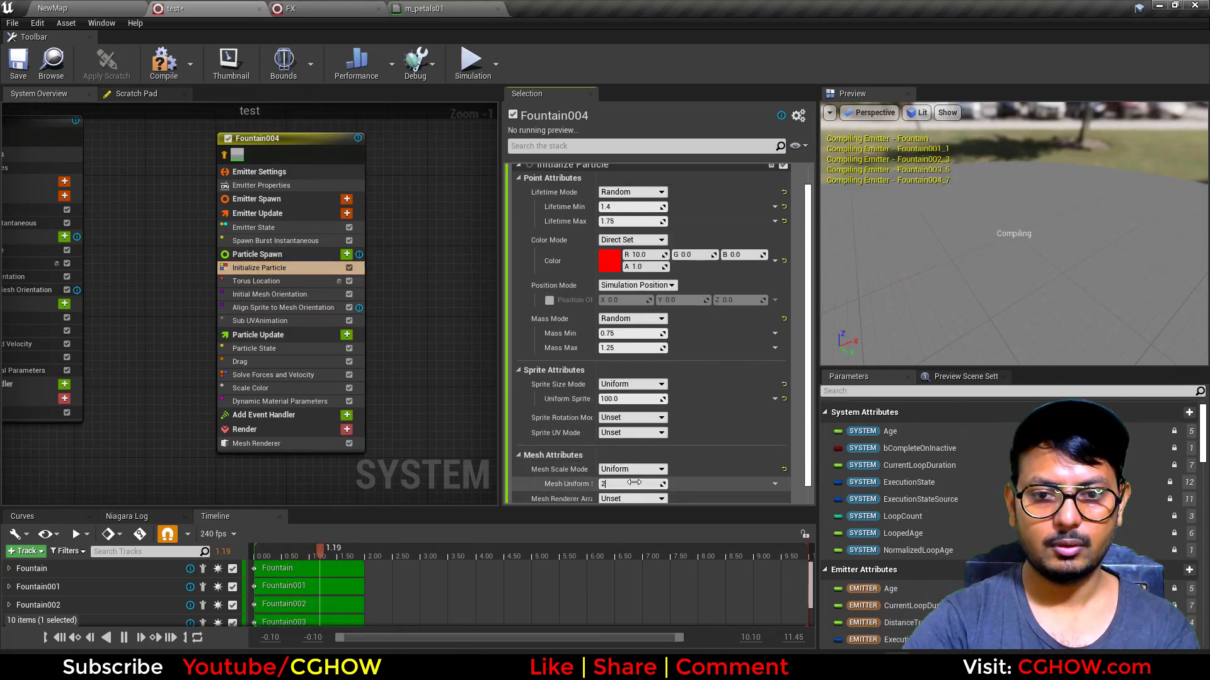
right_drag(962, 271, 962, 303)
drag(961, 302, 854, 324)
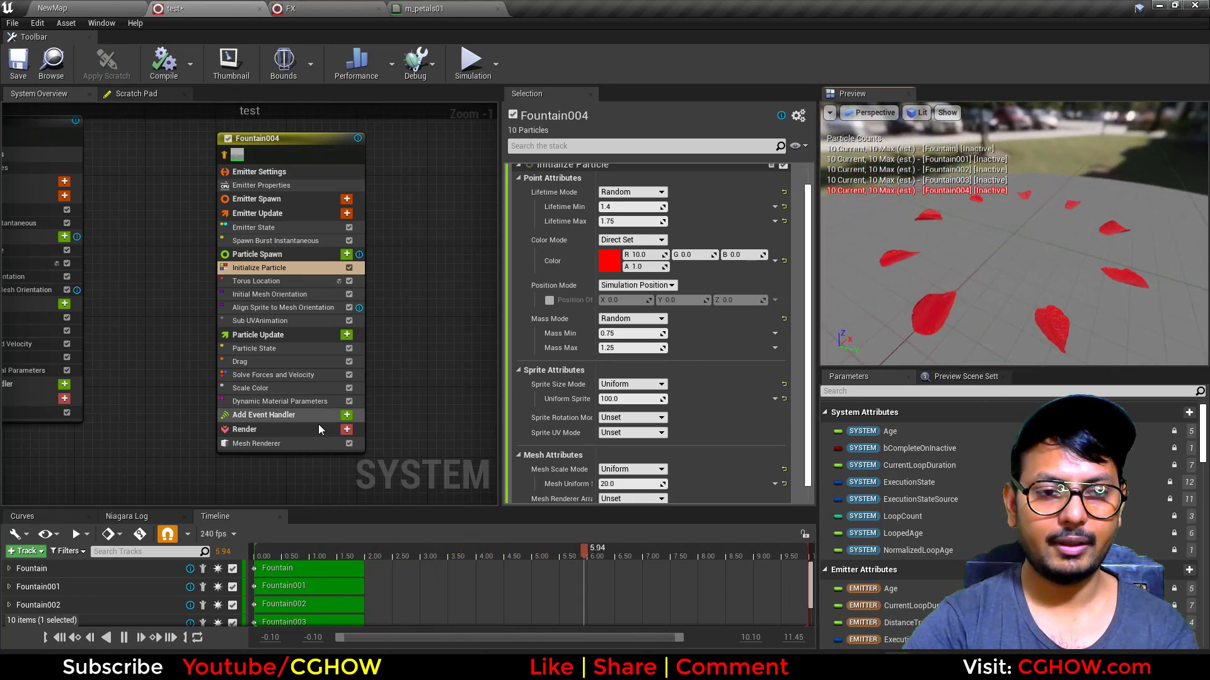
Delete the Dynamic Material Parameters, Scale Color and Drag modules from Fountain004's Particle Update
click(278, 402)
key(Delete)
click(262, 384)
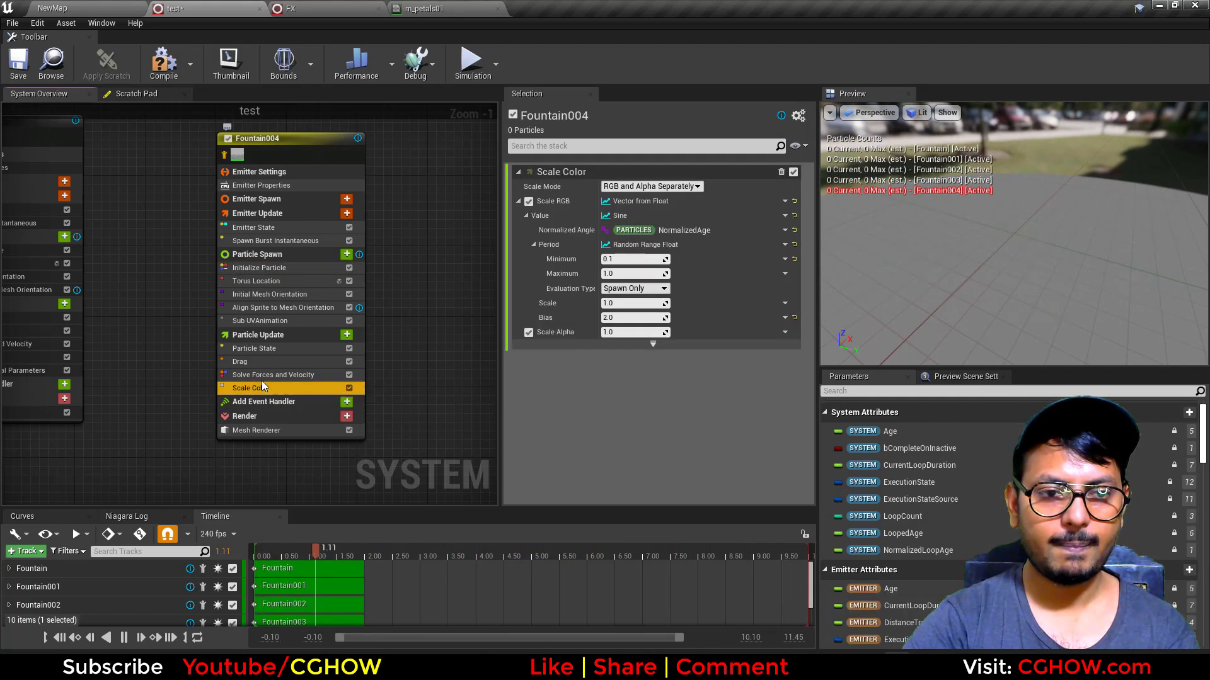
key(Delete)
click(261, 362)
key(Delete)
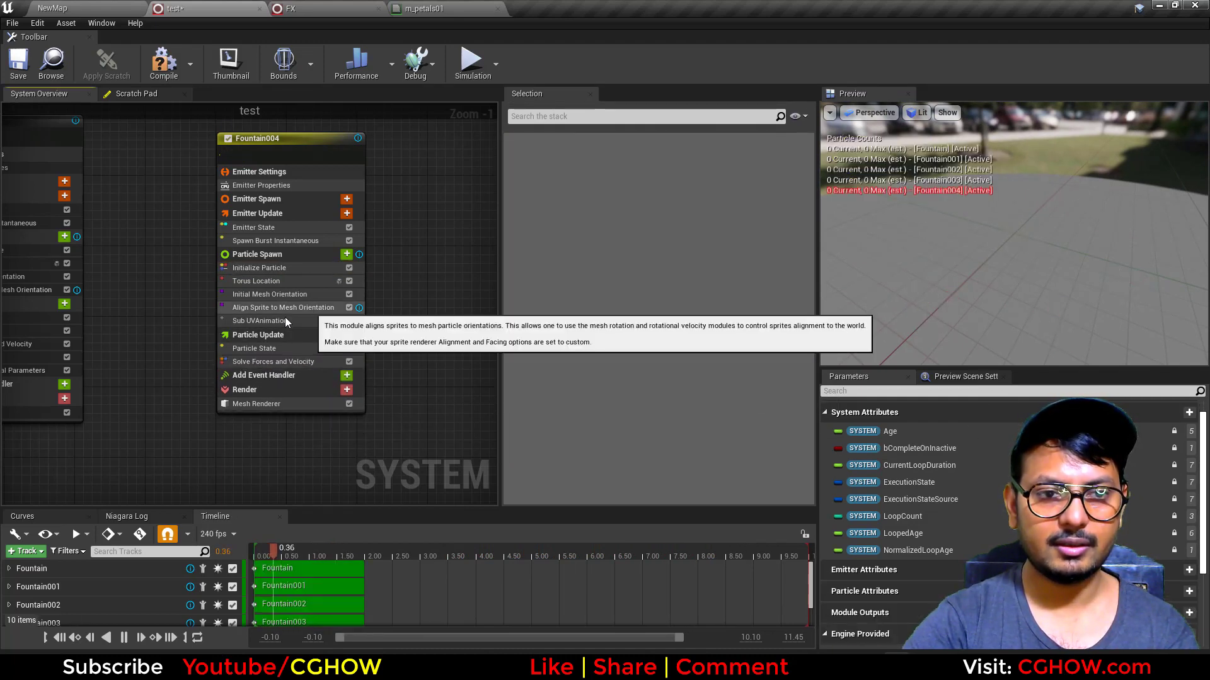
Delete the Align Sprite to Mesh Orientation and Initial Mesh Orientation modules from Fountain004's Particle Spawn
click(295, 307)
key(Delete)
click(293, 294)
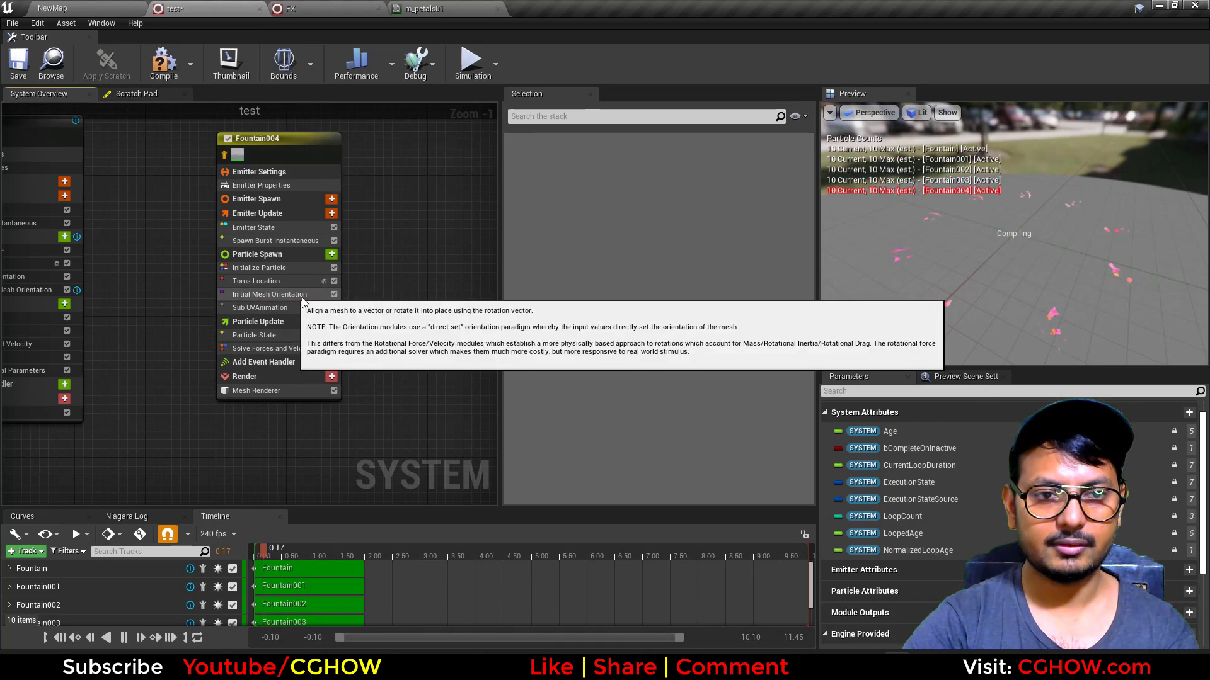
key(Delete)
Set the Torus Location distribution mode of Fountain004 to Random and check its Spawn Burst Instantaneous settings
click(283, 284)
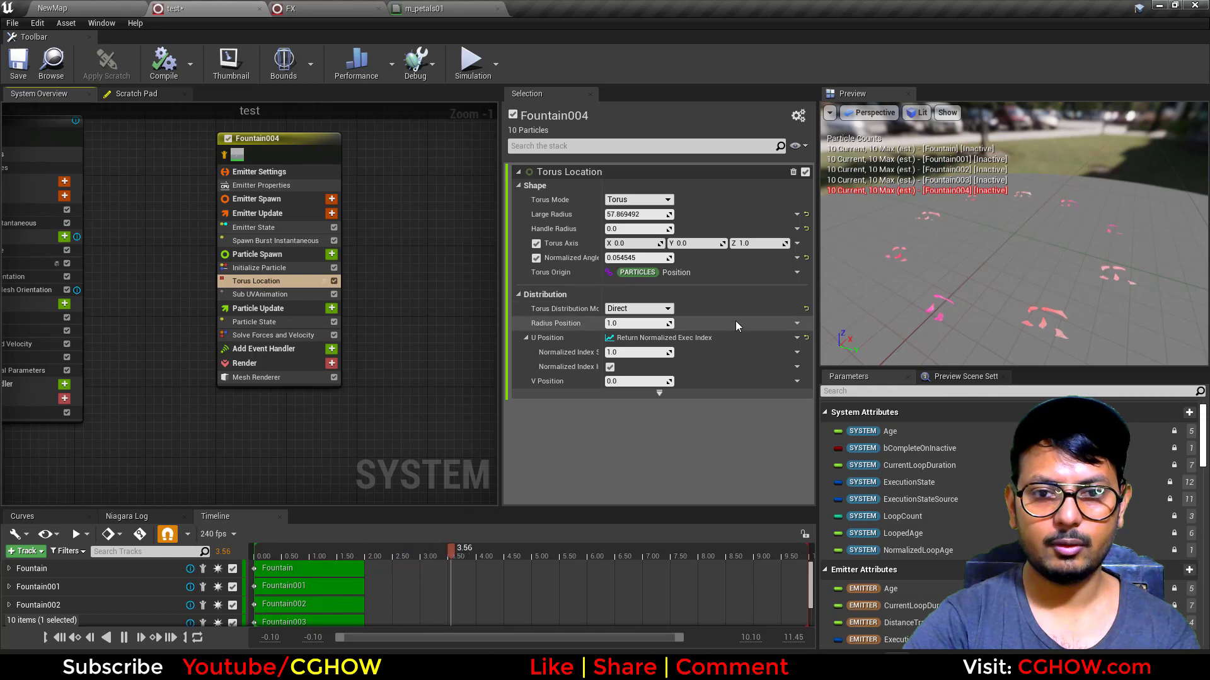
click(637, 308)
click(630, 329)
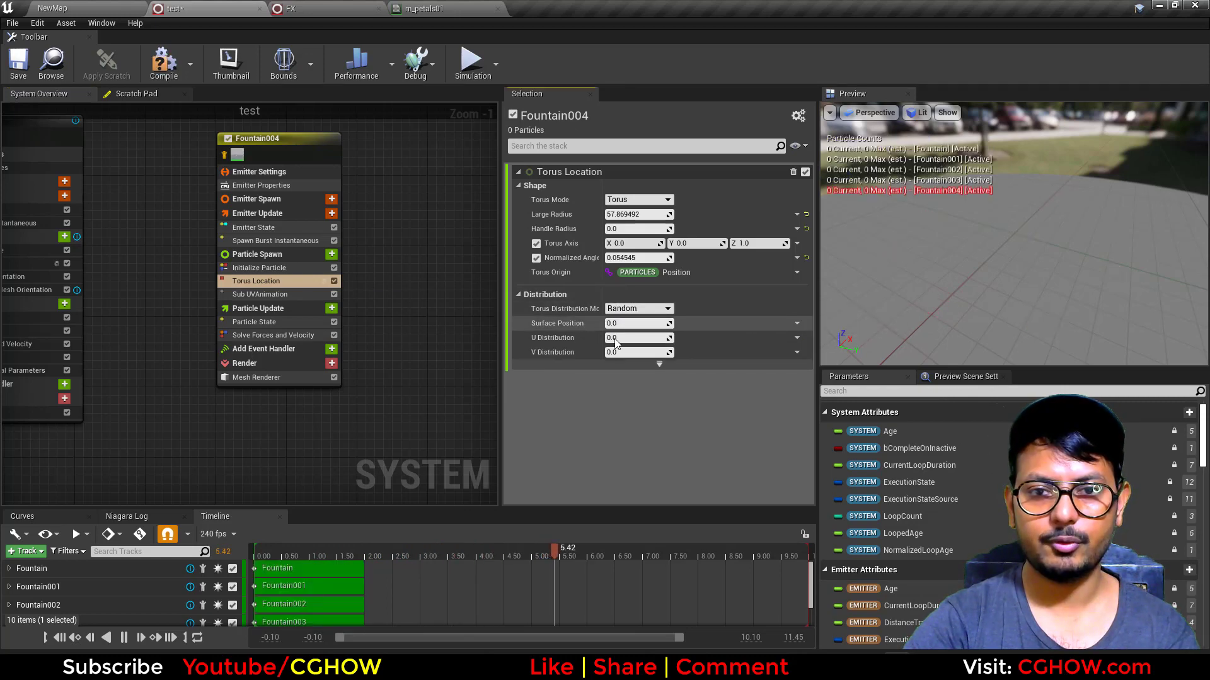
click(282, 241)
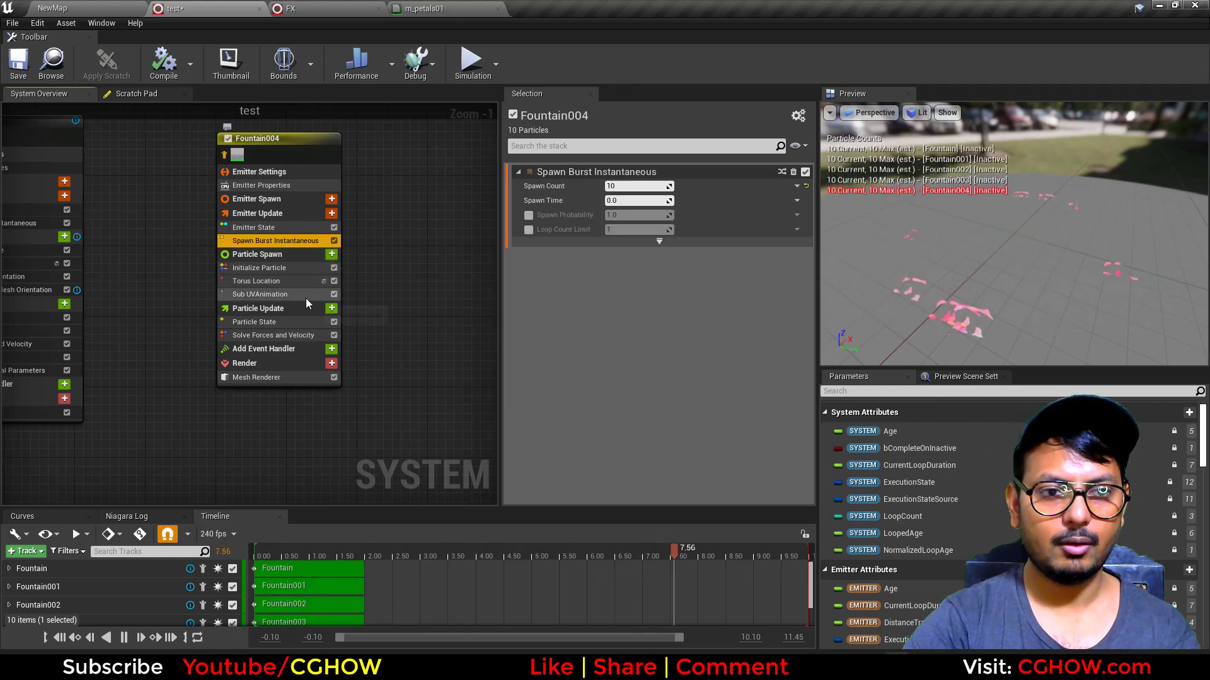
Add a Dynamic Material Parameters module to Fountain004's Particle Update and open its erode value for editing
click(332, 308)
text(dynamic)
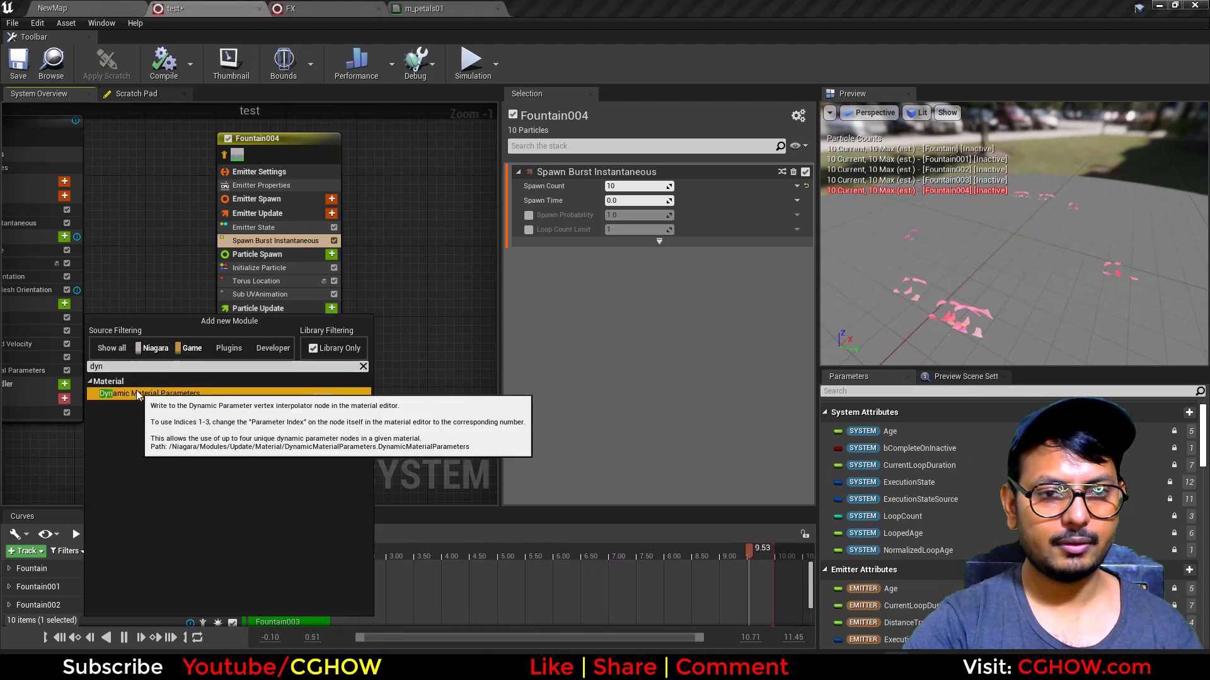
click(208, 391)
click(625, 229)
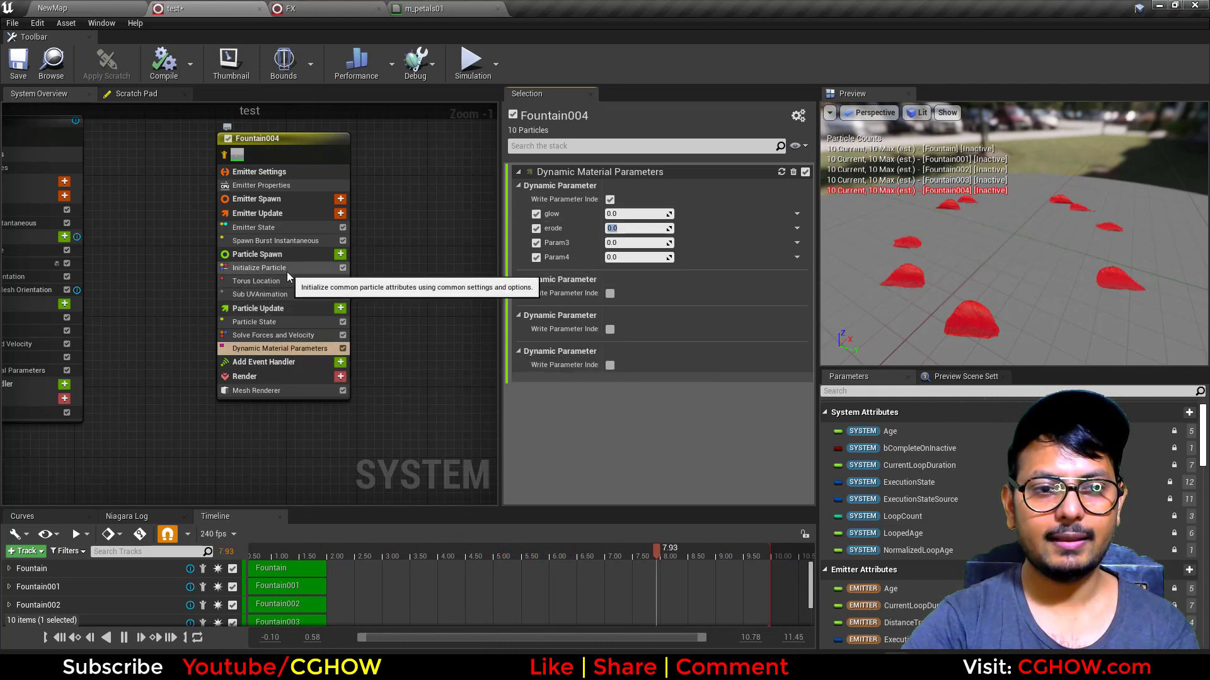
Add an Initial Mesh Orientation module to Fountain004's Particle Spawn and disable its Orientation Vector and Orientation Axis
click(340, 254)
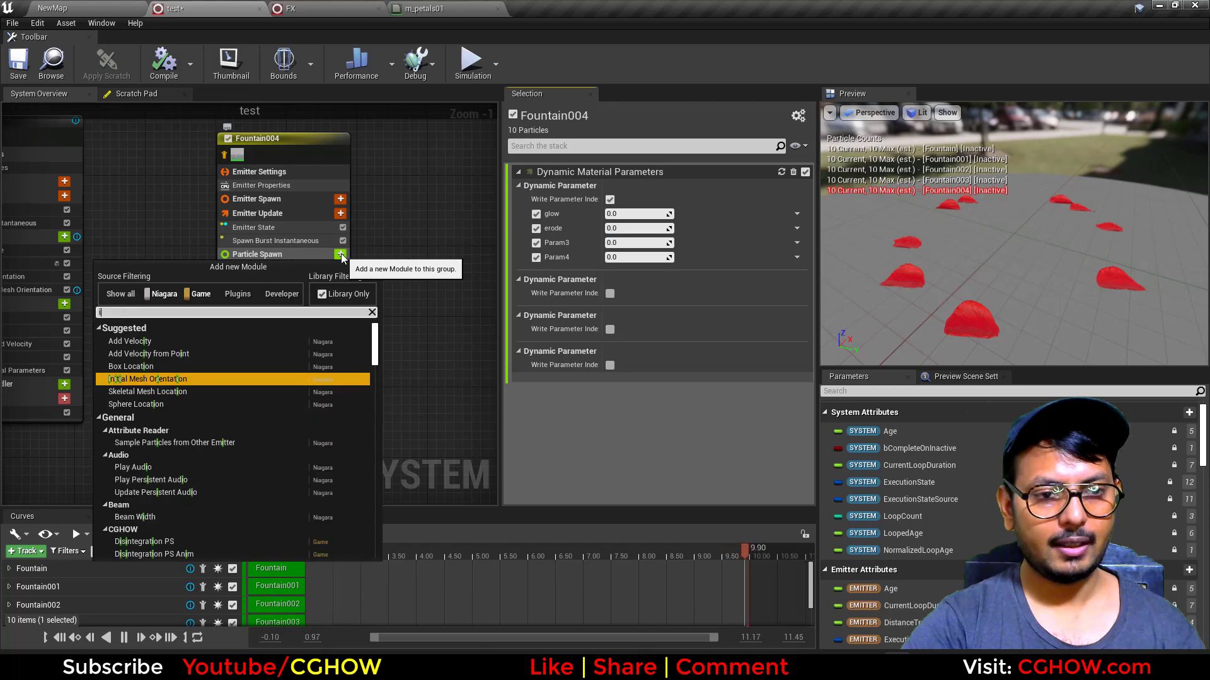
text(ini)
click(177, 490)
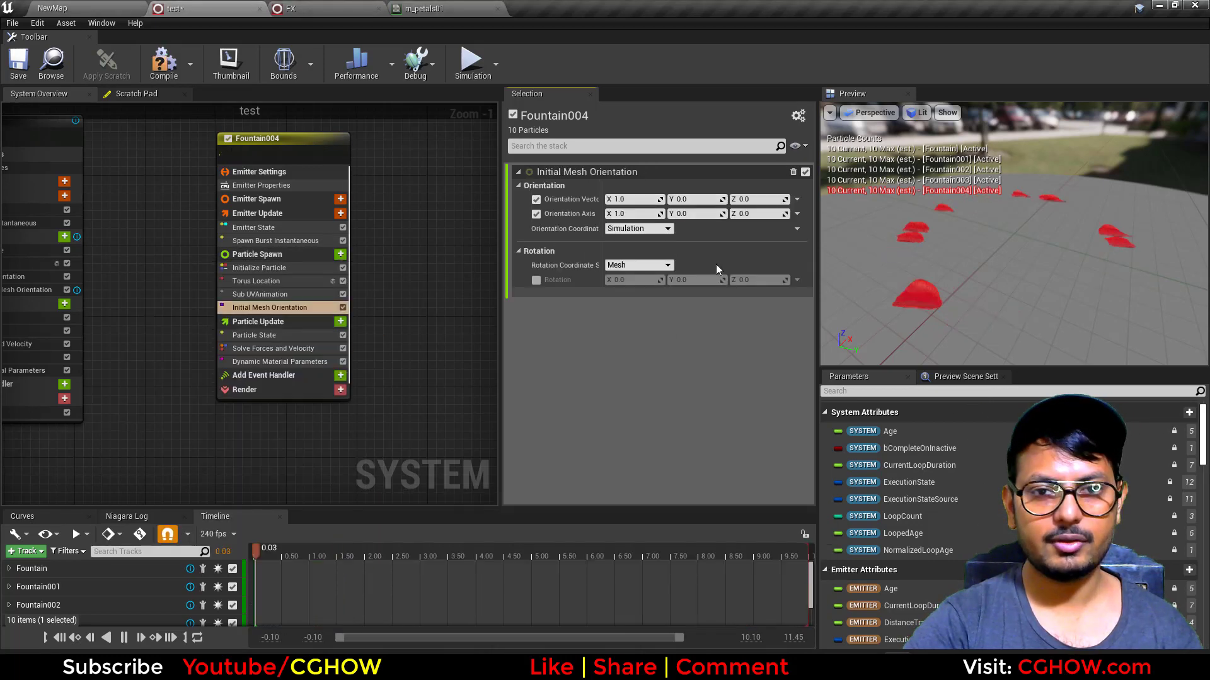
click(535, 199)
click(537, 214)
click(537, 213)
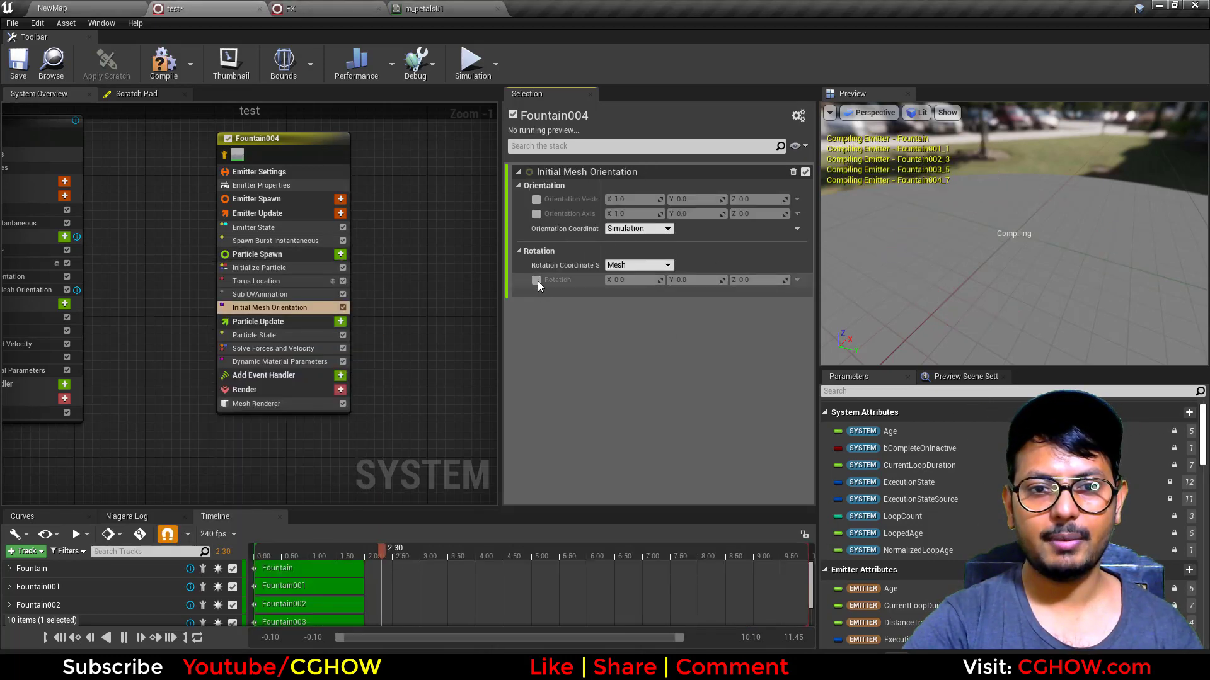
Enable Rotation in Fountain004's Initial Mesh Orientation and drive it with a Random Vector
click(537, 280)
click(797, 281)
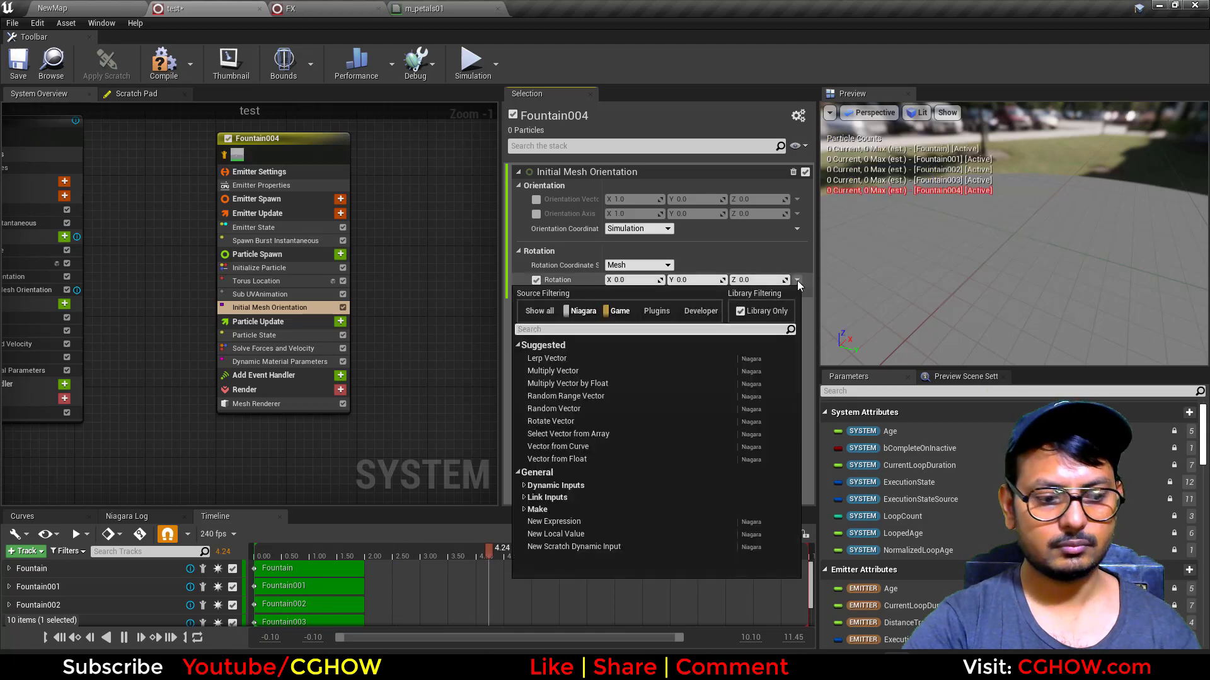
text(rand)
click(546, 371)
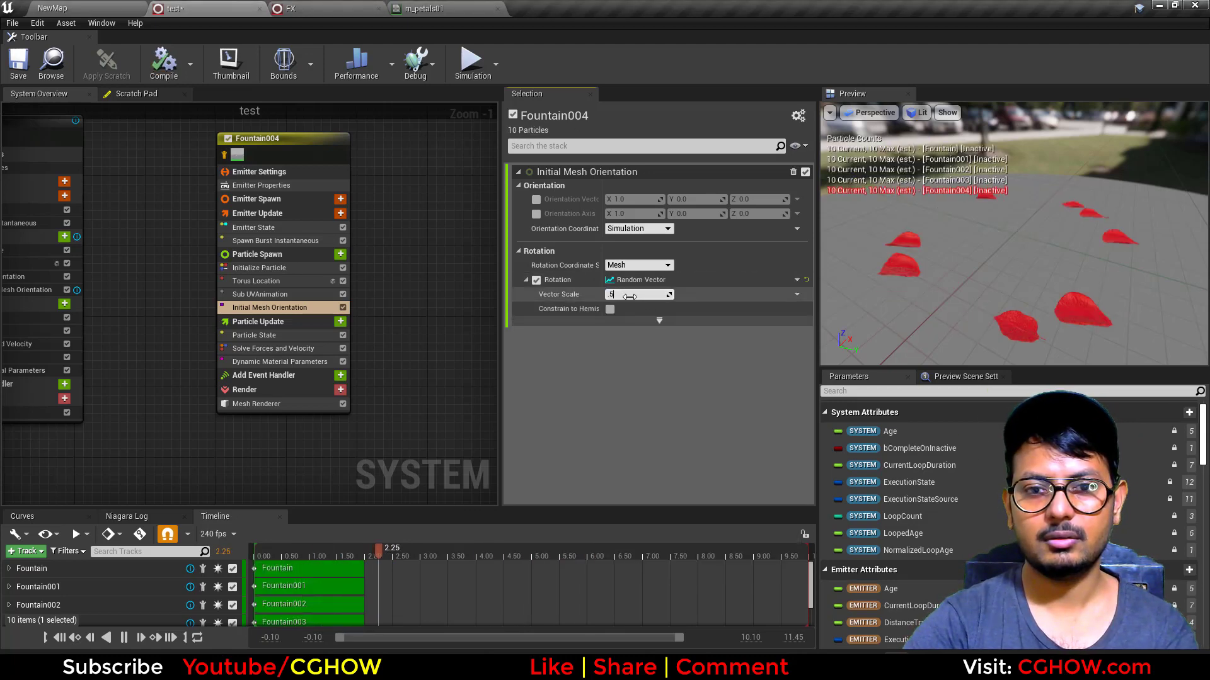
Set Fountain004's mesh rotation Vector Scale to 0.5 and reduce its Torus Location Large Radius to about 24
key(Return)
drag(972, 281, 914, 270)
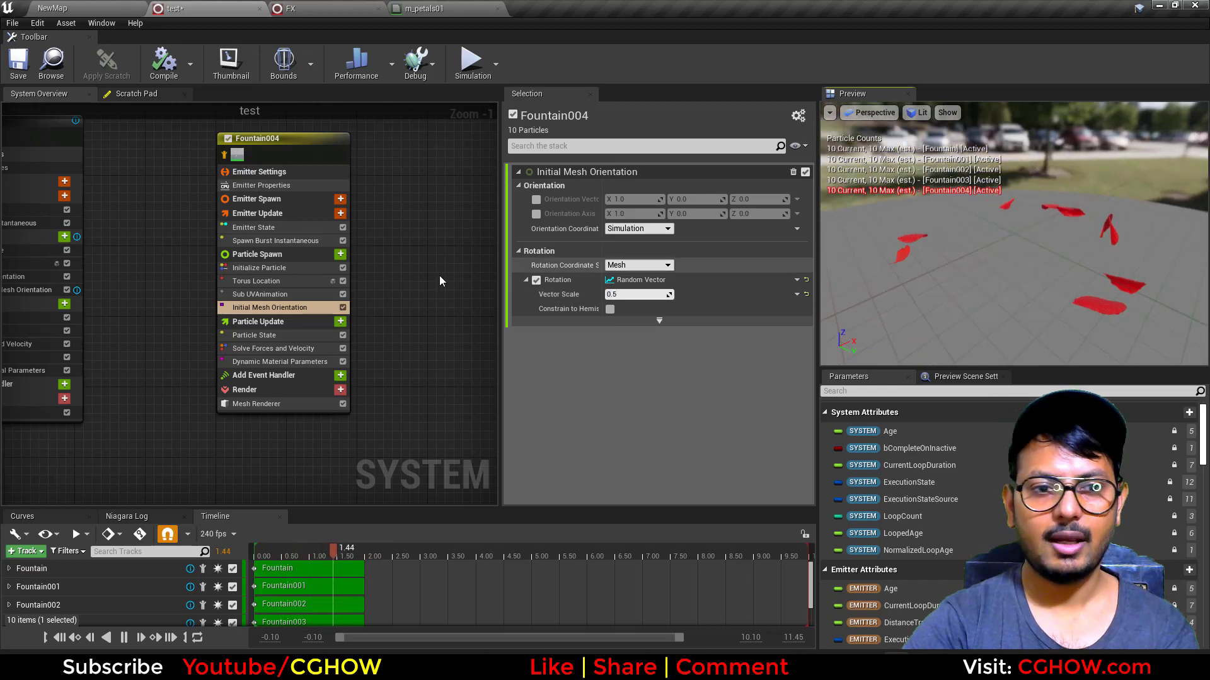
click(262, 284)
drag(632, 214, 614, 215)
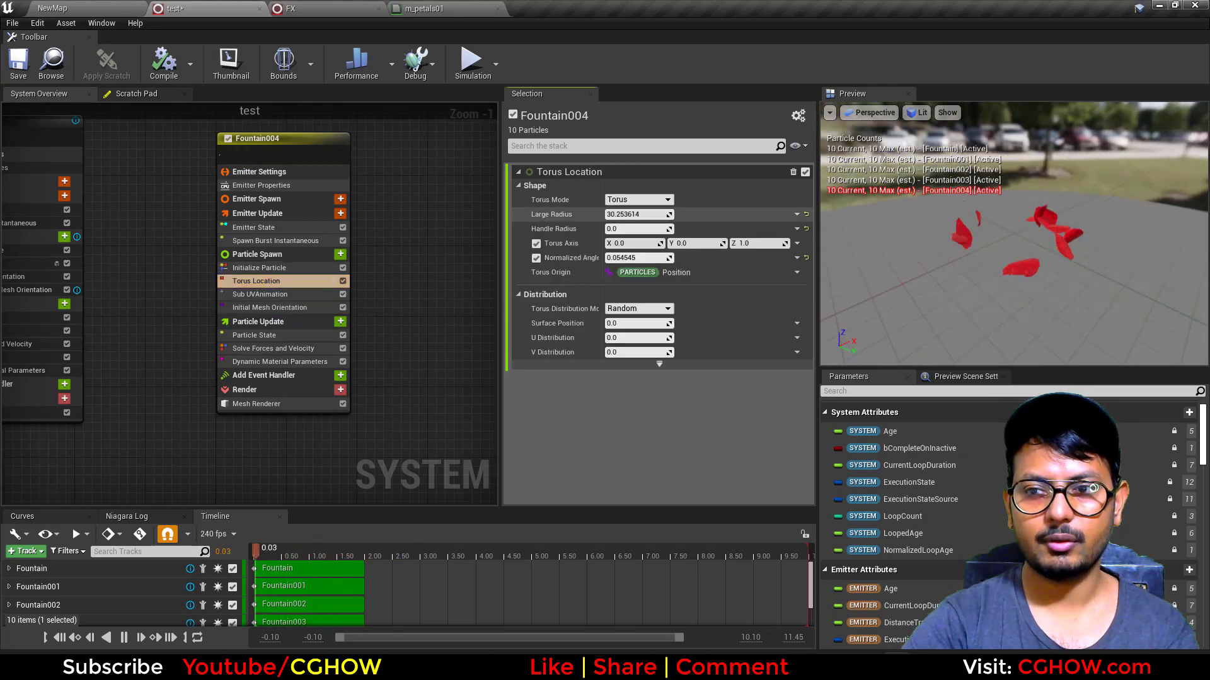
Add an Add Velocity from Point module to Fountain004's Particle Spawn and raise its Velocity Strength to about 176
click(340, 254)
text(velo)
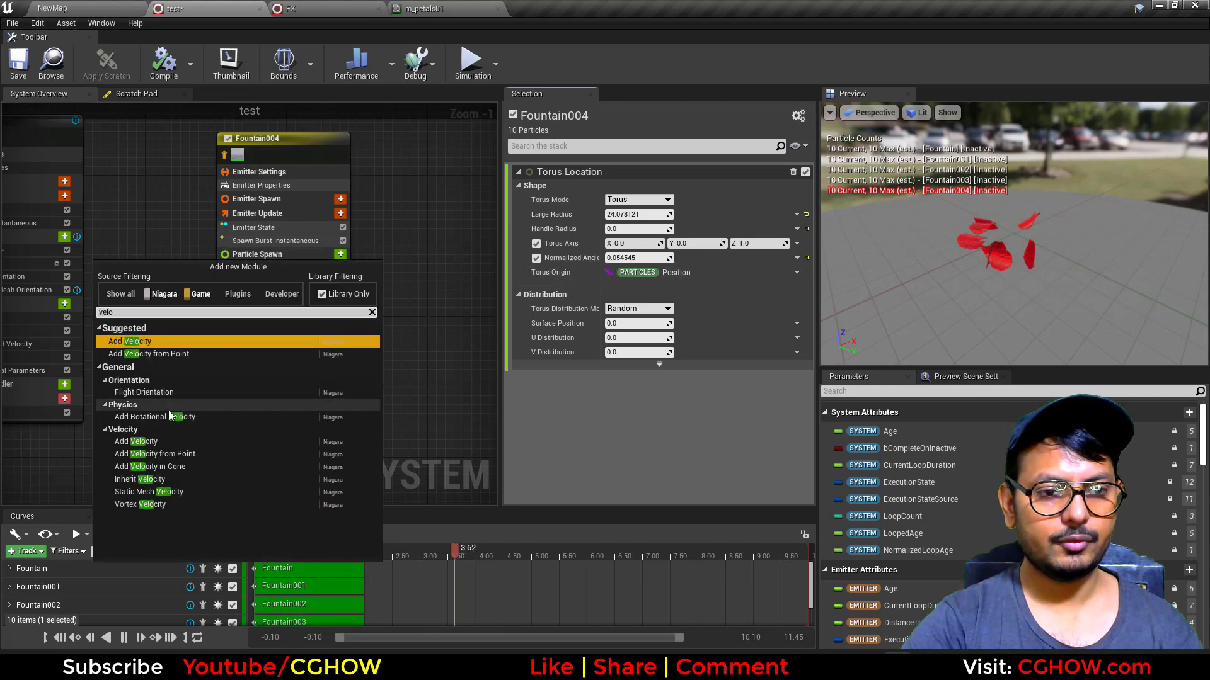
click(185, 454)
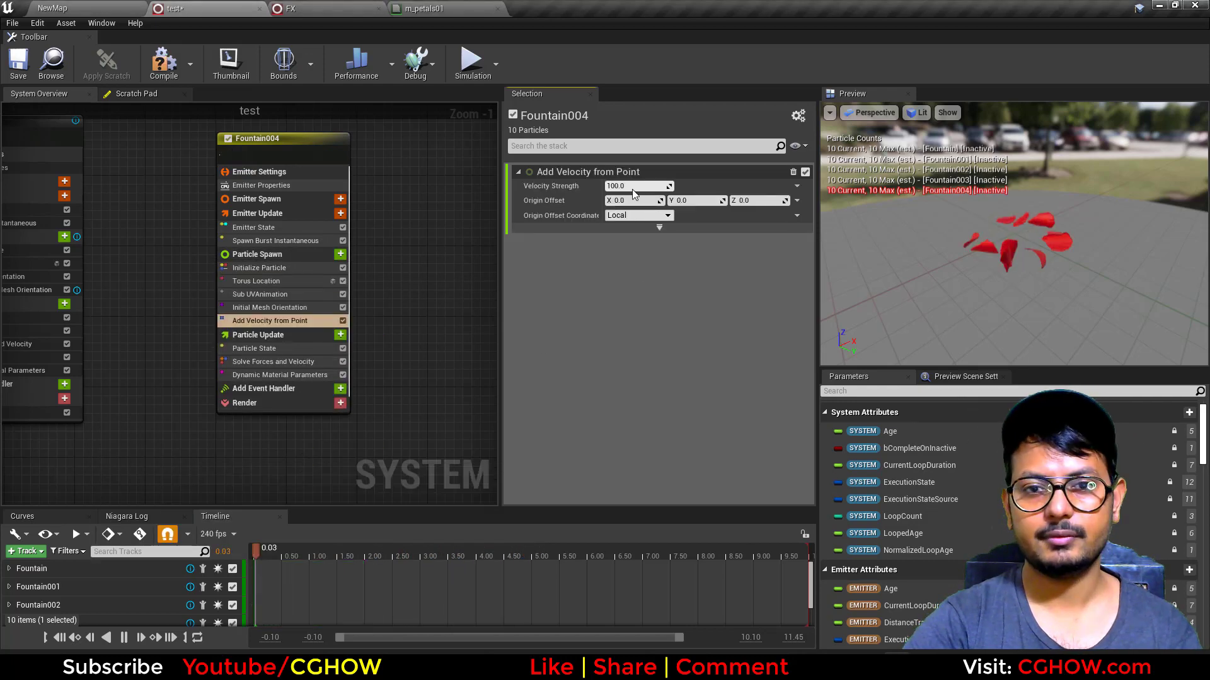
drag(633, 189, 638, 200)
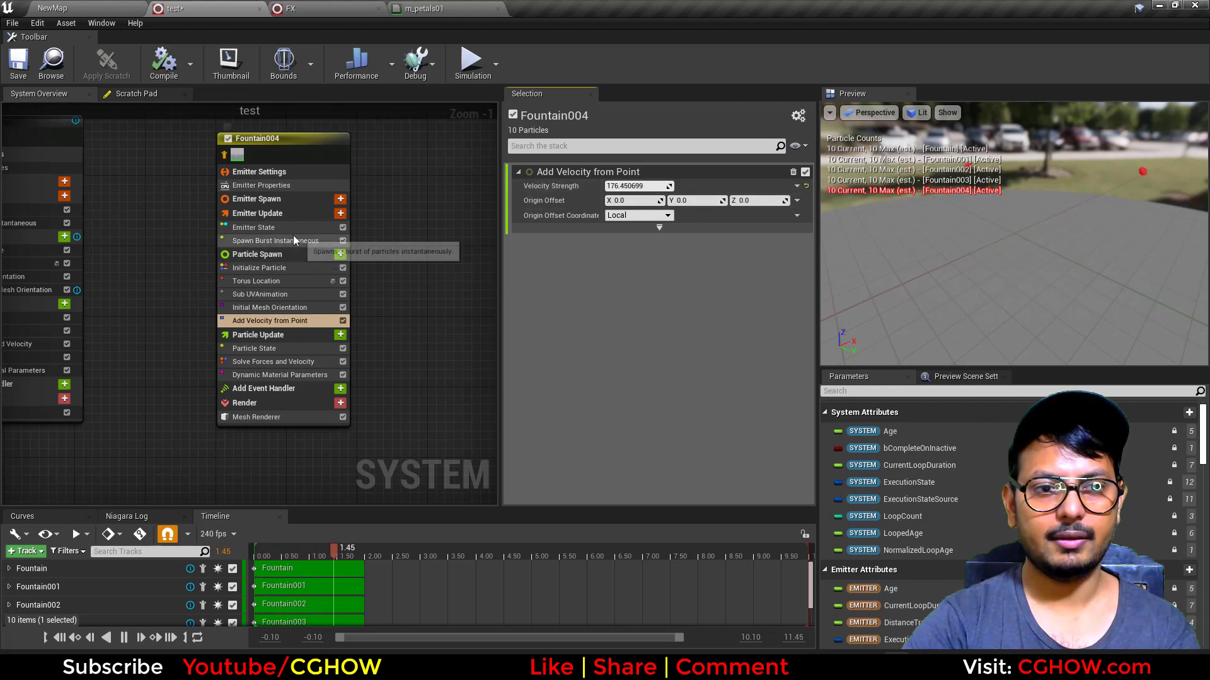
Reset the Loop Behavior in Fountain004's Emitter State to Infinite
click(292, 348)
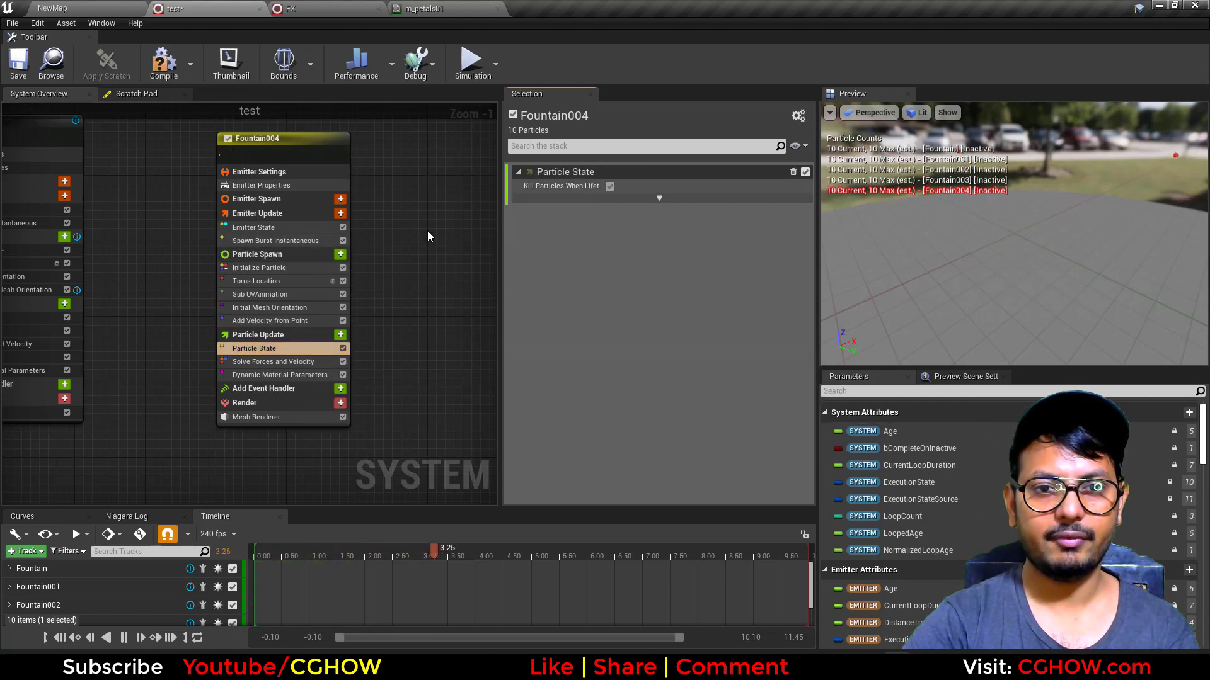
click(265, 228)
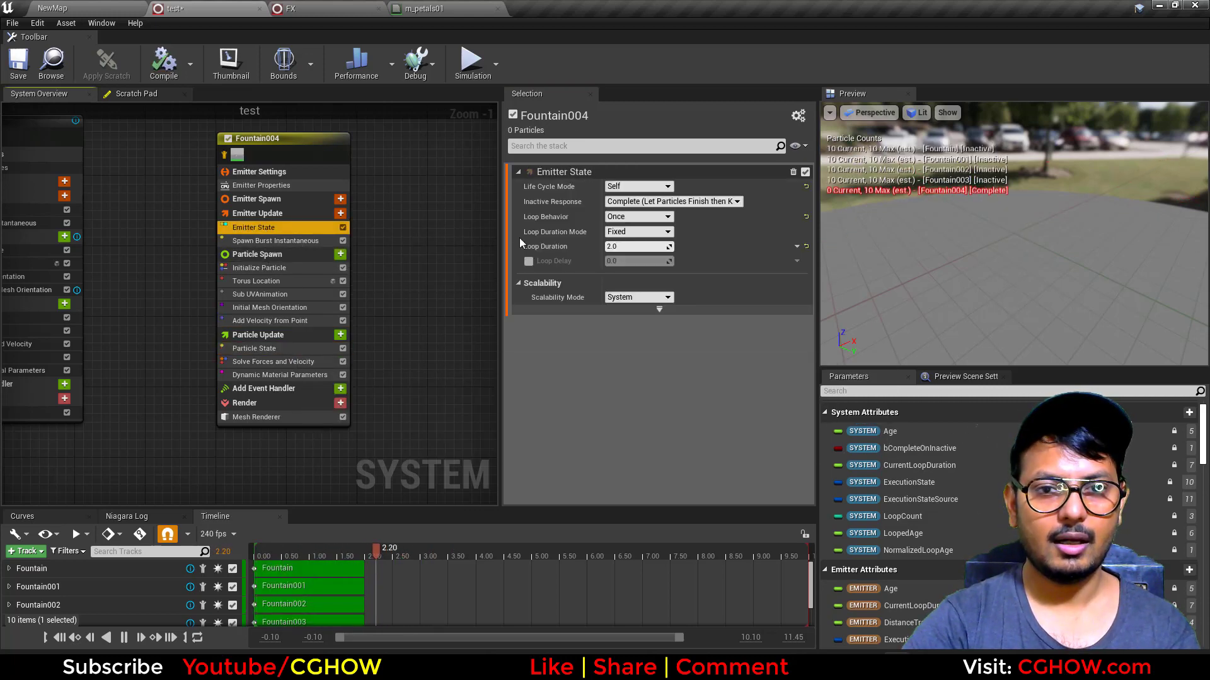
click(806, 217)
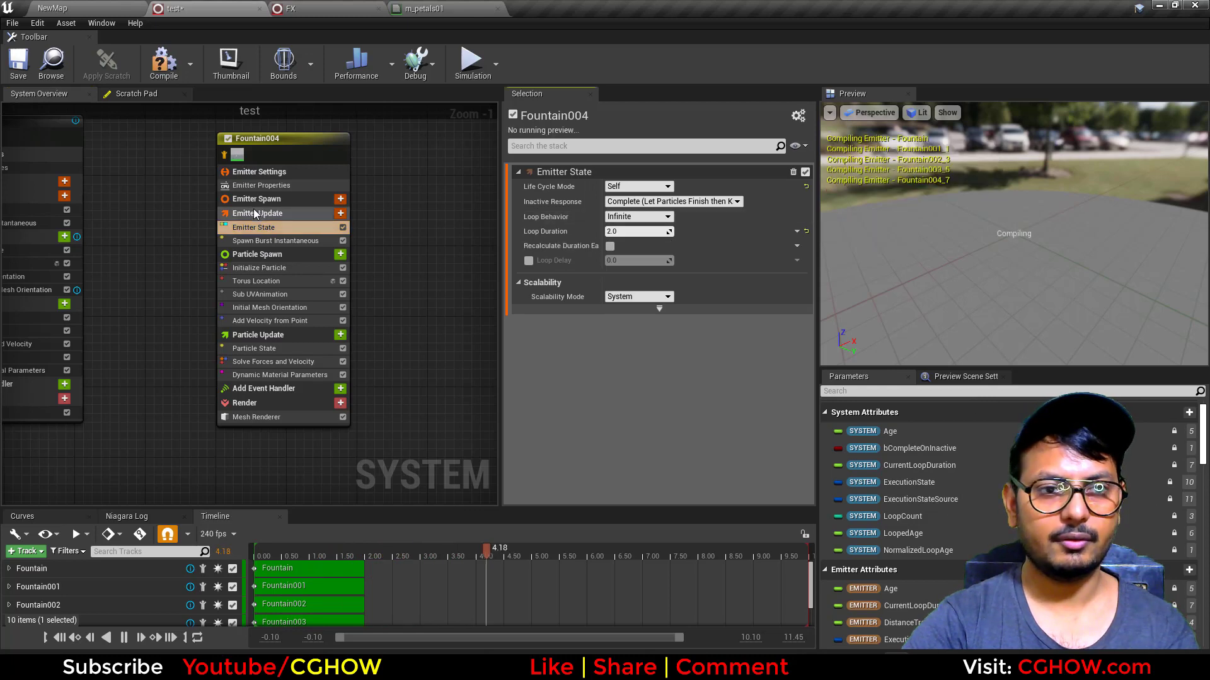
Replace Fountain004's Spawn Burst Instantaneous with a Spawn Rate module in Emitter Update, with SpawnRate set to 20
click(324, 241)
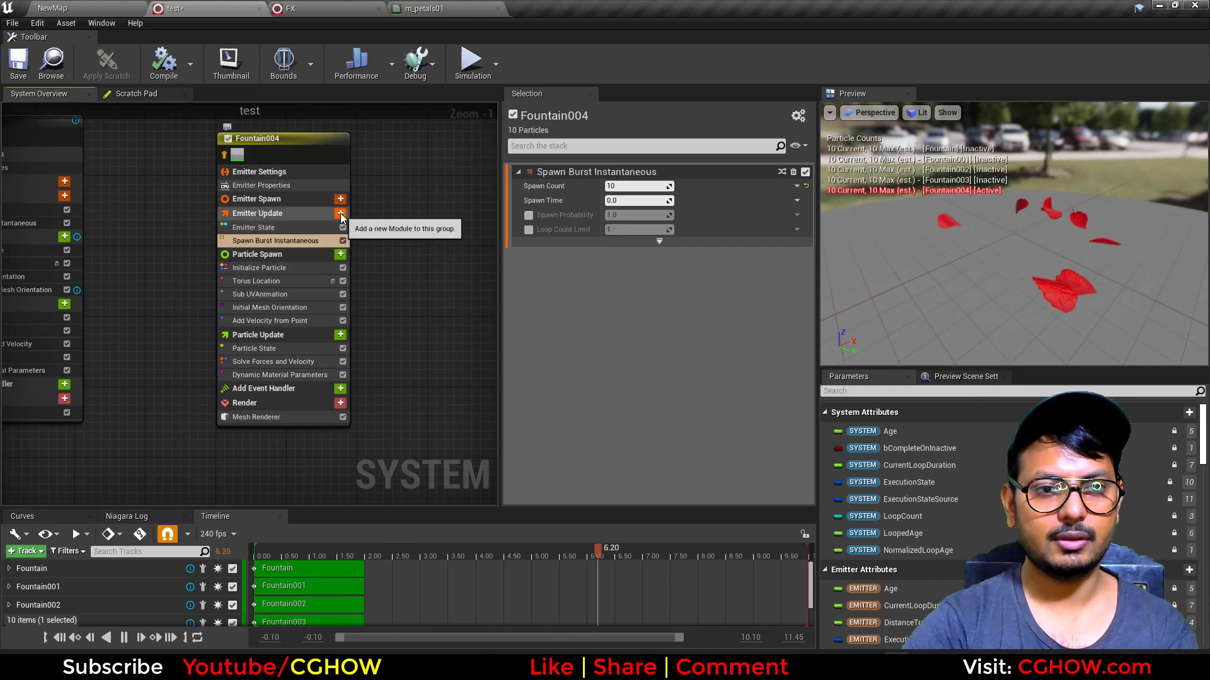
click(340, 213)
click(133, 326)
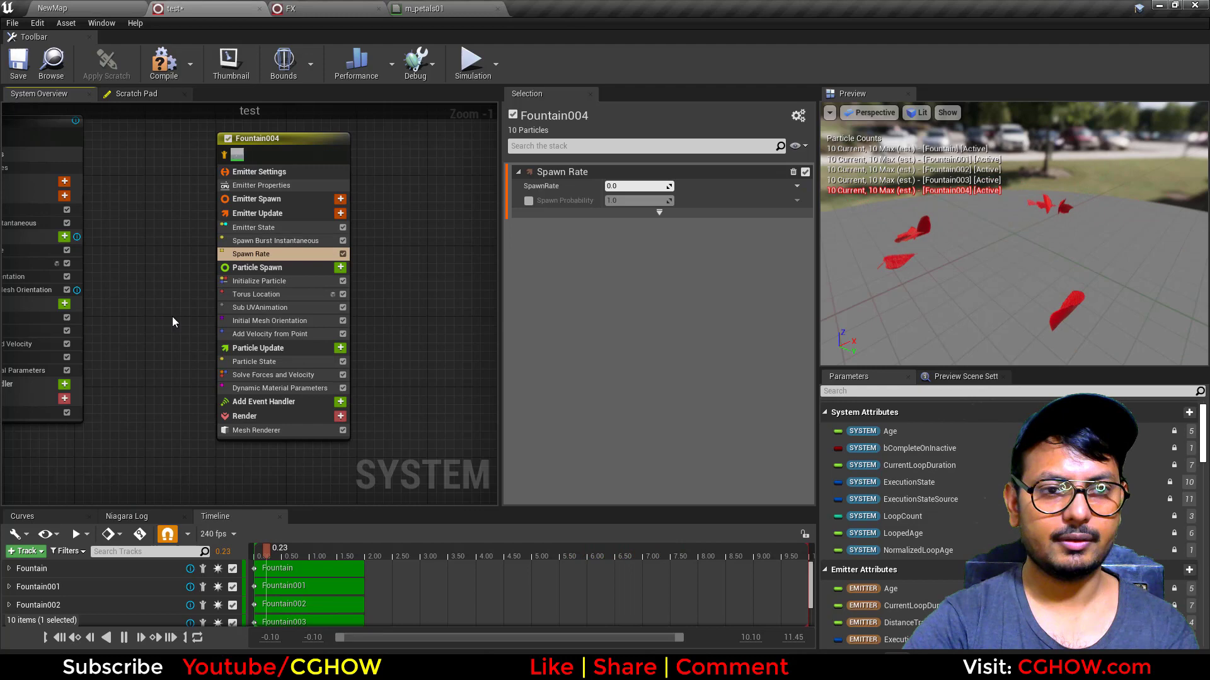
click(294, 243)
key(Delete)
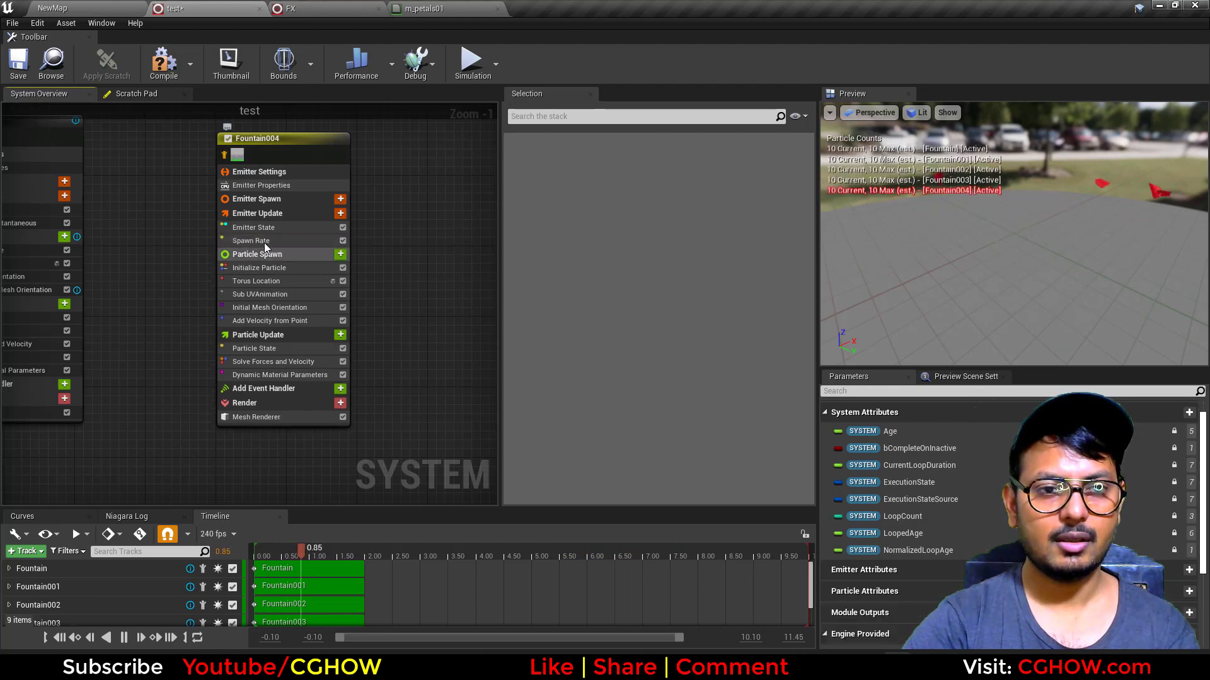
click(264, 244)
click(633, 186)
text(20)
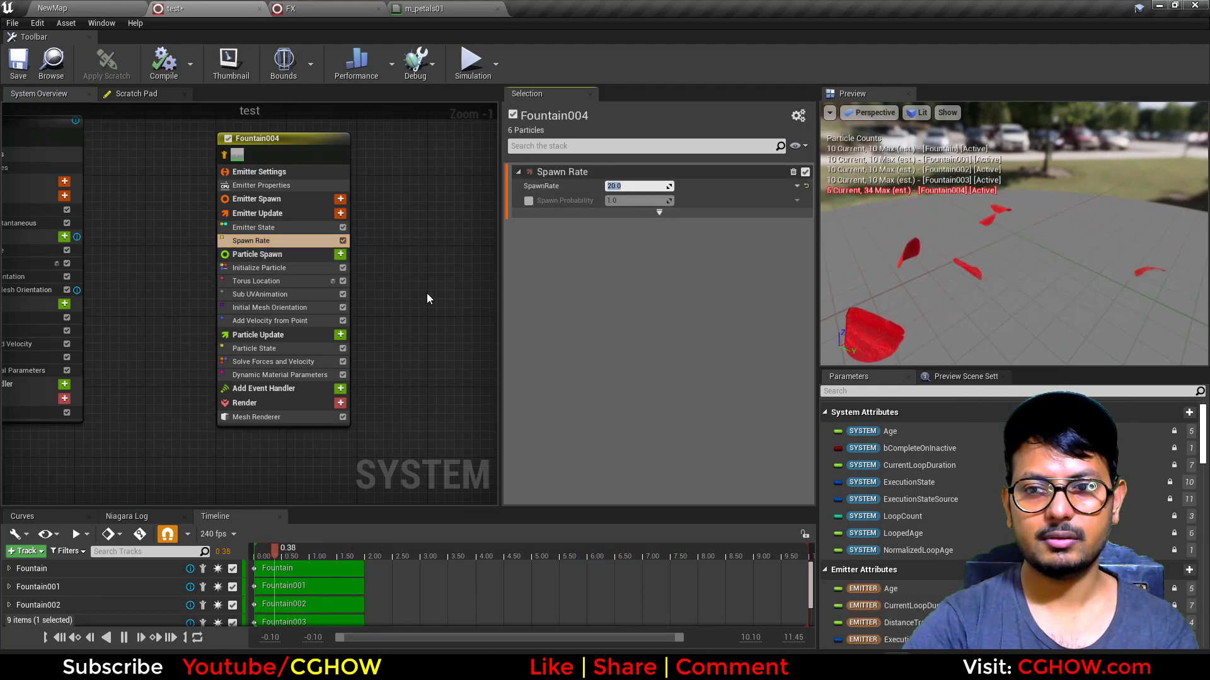
In Add Velocity from Point, set the Origin Offset Z to about -4.9 and lower the Velocity Strength to about 97
click(311, 321)
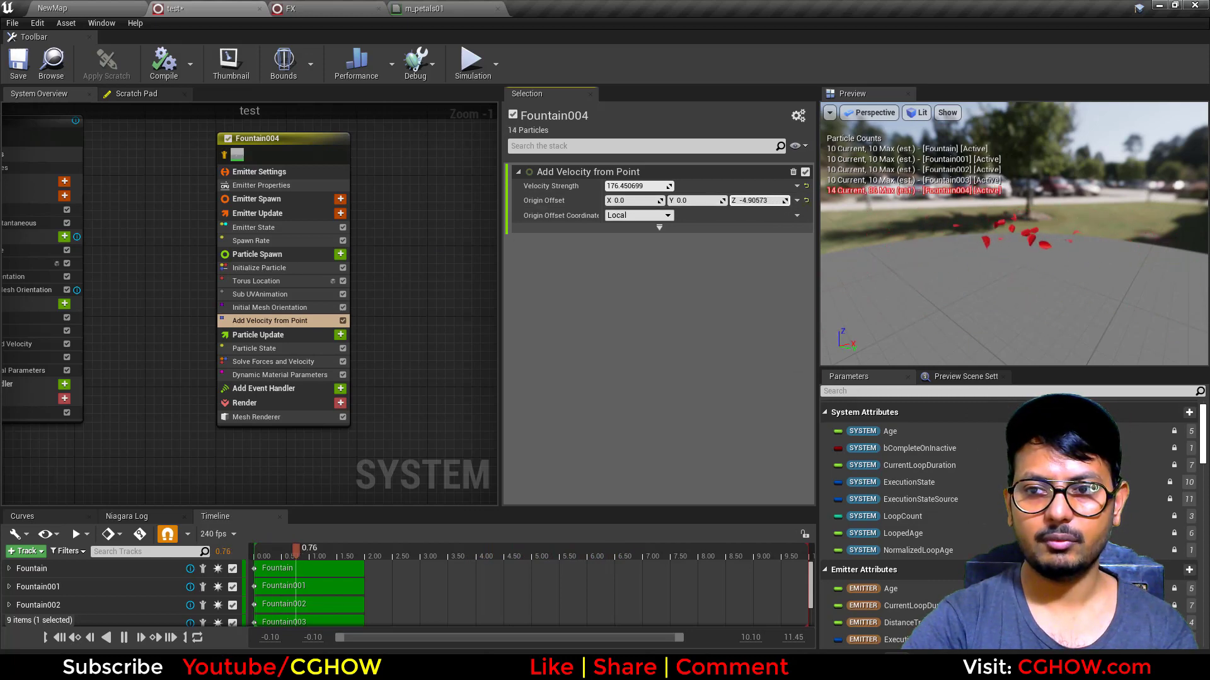
drag(969, 231, 985, 257)
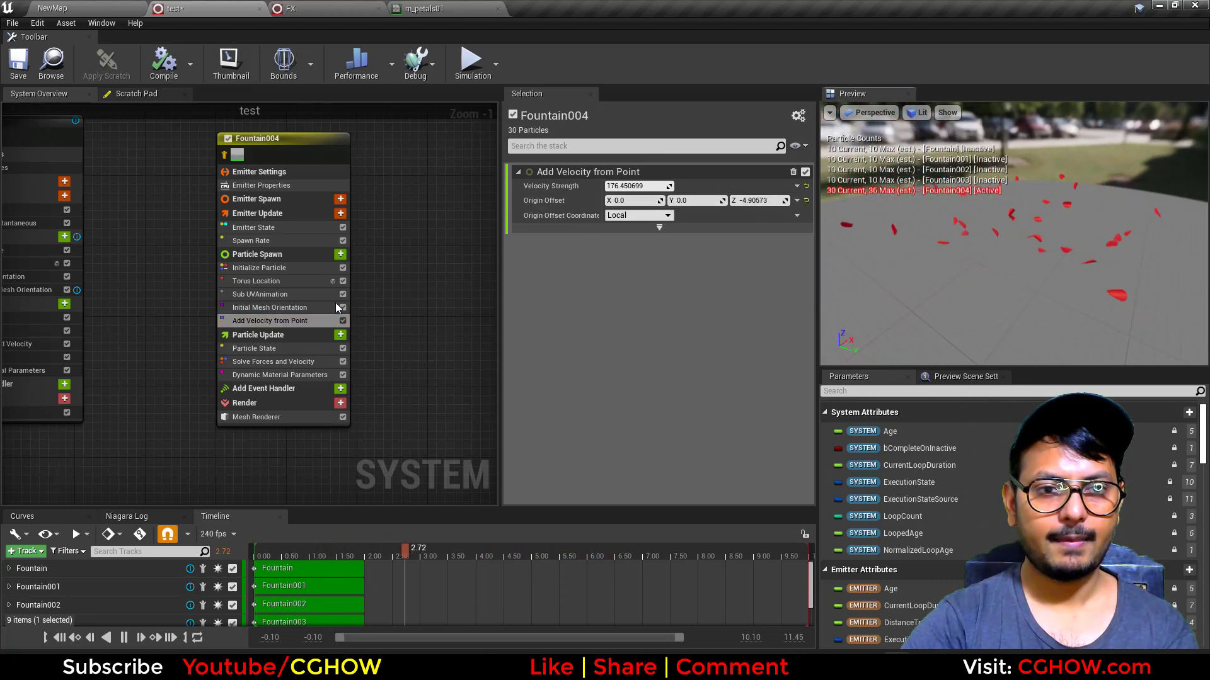
drag(635, 187, 605, 187)
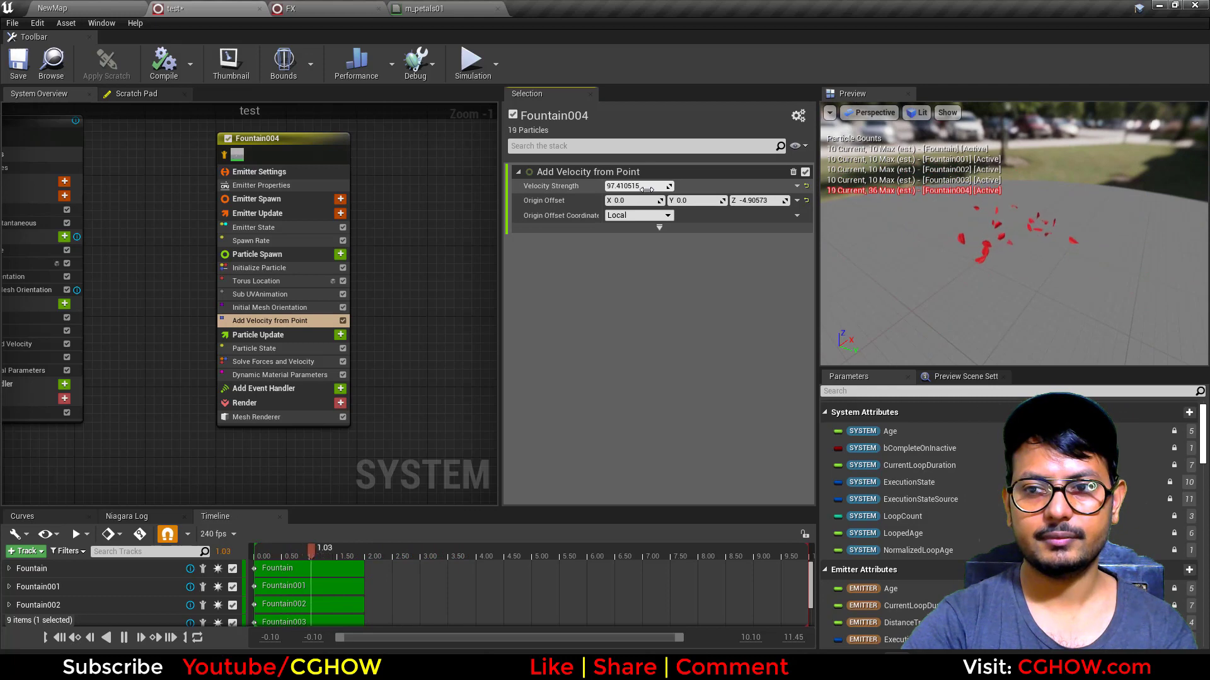
Change the Initialize Particle color of Fountain004 to a bright pink, about R 10, G 3.44, B 8.43
click(262, 268)
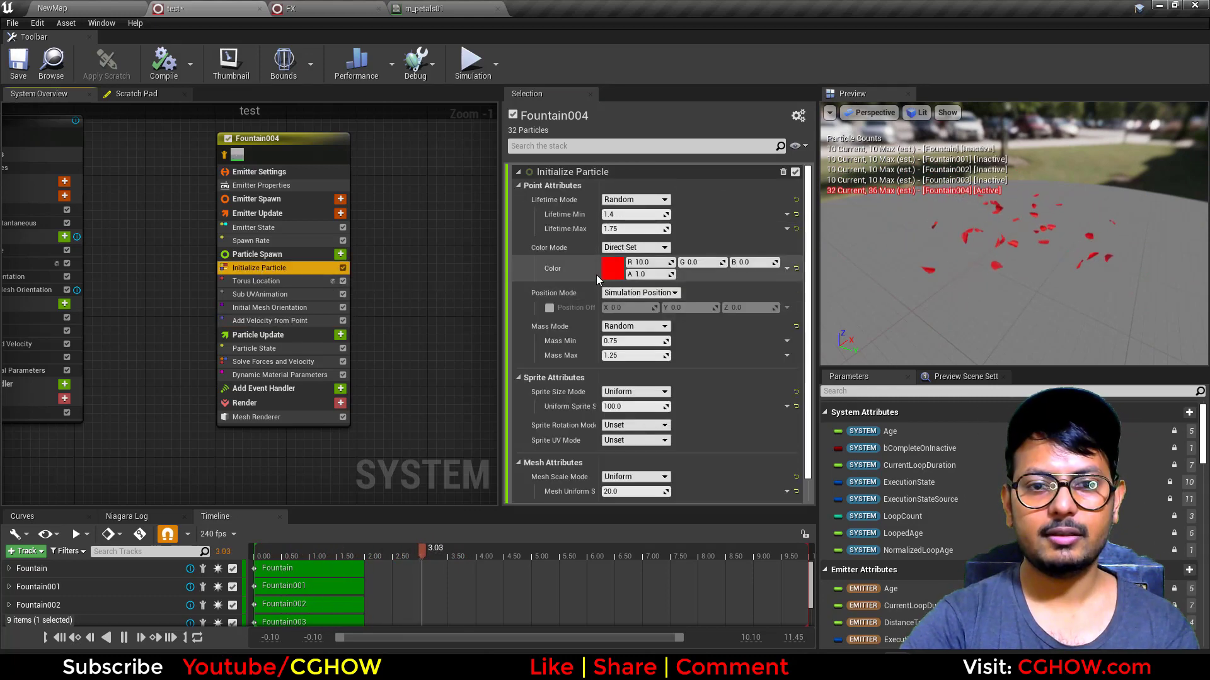
click(609, 269)
click(722, 346)
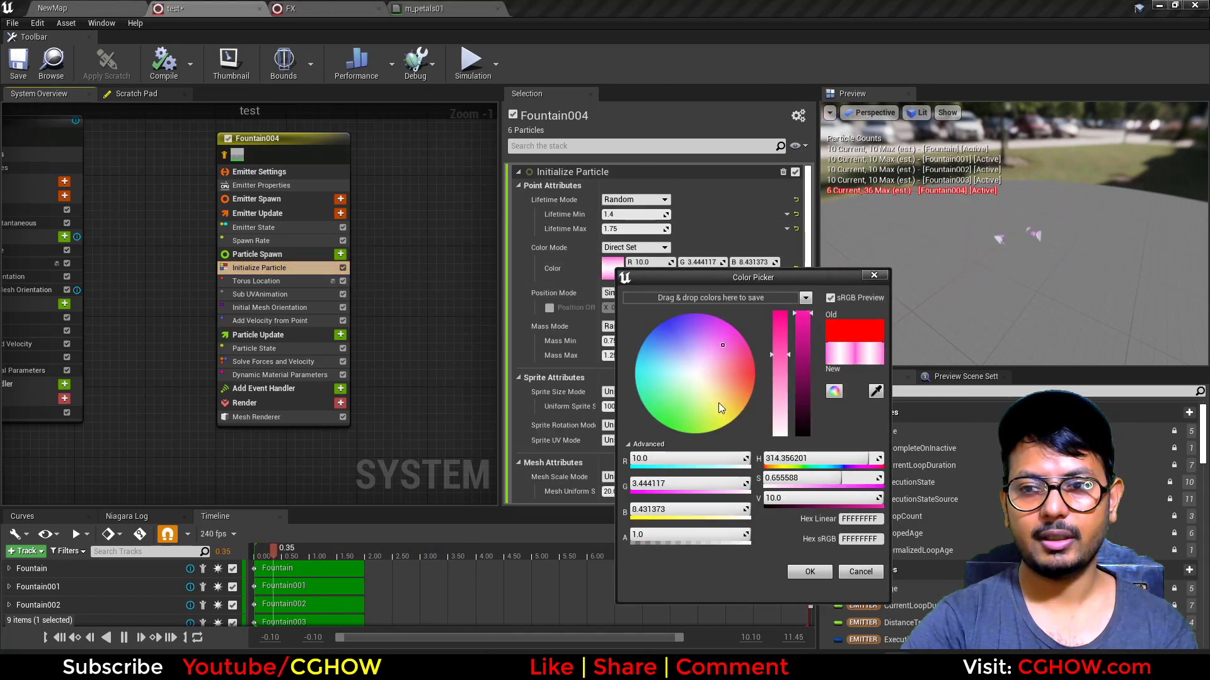
click(793, 572)
Add a Scale Mesh Size module to Fountain004's Particle Update and drive its Scale Factor with Vector from Float
click(340, 334)
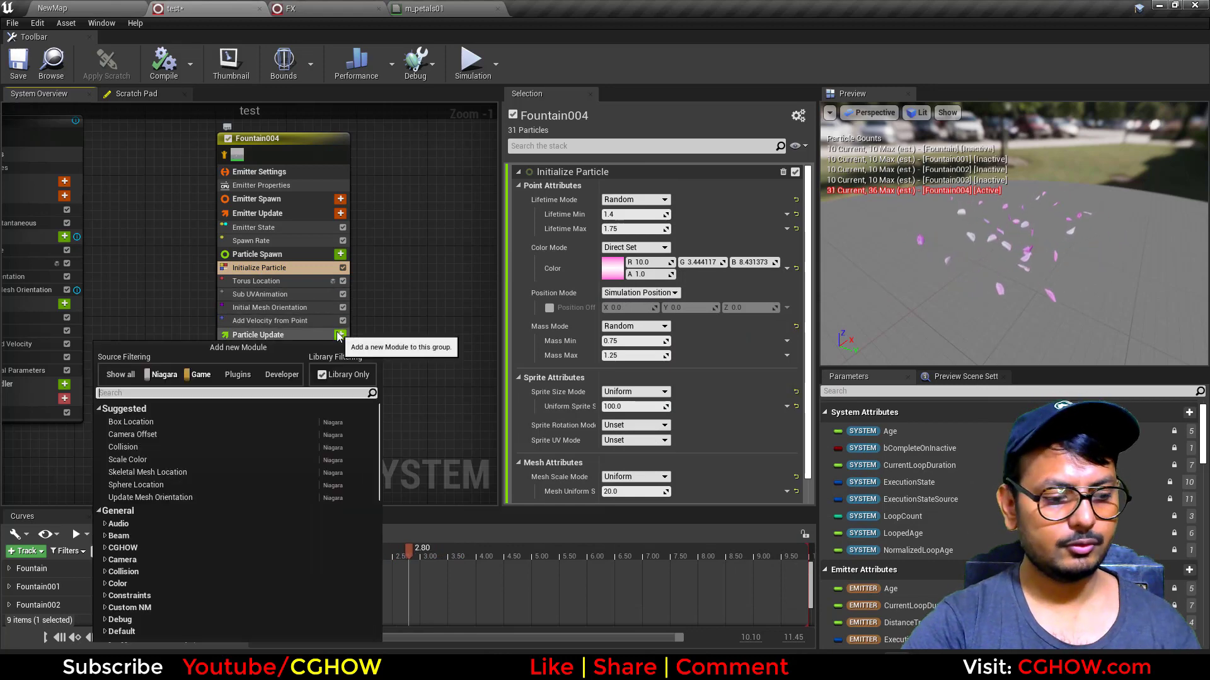
text(sca)
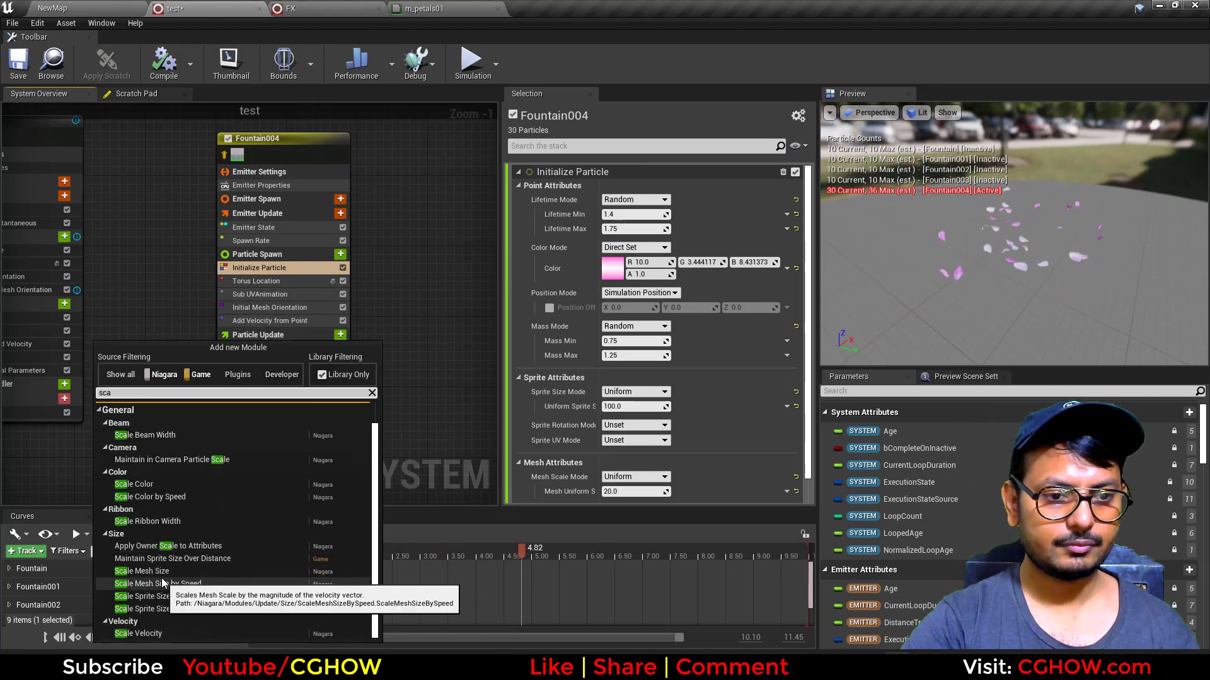
click(142, 571)
click(797, 185)
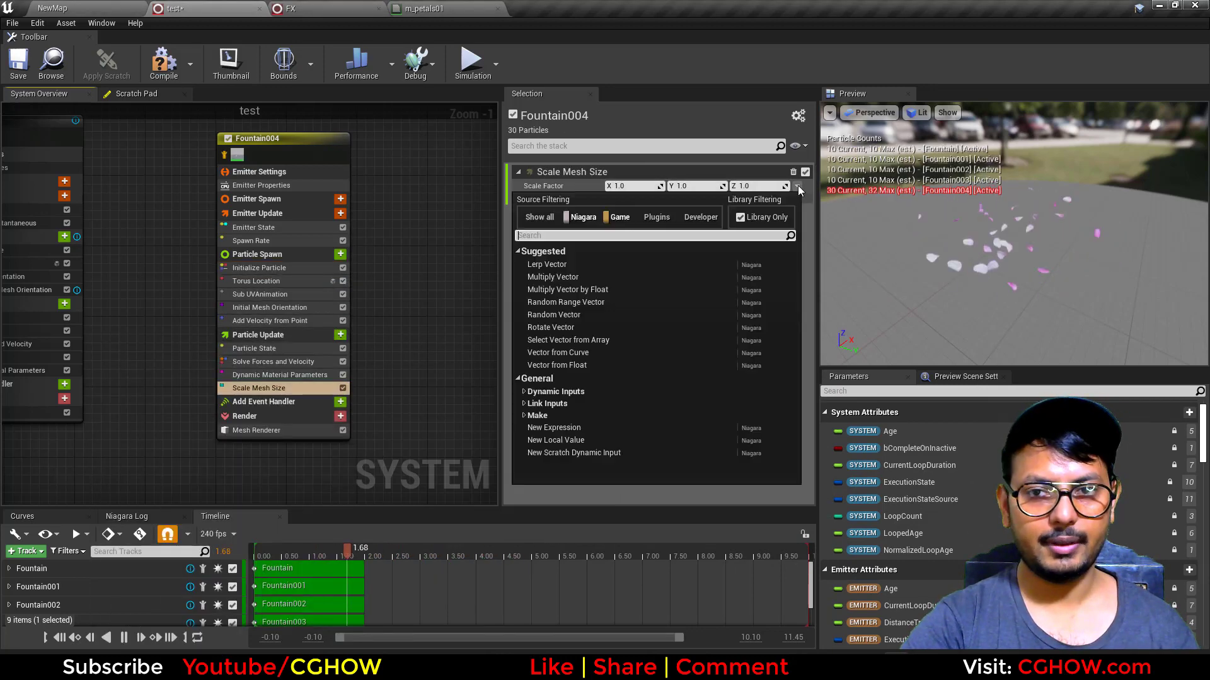
text(flo)
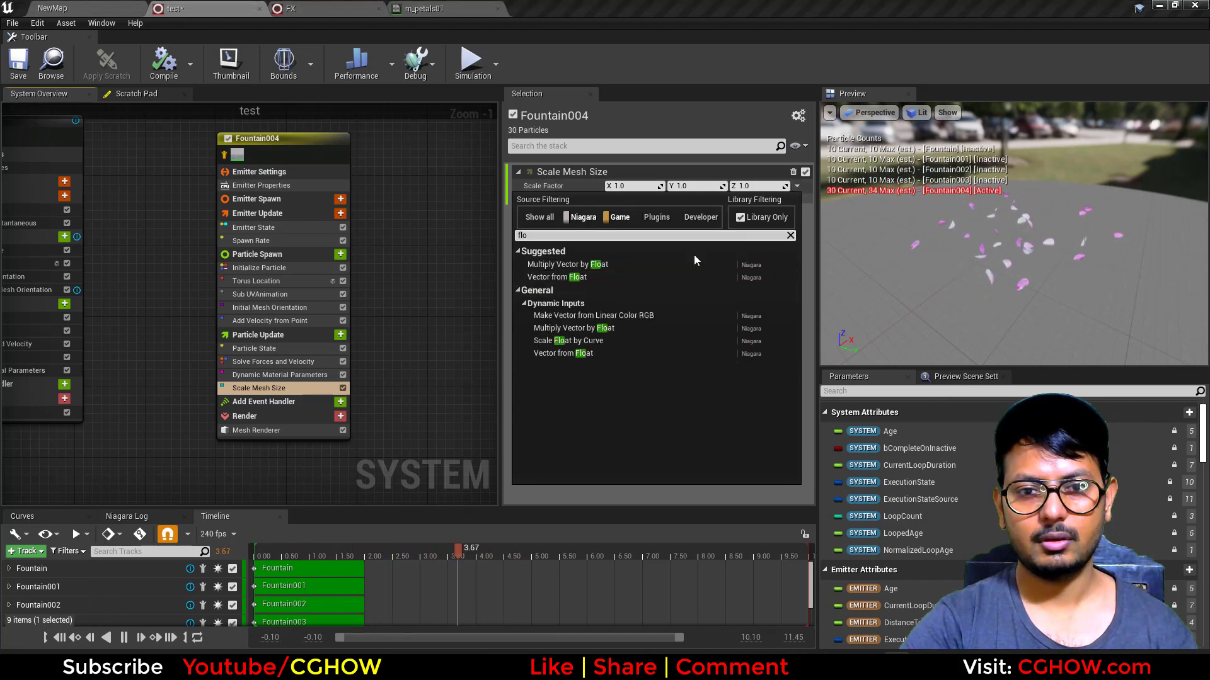
click(571, 279)
Drive the Scale Mesh Size value with Float from Curve, using the template that rises from 0 to 1 and falls back to 0
click(795, 201)
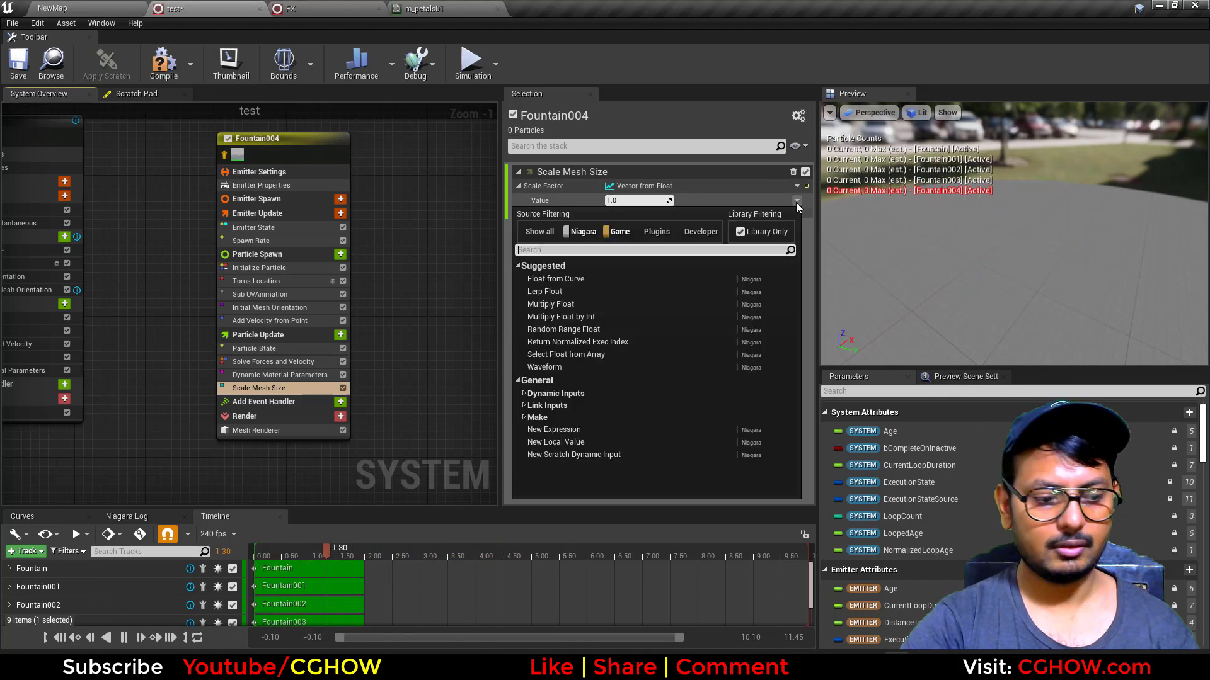
text(curve)
click(579, 278)
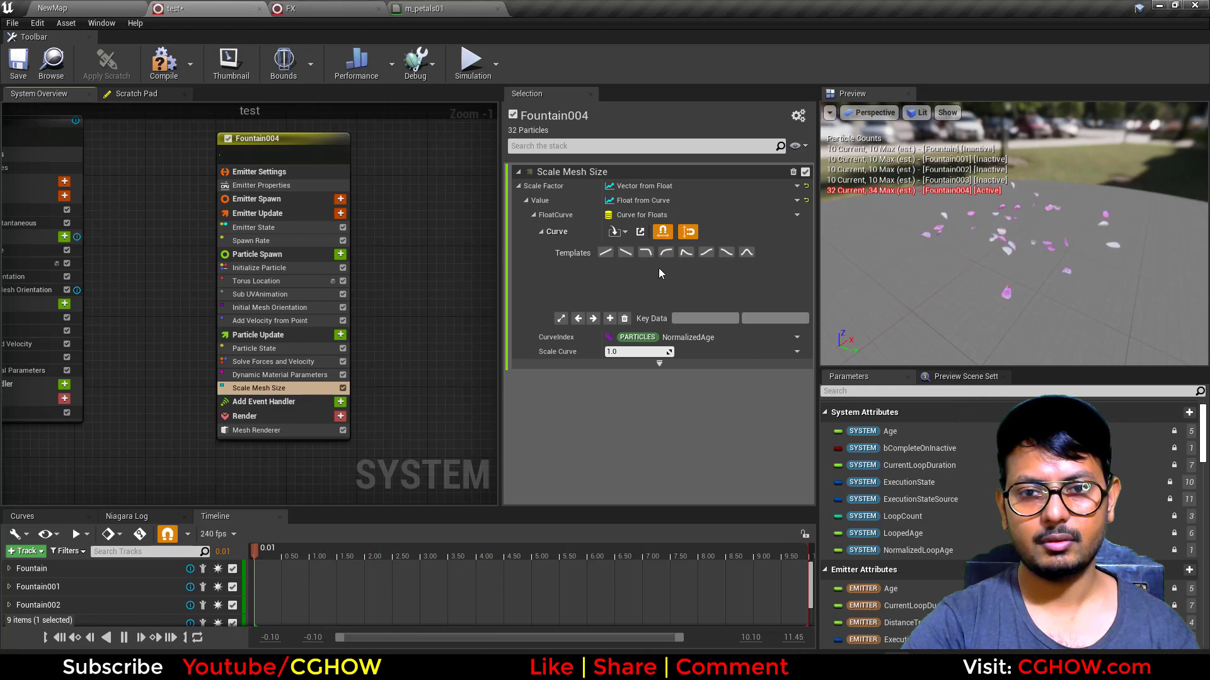
click(746, 252)
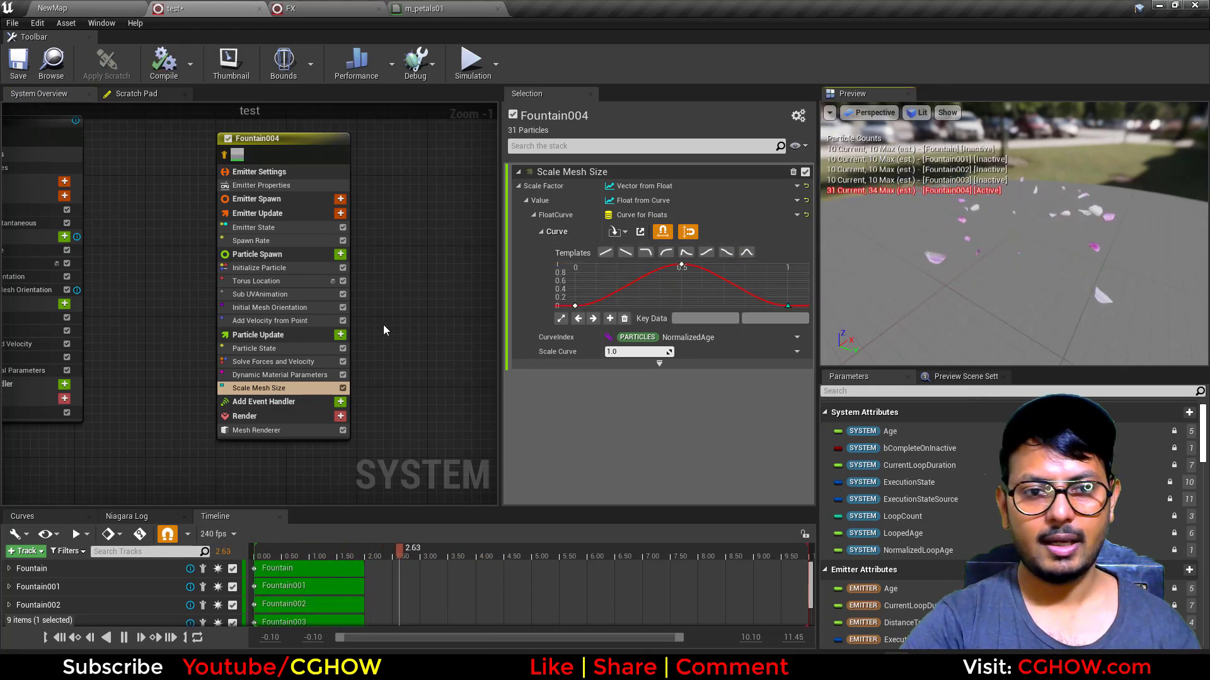
Add a Curl Noise Force module to Fountain004's Particle Update and set its Noise Strength to 200
click(342, 336)
text(cur)
click(174, 418)
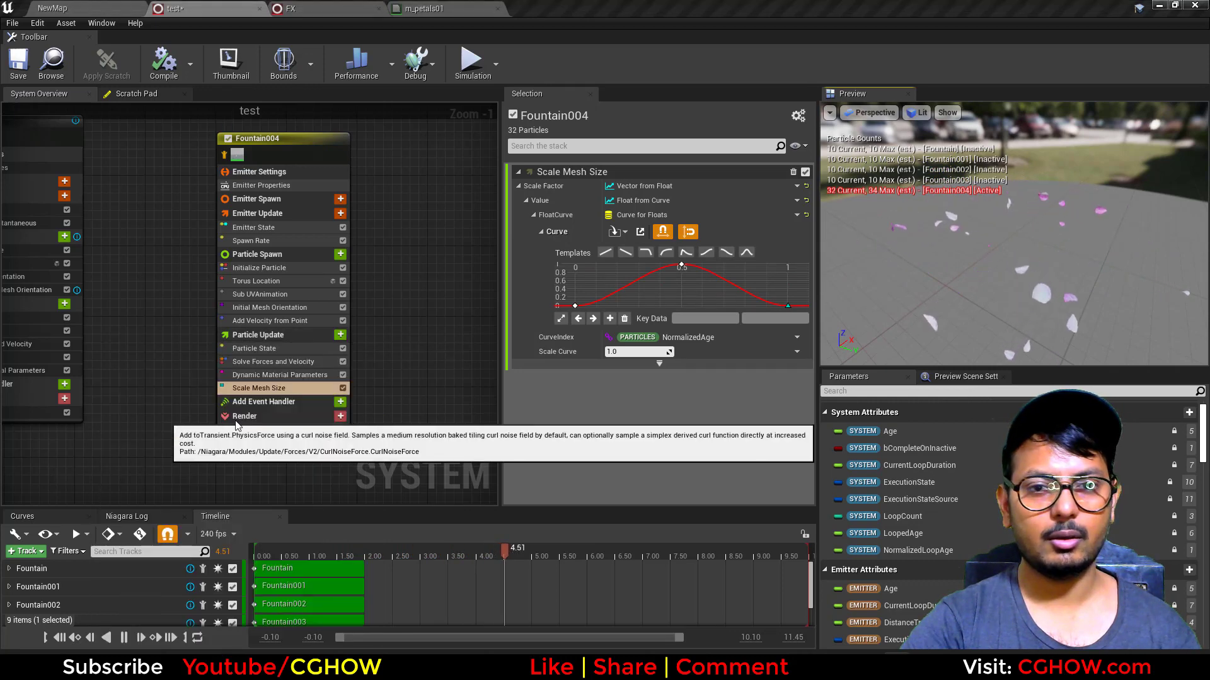
click(777, 230)
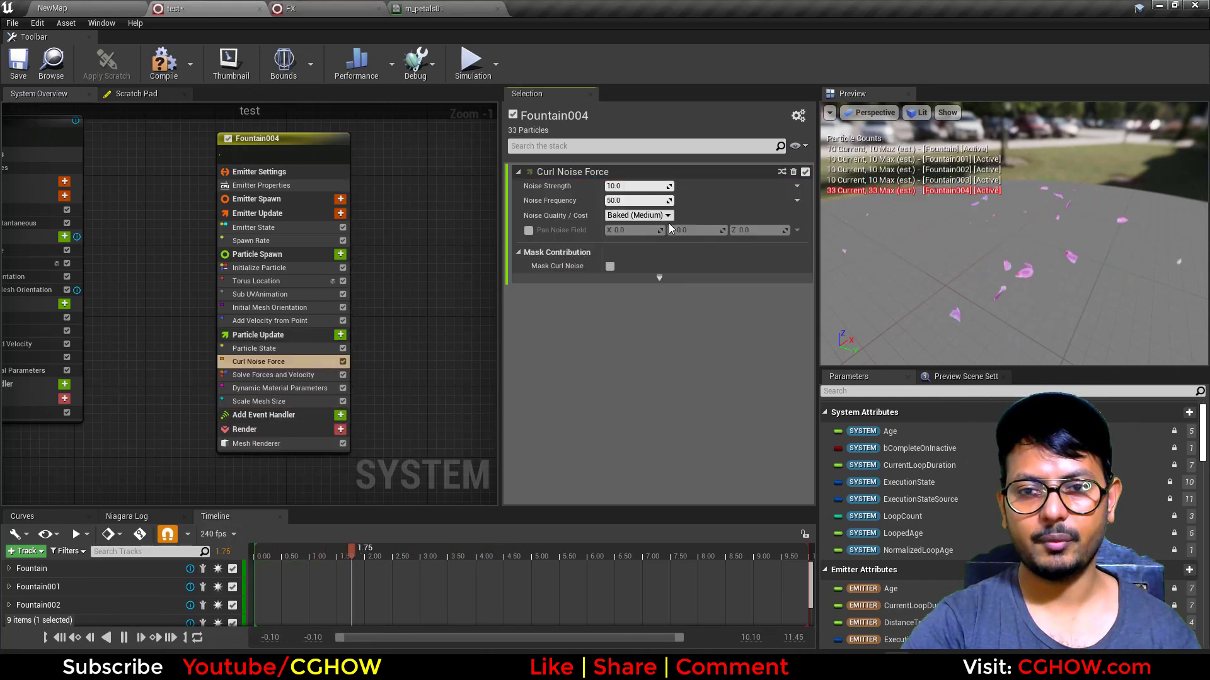
click(623, 187)
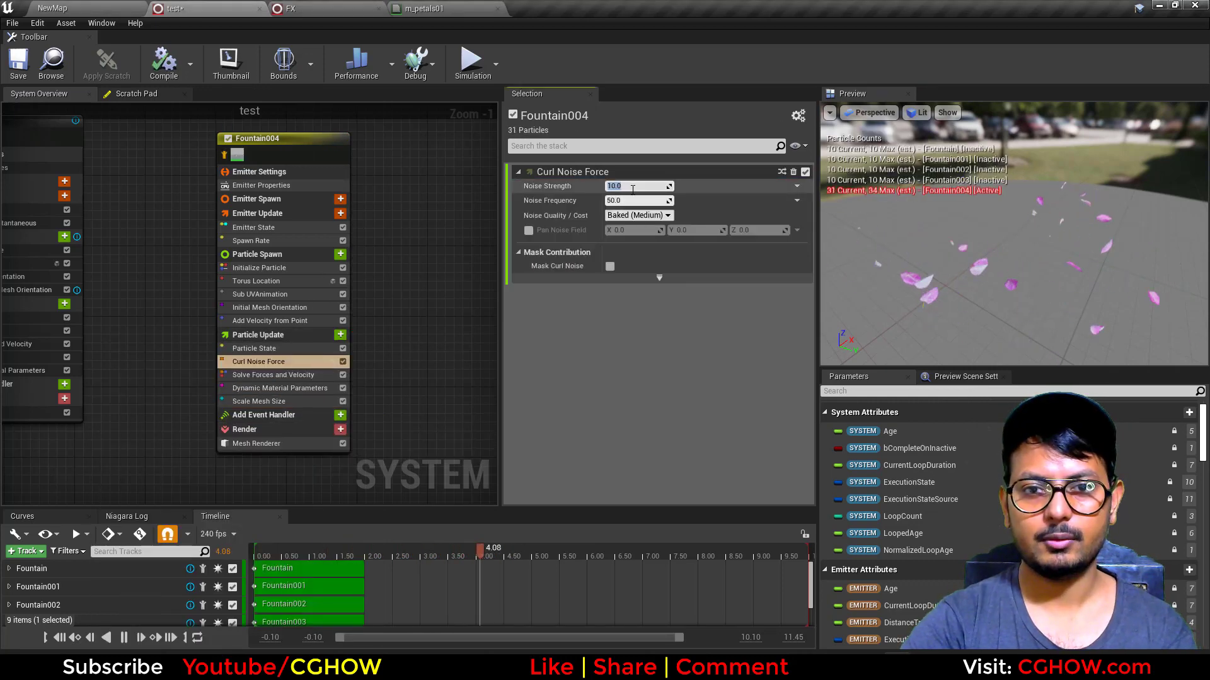
text(200)
Enable Pan Noise Field in Curl Noise Force with Z at 0.5, and reduce the Noise Strength to 100
click(529, 230)
click(759, 231)
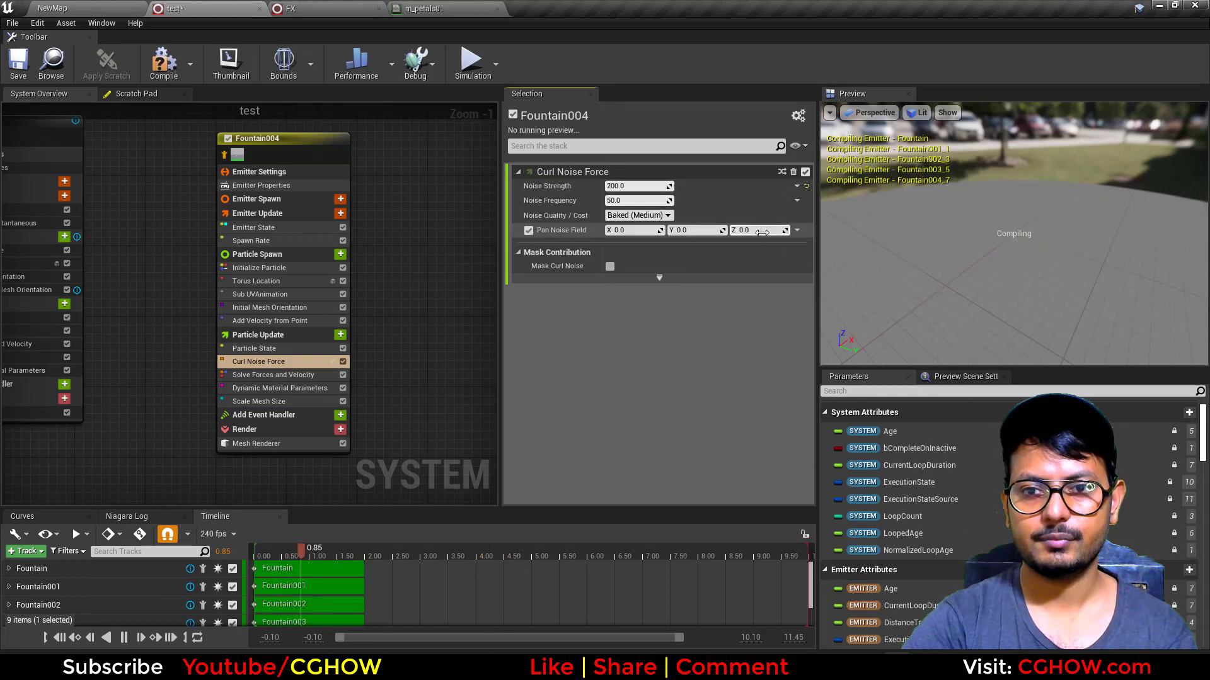
text(0.5)
key(Return)
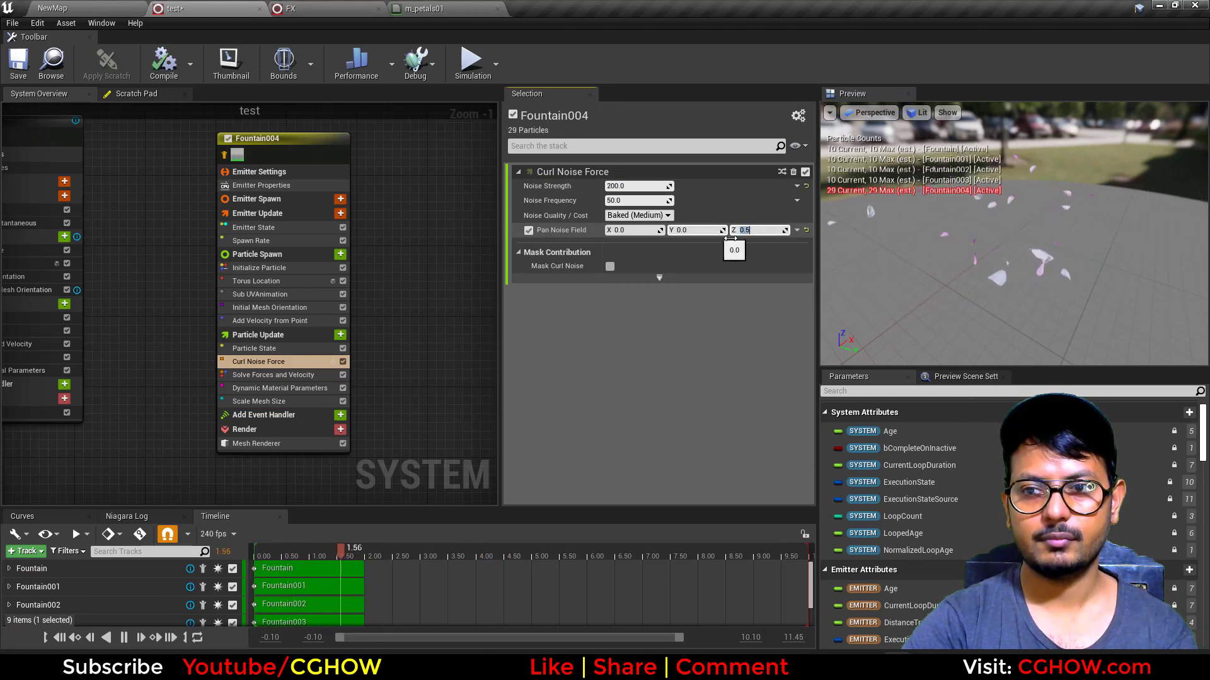
click(637, 186)
text(100)
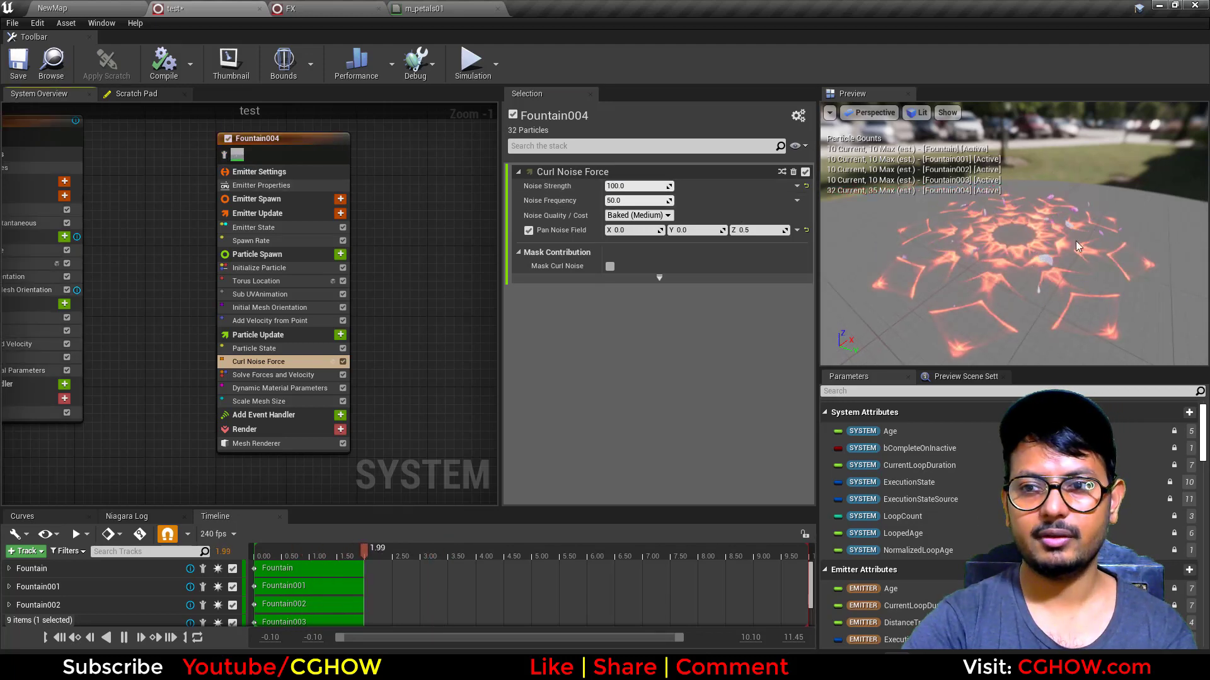
Switch to the FX system and isolate the core, Ring, Ring001 and Ring002 emitters one at a time to examine their looks
click(296, 8)
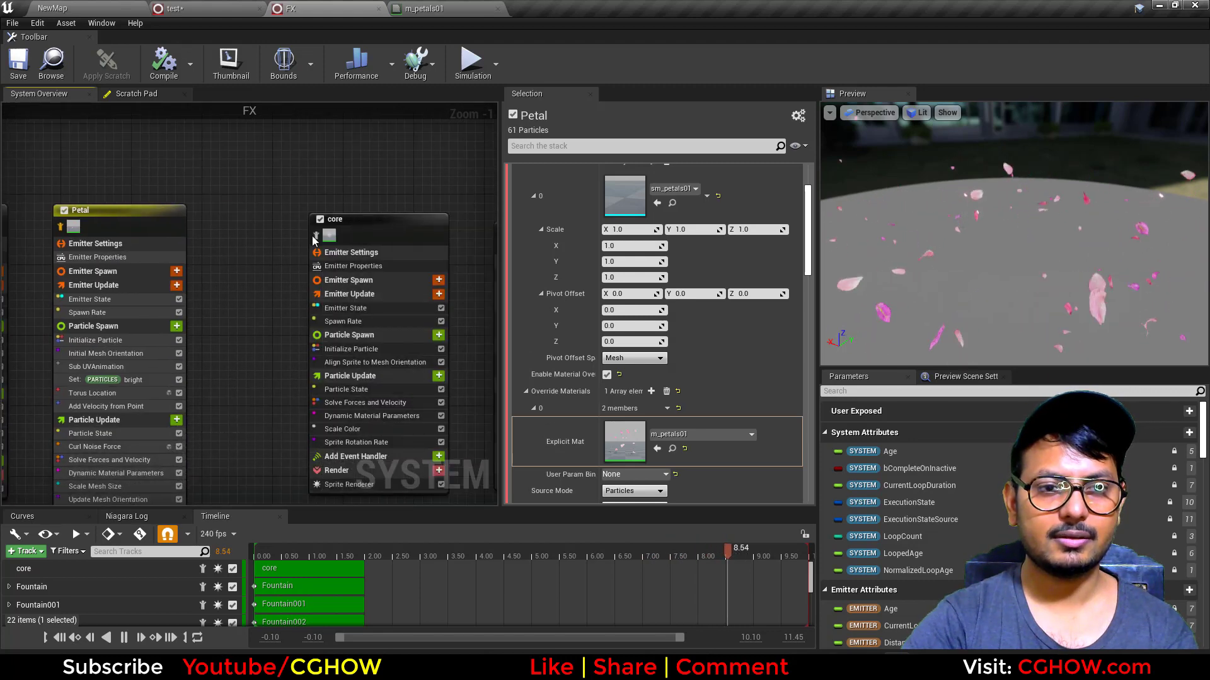
click(317, 236)
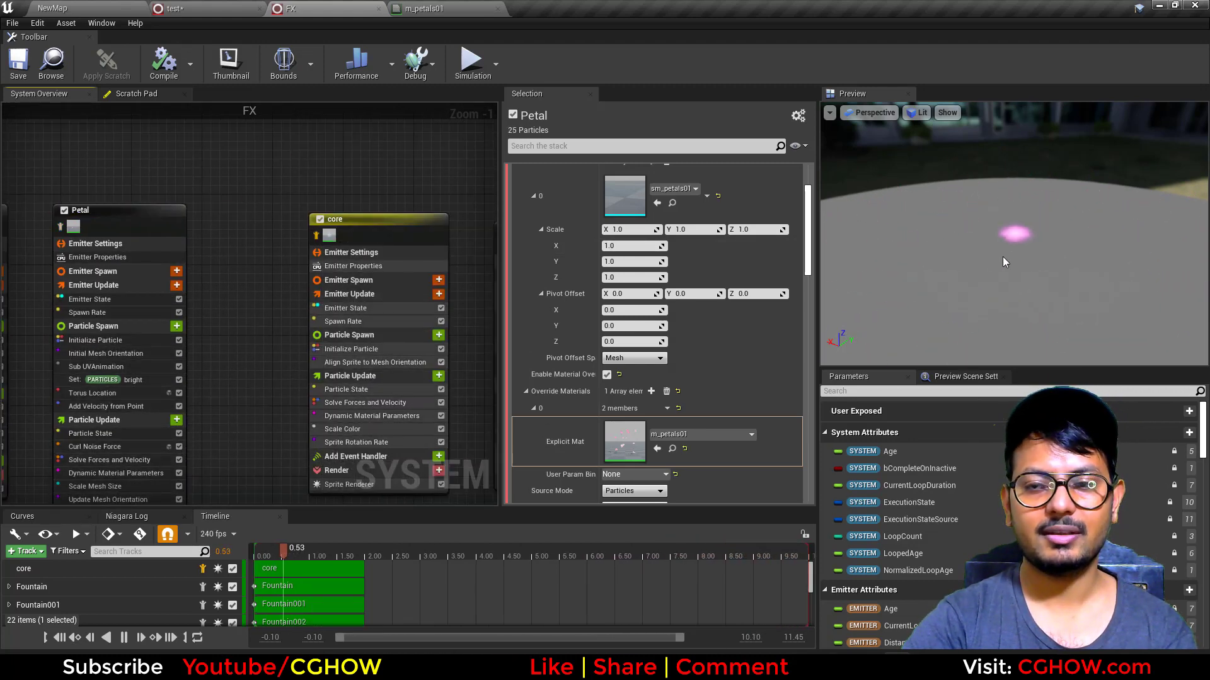
right_drag(304, 181, 92, 152)
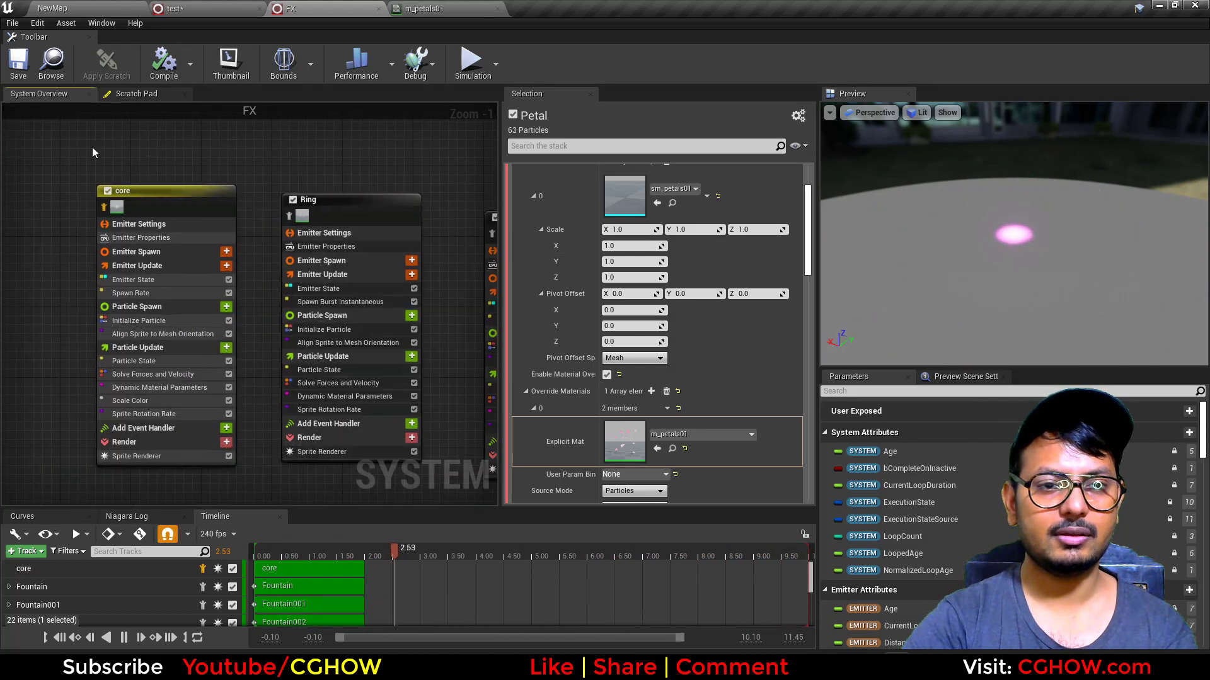
click(290, 218)
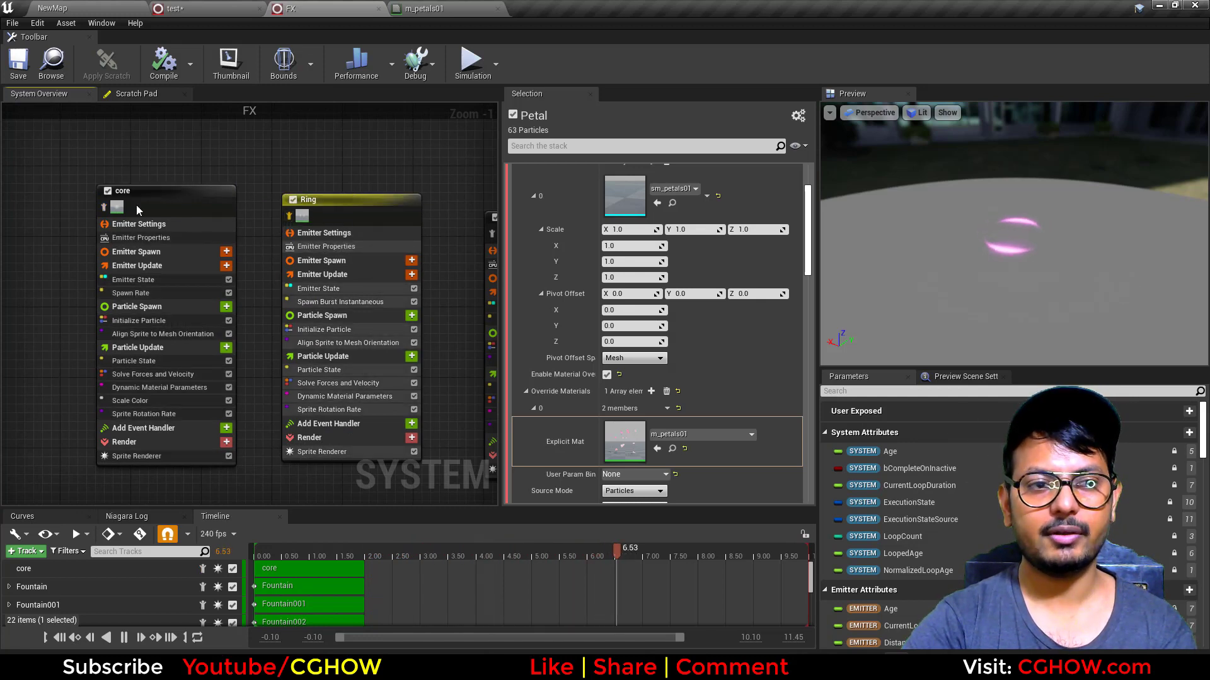
right_drag(426, 217, 237, 158)
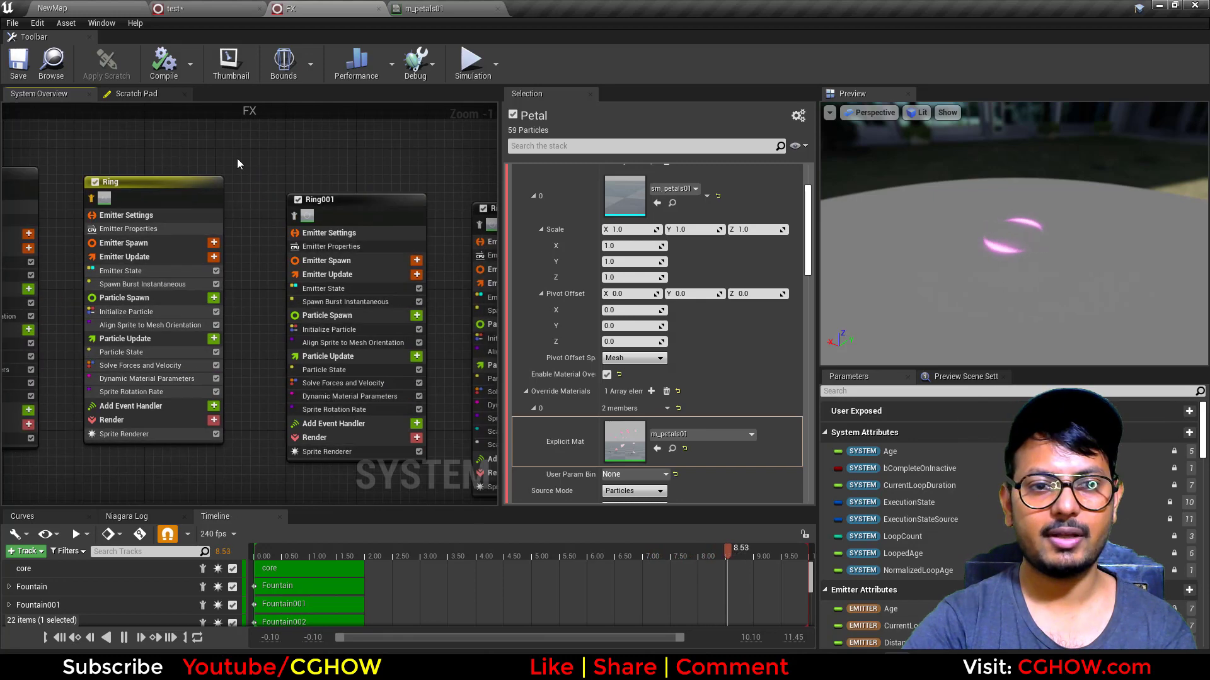
click(294, 216)
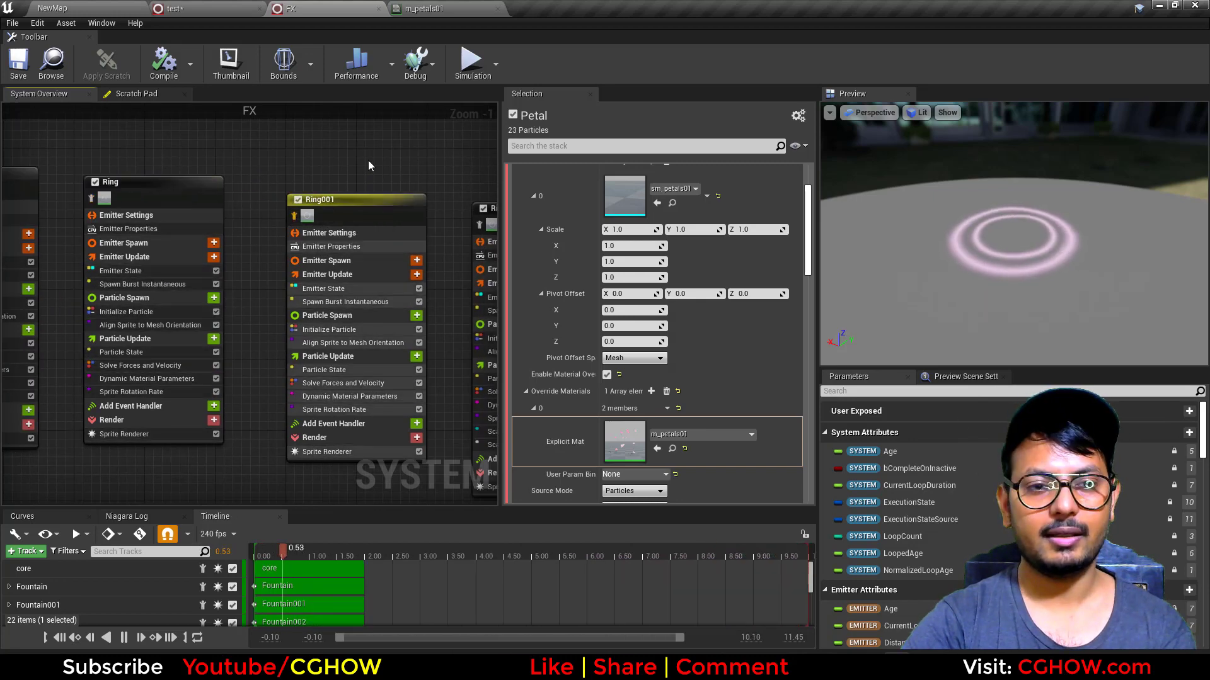
right_drag(369, 165, 184, 157)
click(294, 217)
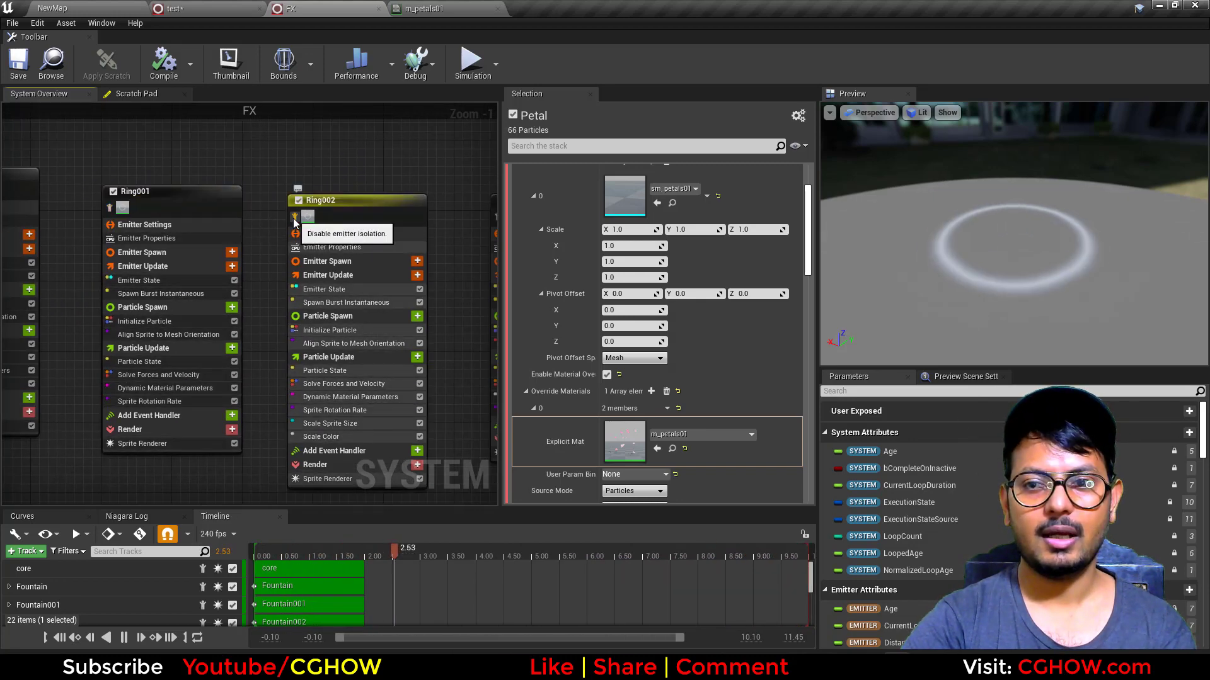
Isolate the FX system's glow and glow001 emitters to examine them, and turn the isolation off again
right_drag(479, 182, 214, 159)
click(319, 198)
click(306, 253)
scroll(310, 260, down, 2)
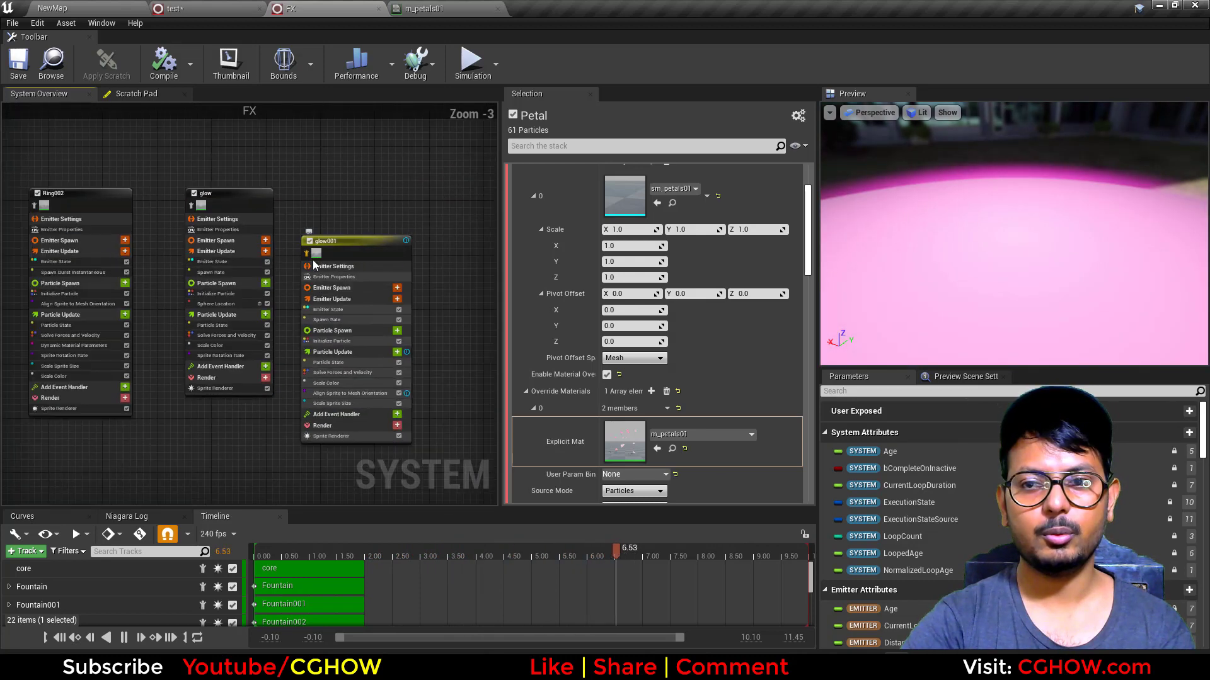
click(307, 253)
Close the m_petals01 material and the test system, leaving the FX system open
click(499, 8)
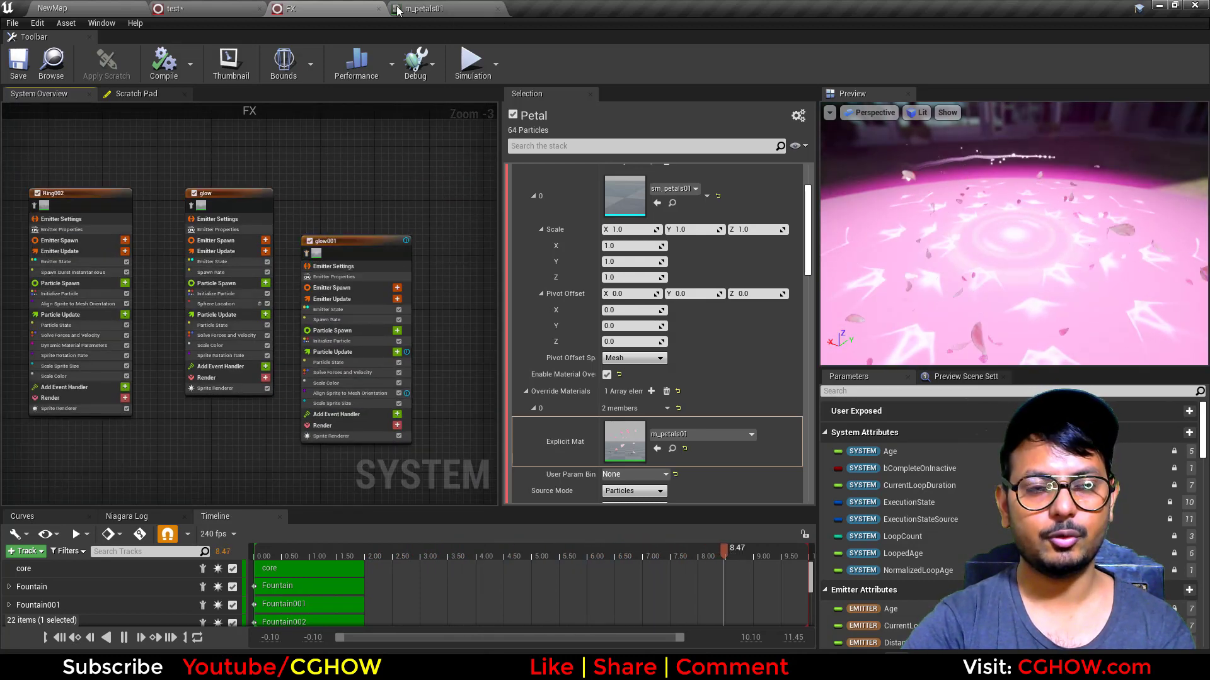
click(685, 377)
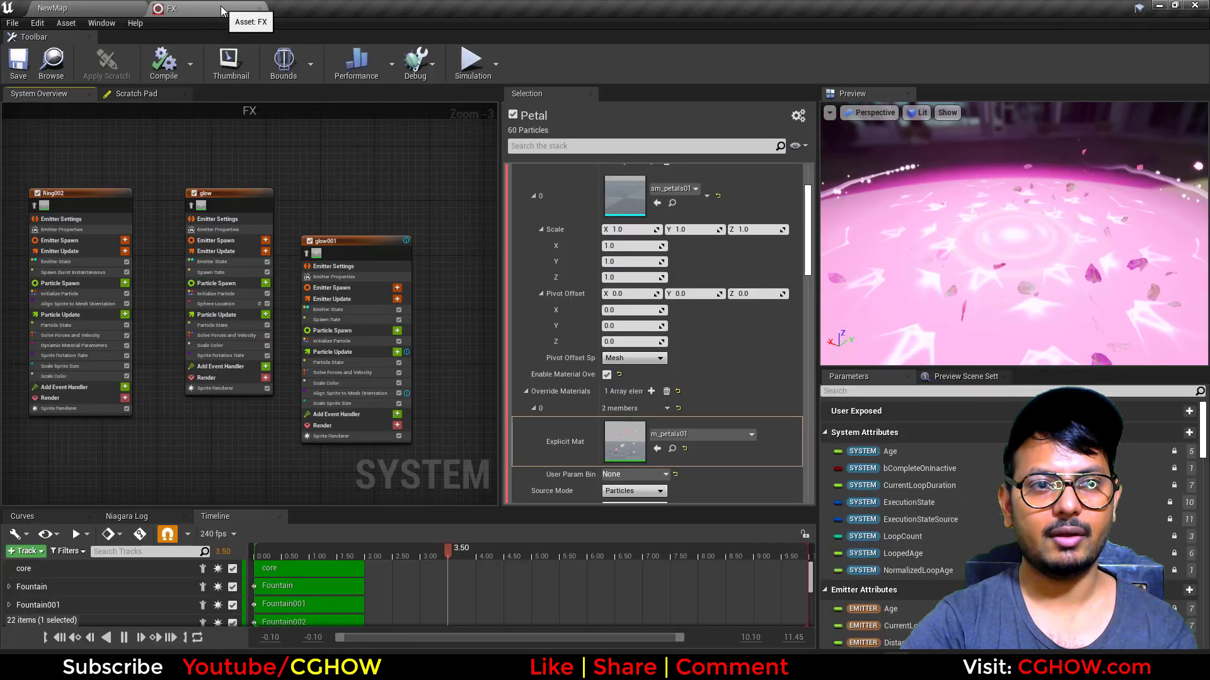
Isolate the Petal emitter and examine its Spawn Rate, Initial Mesh Orientation and Sub UVAnimation settings
scroll(208, 378, down, 6)
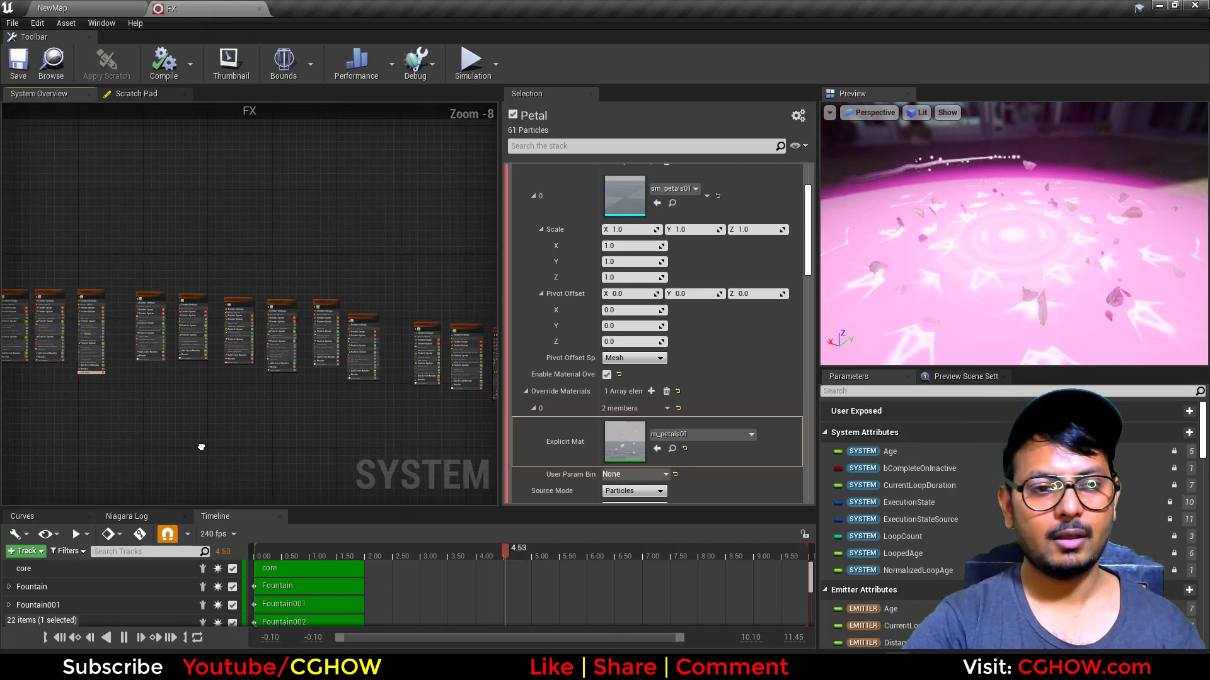
scroll(315, 390, up, 4)
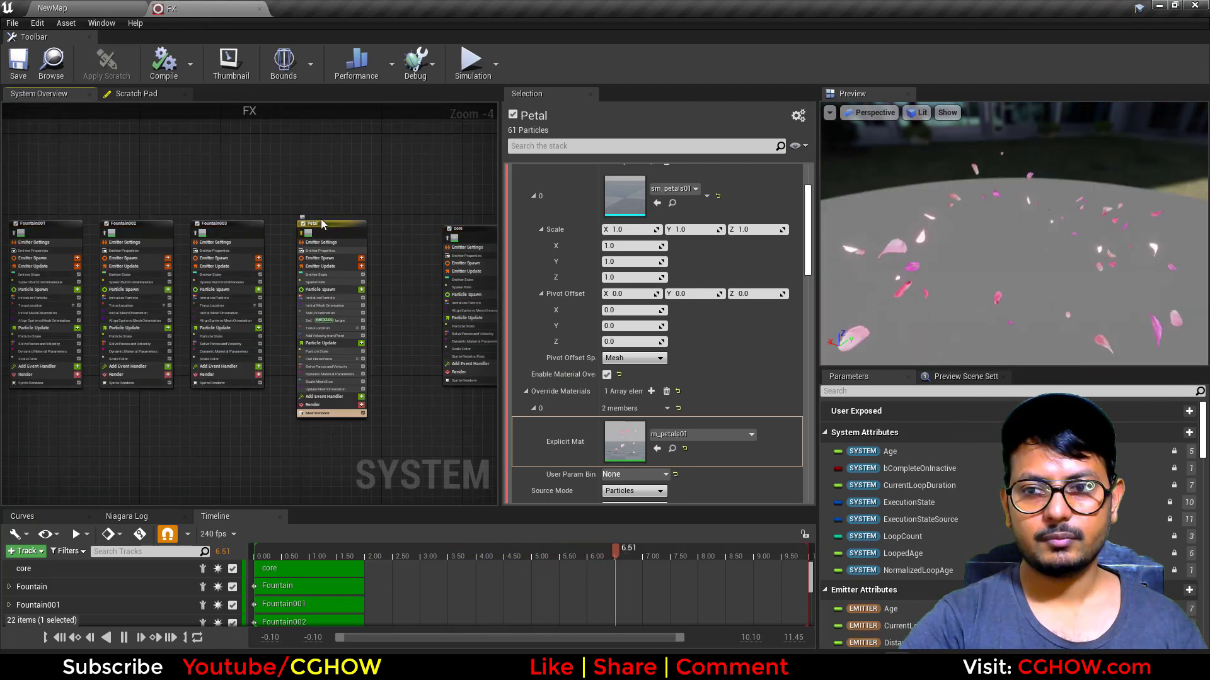
scroll(363, 303, up, 4)
click(271, 253)
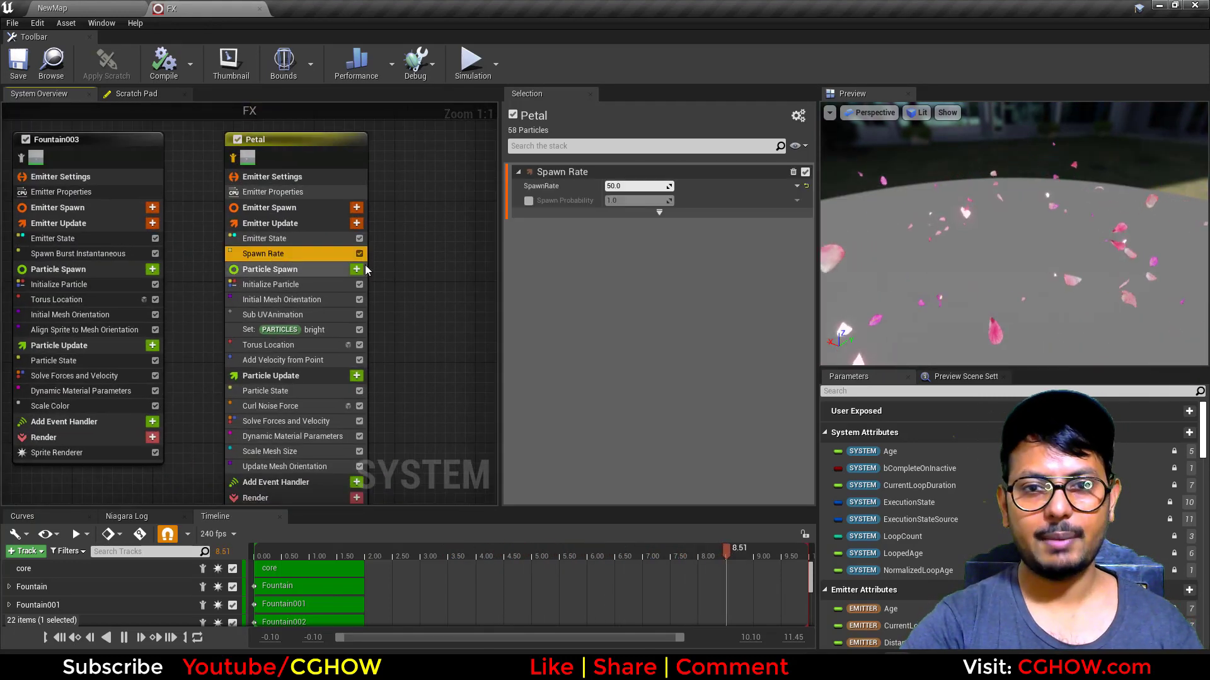
right_drag(326, 301, 300, 218)
click(269, 218)
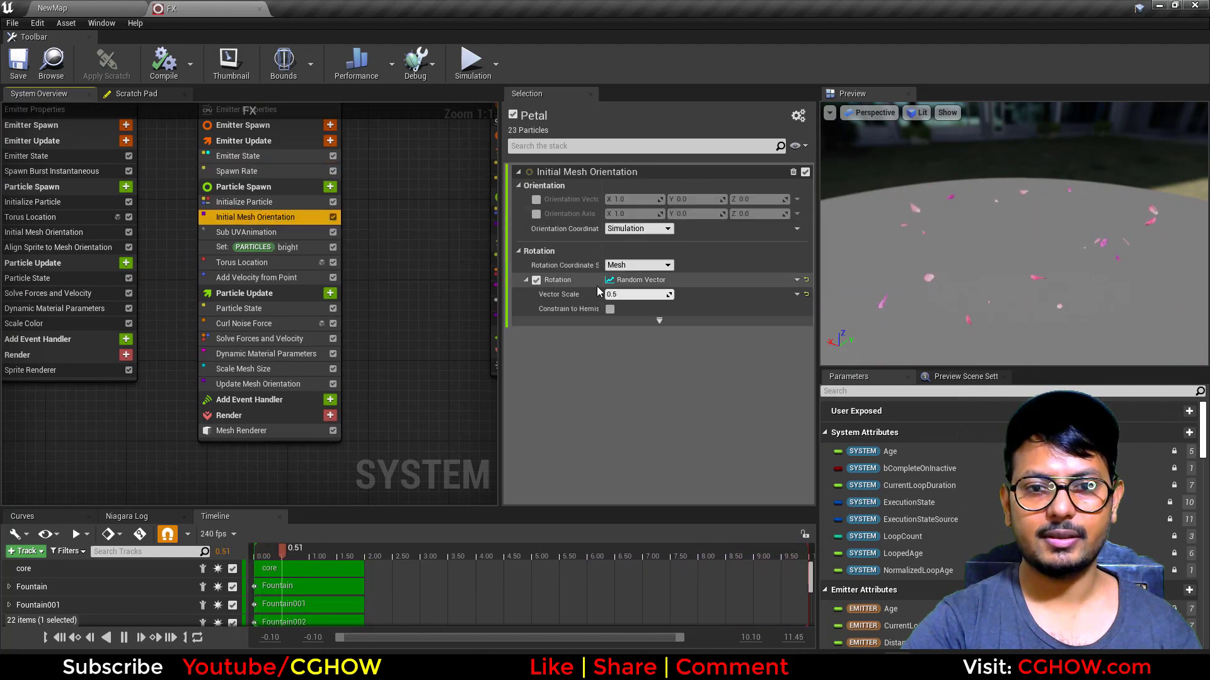
click(262, 234)
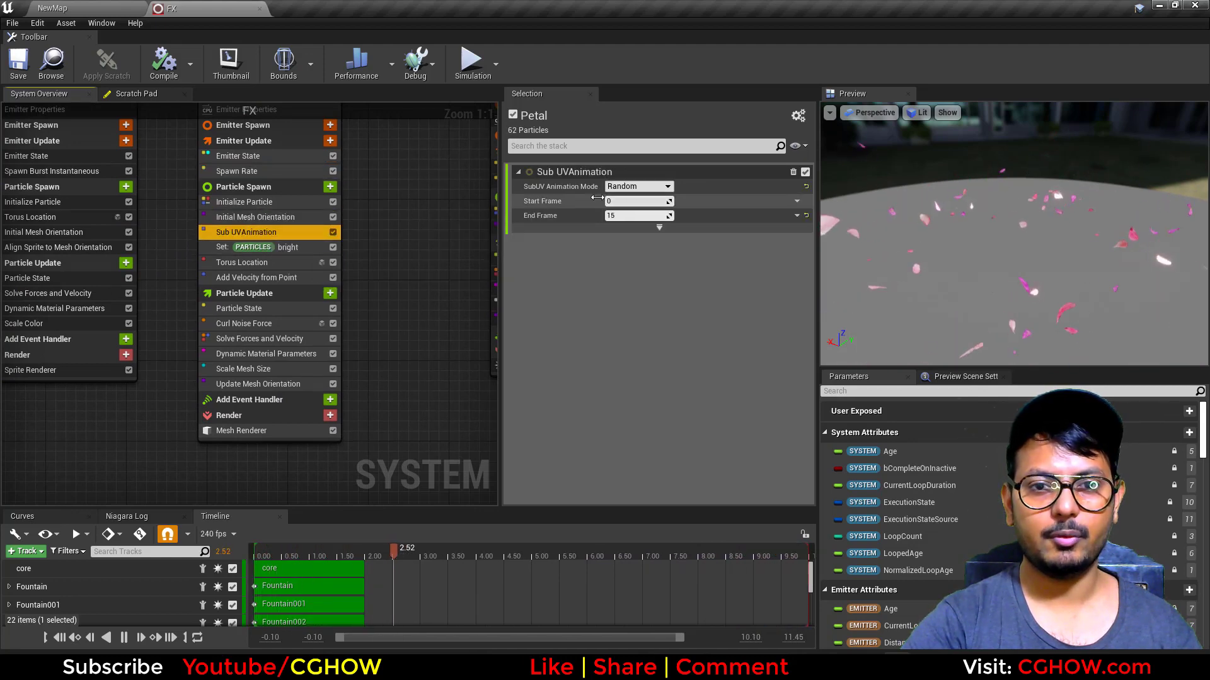
Examine the Petal emitter's bright parameter, velocity, Torus Location, Curl Noise Force and Mesh Renderer settings
click(284, 247)
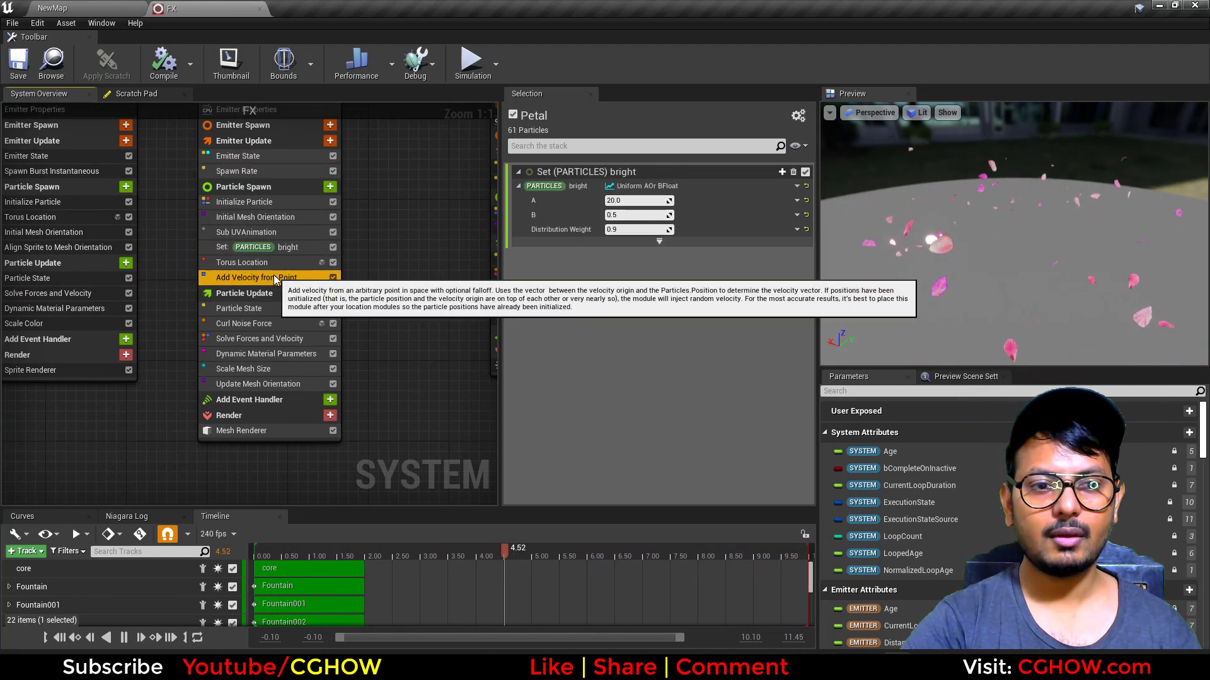
click(265, 277)
click(280, 263)
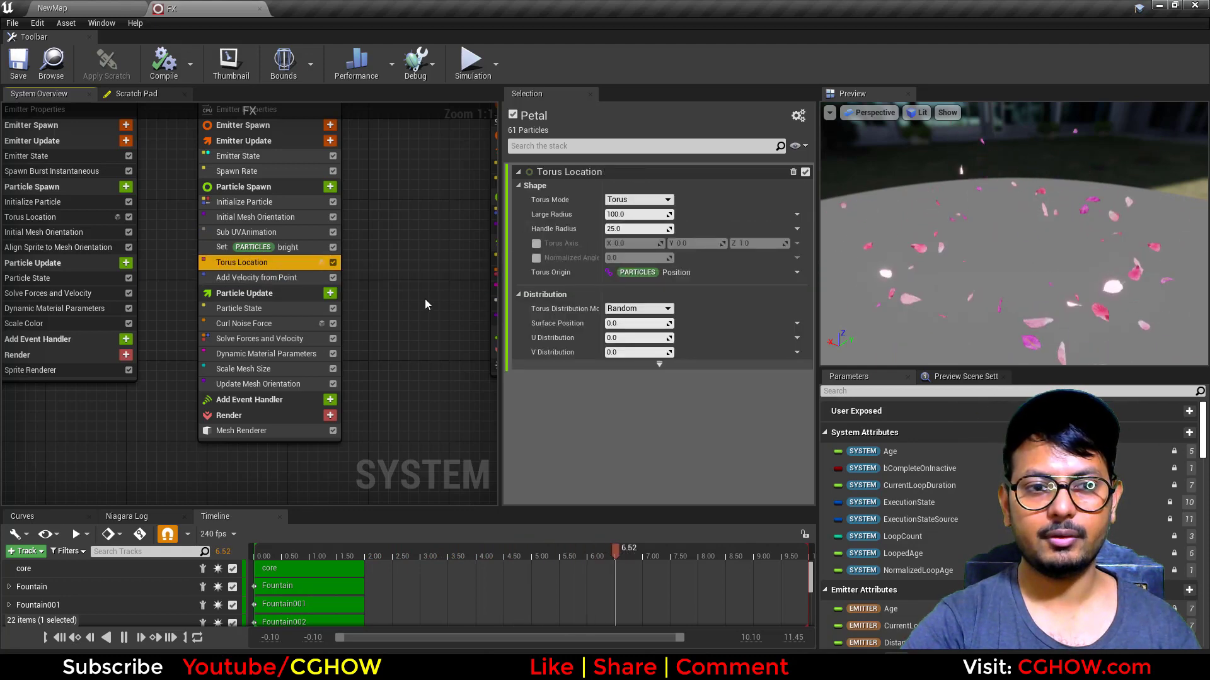
right_drag(378, 313, 380, 257)
click(275, 269)
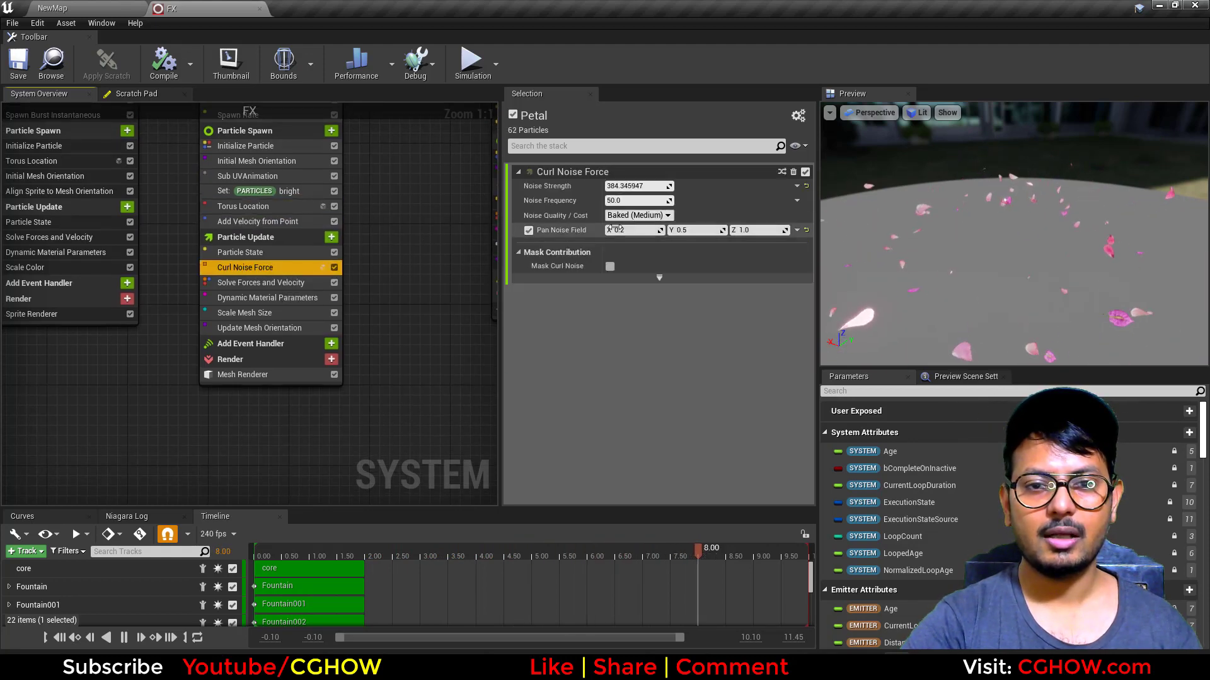
click(318, 375)
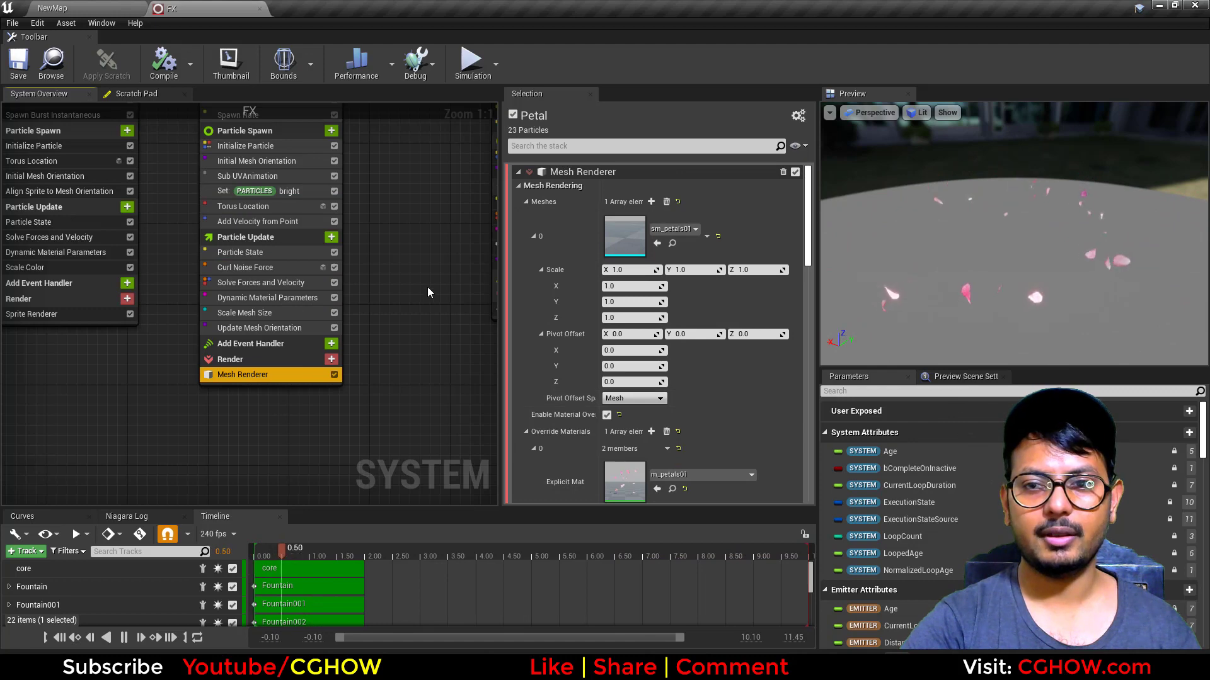
Isolate the core emitter and open the m_radial material assigned in its Sprite Renderer
right_drag(438, 220, 220, 323)
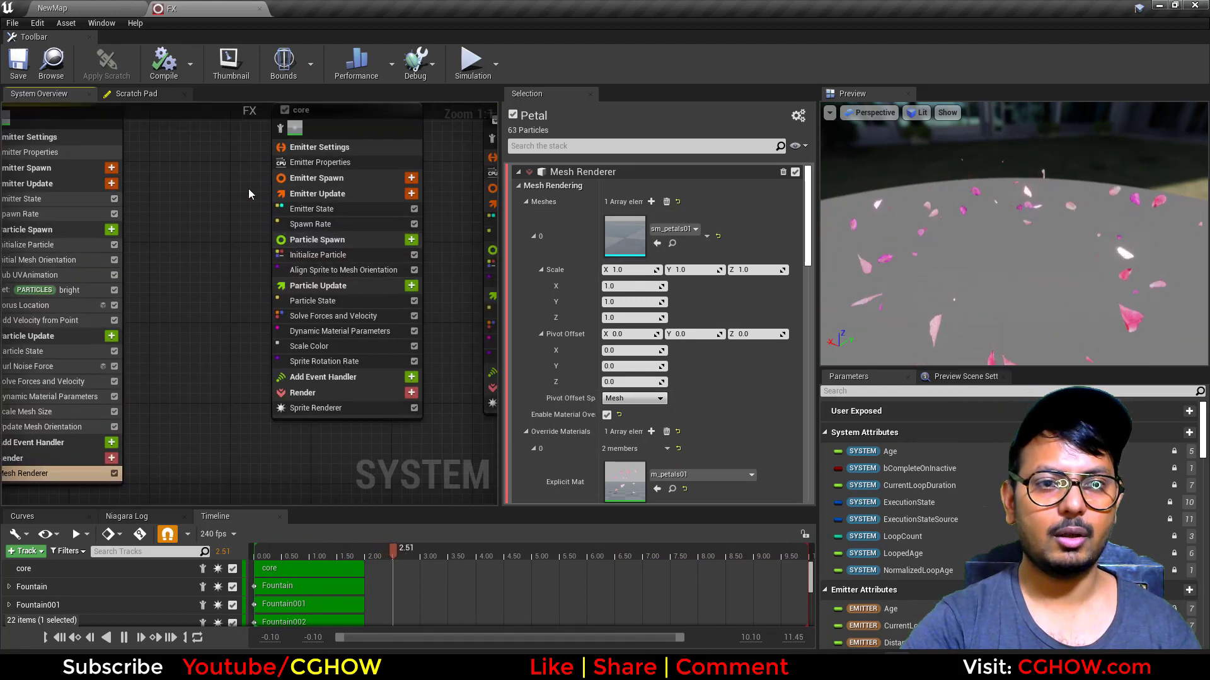
right_drag(274, 135, 226, 217)
click(232, 214)
right_drag(174, 278, 200, 236)
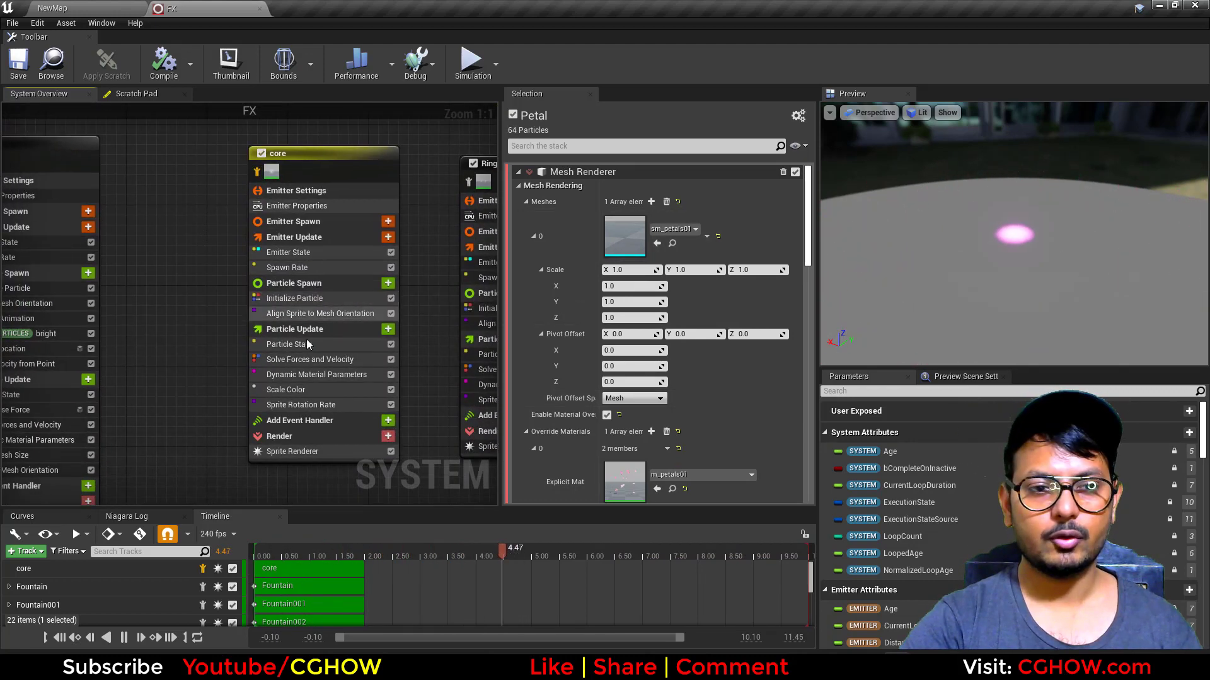
right_drag(219, 373, 217, 353)
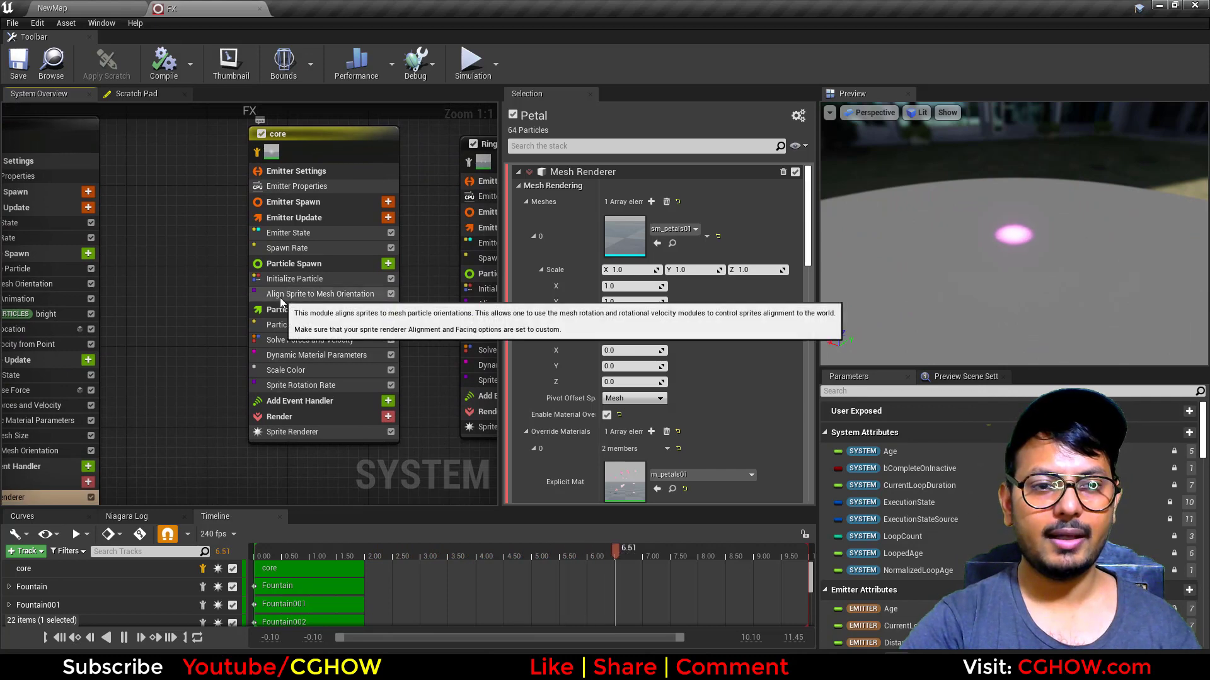
click(319, 432)
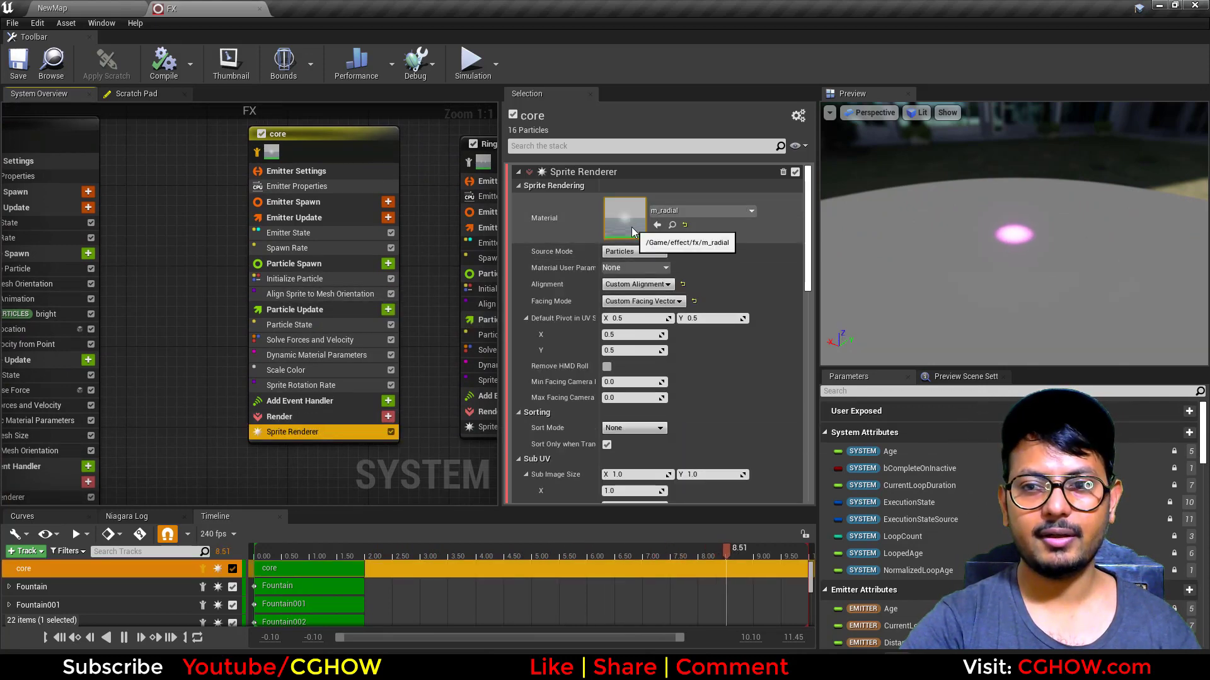
double_click(624, 219)
Show the m_radial preview on a plane and preview the RadialGradientExponential node that receives the distorted UVs
right_drag(533, 365, 665, 333)
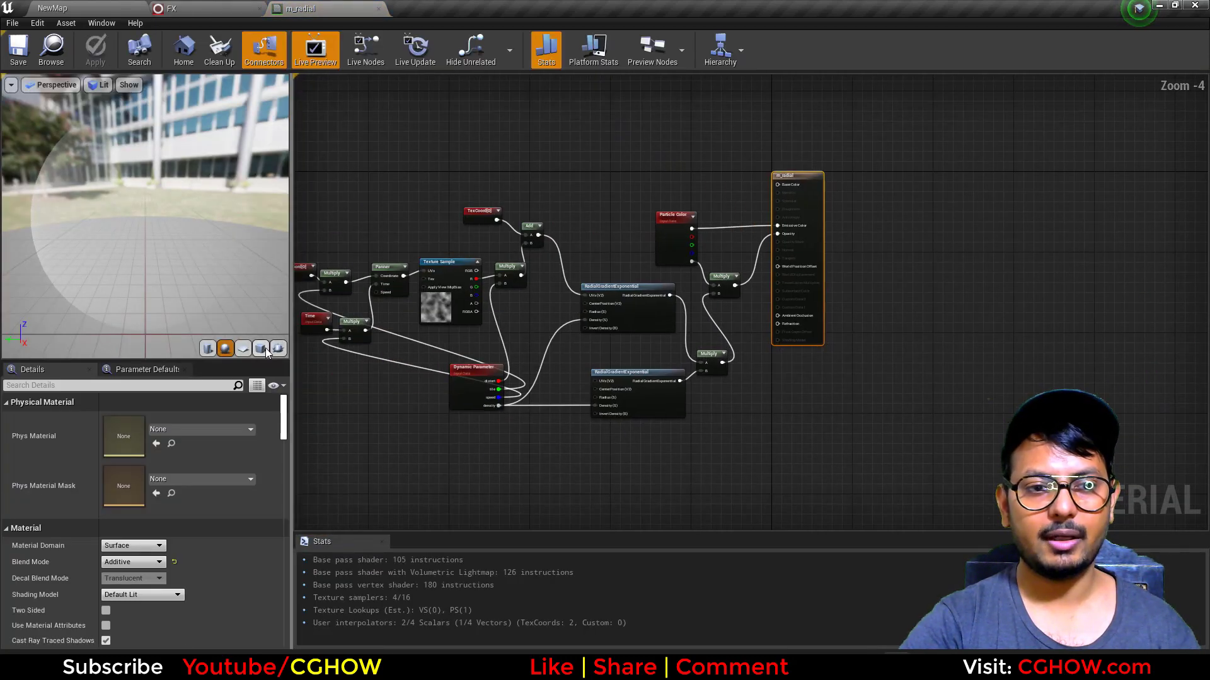
click(243, 348)
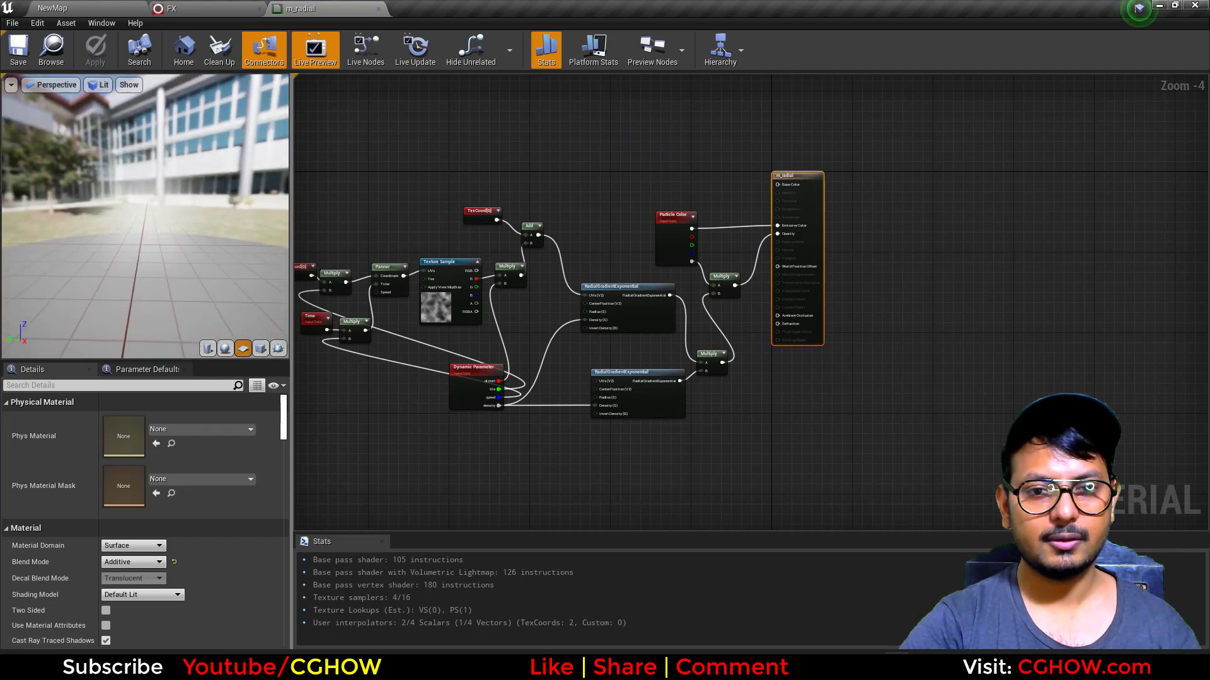
scroll(455, 271, up, 3)
click(771, 349)
key(space)
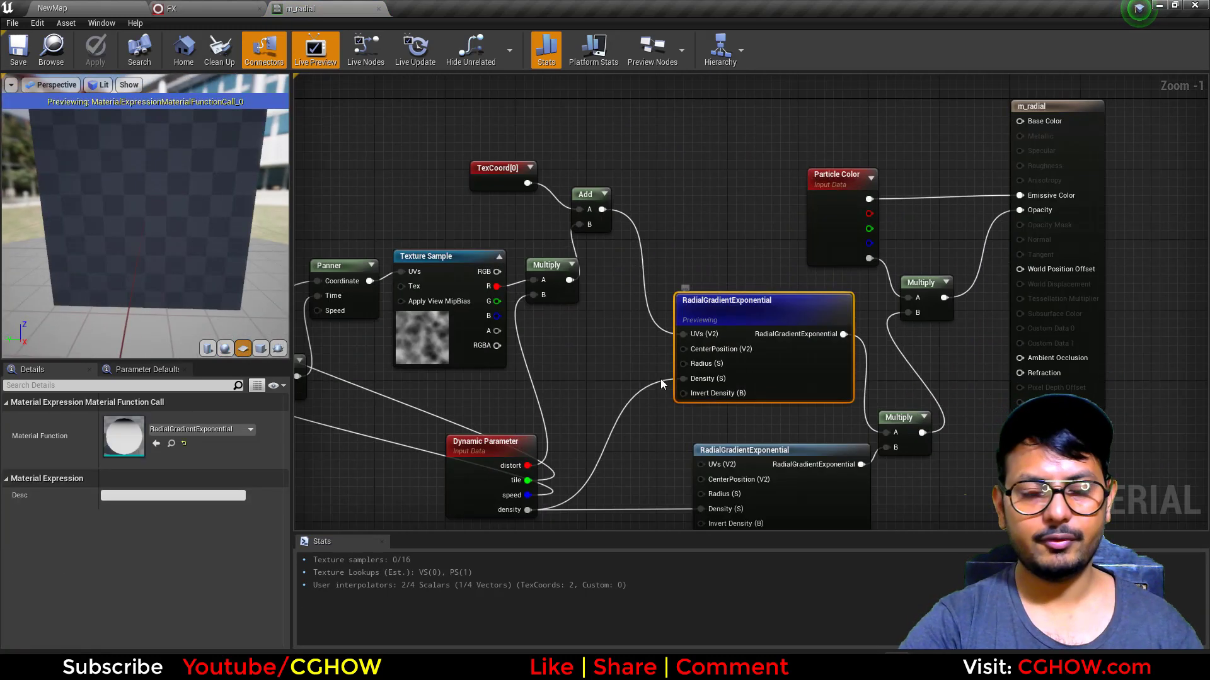
right_drag(538, 378, 615, 346)
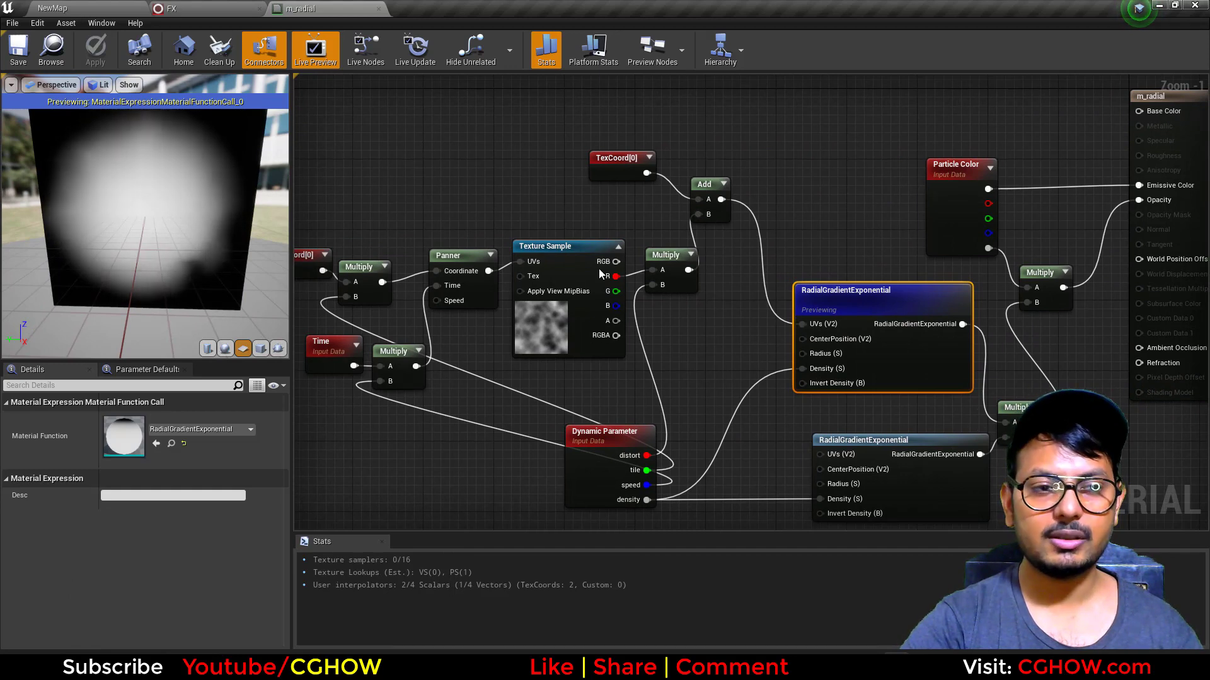
Reposition the Dynamic Parameter node beneath the Panner and Texture Sample nodes in the m_radial graph
drag(595, 477, 371, 479)
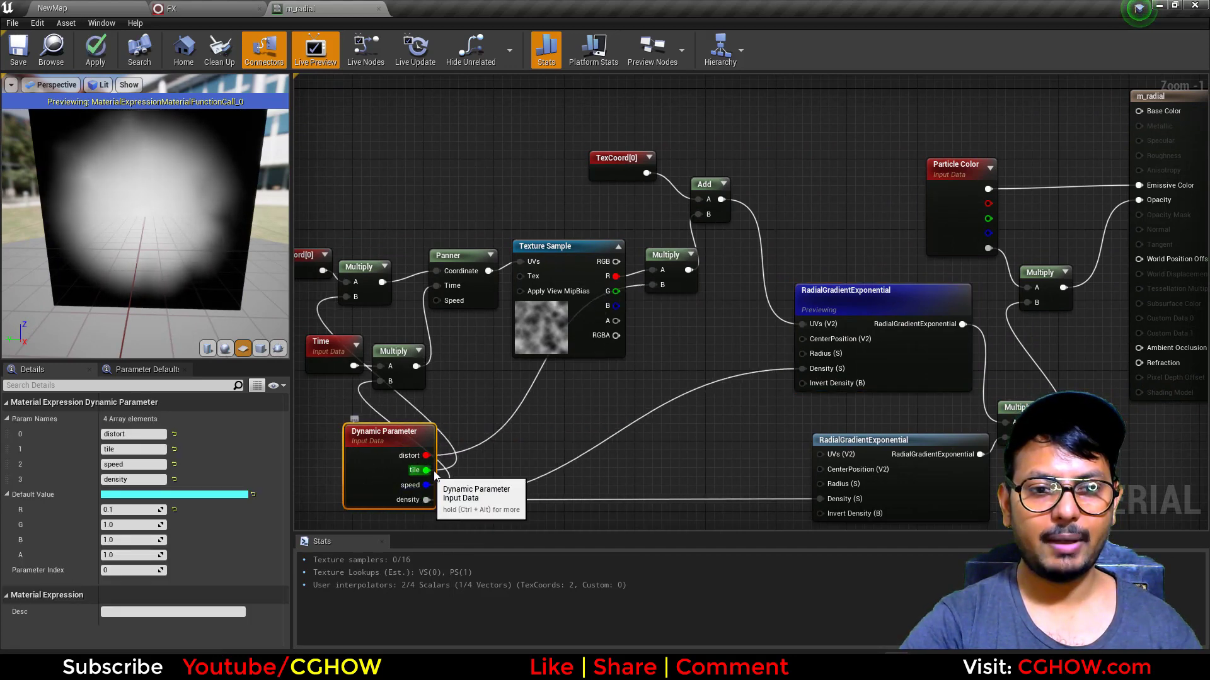
right_drag(429, 472, 569, 451)
drag(502, 459, 618, 475)
Preview the noise_blur Texture Sample and examine its TexCoord input and output Multiply nodes, ending with the node preview off
click(696, 315)
key(space)
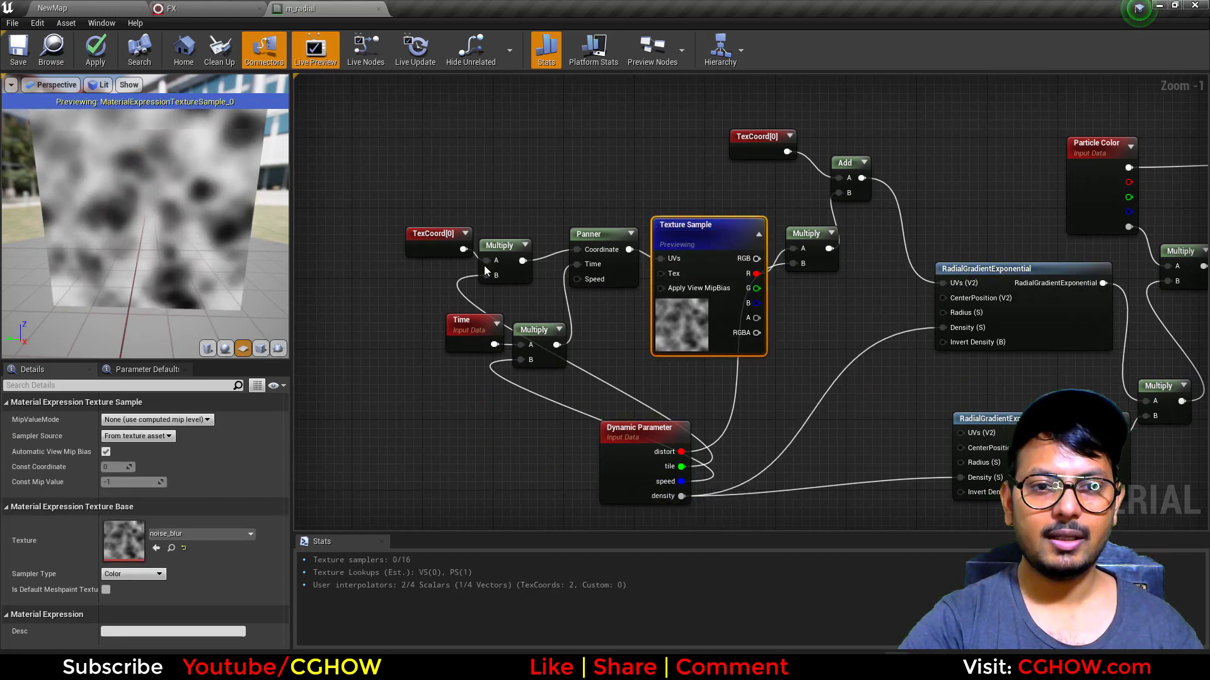
click(433, 244)
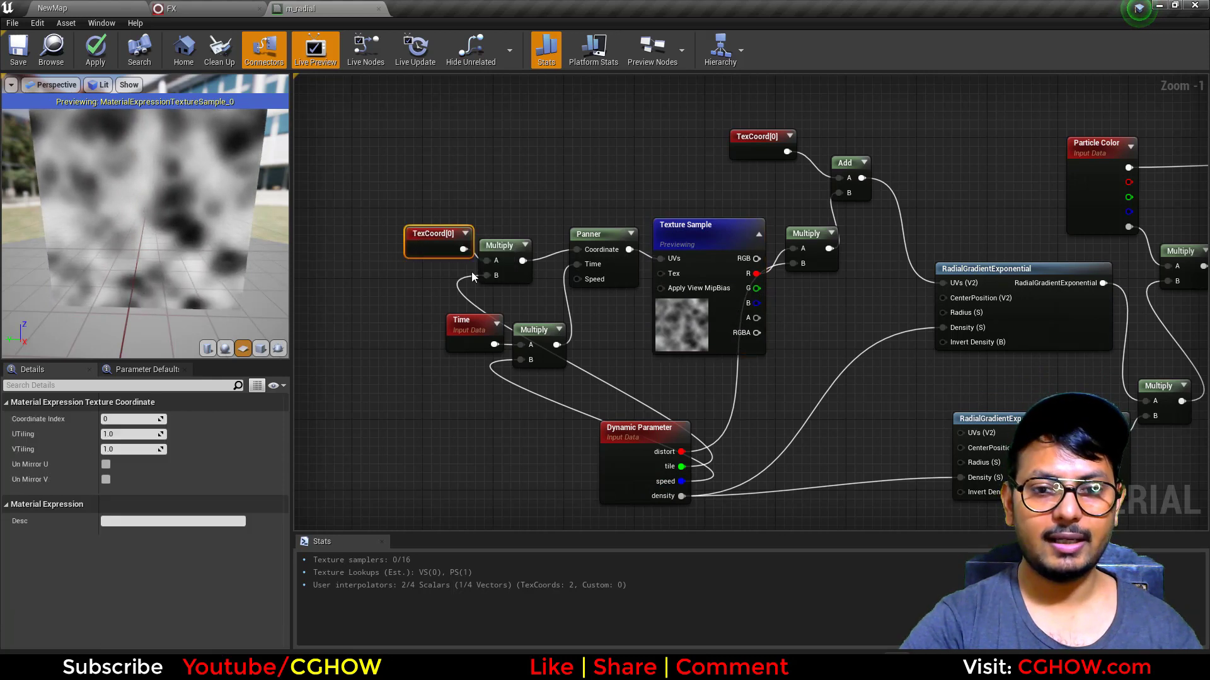
right_drag(664, 392, 454, 386)
drag(607, 258, 616, 277)
click(508, 237)
key(space)
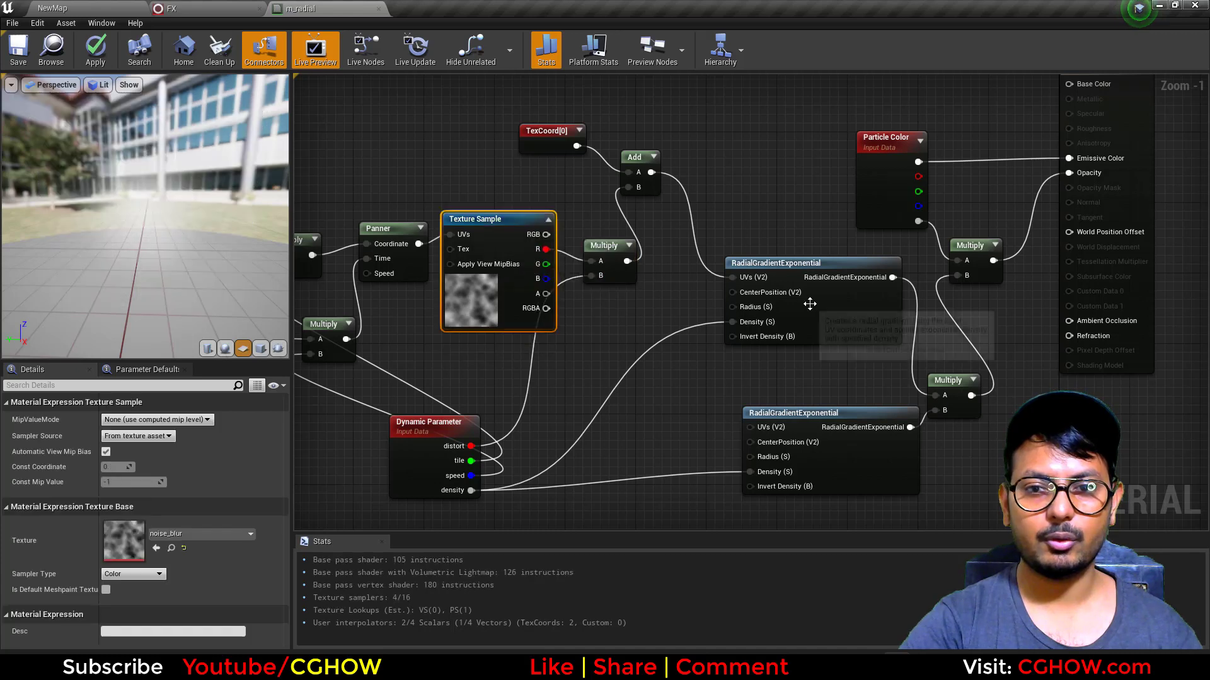
Preview the distorted RadialGradientExponential and test the Dynamic Parameter's distort default at 0 and 1, returning it to 0.1
click(819, 302)
key(space)
click(438, 467)
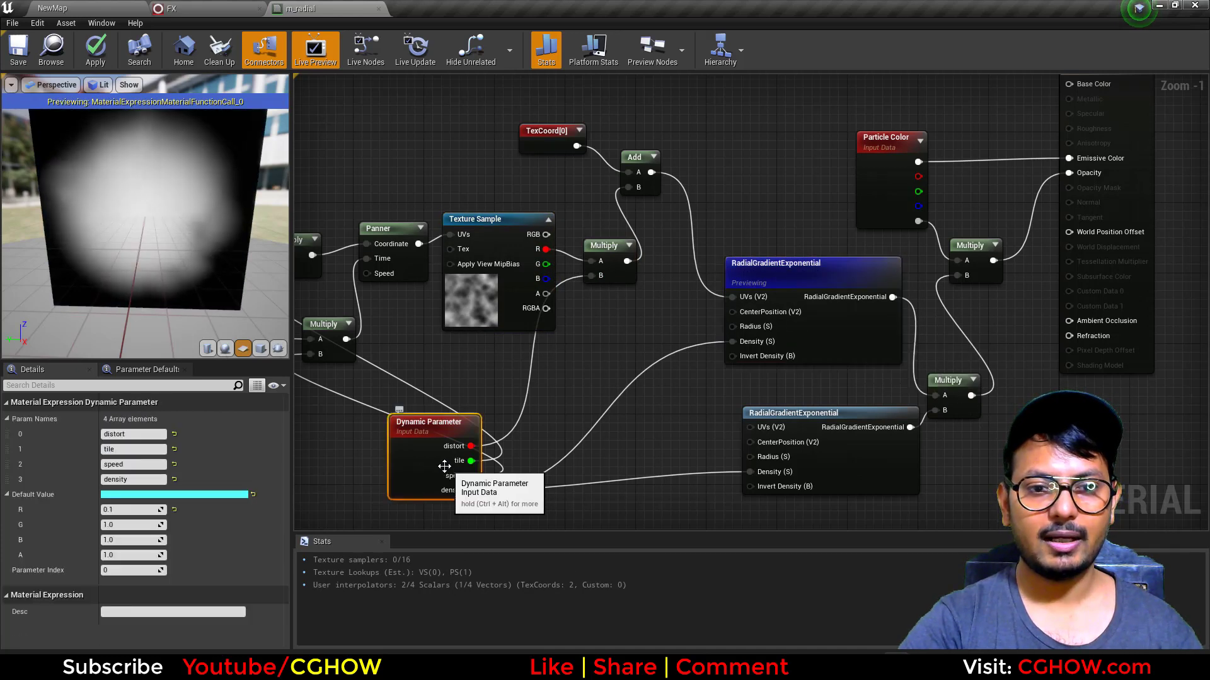
click(123, 507)
text(0)
key(Return)
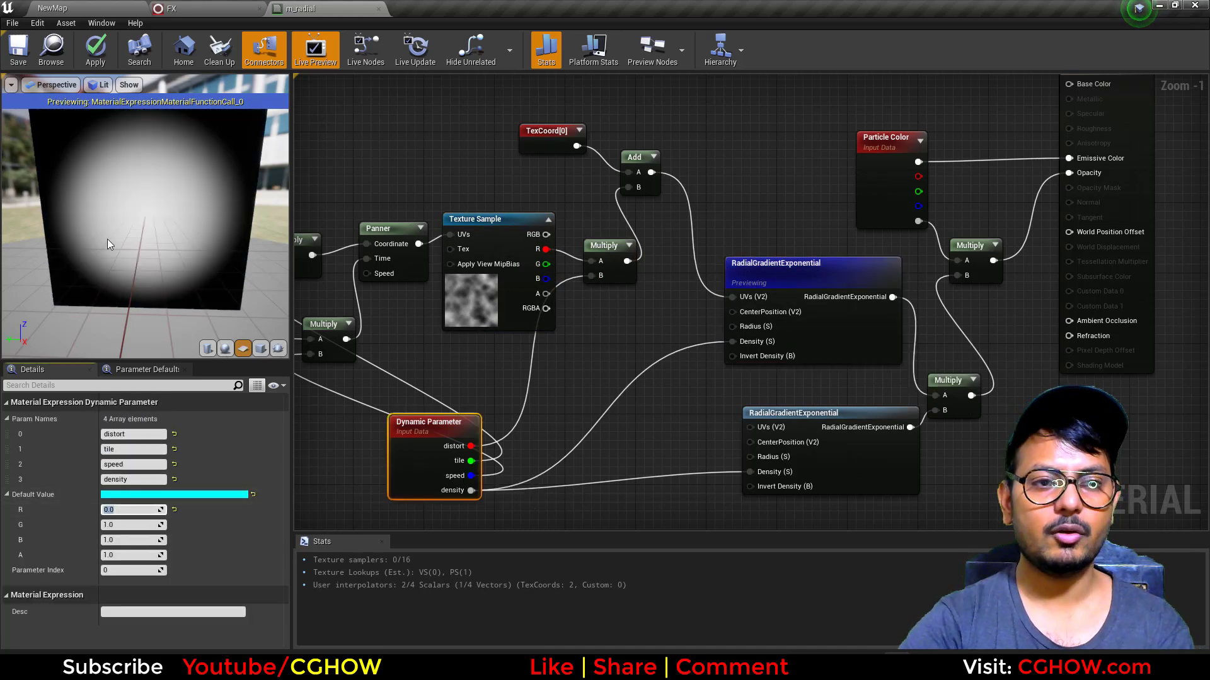
text(1)
key(Return)
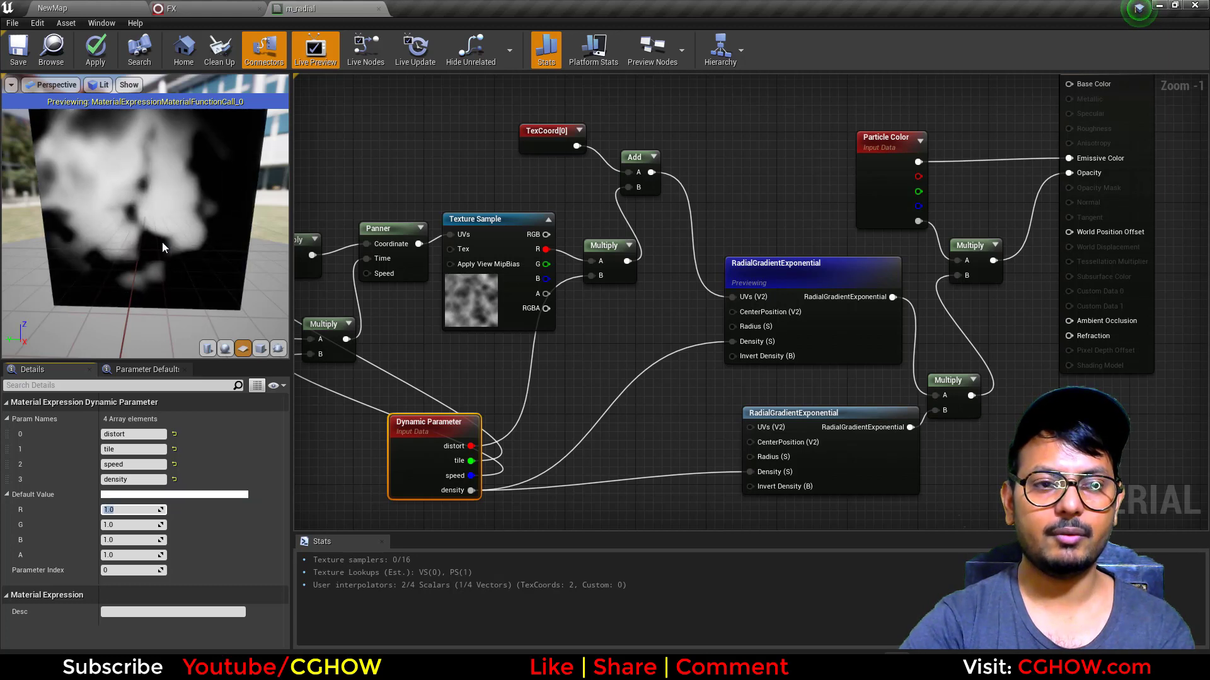
text(0.1)
key(Return)
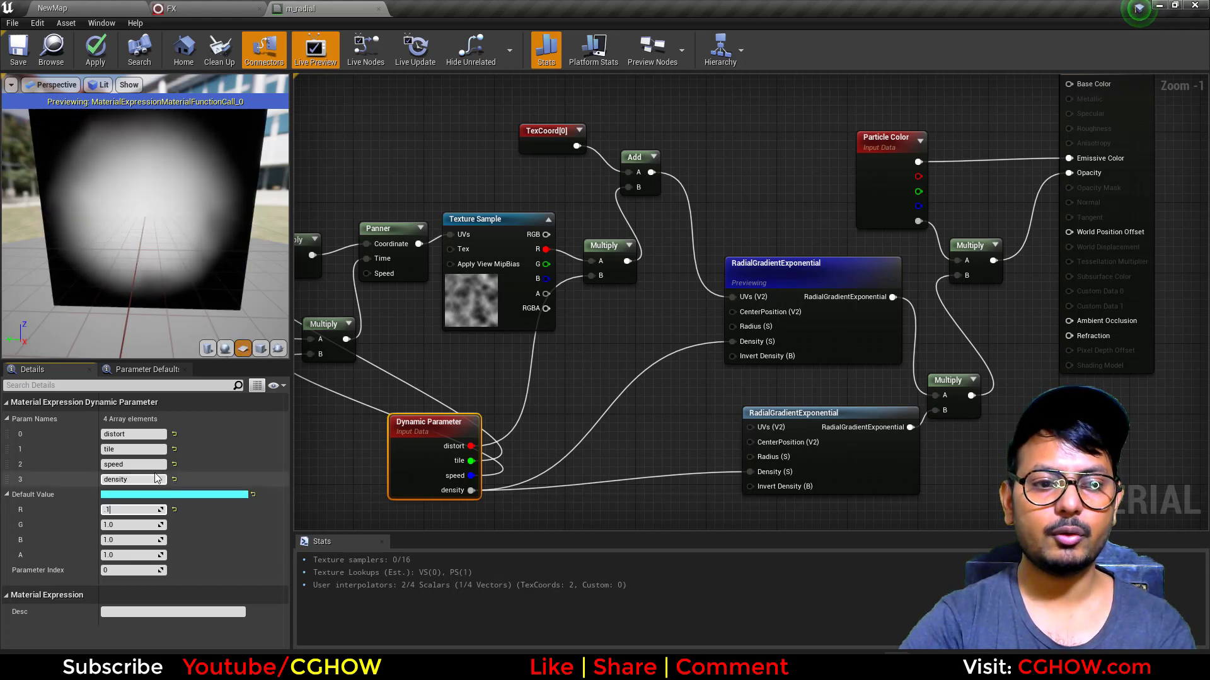
Test the Dynamic Parameter's distort default at 1 and preview the second RadialGradientExponential and the Multiply node combining both gradients
key(Return)
text(1)
key(Return)
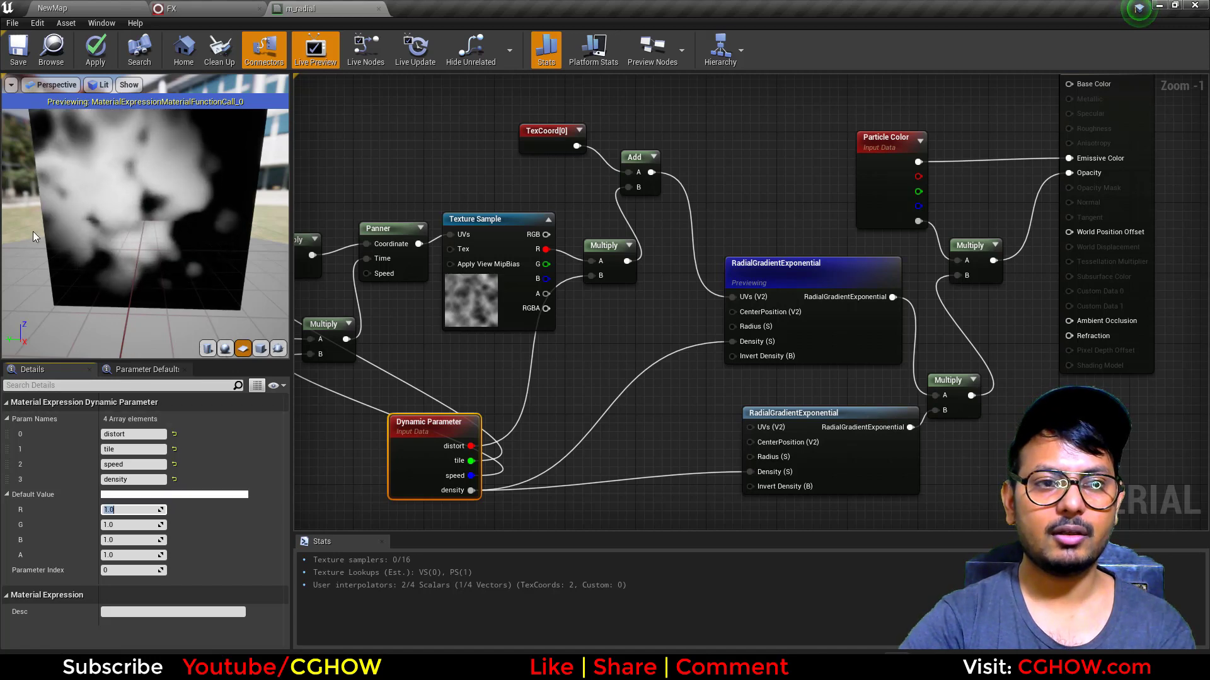
right_drag(771, 420, 587, 402)
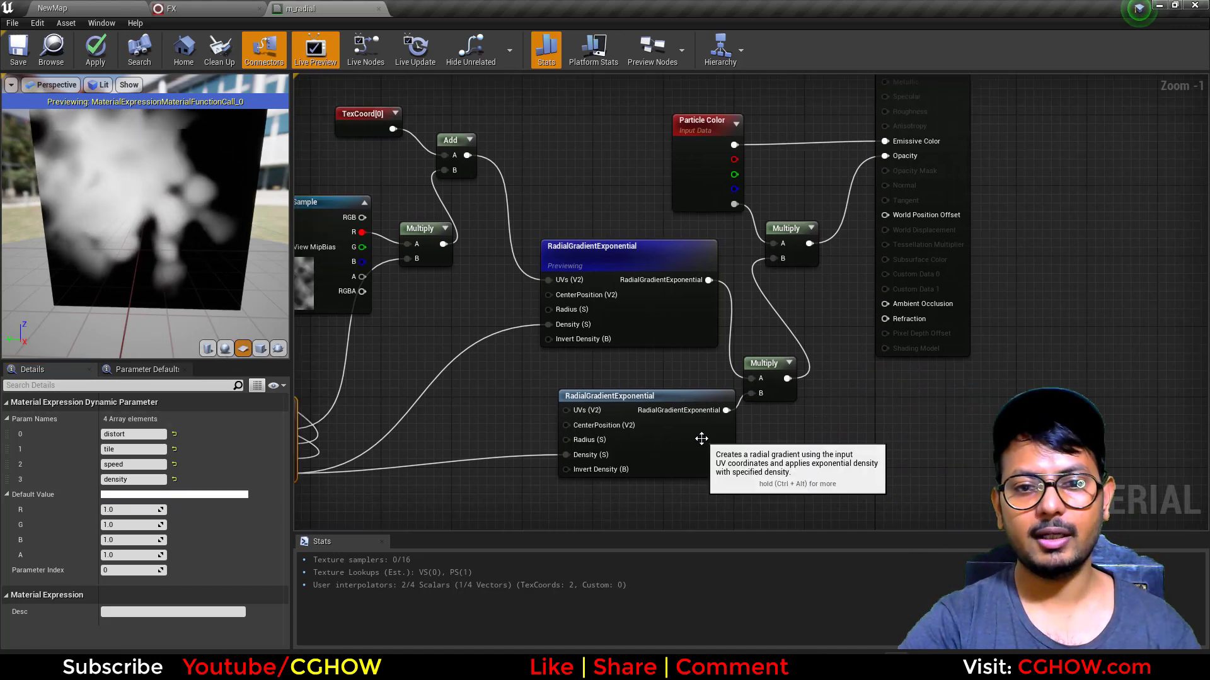
click(616, 416)
key(space)
click(763, 364)
key(space)
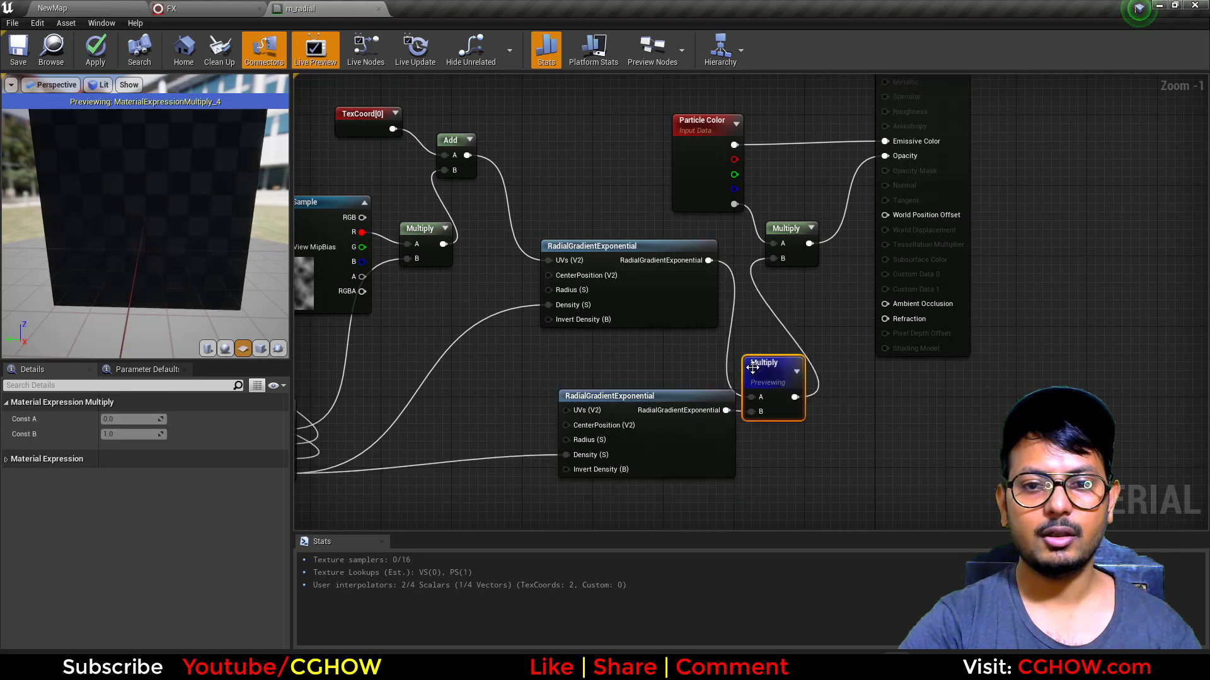
Try the Dynamic Parameter's distort default at 0.2 and 0.1, and close m_radial without applying the changes
right_drag(457, 341, 629, 322)
click(422, 436)
click(132, 510)
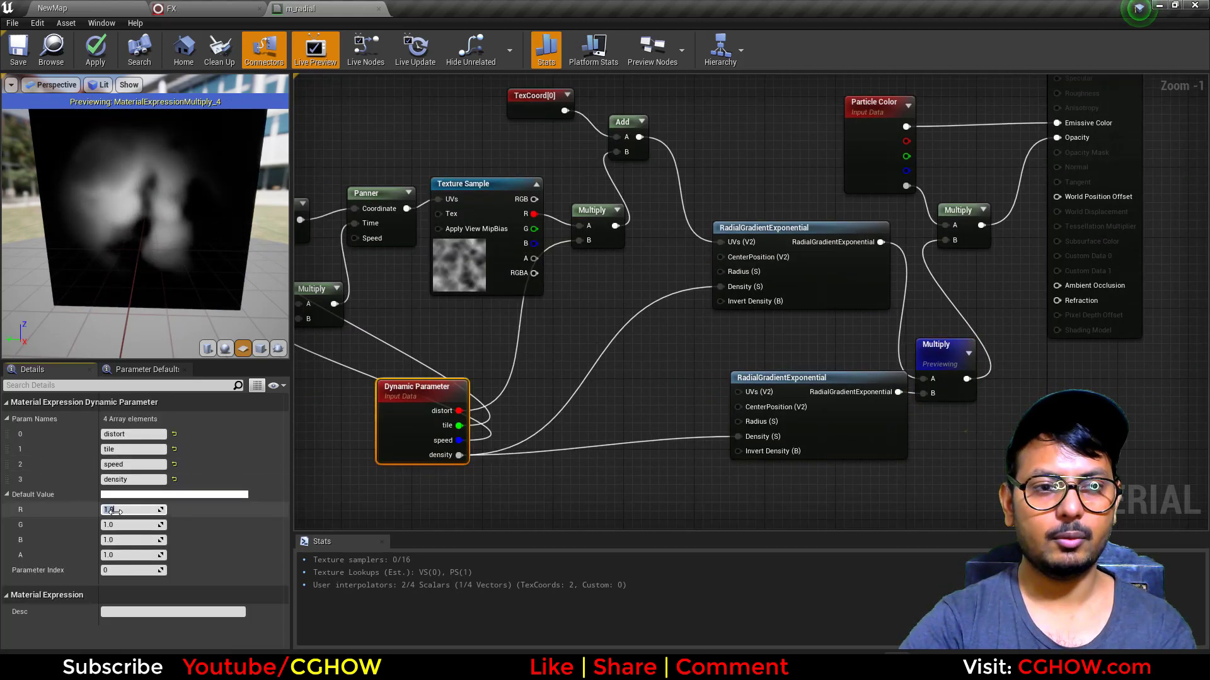
text(0.2)
key(Return)
text(0.1)
key(Return)
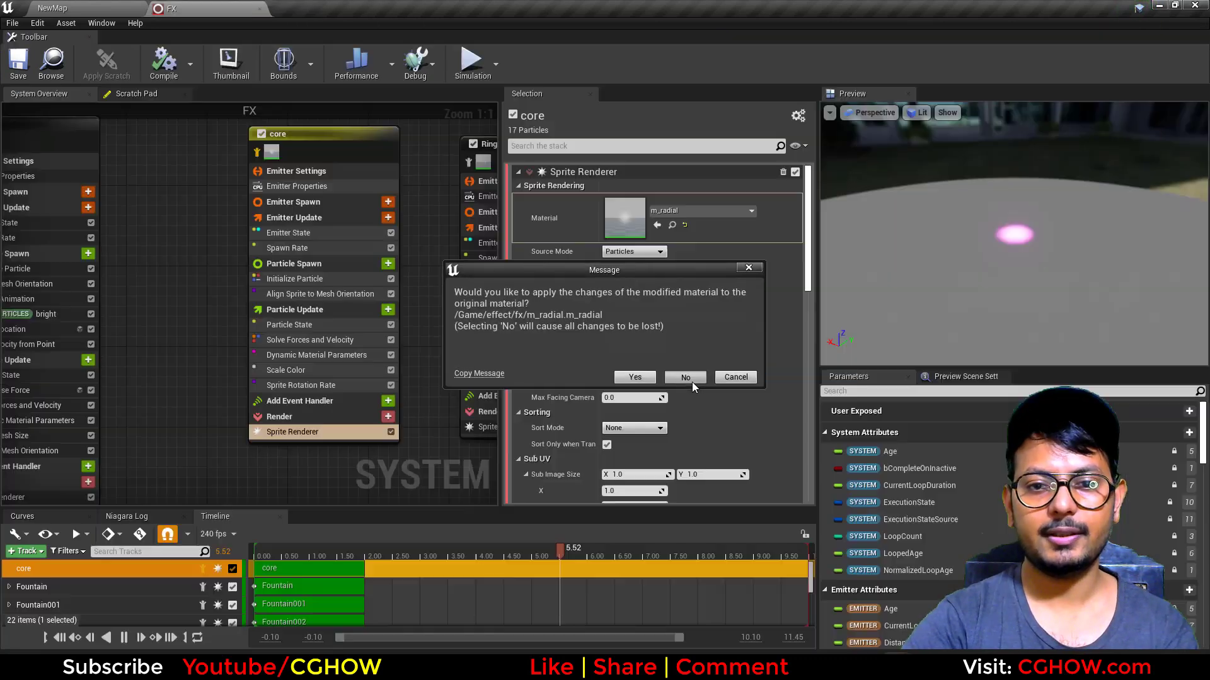
click(686, 377)
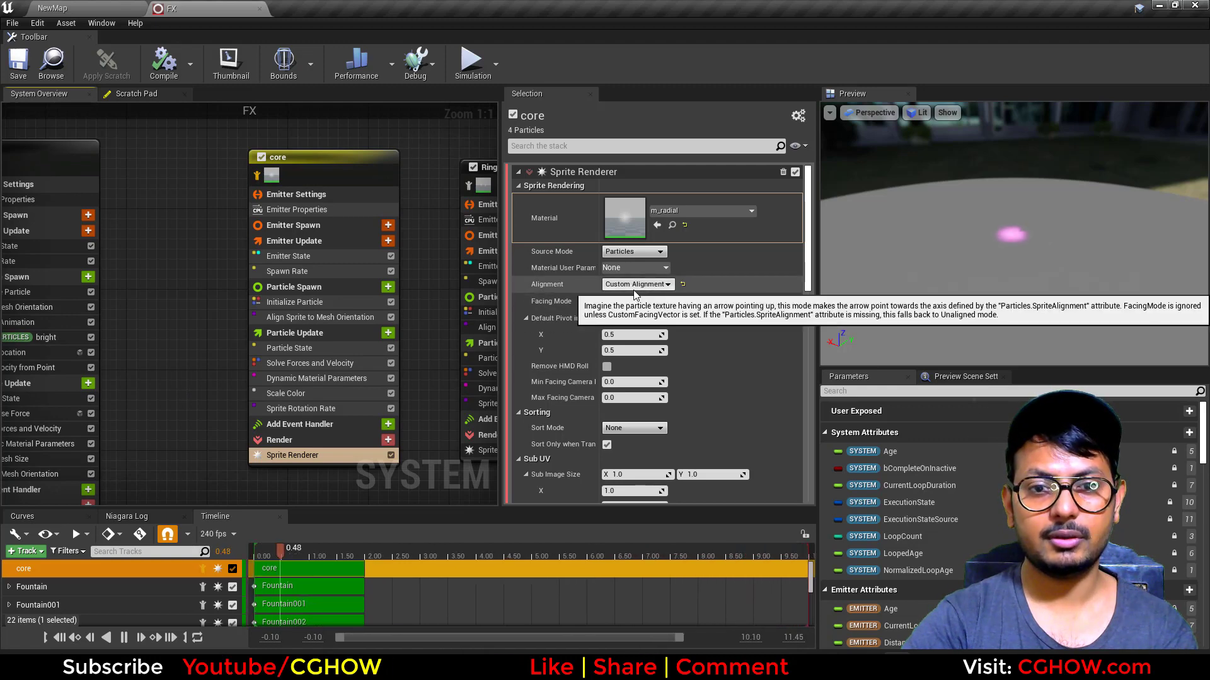
Review the core emitter's Initialize Particle, Align Sprite to Mesh Orientation, Sprite Rotation Rate and Dynamic Material Parameters modules
right_drag(225, 318, 217, 275)
click(288, 258)
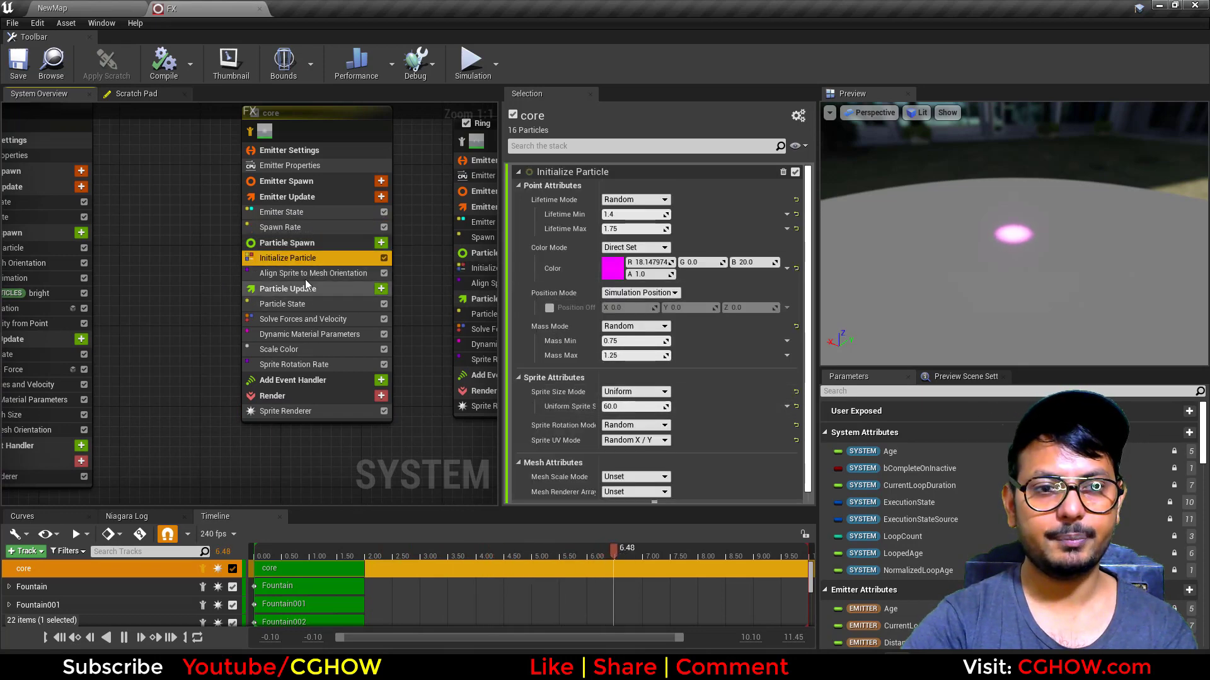
click(309, 275)
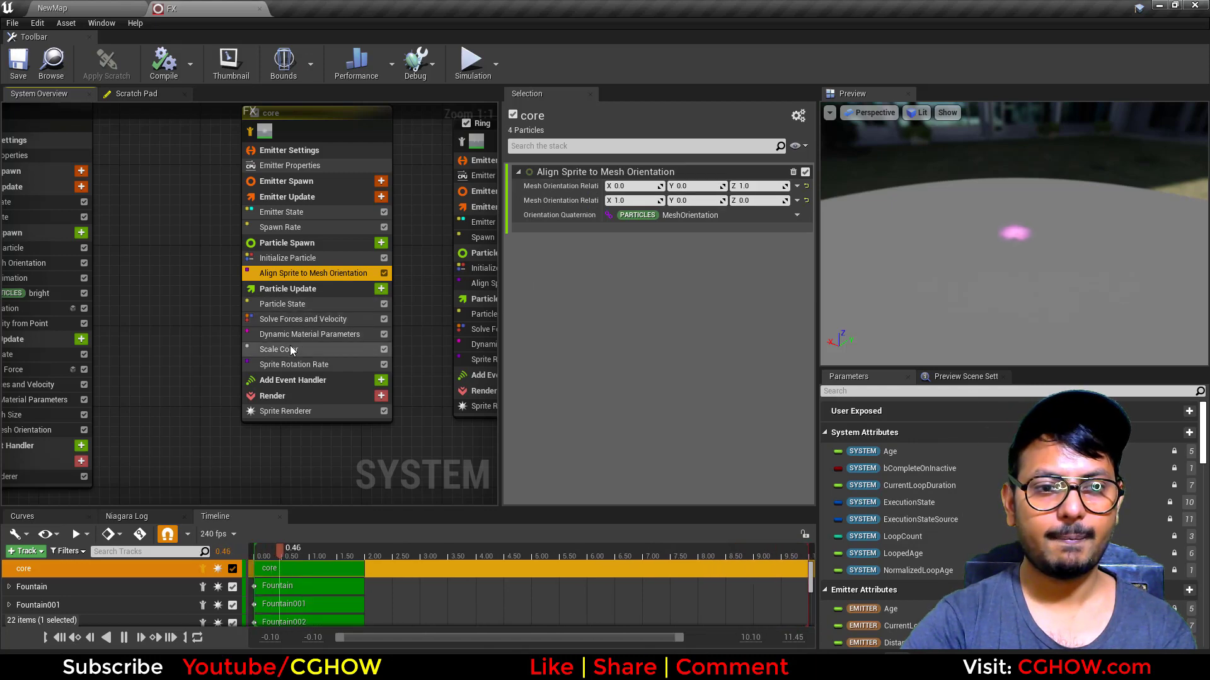
click(294, 365)
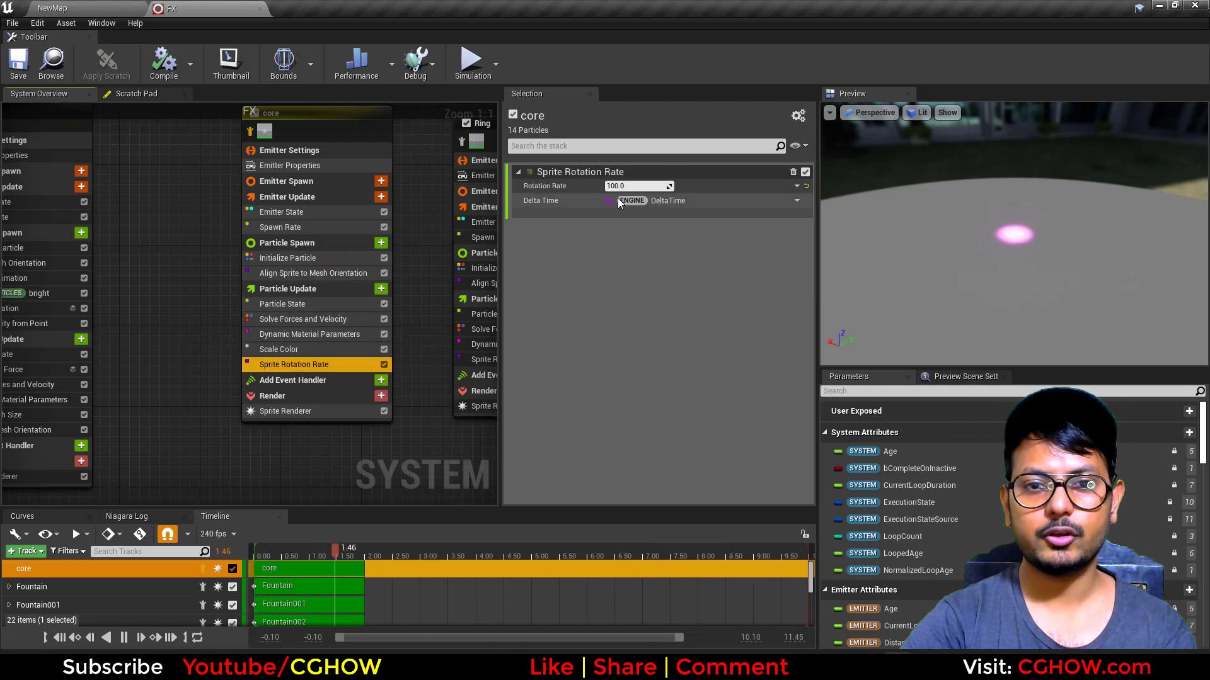
click(300, 335)
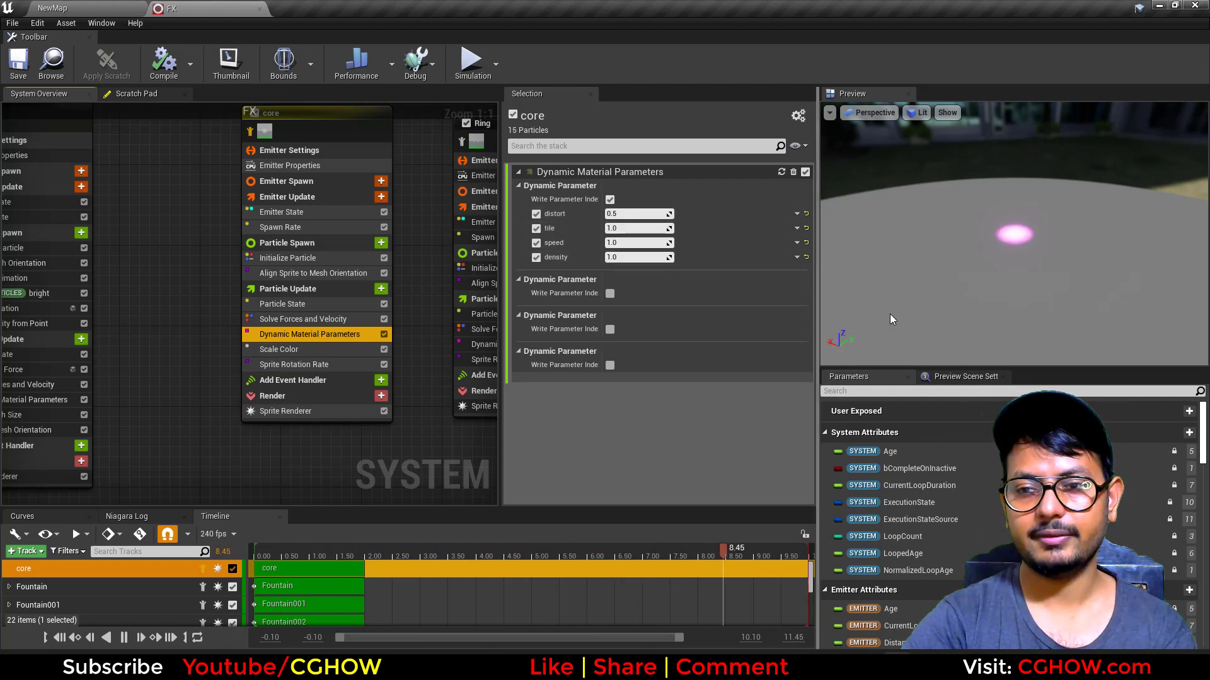
Examine the Ring emitter's m_ring material on a plane with its T_ring01 texture, and return to the emitter's Sprite Rotation Rate settings
right_drag(411, 448, 212, 459)
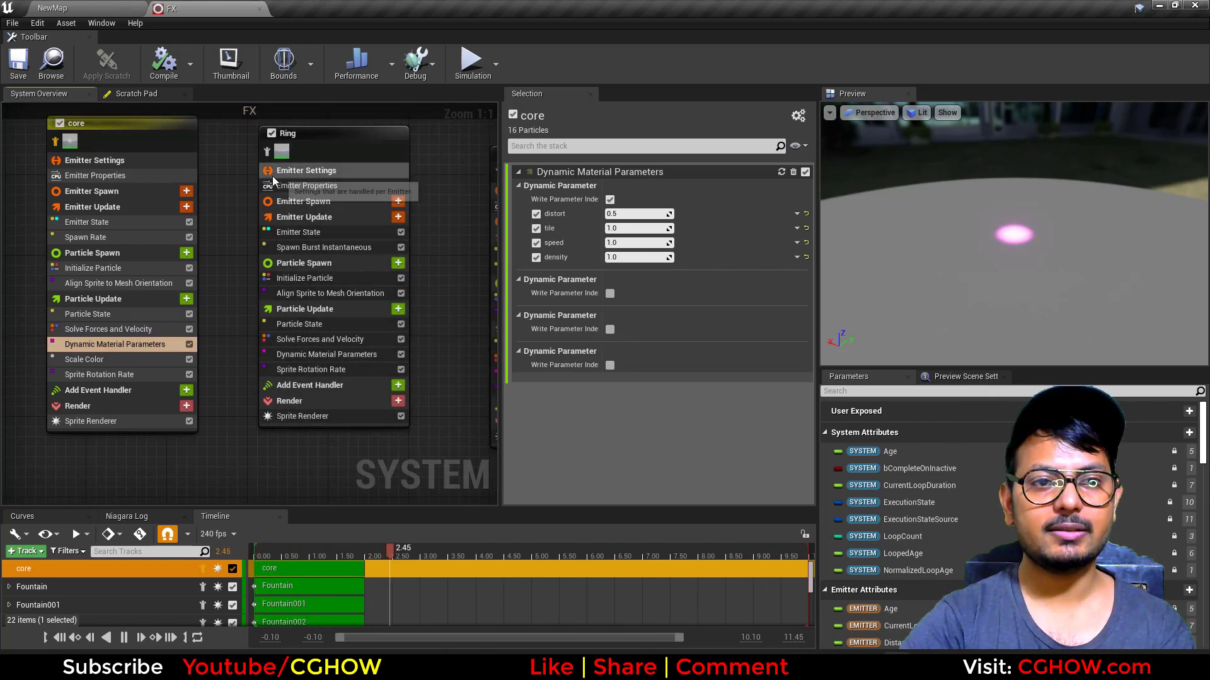
click(265, 152)
click(348, 415)
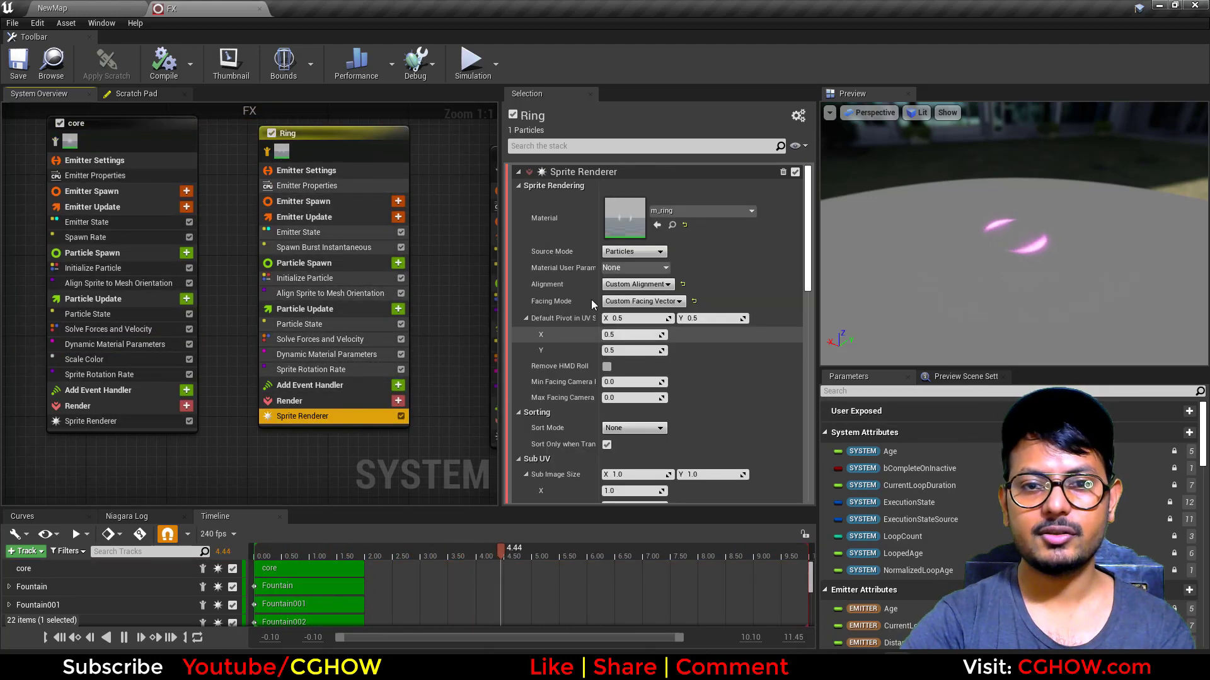
double_click(625, 222)
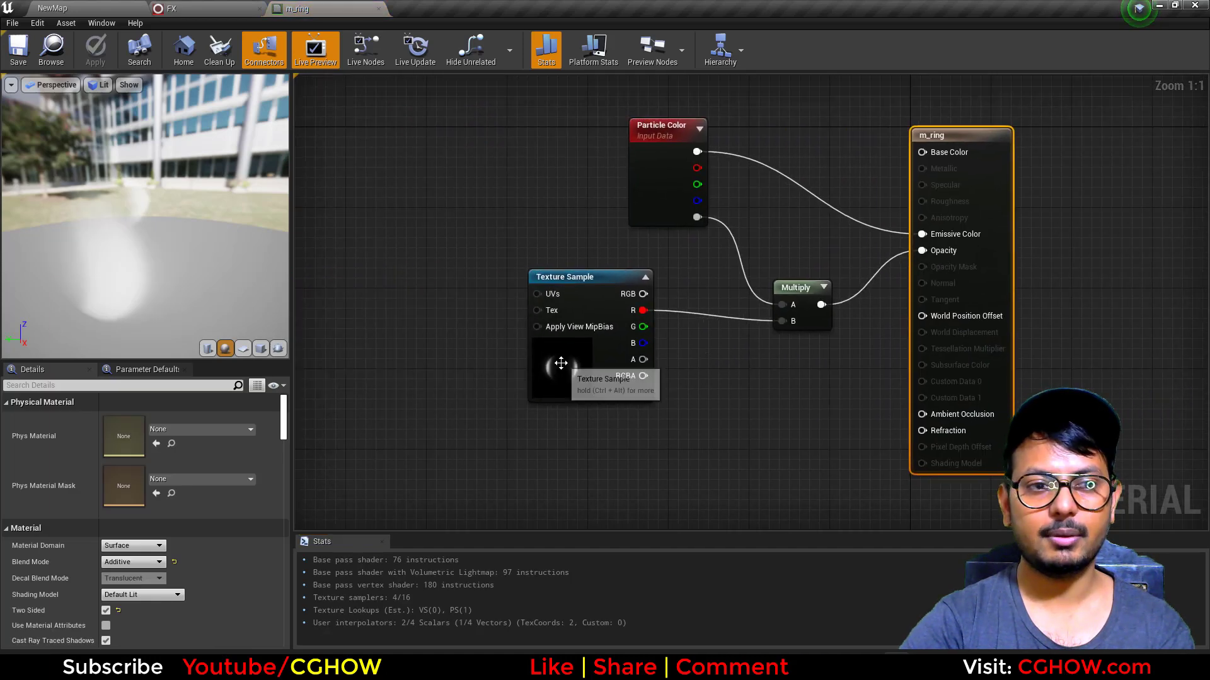
click(561, 364)
click(239, 346)
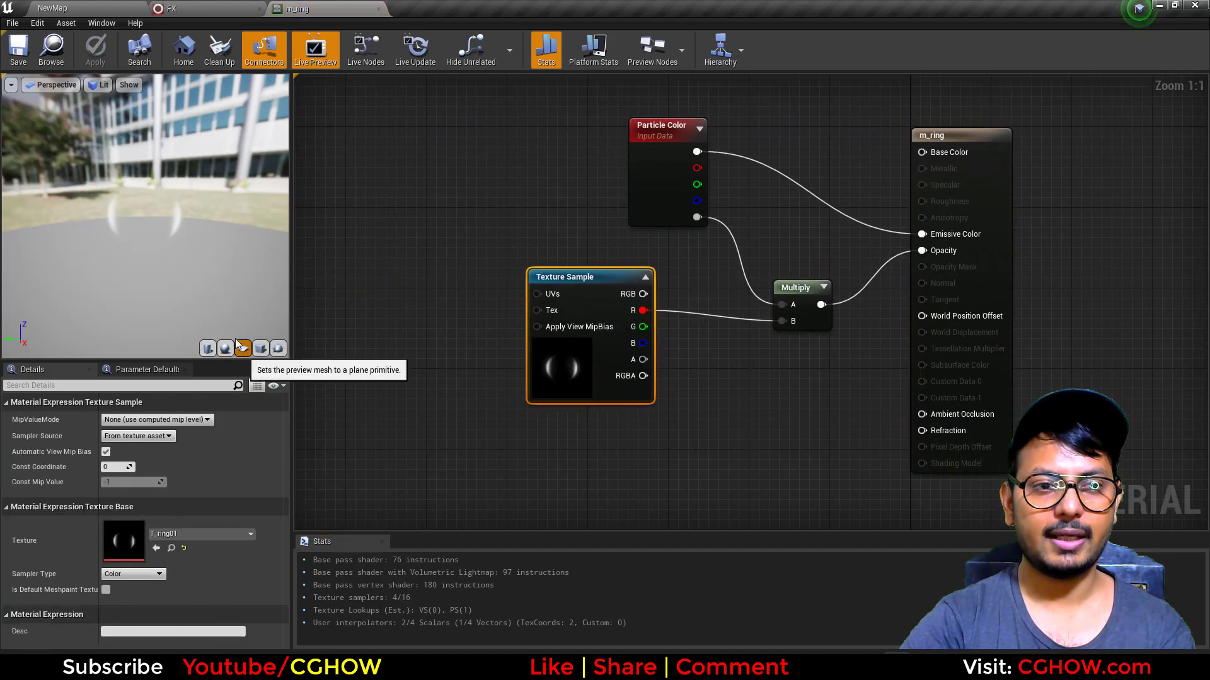
double_click(536, 347)
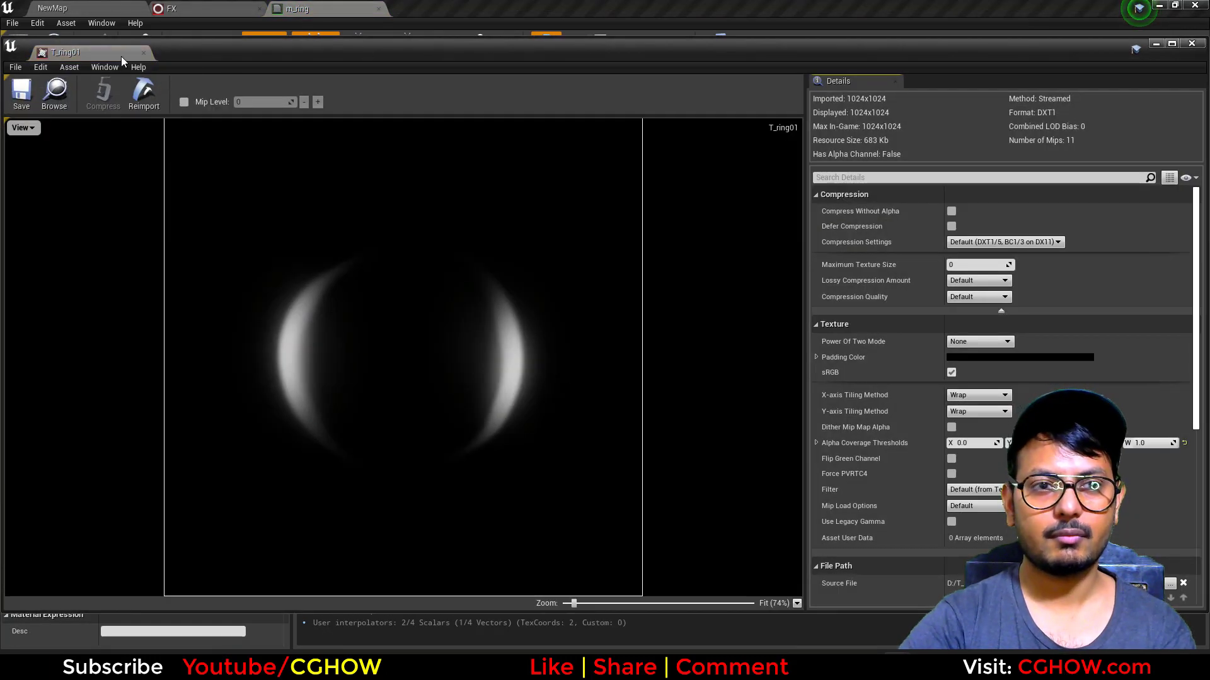
middle_click(121, 57)
middle_click(330, 8)
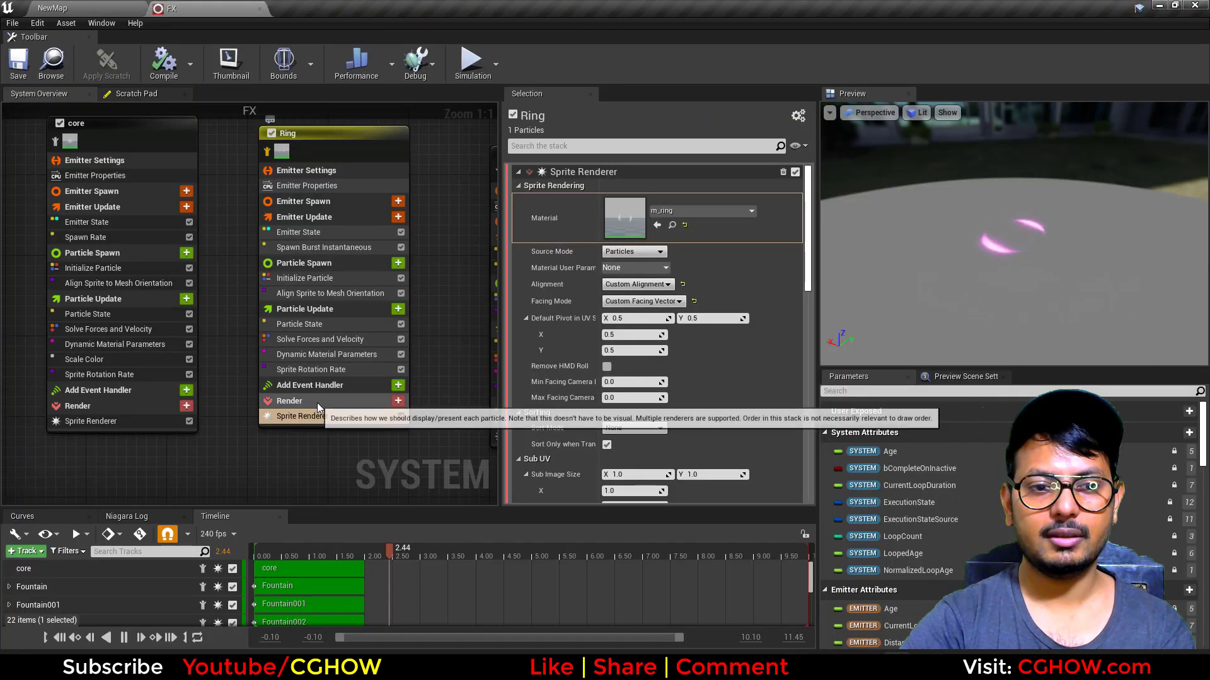
click(325, 370)
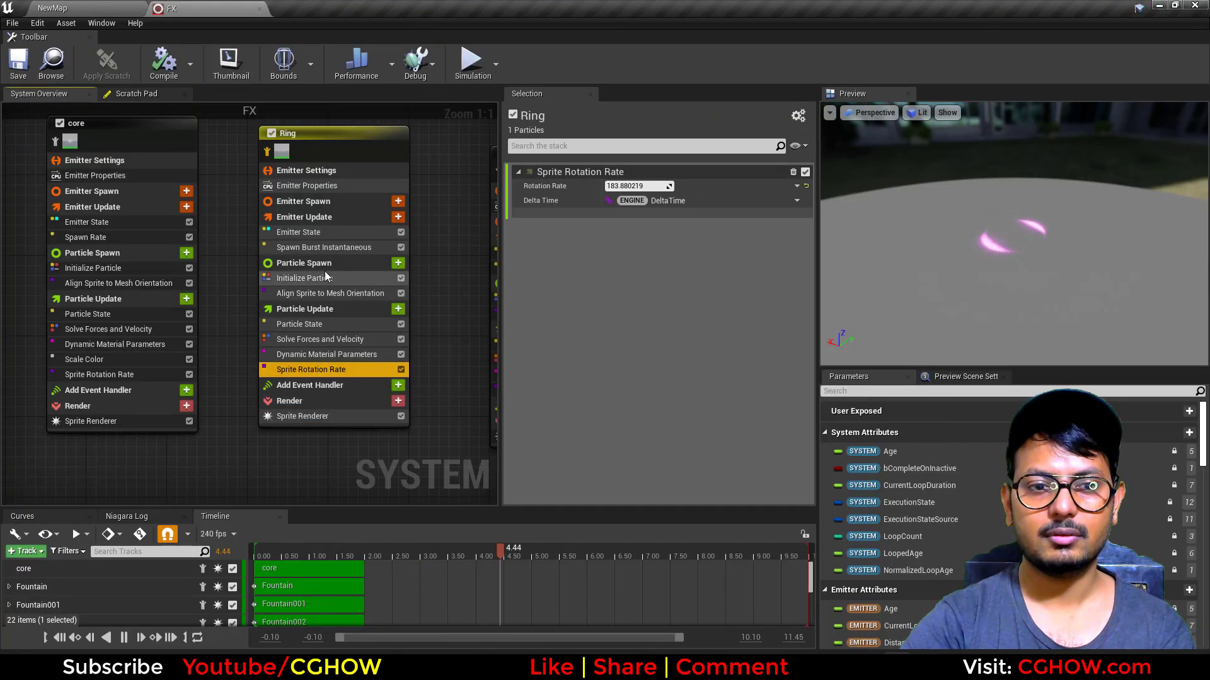
Open the Ring001 emitter's m_ring1 material, reposition its Dynamic Parameter node and select the noise distortion nodes feeding the ring texture
right_drag(463, 249, 228, 225)
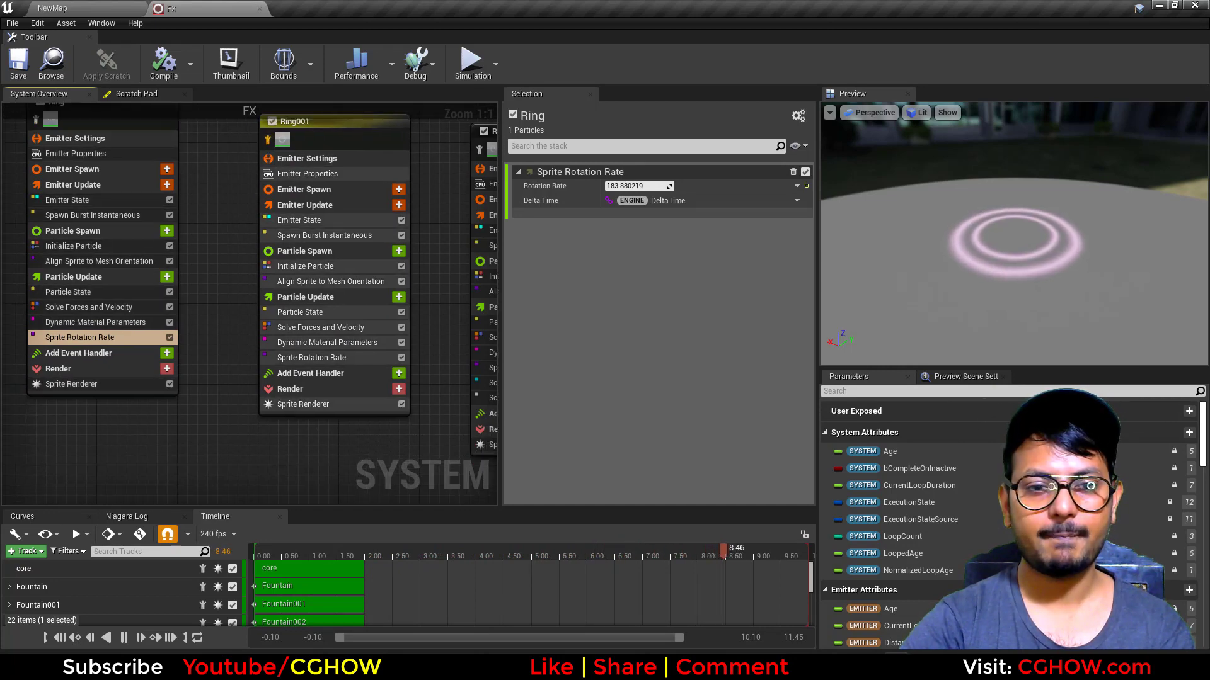
click(271, 404)
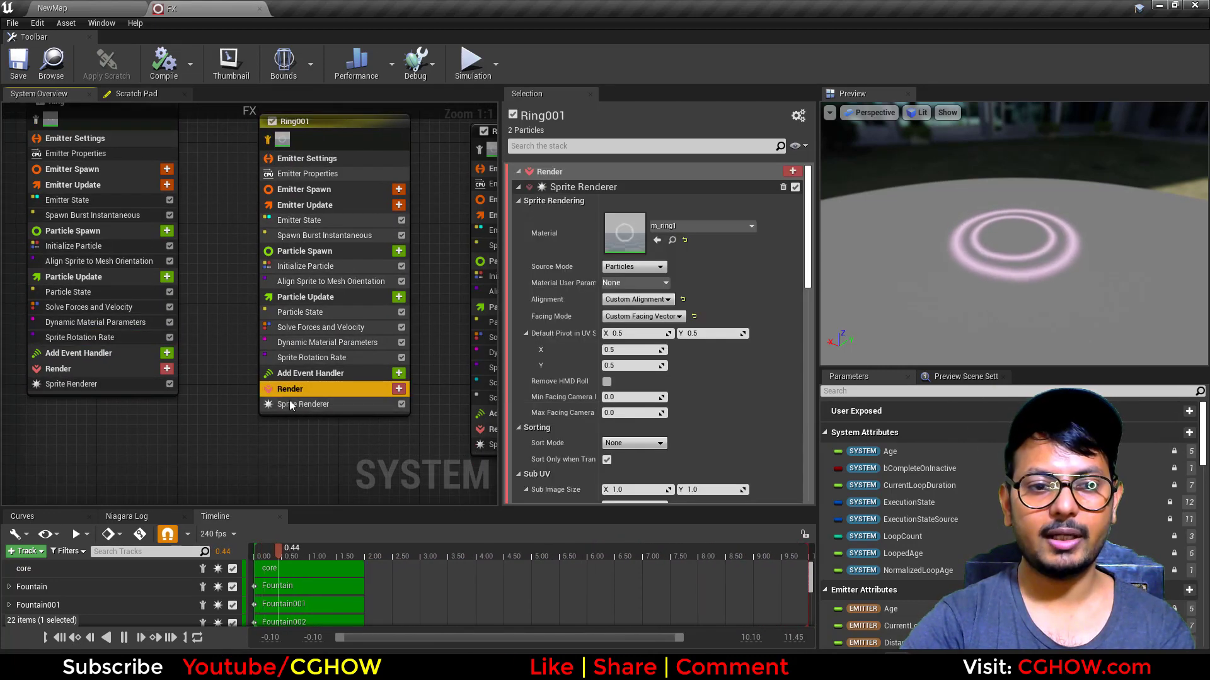
double_click(627, 228)
scroll(689, 331, down, 3)
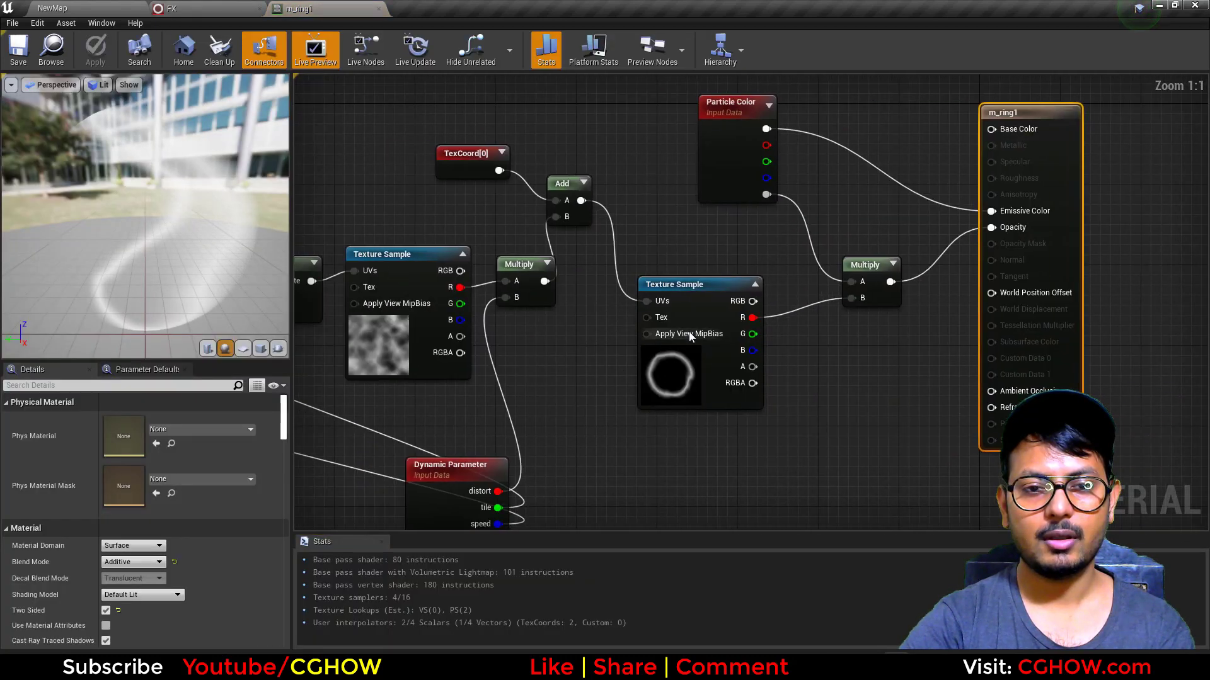
drag(656, 398, 532, 410)
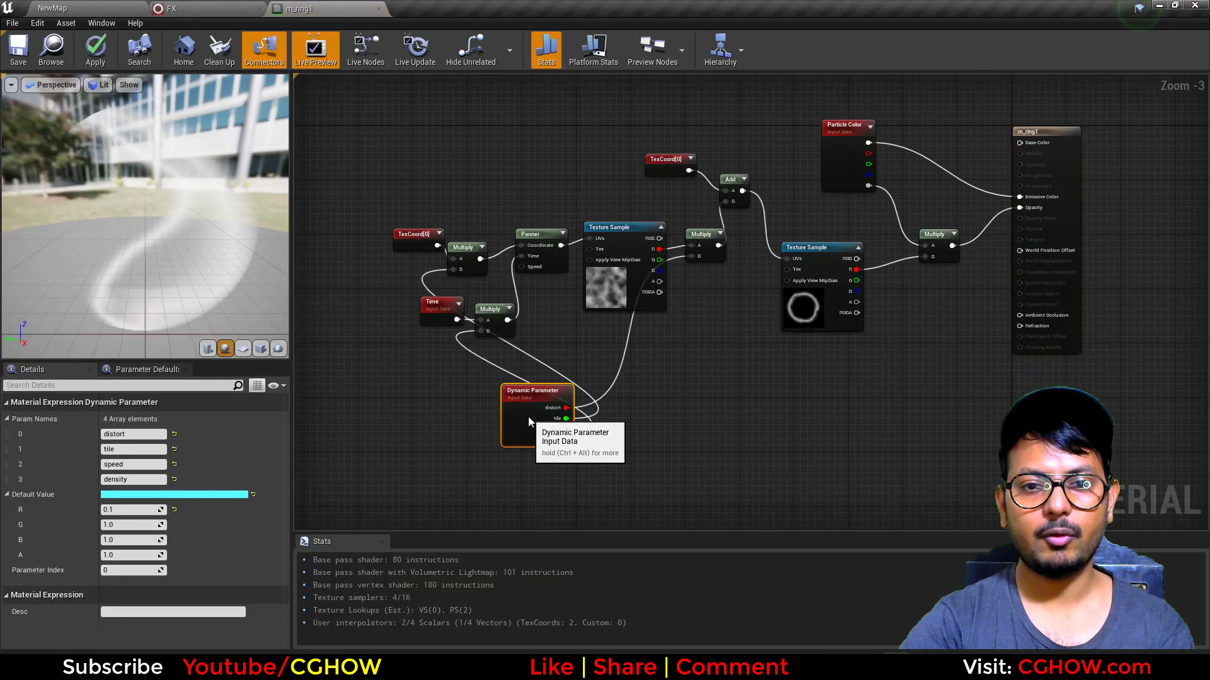
drag(412, 160, 734, 349)
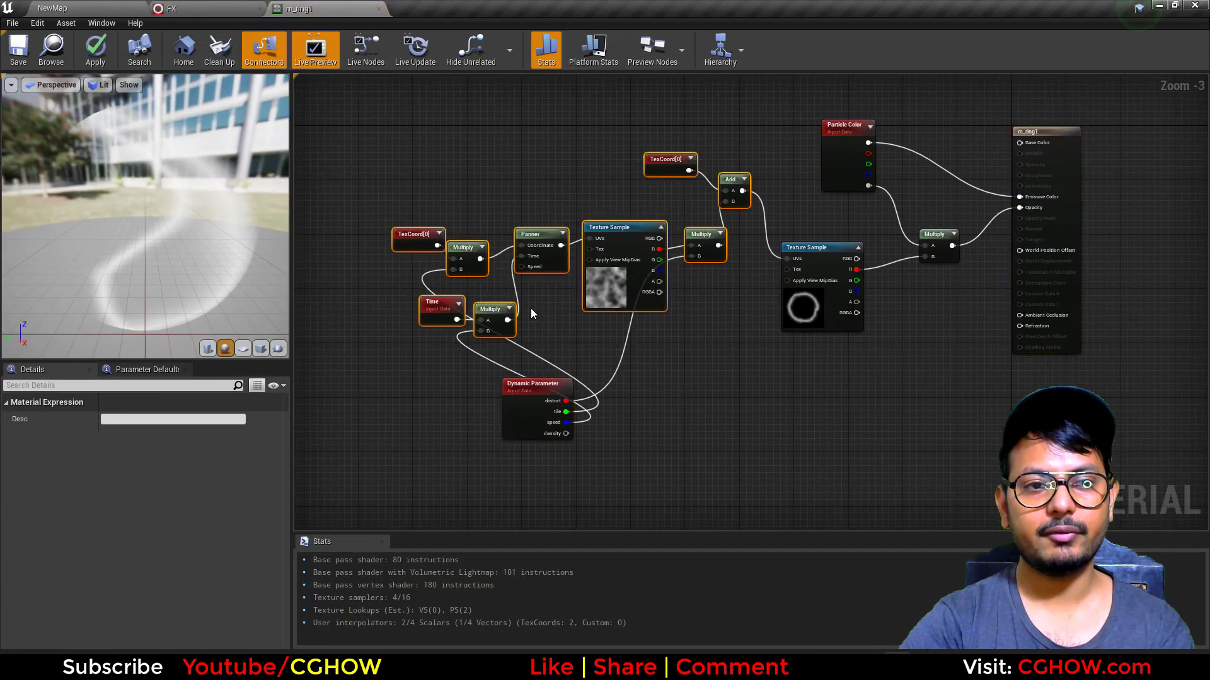
Preview the noise_blur Texture Sample on a cube and its output Multiply node in m_ring1, and close the material
scroll(377, 261, up, 2)
click(664, 293)
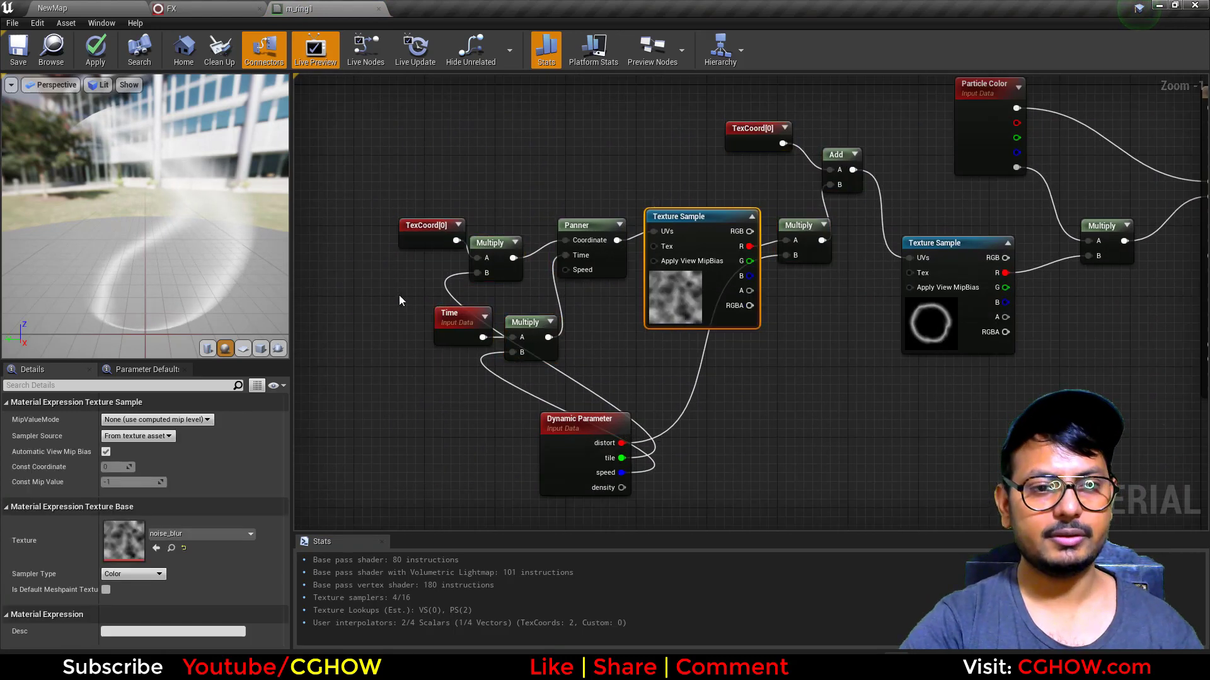
key(space)
click(261, 348)
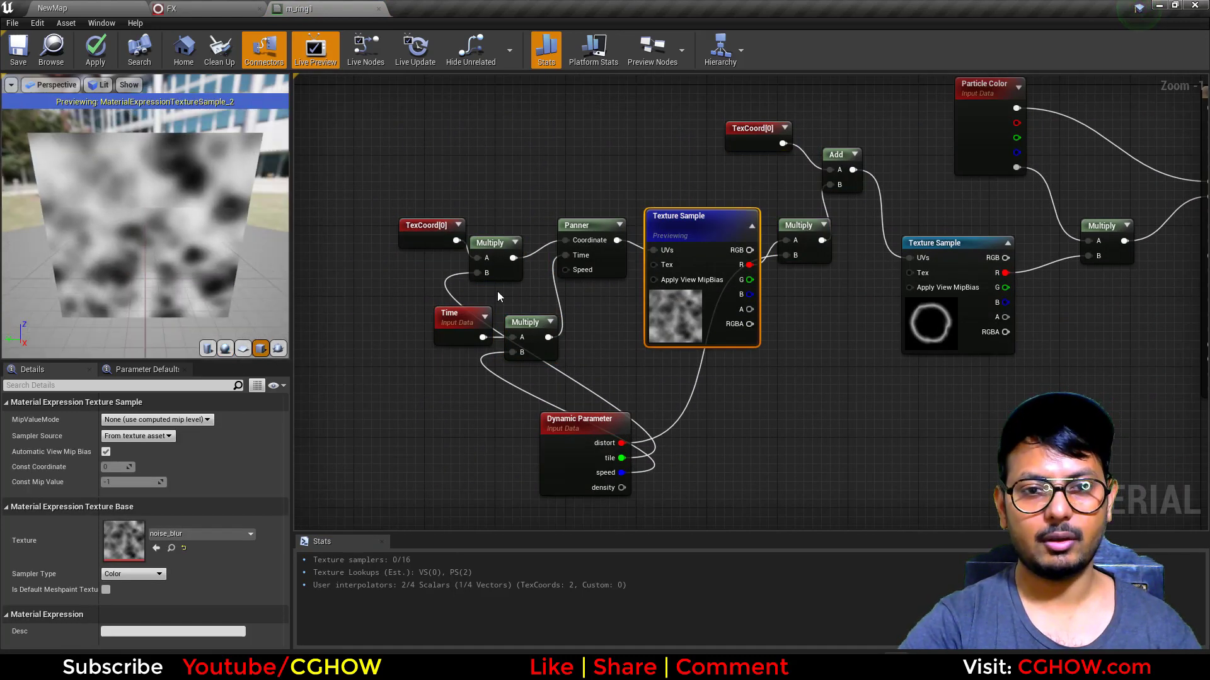
right_drag(520, 339, 403, 371)
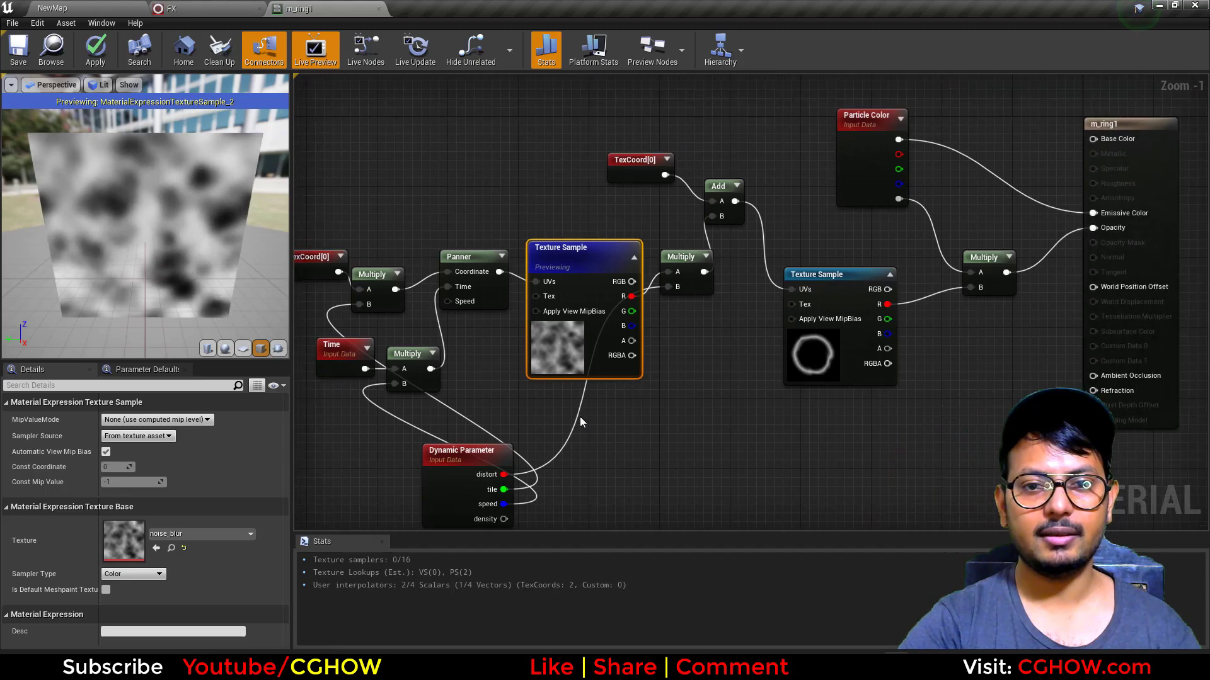
click(684, 258)
key(space)
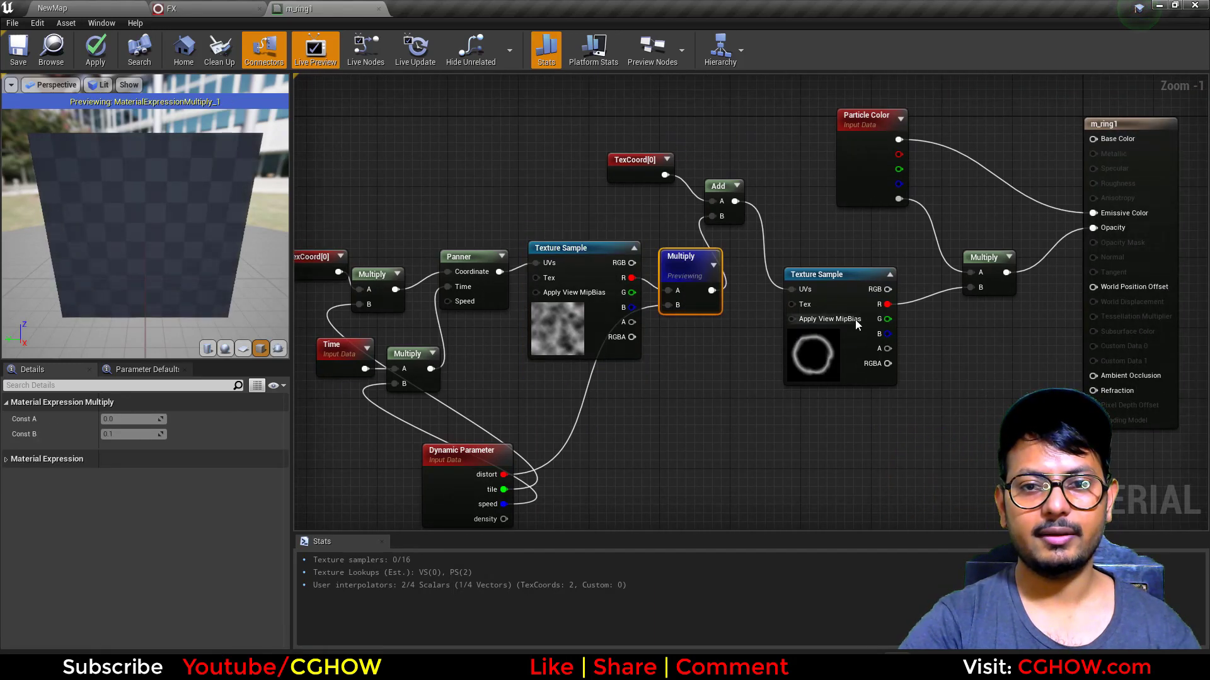
key(space)
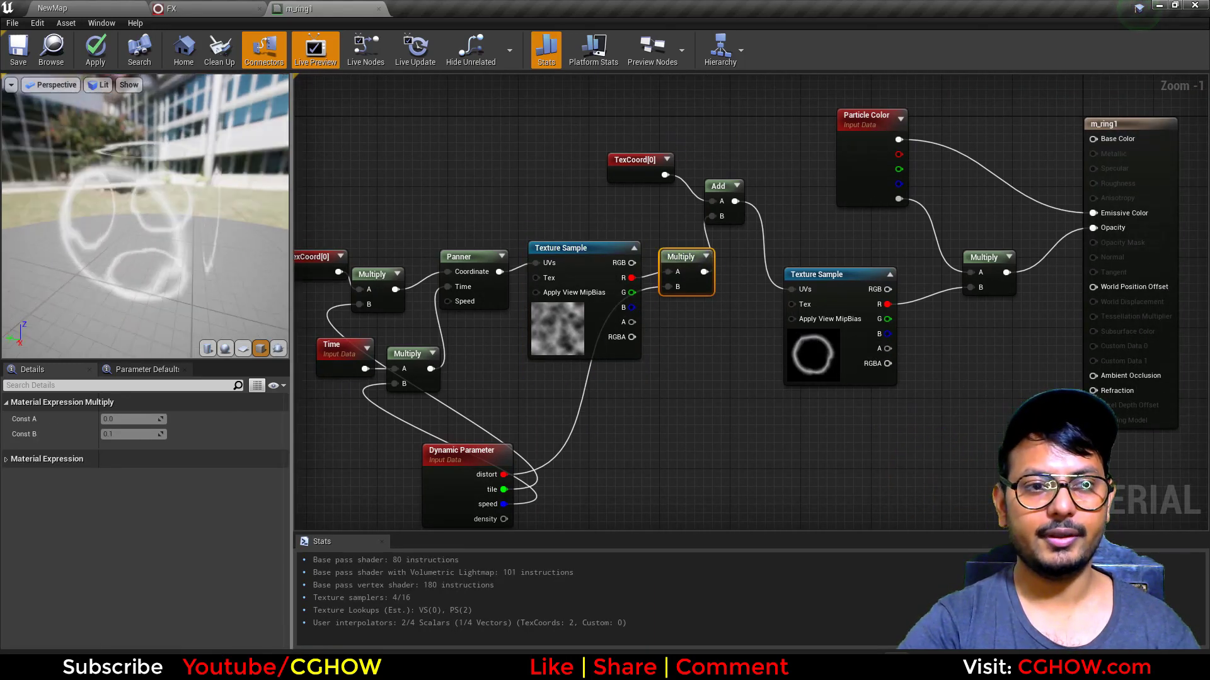
click(378, 9)
click(611, 376)
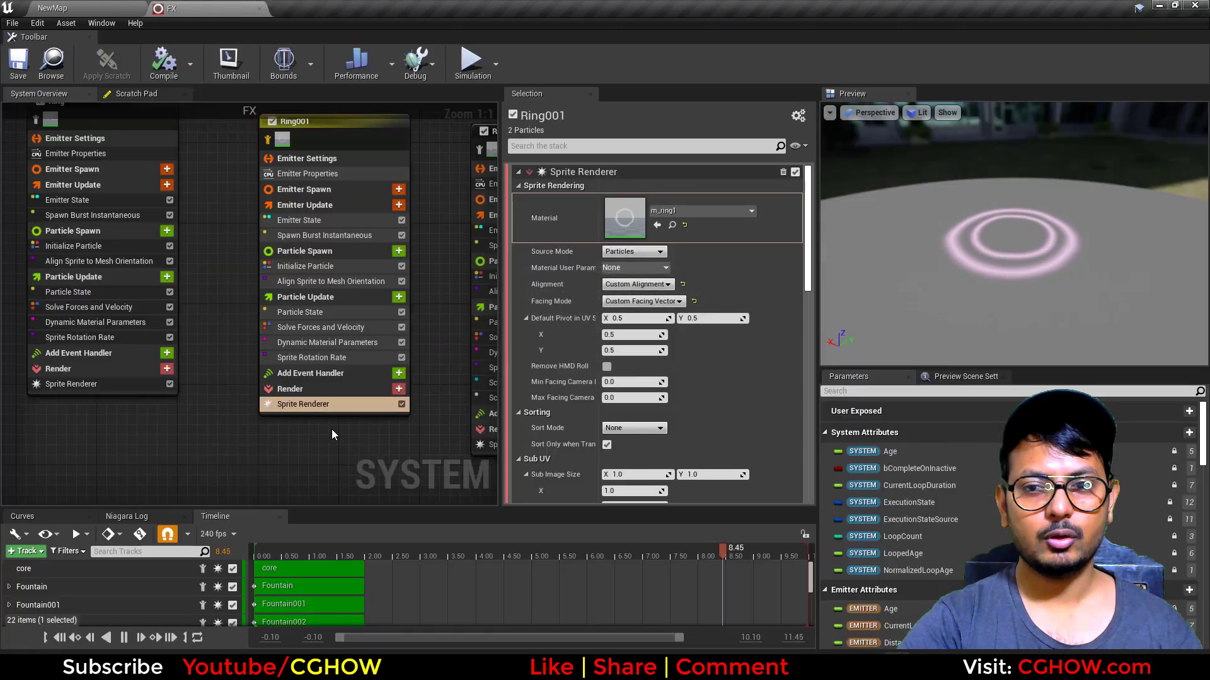
Review Ring001's Spawn Burst Instantaneous, Initialize Particle sprite size and Sprite Rotation Rate settings
click(358, 235)
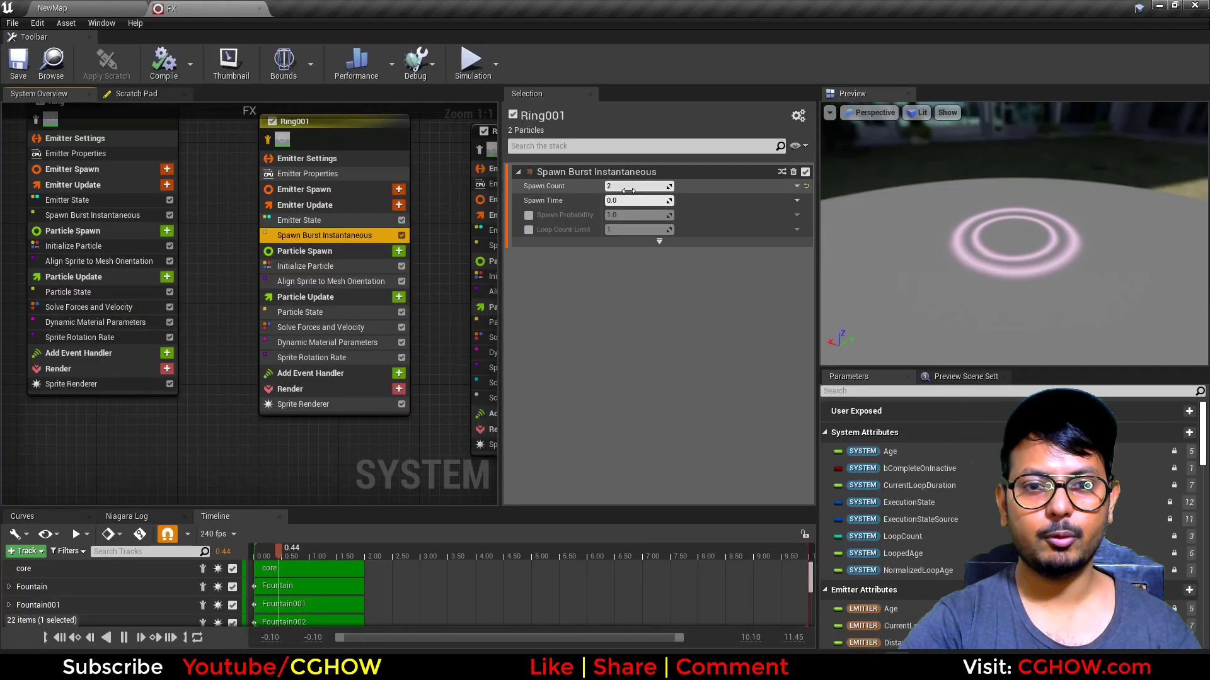
click(305, 266)
scroll(652, 449, down, 2)
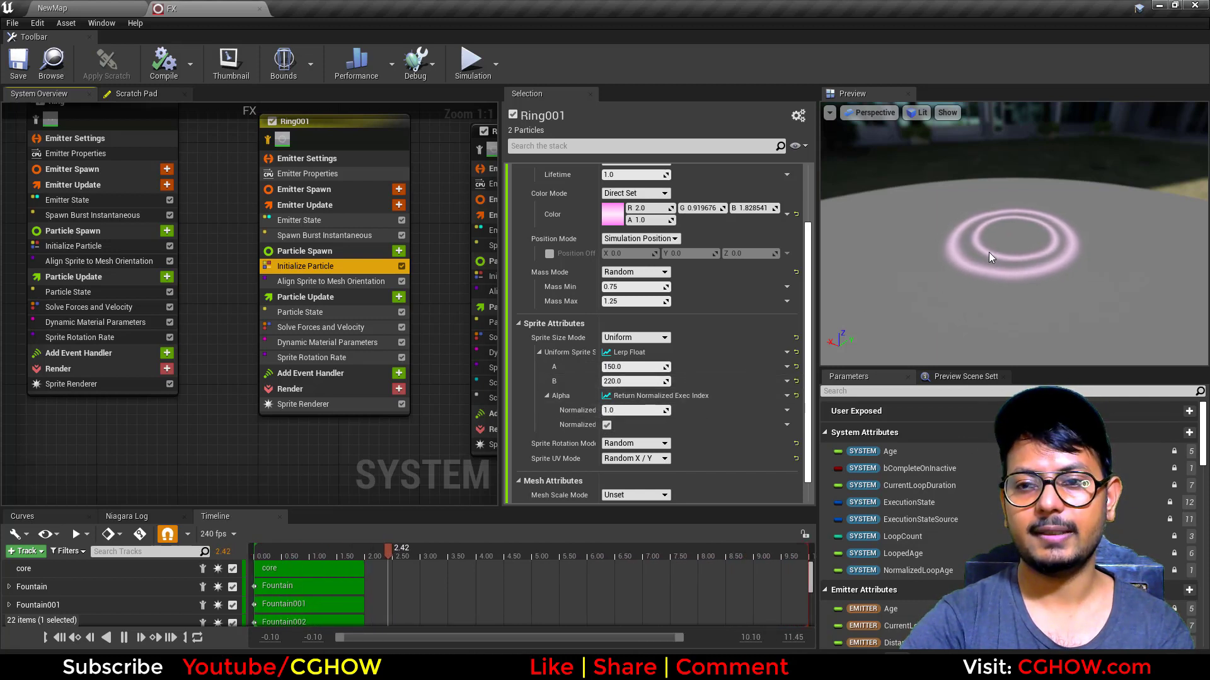
click(374, 356)
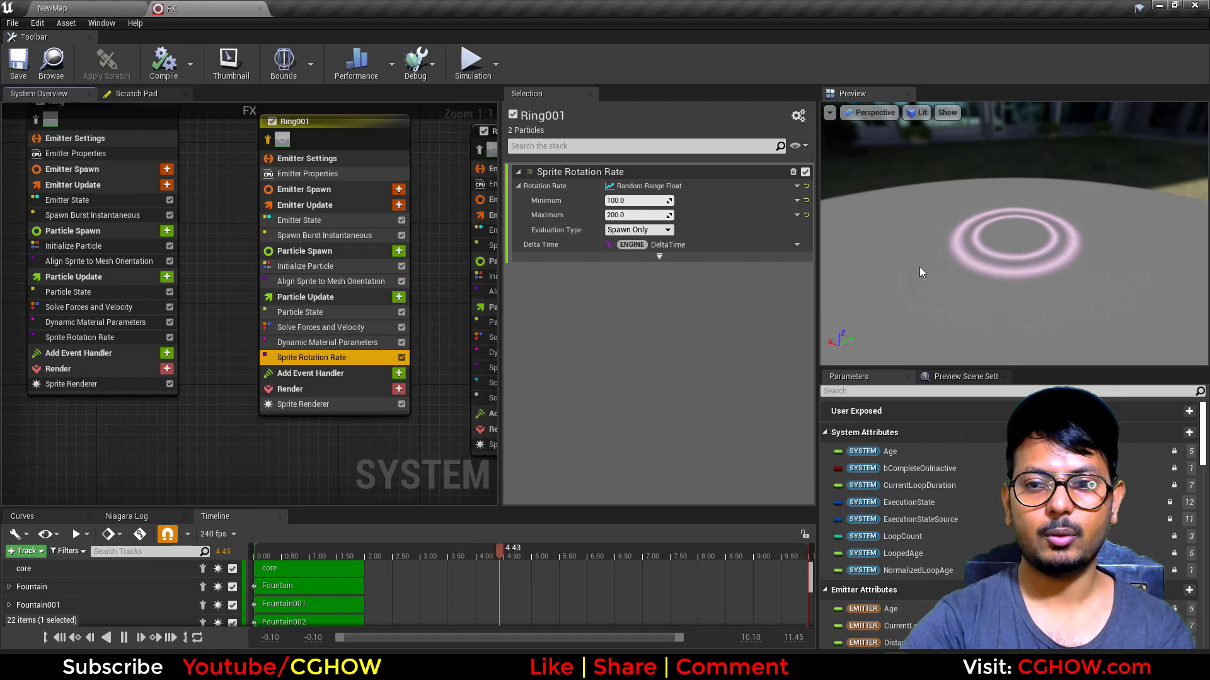
Test a different distort amount in Ring001's Dynamic Material Parameters, and set distort to 0.05
click(325, 344)
drag(624, 214, 655, 214)
click(638, 215)
text(.05)
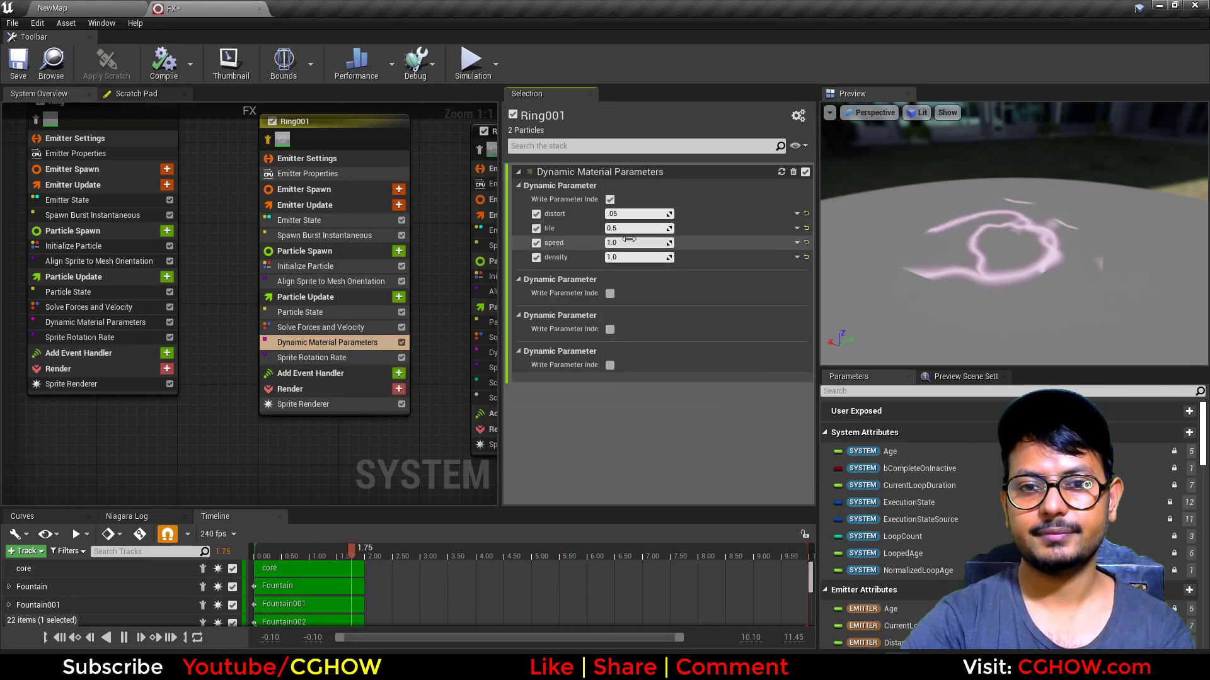
key(Return)
Review the Ring002 emitter's Scale Sprite Size curve and its Spawn Burst Instantaneous settings
right_drag(317, 447, 131, 466)
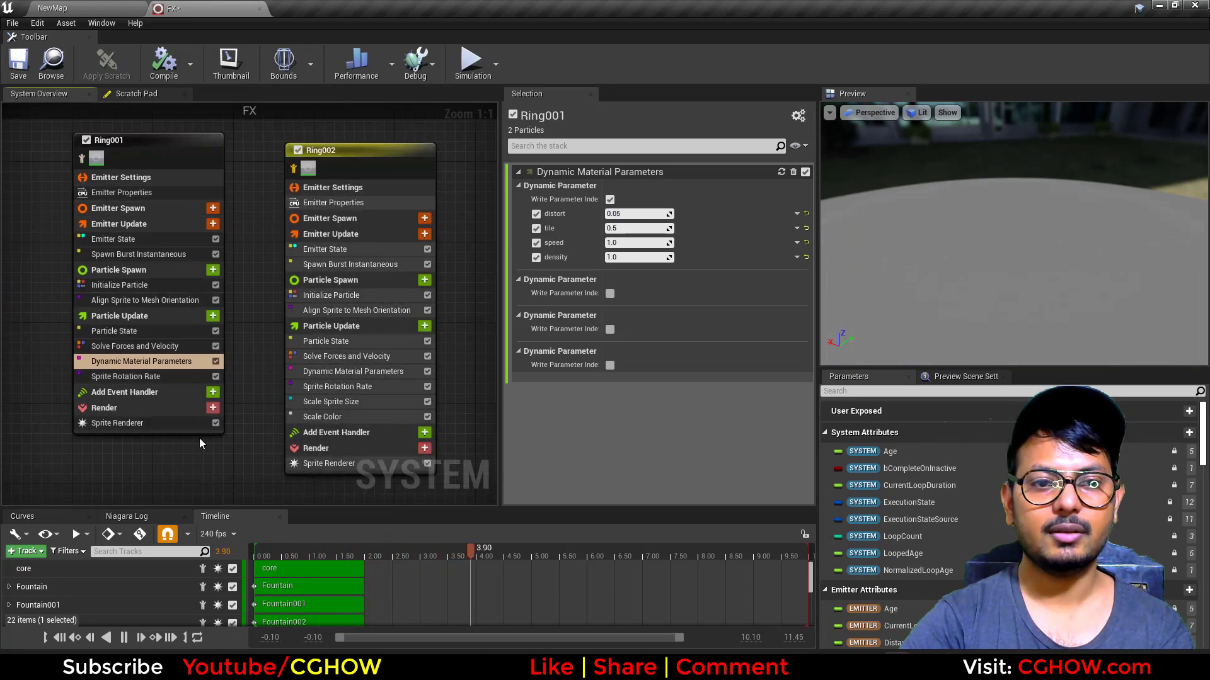
right_drag(199, 437, 169, 418)
click(302, 384)
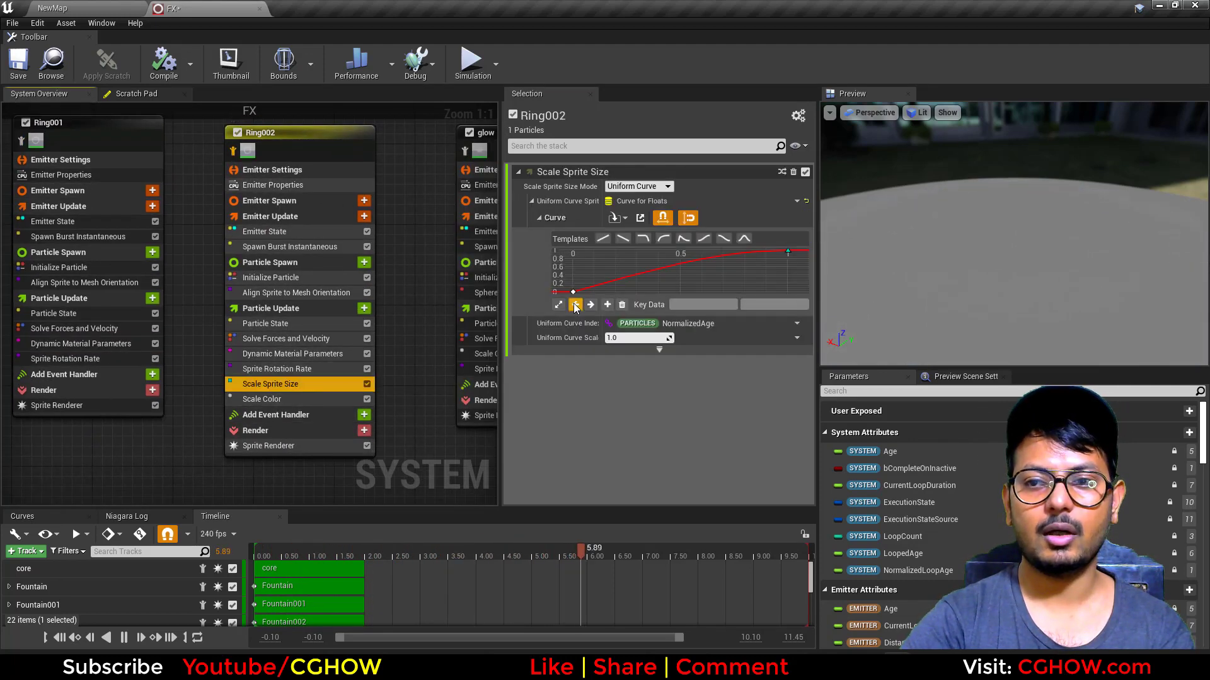
click(284, 246)
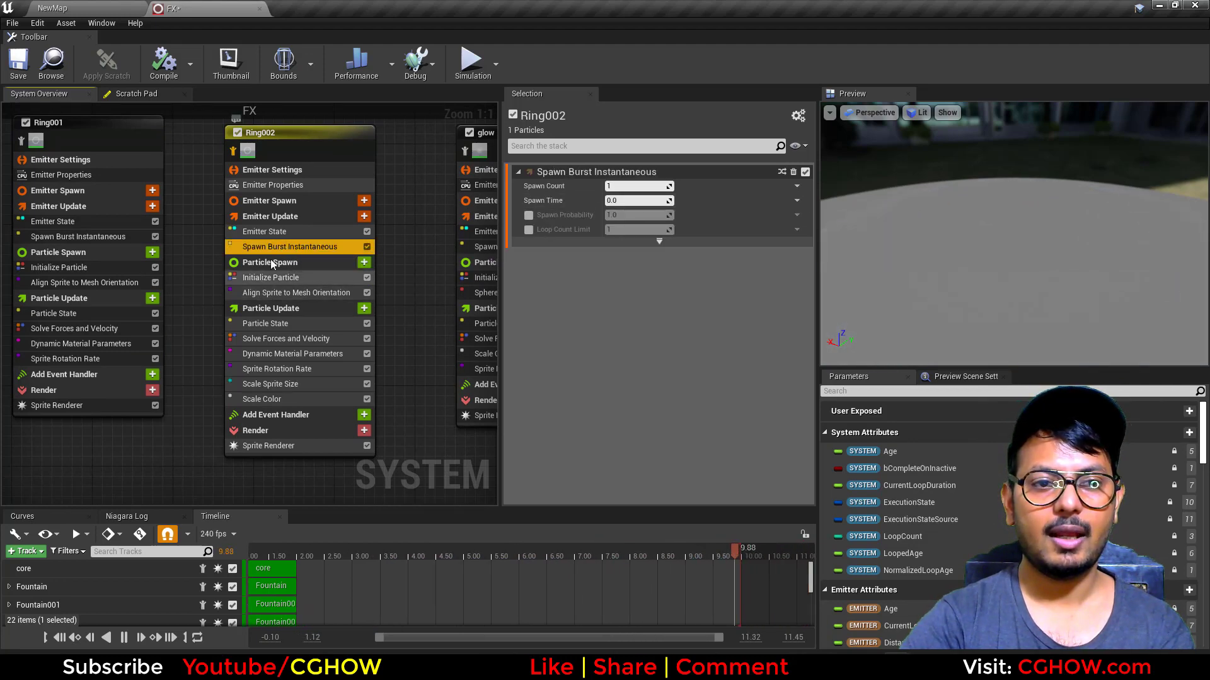
Review Ring002's Emitter State settings and its Scale Color alpha curve
click(293, 233)
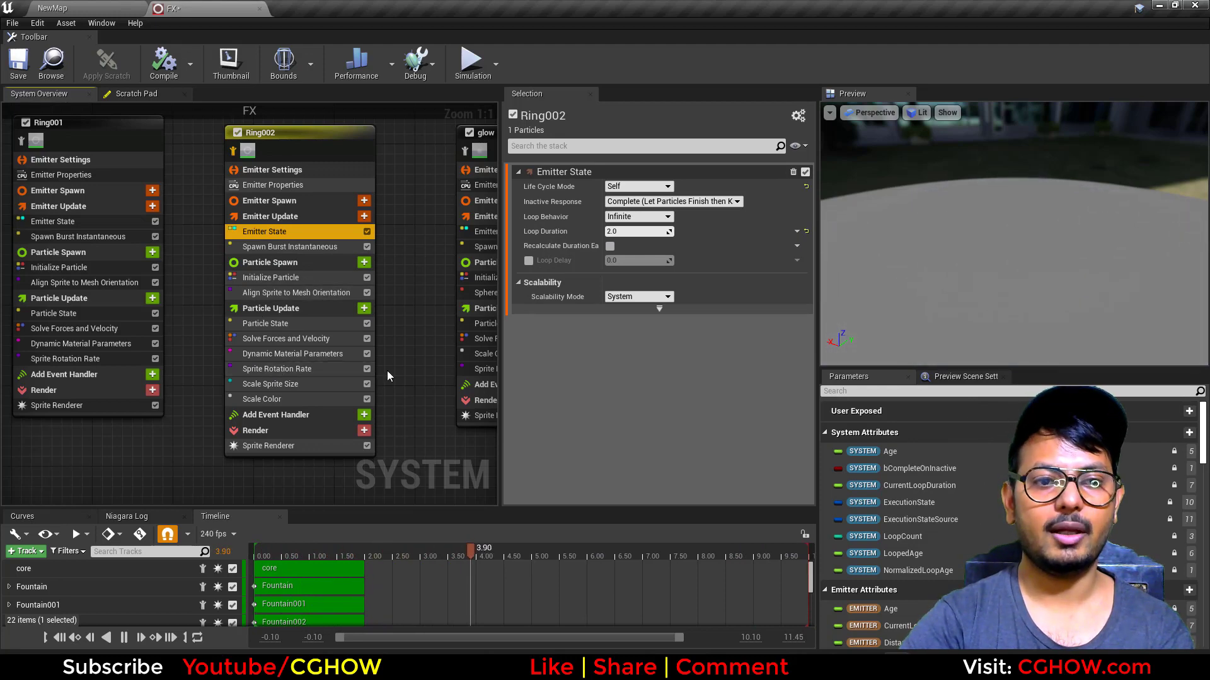
click(275, 402)
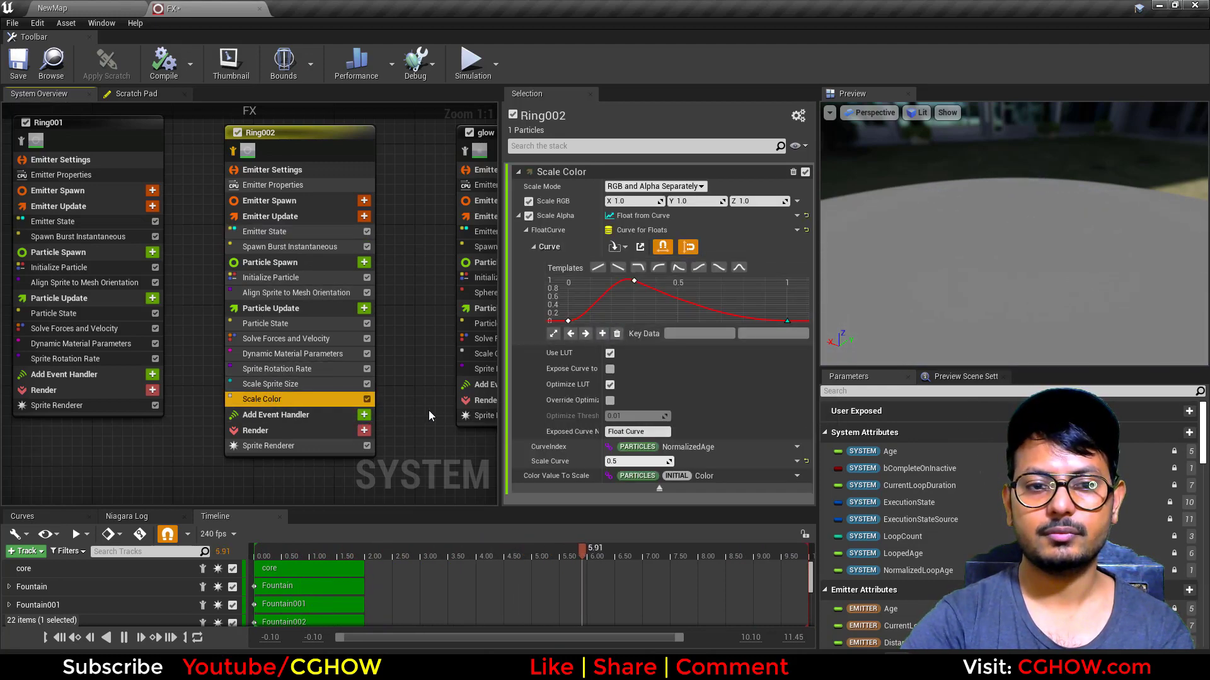
Isolate the glow emitter and review its Sprite Renderer material, alignment and facing mode
right_drag(413, 416, 223, 430)
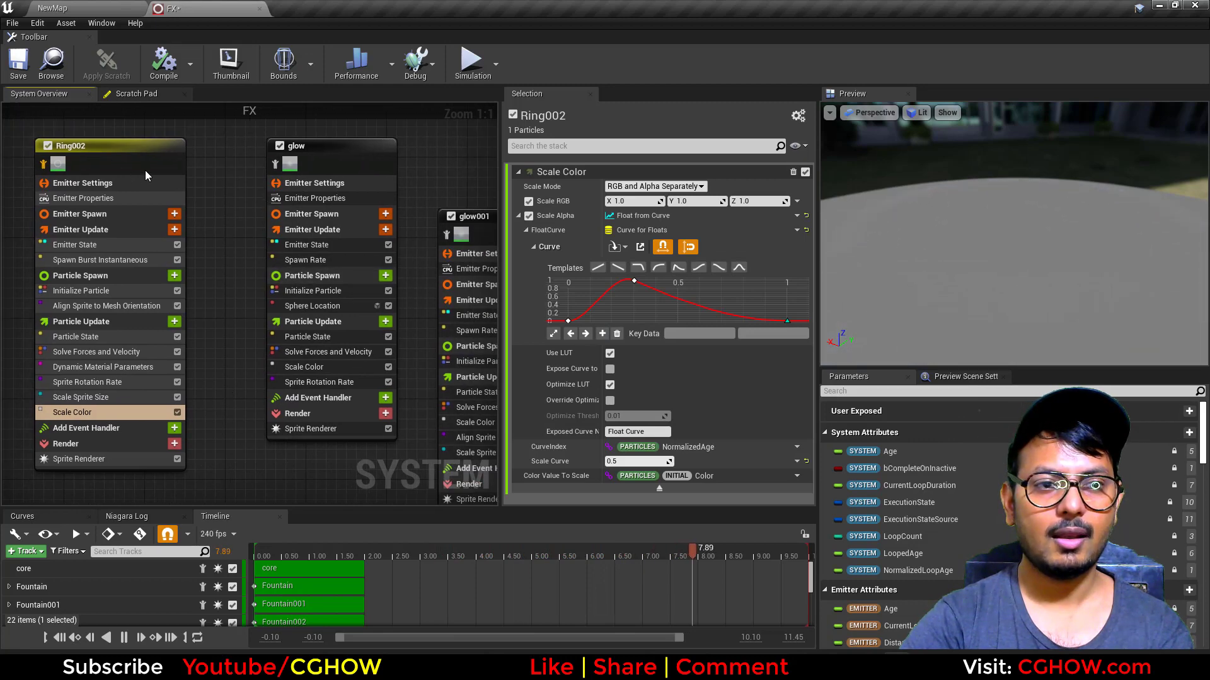
click(275, 164)
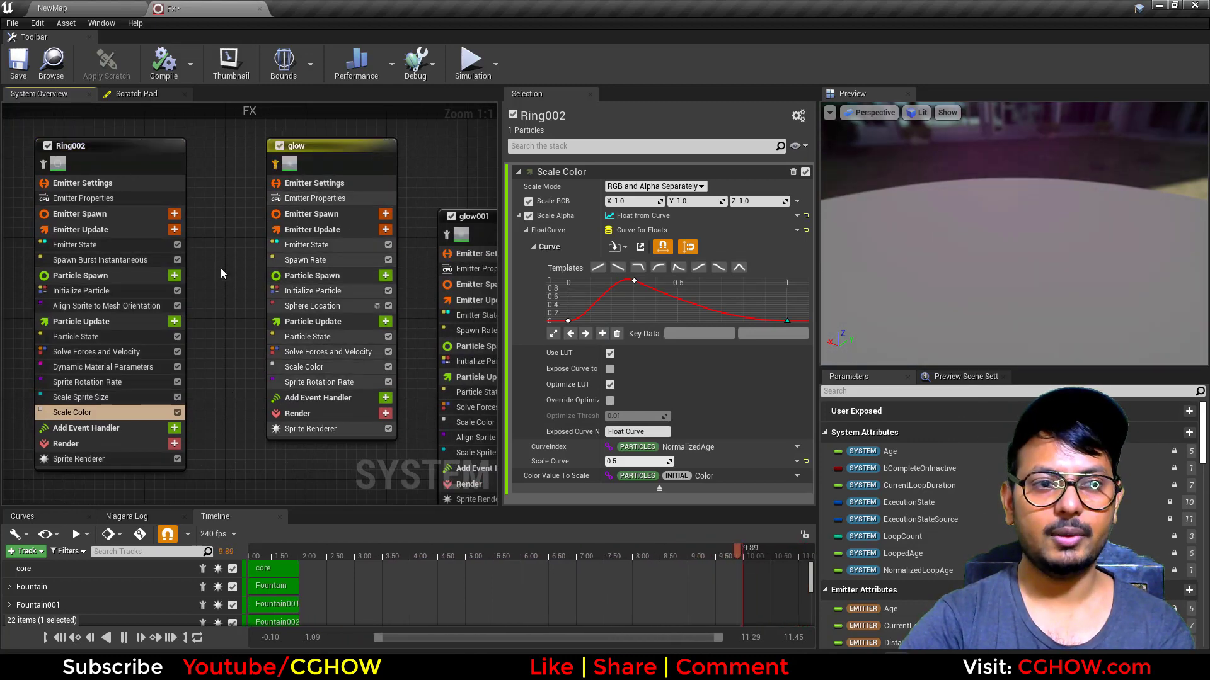
right_drag(250, 276, 180, 275)
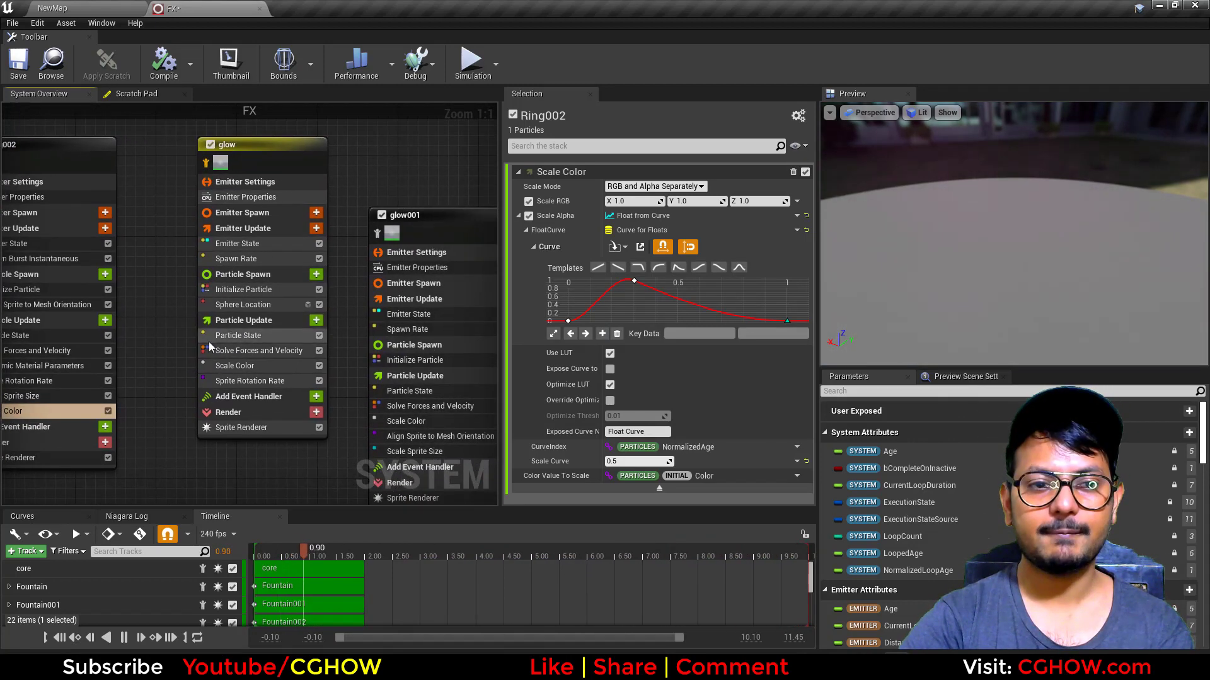
click(245, 428)
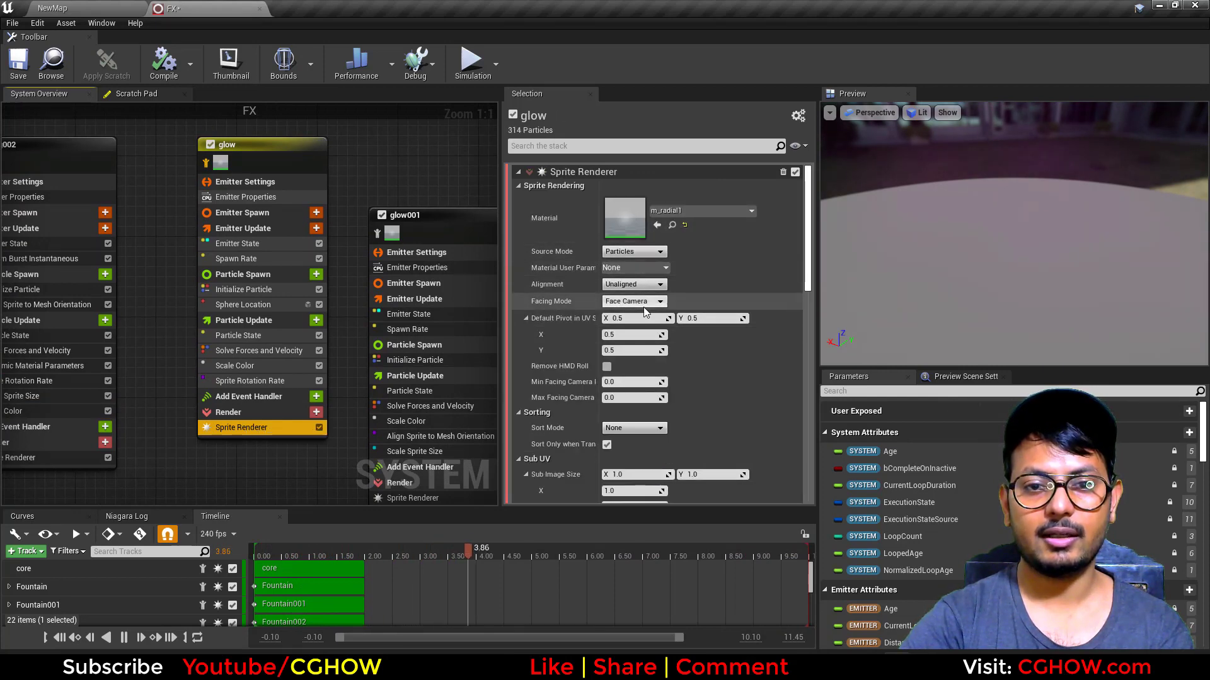
drag(970, 295, 966, 277)
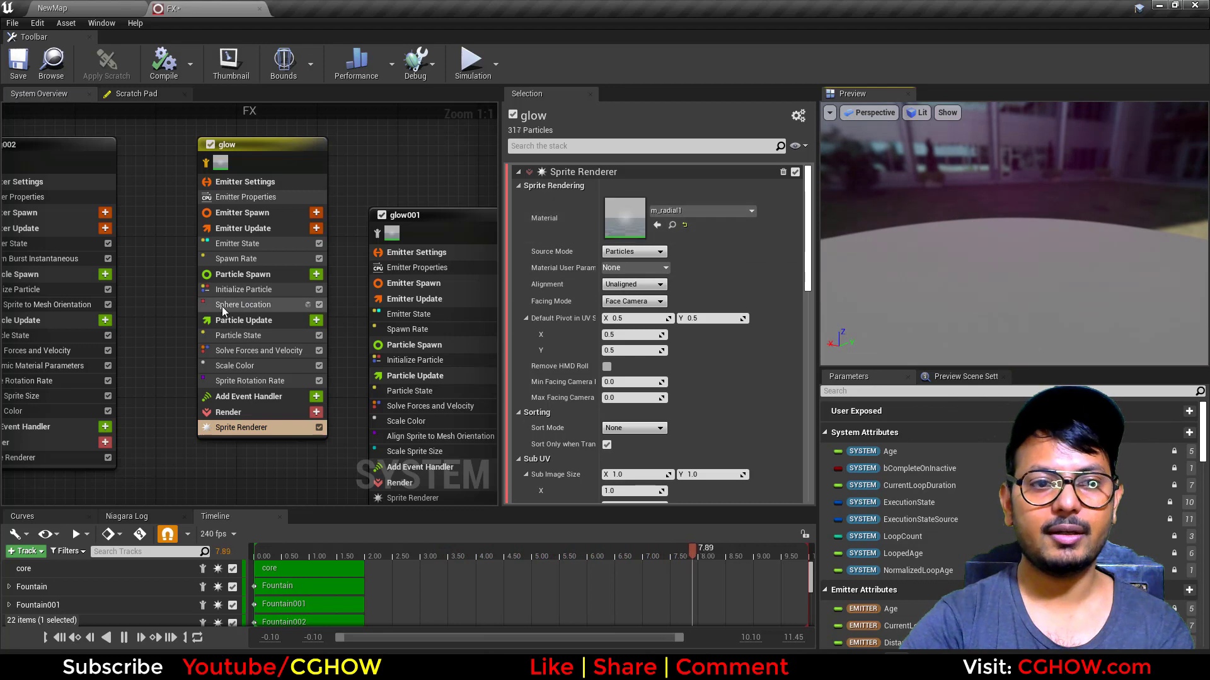
Set the color alpha to 10 in glow's Initialize Particle module and check the brighter glow in the preview
click(224, 290)
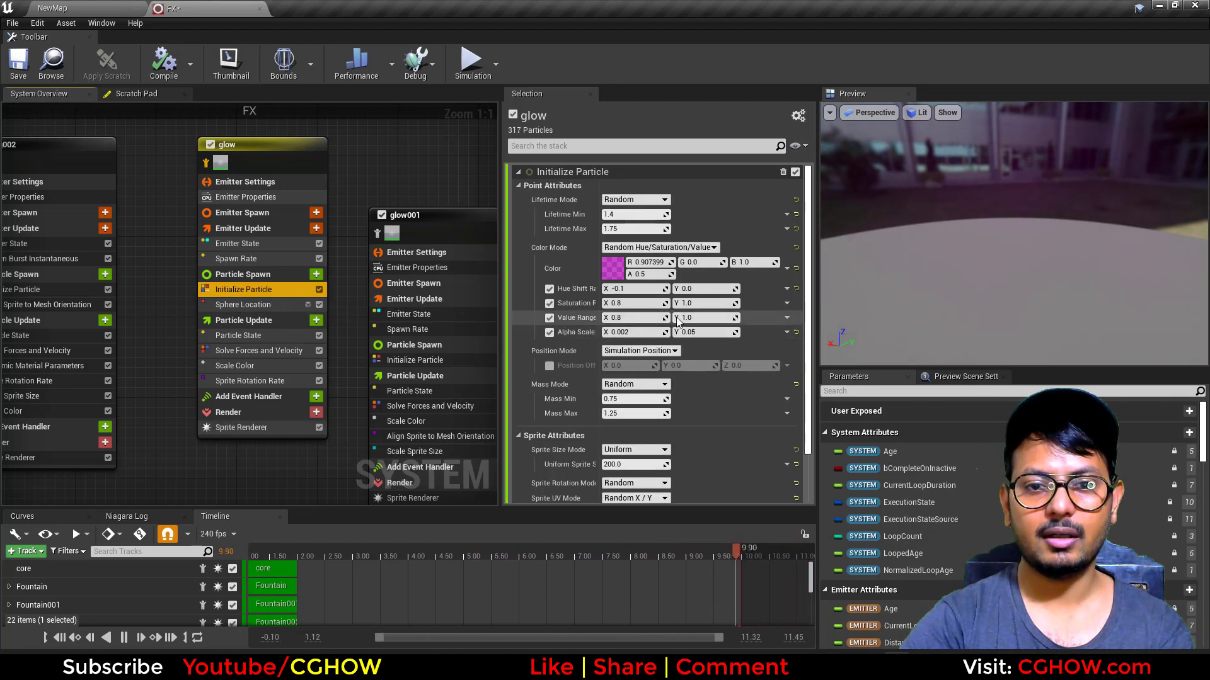
key(Return)
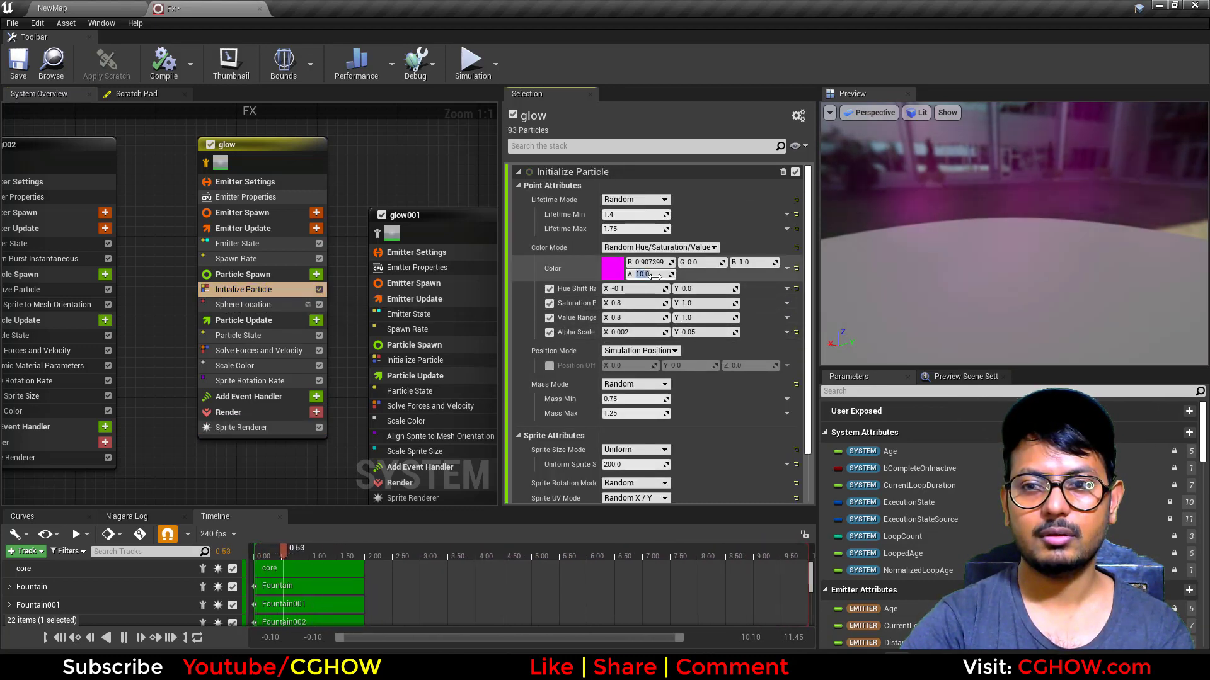
mouse_move(1049, 277)
mouse_down()
mouse_move(1031, 279)
mouse_move(1029, 309)
mouse_move(1033, 276)
mouse_up()
Examine glow's Sphere Location hemisphere from several angles in the preview, and review its Scale Color alpha curve
click(243, 305)
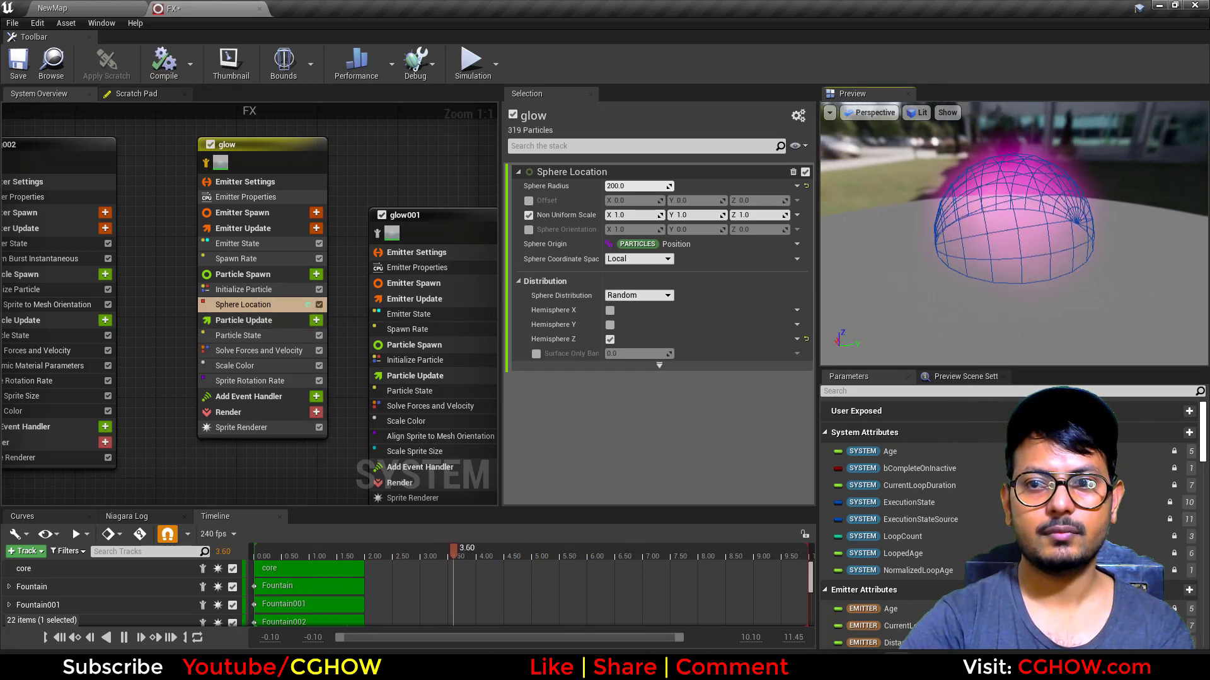
drag(913, 319, 1096, 318)
drag(921, 254, 943, 255)
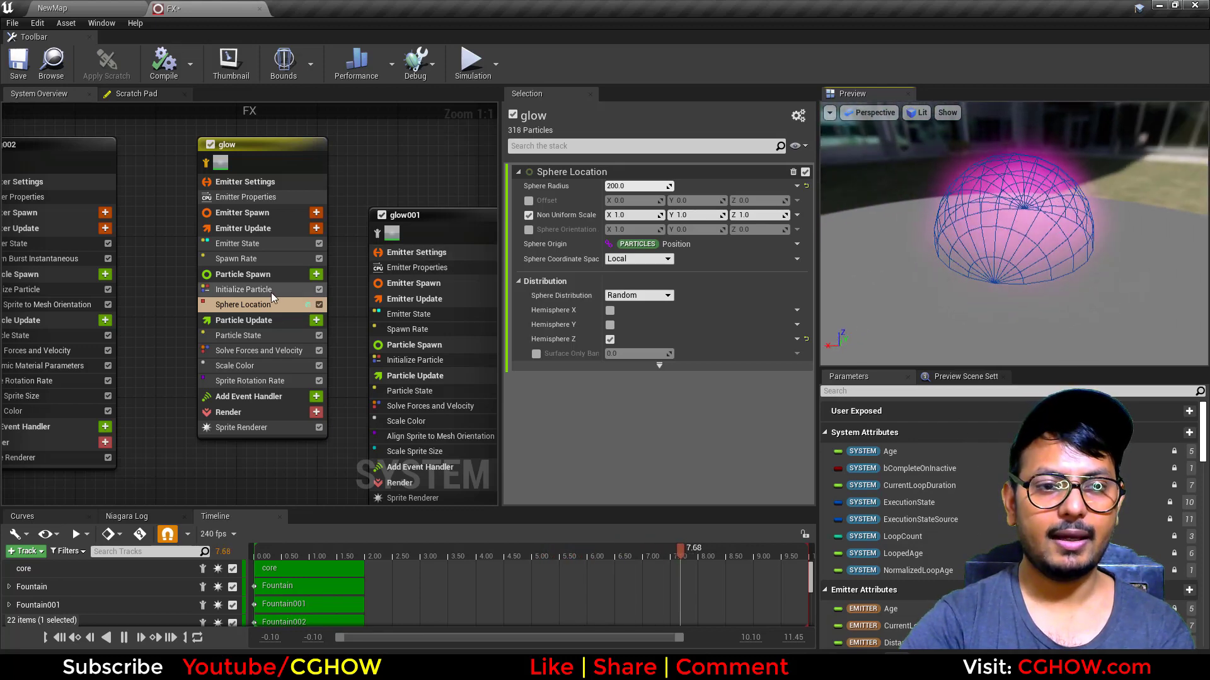
click(262, 367)
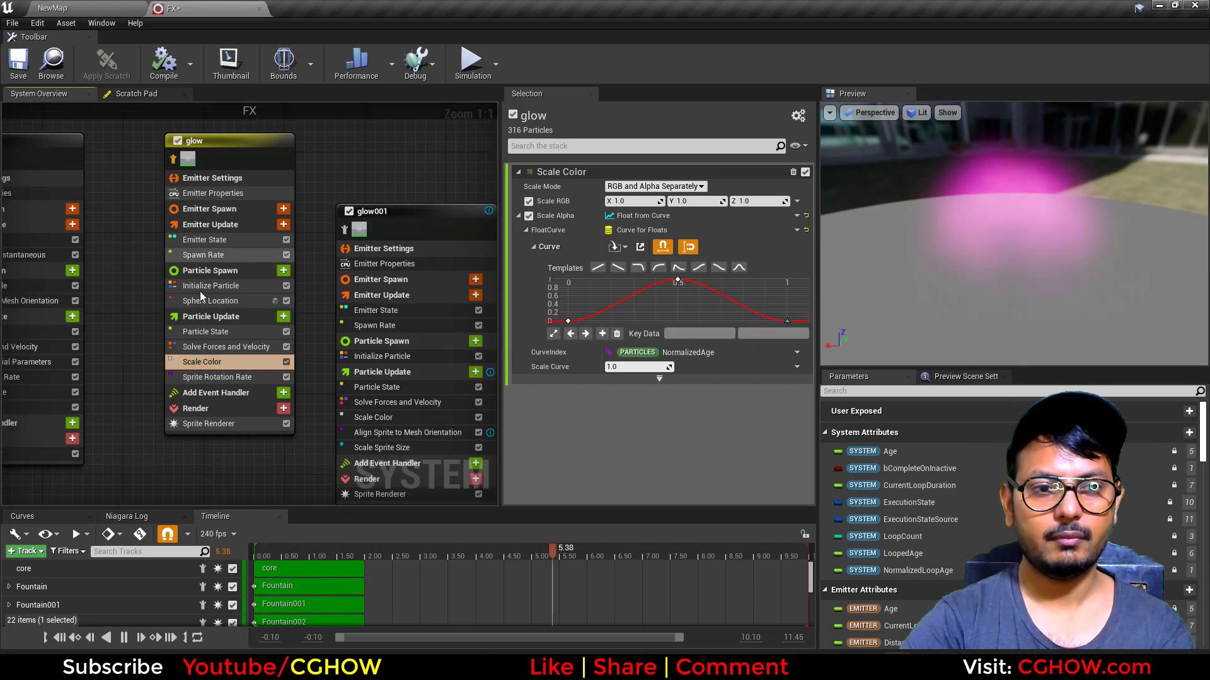
Set the color alpha back to 0.5 in glow's Initialize Particle module
click(203, 286)
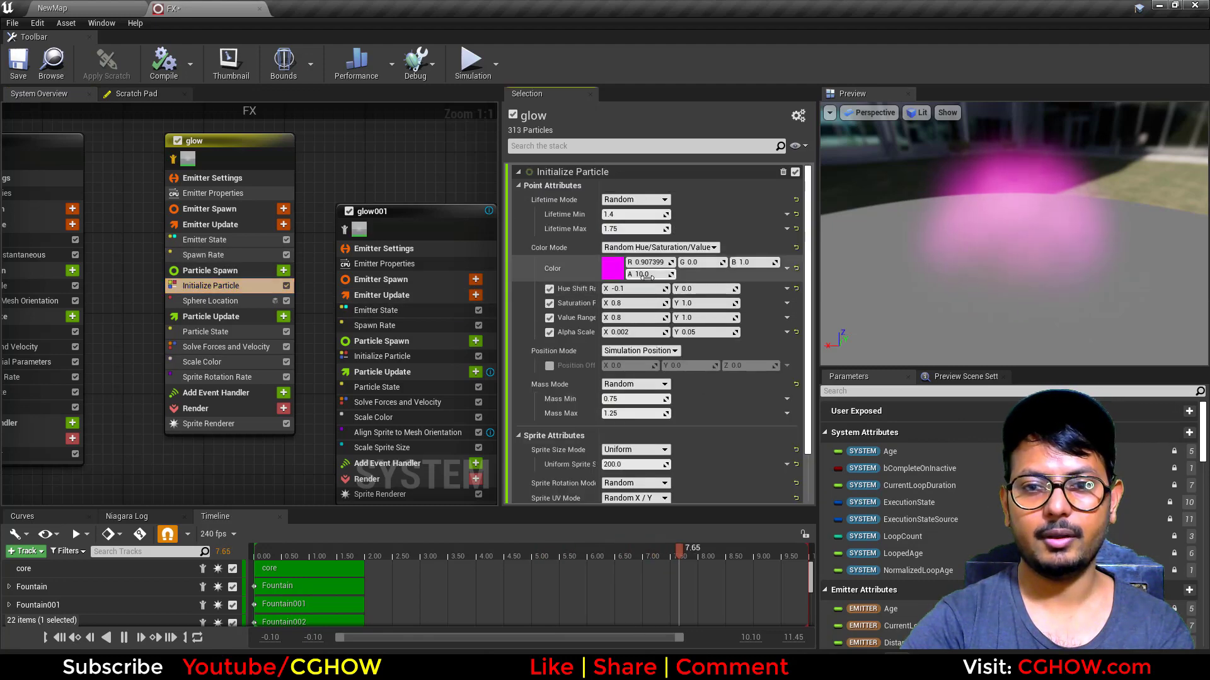
key(Return)
Isolate the glow001 emitter and review its Sprite Renderer and Align Sprite to Mesh Orientation settings
right_drag(405, 156, 329, 141)
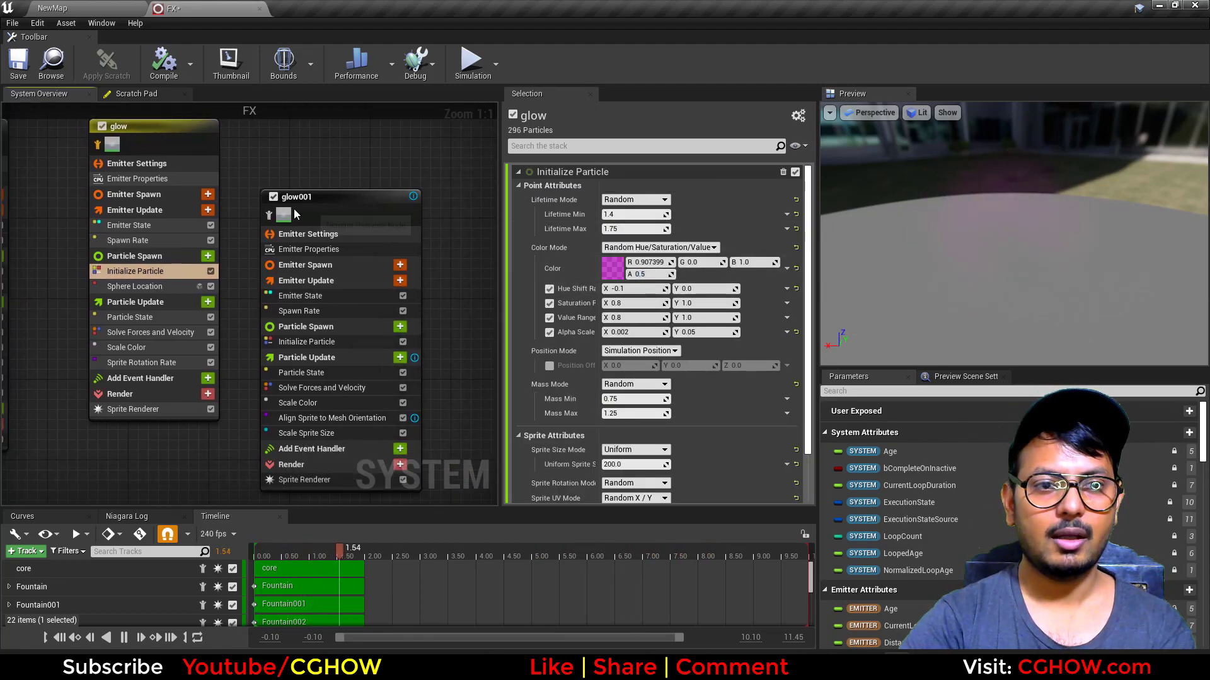
click(269, 216)
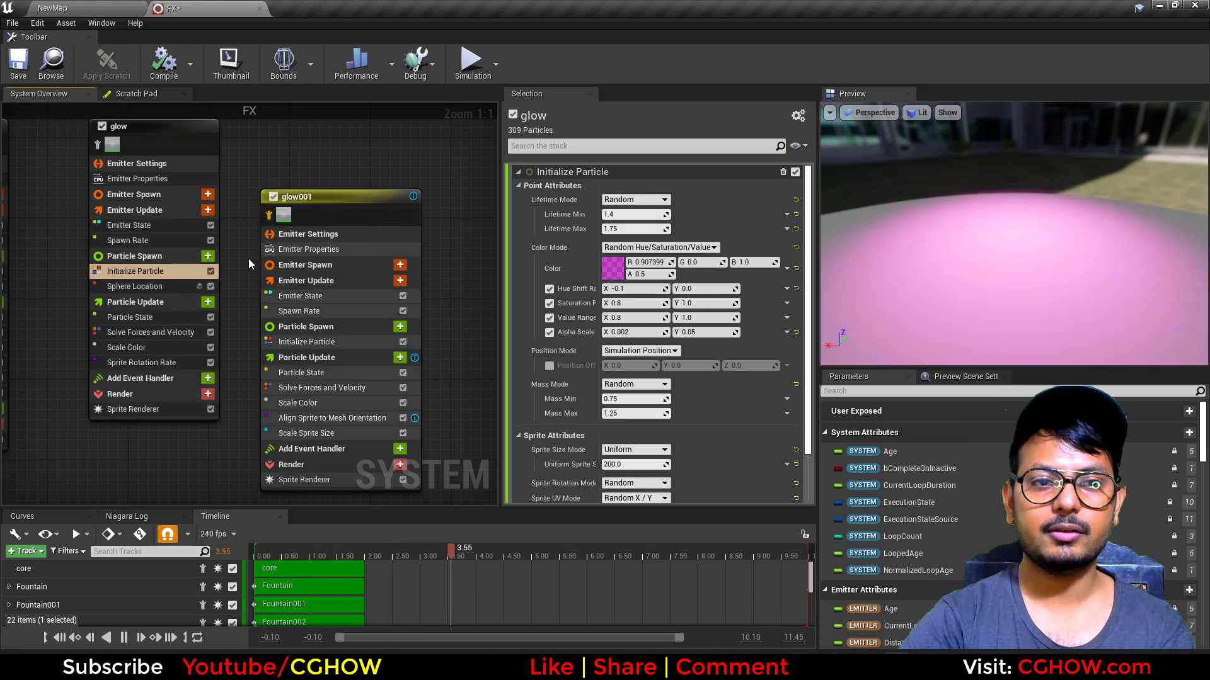
right_drag(248, 257, 273, 221)
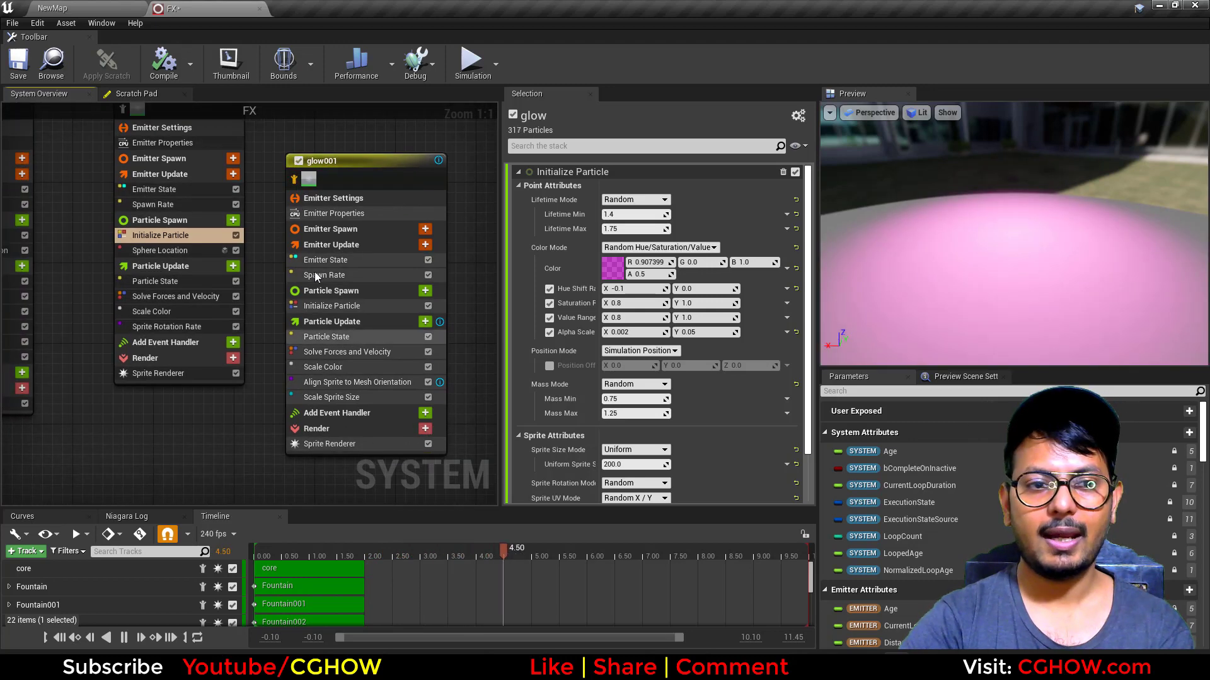
click(357, 447)
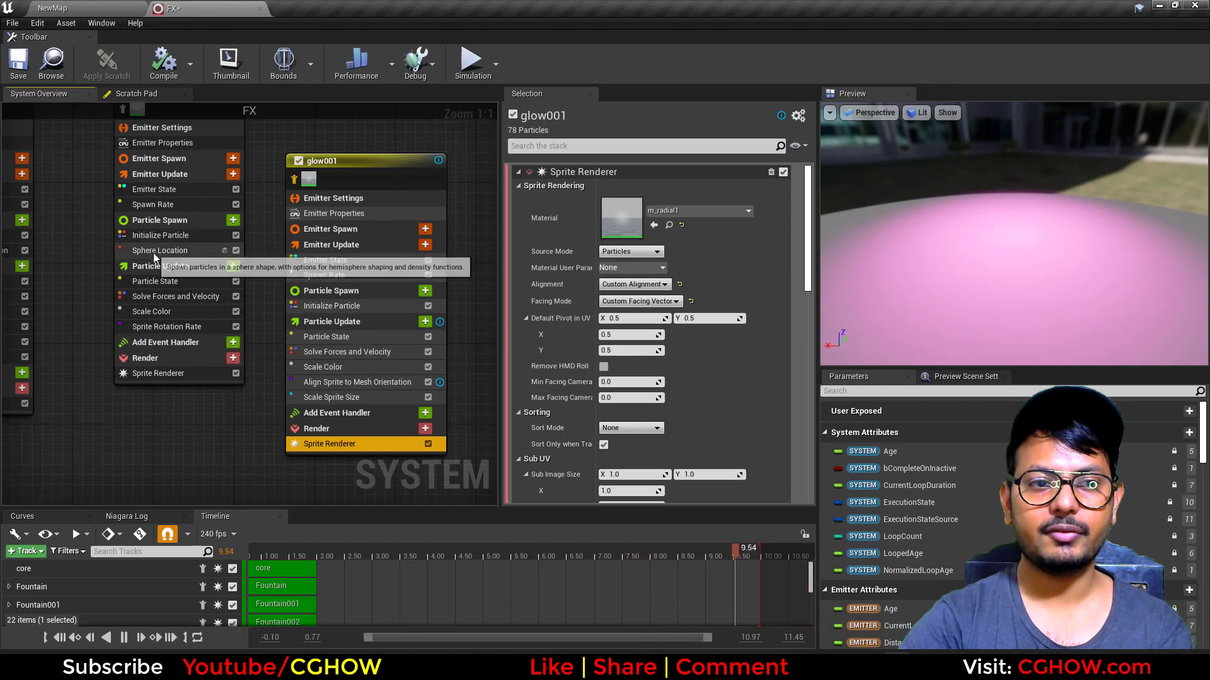
click(340, 382)
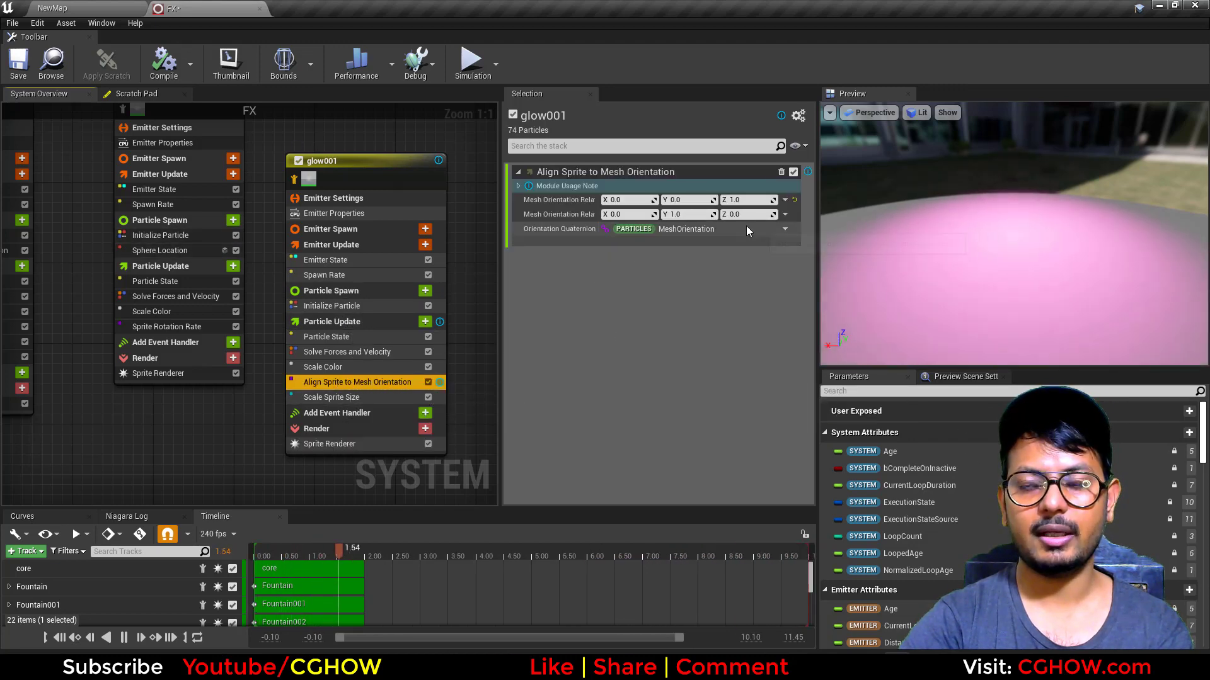
View glow001 around the character in NewMap, and isolate glow in the FX system to view it there too
click(79, 10)
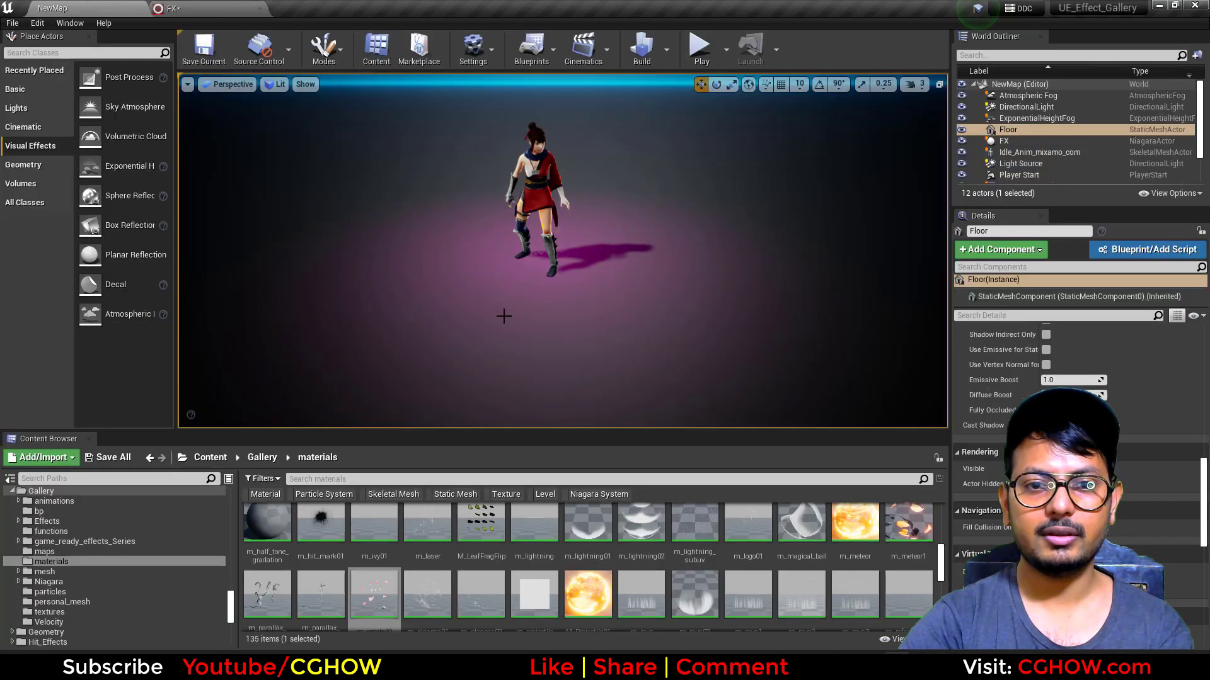
click(239, 8)
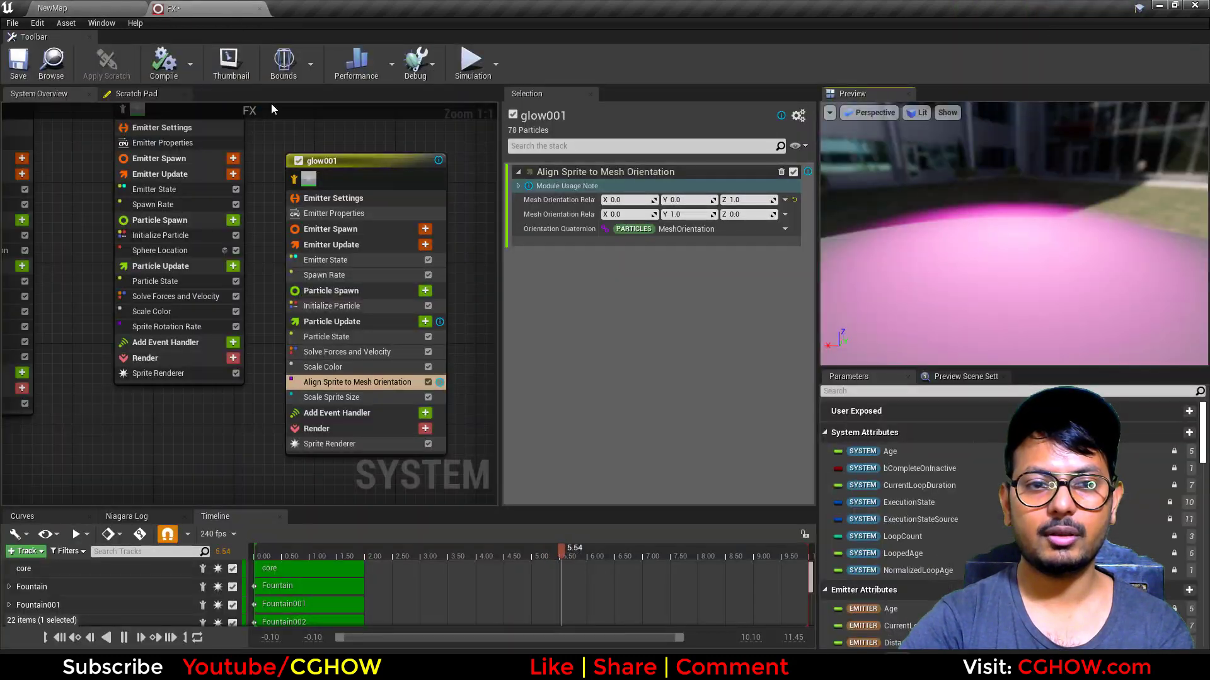
click(140, 6)
click(171, 8)
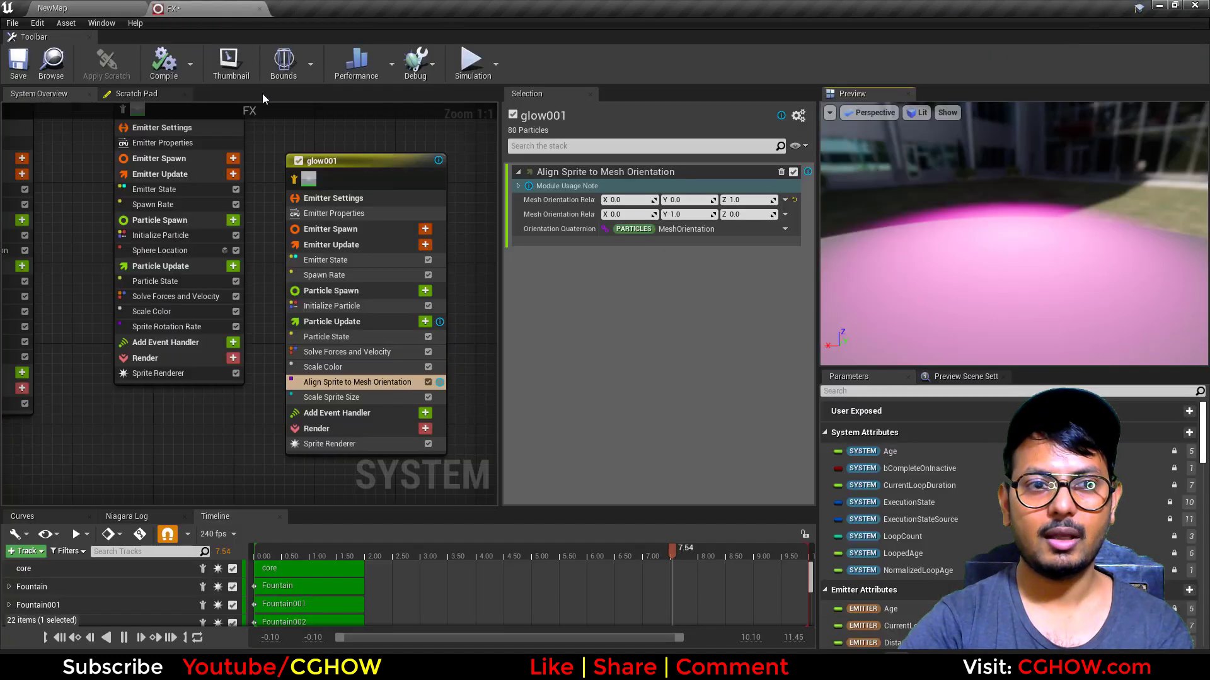
click(140, 7)
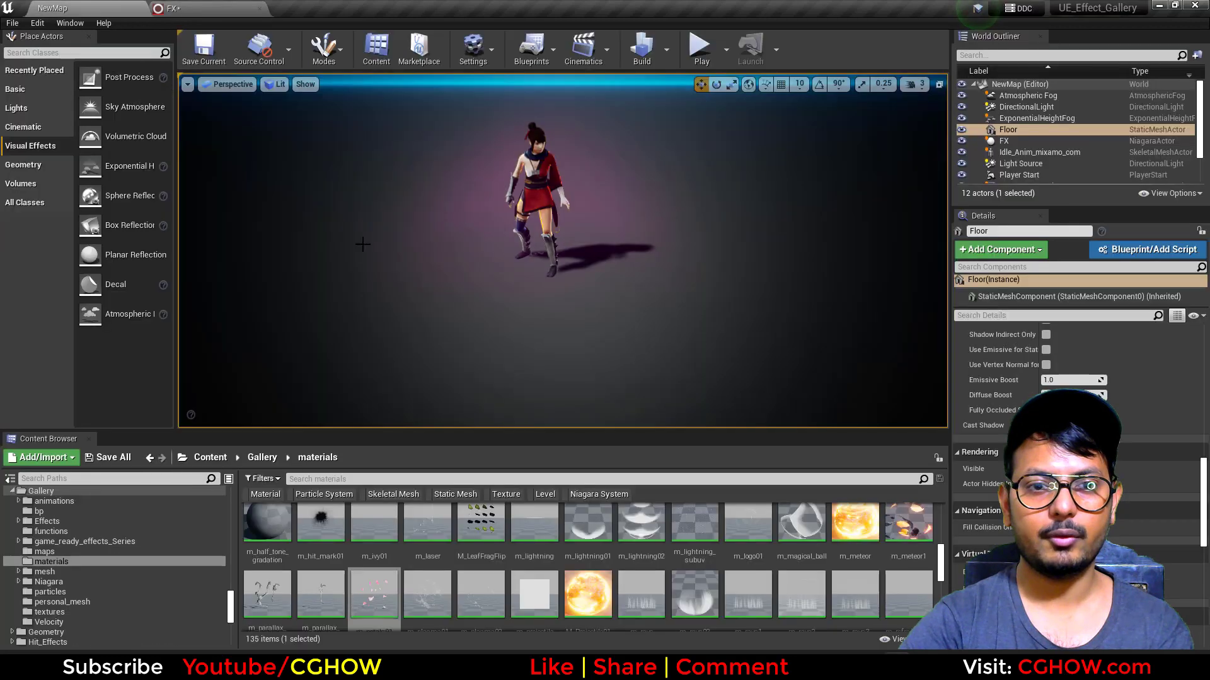
Isolate Ring002 and Ring001 one after the other in the FX system and view each in NewMap
click(235, 9)
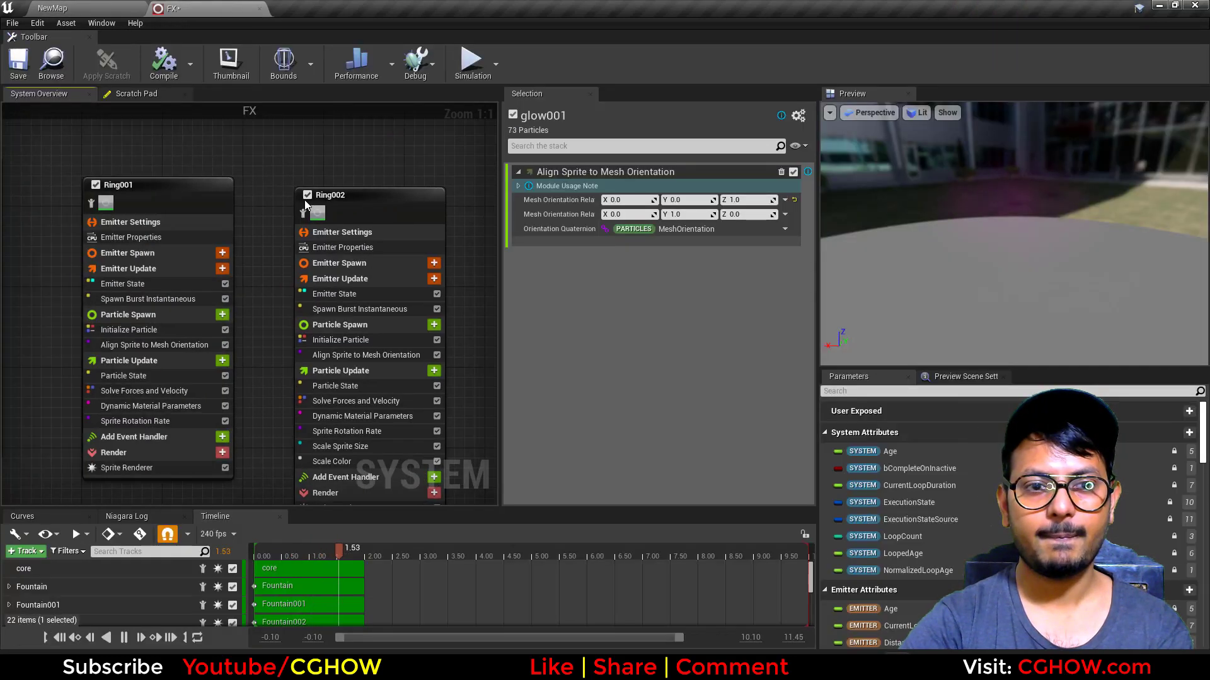
click(129, 8)
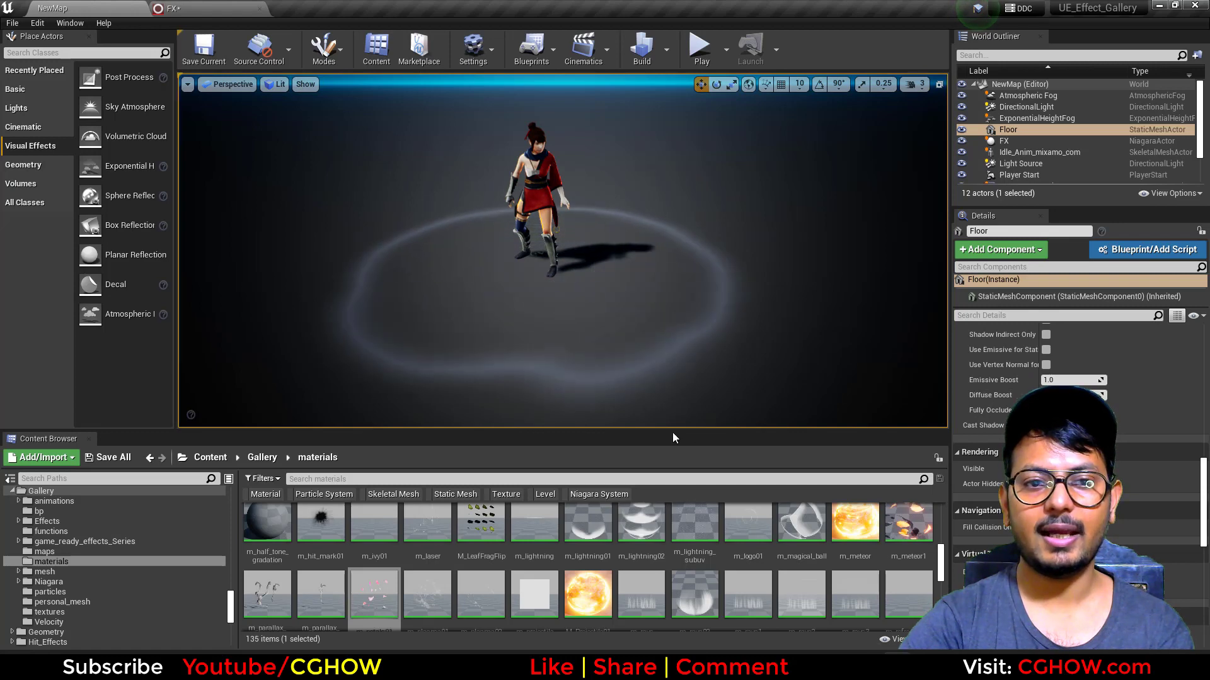
click(196, 8)
scroll(280, 183, down, 1)
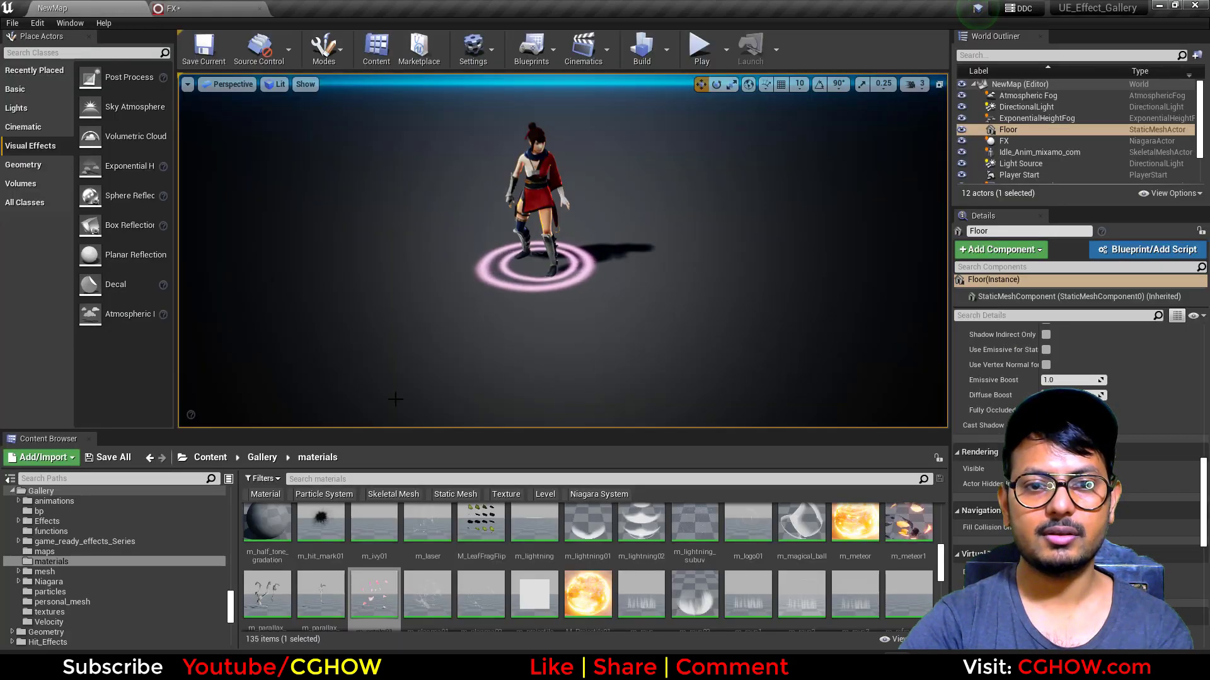
Isolate the Ring and core emitters one after the other and view each under the character in NewMap
click(180, 8)
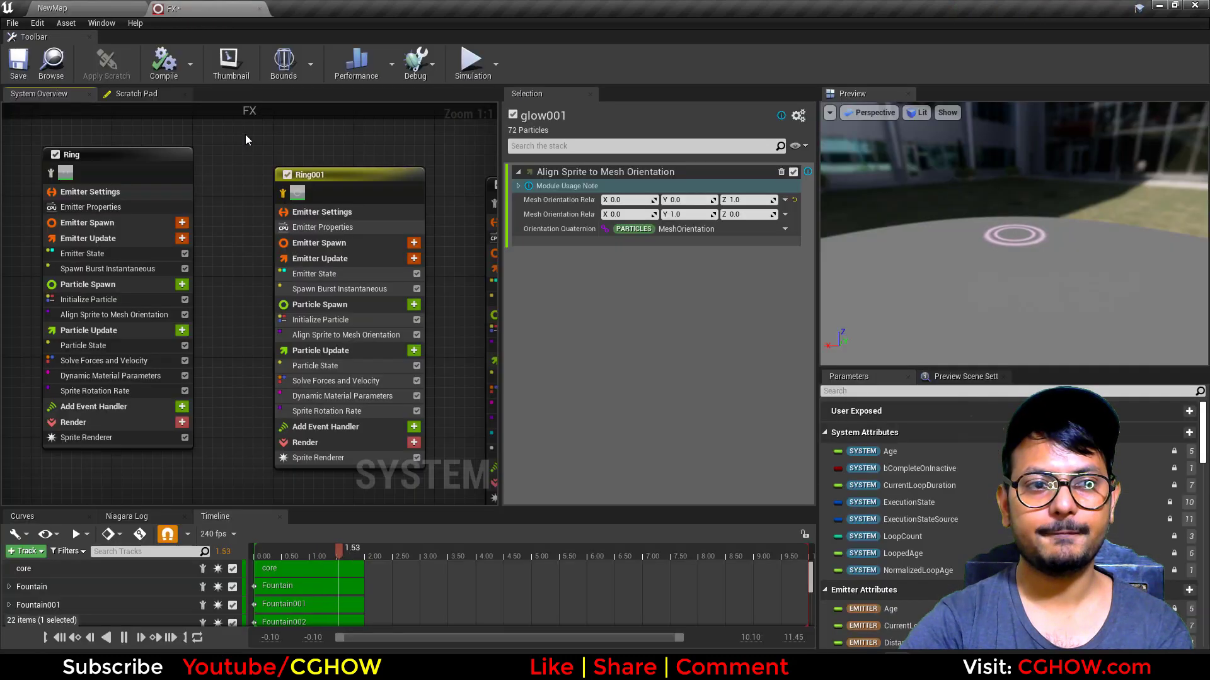
right_drag(247, 170, 461, 205)
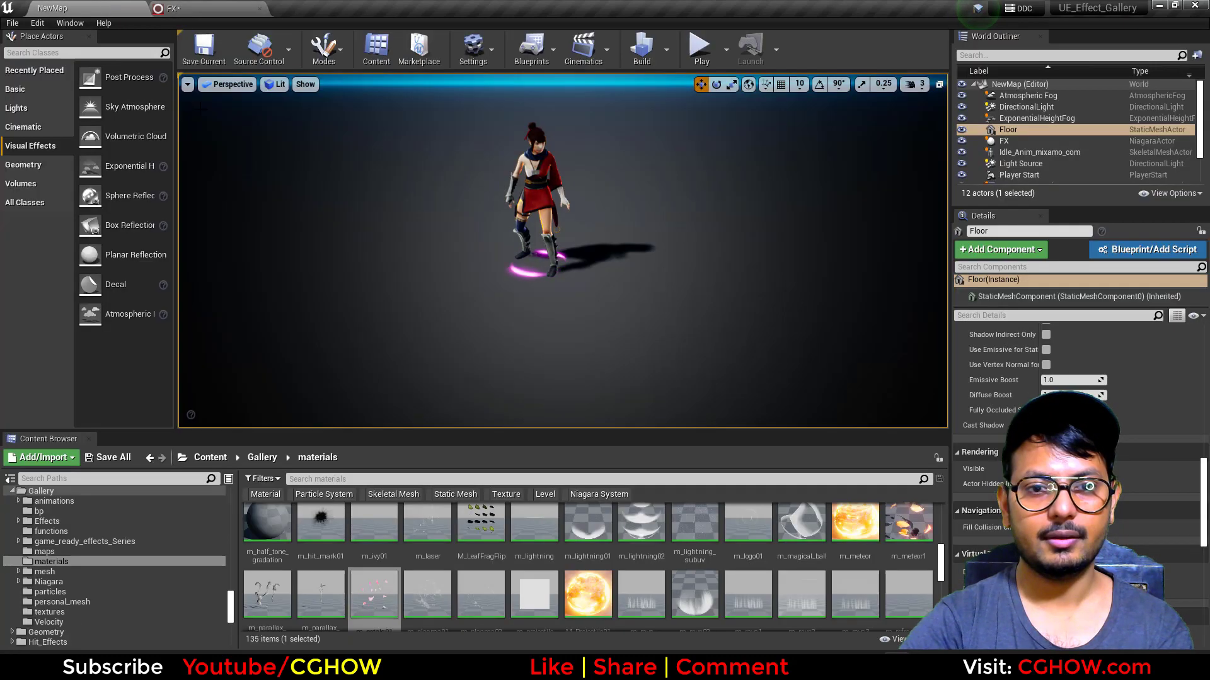
click(260, 6)
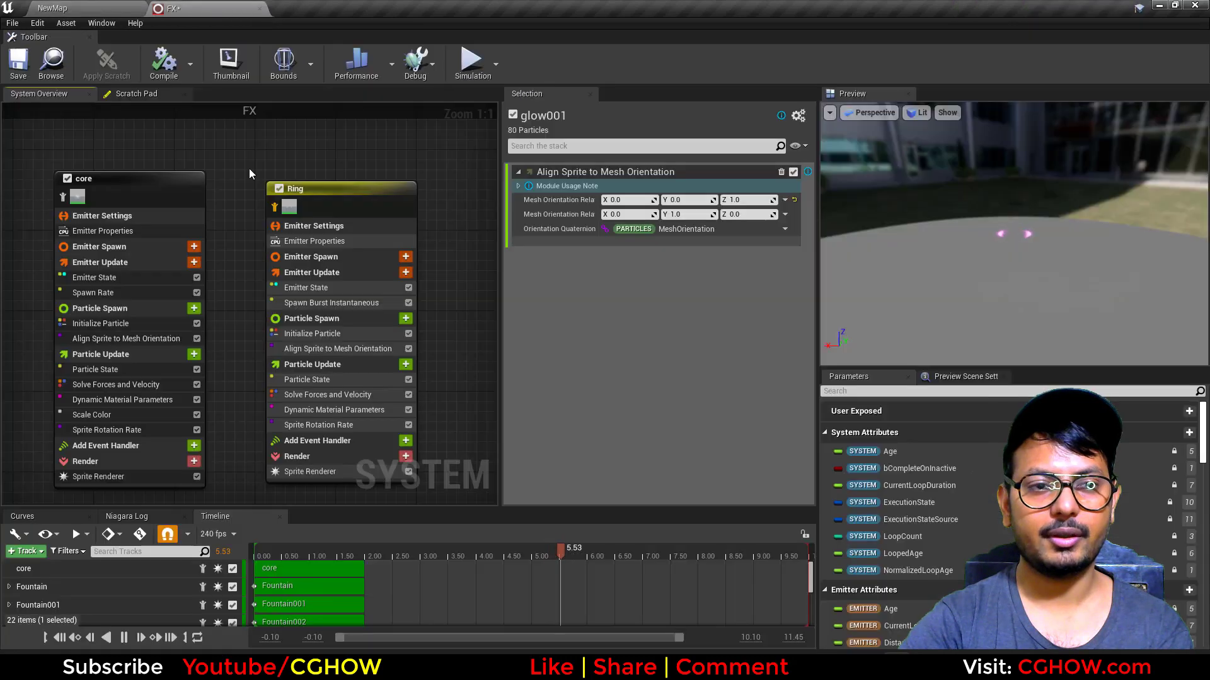
right_drag(248, 169, 354, 198)
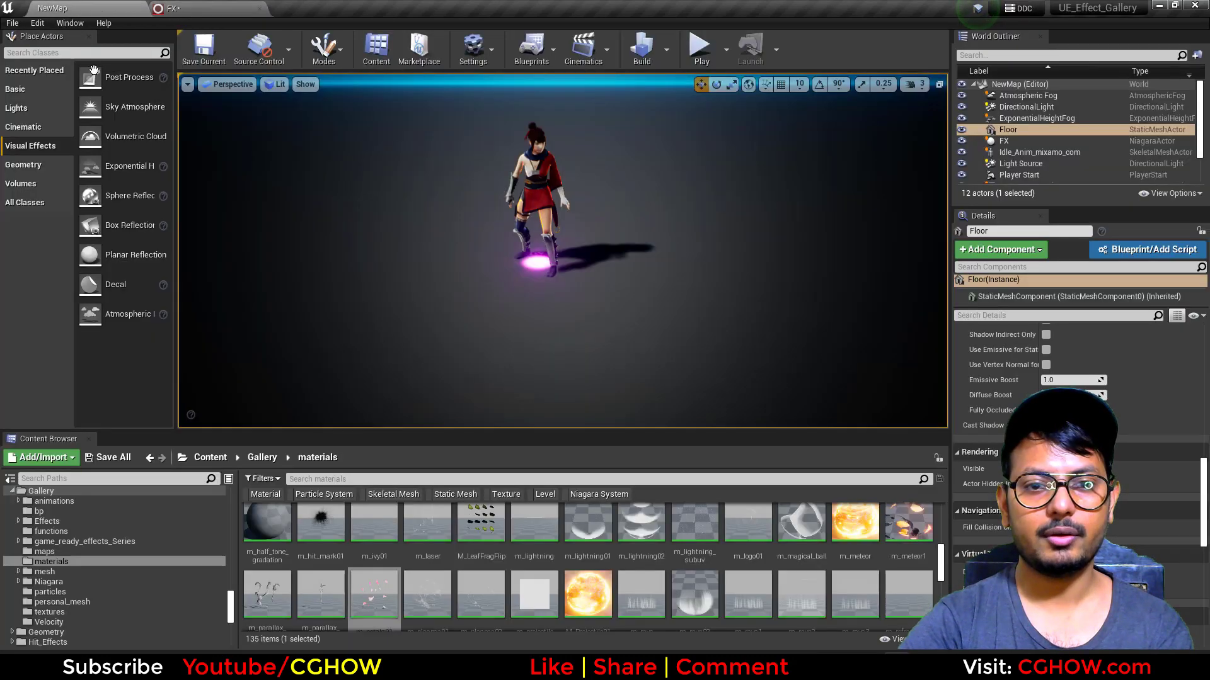
Isolate the Petal emitter in the FX system and view the petals around the character in NewMap
click(186, 6)
right_drag(181, 160, 431, 161)
click(262, 214)
click(73, 9)
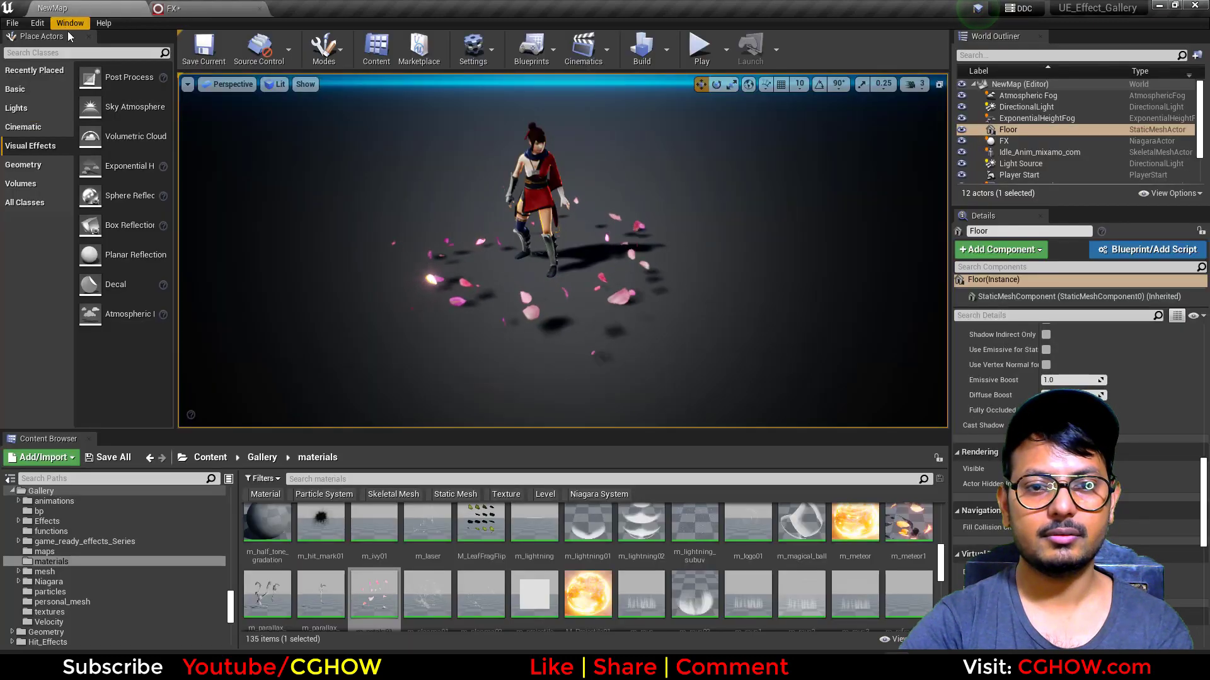
Isolate the Fountain003 emitter in the FX system and view it in NewMap
click(169, 9)
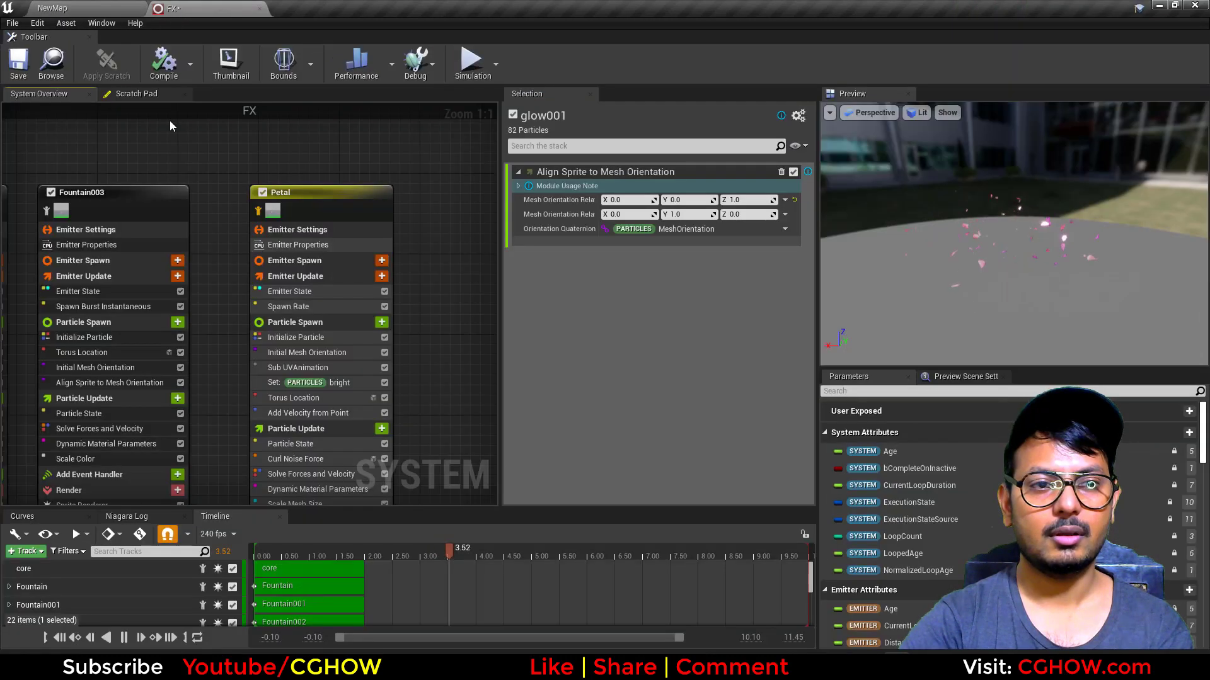
click(275, 206)
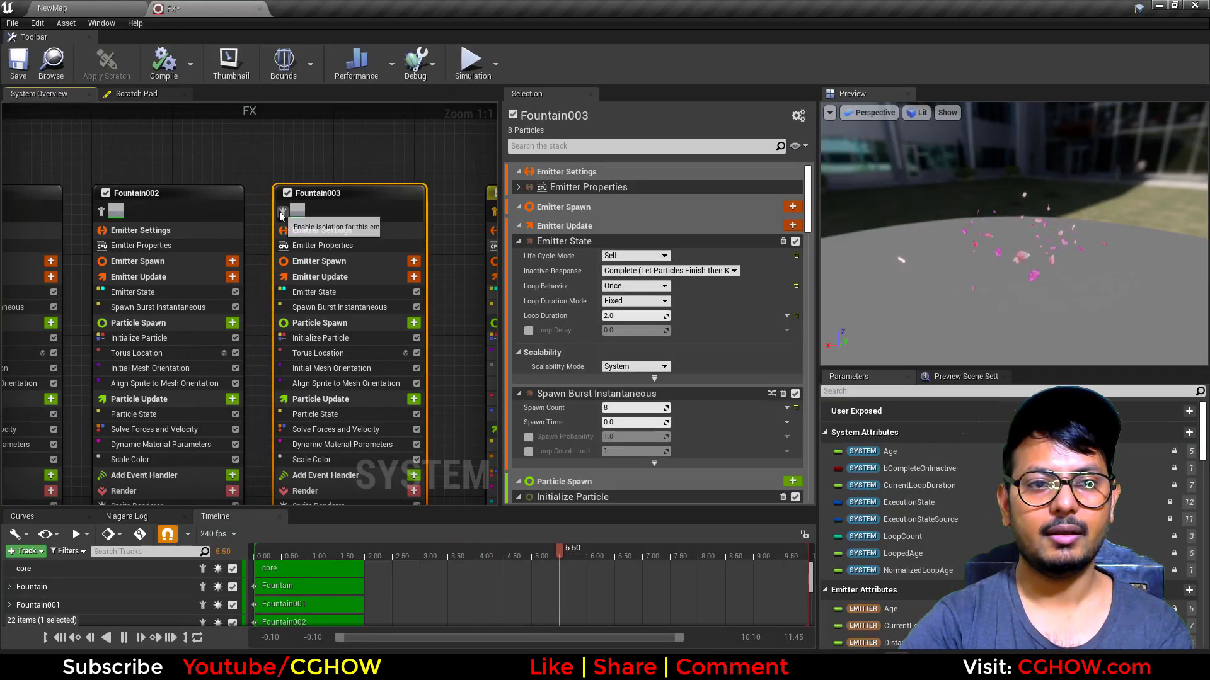
click(73, 8)
Turn off isolation on Fountain003, view the complete effect in NewMap, and show all emitters in the system overview
click(182, 5)
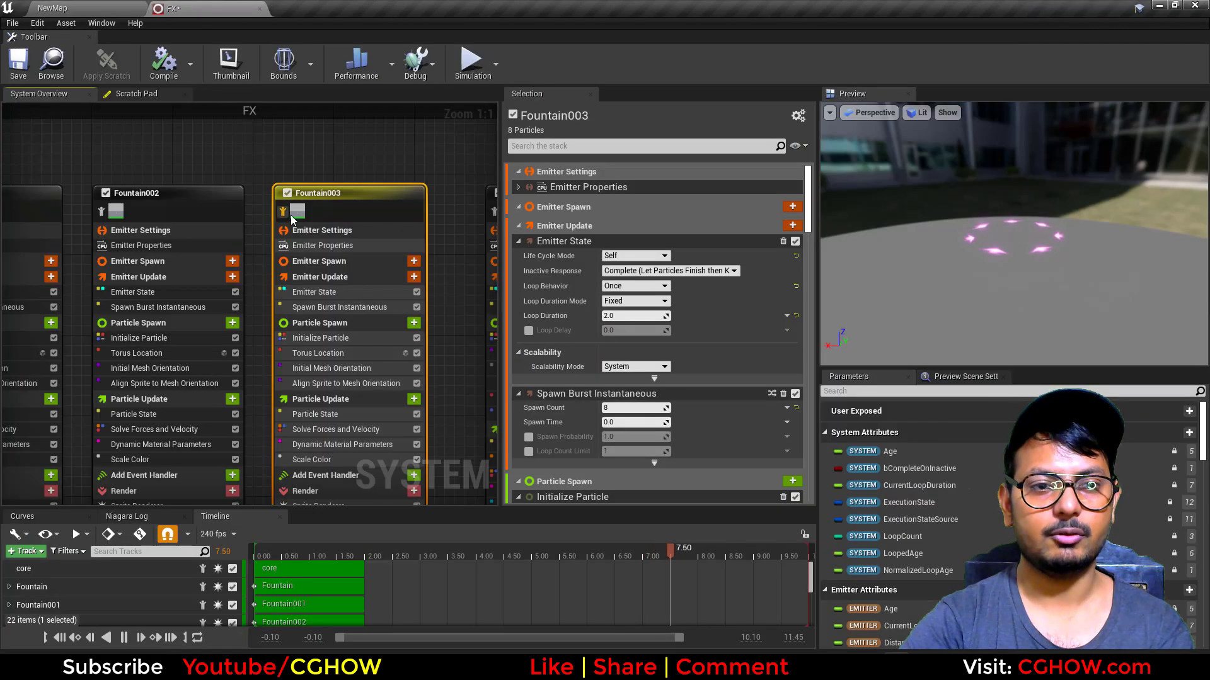
click(287, 215)
click(95, 8)
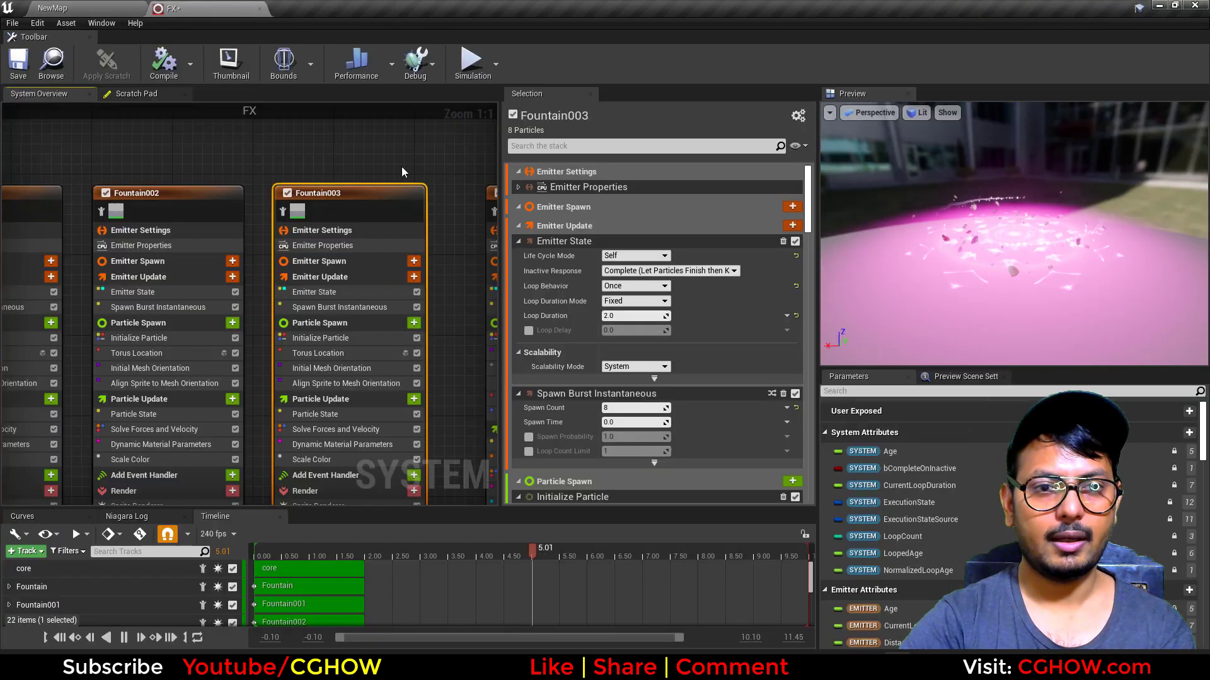
scroll(403, 172, down, 7)
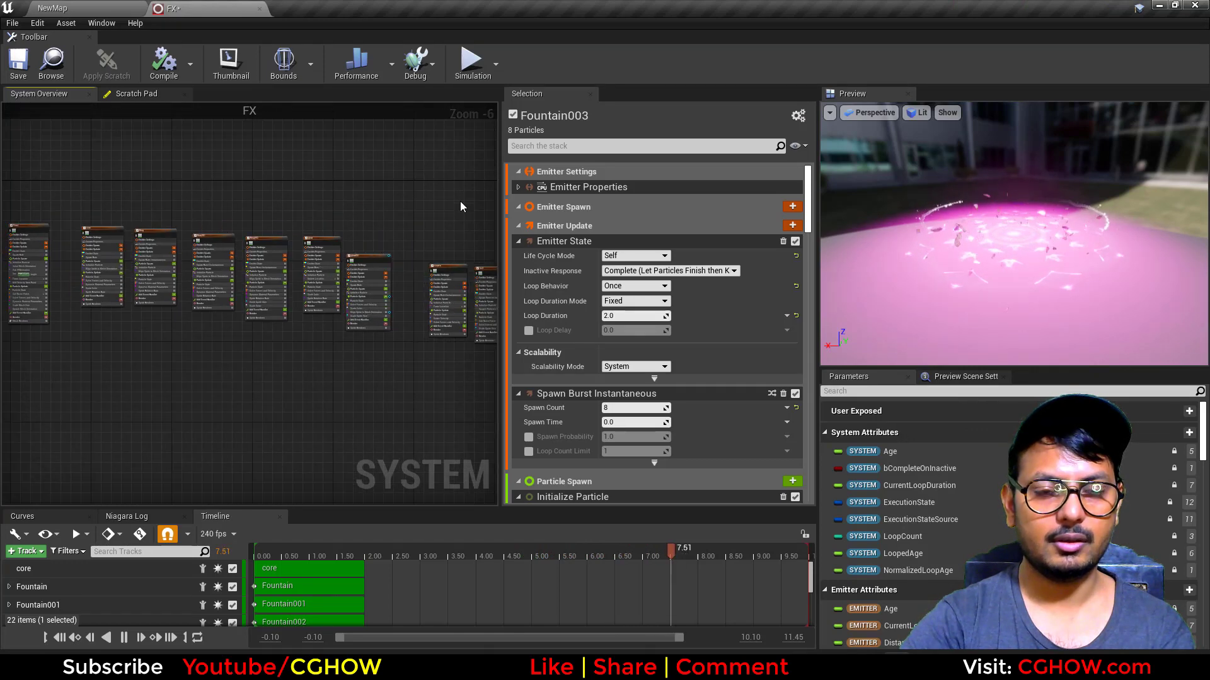
In the trail emitter's Initialize Particle, set a more saturated magenta colour of about R 97.4, G 39, B 100 and a maximum saturation of 2
scroll(309, 265, up, 5)
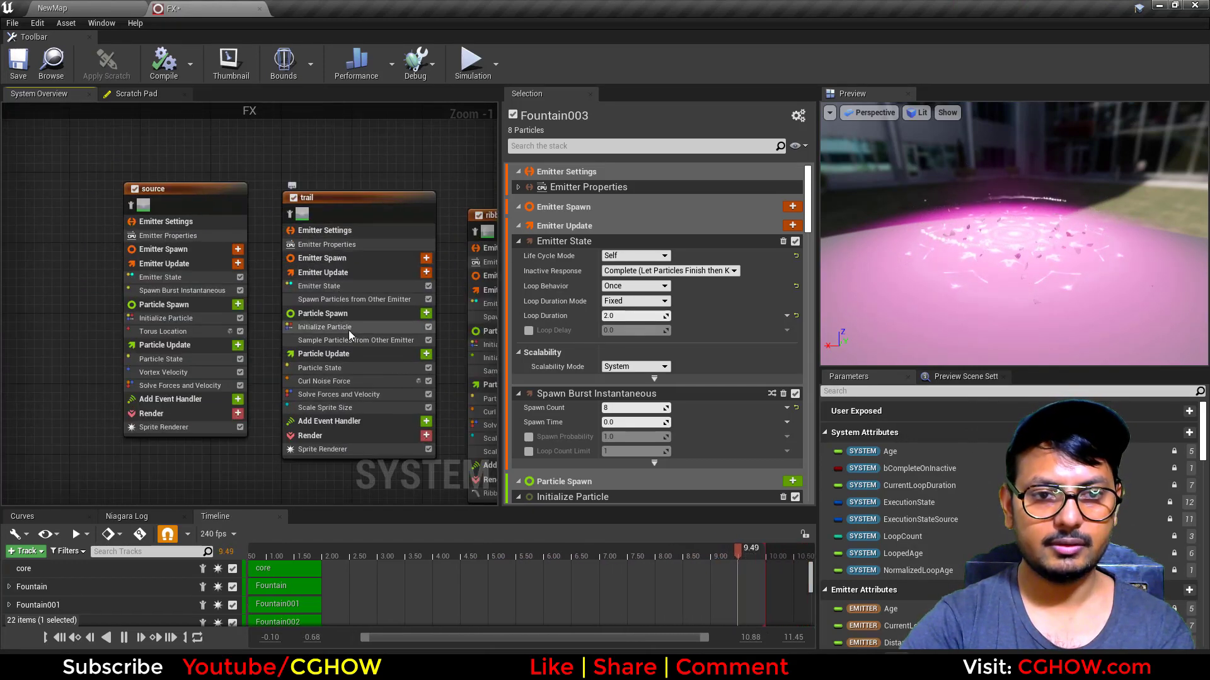
click(349, 327)
click(611, 268)
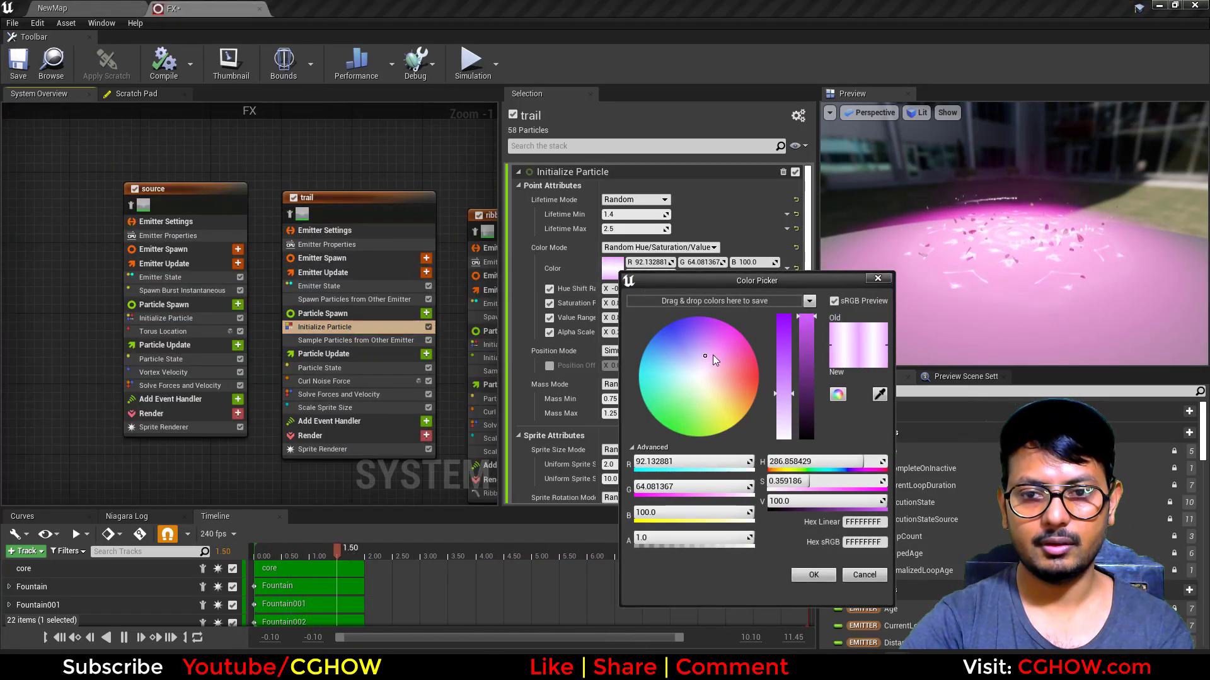
click(716, 343)
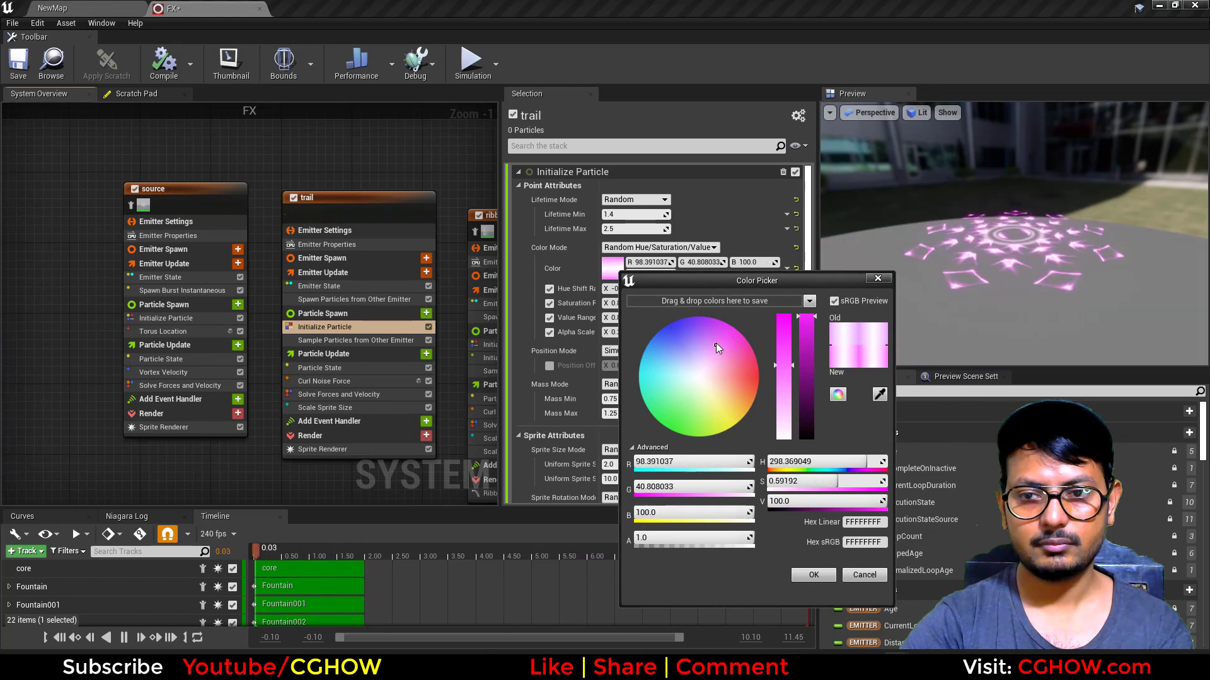
click(813, 575)
drag(646, 300, 699, 307)
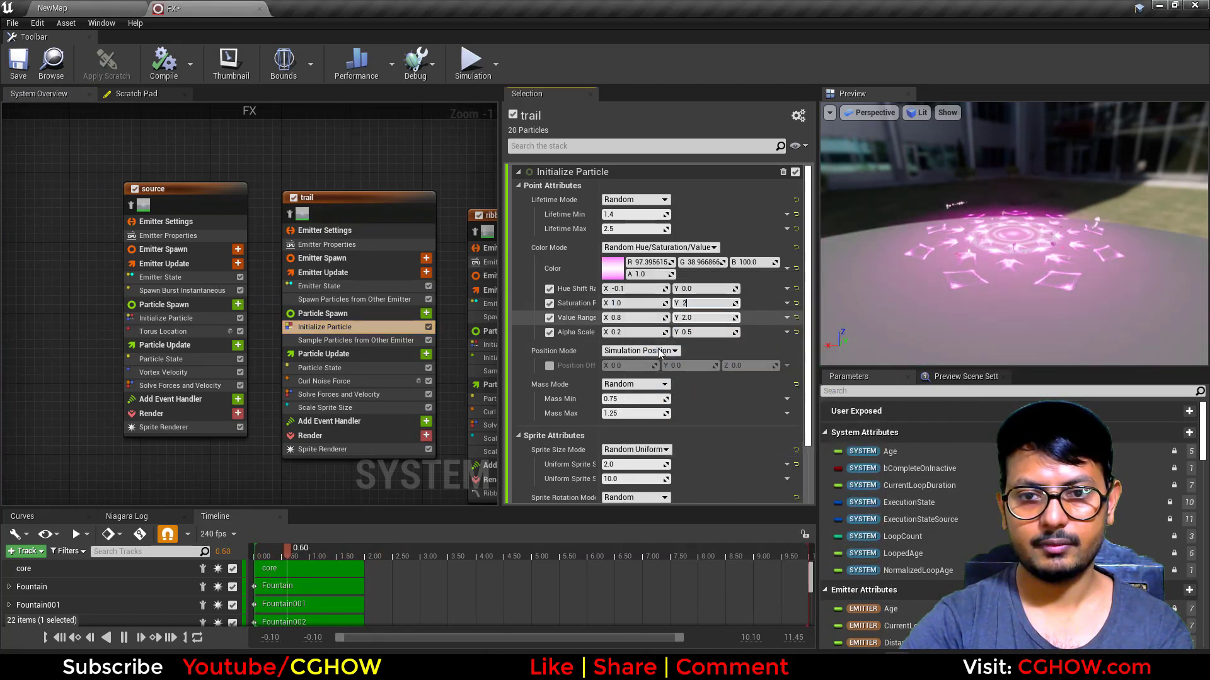
In the trail emitter's Spawn Particles from Other Emitter, set the Spawn Rate to 50 and the Spawn Rate Per Particle to 1000
click(327, 300)
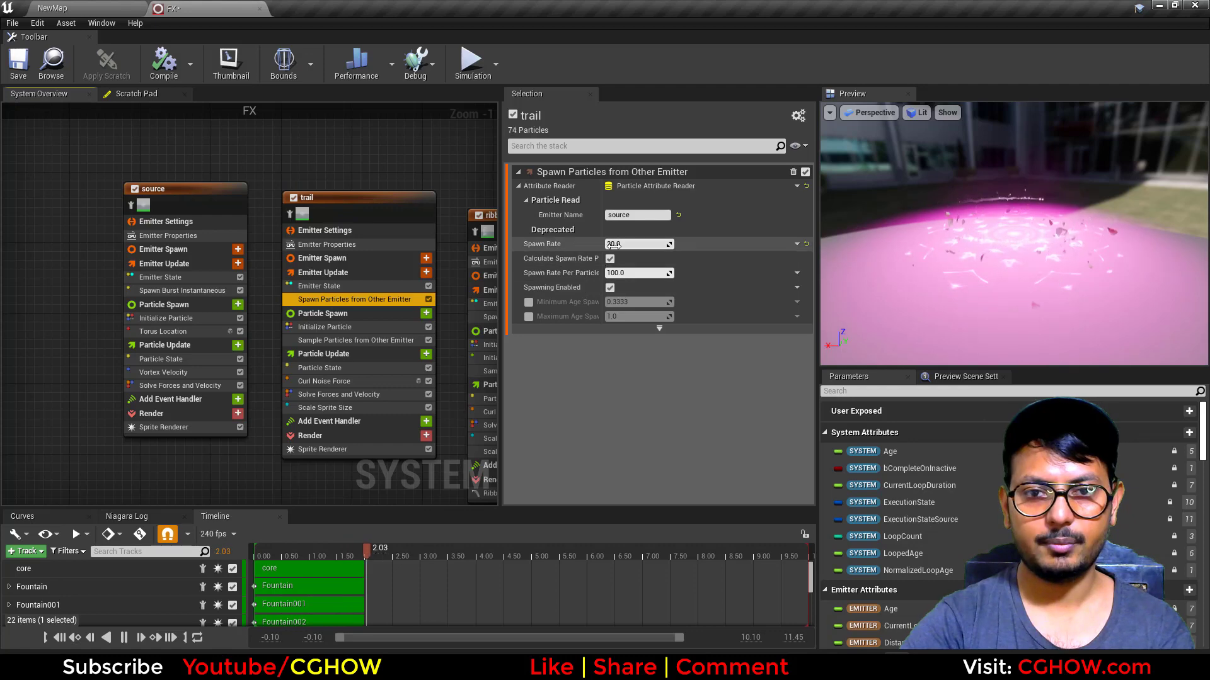
text(50)
click(624, 273)
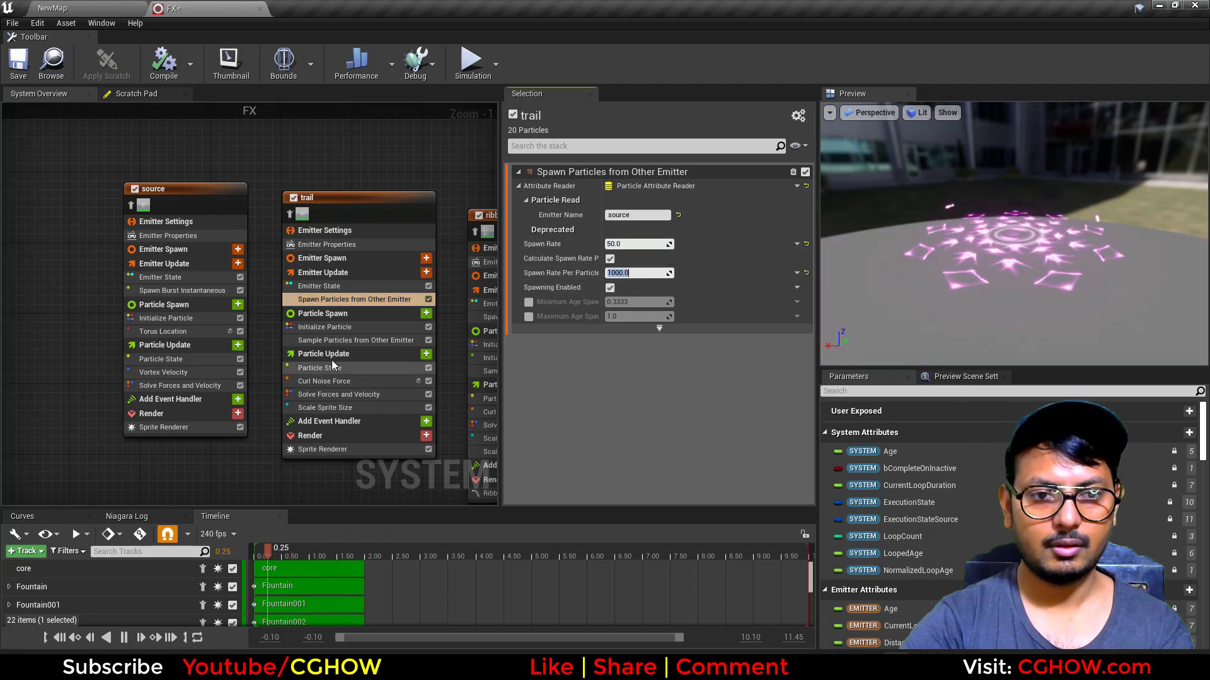
Check the trail's sprite size settings, view the updated effect in NewMap, and save all modified assets
click(338, 328)
scroll(655, 466, down, 1)
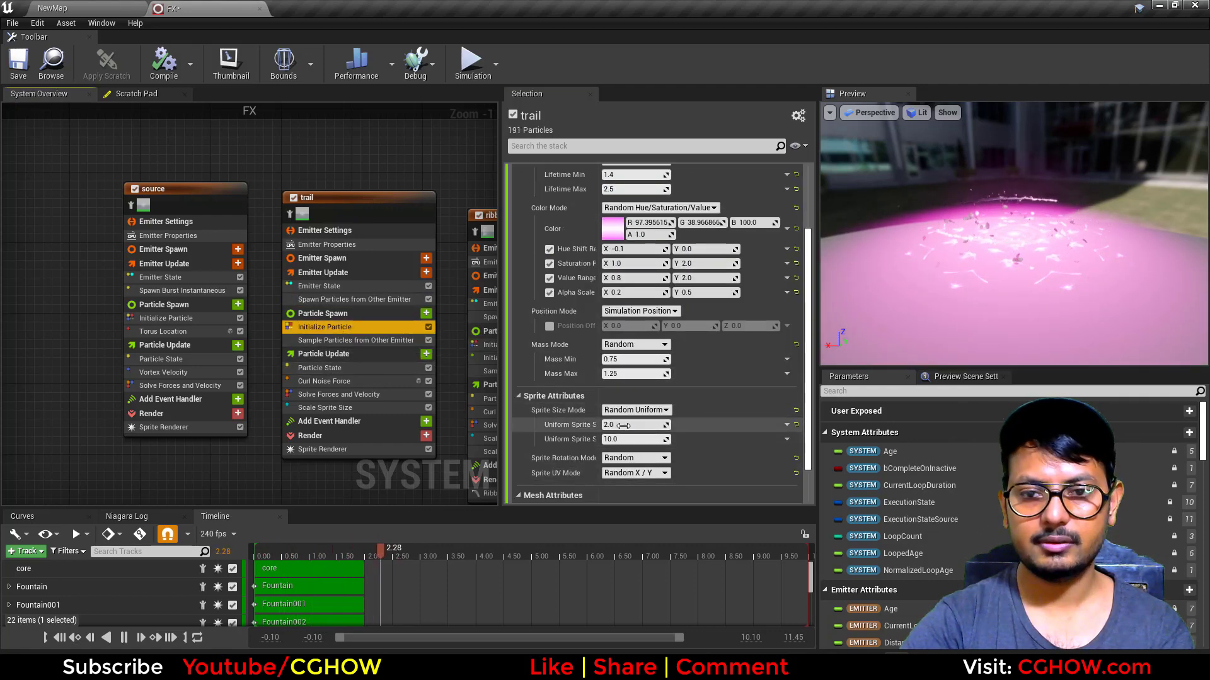
click(109, 9)
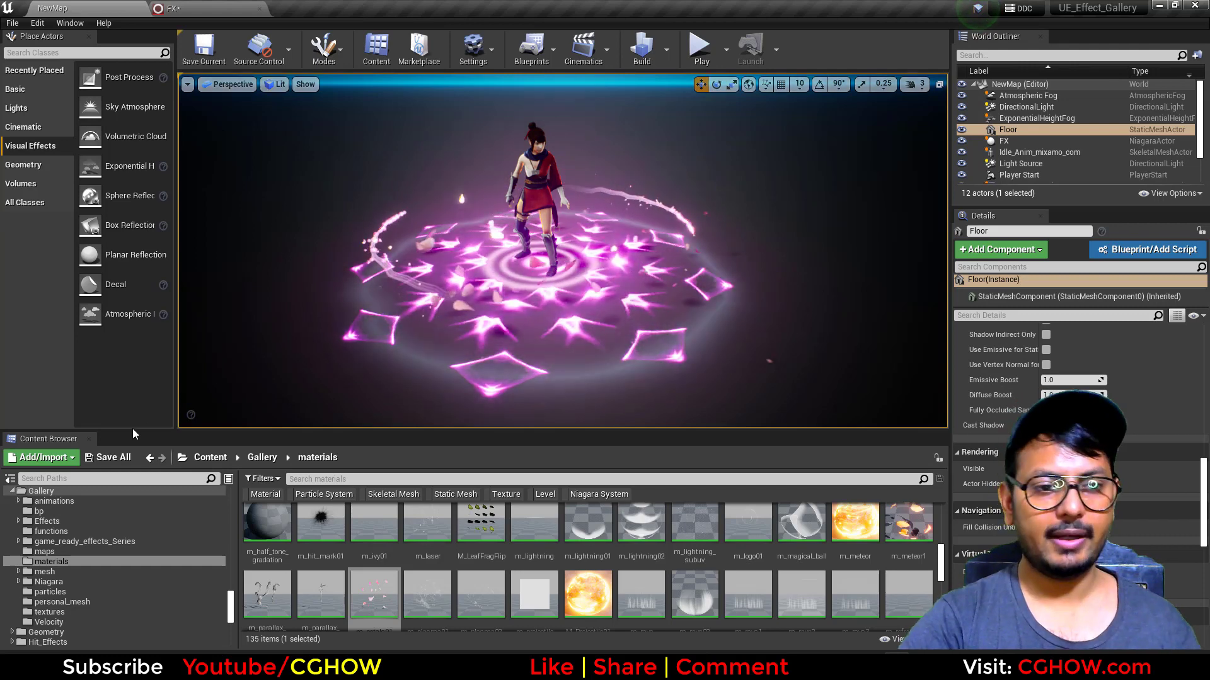
click(109, 458)
click(717, 447)
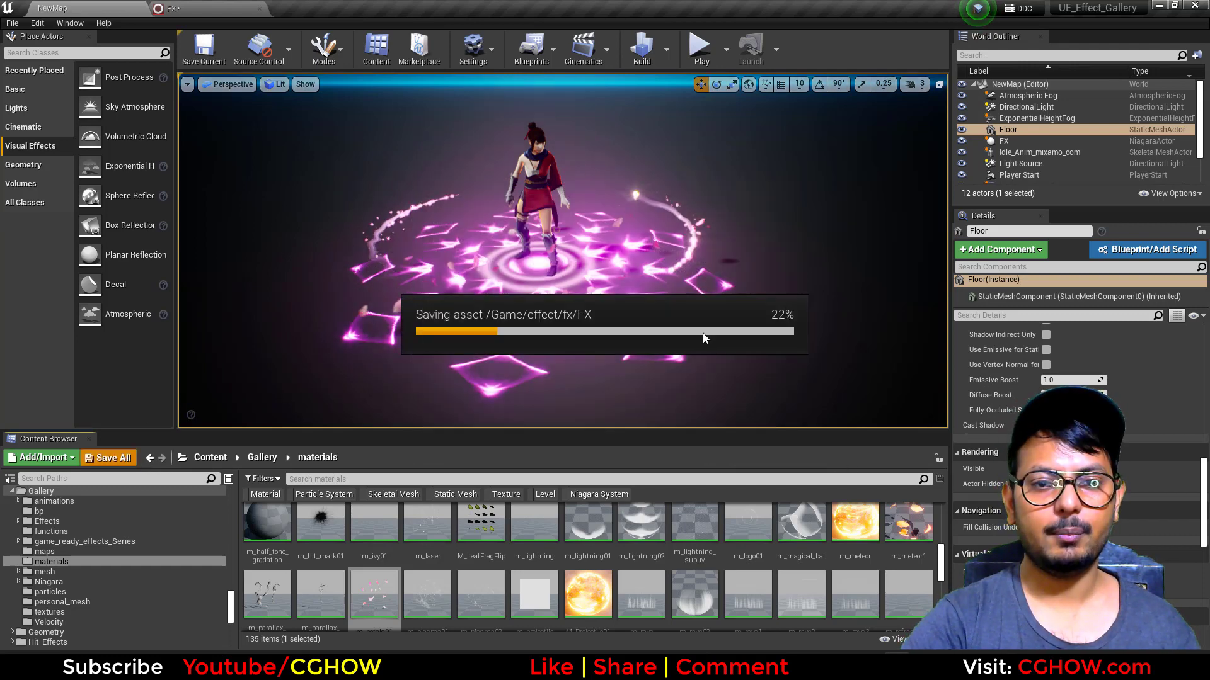